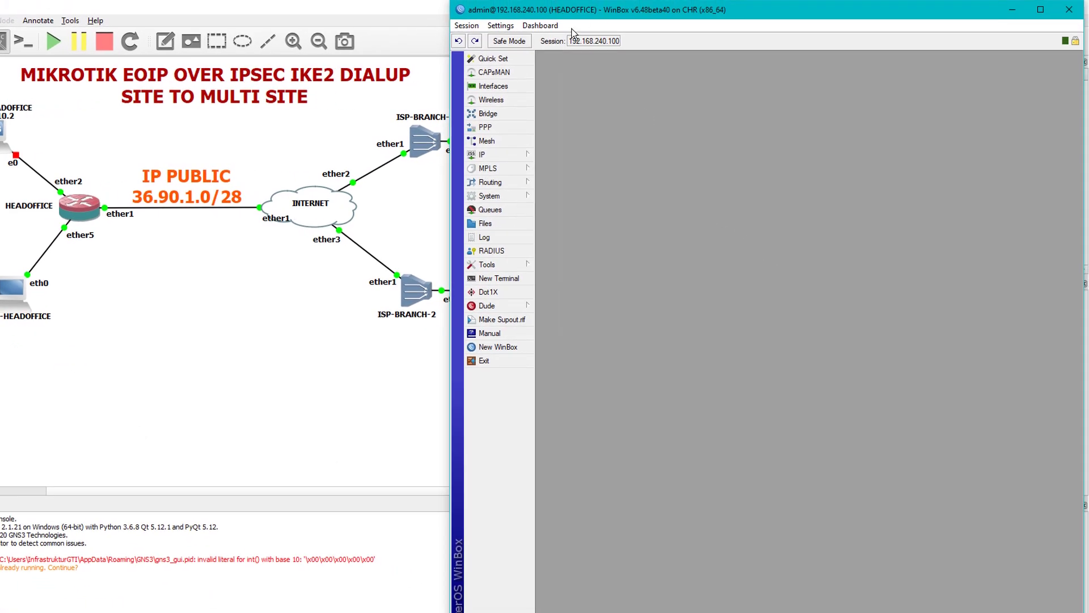
Rename HEADOFFICE's interface ether1 to ether1-INTERNET.
click(493, 86)
drag(678, 288, 681, 67)
double_click(617, 122)
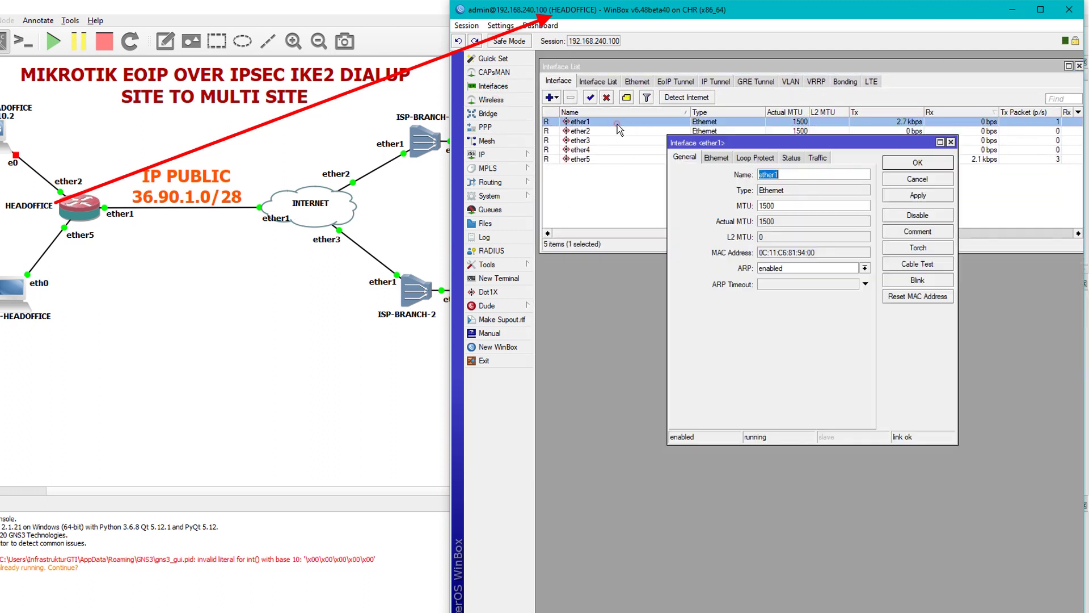
click(799, 176)
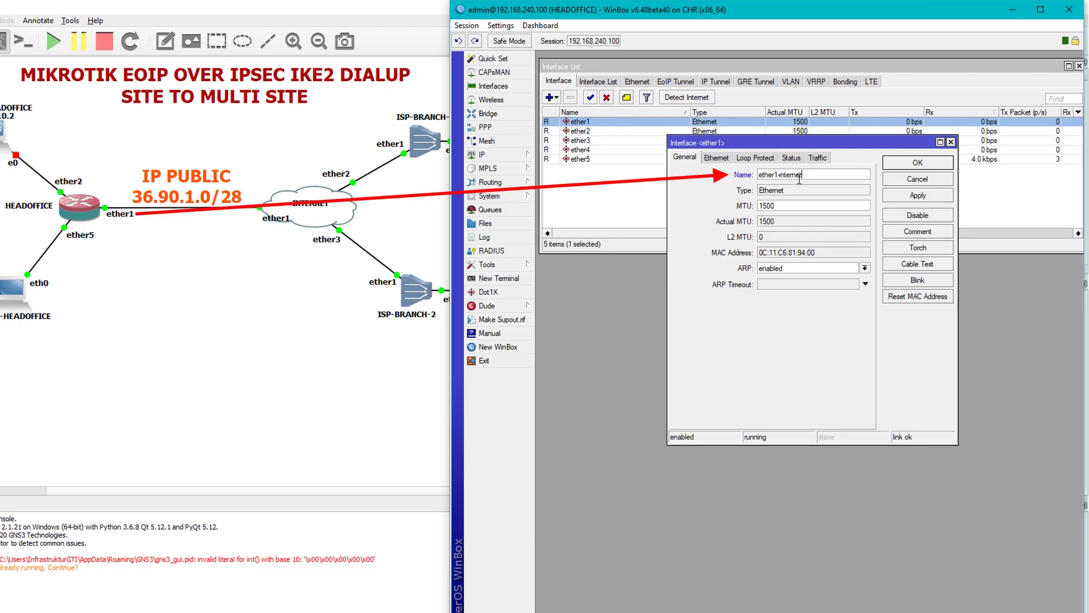
text(-inter)
key(BackSpace)
key(BackSpace)
text(INTER)
key(Return)
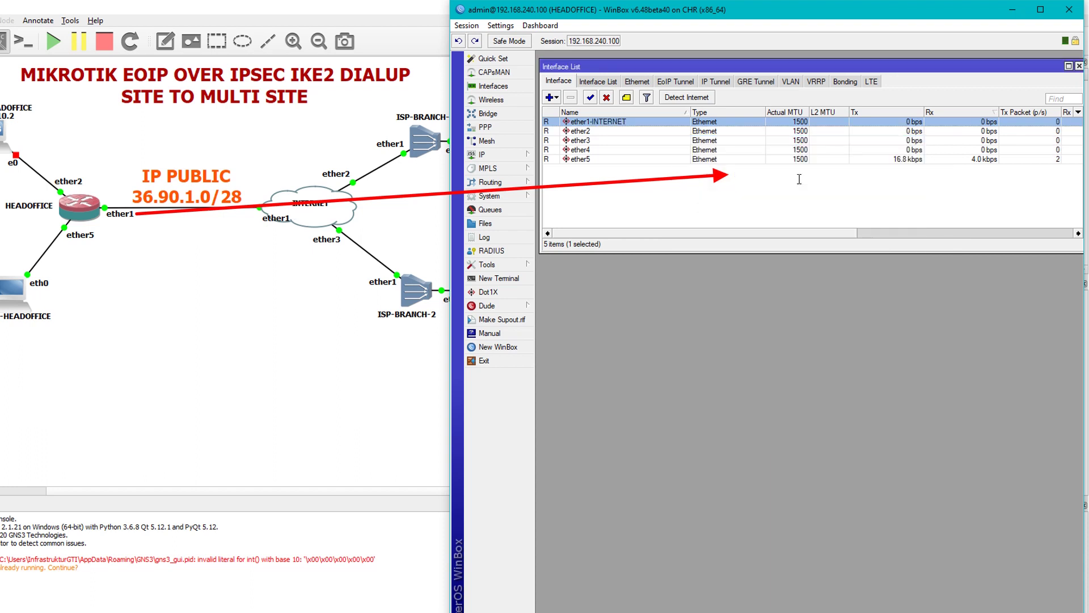
Rename interface ether2 to ether2-LAN-SERVER.
double_click(621, 130)
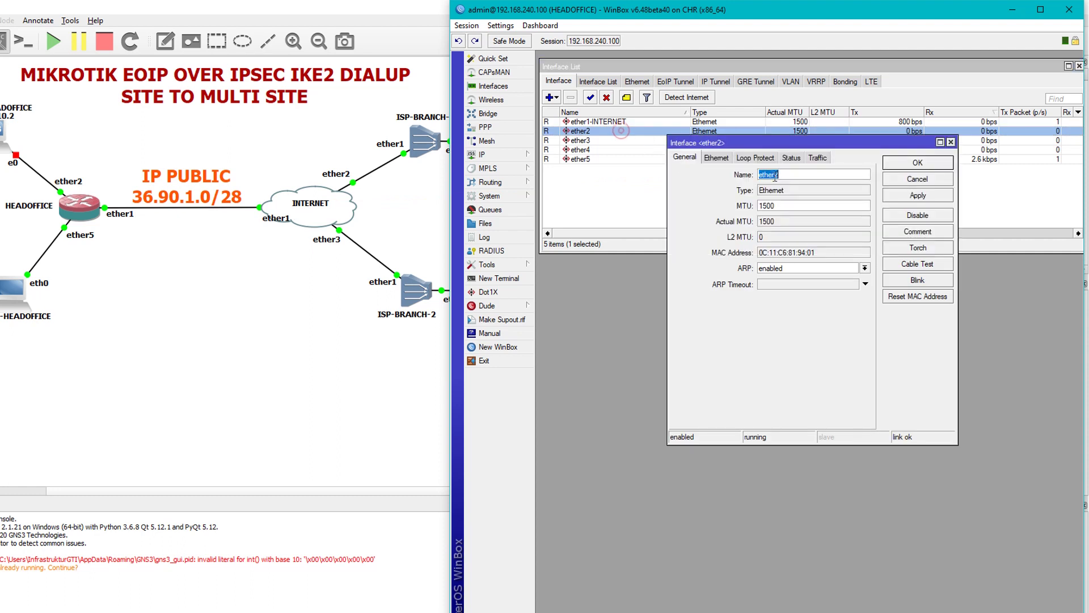
click(790, 174)
text(-LAN)
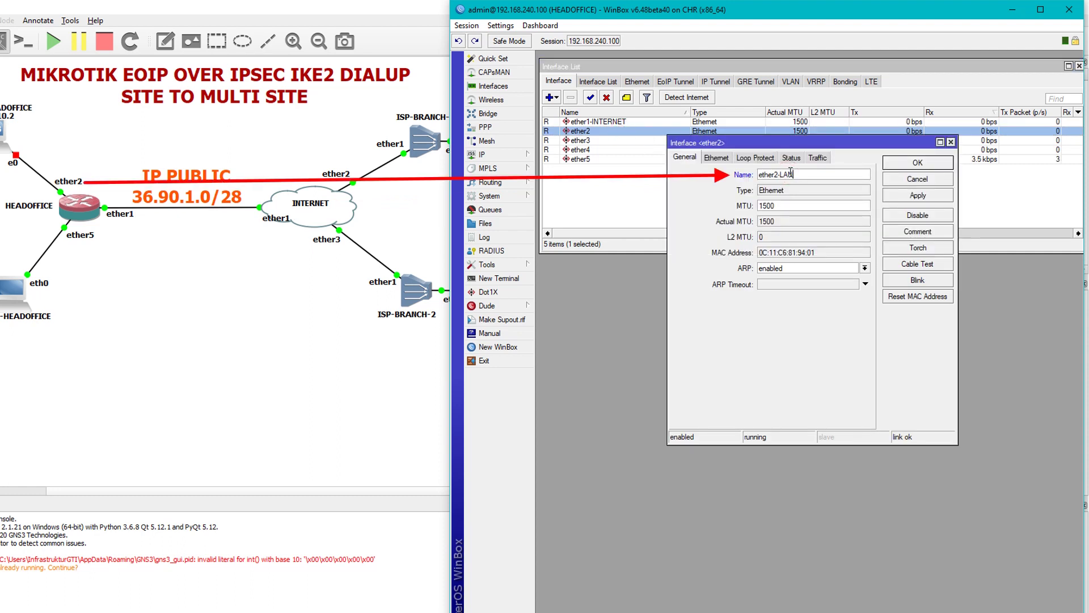
text(-SERVER)
key(Return)
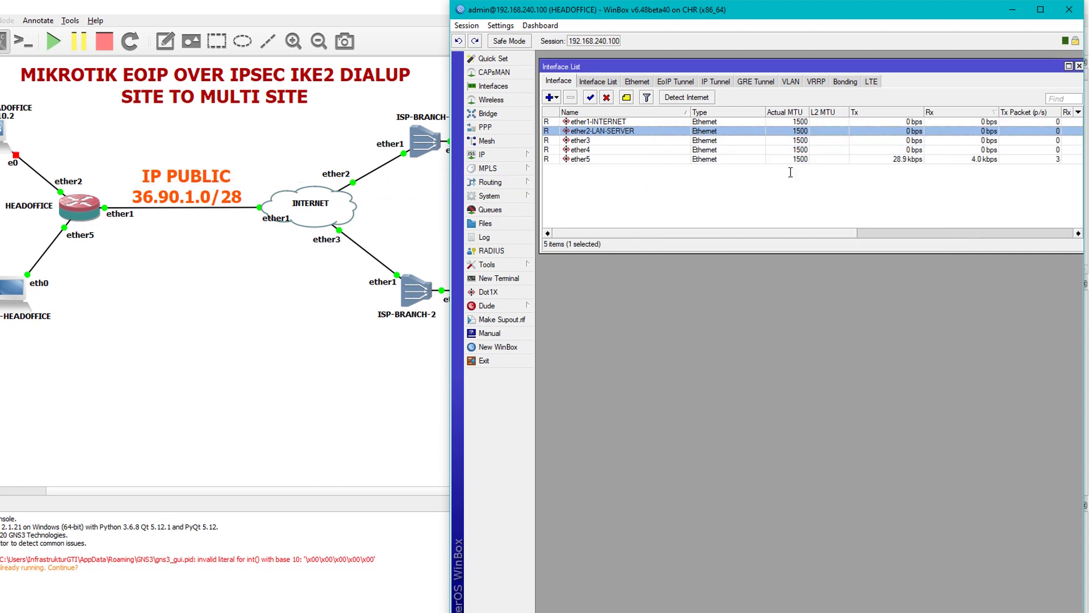
click(513, 156)
Add the address 36.90.1.2/28 on ether1-INTERNET.
click(573, 183)
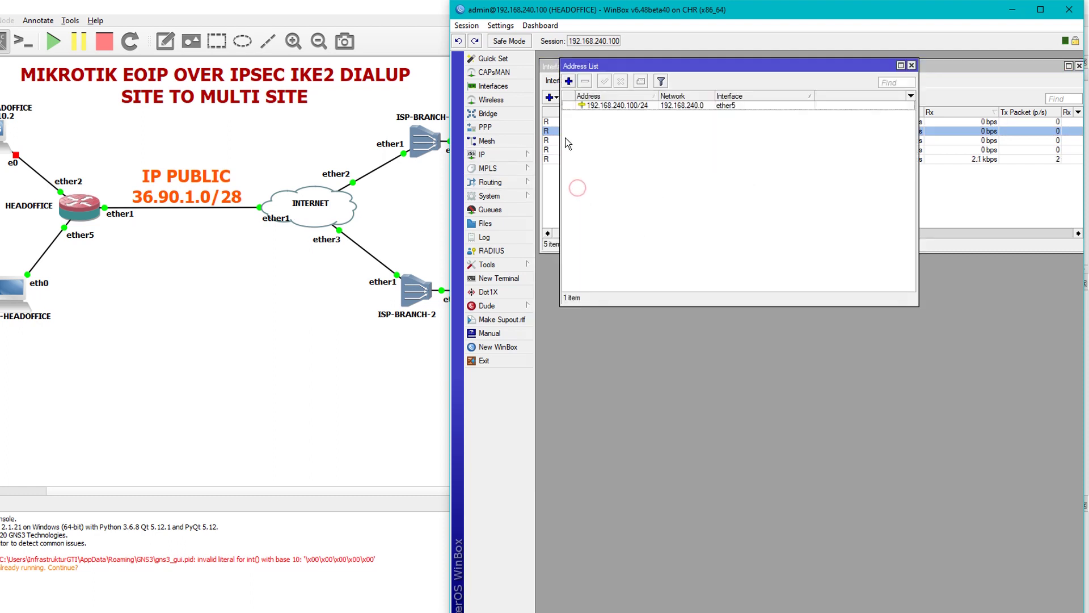
drag(594, 66, 600, 200)
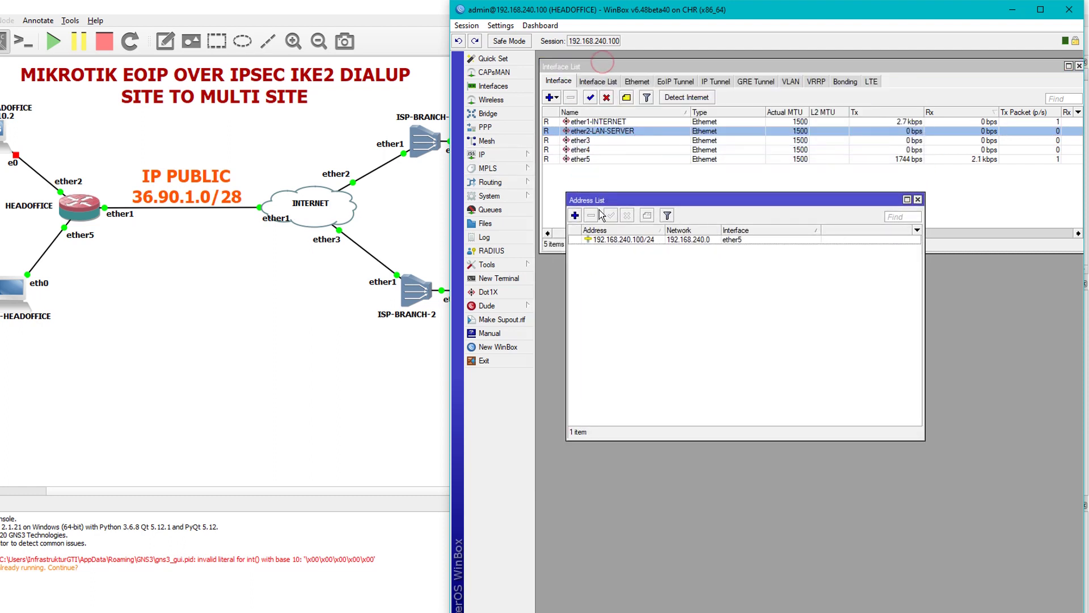
click(575, 215)
drag(760, 162, 710, 289)
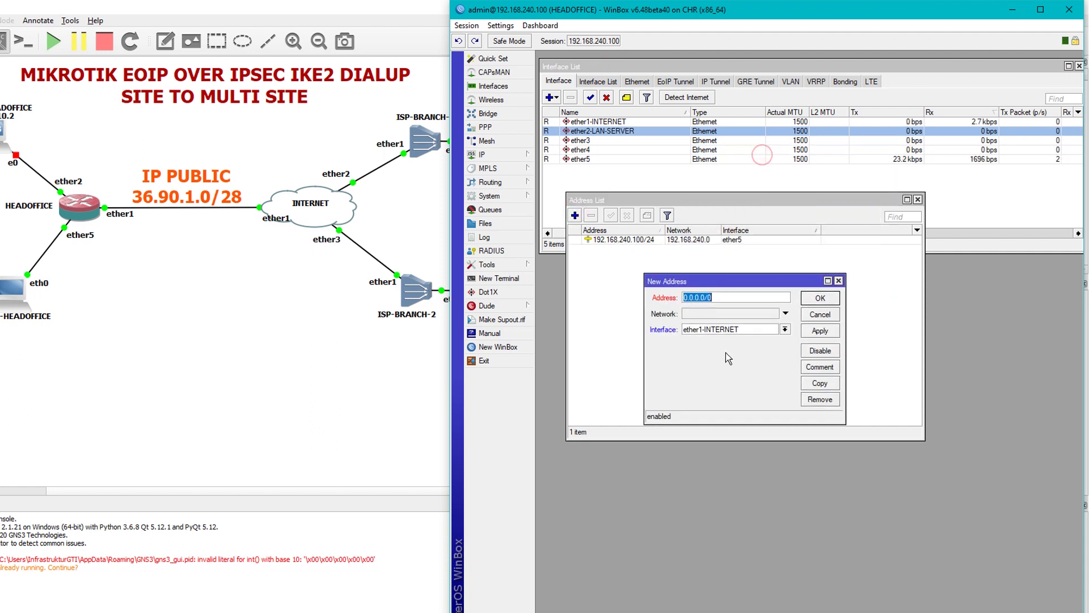
text(36.)
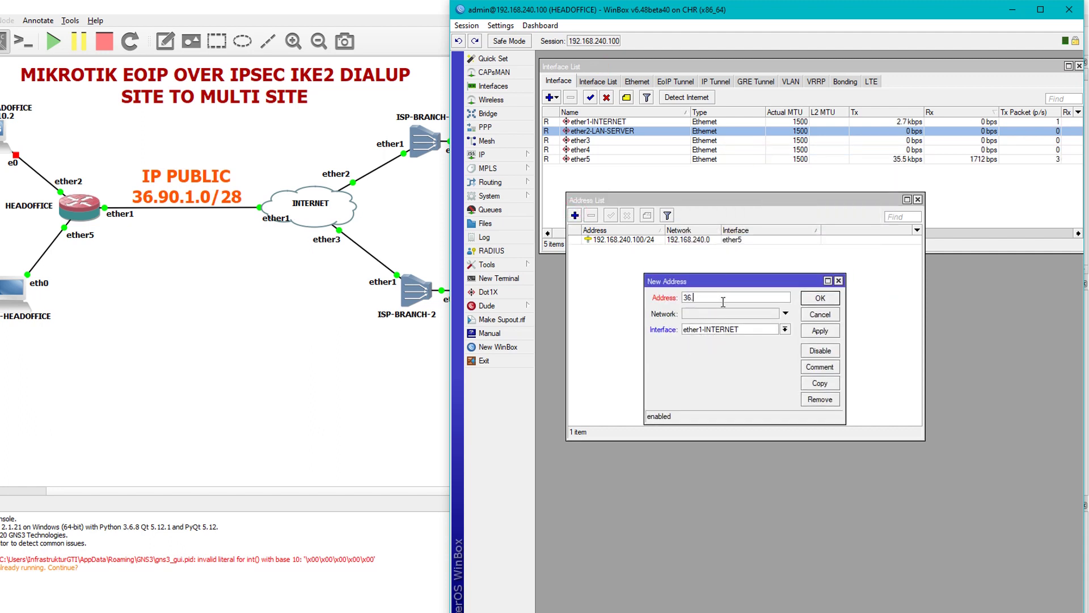
text(90.1)
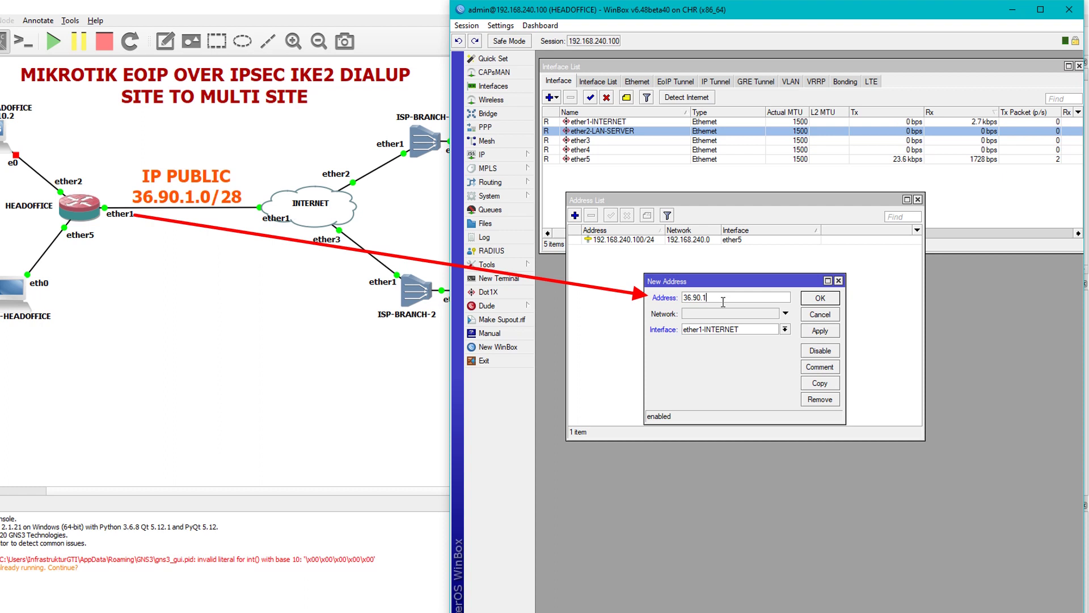
text(.2/28)
click(724, 330)
click(706, 336)
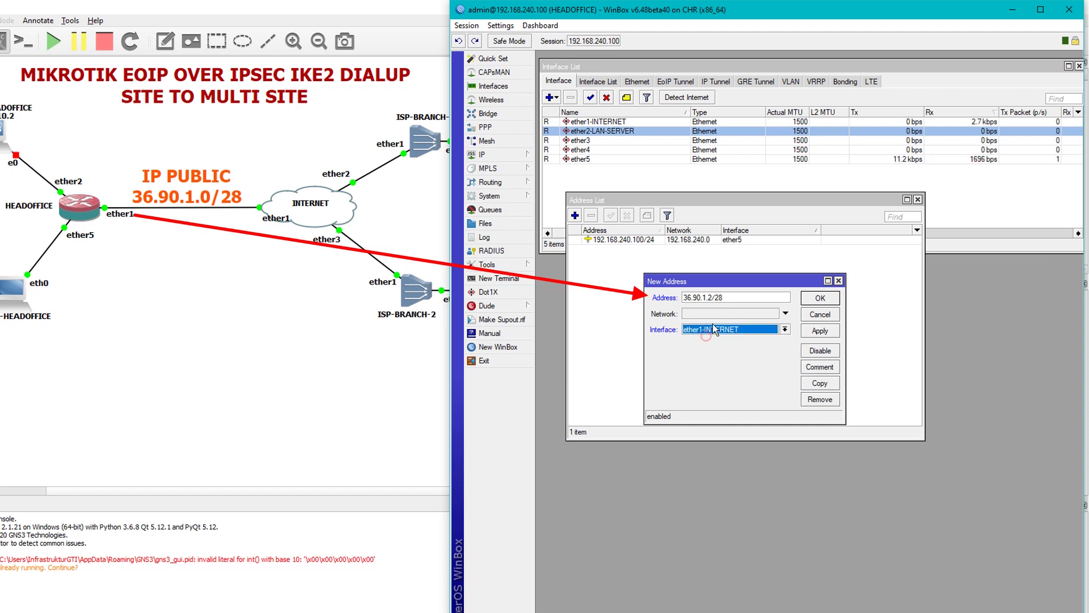
click(820, 330)
click(820, 299)
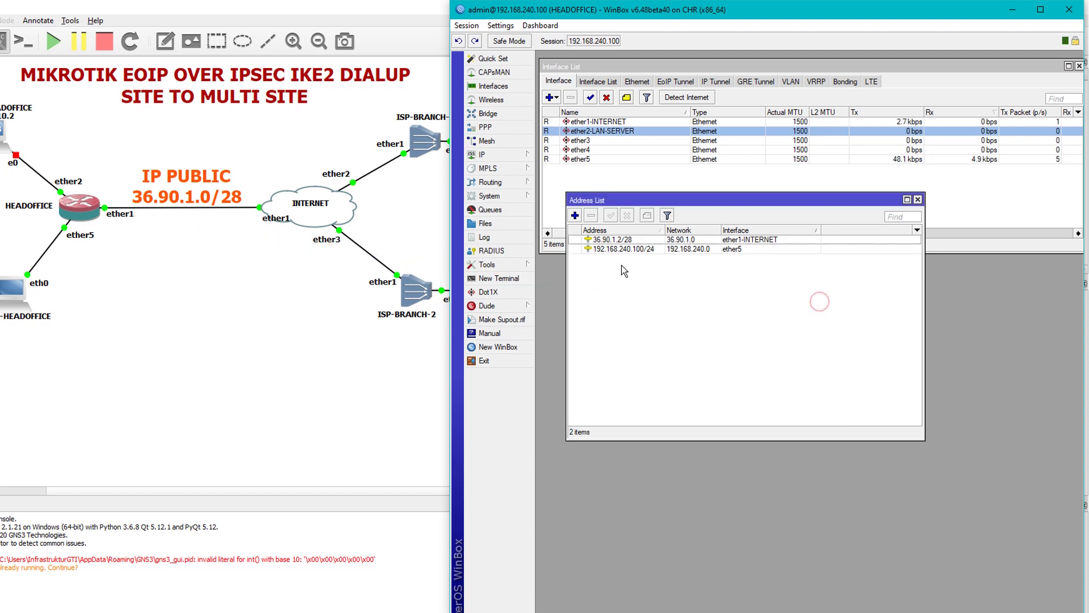
Add the address 192.168.10.1/24 on ether2-LAN-SERVER.
click(575, 215)
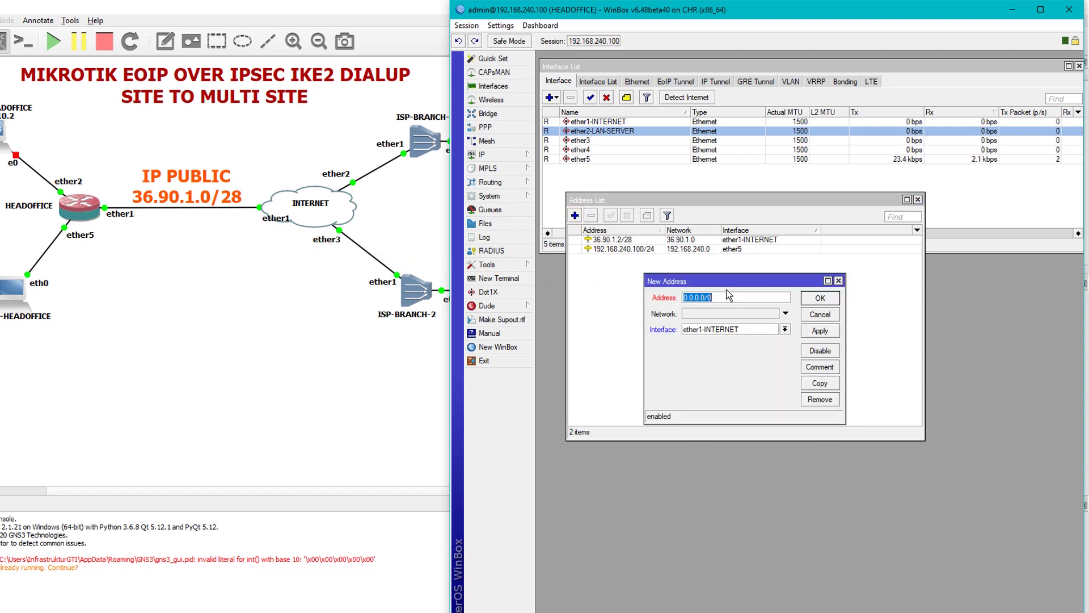
text(192.168.1)
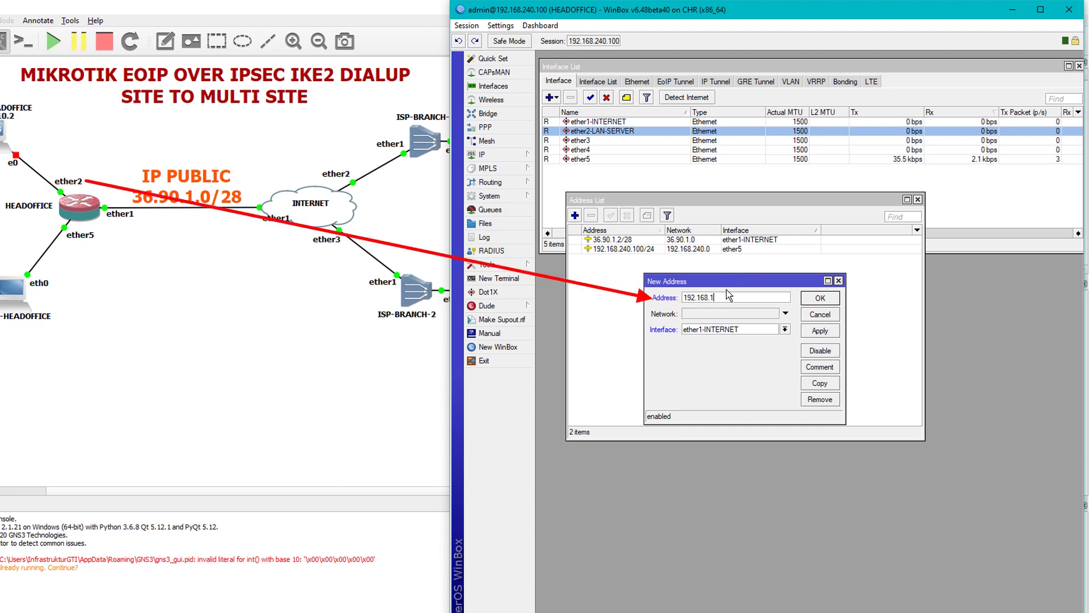
text(0.1/24)
click(729, 329)
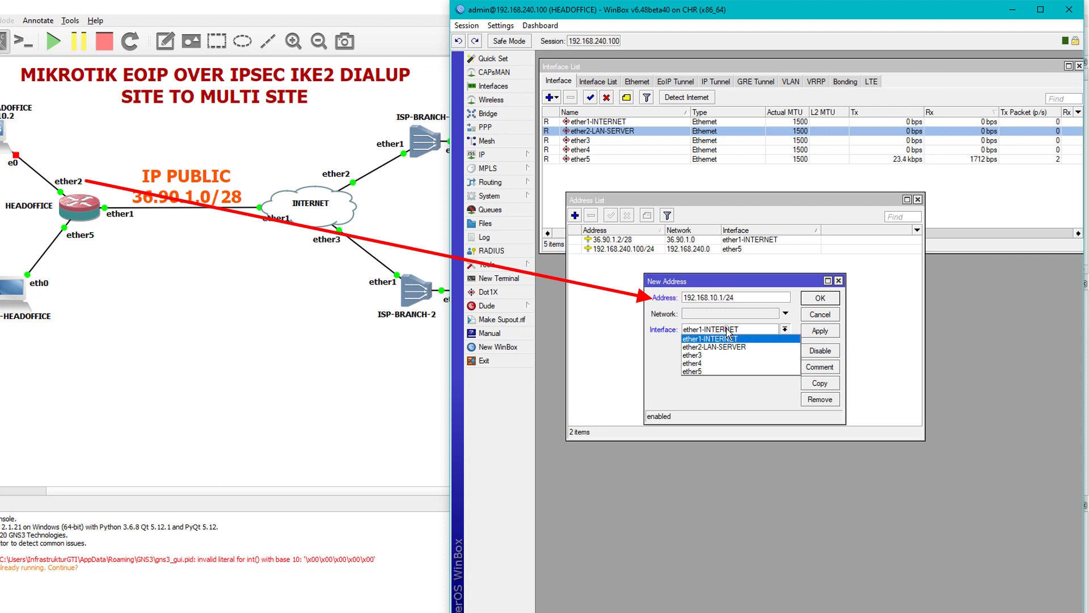
click(735, 344)
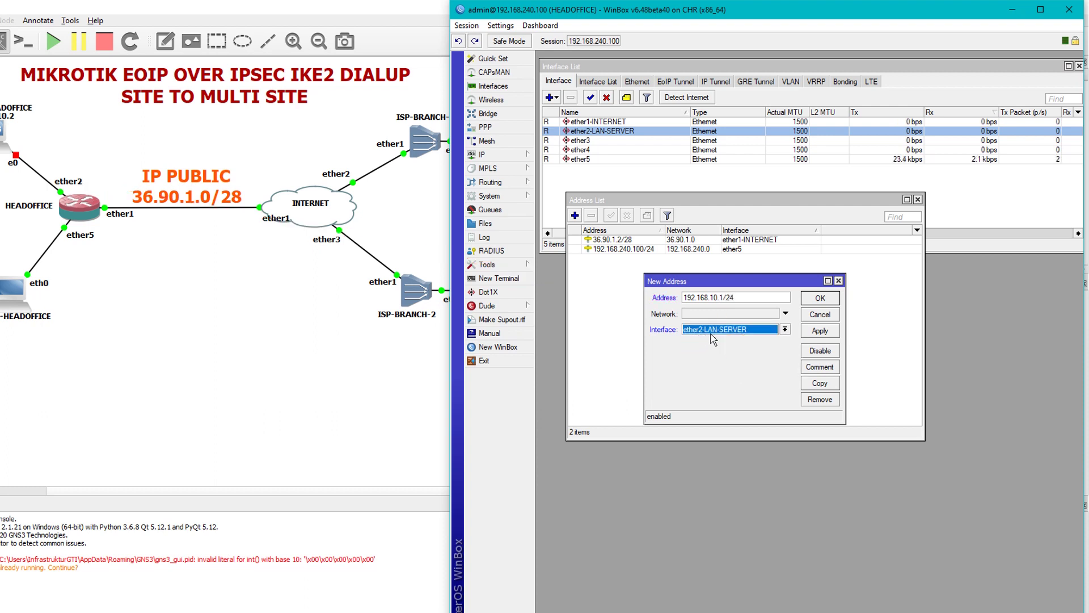
click(814, 333)
click(817, 299)
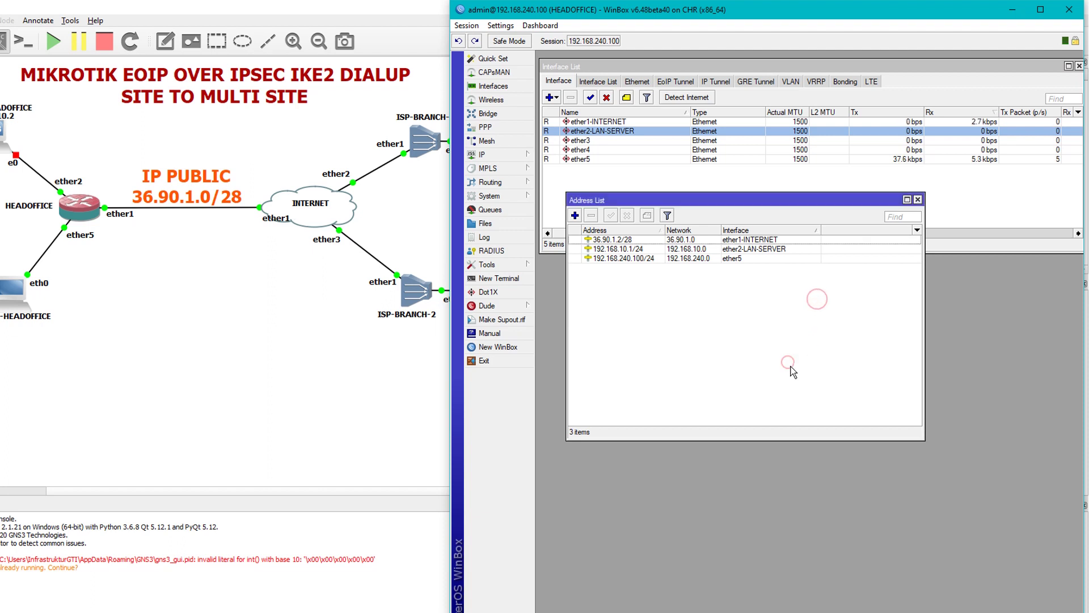
drag(744, 197, 735, 270)
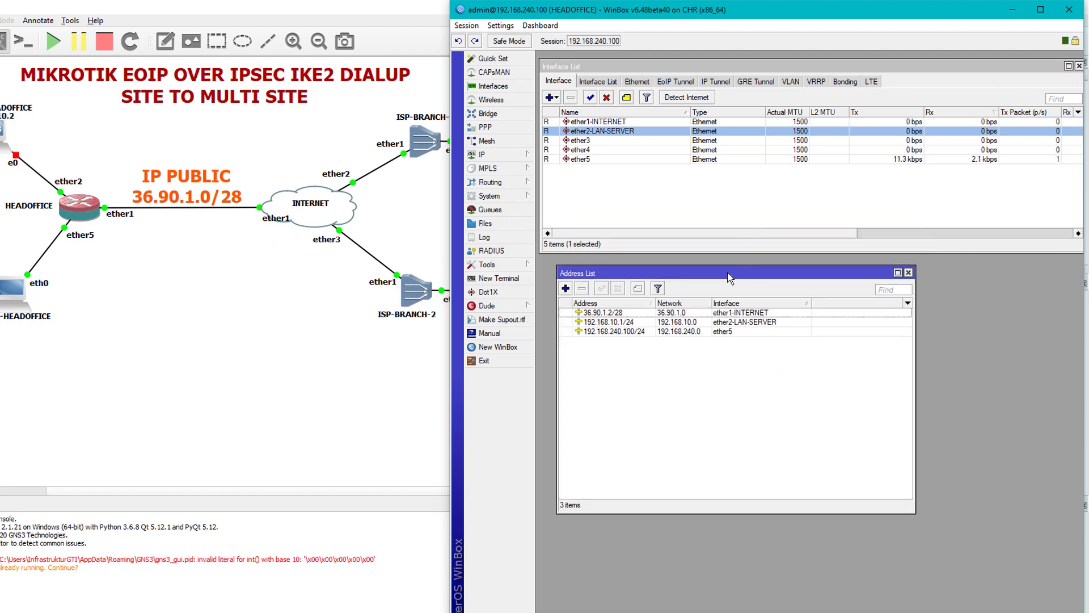
Create a new bridge interface named LOOPBACK.
click(502, 113)
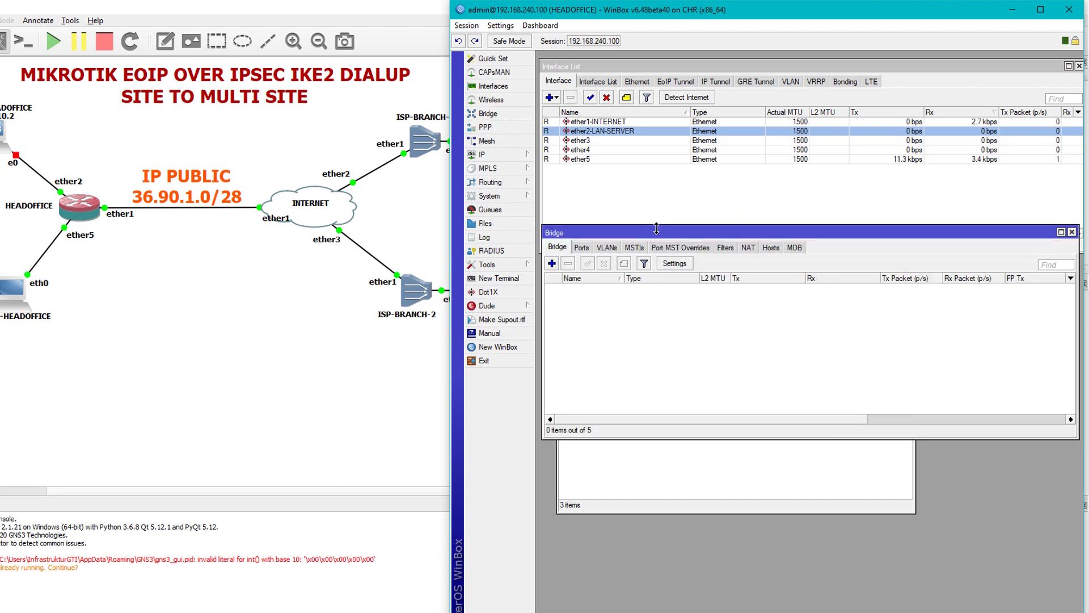
drag(658, 231, 667, 186)
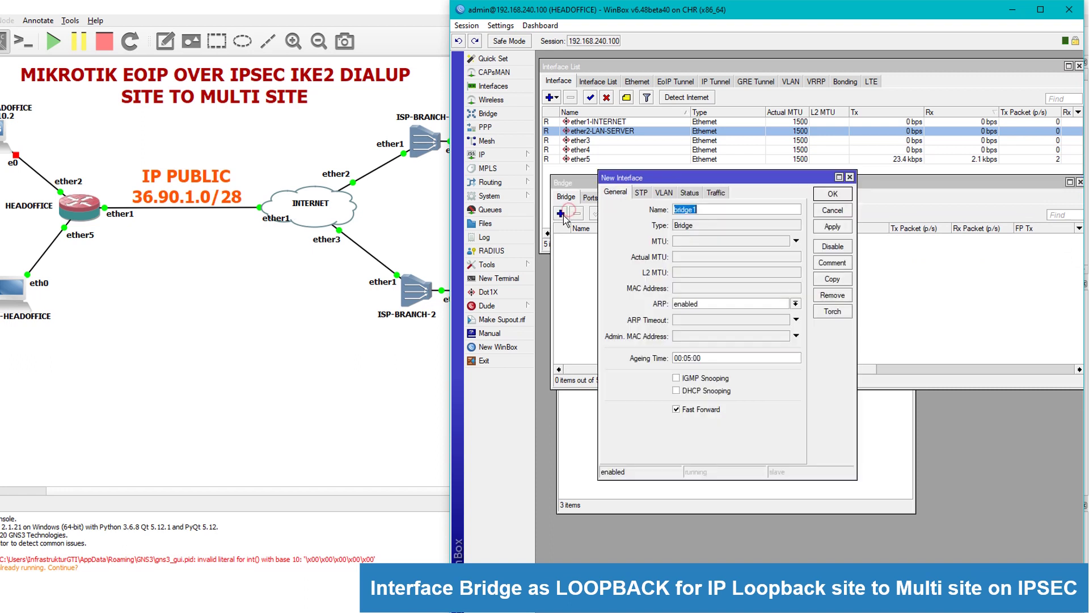
click(560, 213)
text(LOOPBACK)
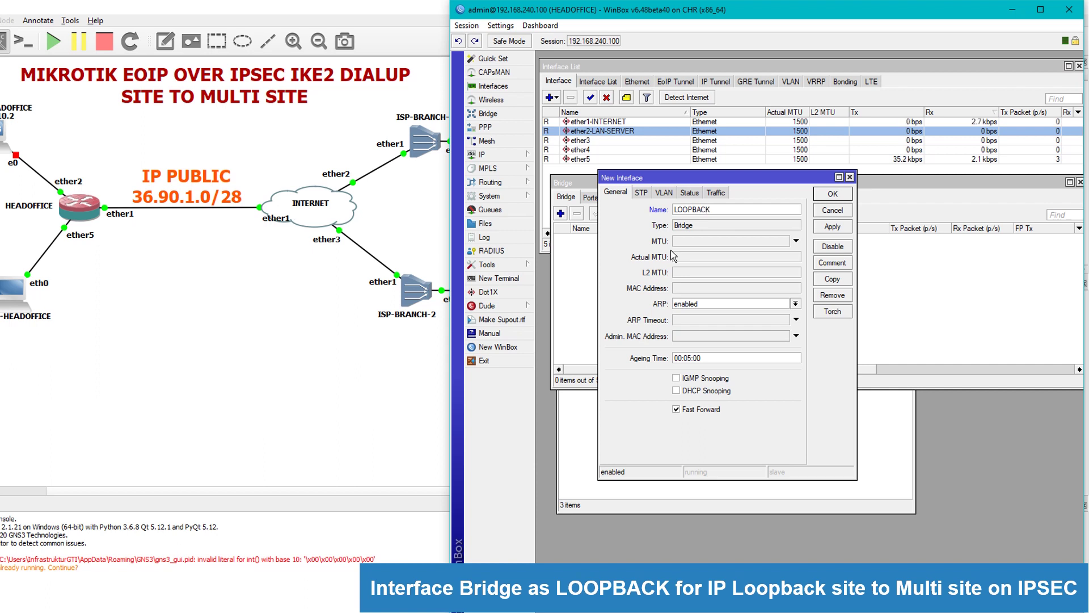
click(832, 225)
click(822, 194)
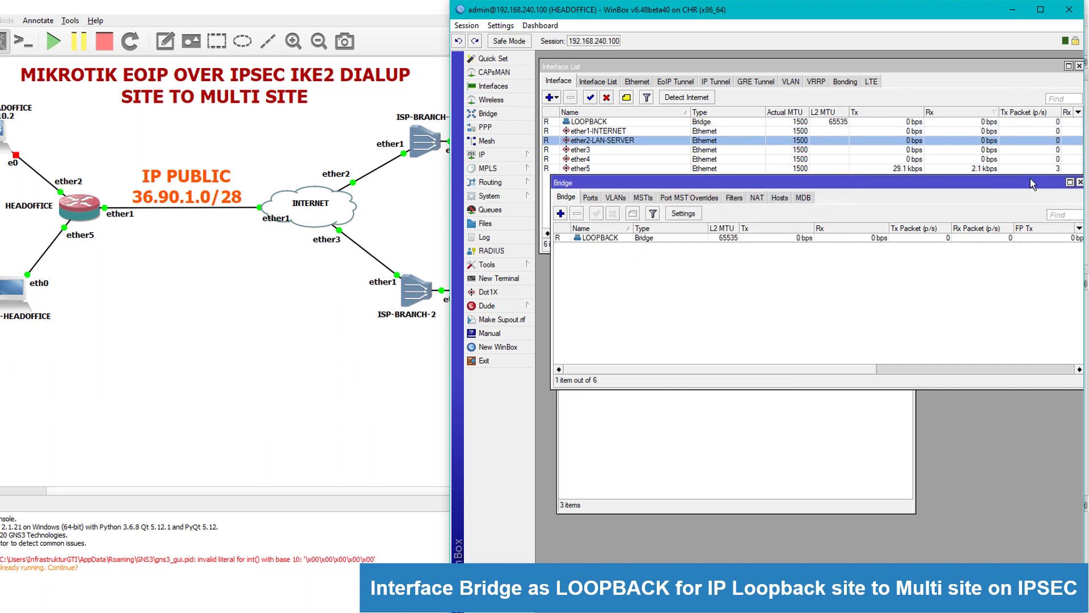
click(1080, 182)
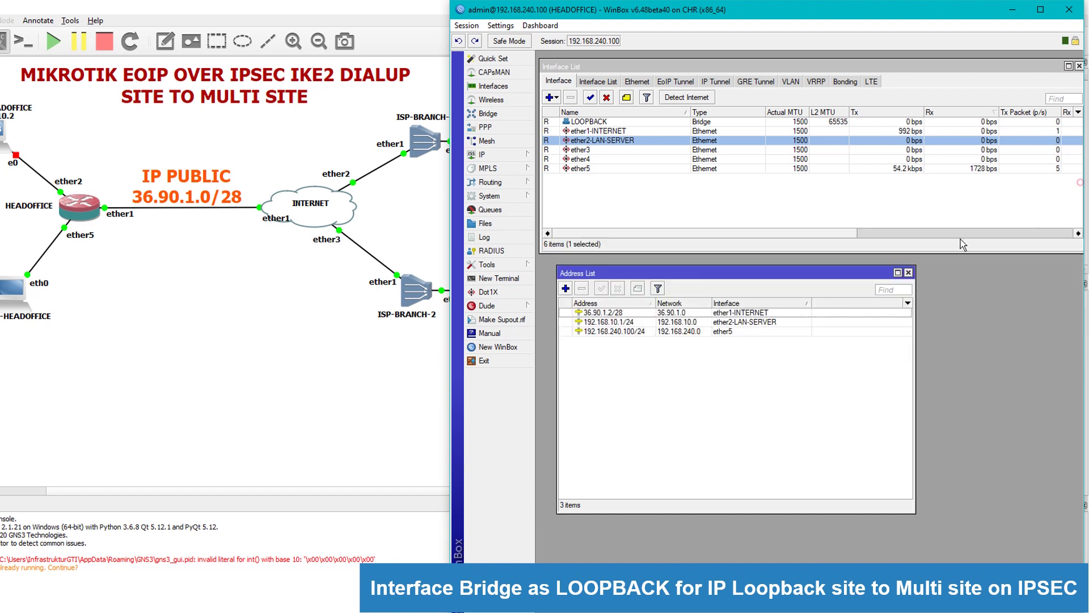
Add the address 10.10.10.1/24 on the LOOPBACK bridge.
click(565, 288)
drag(720, 282, 687, 369)
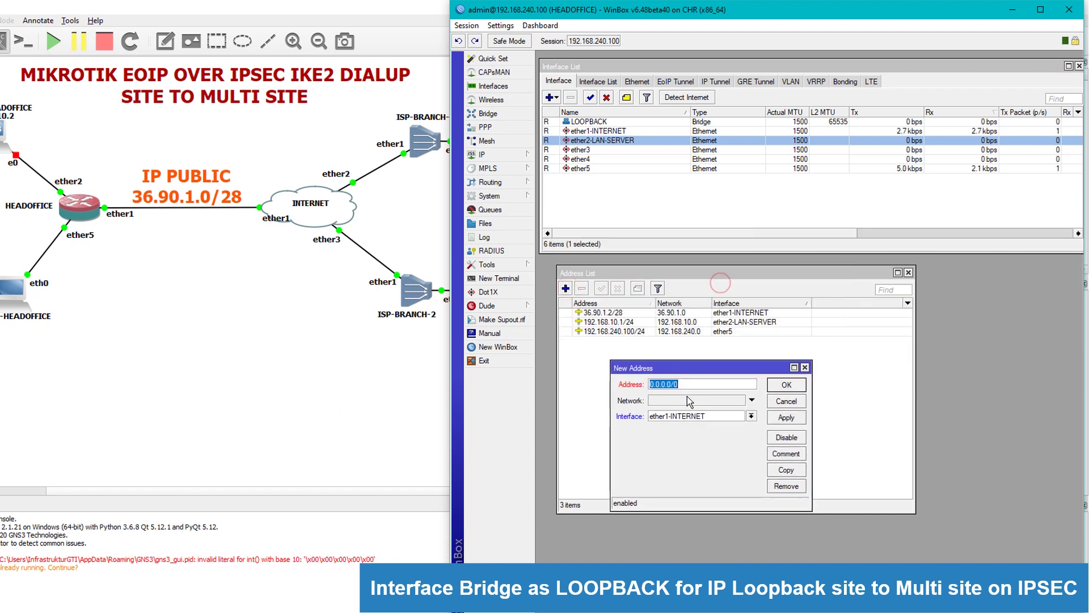
text(10.10.1)
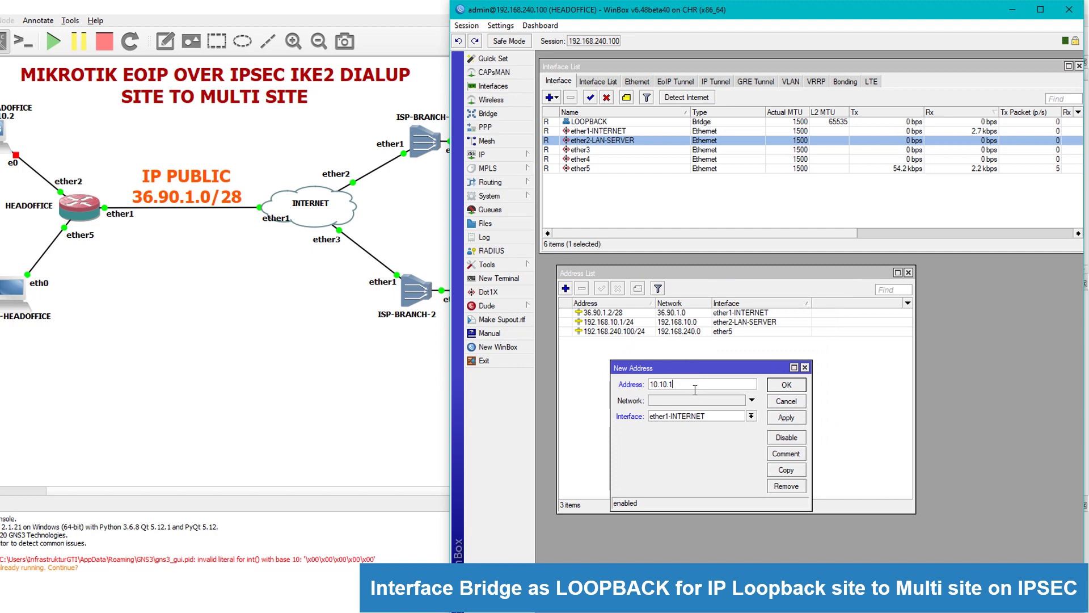
text(0.1/24)
click(696, 416)
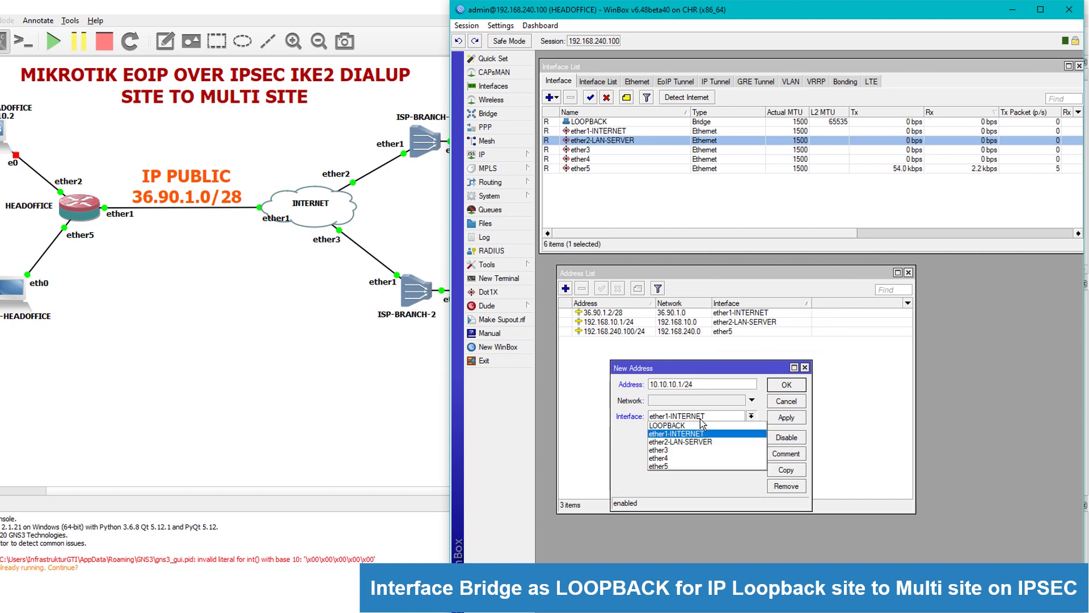
click(665, 427)
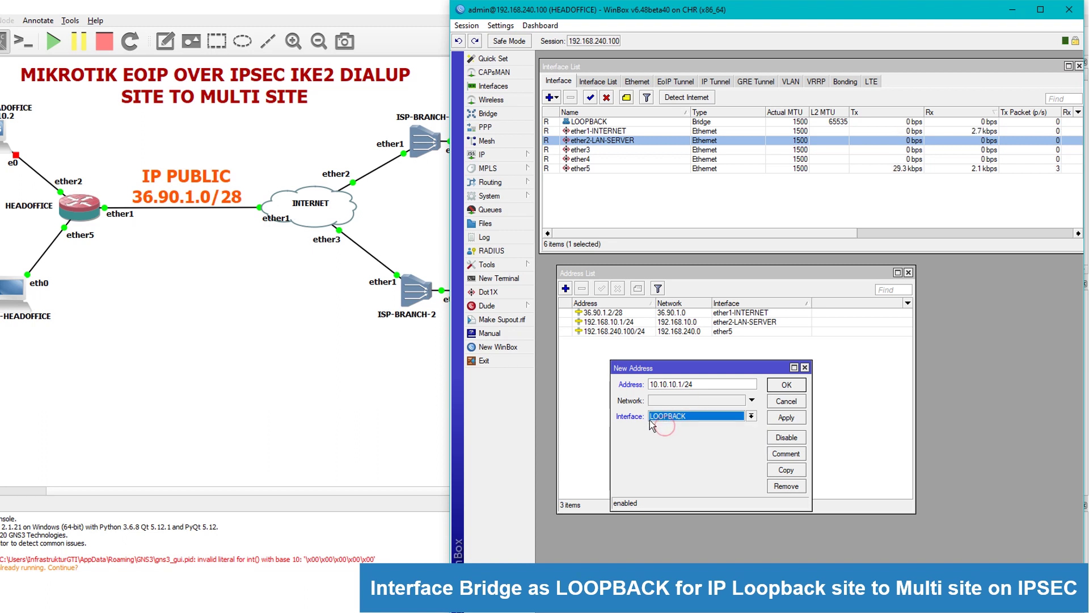
click(786, 419)
click(786, 385)
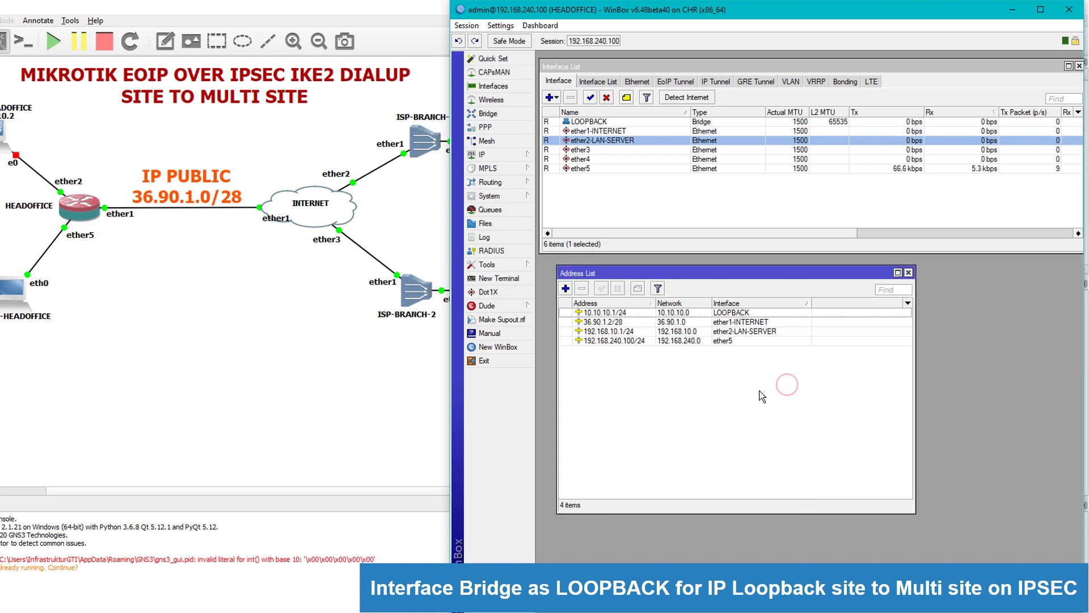
click(641, 312)
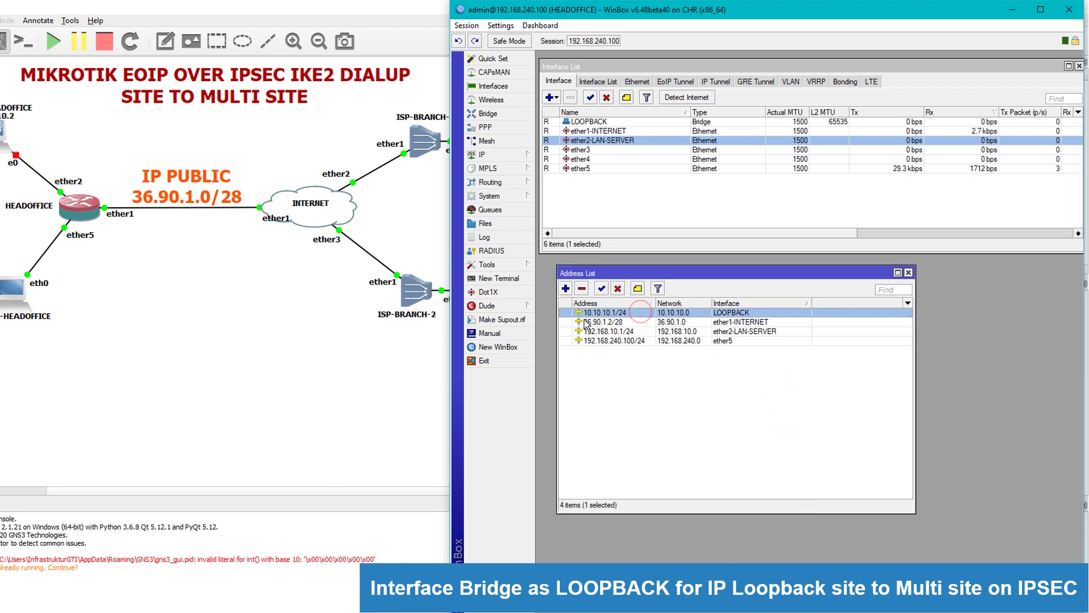
drag(736, 284, 732, 211)
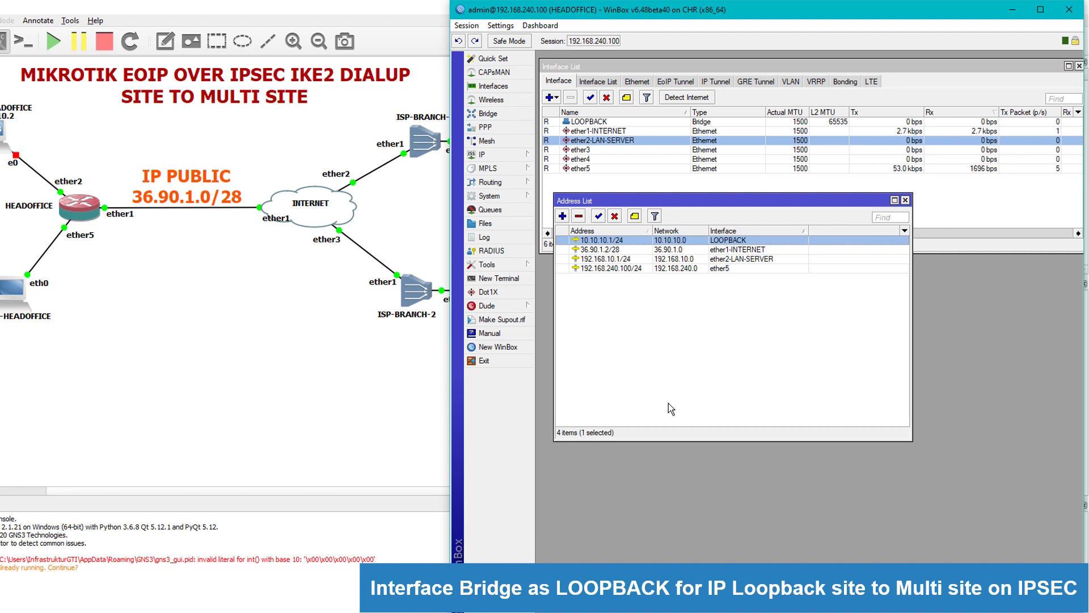
Add a srcnat NAT rule with out-interface ether1-INTERNET and action masquerade.
click(498, 155)
click(553, 266)
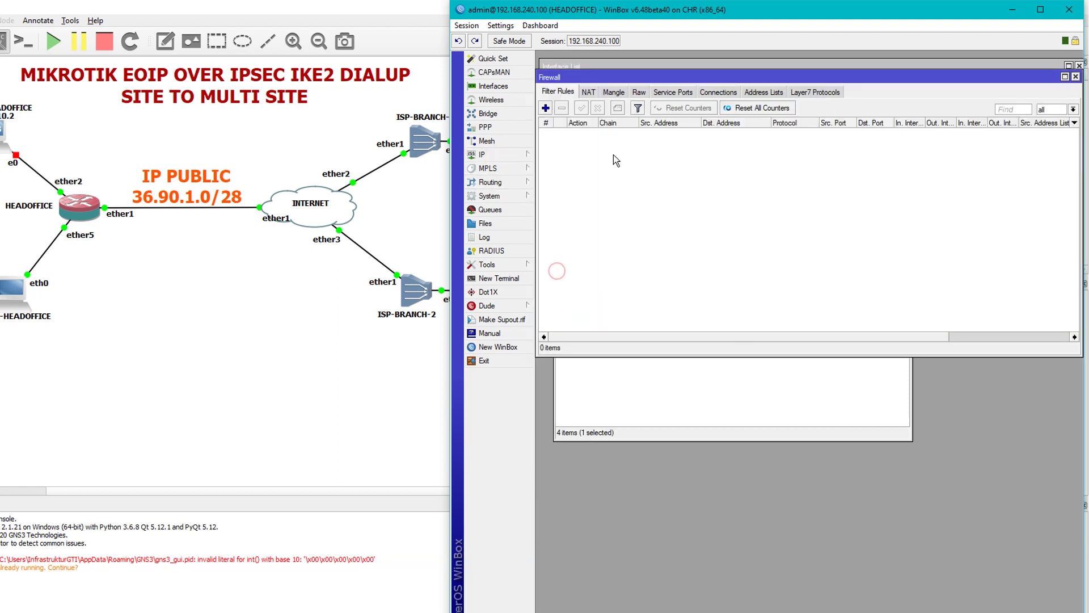
click(588, 92)
click(546, 108)
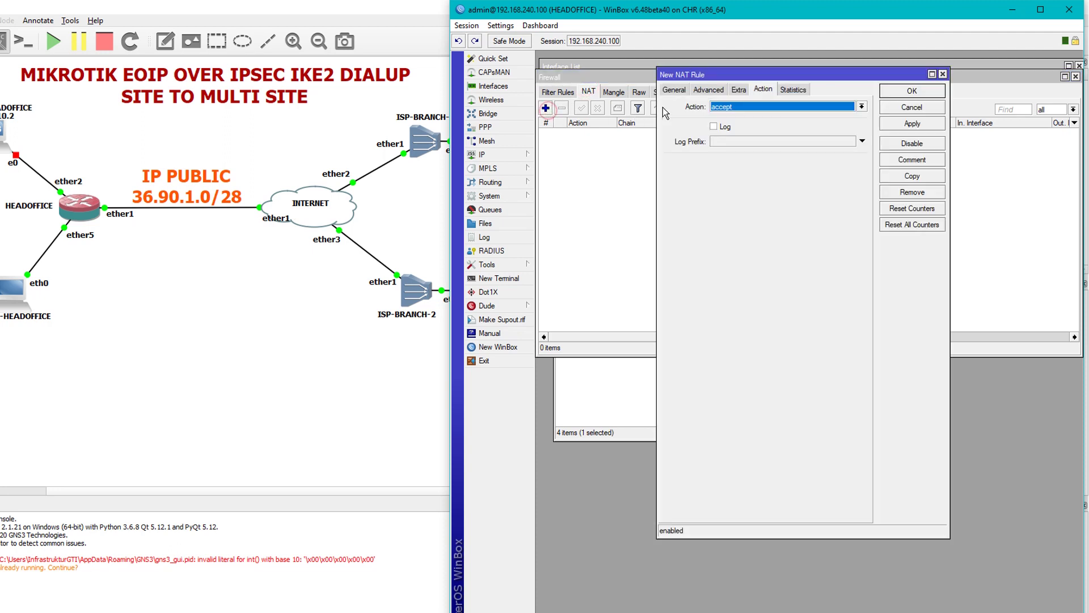
click(674, 90)
click(734, 116)
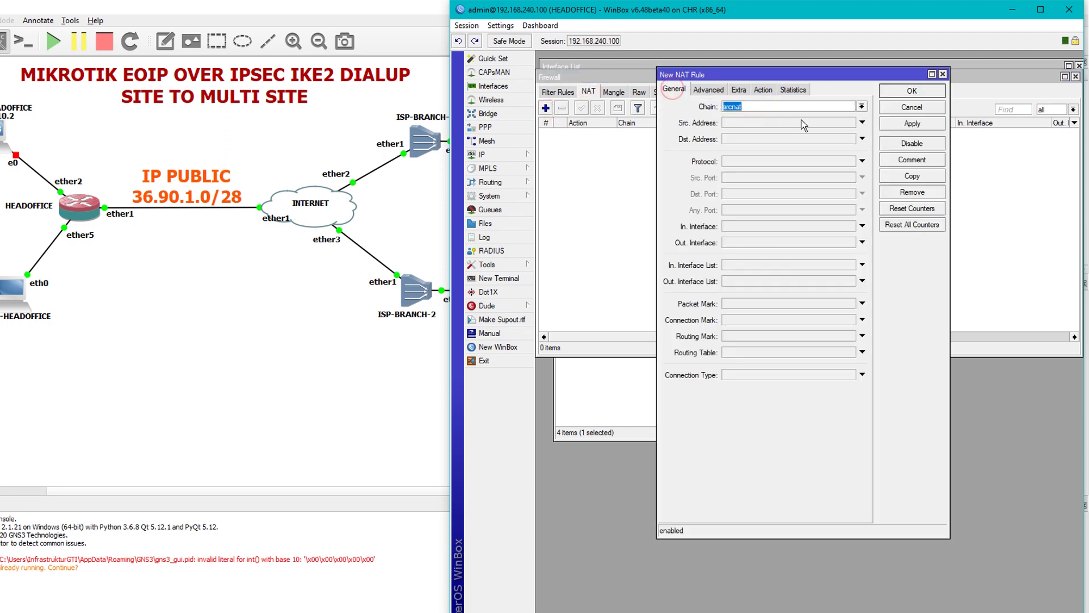
click(755, 243)
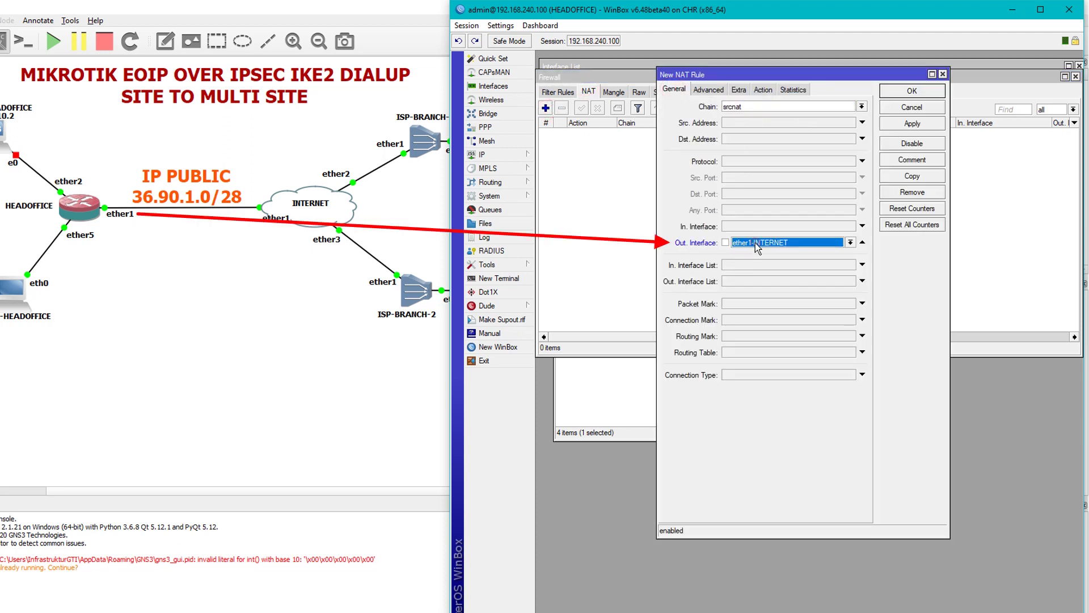
click(763, 89)
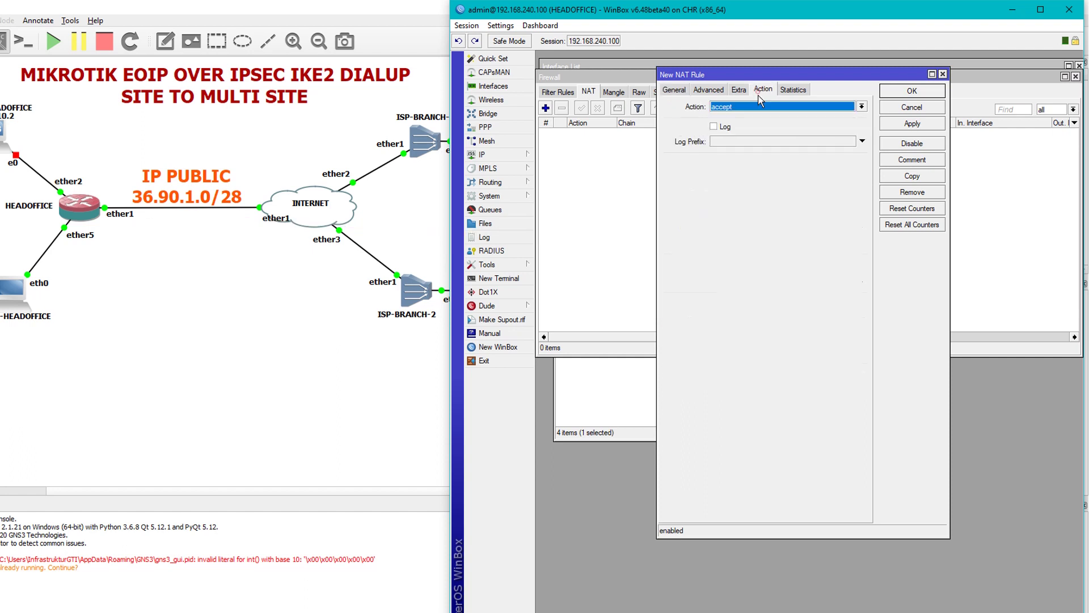
click(758, 107)
click(732, 165)
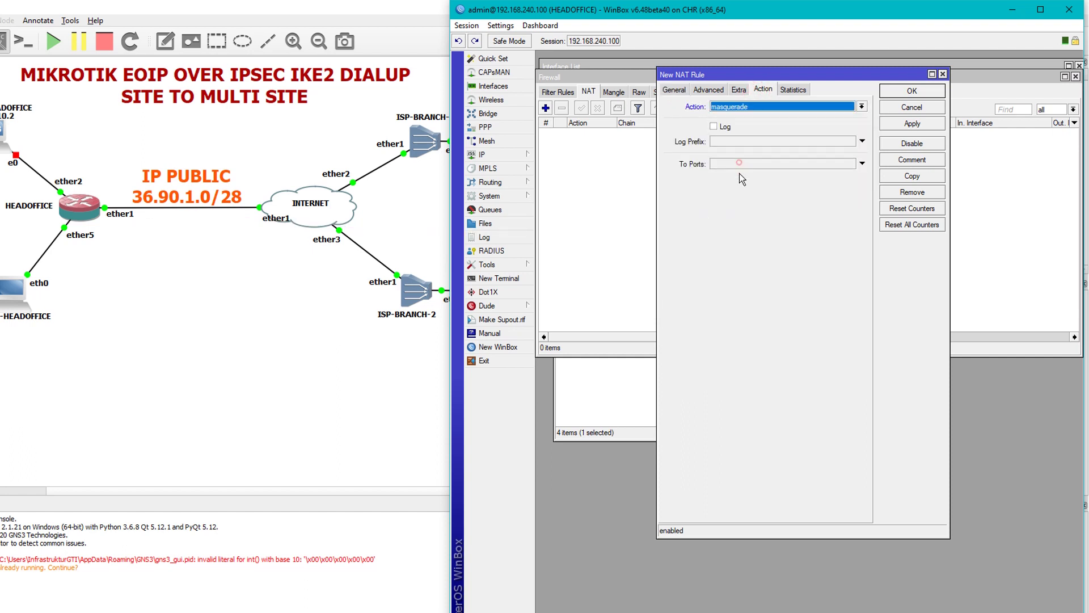
click(912, 123)
click(912, 91)
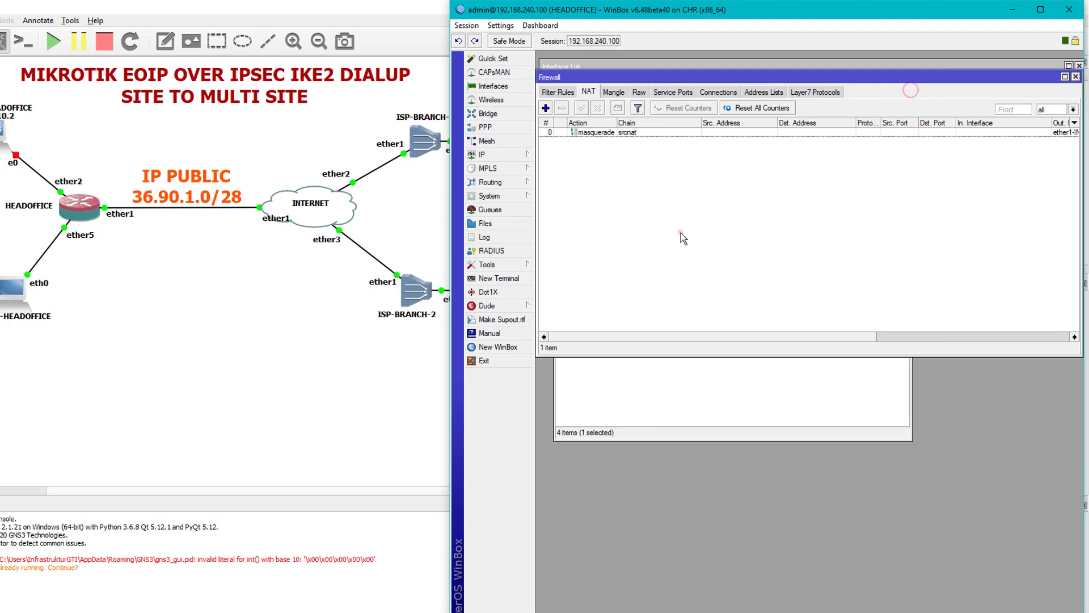
drag(751, 5, 158, 27)
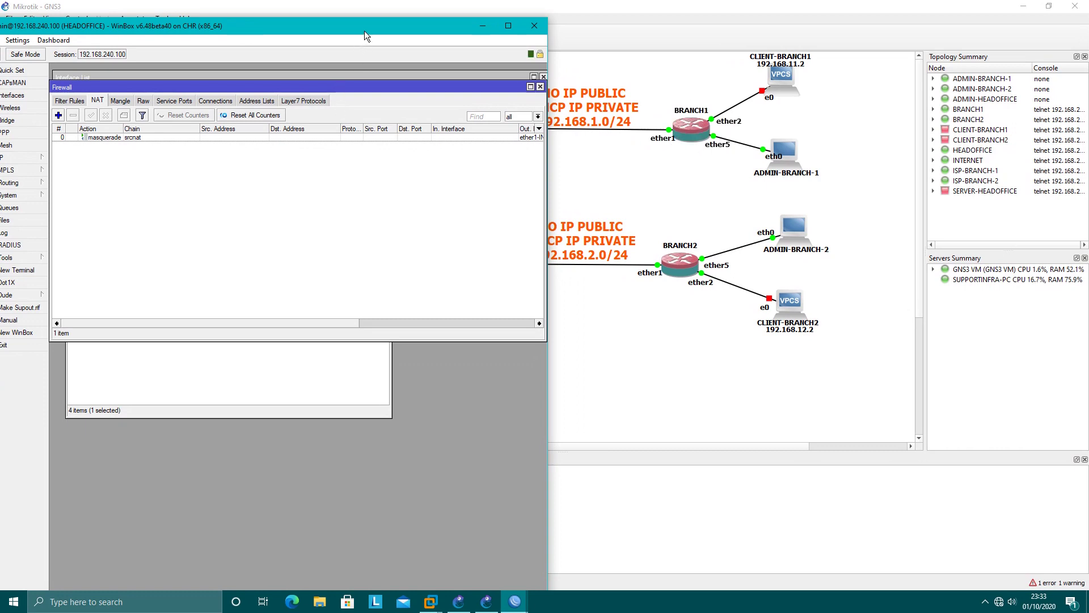
Bring up the BRANCH1 session beside HEADOFFICE and show its interface list.
drag(366, 35, 326, 30)
mouse_move(518, 610)
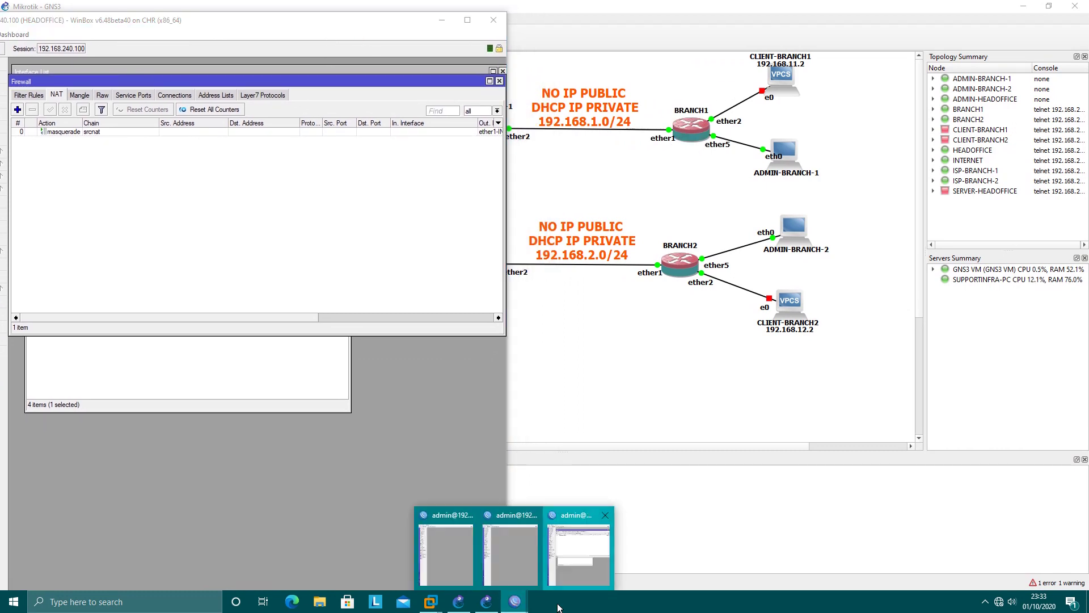
click(528, 531)
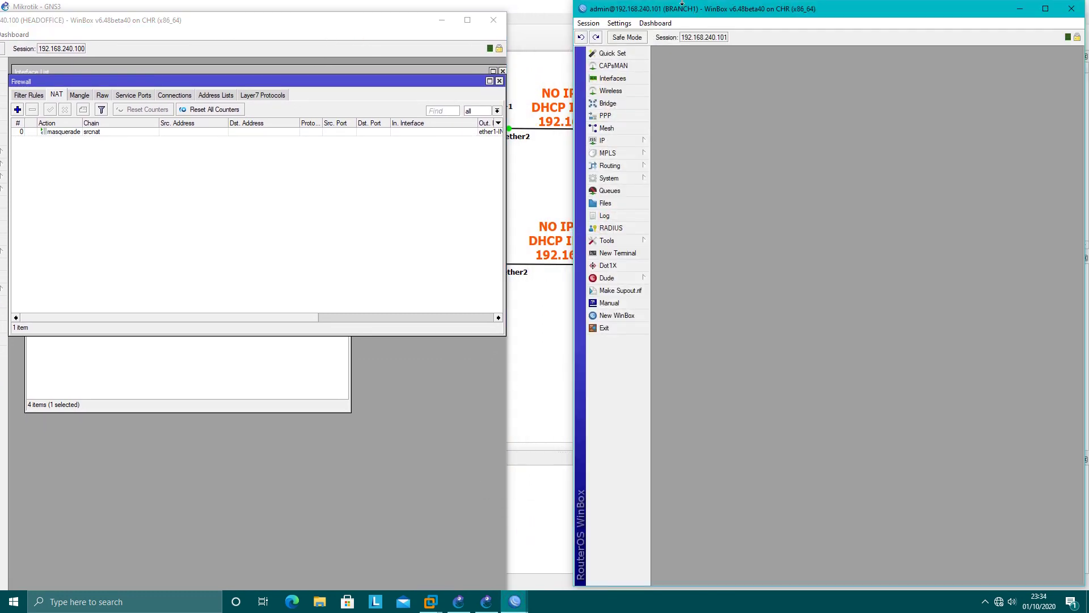
drag(747, 10, 730, 174)
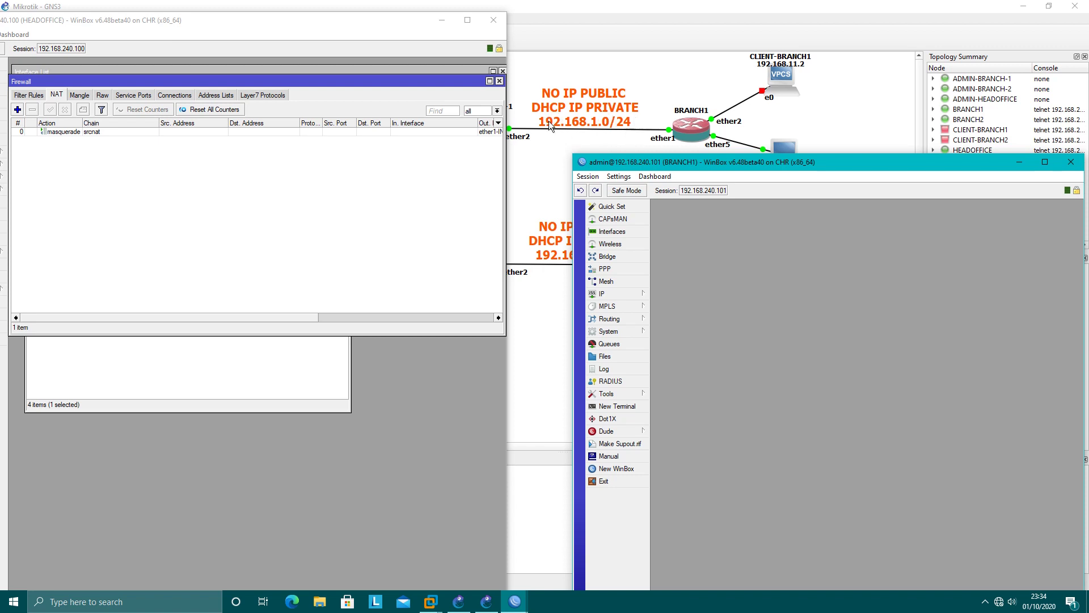
drag(430, 39, 263, 35)
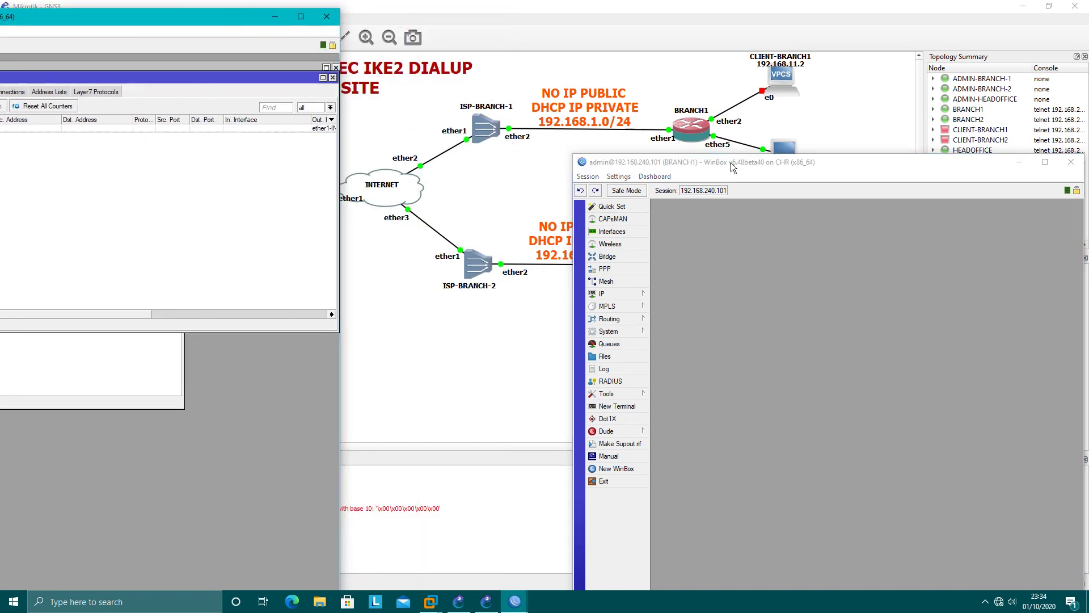
drag(730, 162, 802, 45)
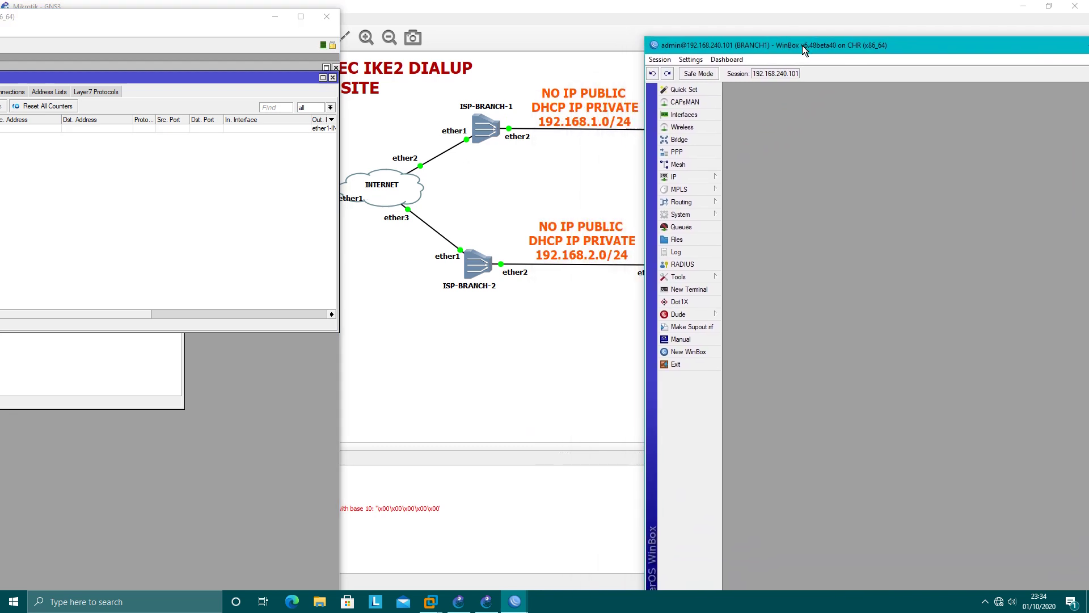
click(712, 116)
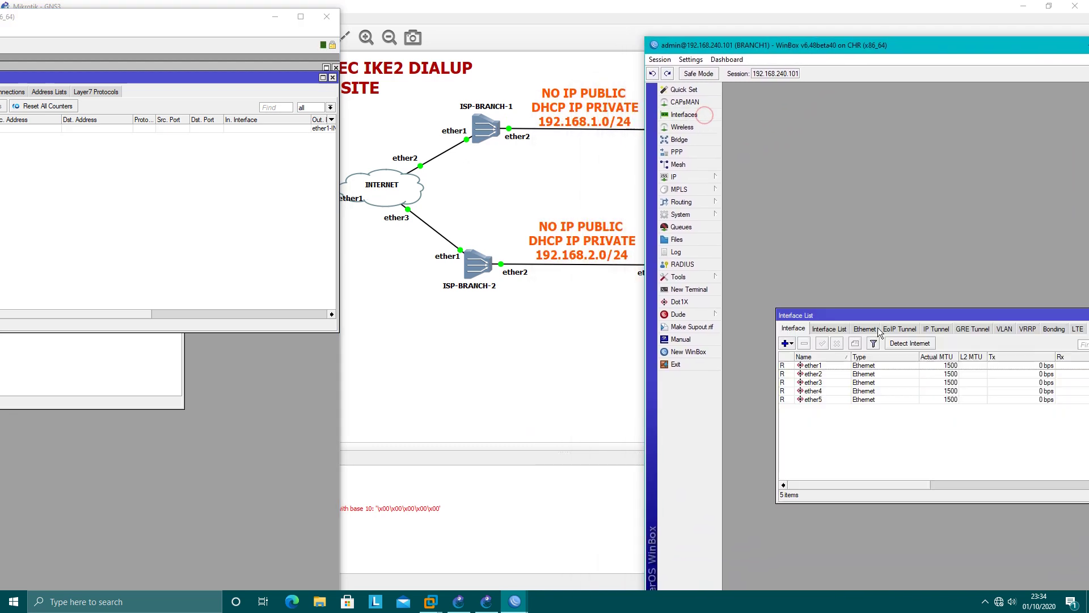
drag(876, 315, 832, 99)
Rename BRANCH1's ether1 to ether1-ISP.
double_click(797, 149)
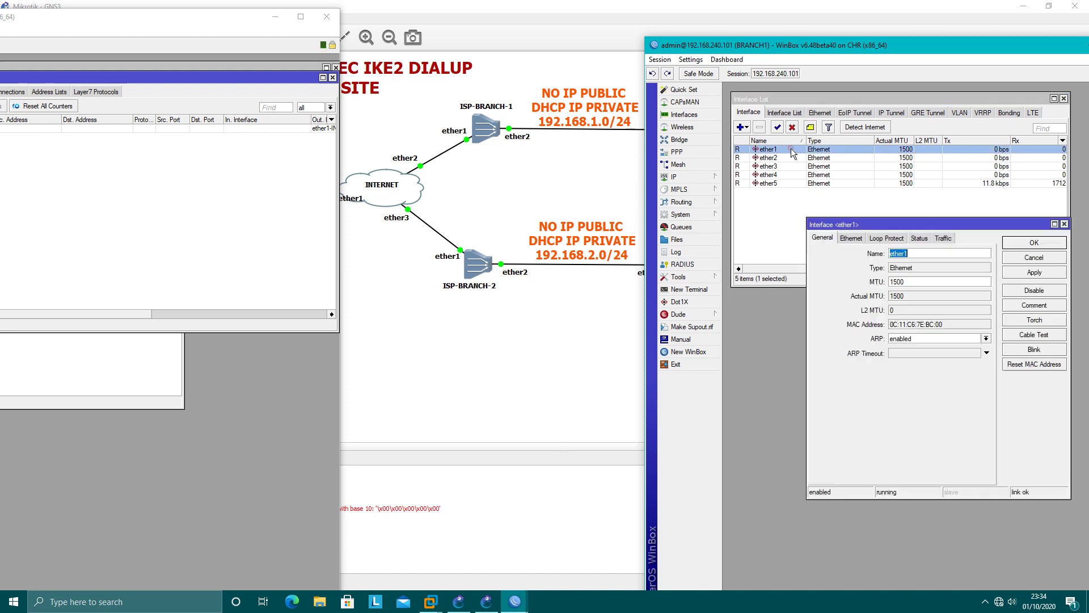
click(921, 253)
text(-ISP)
key(Return)
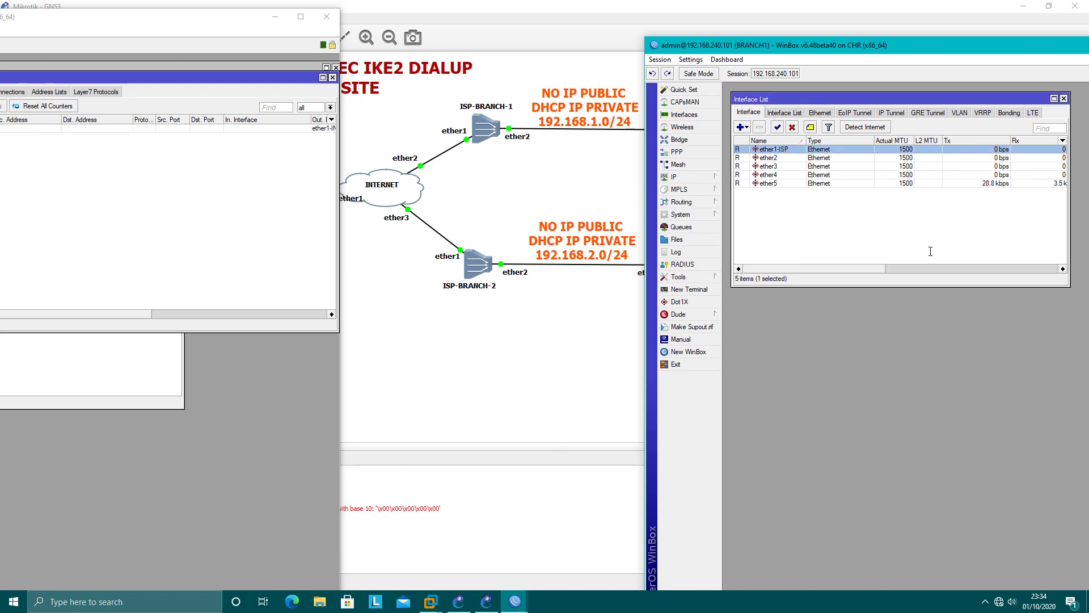
Rename BRANCH1's ether2 to ether2-LAN.
double_click(807, 158)
click(924, 252)
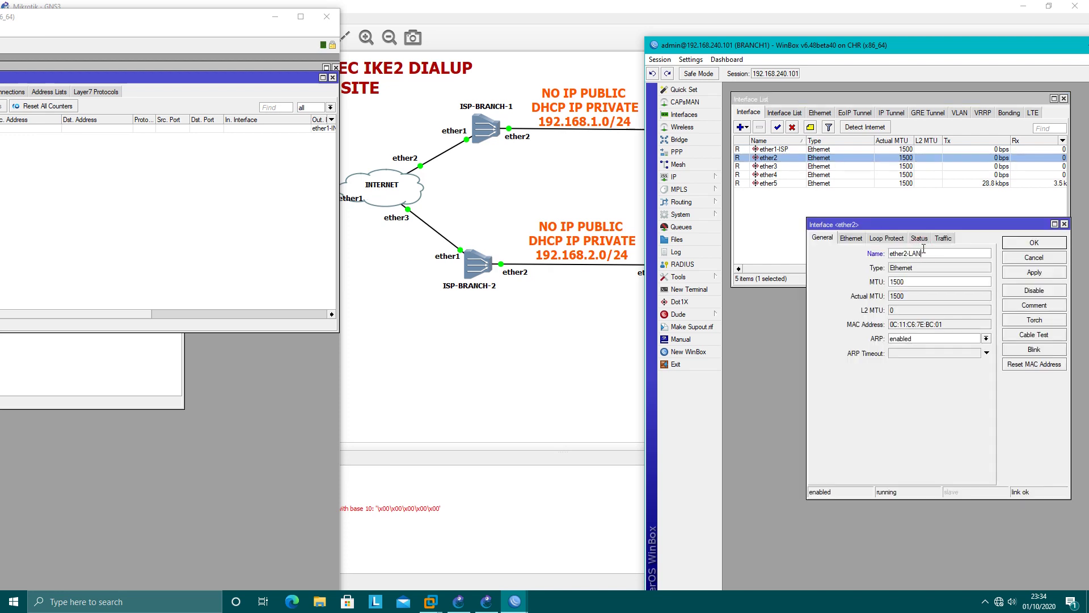
key(Return)
drag(959, 52, 804, 168)
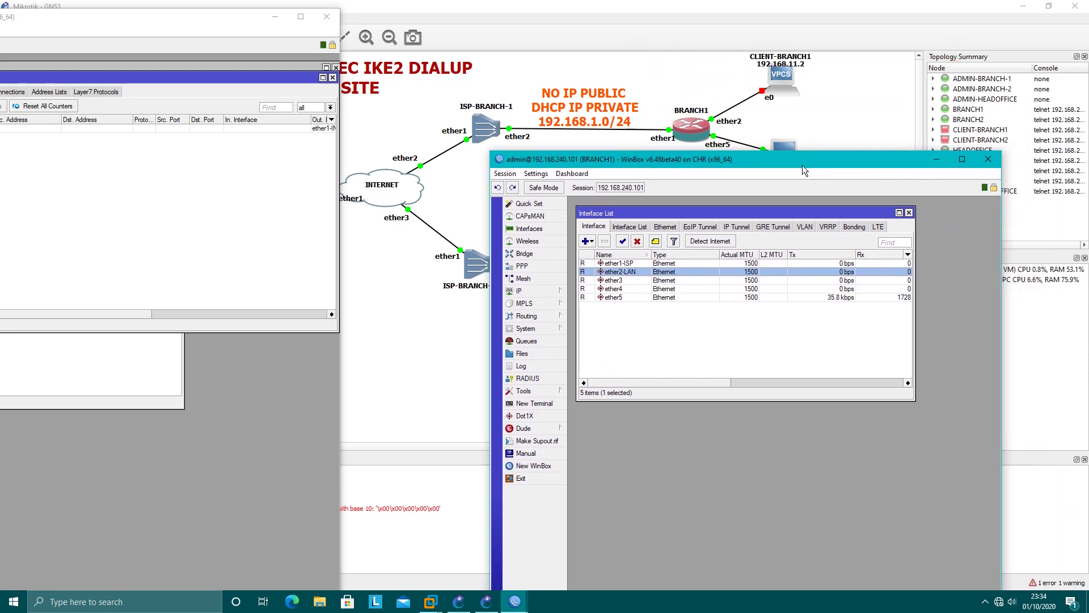
Check BRANCH1's address list for the dynamic 192.168.1.252/24 address.
click(539, 292)
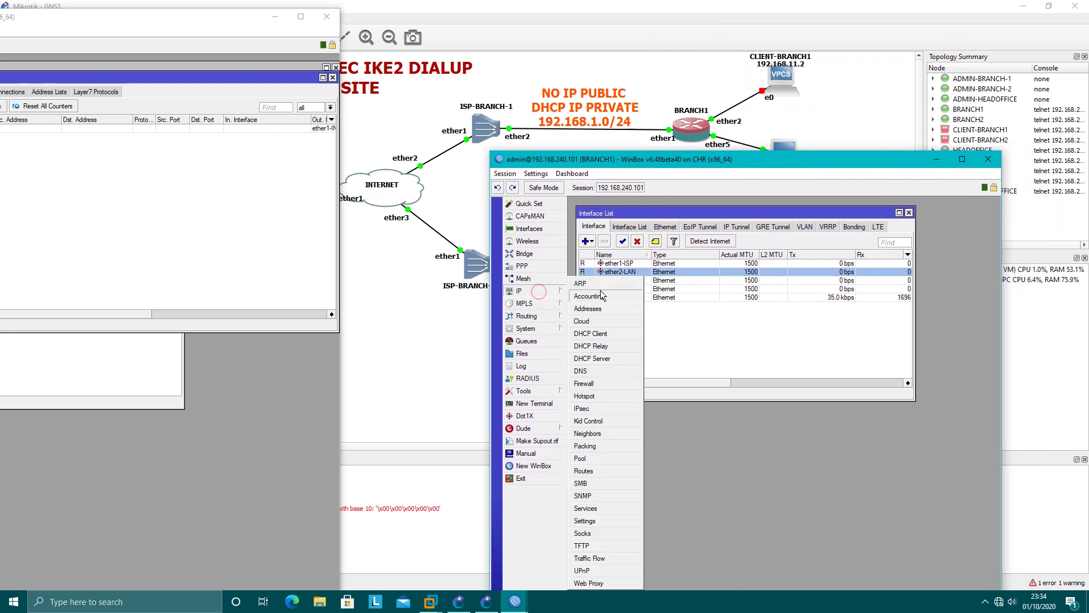
click(605, 304)
drag(725, 245, 747, 310)
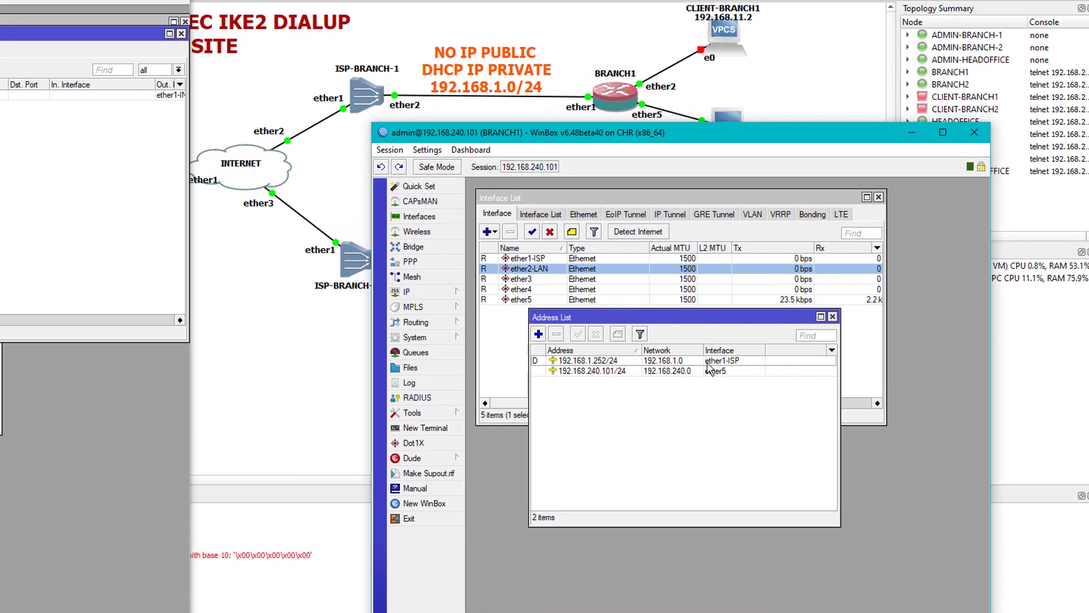
click(546, 362)
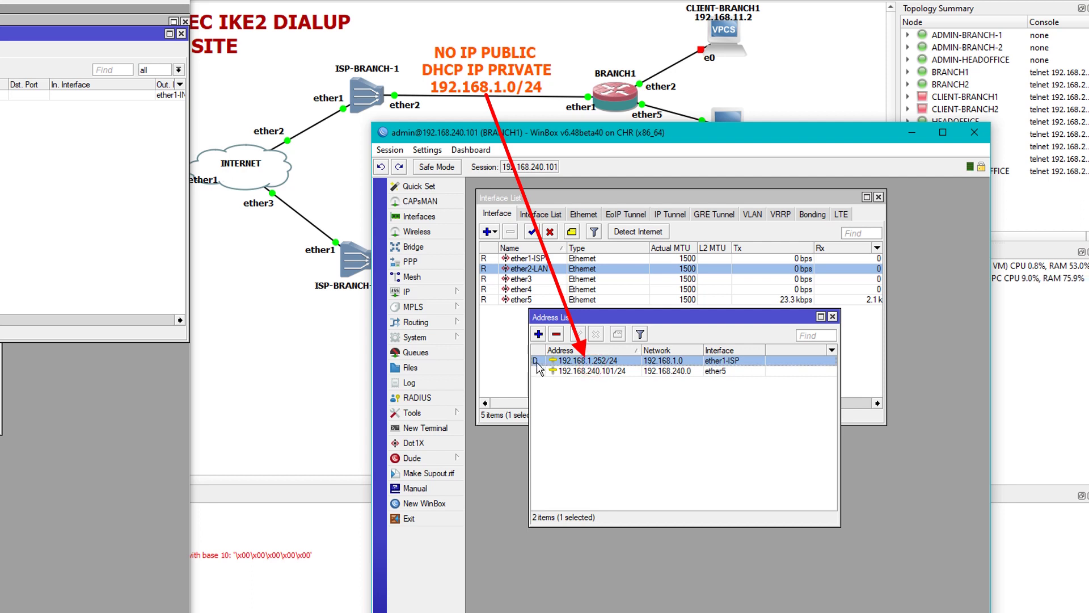
mouse_move(536, 364)
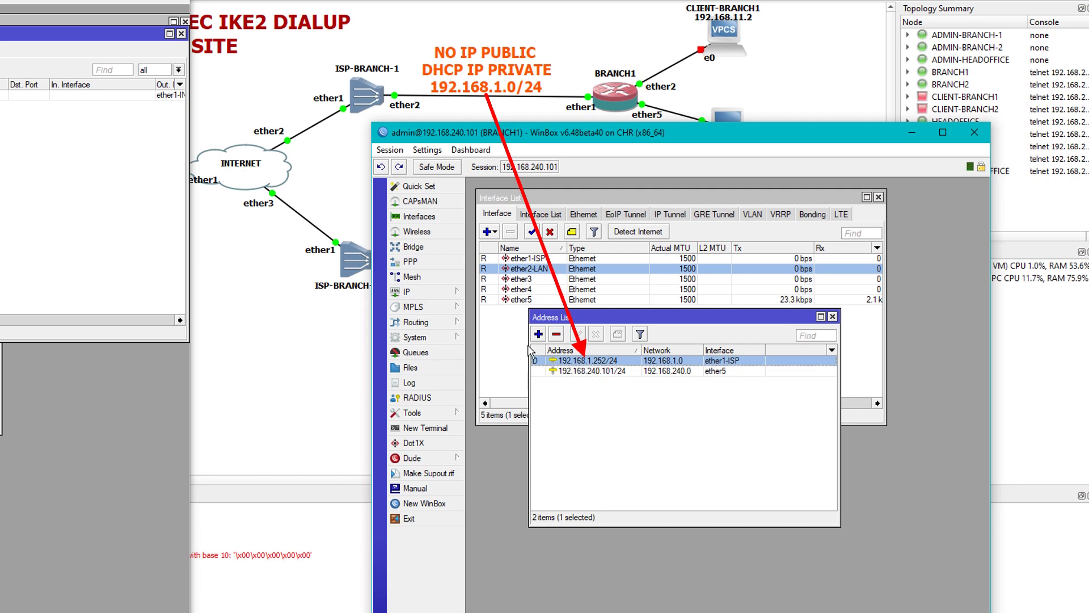
Inspect the DHCP client running on ether1-ISP.
click(443, 292)
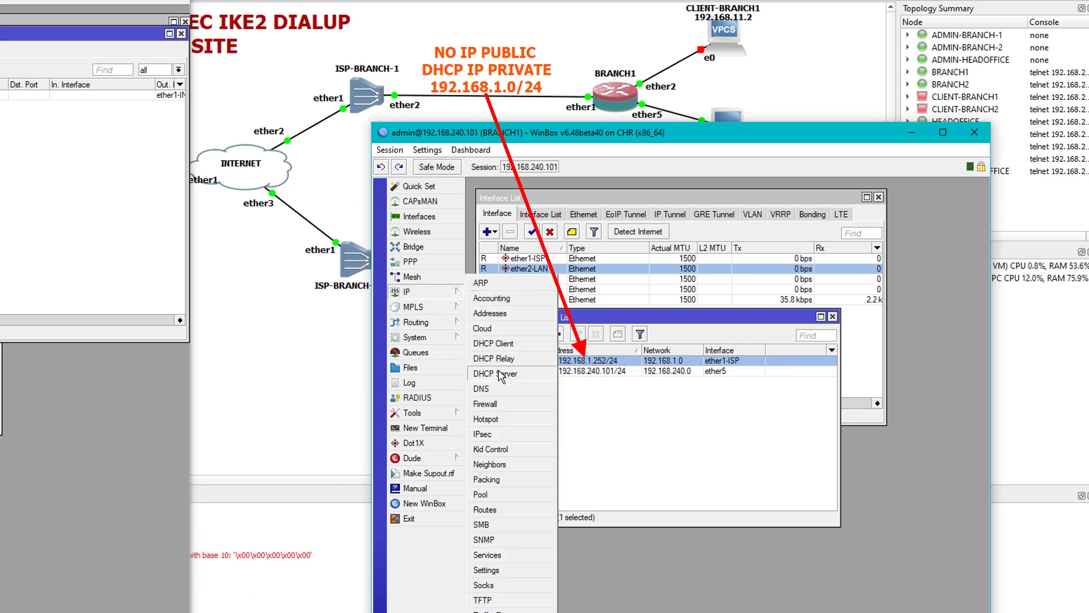
click(496, 344)
drag(624, 420, 770, 401)
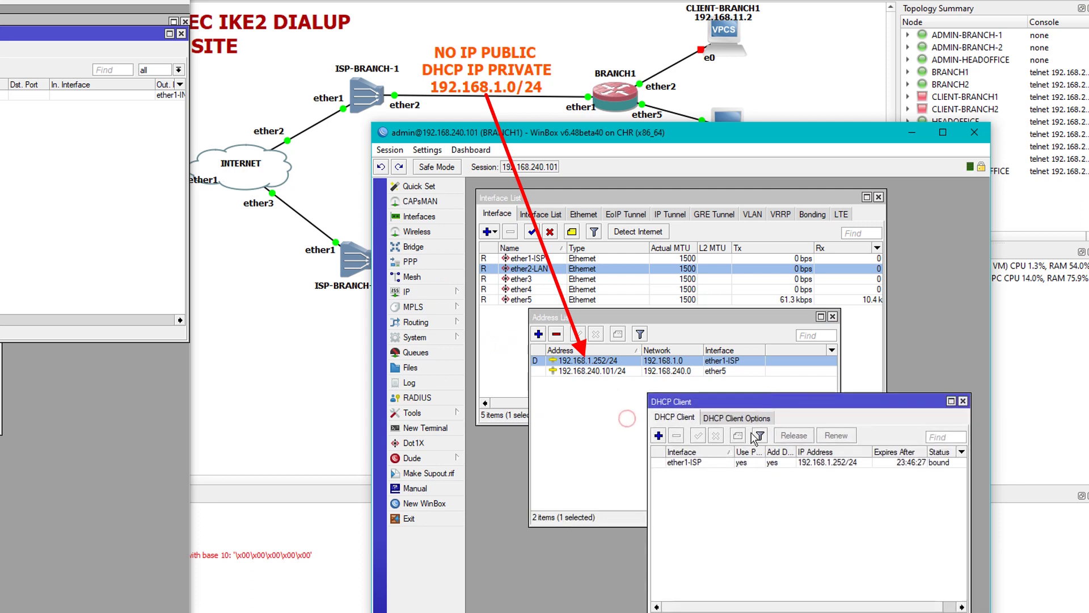
double_click(700, 462)
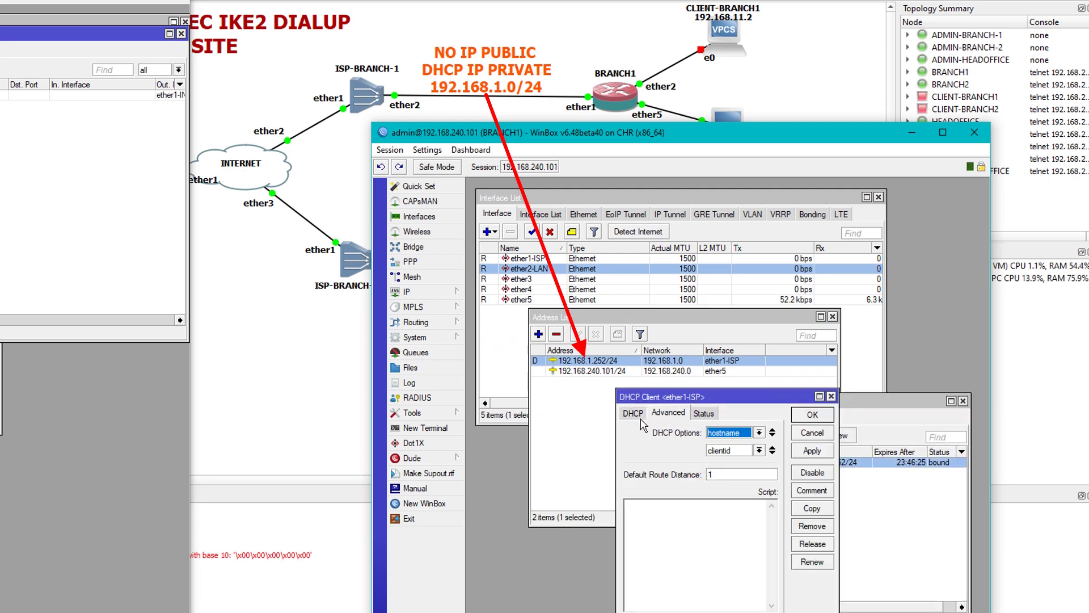
click(638, 416)
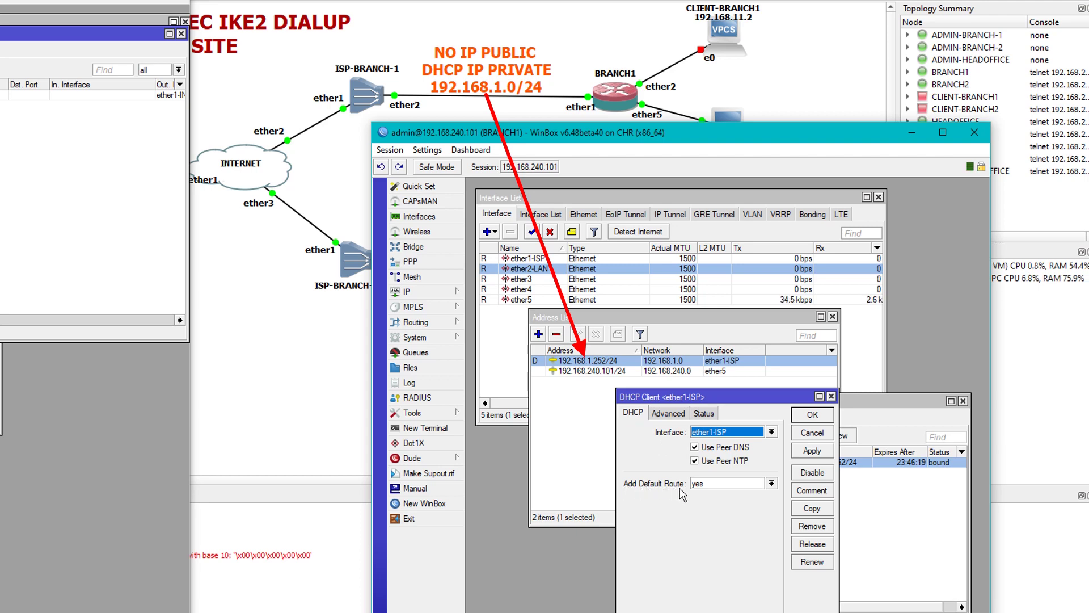
Verify the 0.0.0.0/0 default route via 192.168.1.1, then close the route and DHCP windows.
click(417, 291)
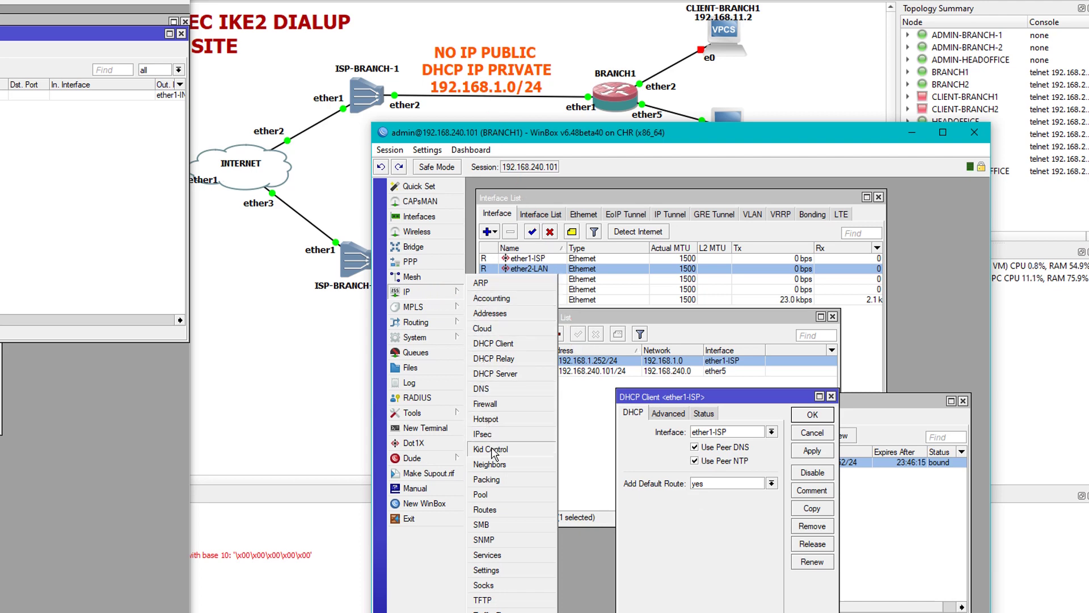
click(483, 509)
drag(669, 515, 683, 511)
click(553, 573)
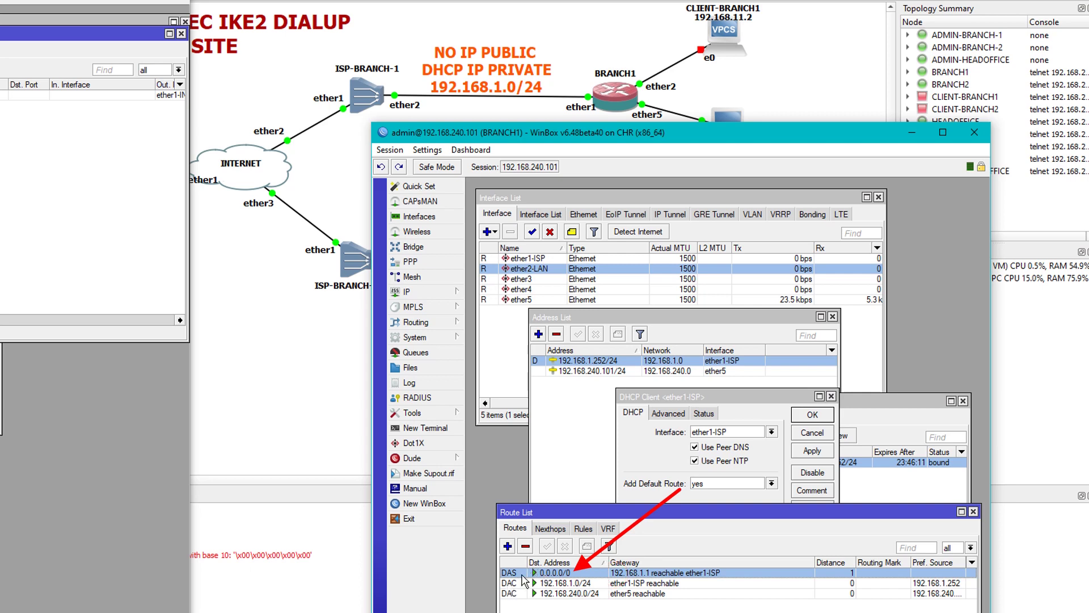
mouse_move(508, 578)
click(973, 512)
click(832, 396)
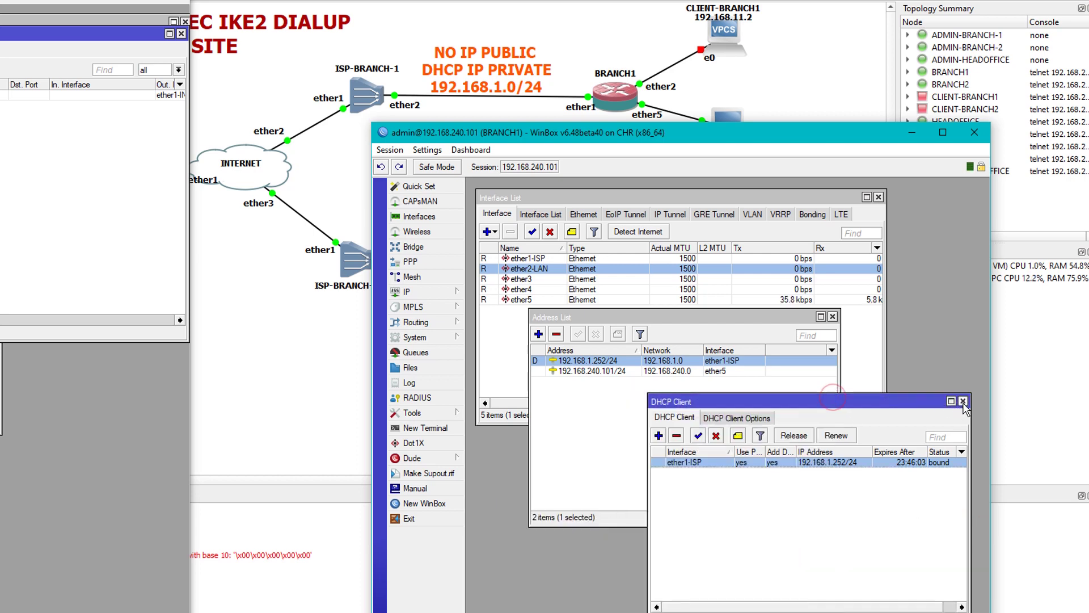
click(963, 400)
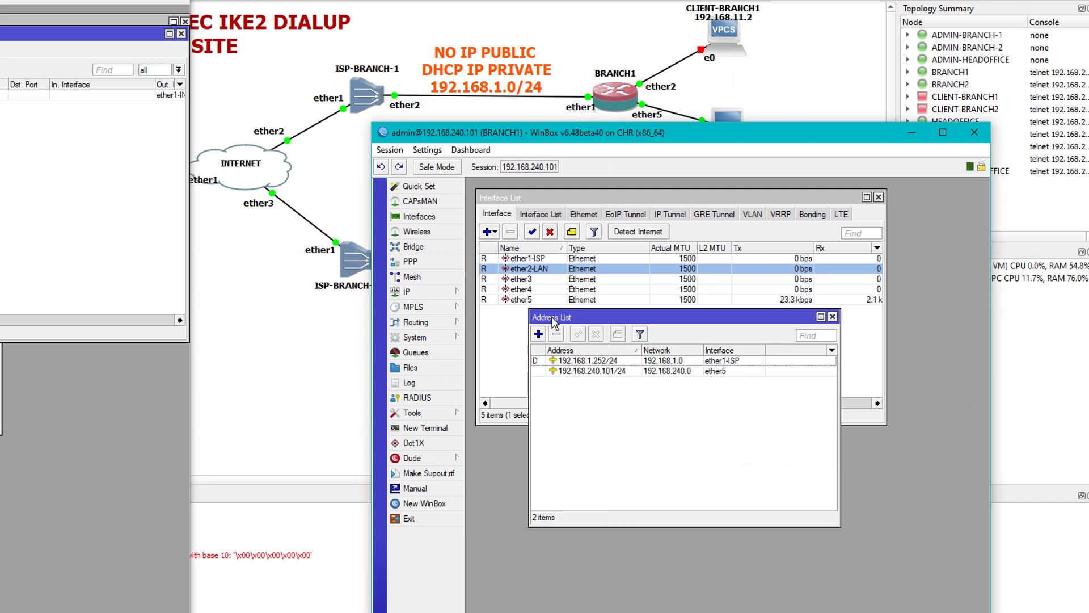
Add 192.168.11.1/24 on ether2-LAN and close the address list.
click(538, 334)
drag(714, 267, 672, 388)
text(192.16)
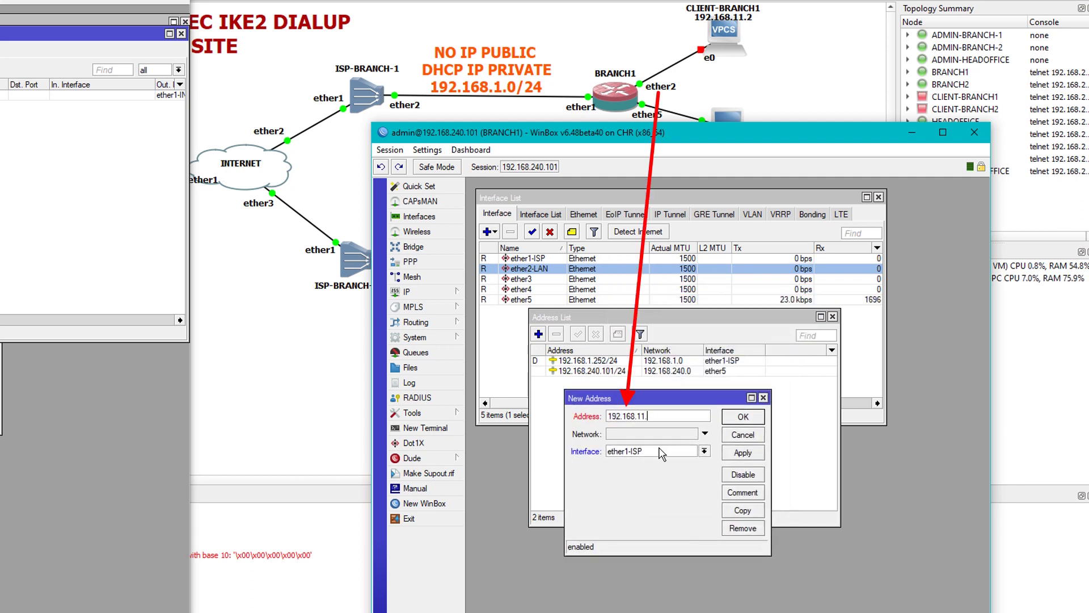
text(8.11.1/24)
click(661, 452)
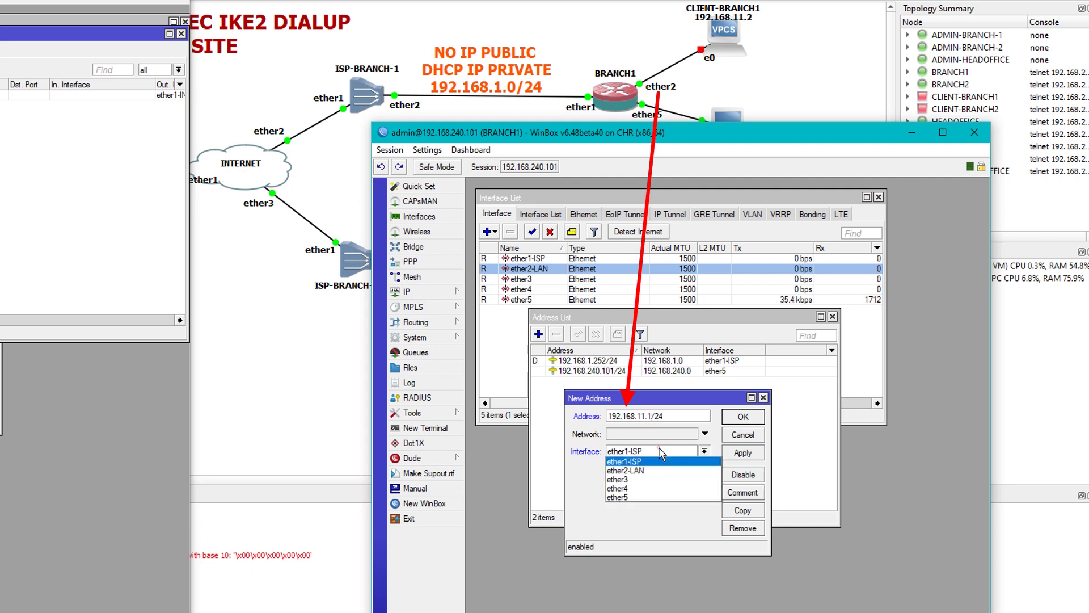
click(632, 469)
click(747, 453)
click(742, 435)
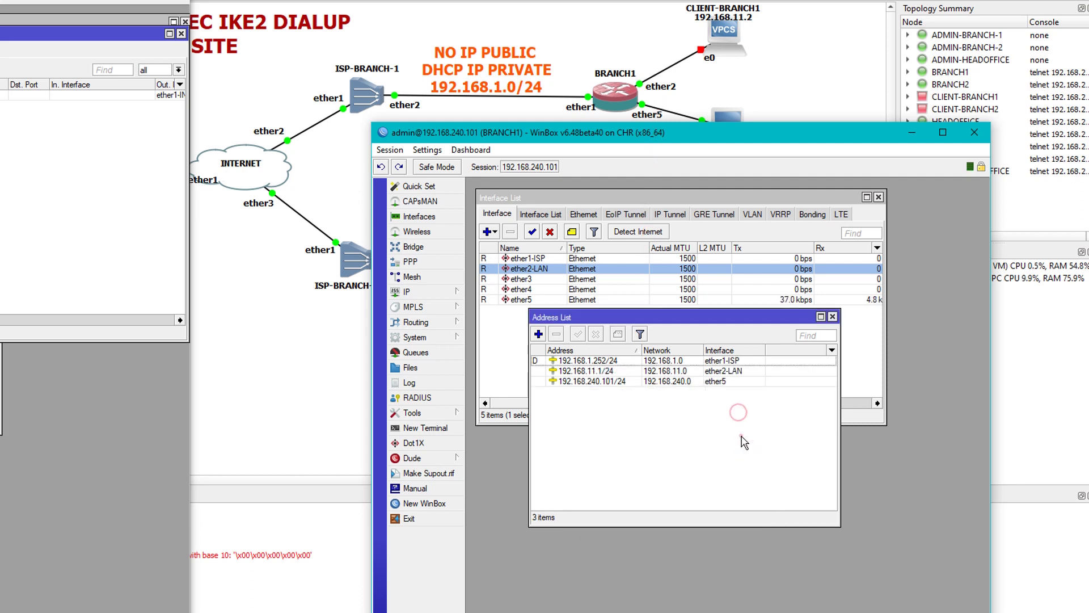
click(832, 316)
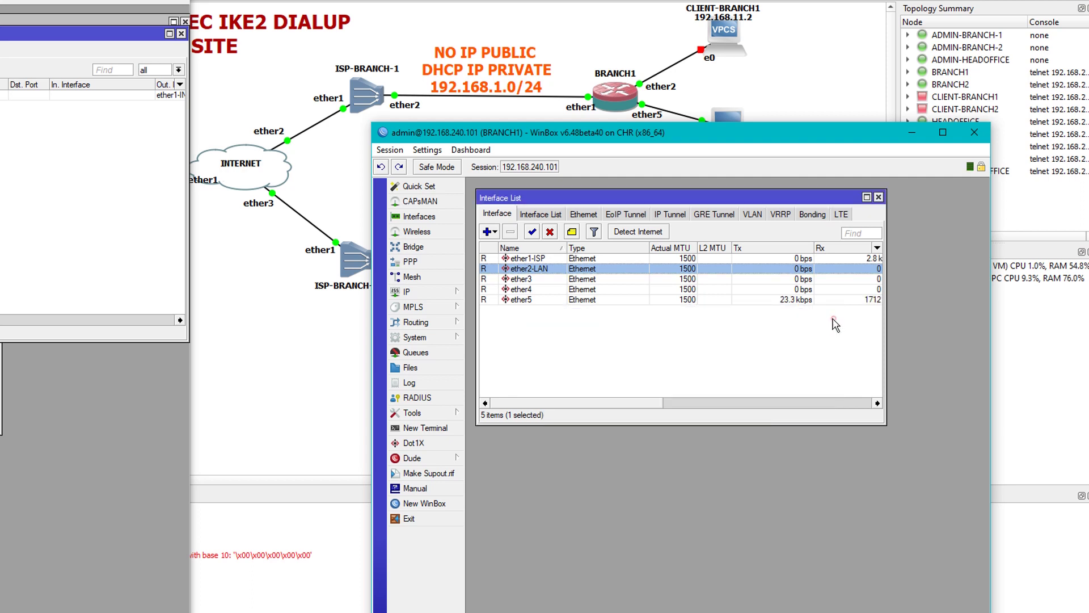
Add a srcnat masquerade NAT rule with out-interface ether1-ISP on BRANCH1.
click(423, 292)
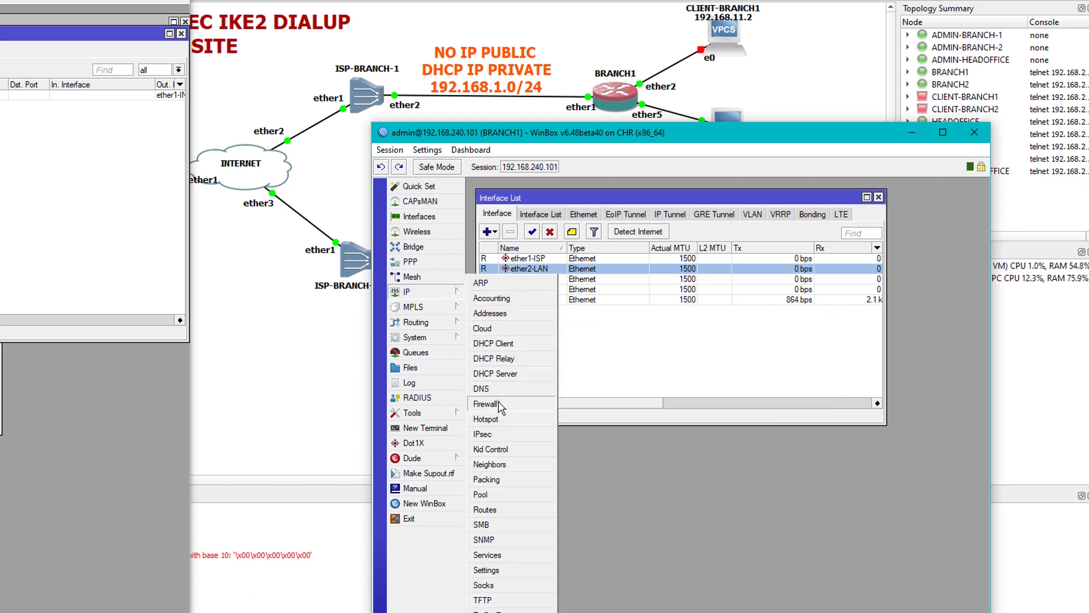
click(498, 400)
click(573, 353)
click(526, 370)
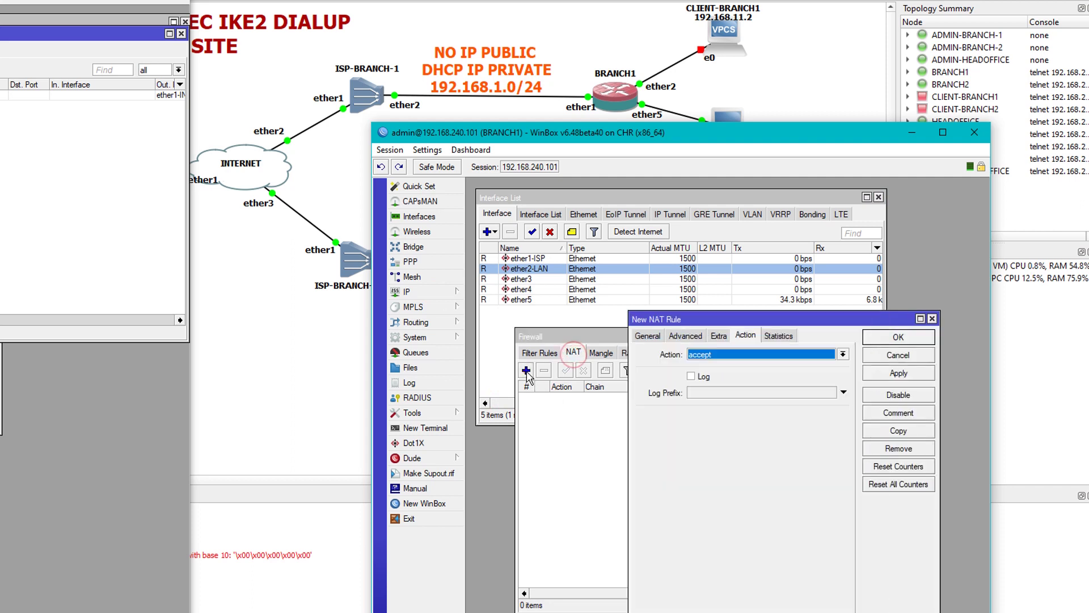
click(717, 354)
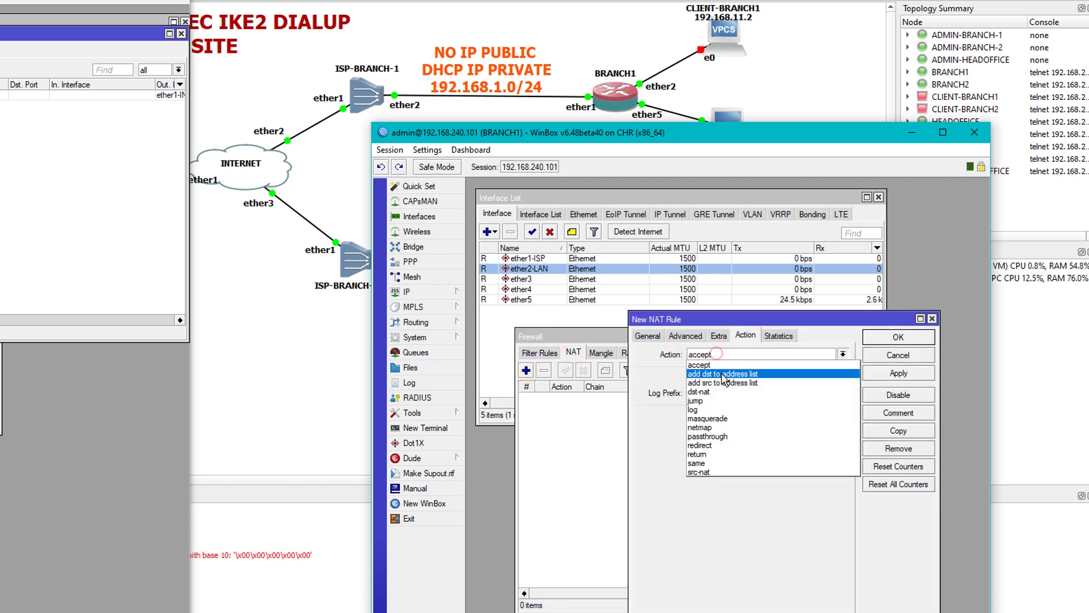
click(719, 423)
click(648, 335)
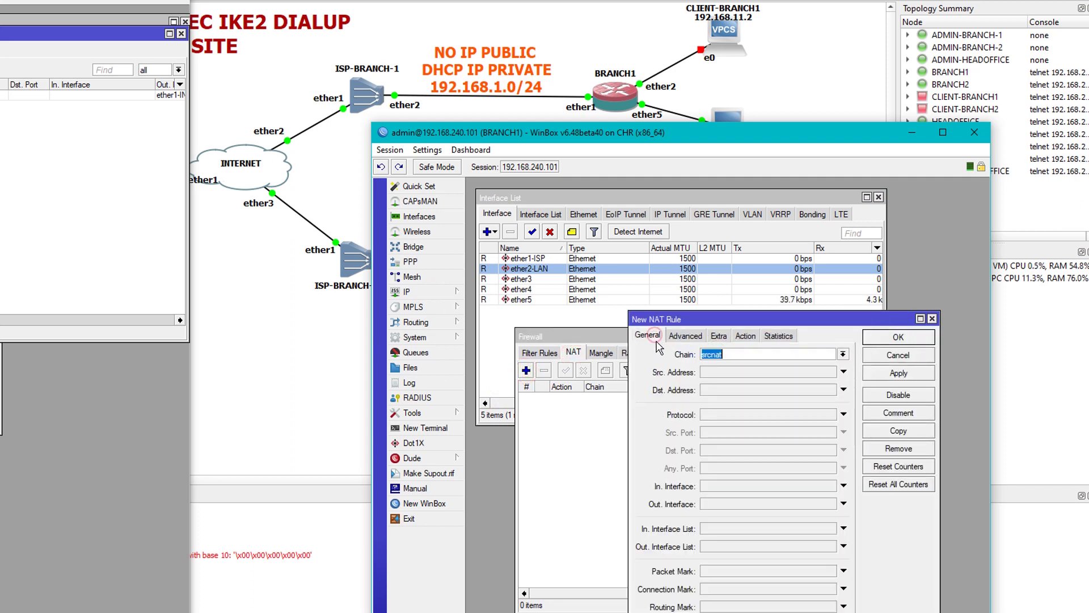
click(752, 507)
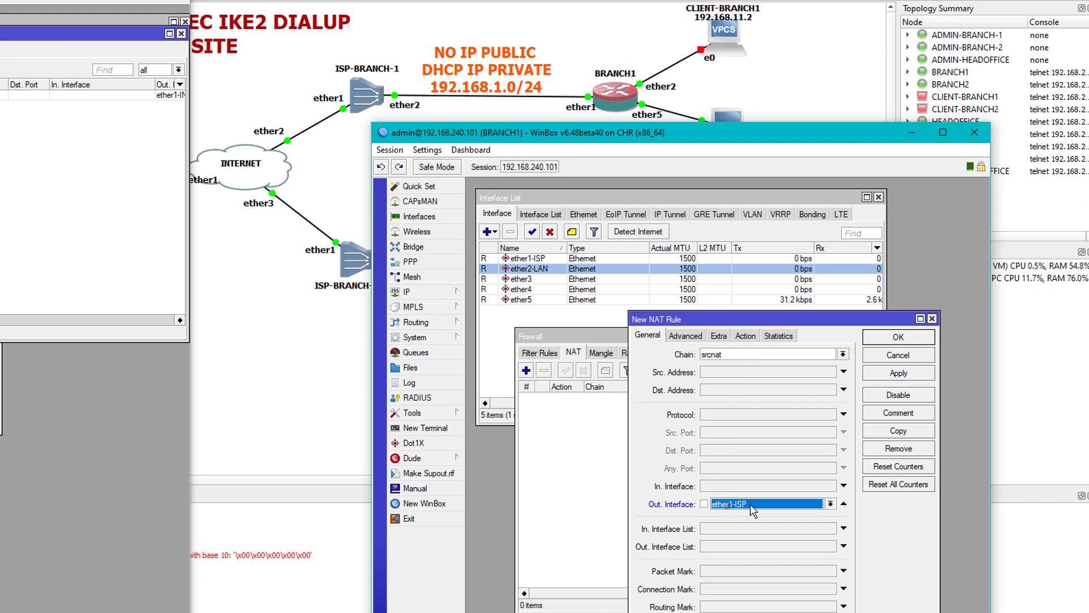
click(752, 510)
click(749, 513)
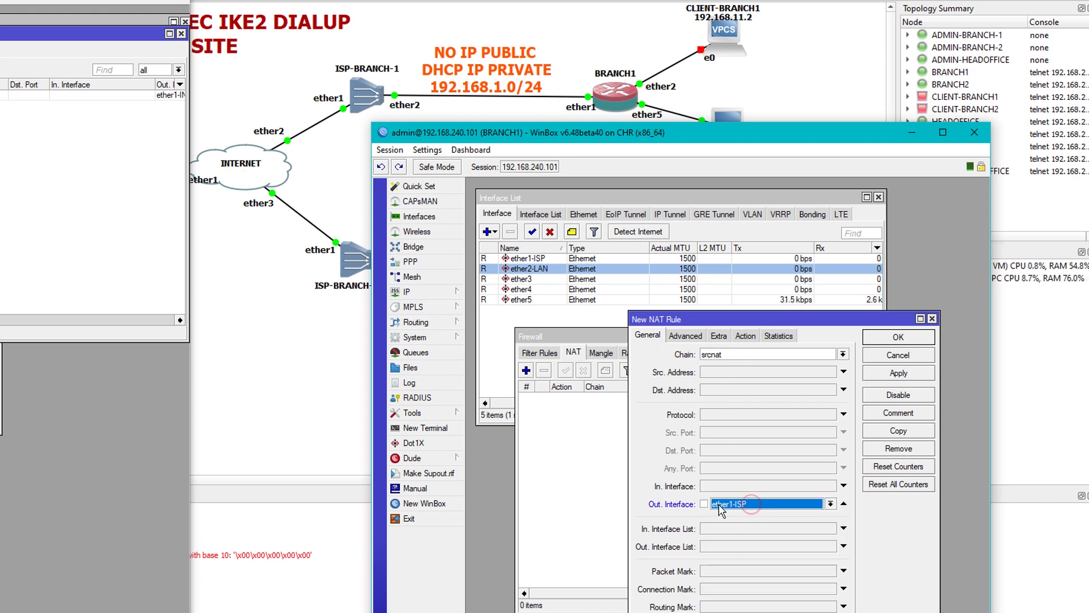
click(898, 373)
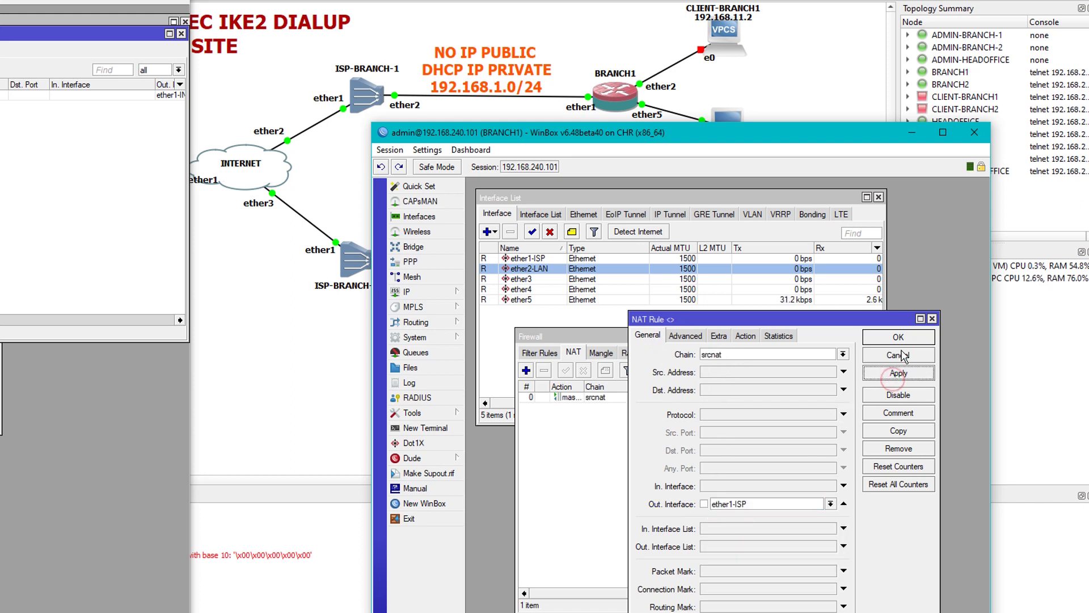
click(902, 339)
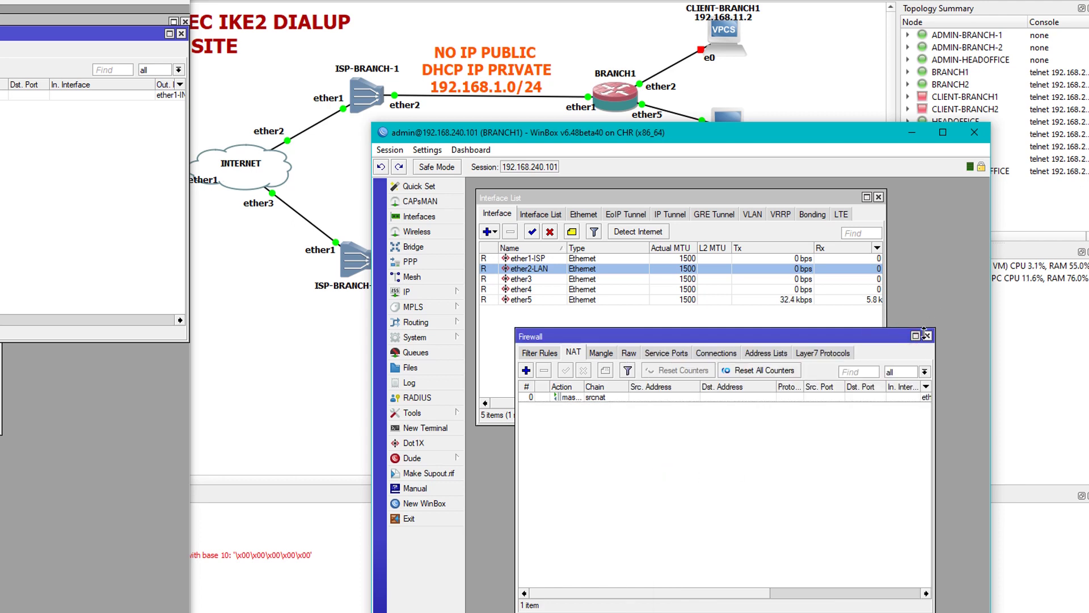
click(927, 336)
drag(658, 136, 745, 0)
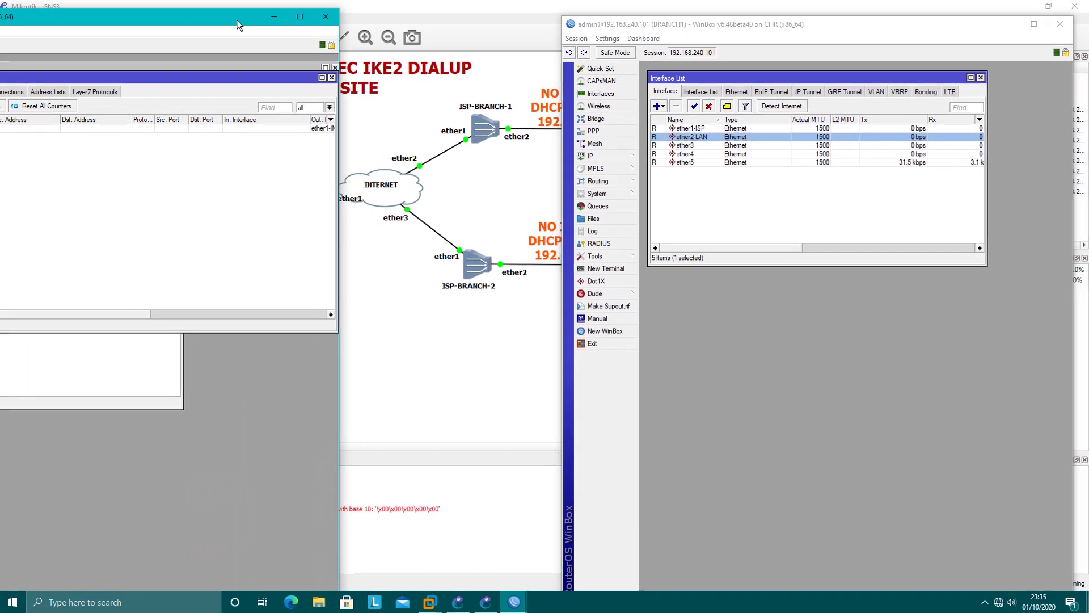
Arrange both sessions side by side and locate HEADOFFICE's 36.90.1.2/28 address.
drag(66, 0, 231, 0)
drag(373, 23, 465, 17)
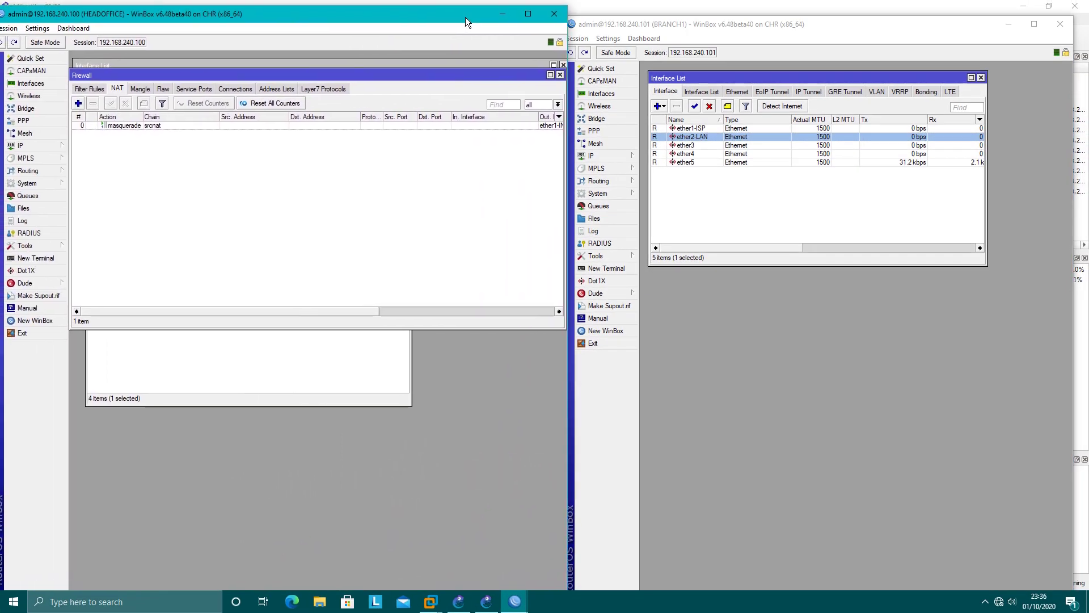
click(719, 211)
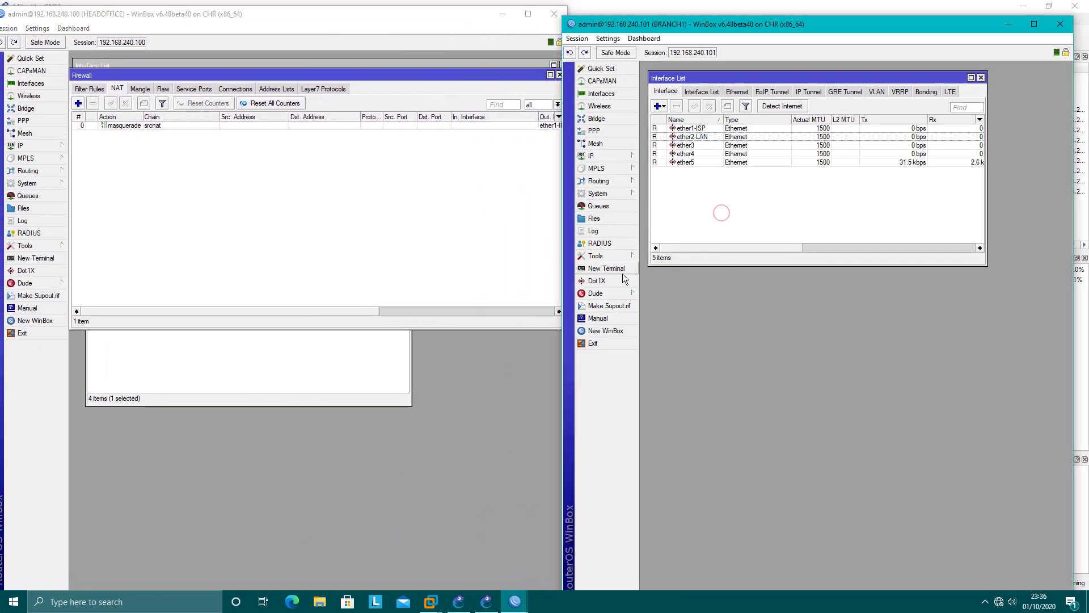
click(223, 364)
click(136, 232)
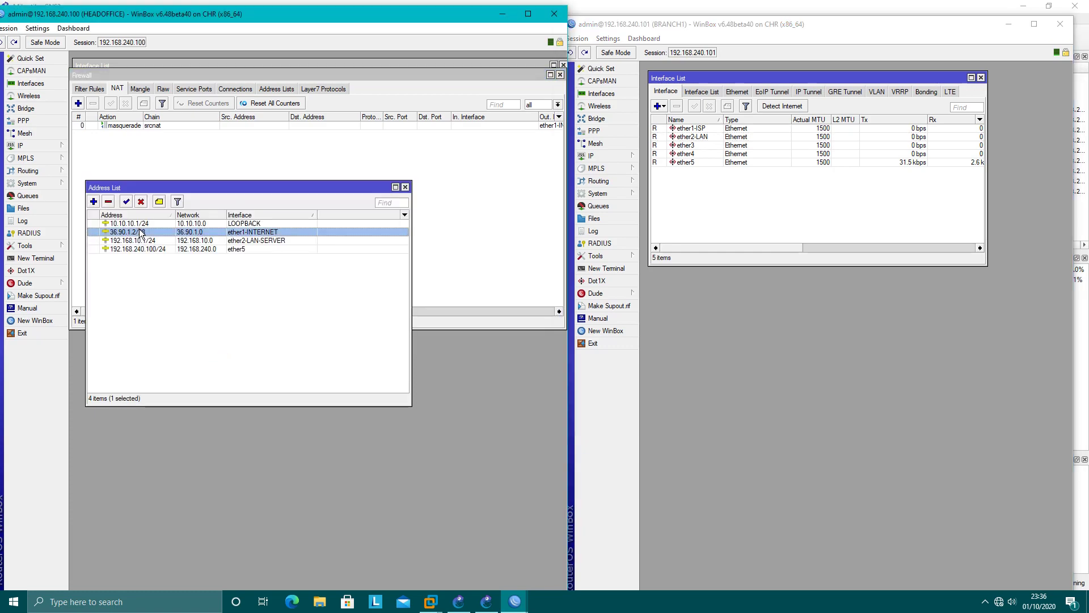
Ping 36.90.1.2 from a BRANCH1 terminal; it fails with 100% packet loss.
click(611, 271)
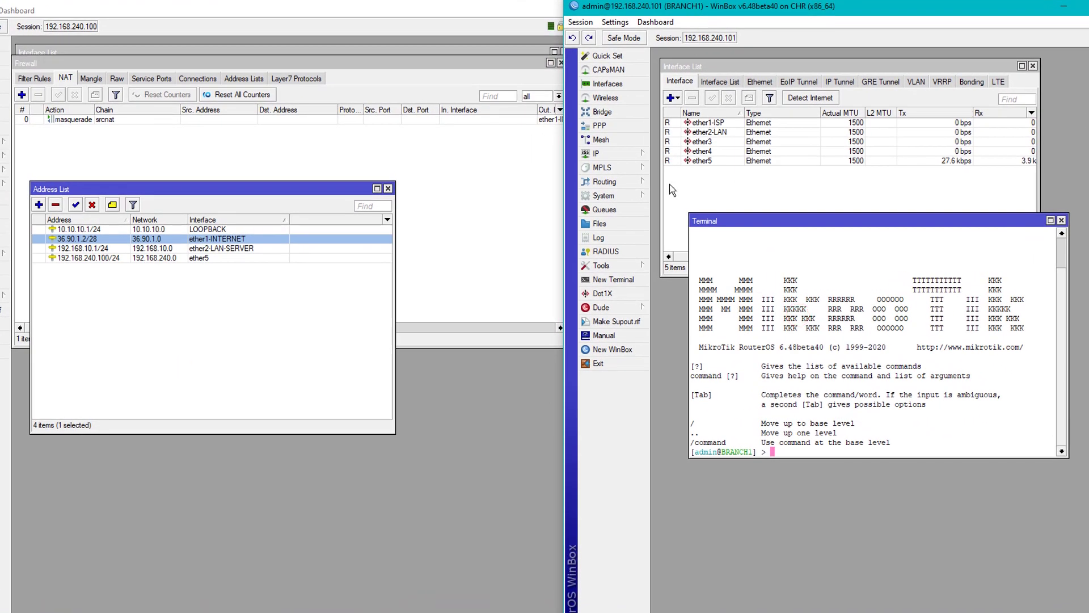
text(ping 36.90.1.2)
key(Return)
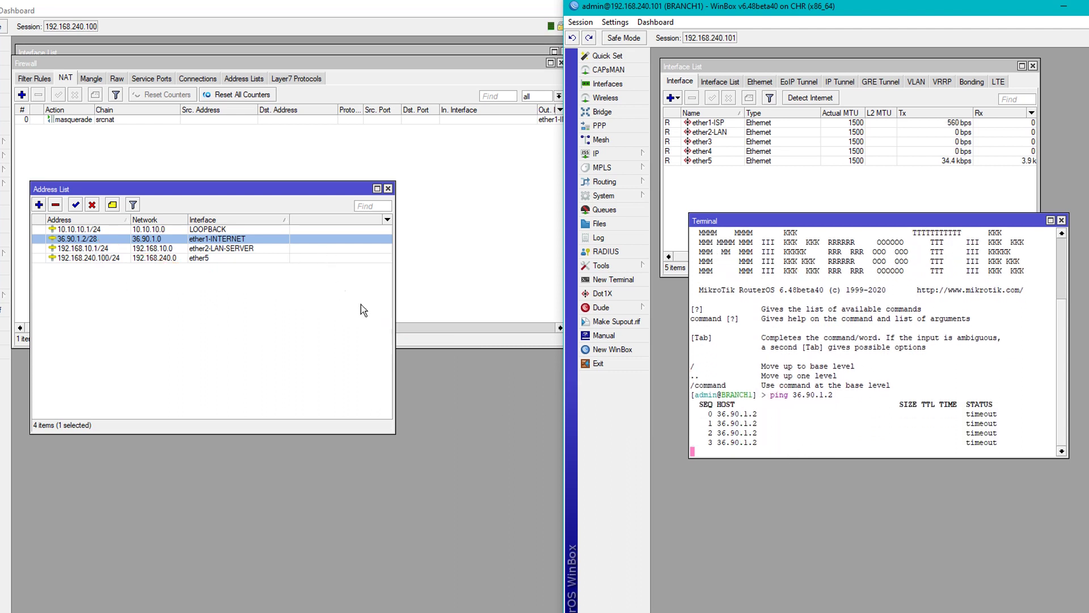
key(ctrl+c)
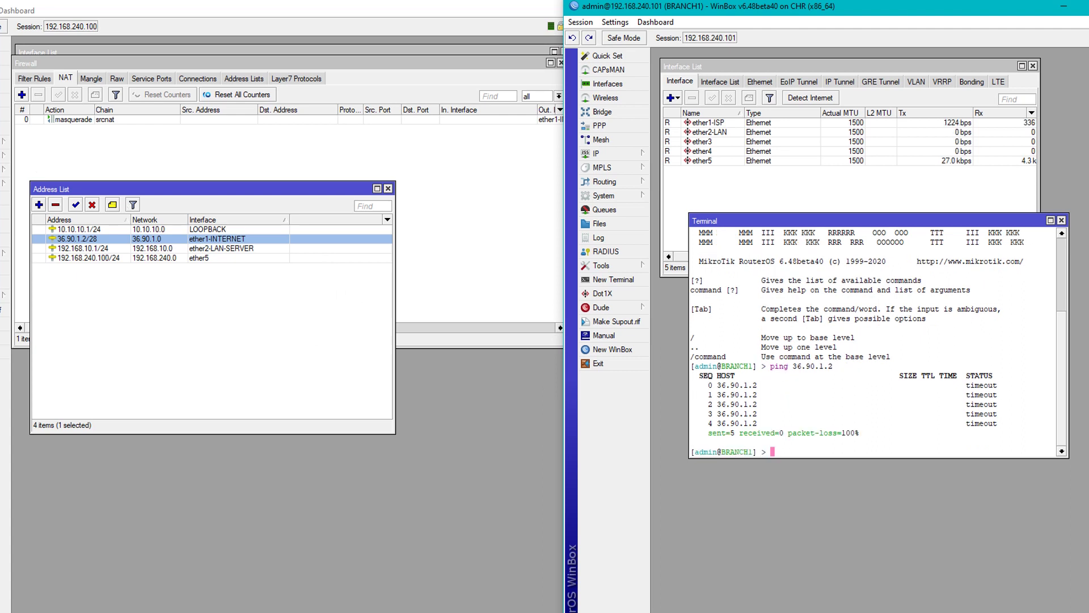
click(118, 2)
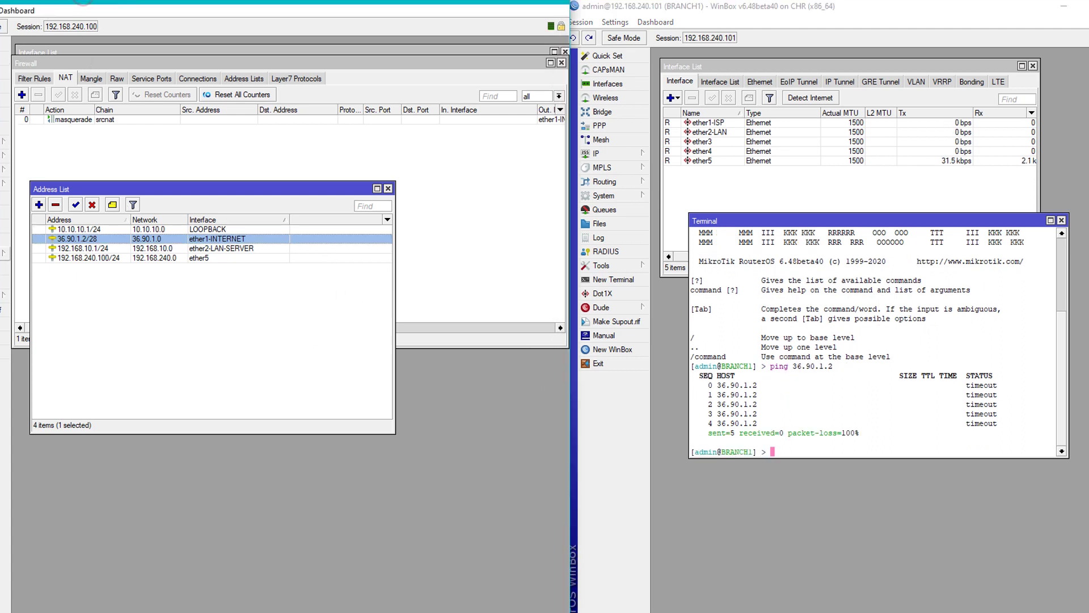
click(6, 142)
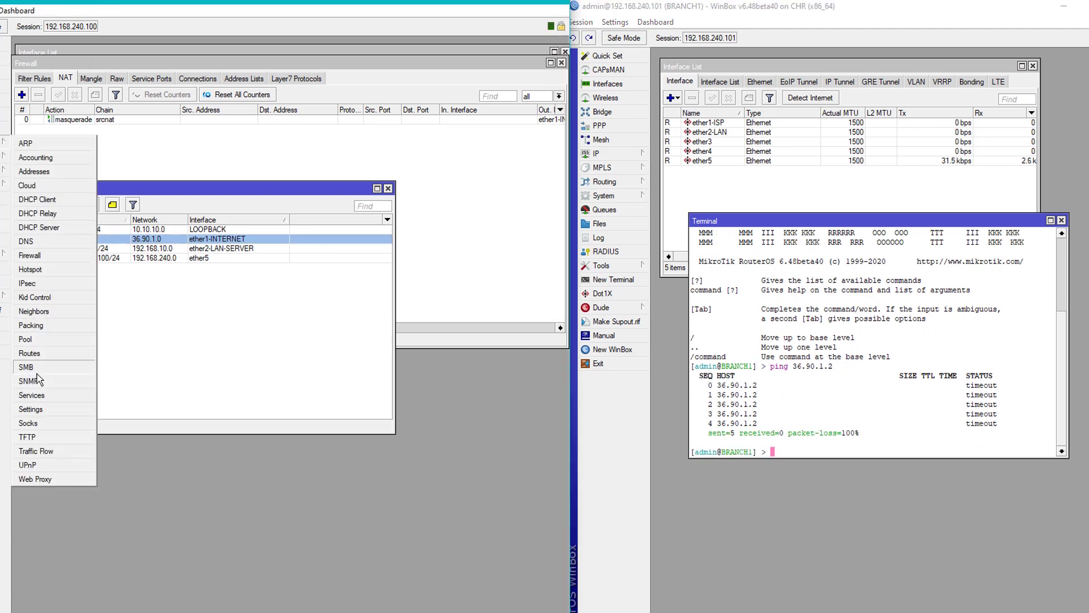
Add a default route on HEADOFFICE with gateway 36.90.1.1.
click(30, 353)
click(38, 189)
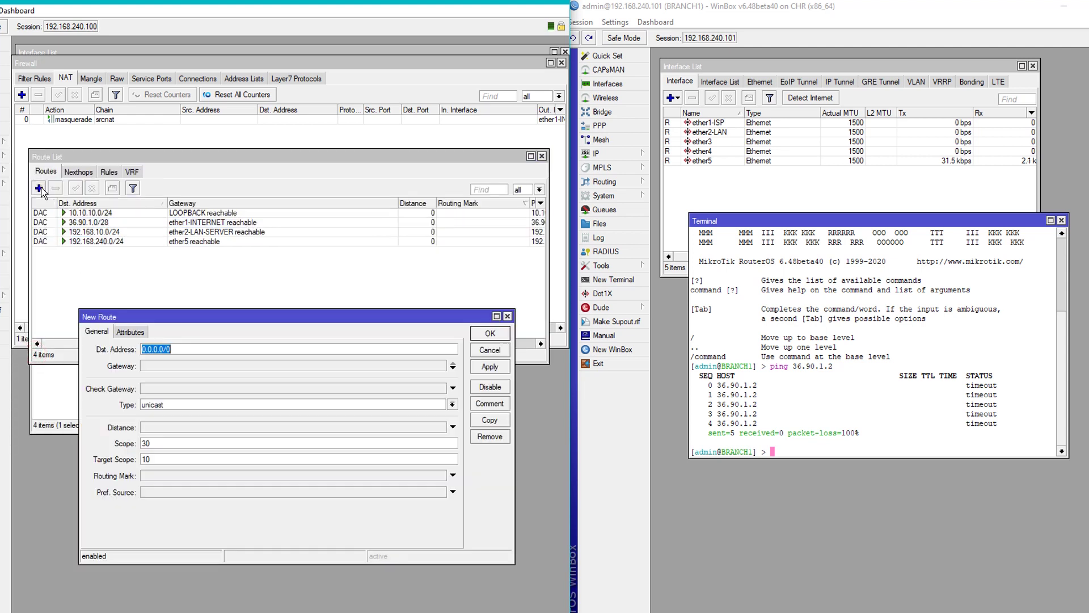
click(171, 367)
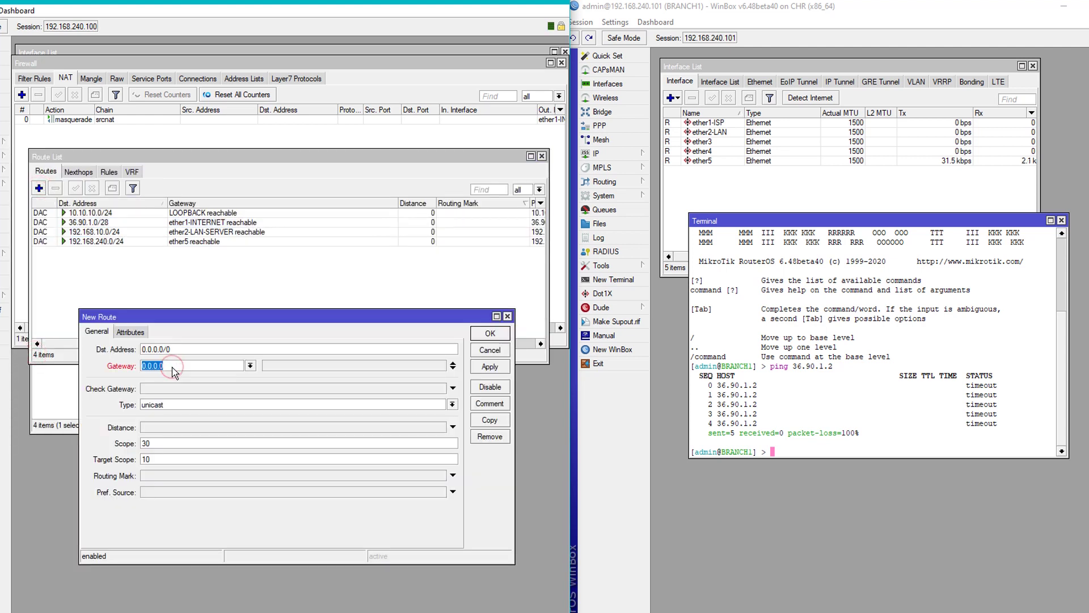
text(36.90.1.1)
double_click(192, 366)
click(192, 366)
click(172, 366)
click(489, 366)
click(490, 333)
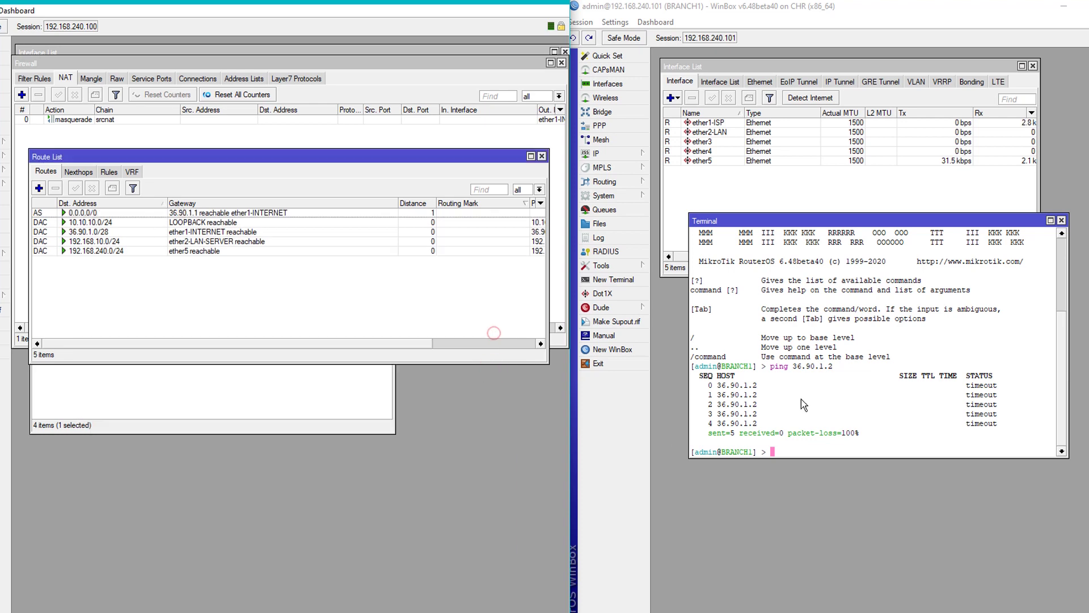
Rerun BRANCH1's ping to 36.90.1.2 to confirm replies, then stop it.
click(801, 398)
key(Up)
key(Return)
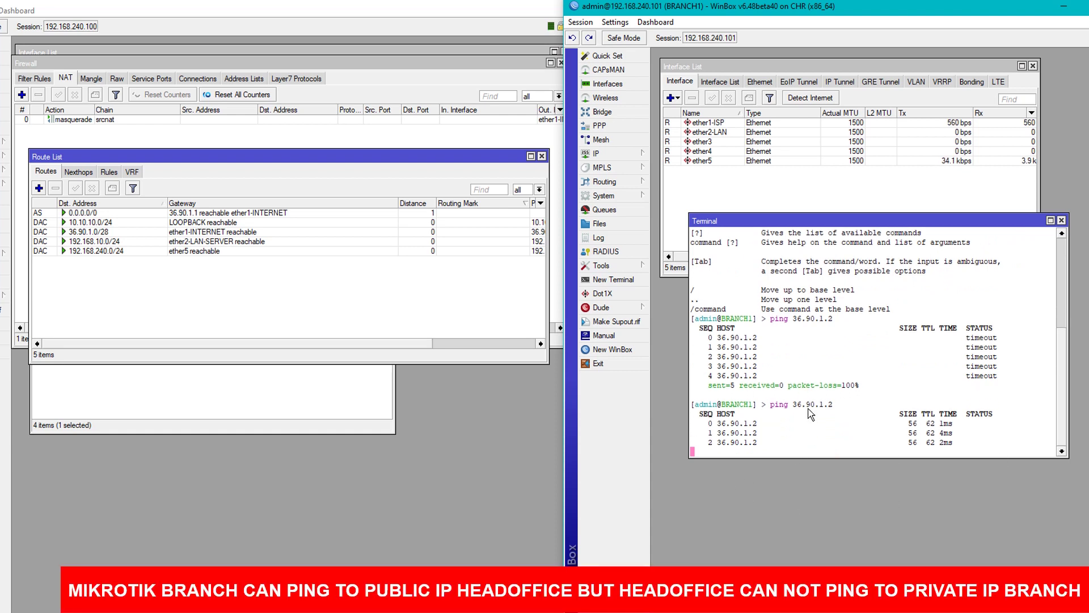
key(ctrl+c)
Close BRANCH1's terminal and HEADOFFICE's route, firewall and interface windows, moving the address list lower.
click(1062, 221)
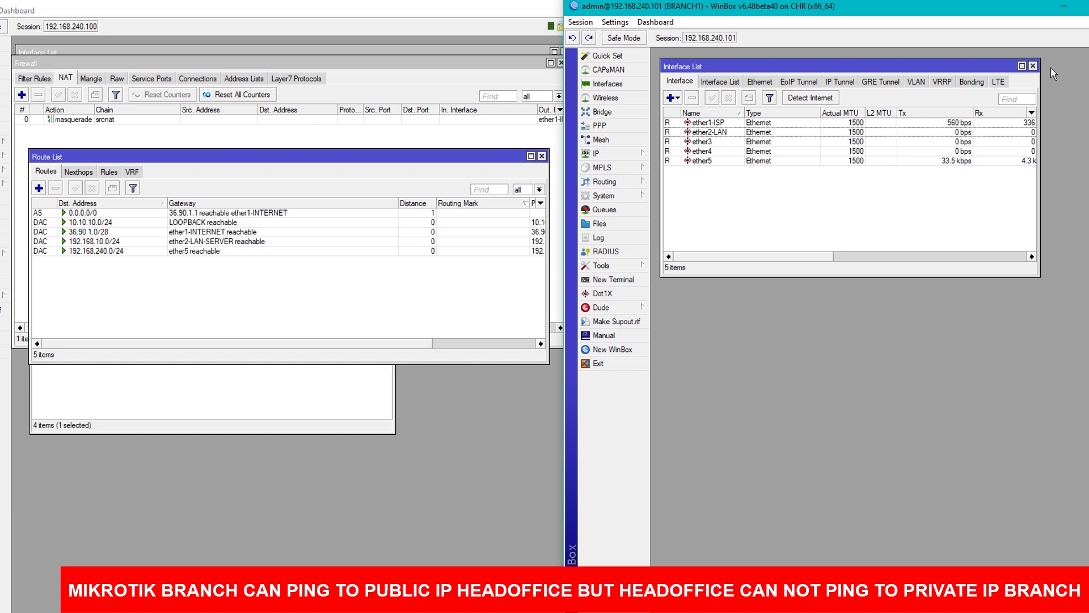
click(542, 158)
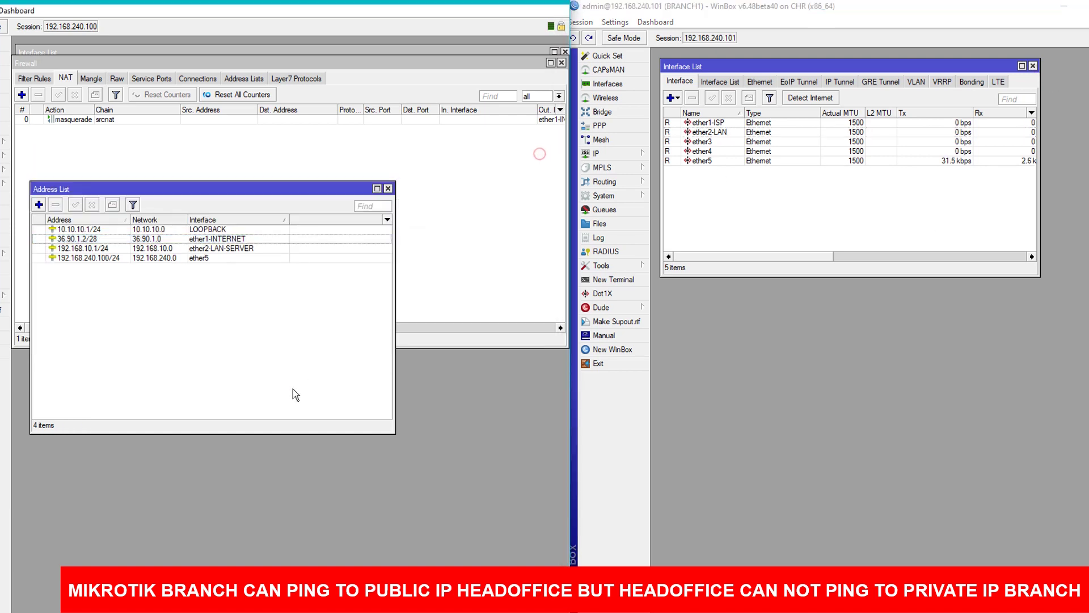
drag(312, 184, 311, 327)
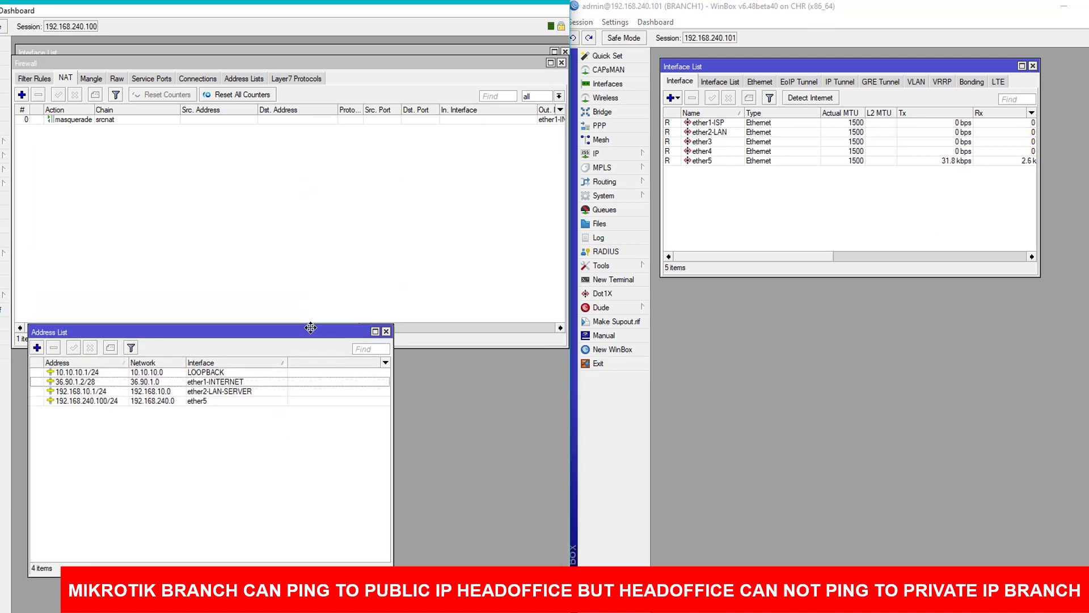
click(562, 63)
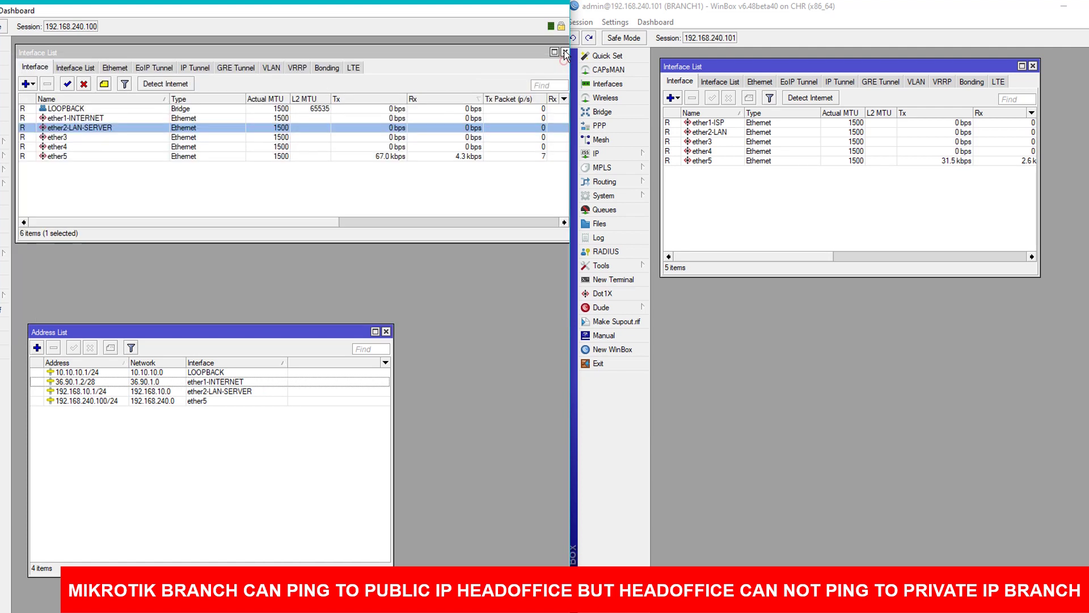
click(565, 51)
Show Firewall Filter Rules on both routers and begin a new HEADOFFICE filter rule.
click(7, 141)
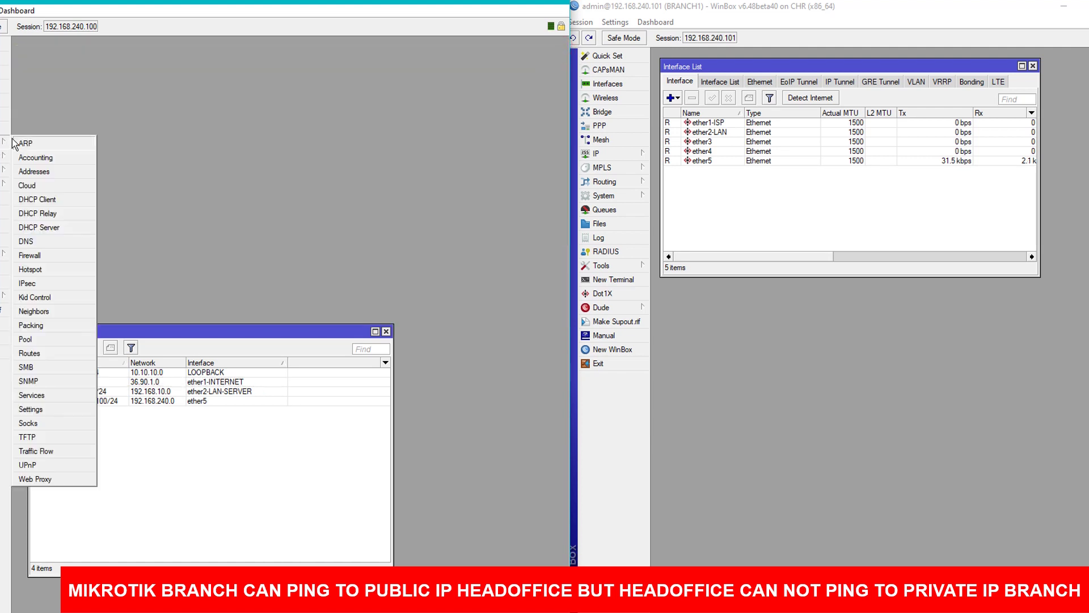
click(36, 251)
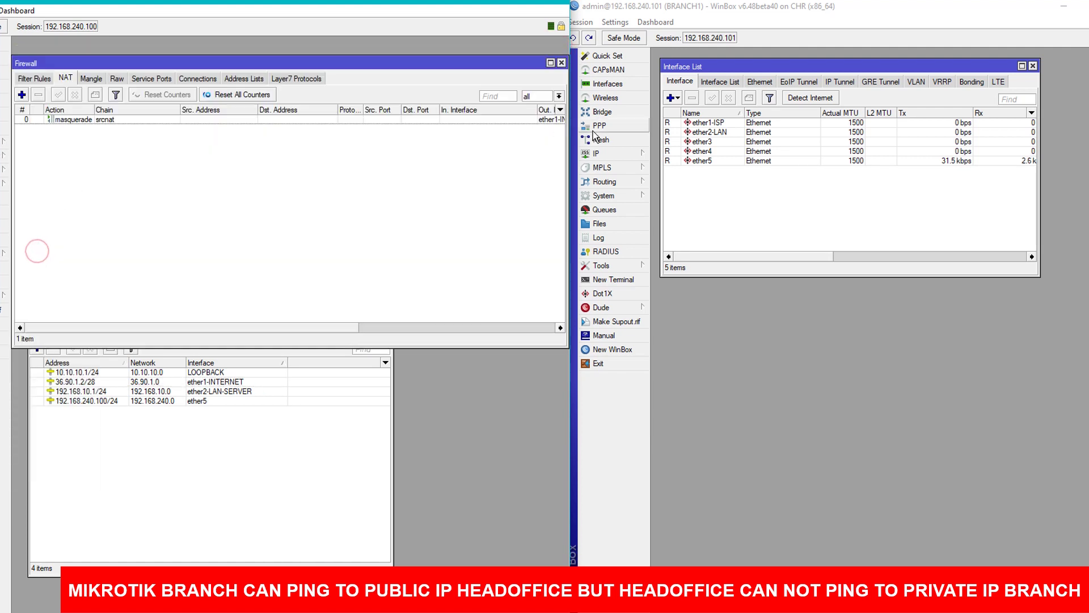
click(596, 153)
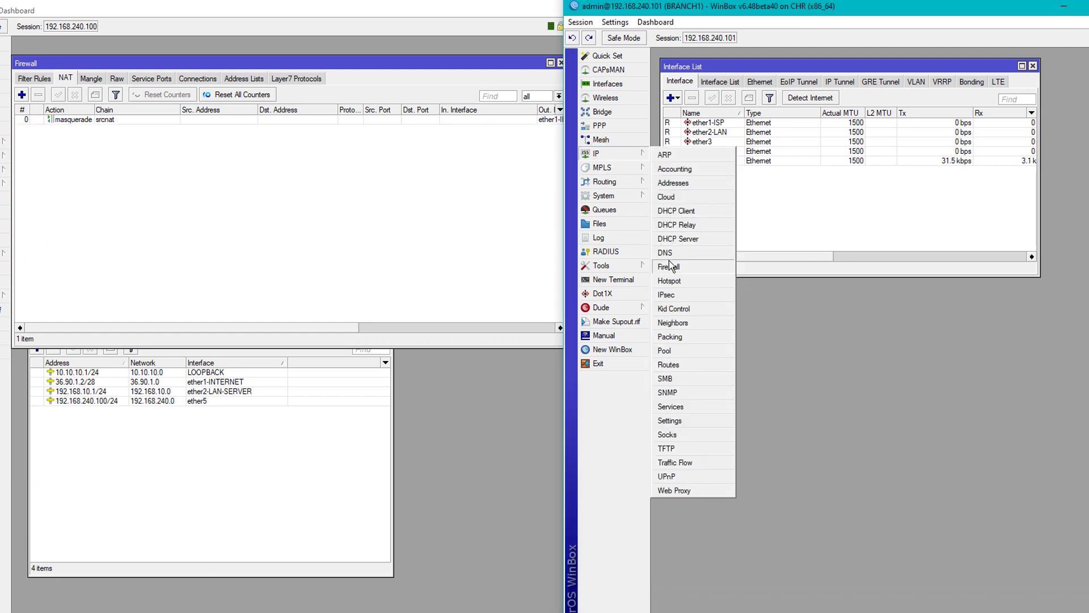
click(669, 267)
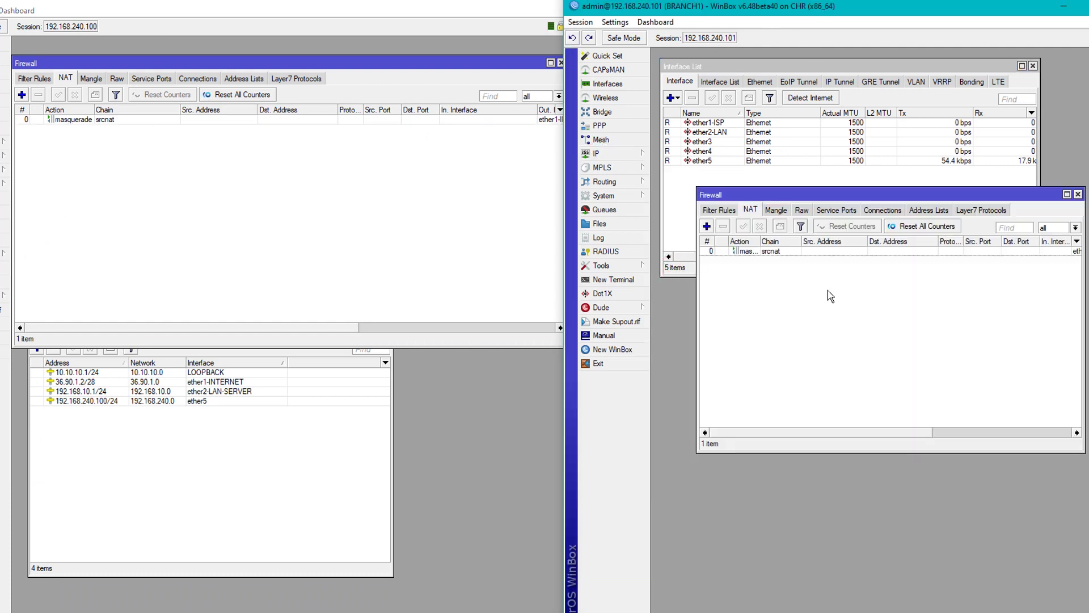
drag(827, 200, 813, 187)
click(707, 197)
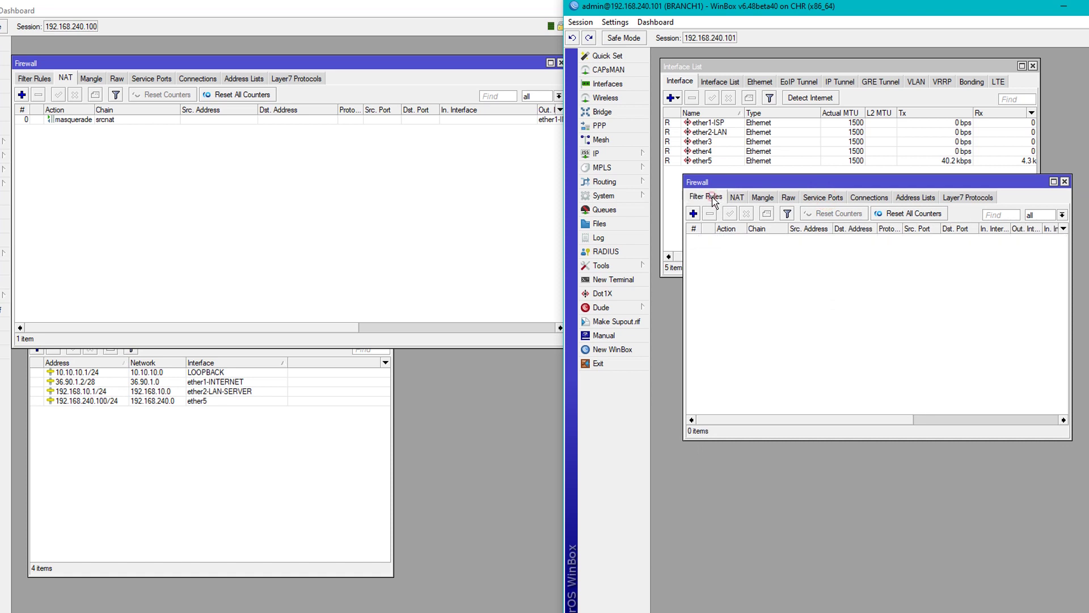
click(34, 78)
click(21, 94)
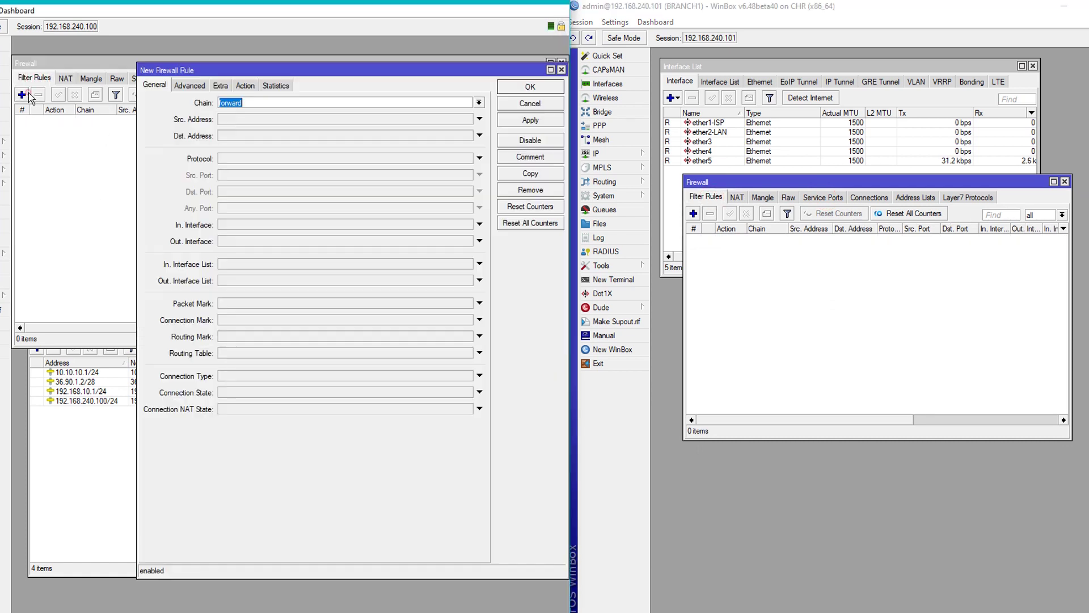
Set the new HEADOFFICE rule's chain to input and destination address 36.90.1.2.
click(693, 213)
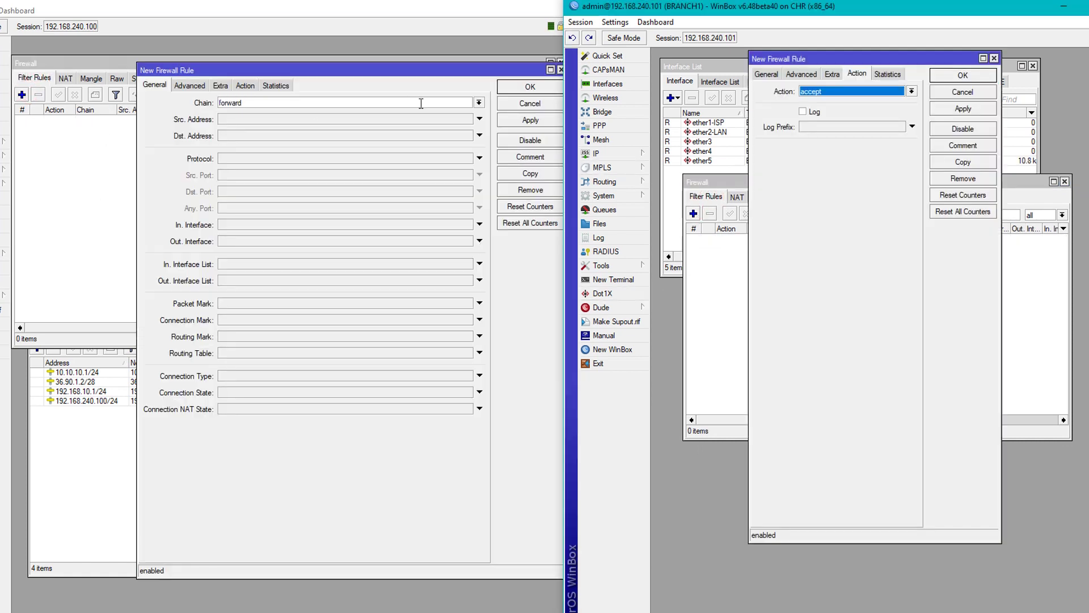
click(478, 105)
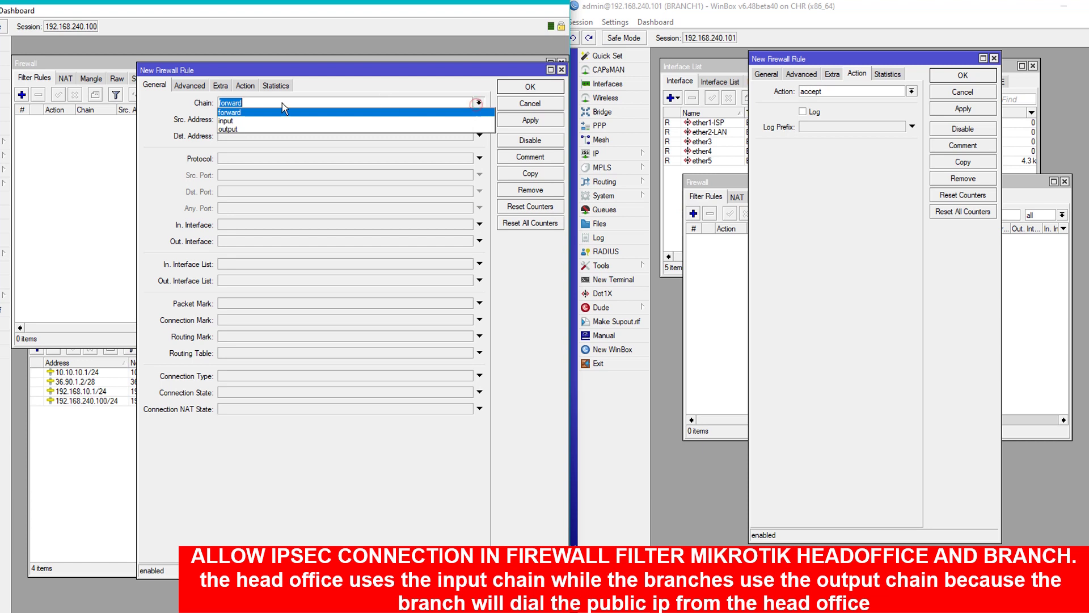
click(227, 121)
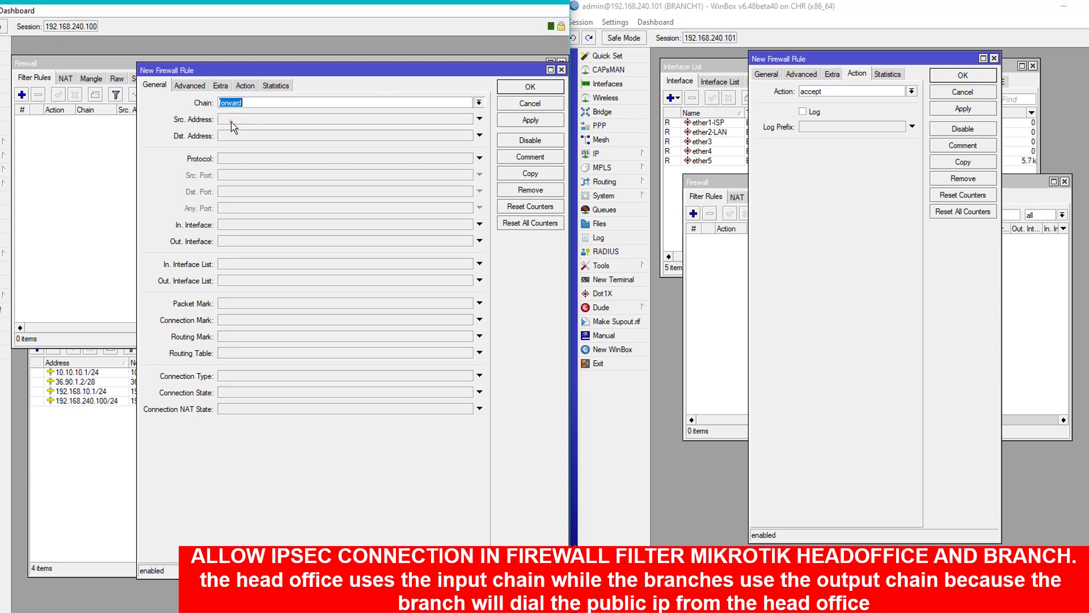
click(84, 451)
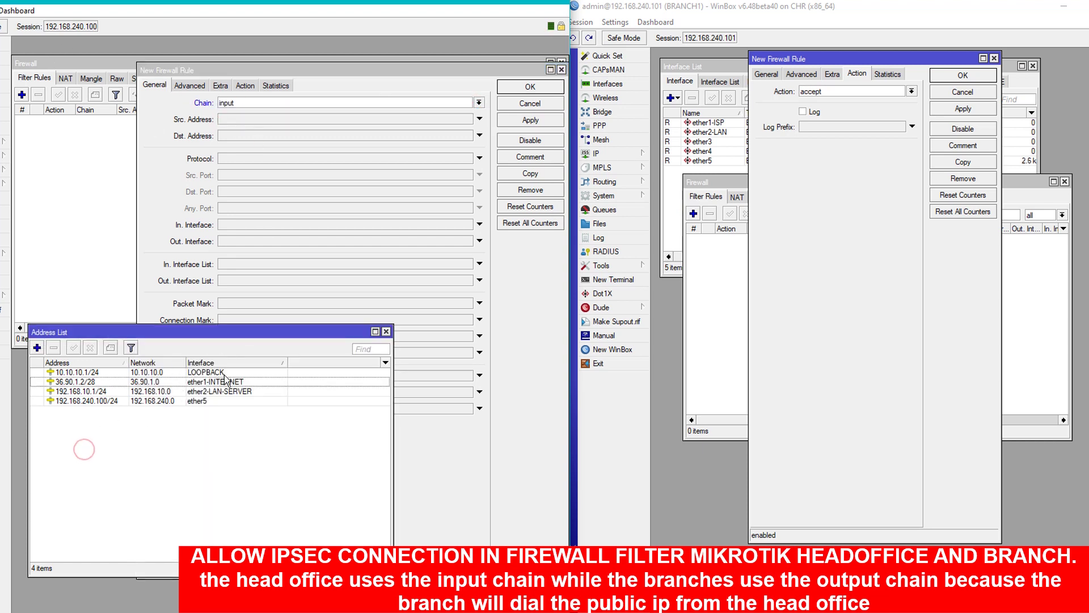
drag(332, 335, 318, 377)
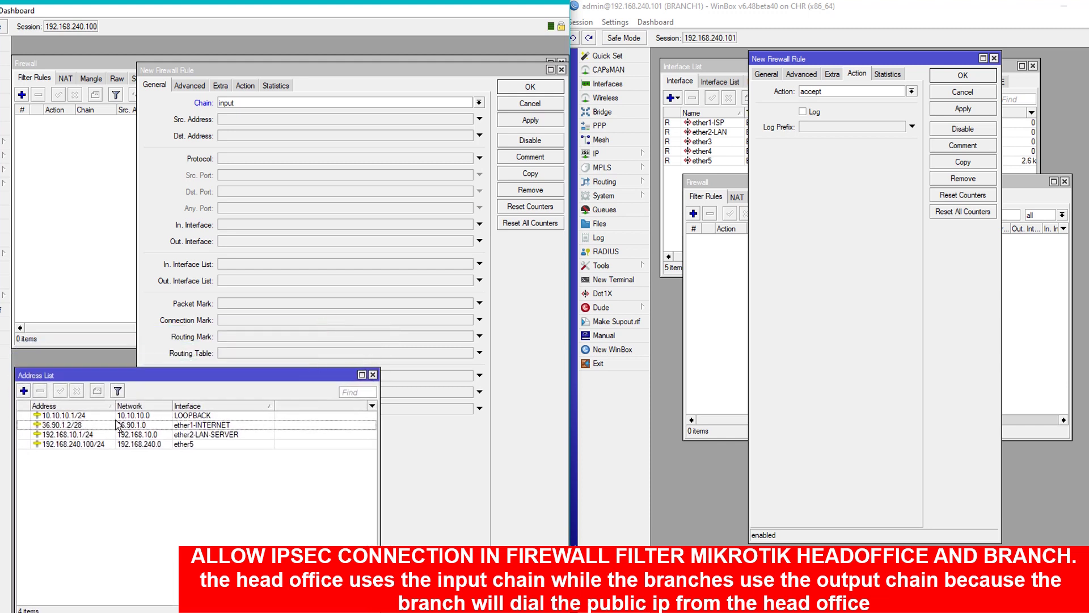
click(92, 425)
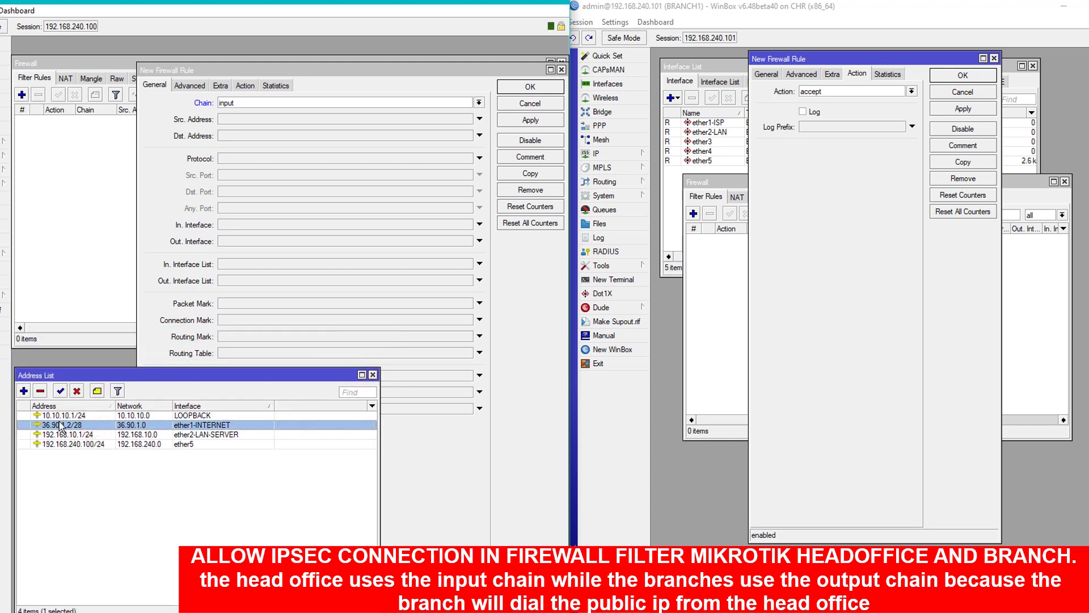
click(275, 140)
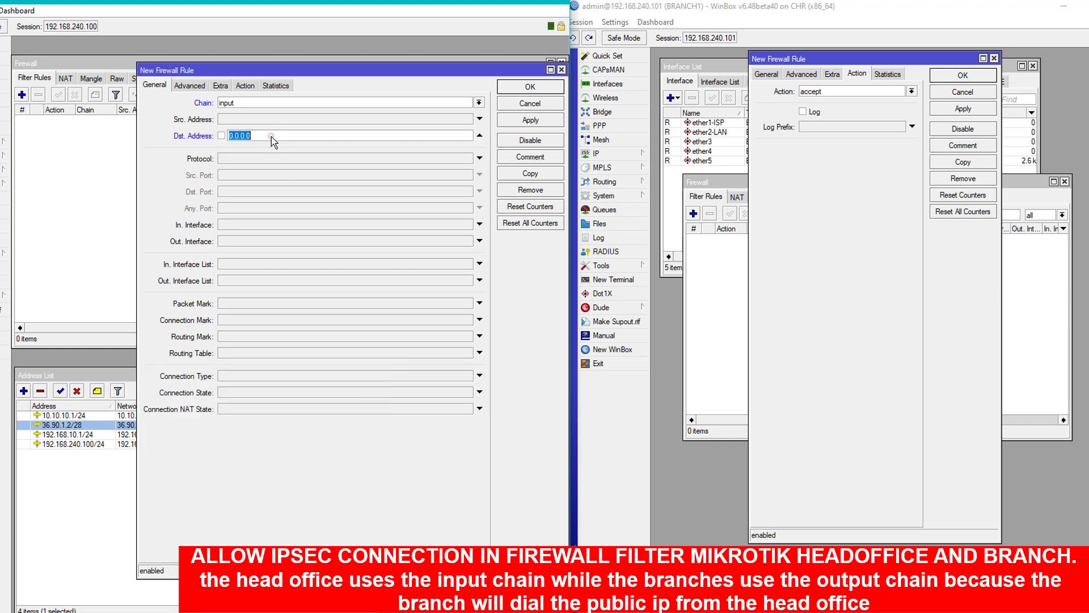
drag(305, 70, 385, 72)
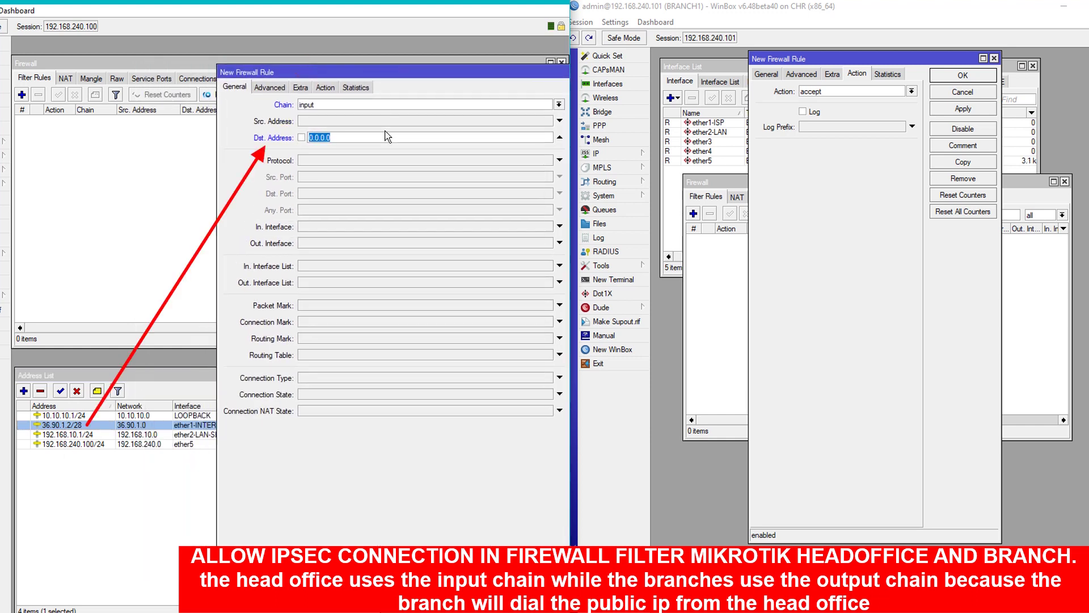
text(36.90.1.2)
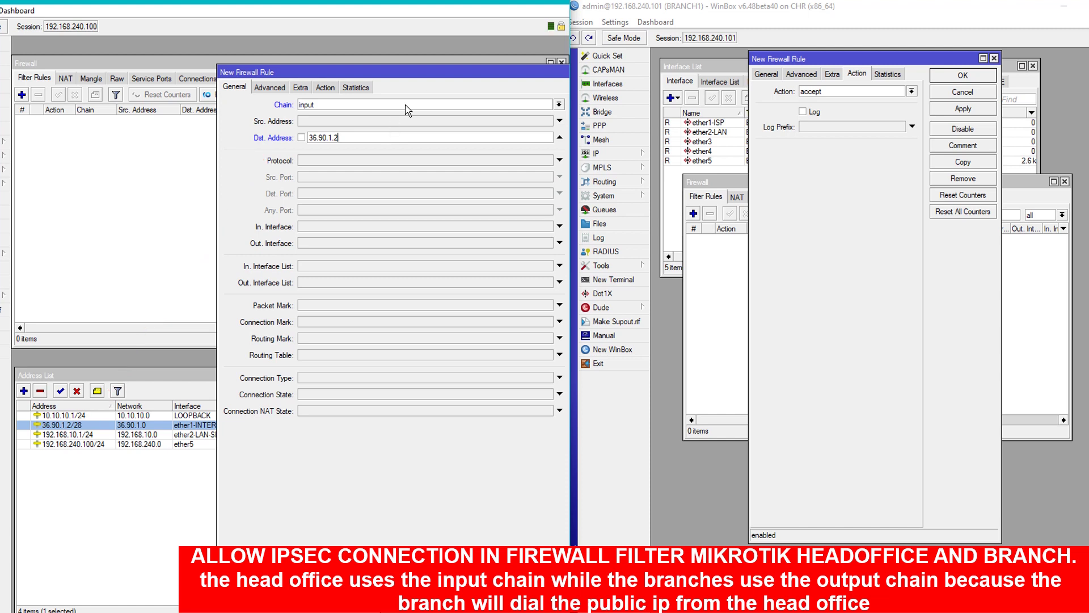
drag(441, 78, 385, 68)
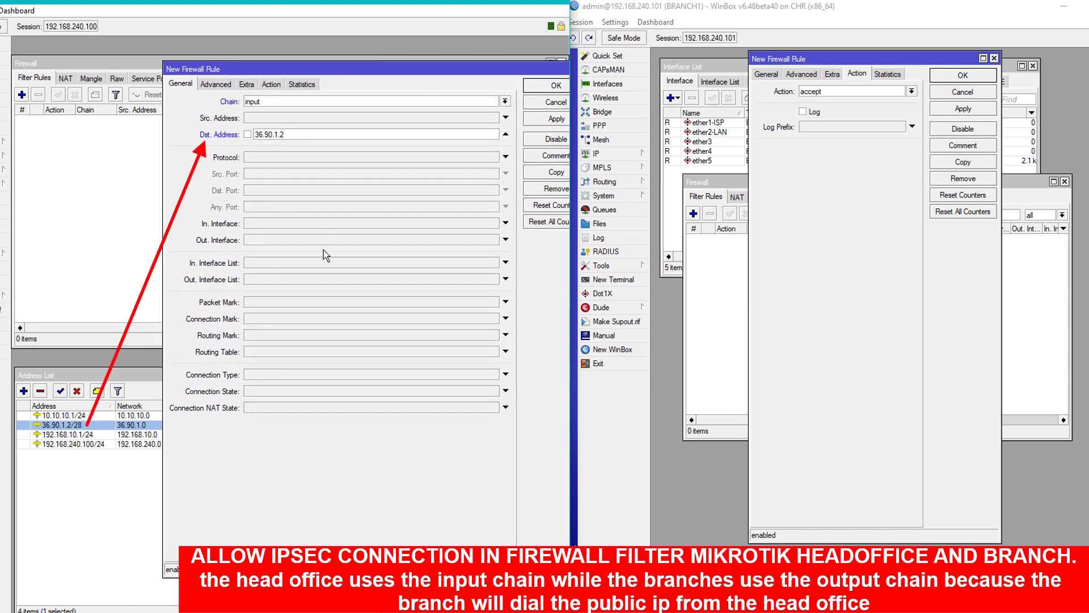
Set protocol udp, destination ports 500,4500 and action accept, then apply the rule.
click(291, 158)
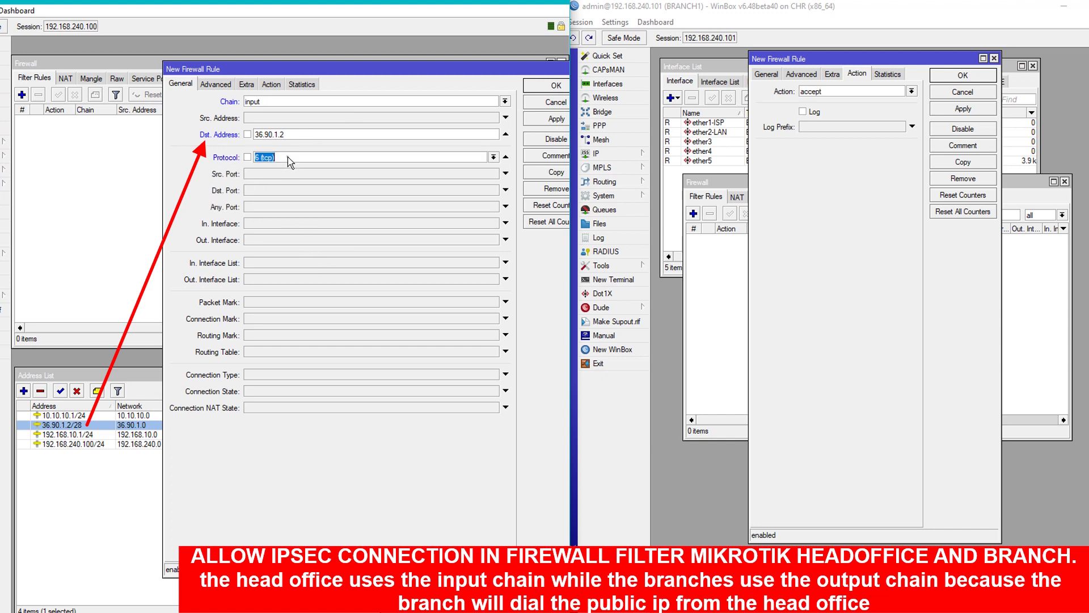
click(493, 157)
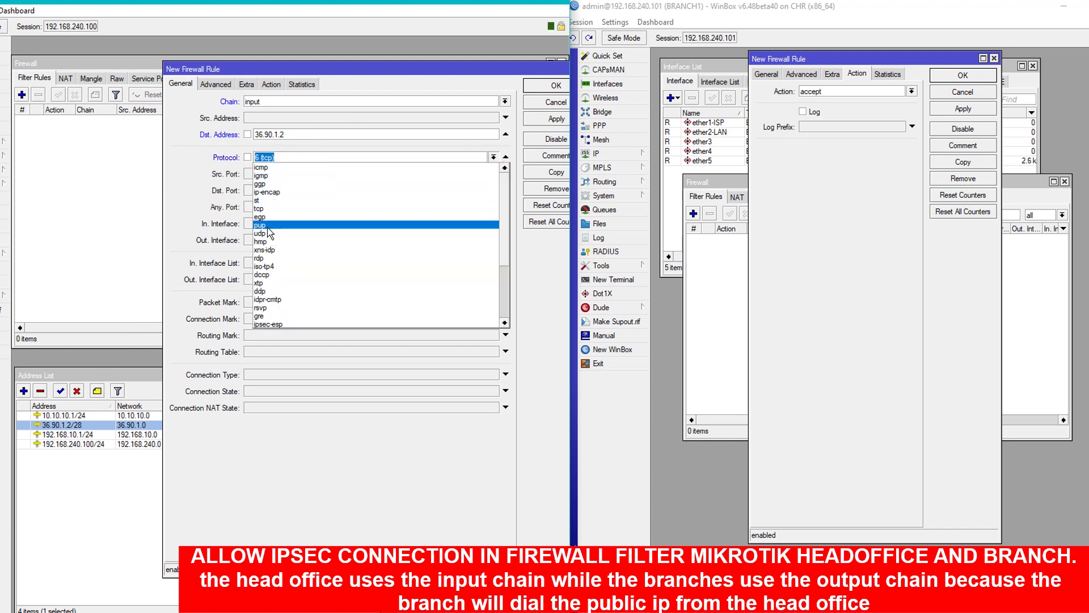
click(273, 234)
click(287, 192)
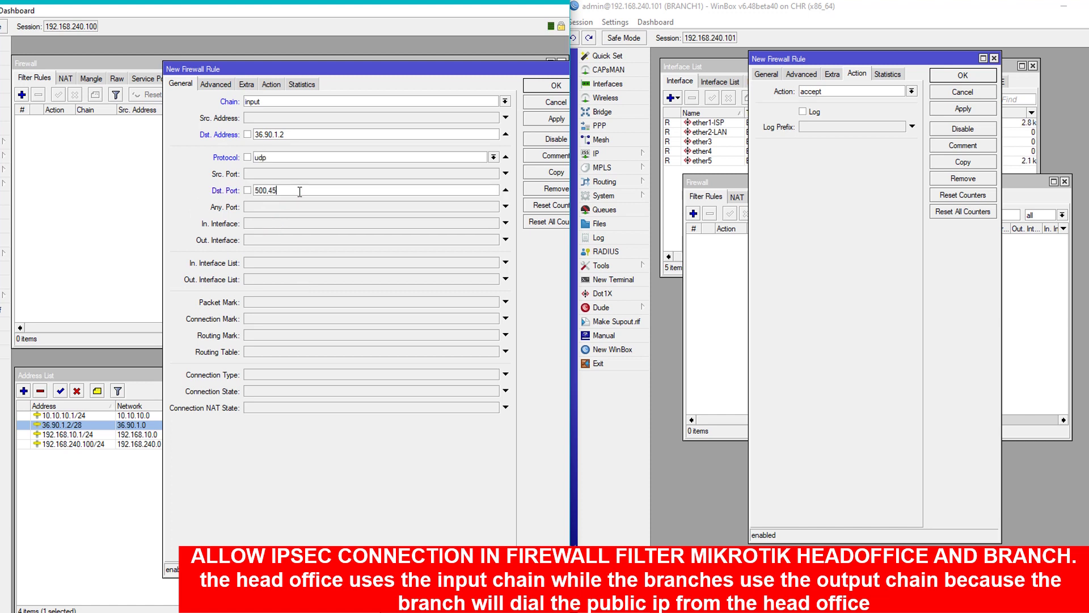
double_click(303, 135)
double_click(293, 135)
click(291, 136)
click(273, 85)
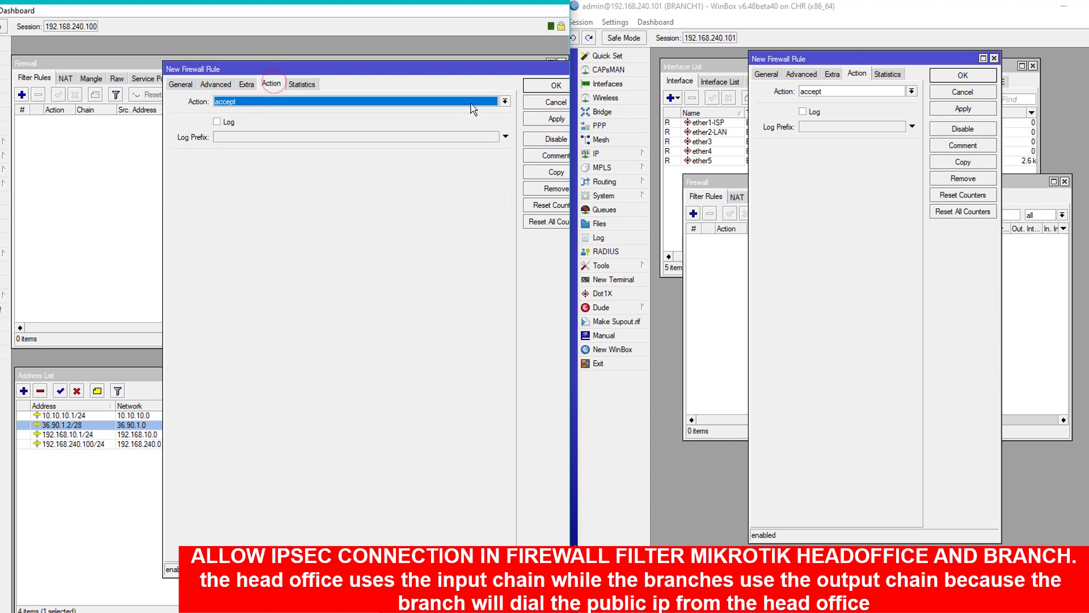
click(548, 119)
click(180, 84)
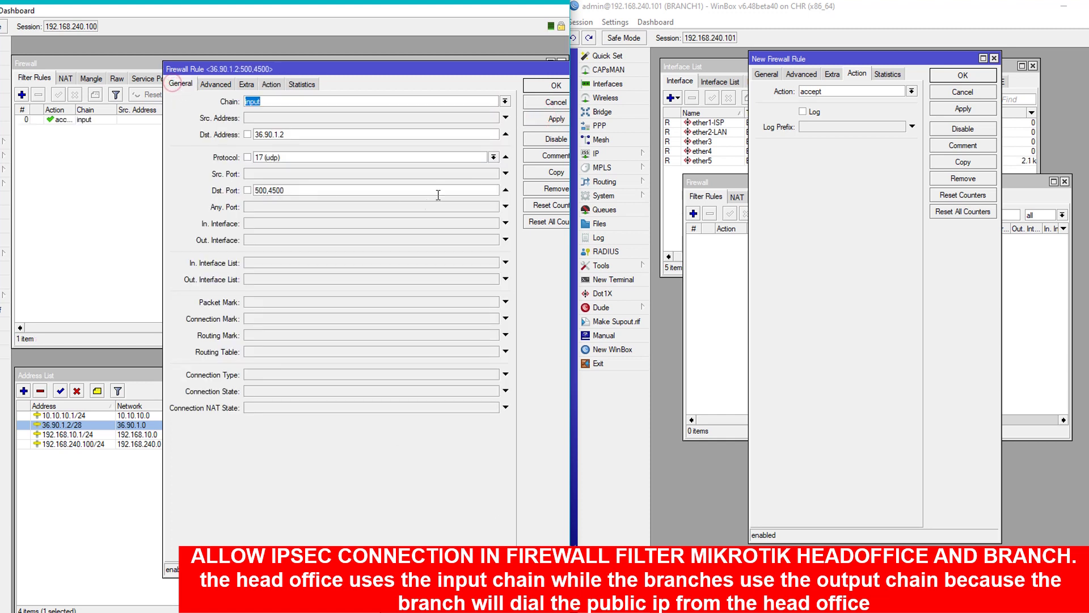
Copy the UDP rule into a second input rule with protocol ipsec-esp.
click(554, 172)
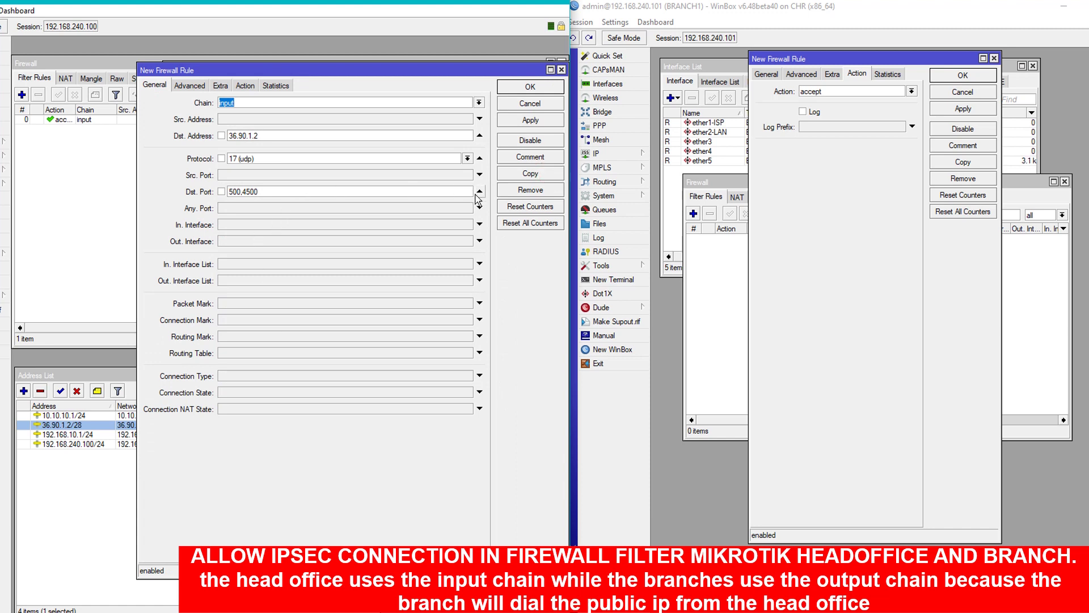
click(467, 158)
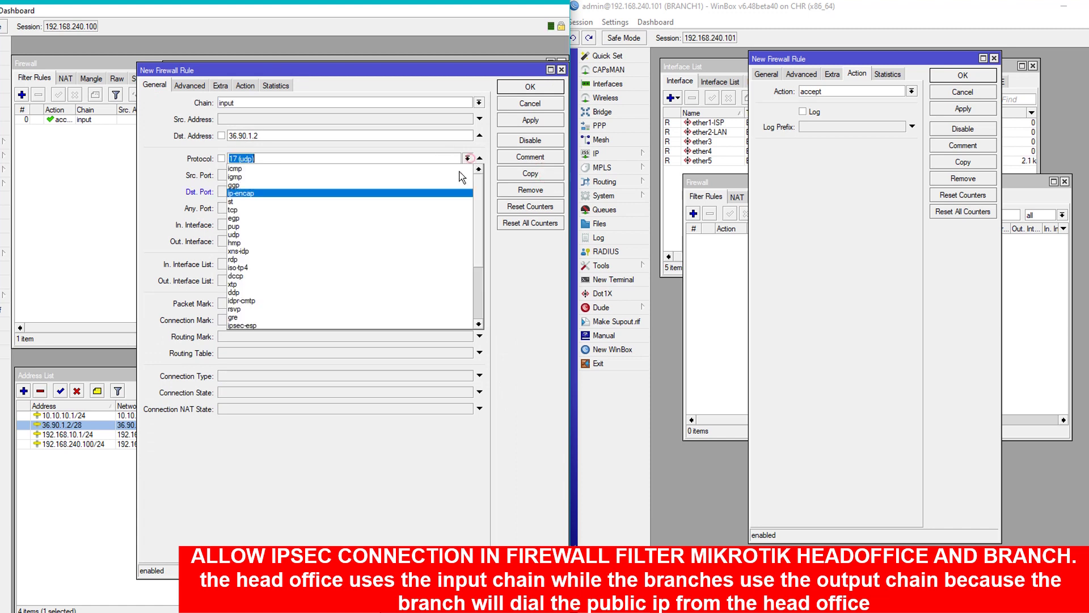
click(265, 325)
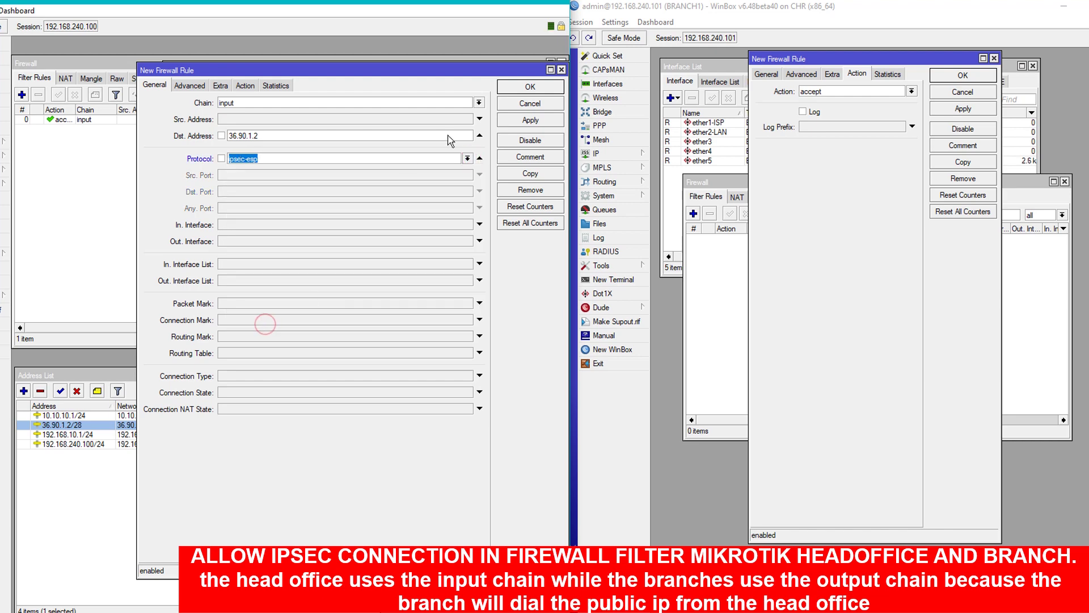
click(531, 119)
Copy again as an ipsec-ah rule, save it, and close the open rule dialogs.
click(532, 177)
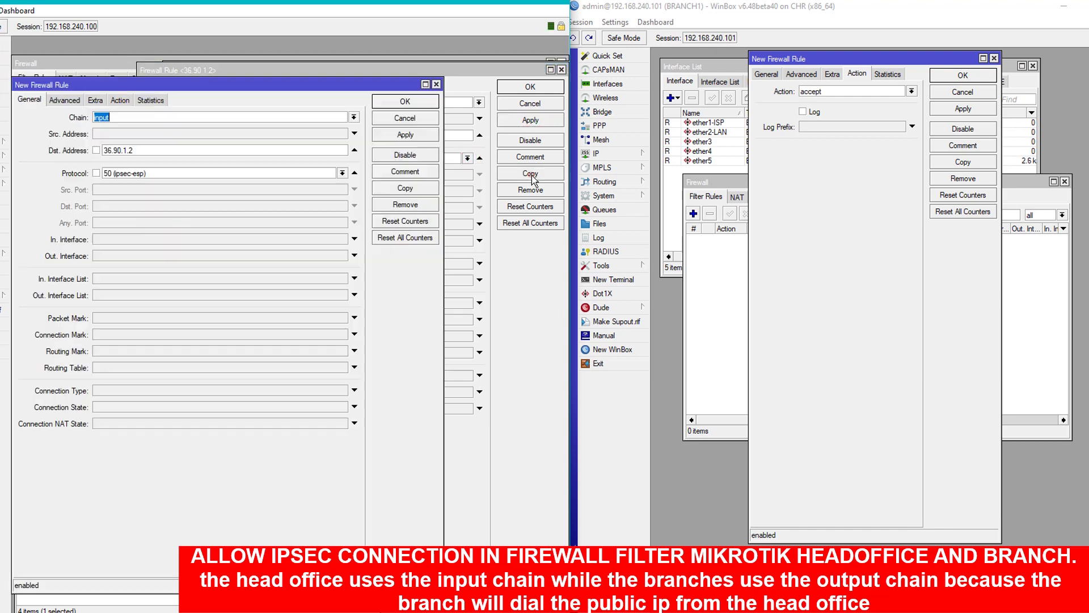
drag(180, 85, 355, 76)
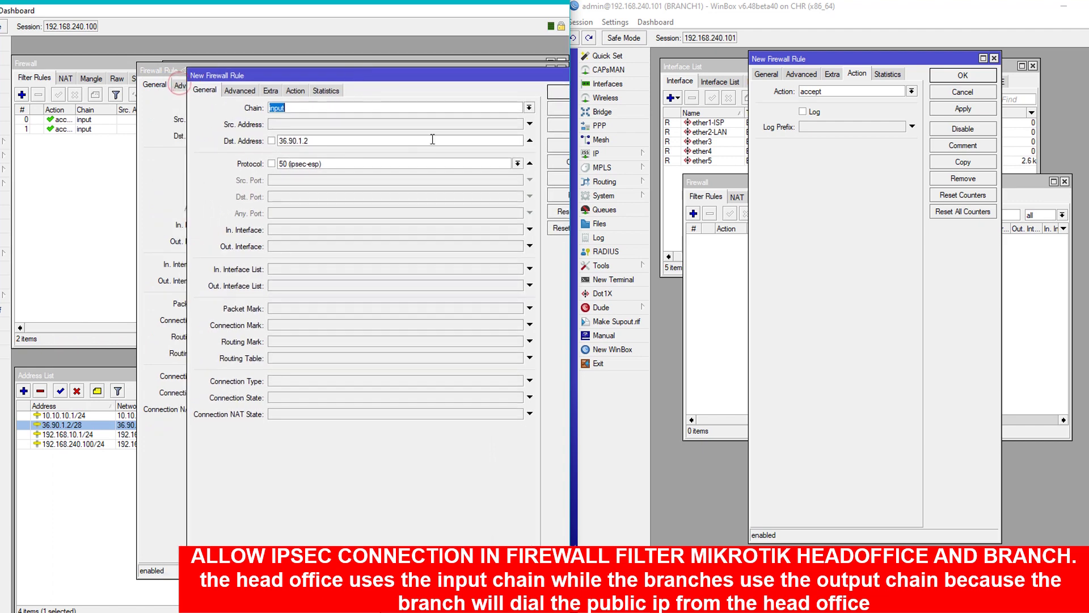
click(500, 164)
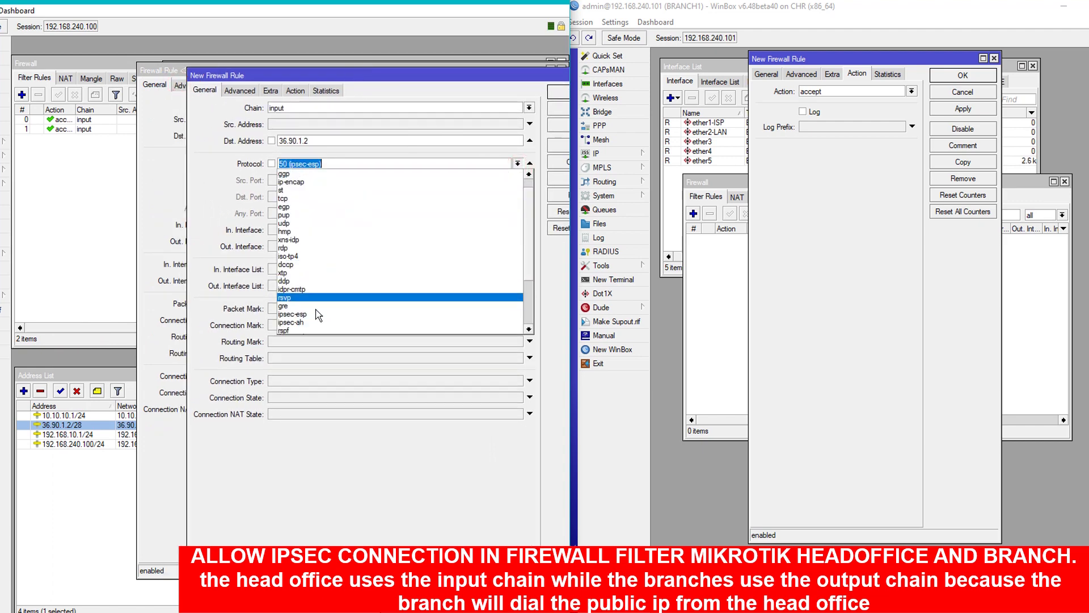
click(315, 321)
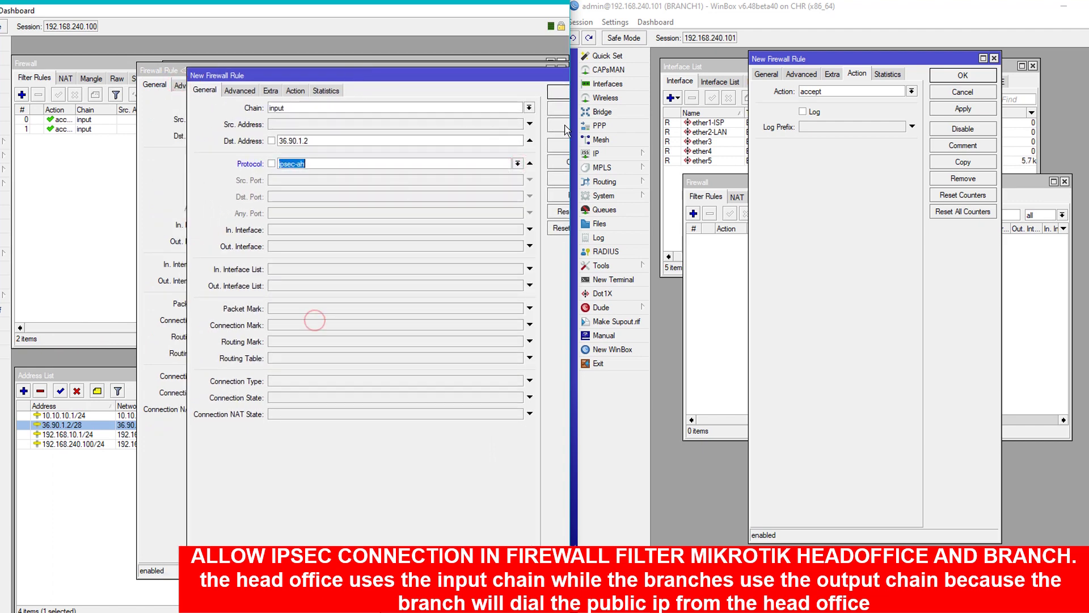
click(557, 92)
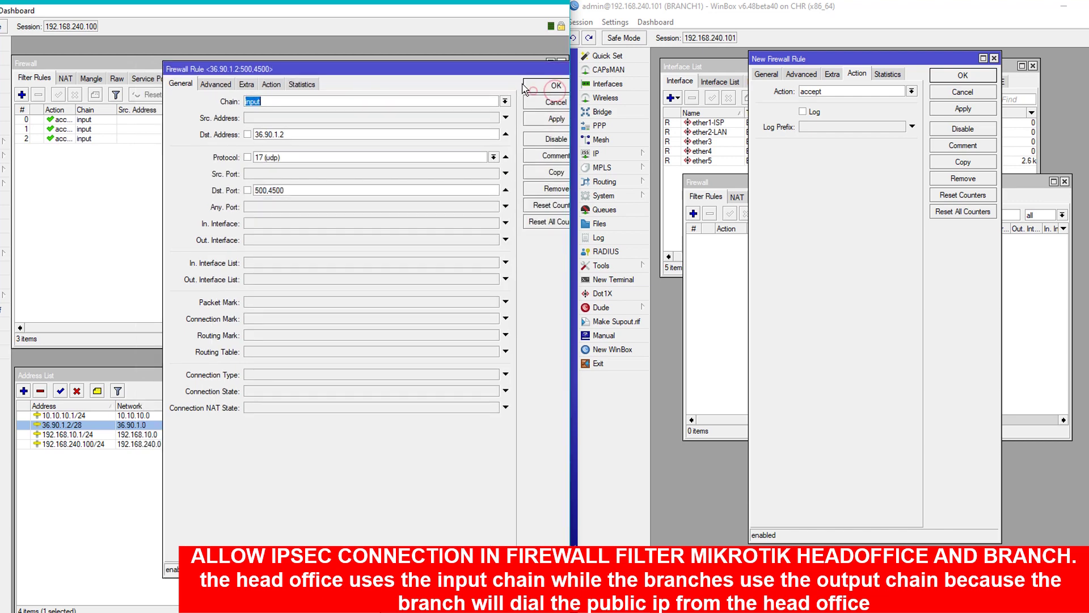
click(525, 86)
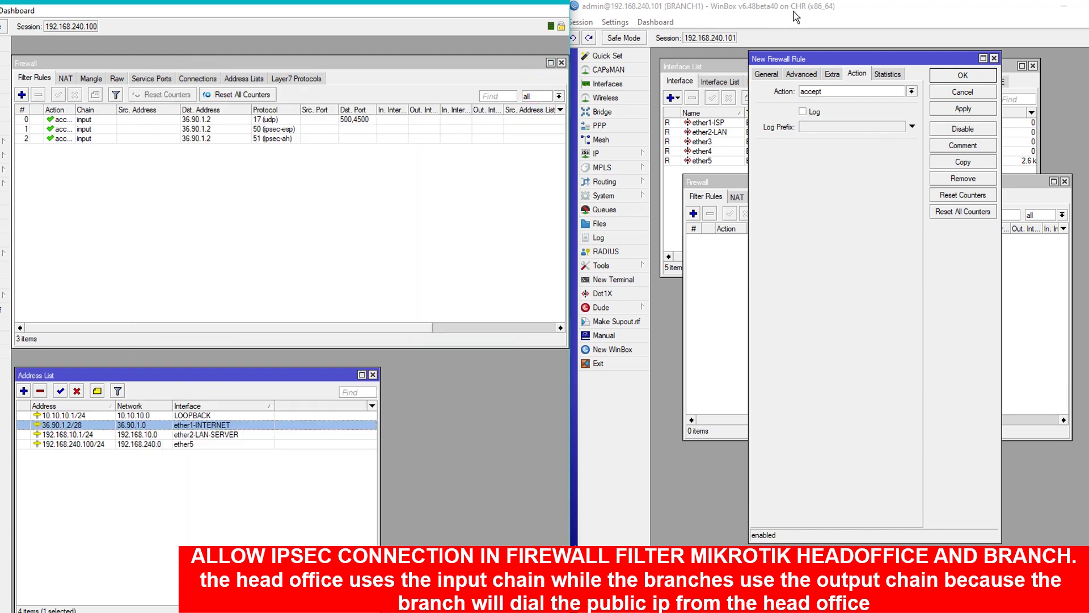
On BRANCH1, add an output-chain accept rule for UDP destination ports 500,4500.
click(817, 232)
click(994, 58)
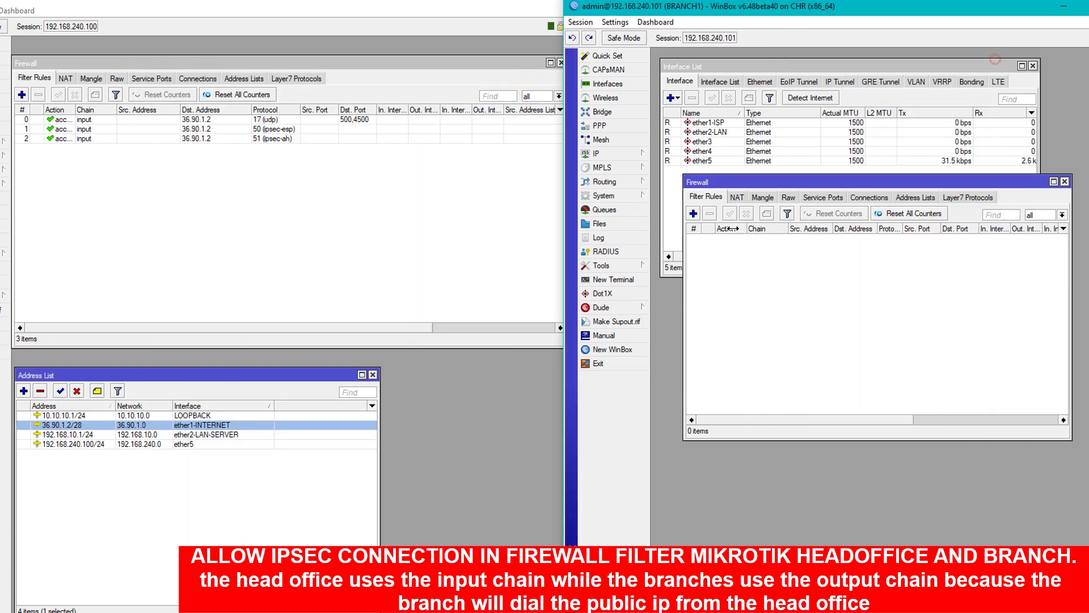
click(694, 214)
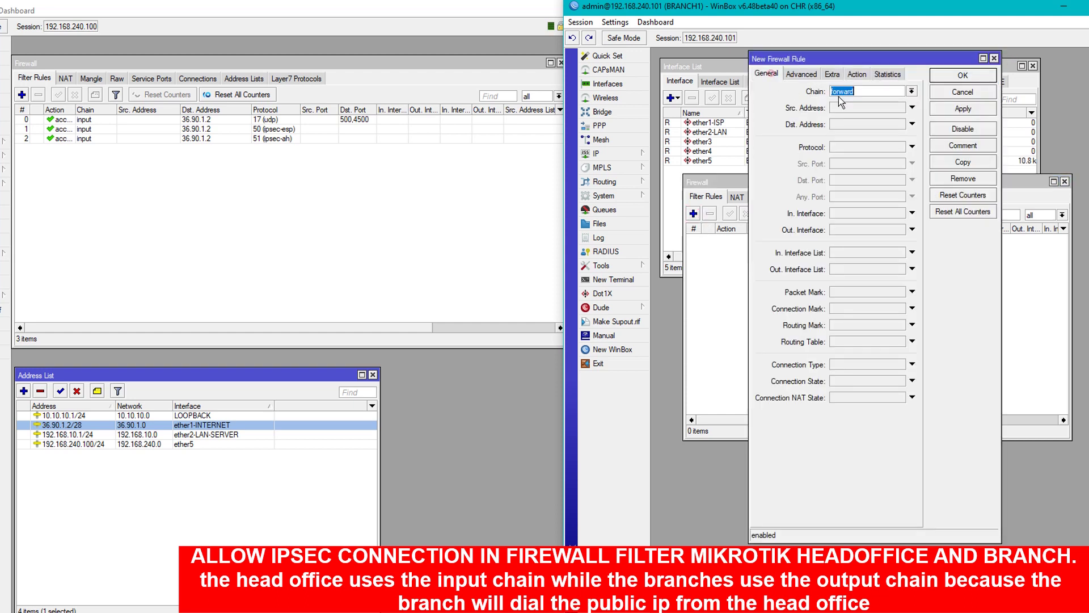
click(912, 91)
click(856, 116)
click(889, 148)
click(900, 147)
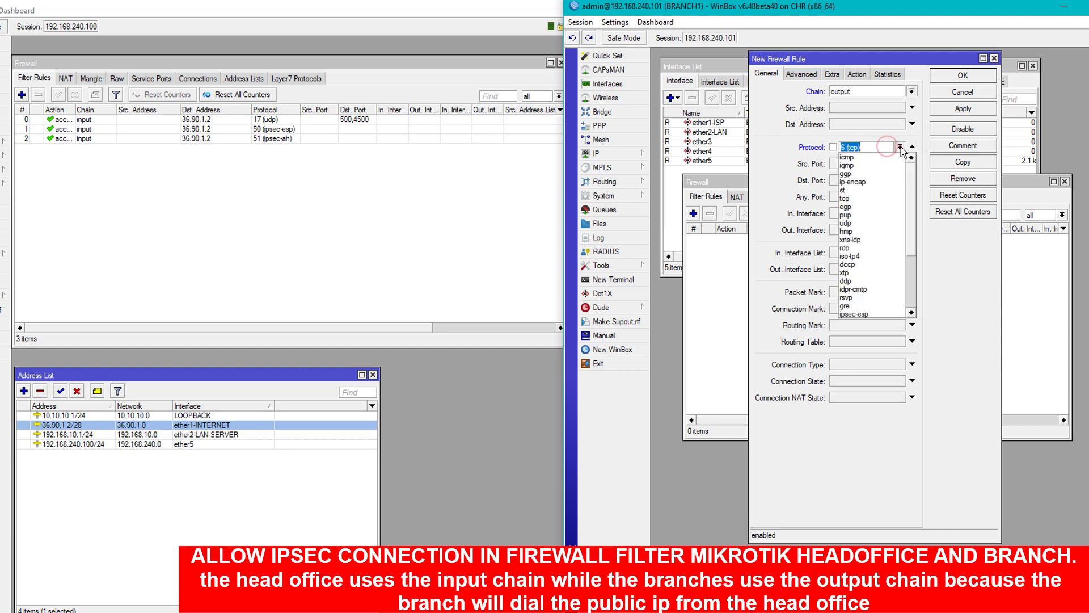
click(845, 223)
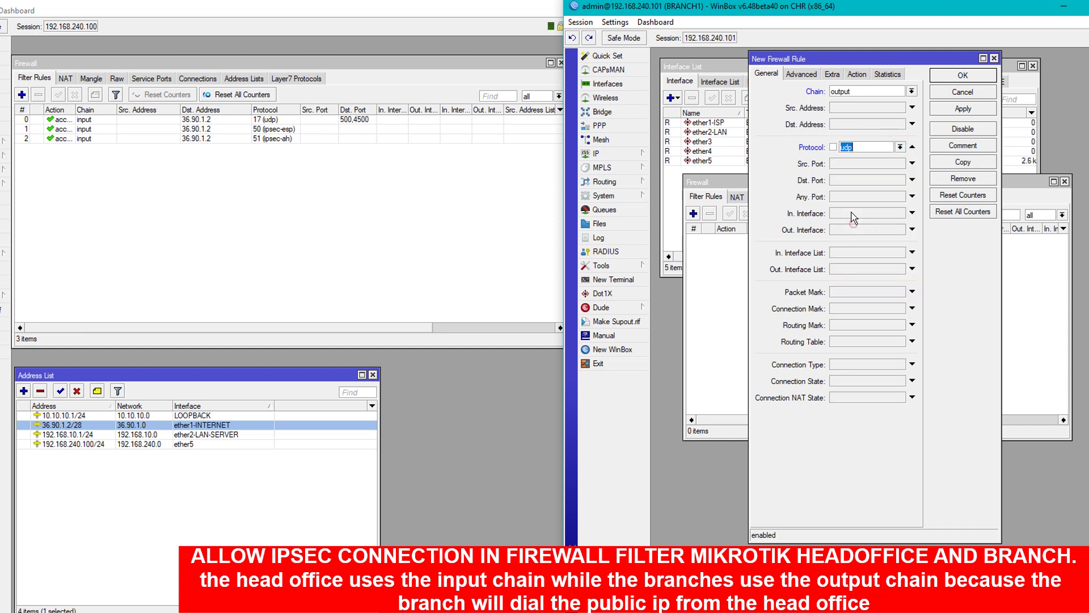
click(859, 180)
text(500,4500)
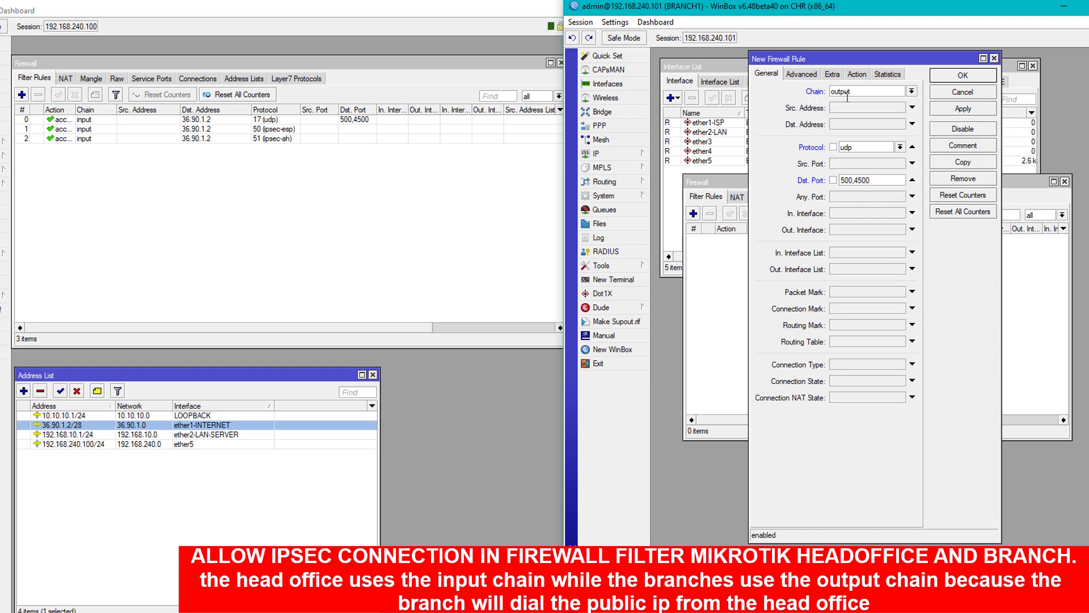
click(856, 74)
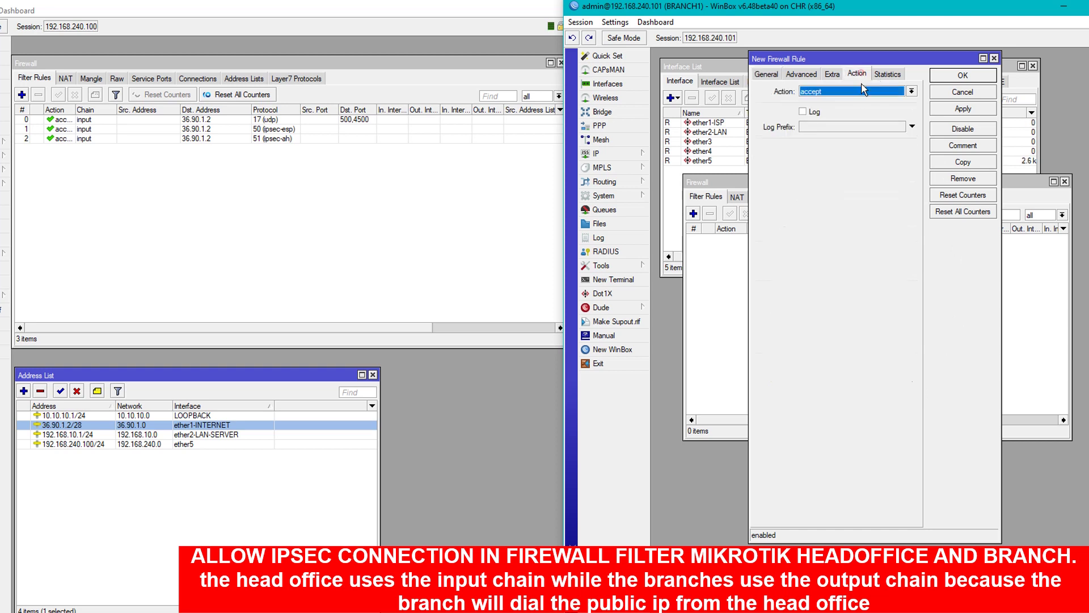
click(983, 109)
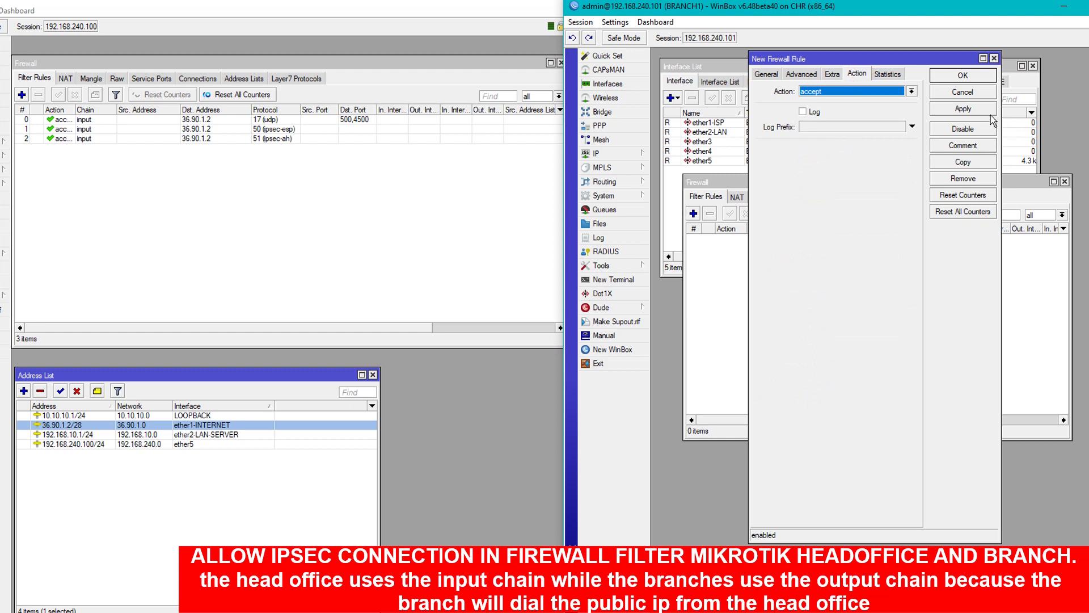
click(774, 79)
Copy it as a second output rule with protocol ipsec-esp.
click(959, 162)
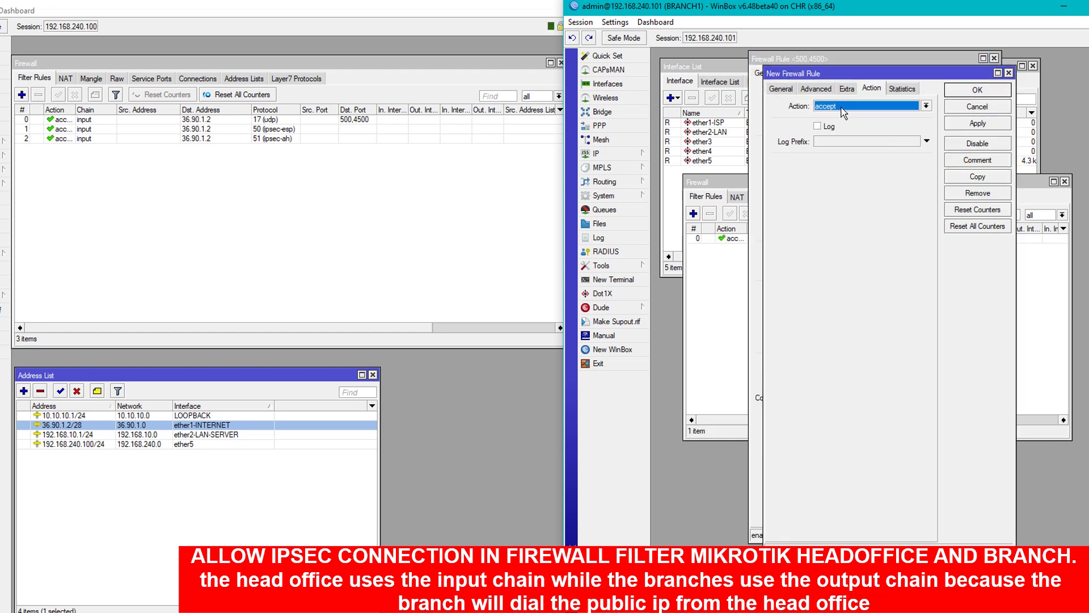
click(781, 89)
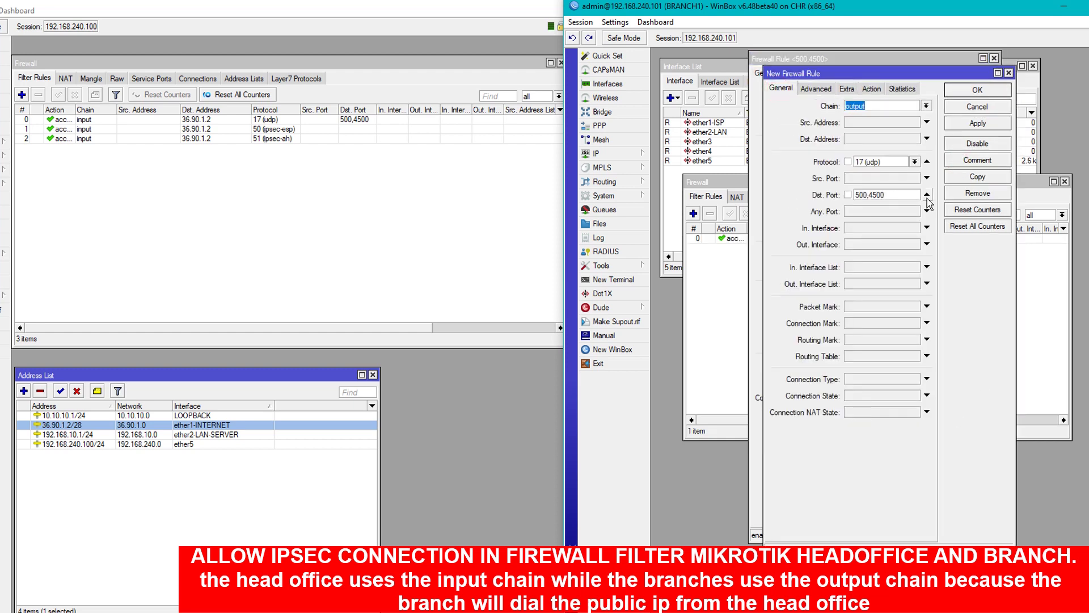
click(914, 162)
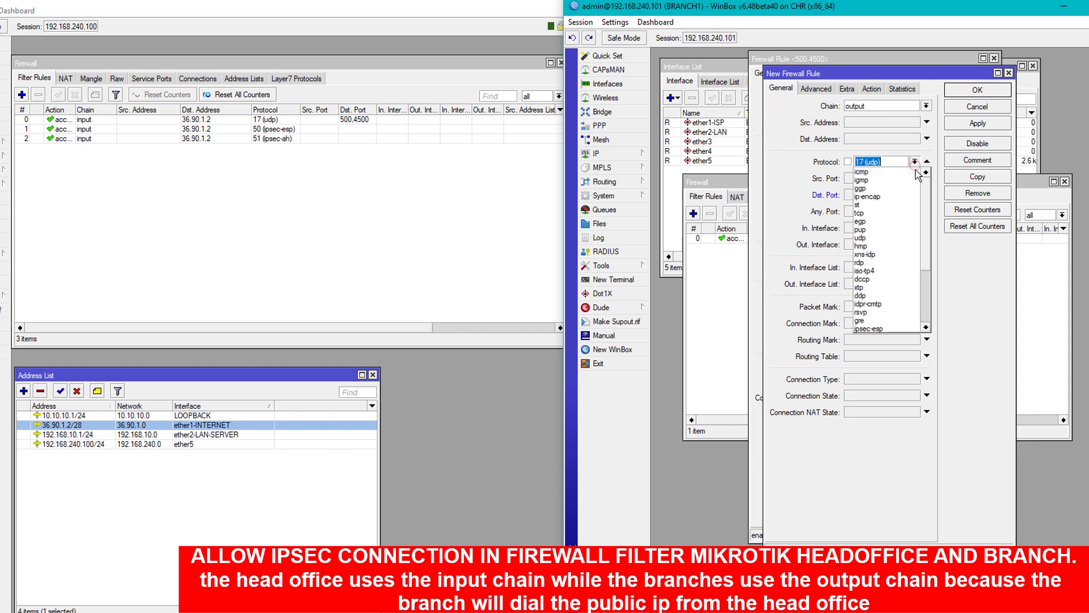
click(895, 329)
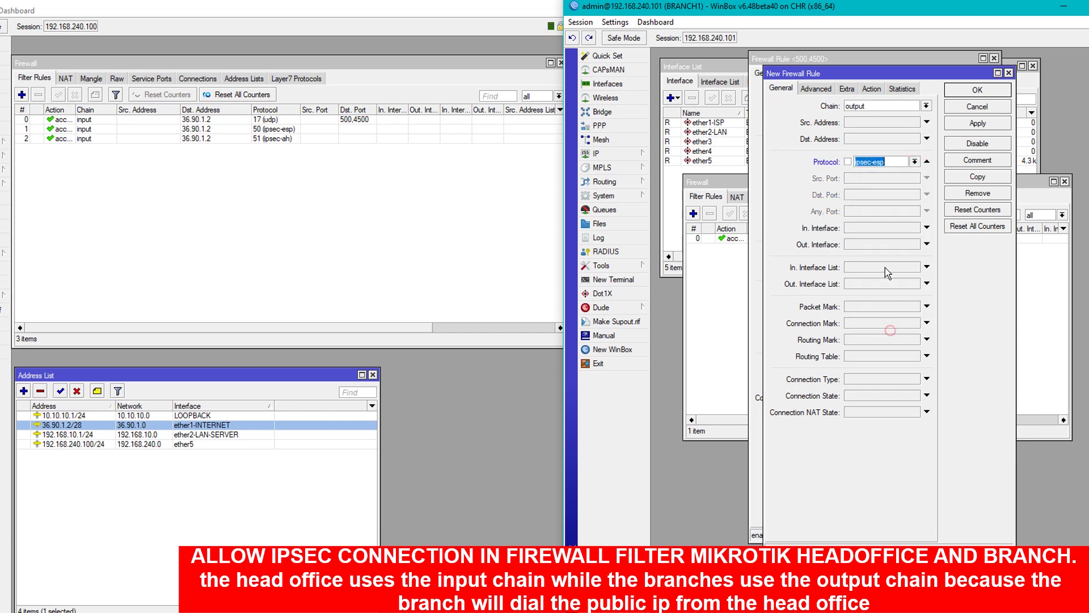
click(961, 127)
Copy again as an ipsec-ah output rule and close all rule dialogs.
click(972, 176)
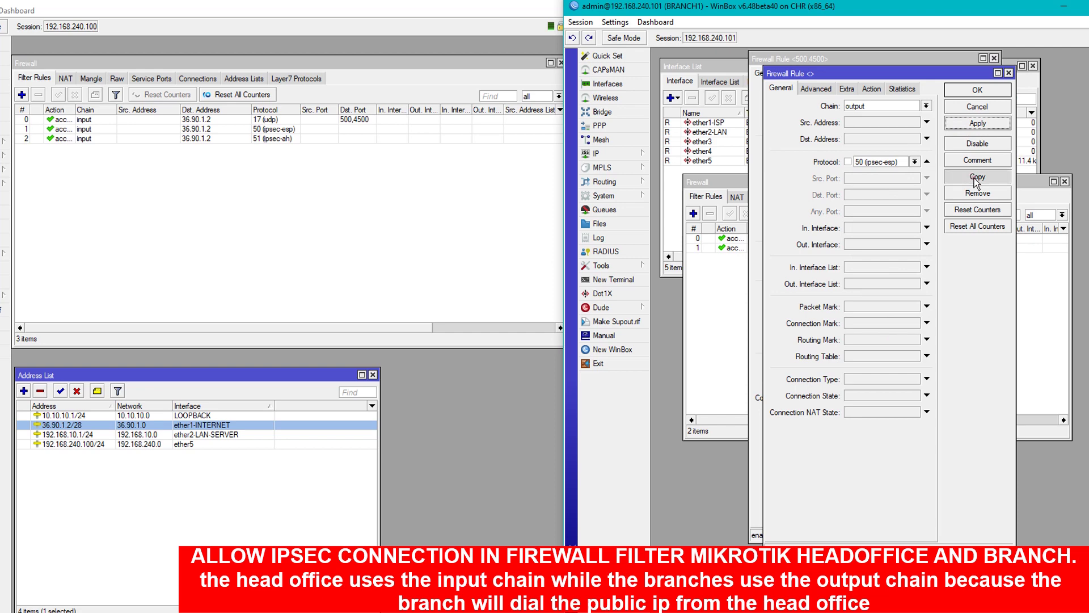
click(795, 104)
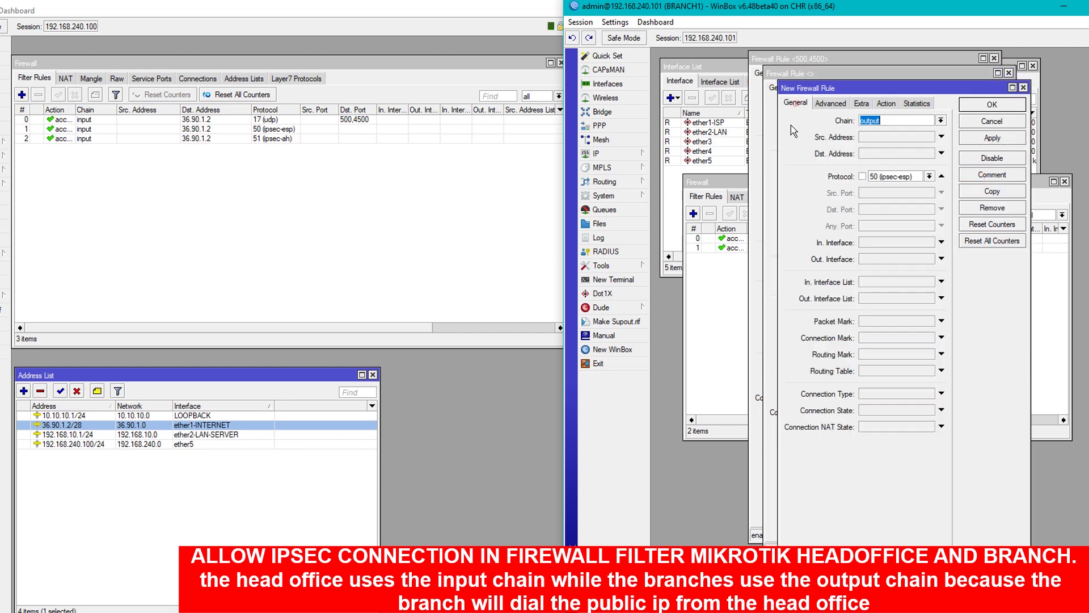
click(929, 176)
scroll(912, 324, down, 1)
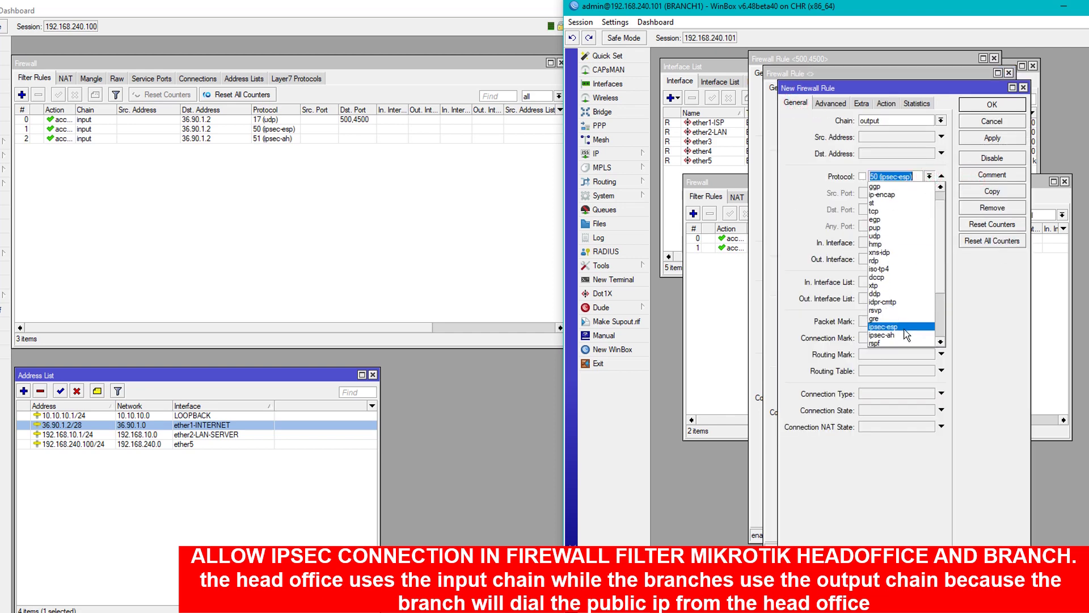
click(913, 327)
click(985, 142)
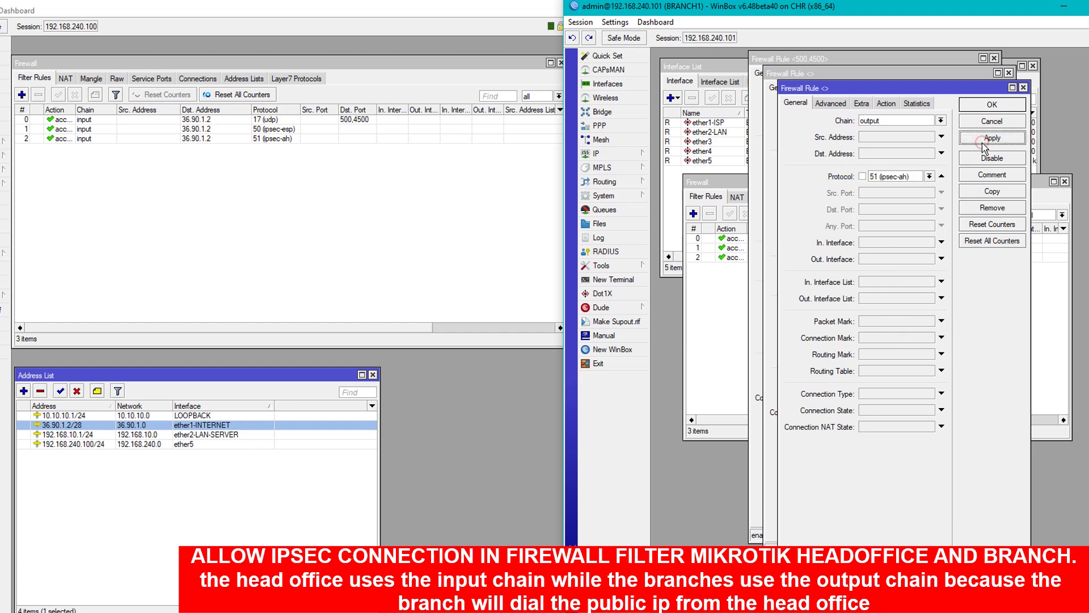
click(994, 119)
click(980, 103)
click(955, 80)
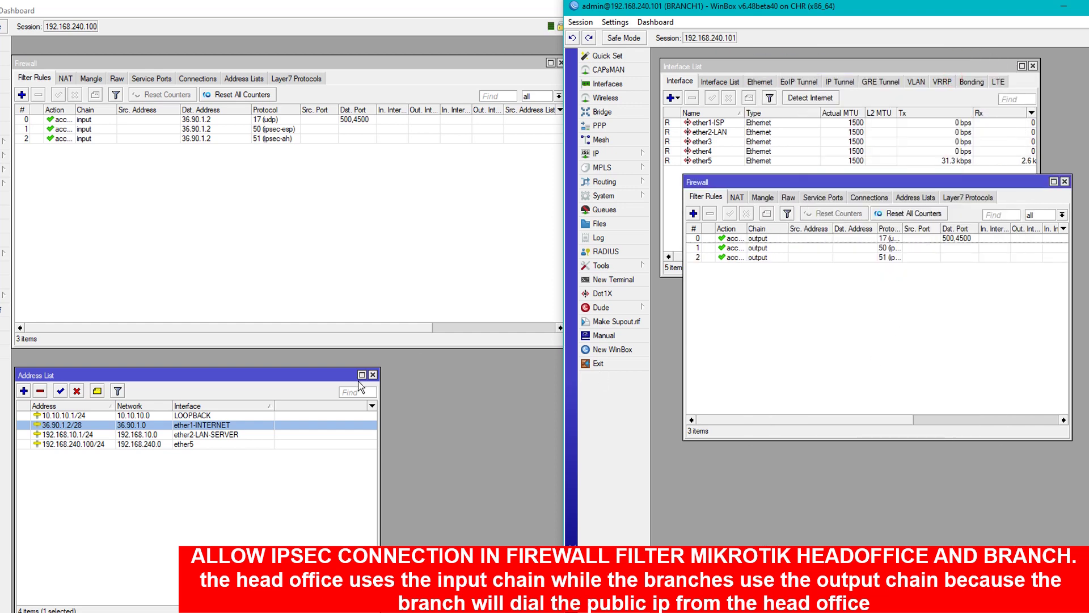
Close both firewall windows and BRANCH1's interface list, and arrange both routers' address lists at the top.
click(370, 230)
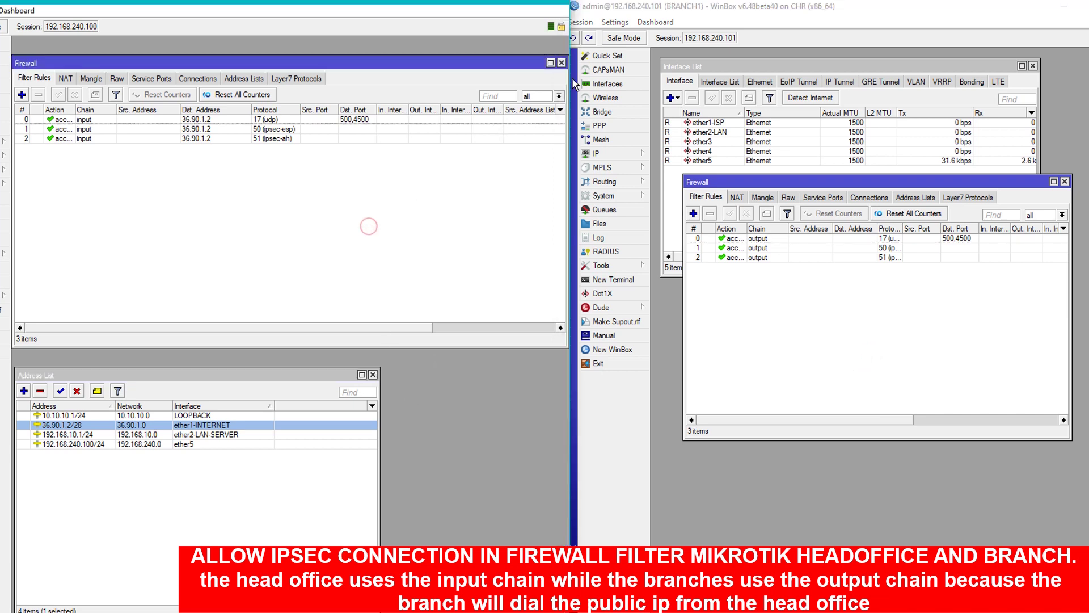
click(561, 63)
click(1064, 182)
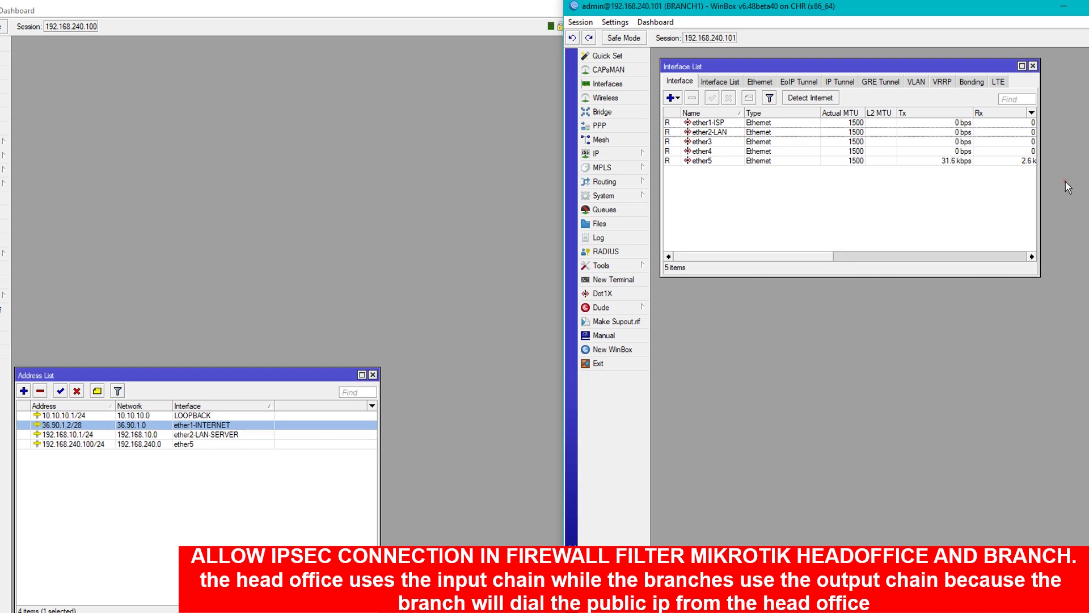
drag(154, 377, 165, 55)
drag(744, 67, 736, 57)
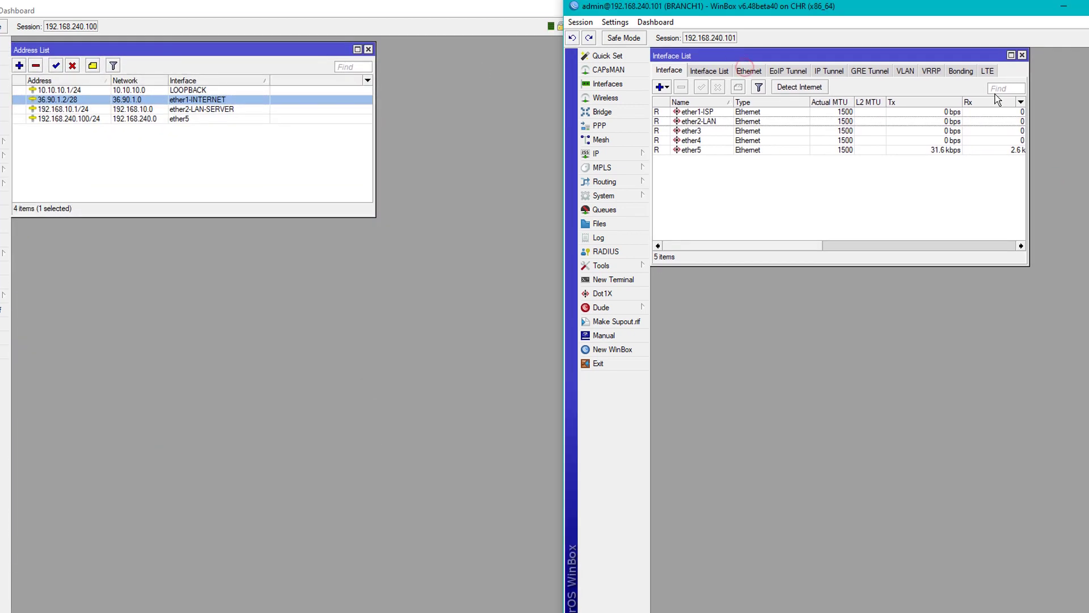
click(1022, 55)
click(621, 152)
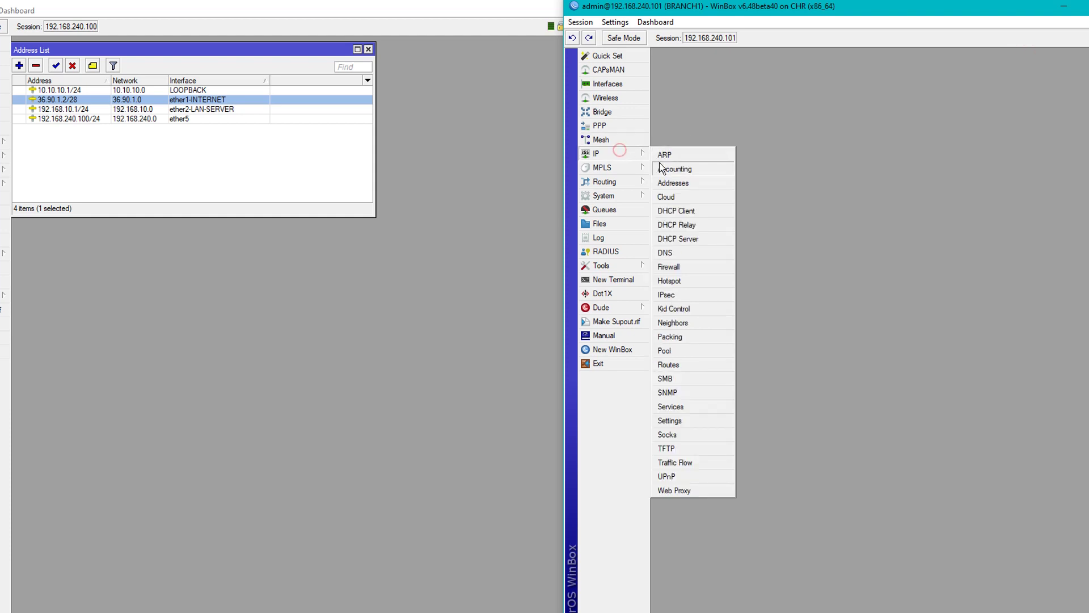
click(672, 168)
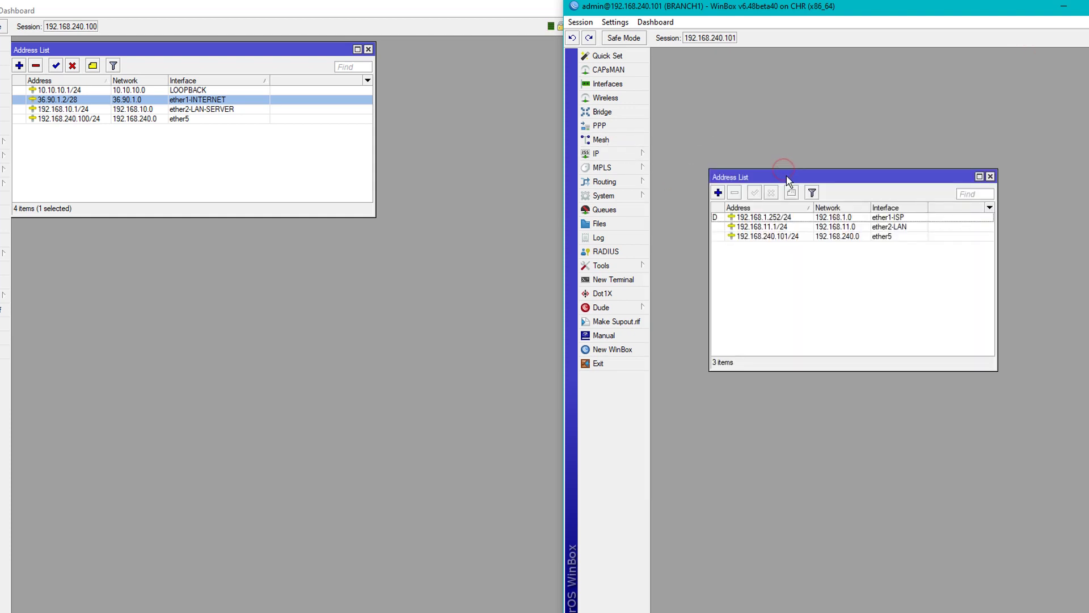
drag(784, 173, 723, 63)
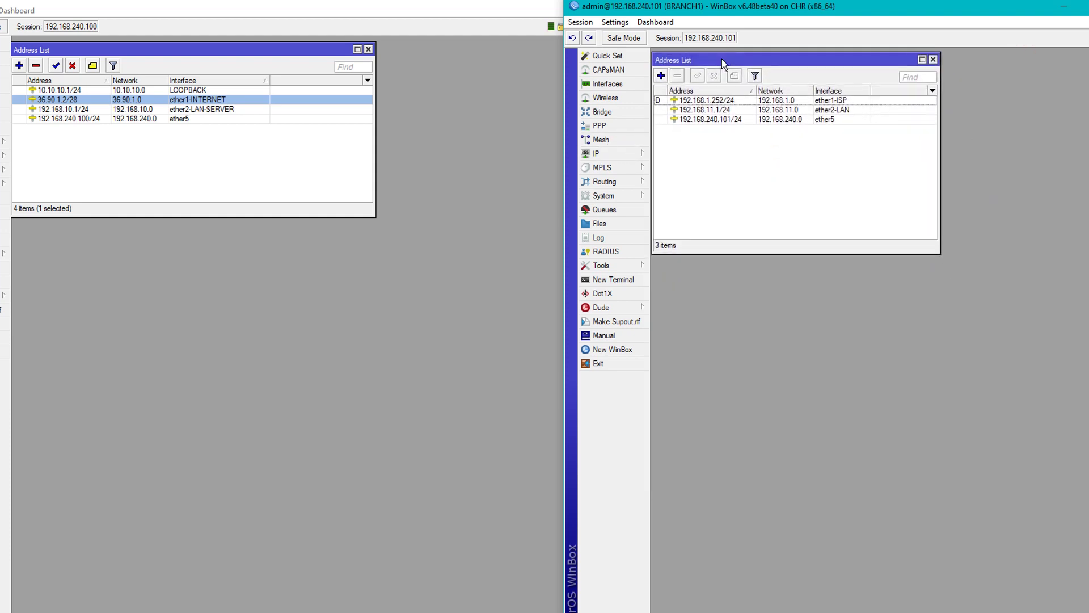
Open IP > IPsec on both routers and show their Profiles lists.
click(5, 145)
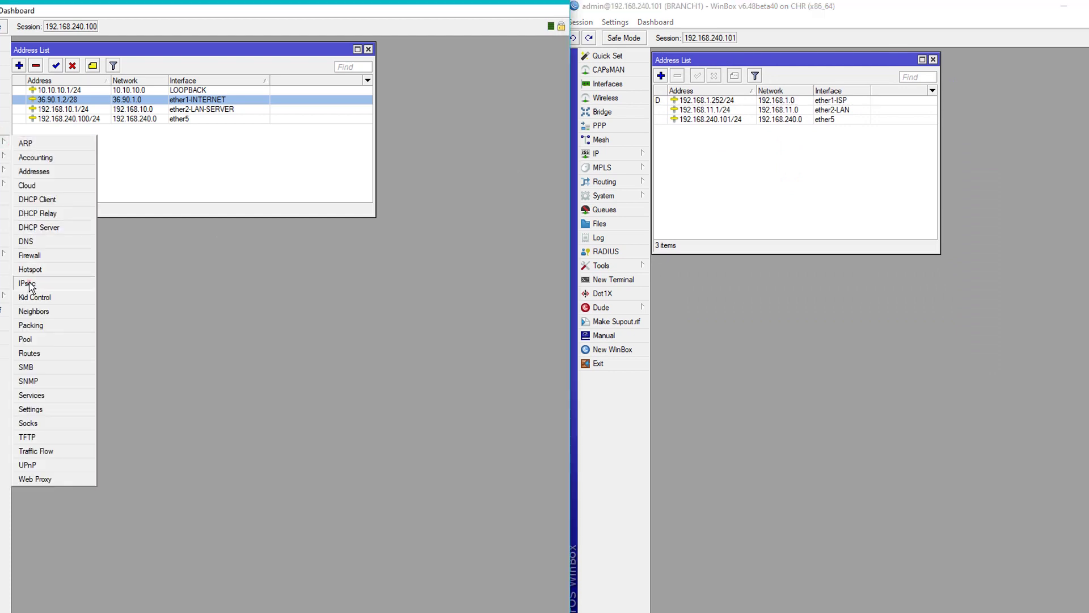
click(29, 294)
click(595, 153)
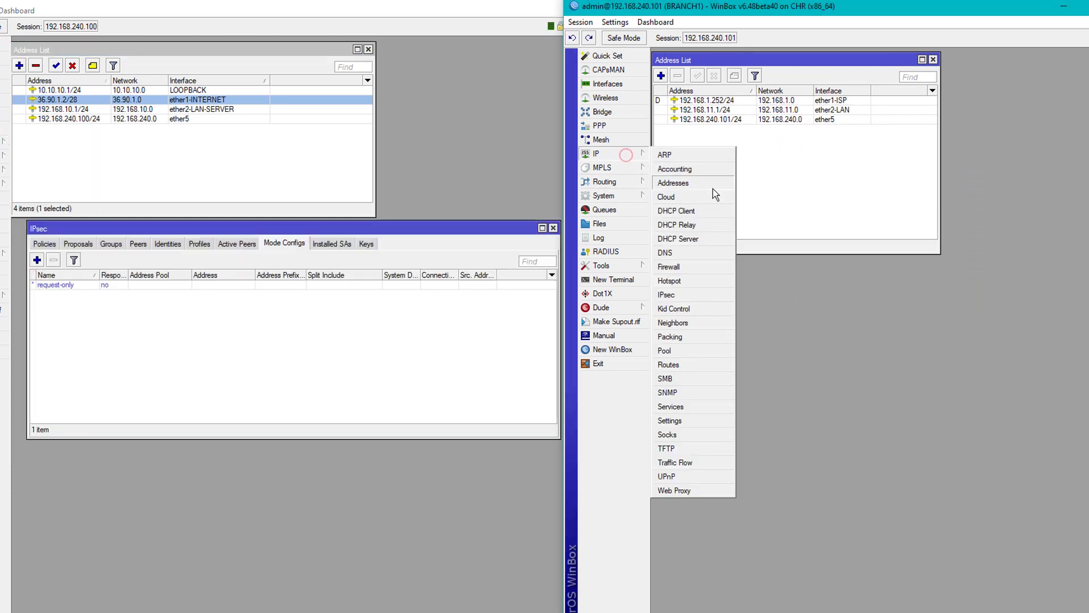
click(675, 294)
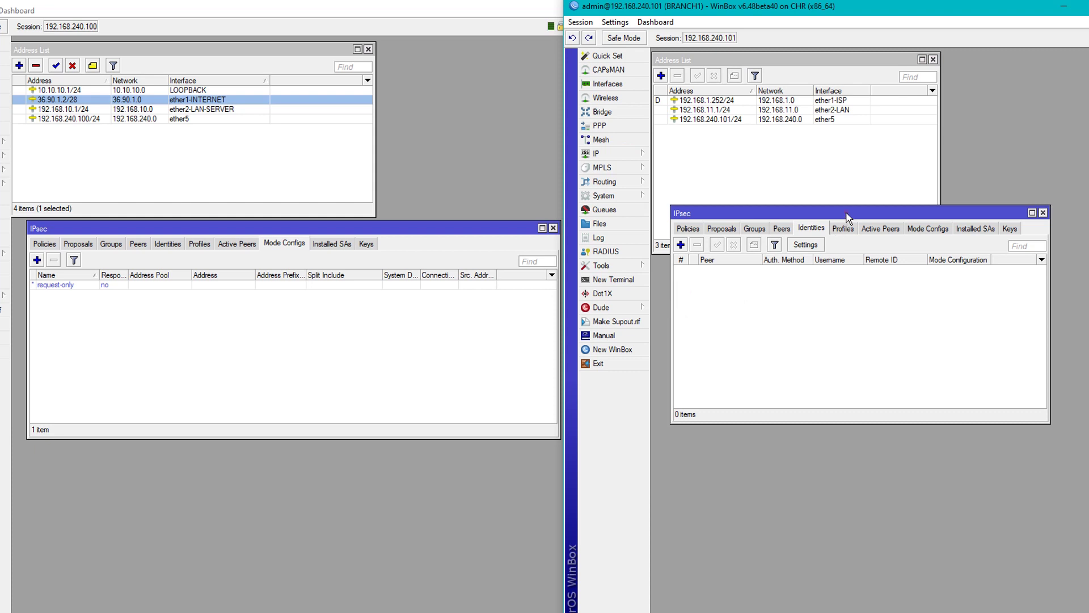
drag(845, 212, 836, 273)
click(286, 339)
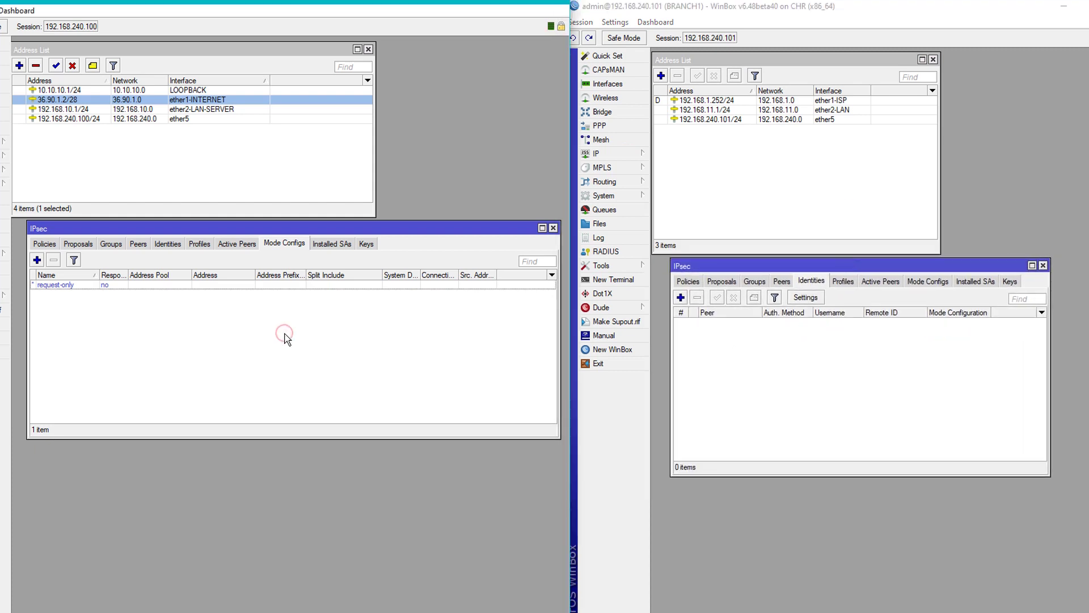
click(200, 243)
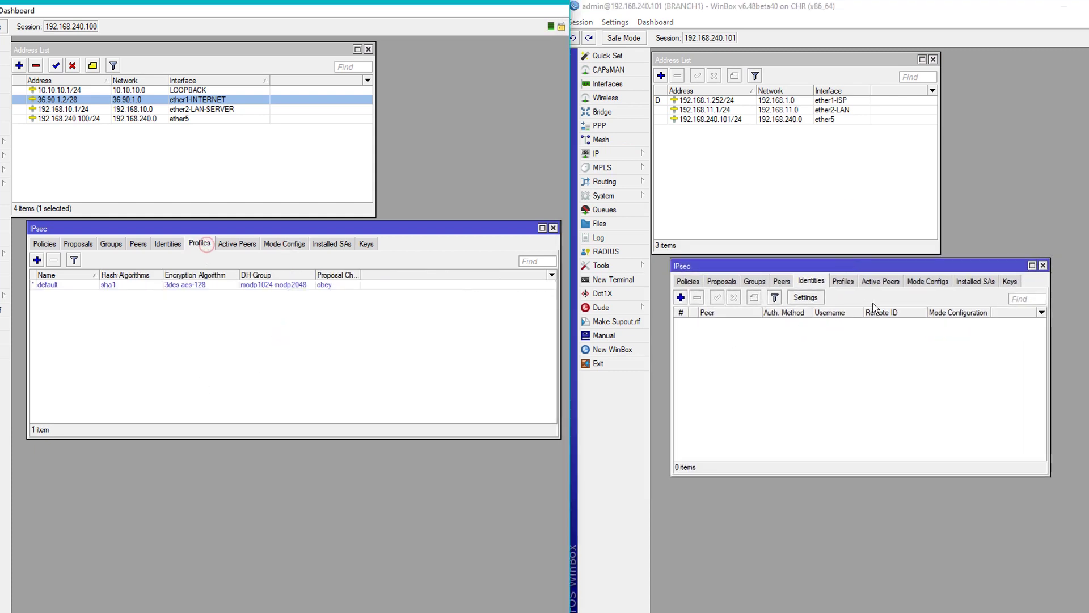
click(843, 281)
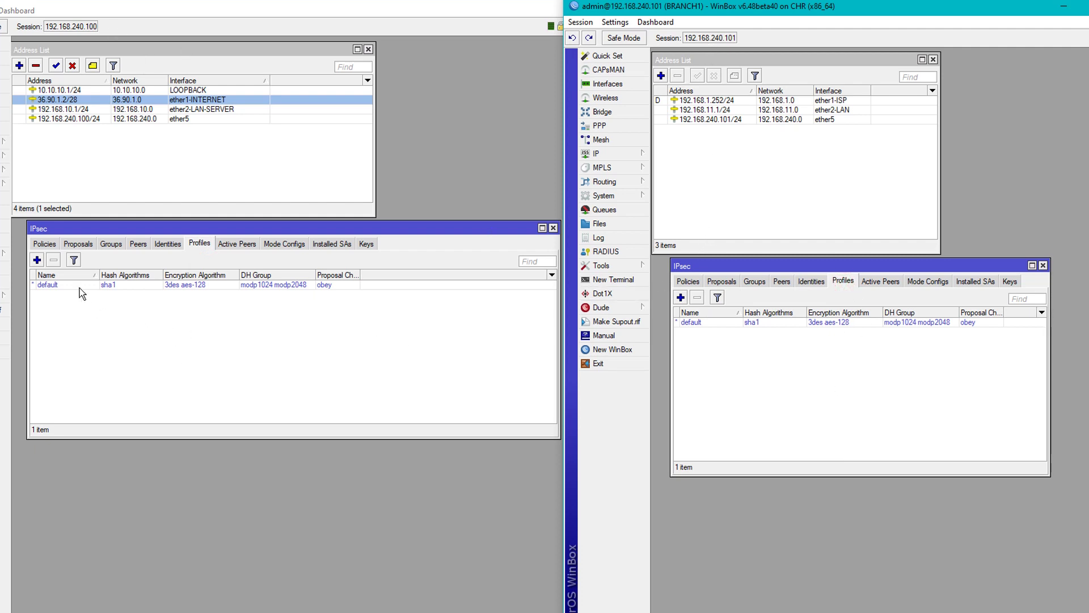
Create a new IPsec profile on each router with hash algorithm sha512.
click(37, 260)
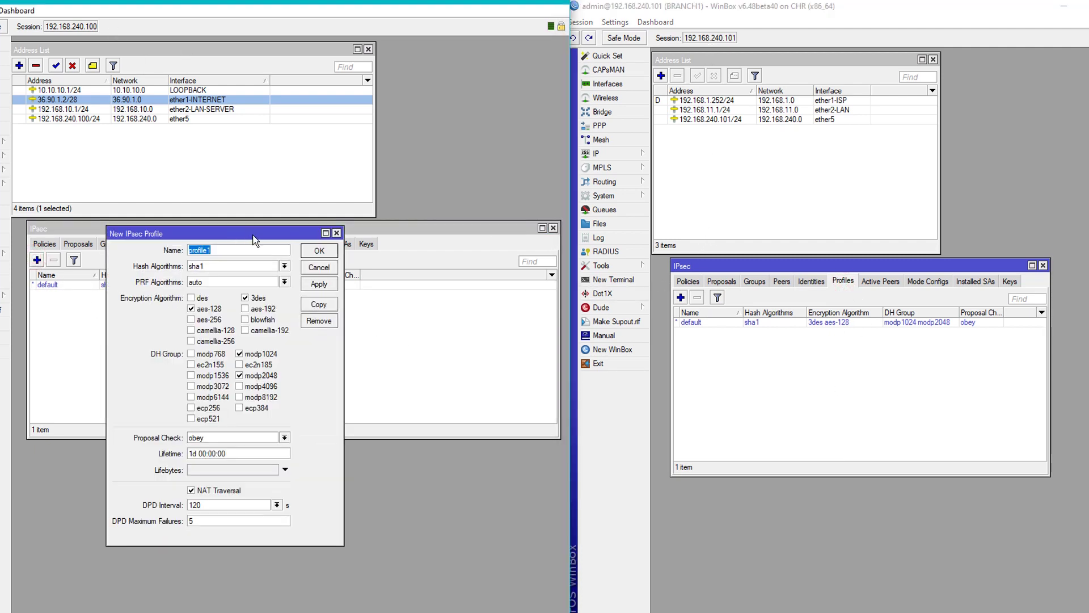
drag(253, 234, 257, 291)
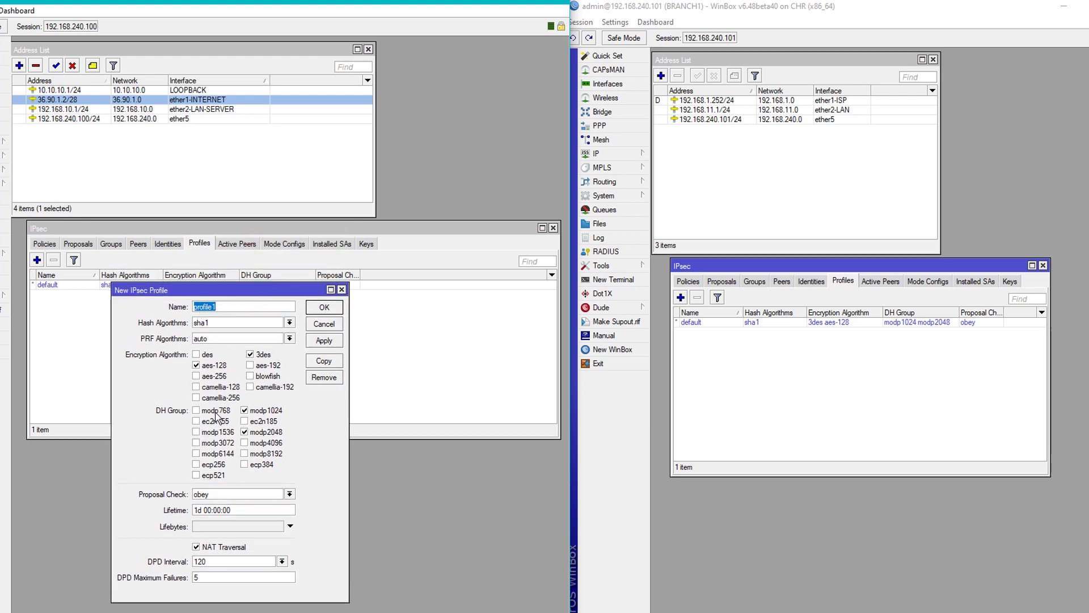
click(241, 324)
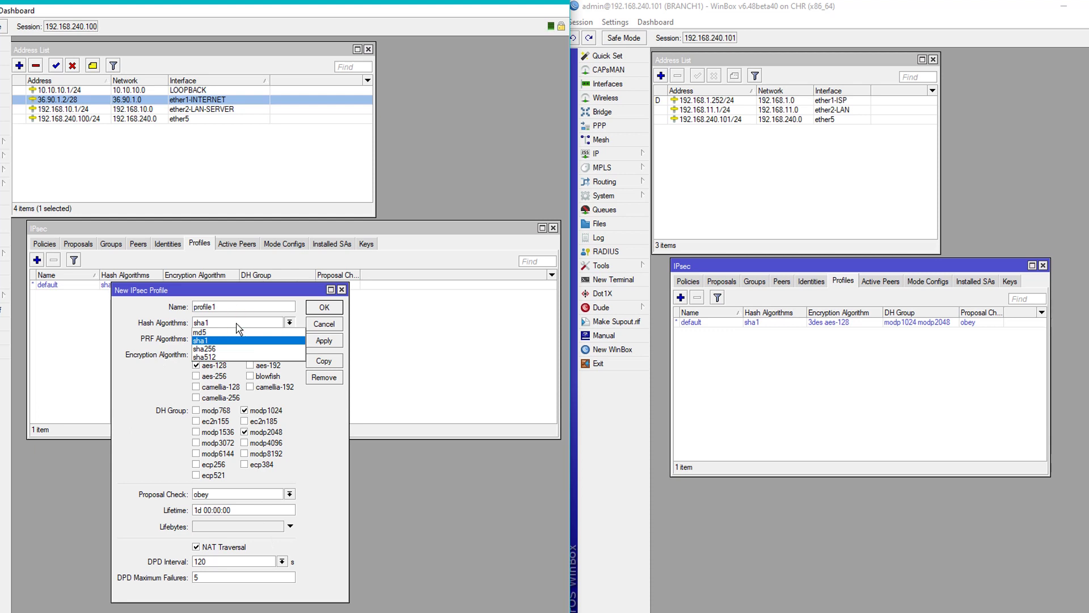
click(220, 358)
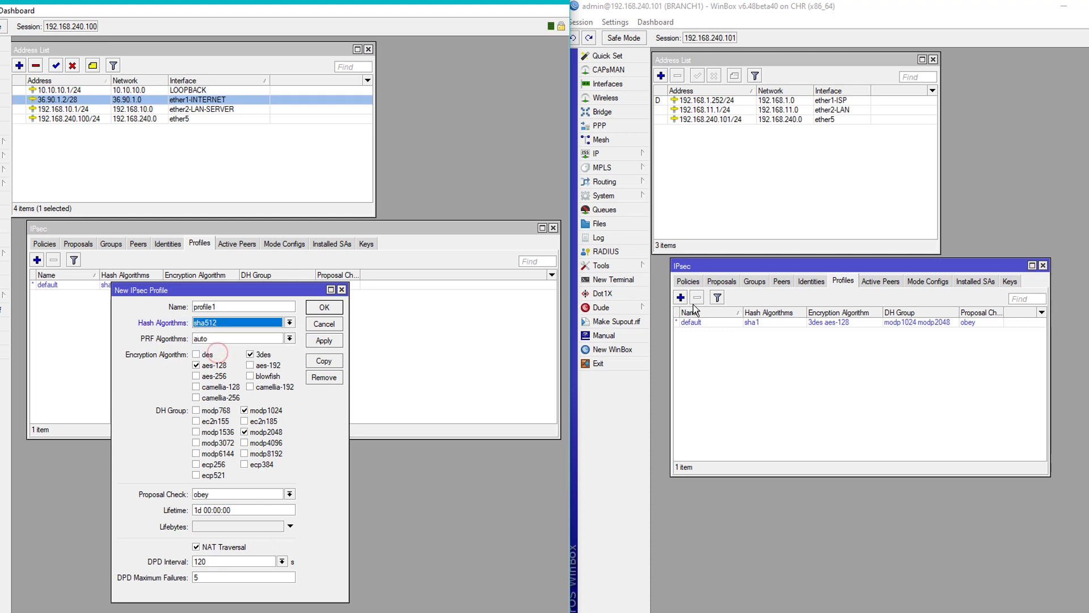
click(681, 297)
drag(737, 280, 747, 306)
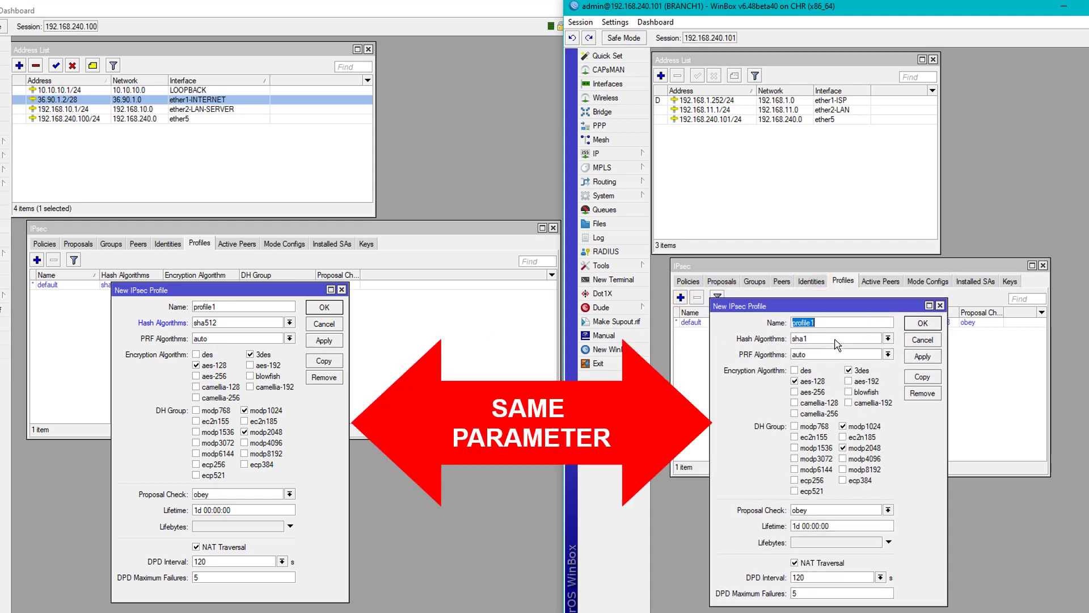
click(835, 339)
click(813, 375)
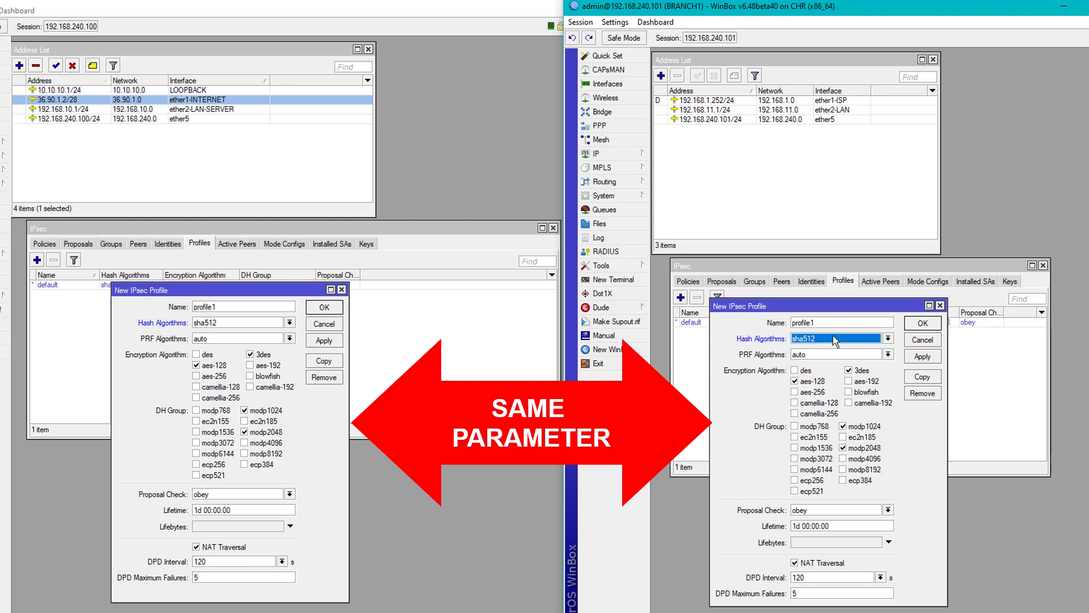
On both profiles, replace 3des with aes-192 and aes-256, add modp1536, and save as profile1.
click(849, 370)
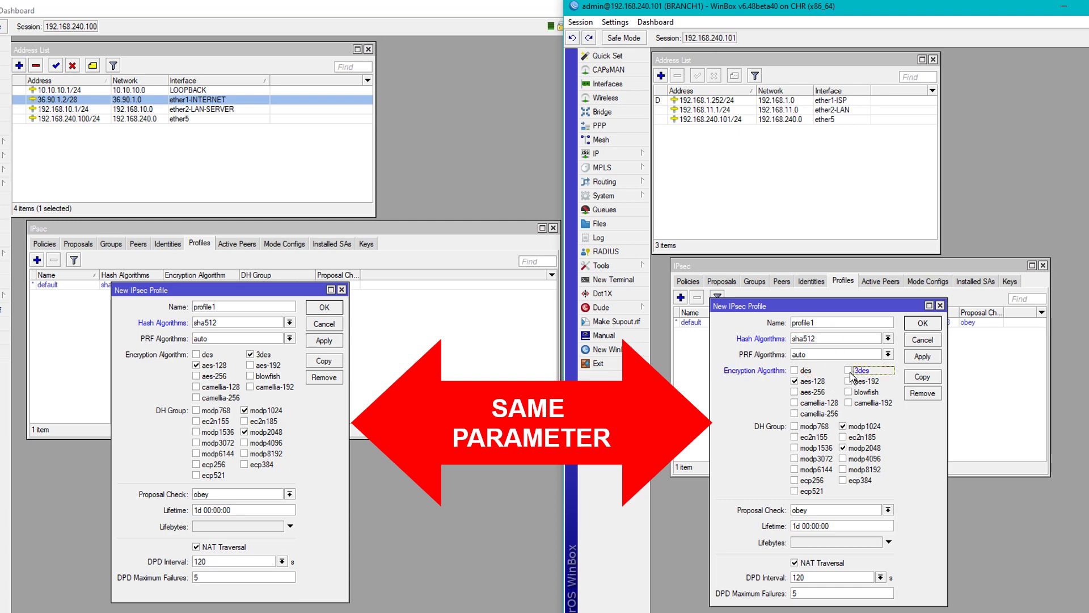
click(251, 354)
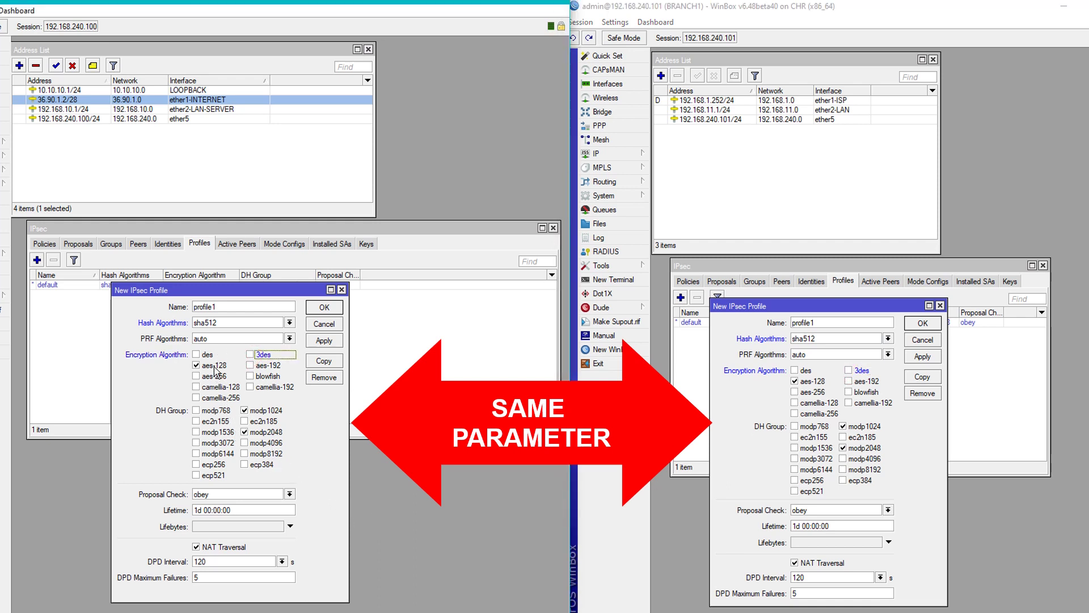
click(250, 365)
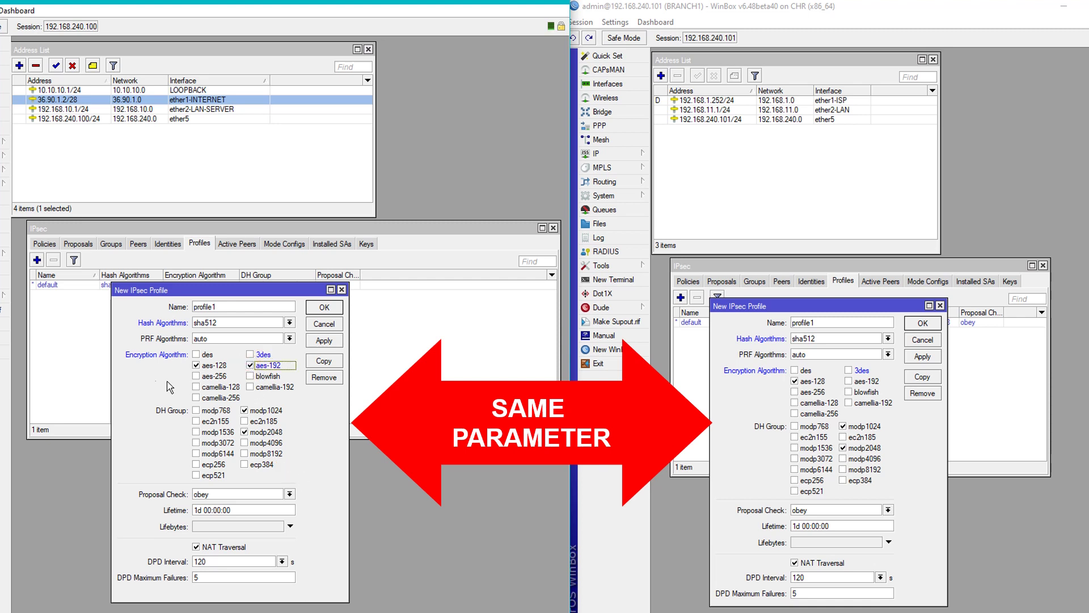
click(197, 376)
click(796, 391)
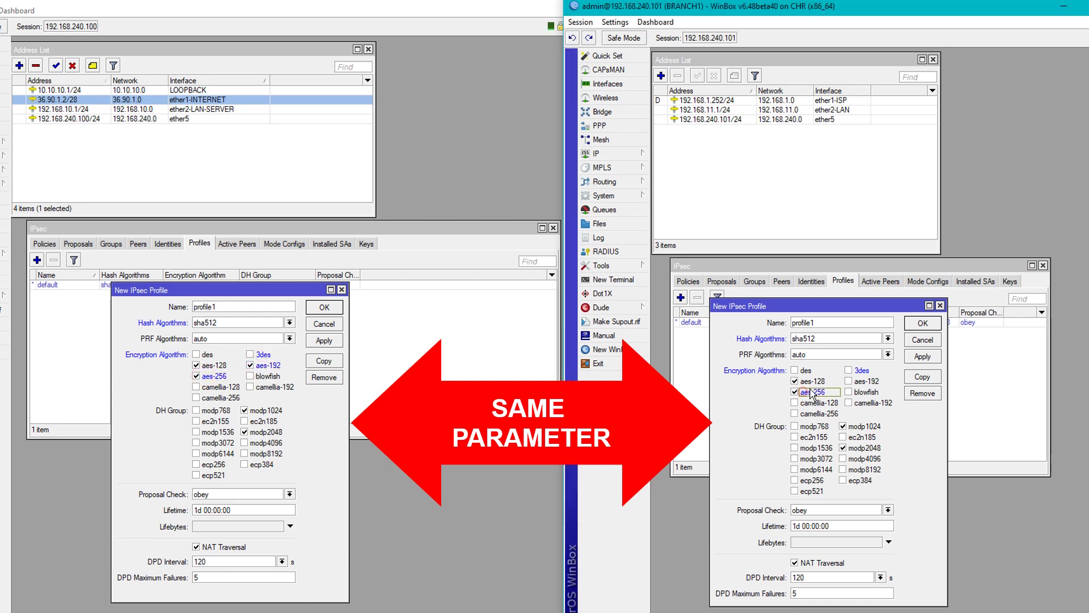
click(849, 381)
click(218, 432)
click(812, 448)
click(324, 340)
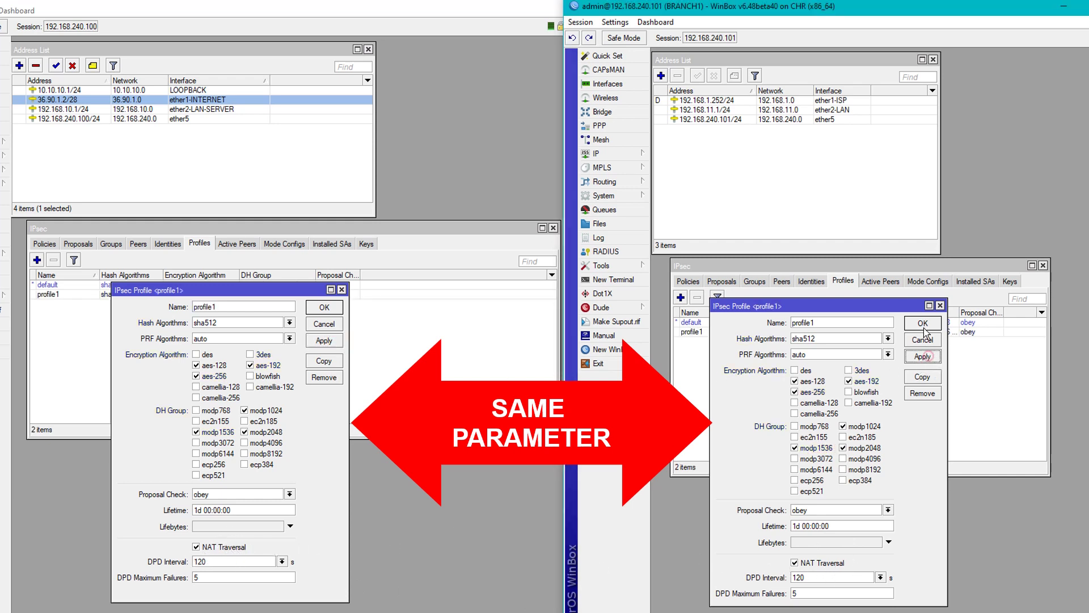
click(923, 323)
click(324, 307)
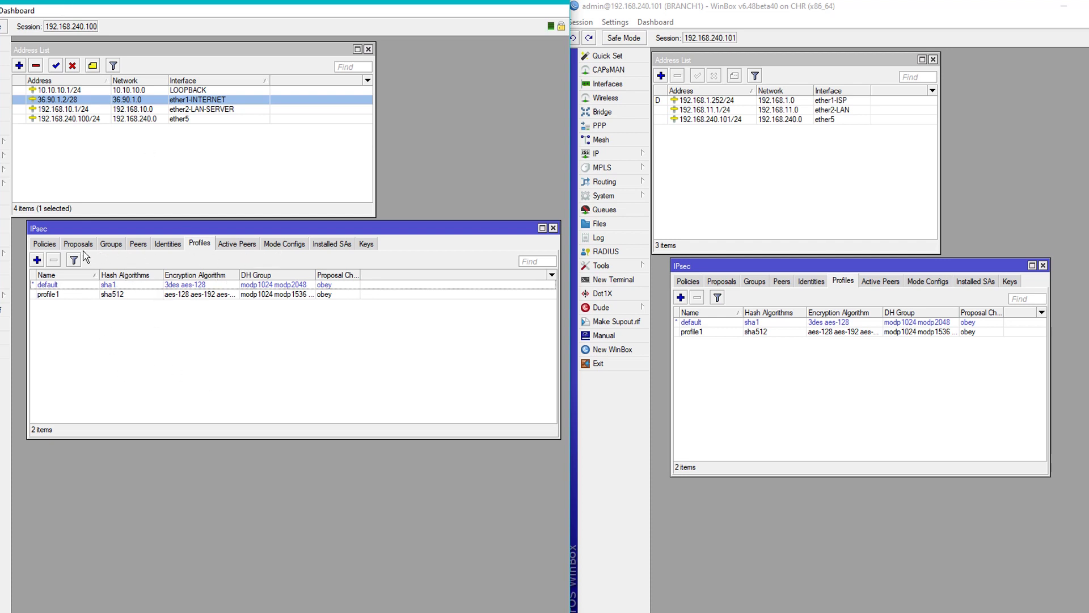
Create an IPsec group named IPSEC-VPN on HEADOFFICE and copy its name.
click(112, 244)
click(754, 281)
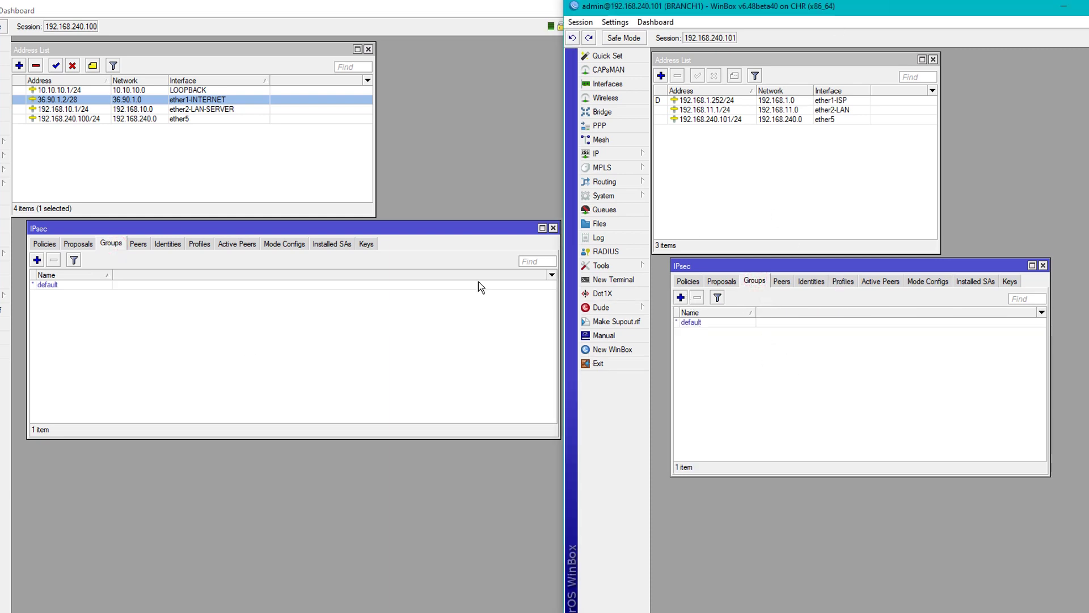
click(37, 260)
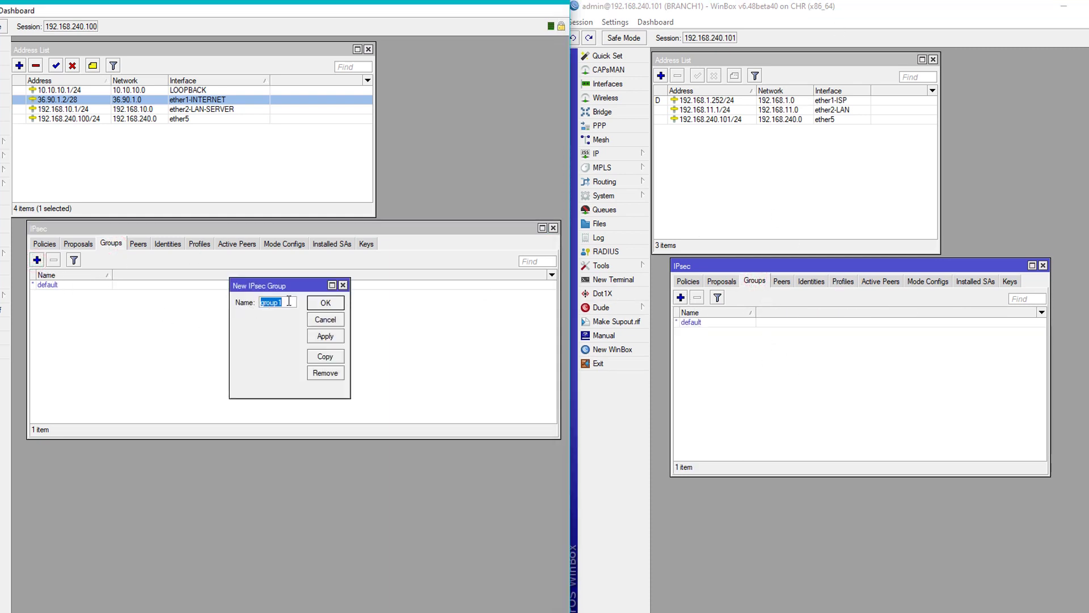
key(BackSpace)
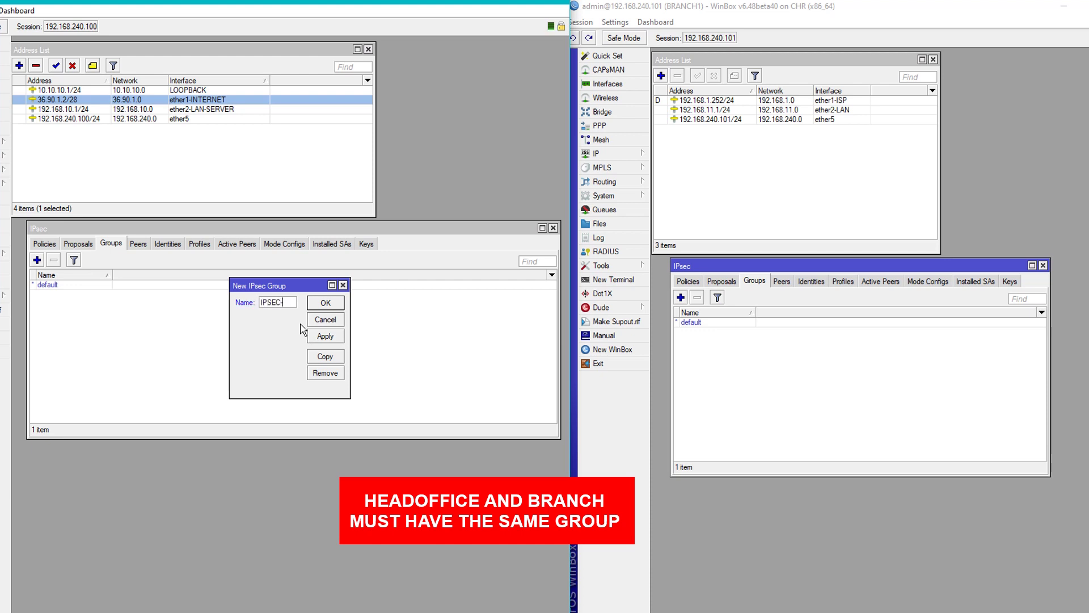
text(IPSEC-VPN)
click(321, 337)
drag(294, 302, 244, 309)
key(ctrl+c)
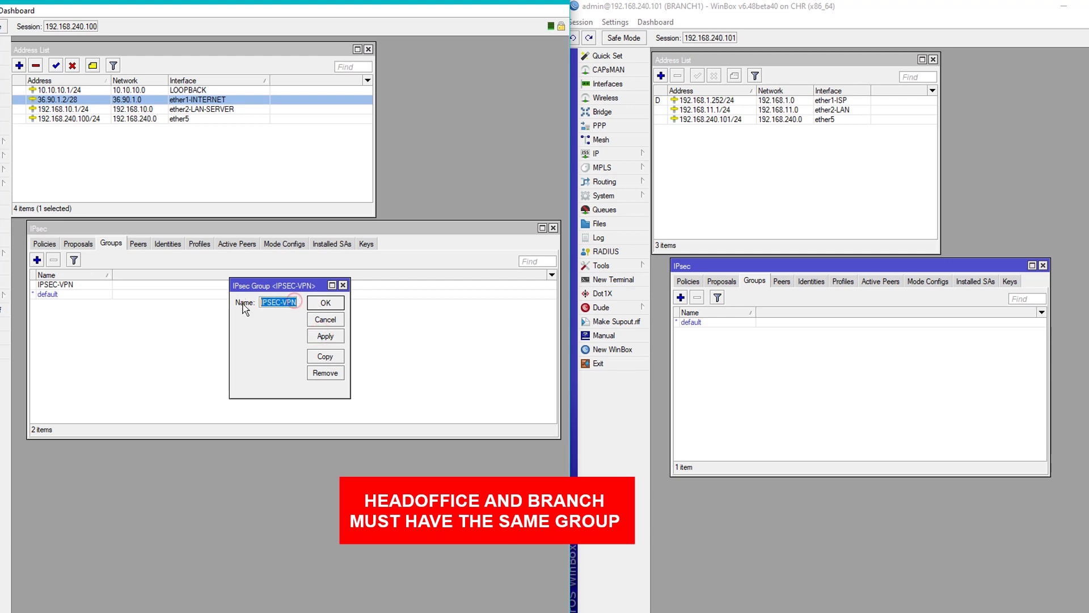
right_click(268, 301)
click(326, 303)
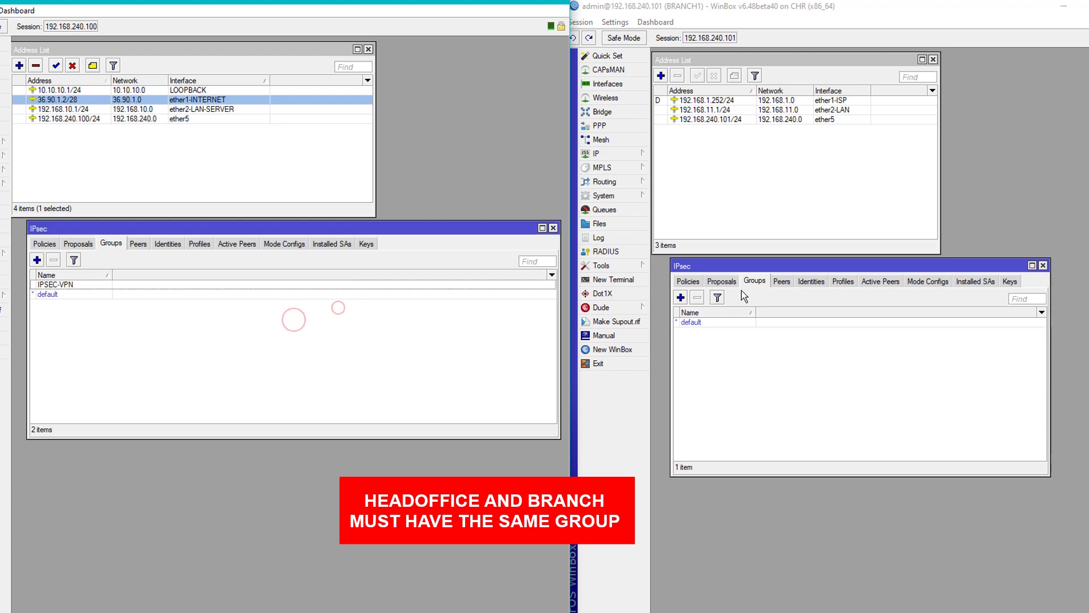
Create the same IPSEC-VPN group on BRANCH1 using the pasted name.
click(680, 297)
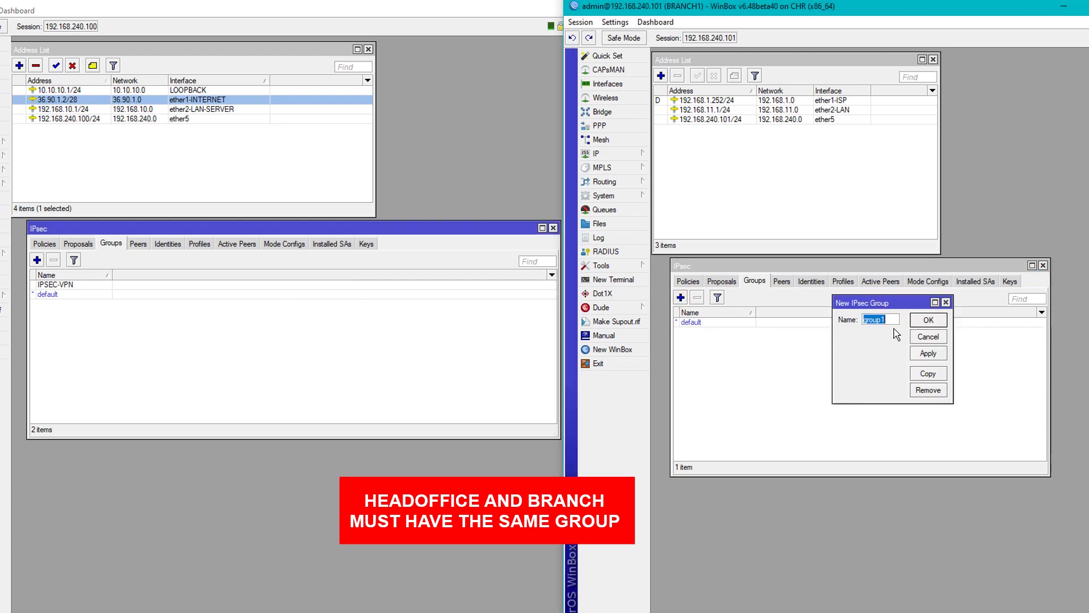
key(ctrl+v)
double_click(899, 320)
click(928, 353)
click(926, 320)
click(834, 418)
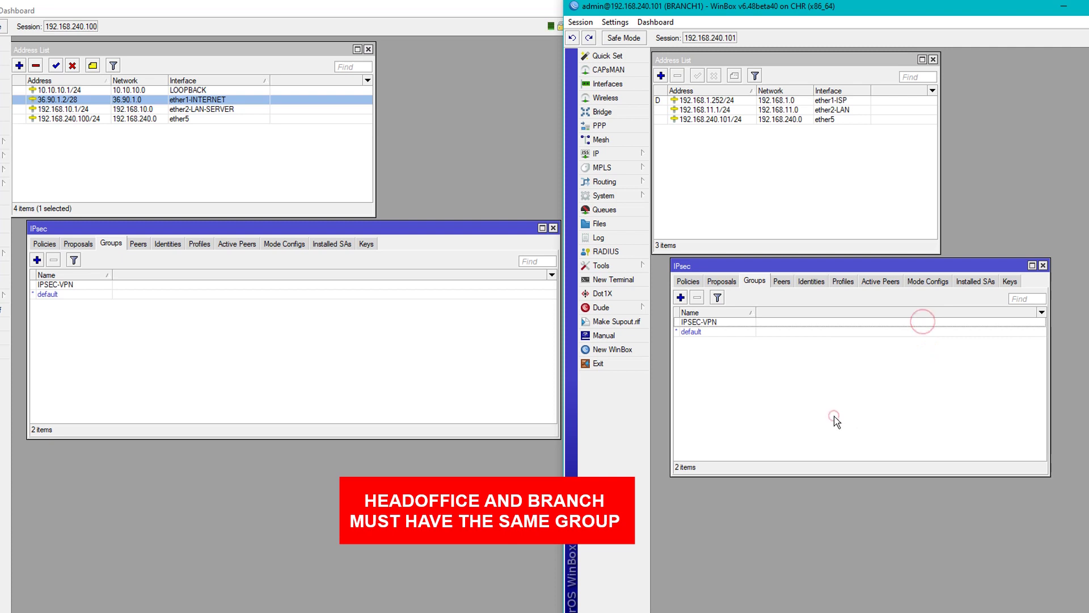
click(76, 244)
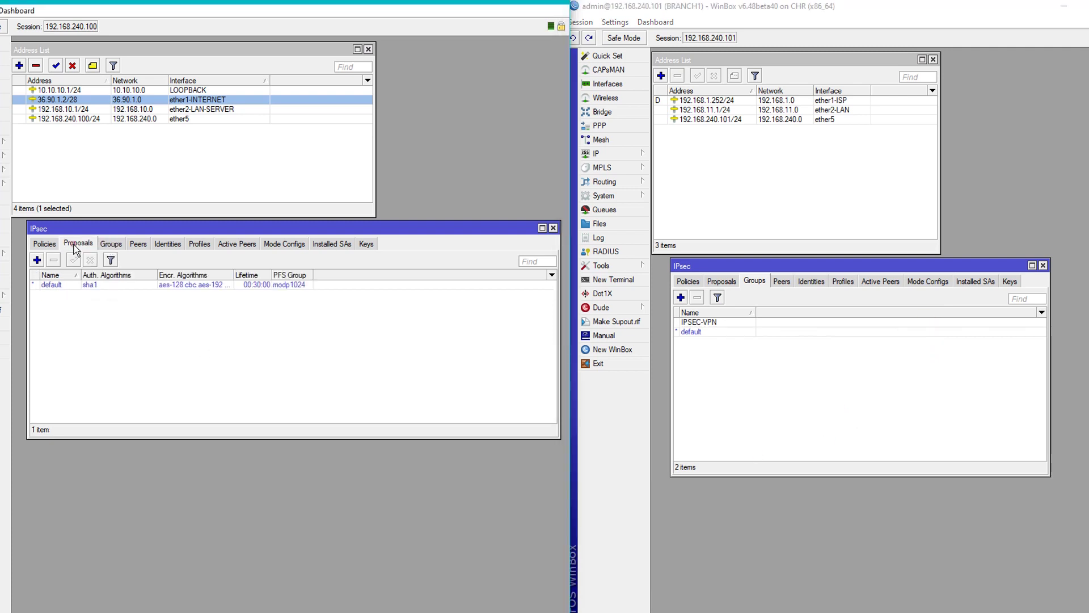
Start a new IPsec proposal on both HEADOFFICE and BRANCH1.
click(722, 281)
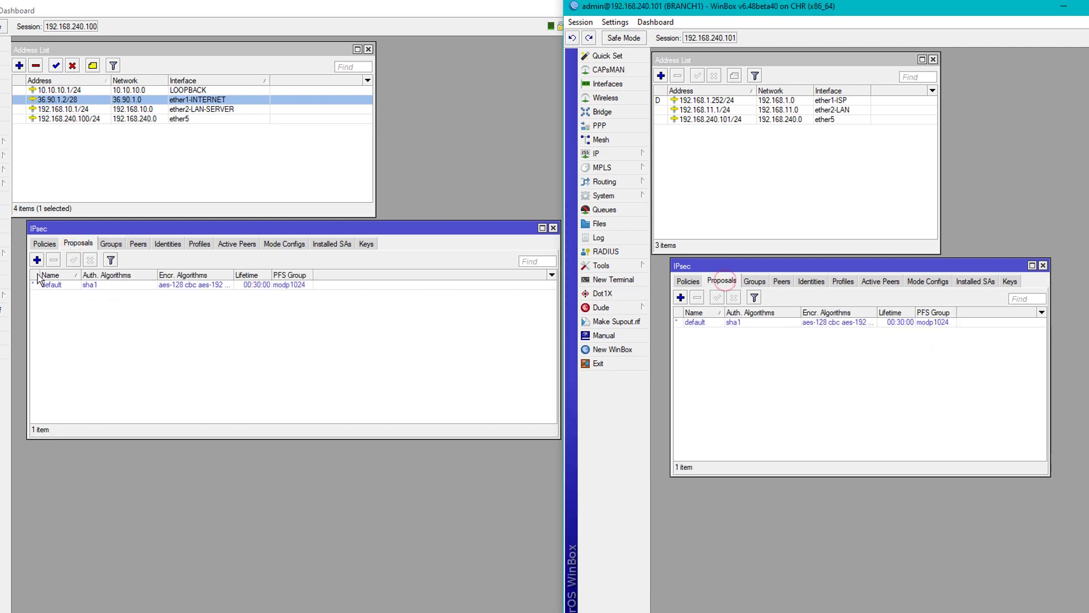
click(37, 260)
click(681, 297)
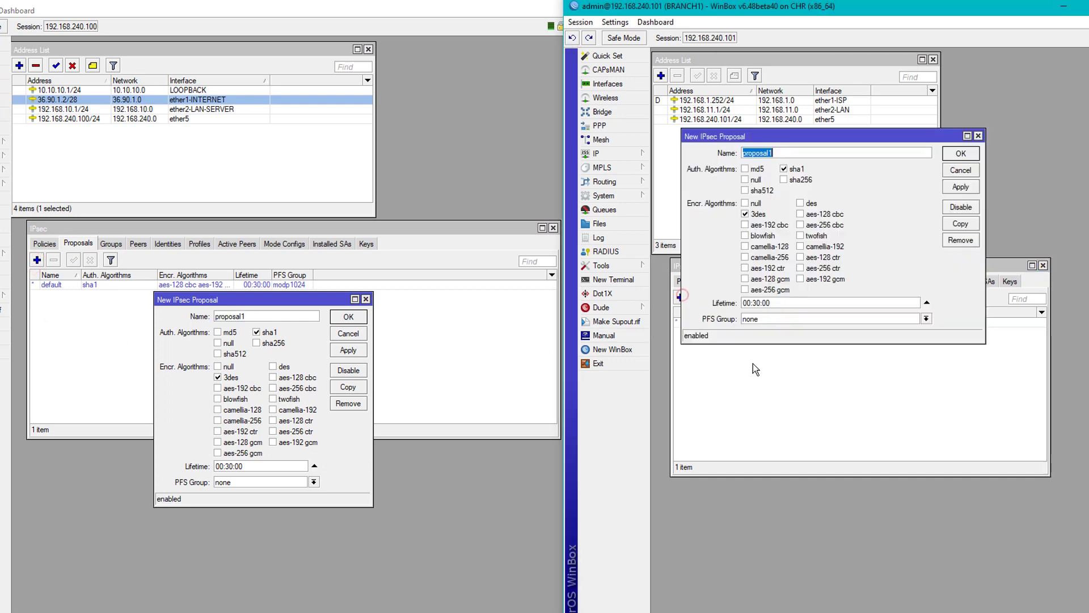
drag(800, 139, 826, 338)
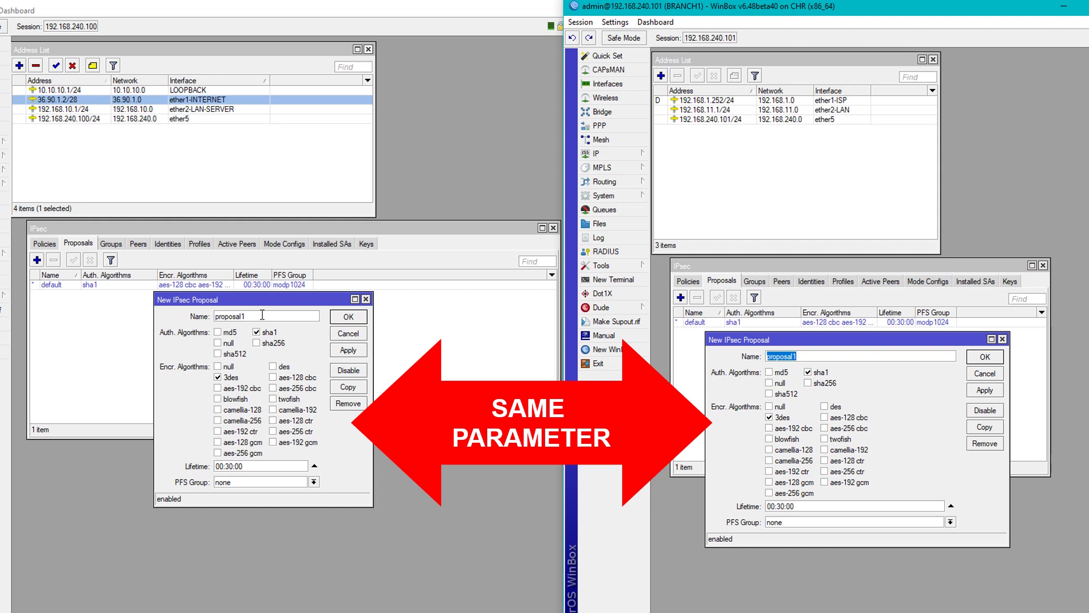
Add sha256 and sha512 authentication to both proposals.
click(256, 343)
click(217, 353)
click(808, 383)
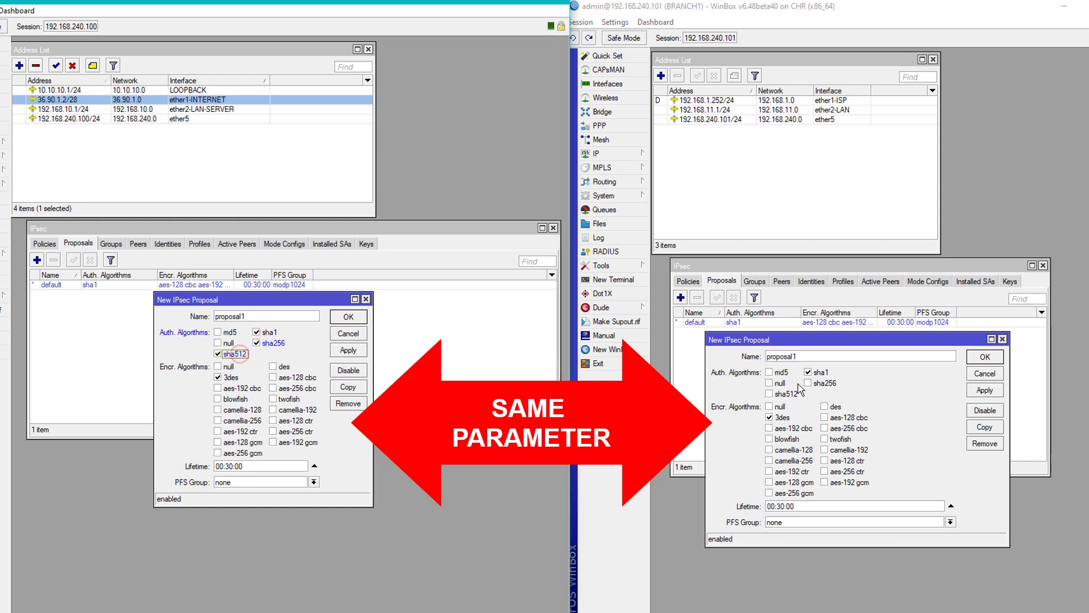
click(781, 394)
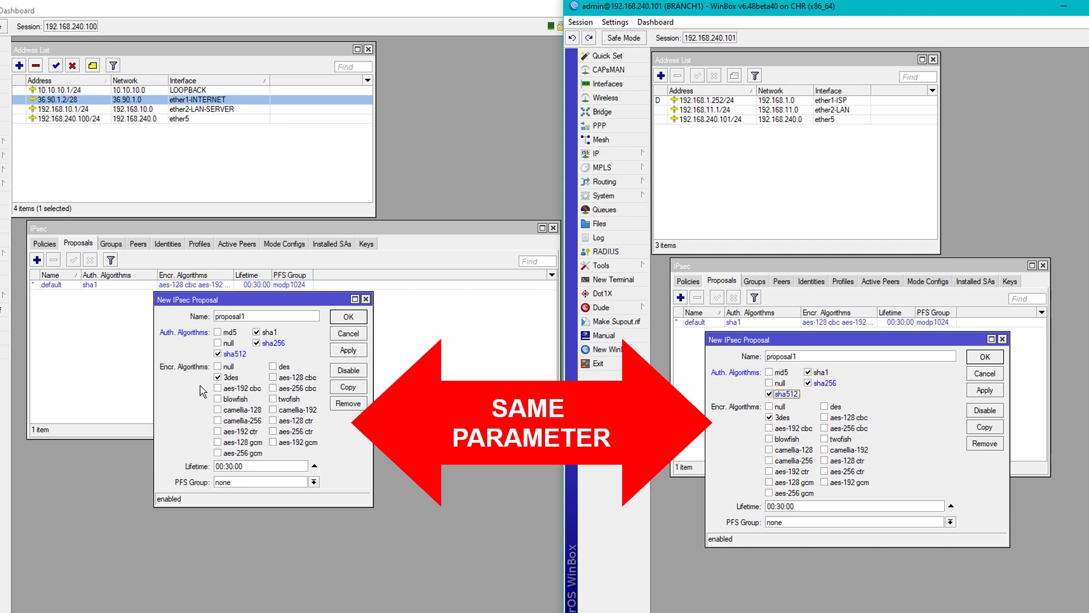
Replace 3des with aes-128 and aes-256 cbc in both proposals.
click(218, 378)
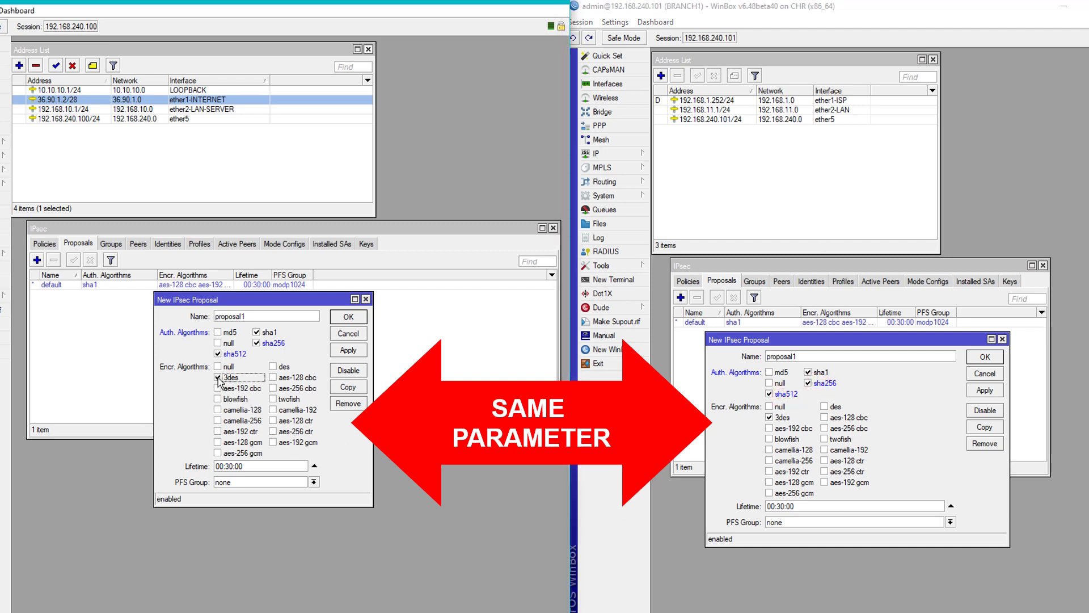
click(780, 417)
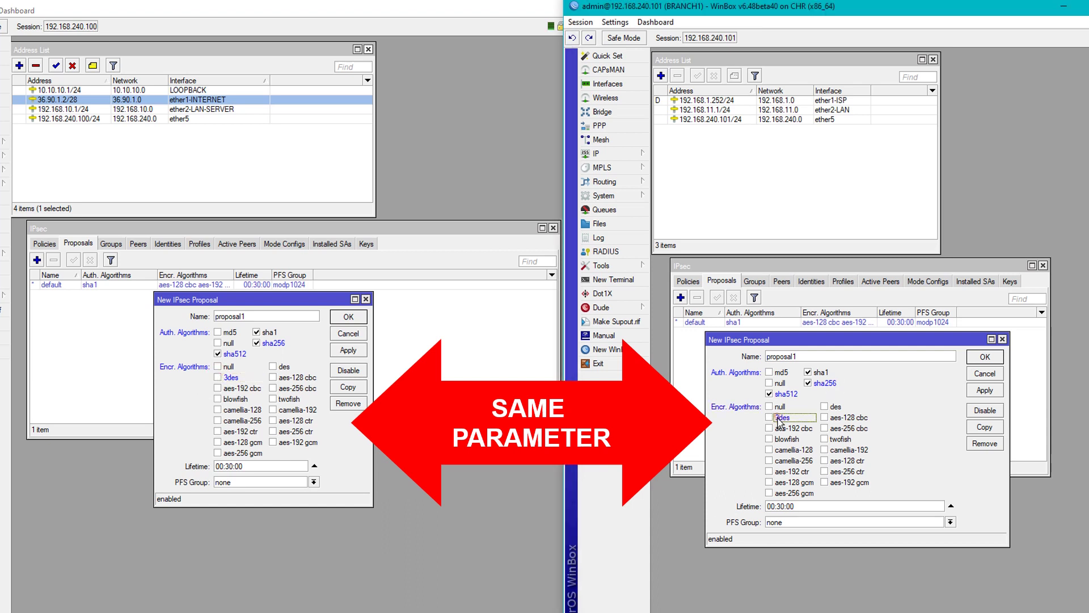
click(294, 377)
click(295, 388)
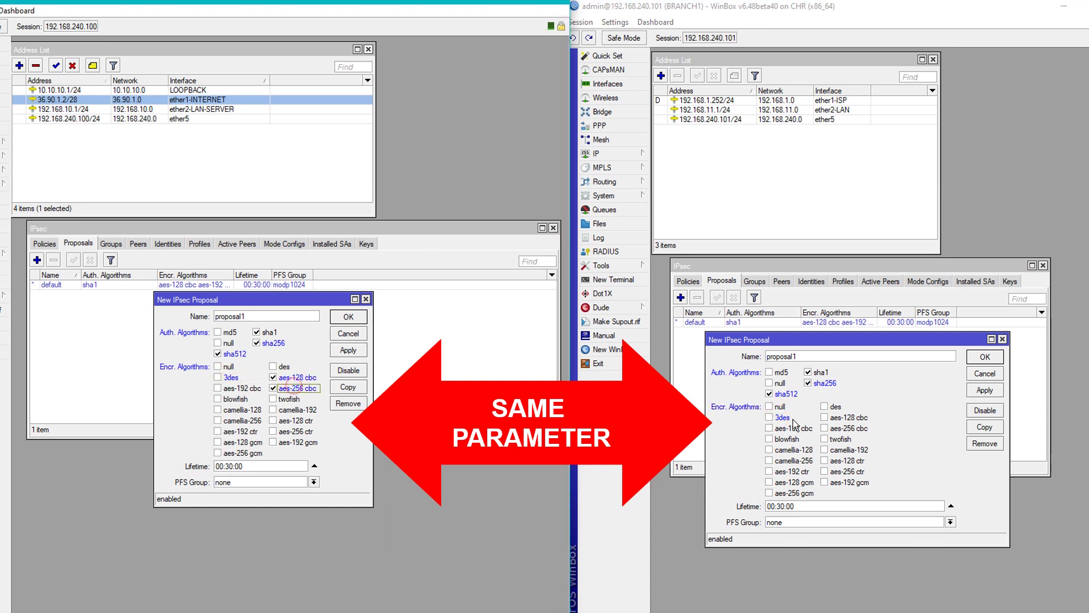
click(831, 417)
click(834, 429)
Add aes-128, aes-192 and aes-256 ctr and gcm ciphers to both proposals.
click(840, 460)
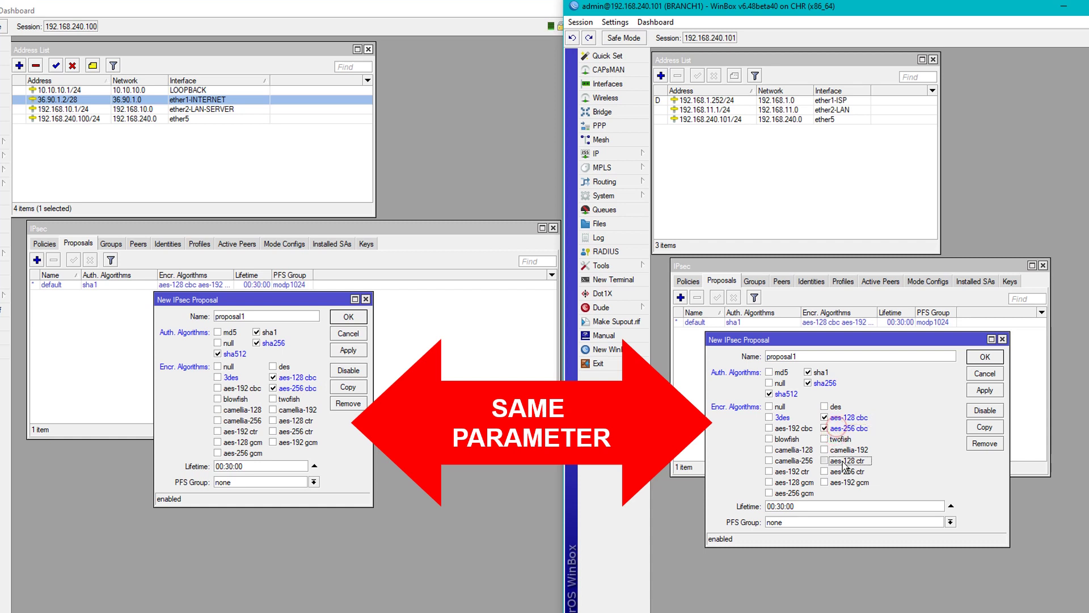
click(839, 471)
click(841, 482)
click(294, 420)
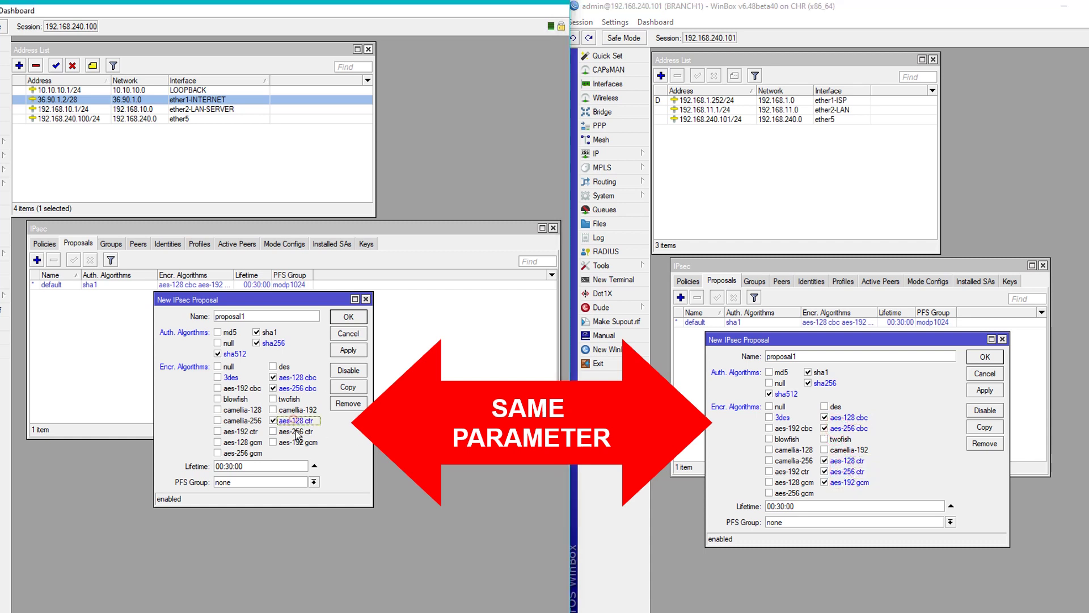
click(295, 431)
click(298, 442)
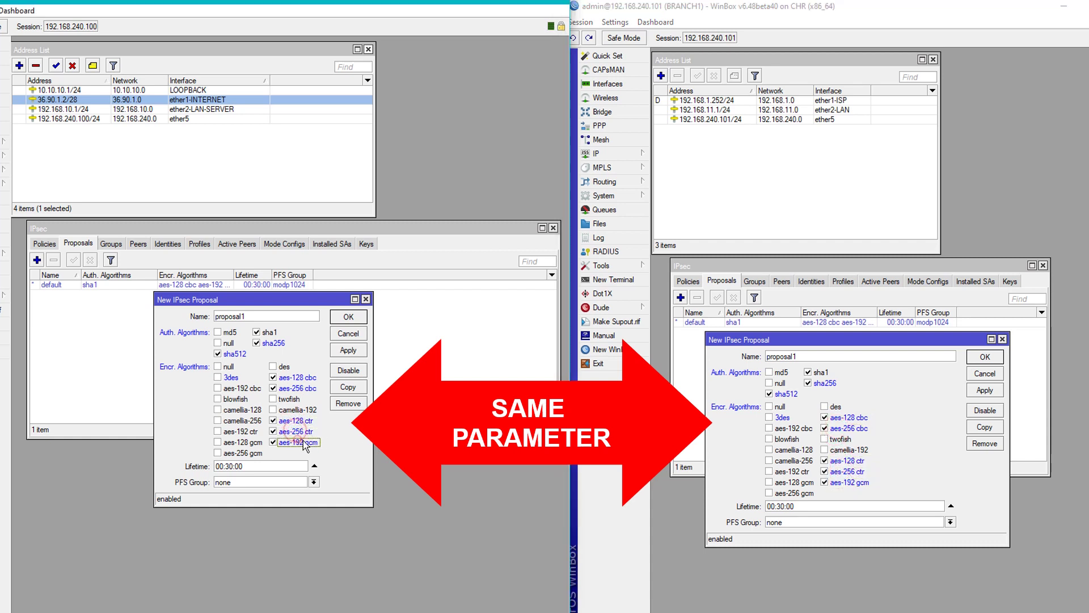
click(239, 431)
click(242, 442)
click(243, 452)
click(791, 471)
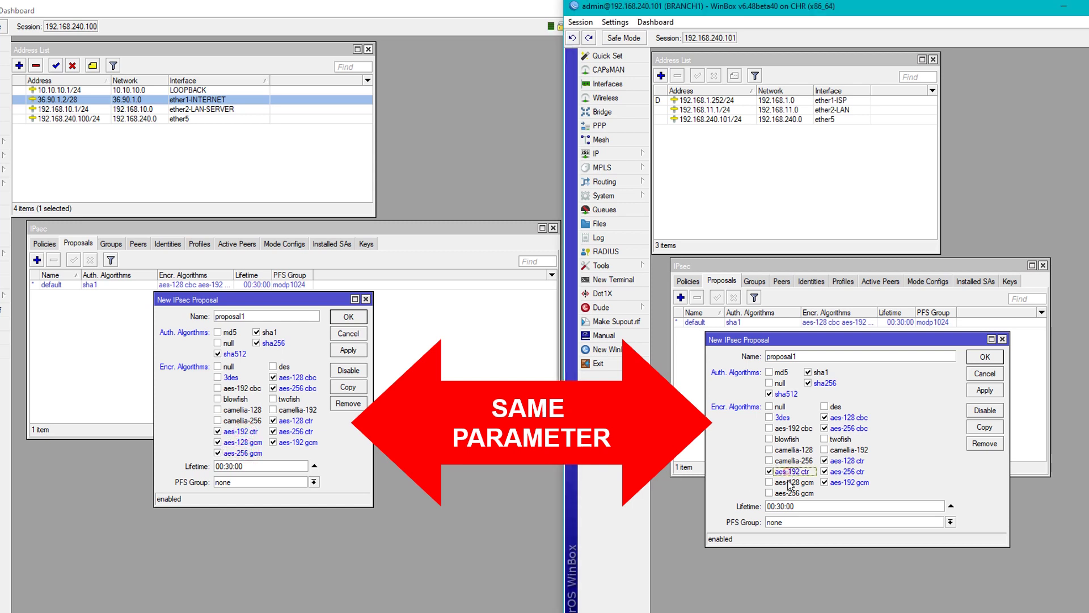
click(794, 481)
click(795, 493)
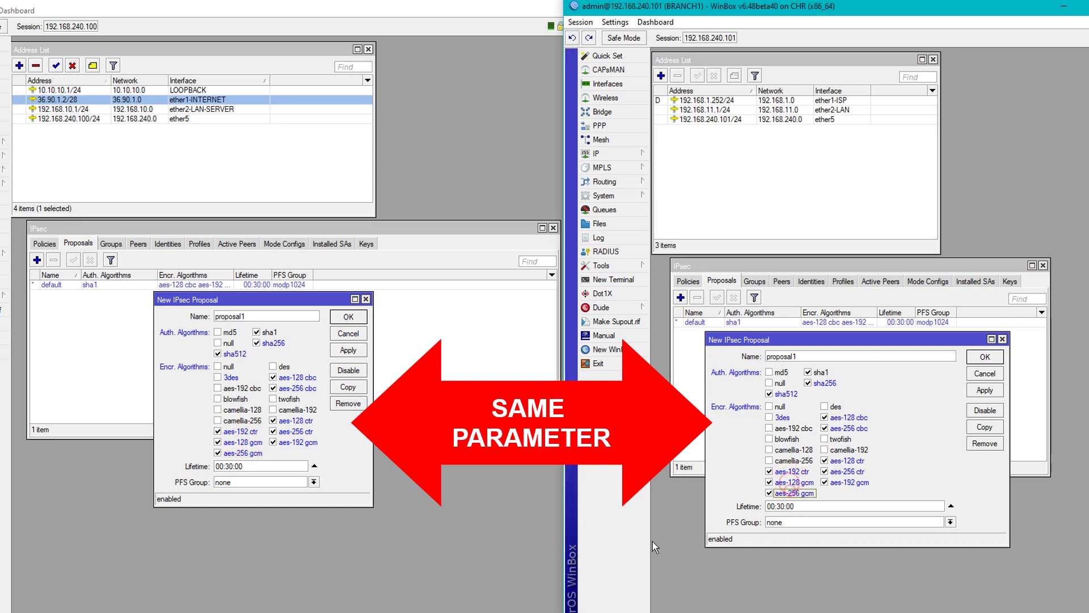
Set the lifetime of both proposals to 08:00:00.
click(228, 462)
key(BackSpace)
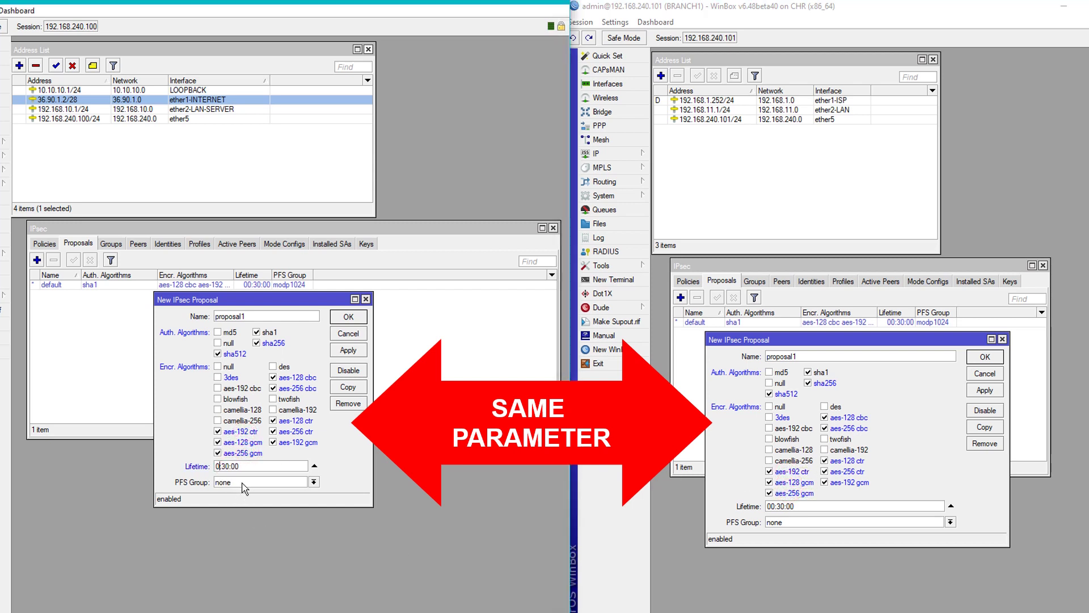
text(8)
key(BackSpace)
click(776, 506)
key(BackSpace)
text(8:)
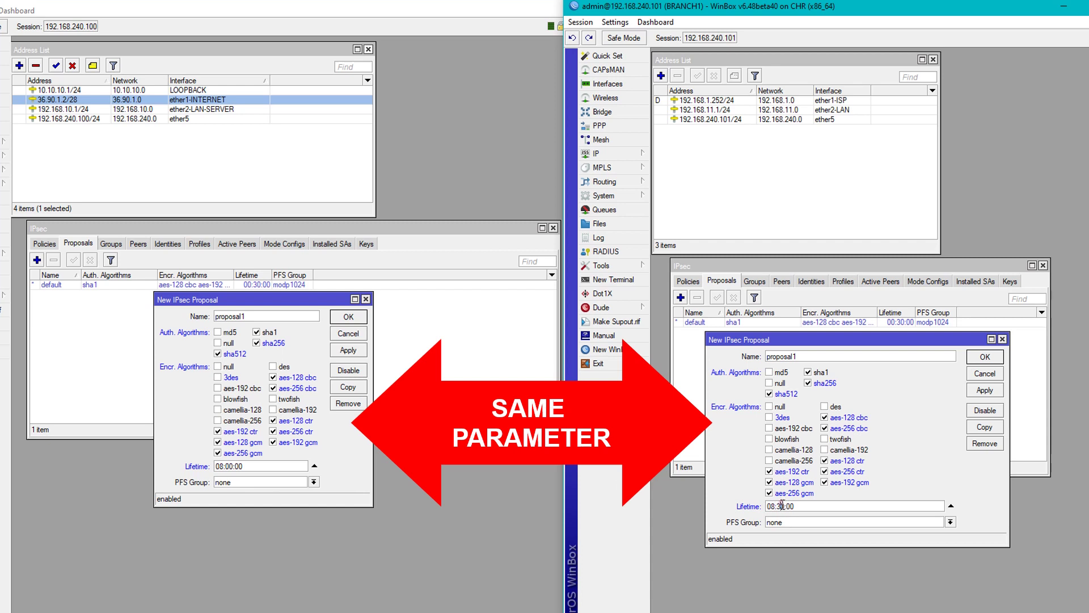
text(0)
Apply and close proposal1 on both routers.
click(348, 350)
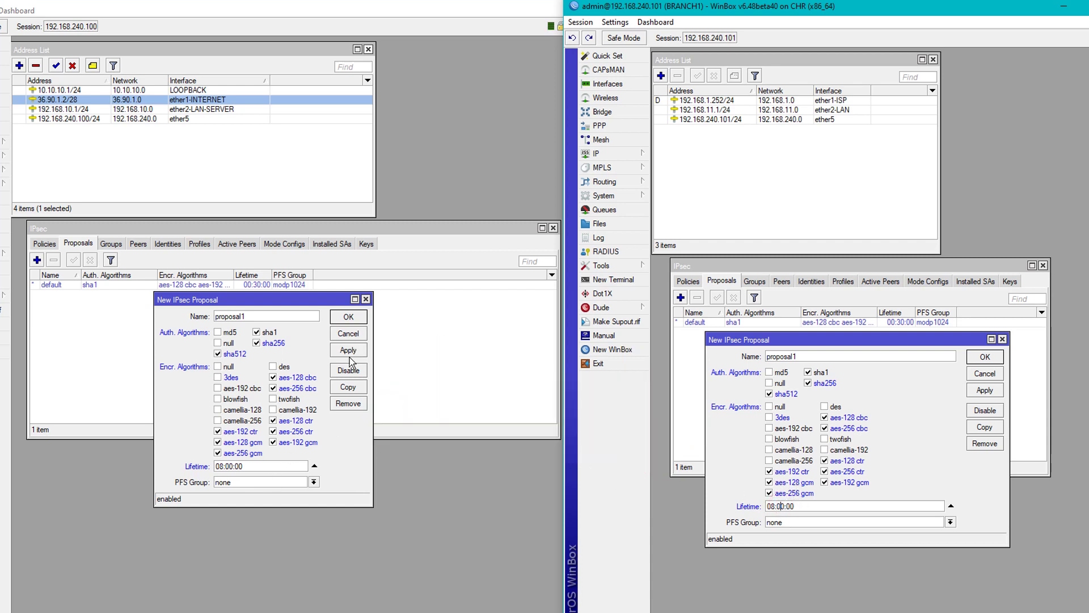
click(985, 389)
click(985, 357)
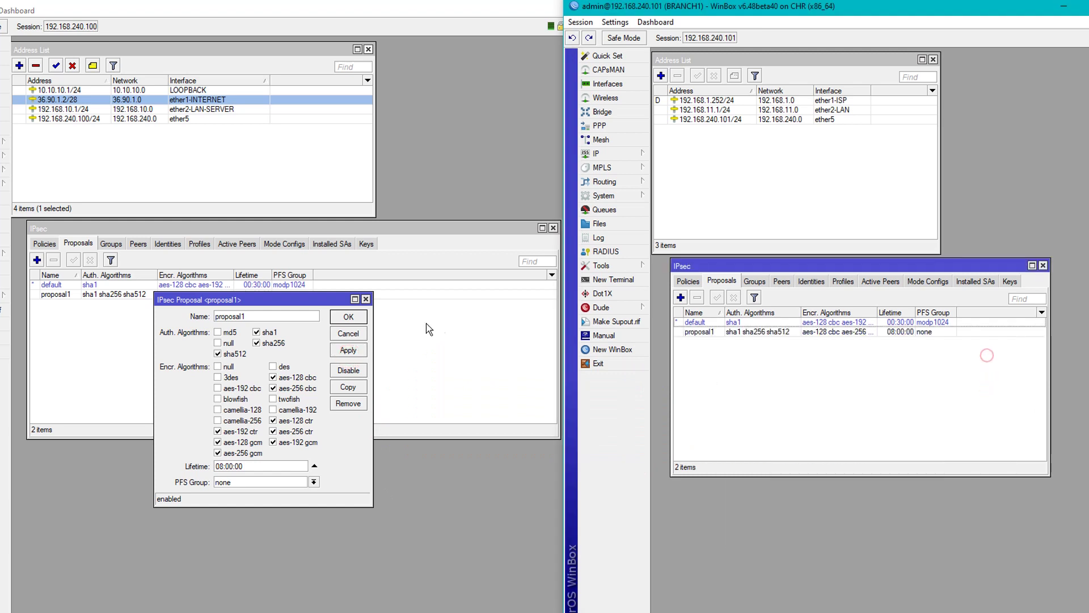
click(349, 316)
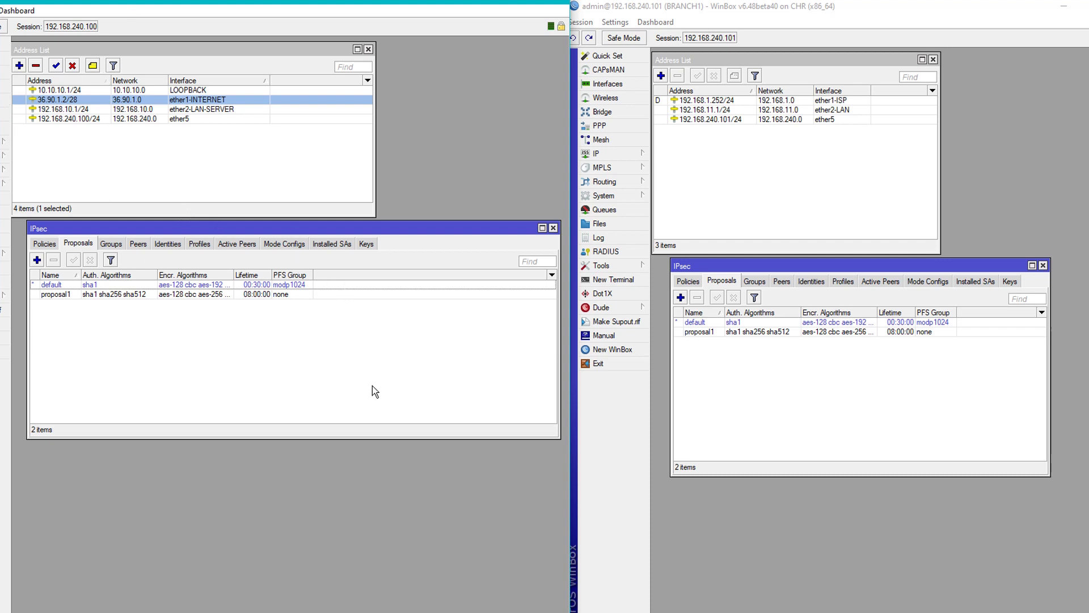
click(830, 63)
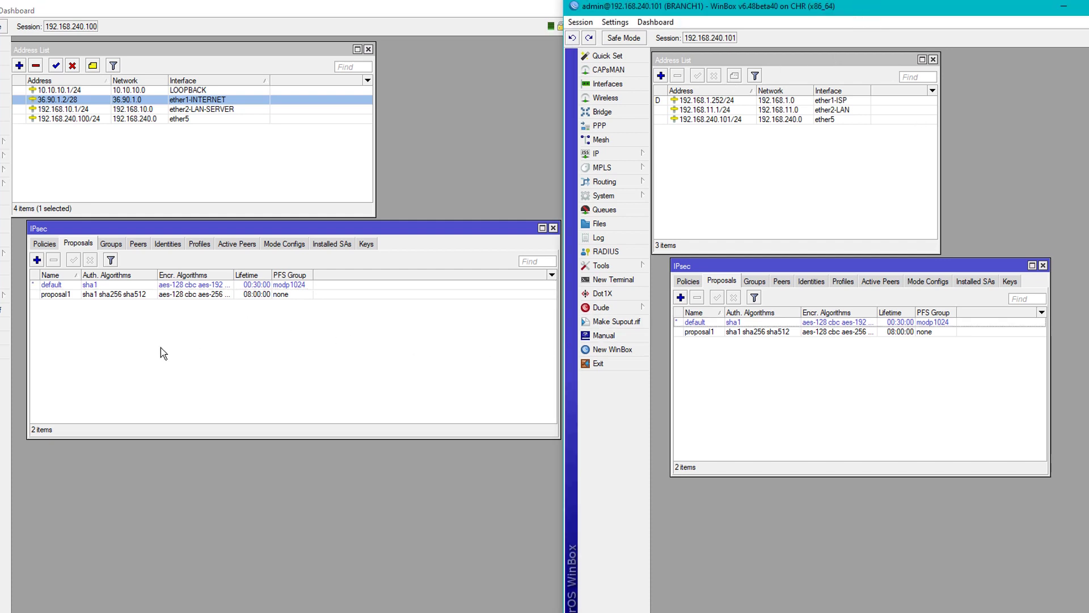
Inspect the existing request-only mode config on both routers, then close it.
click(287, 245)
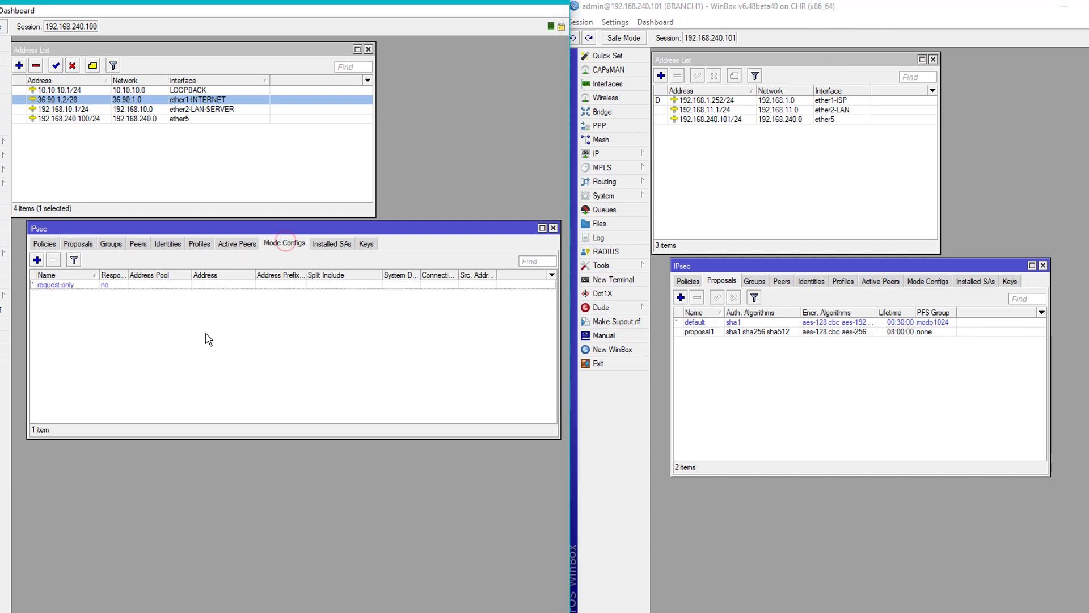
click(914, 280)
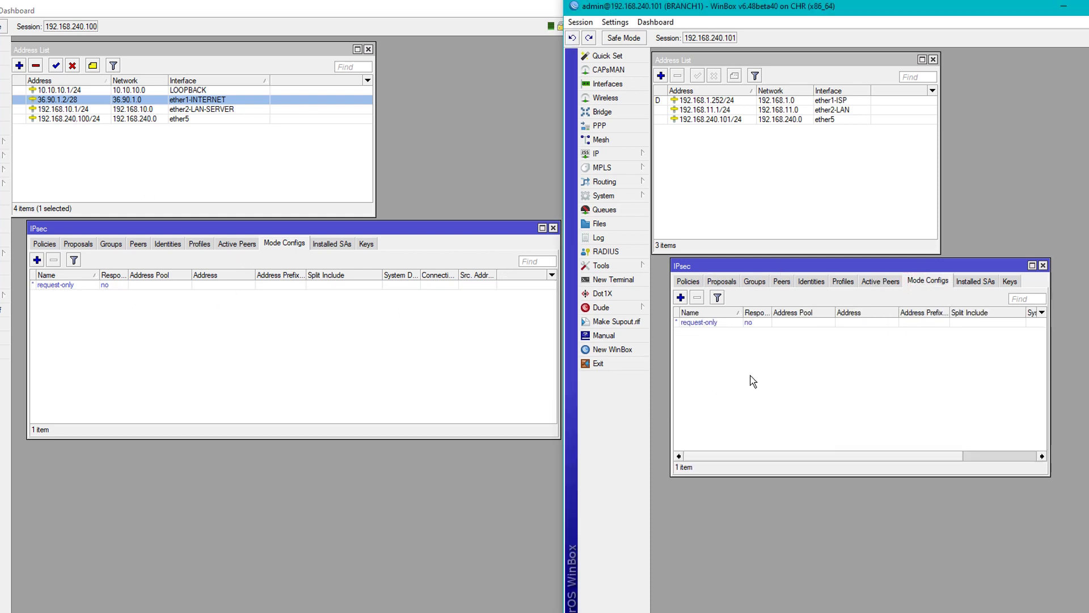
click(92, 284)
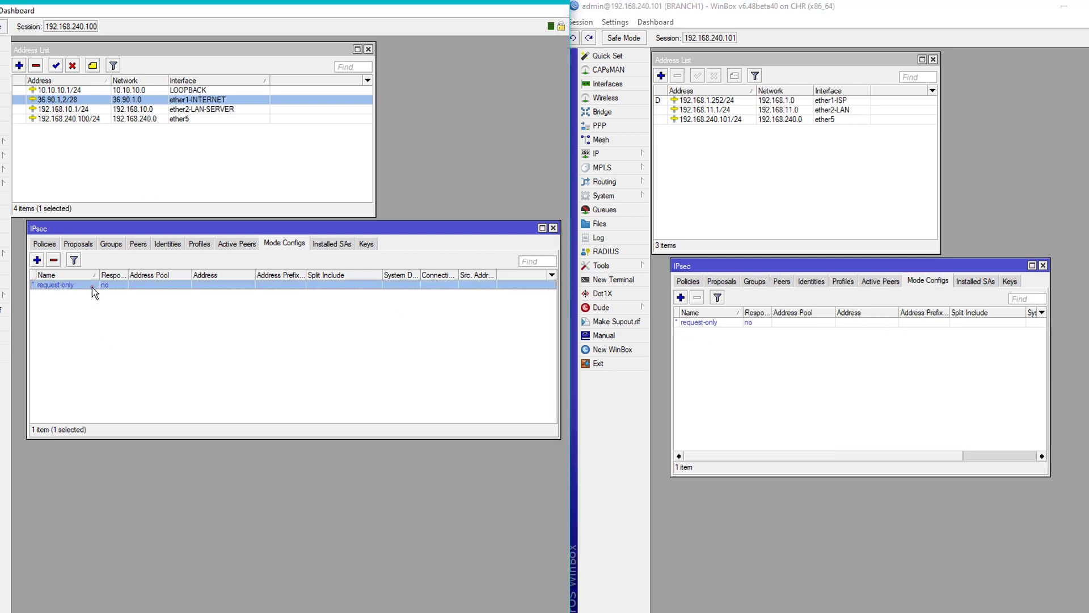
click(707, 322)
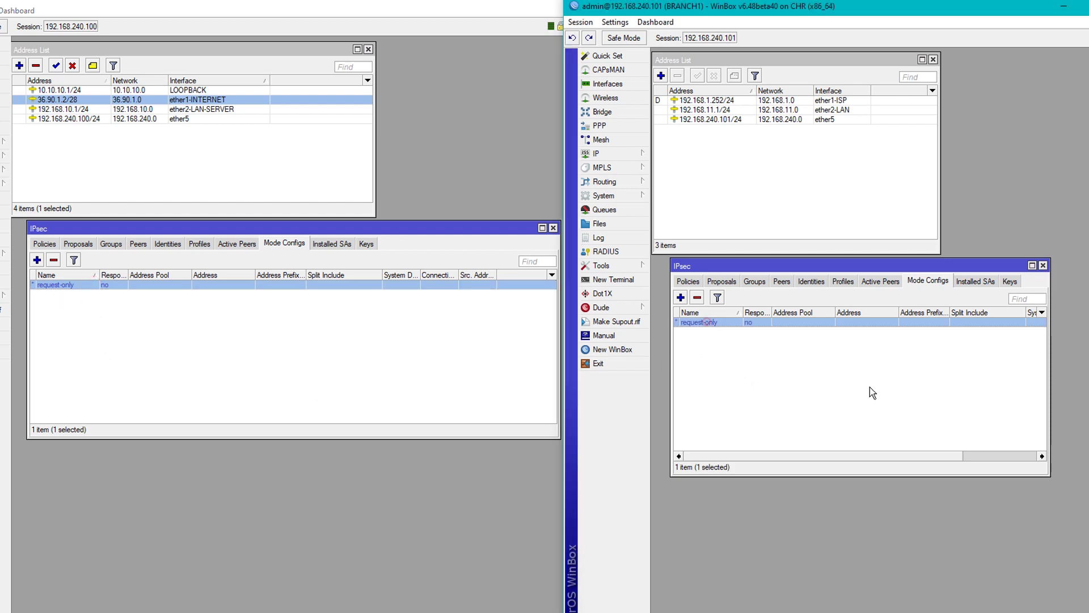
double_click(189, 285)
double_click(798, 322)
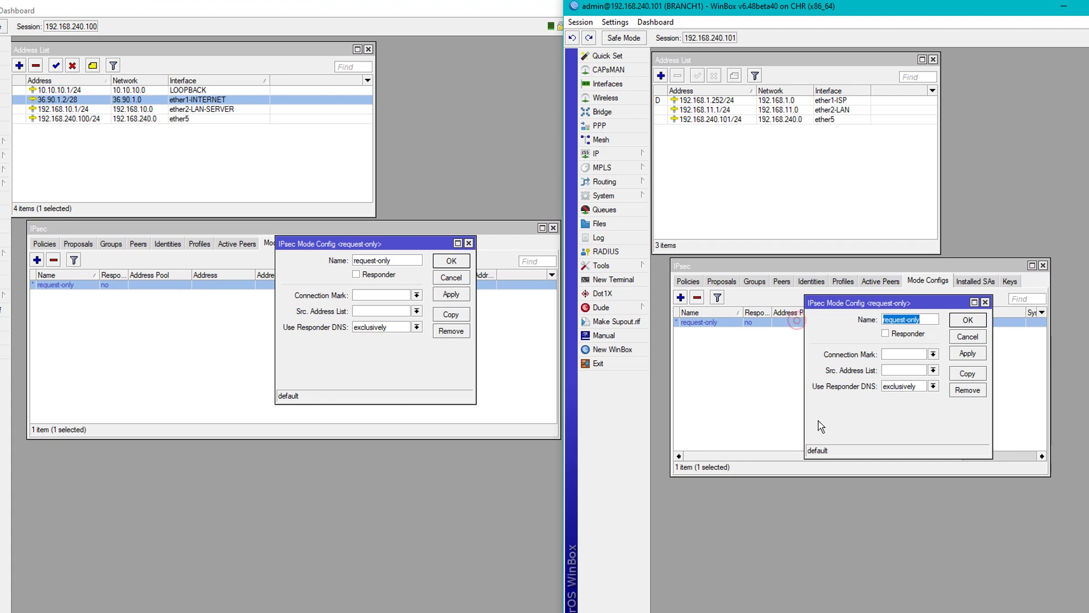
click(985, 303)
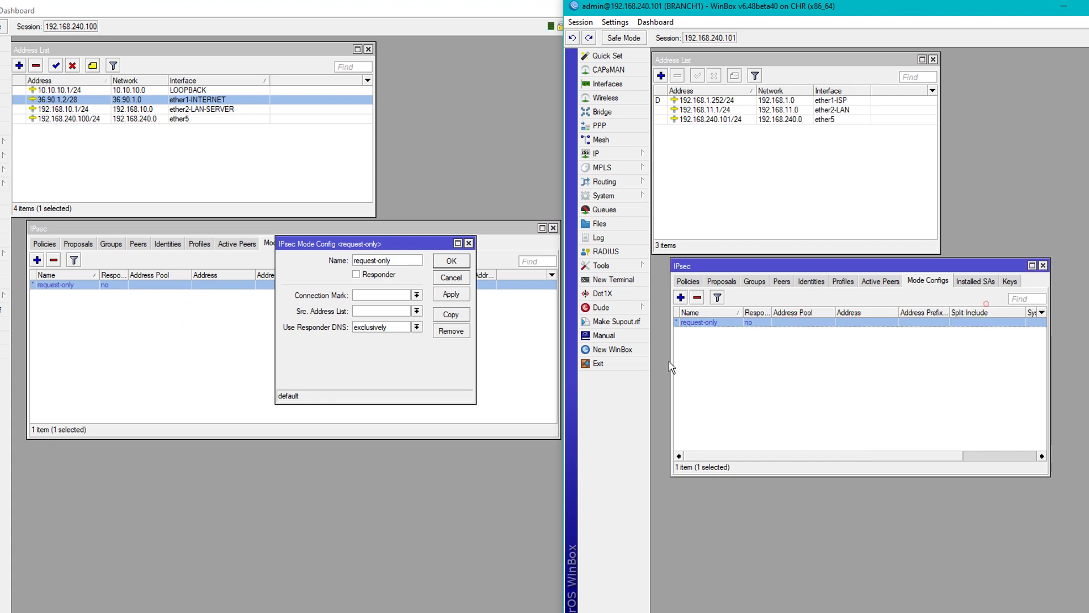
click(469, 245)
click(469, 244)
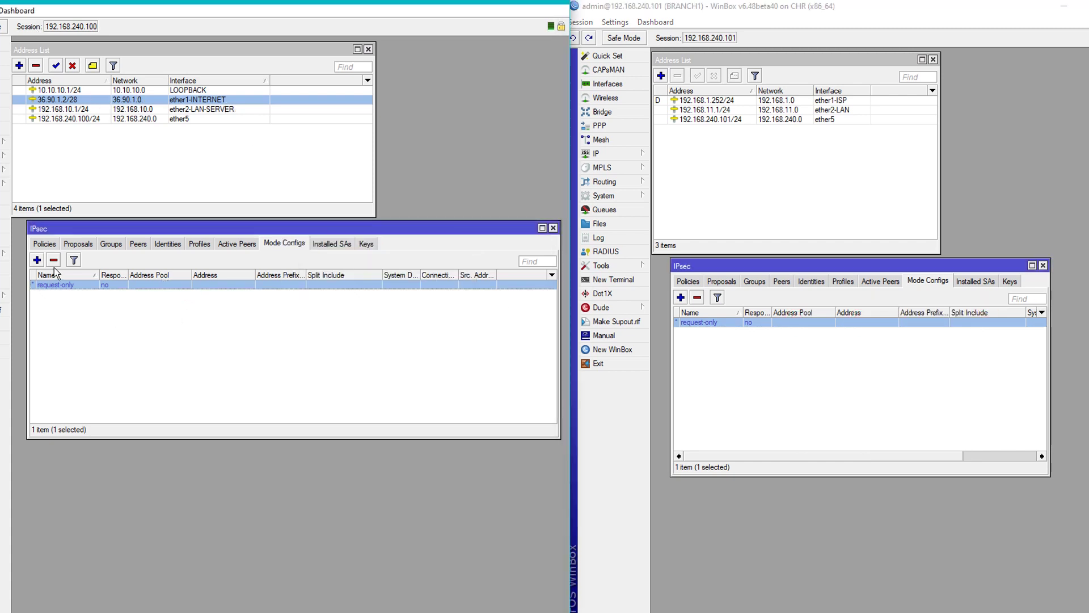
Create a responder mode config on HEADOFFICE assigning address 10.10.10.2.
click(37, 260)
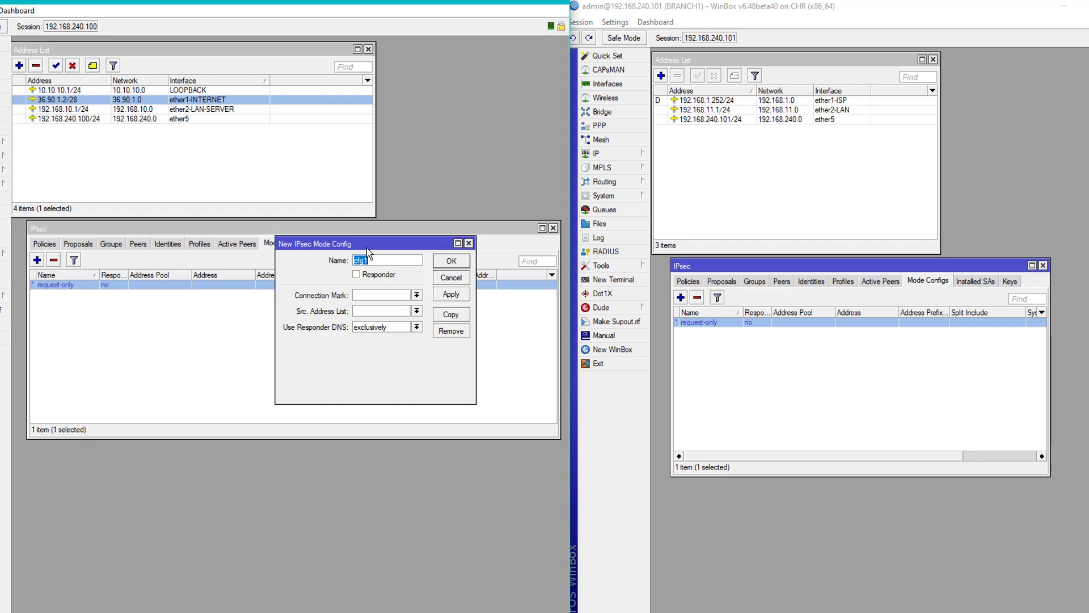
drag(365, 242, 327, 327)
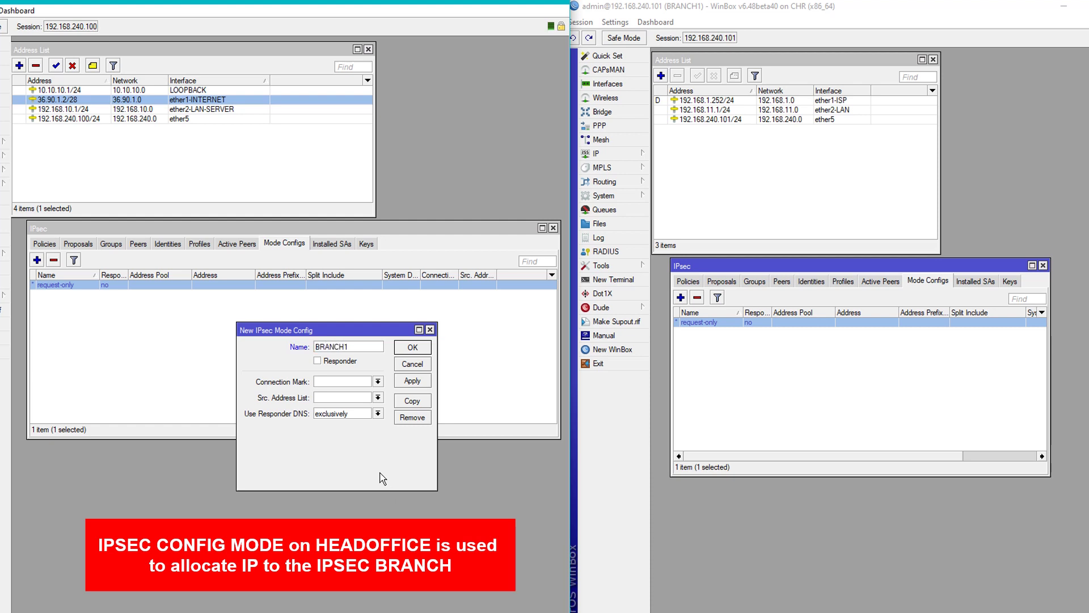
click(318, 362)
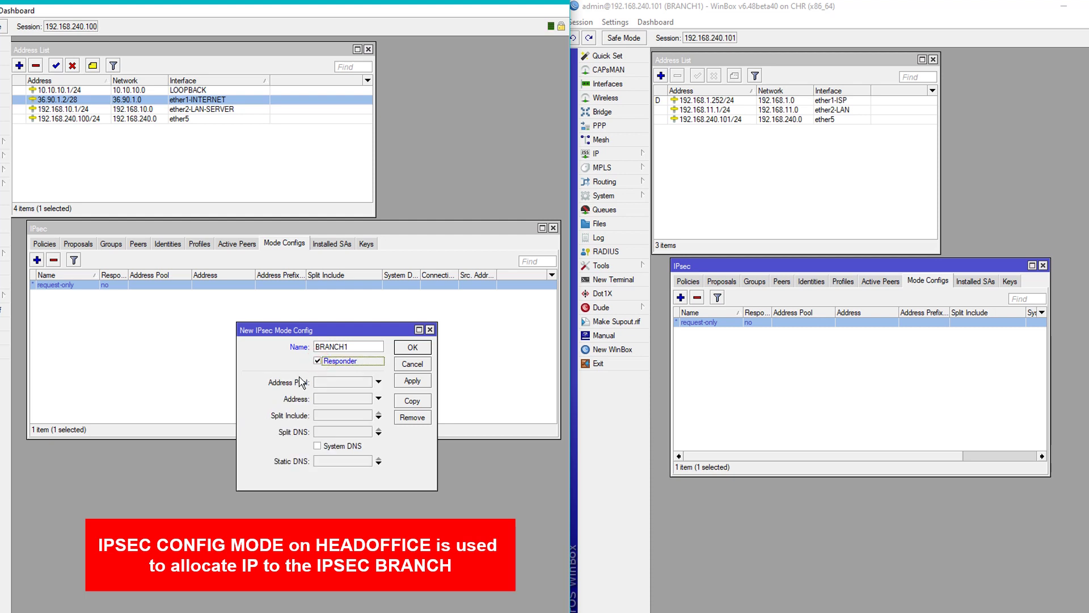
click(335, 400)
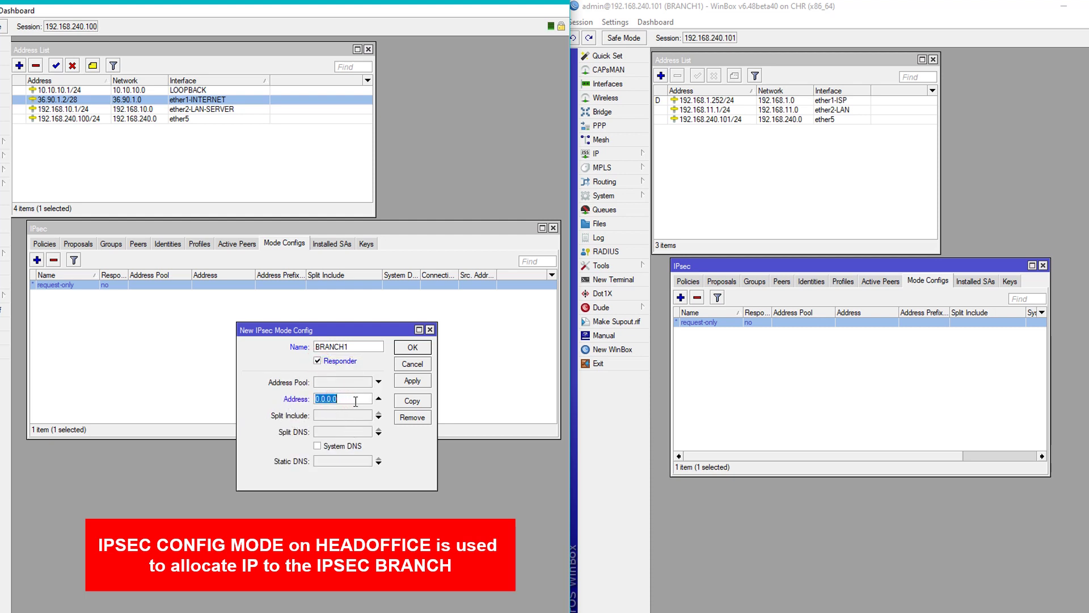
click(95, 89)
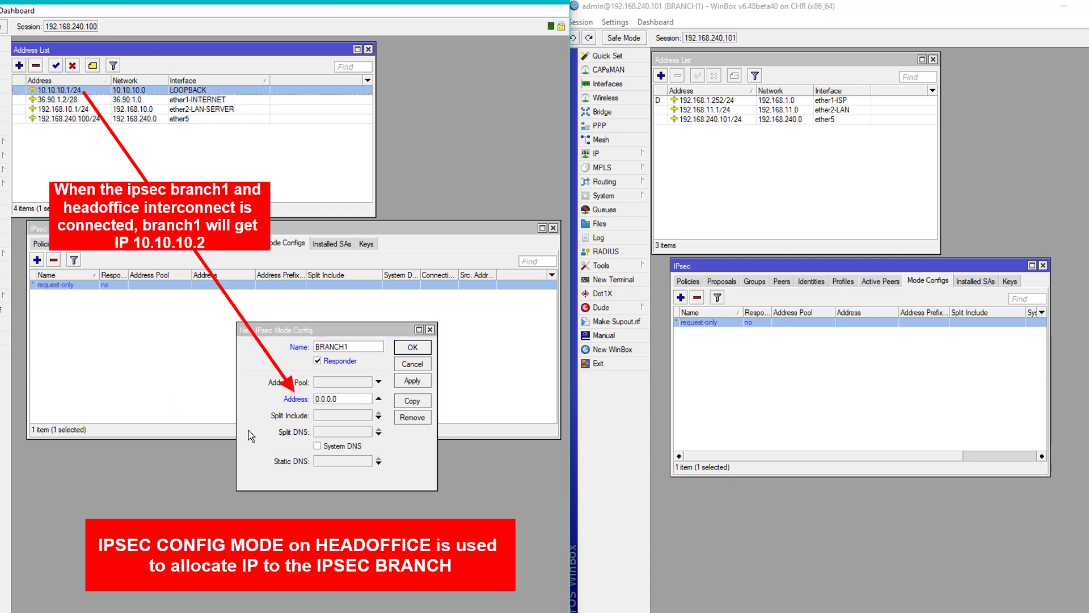
click(344, 402)
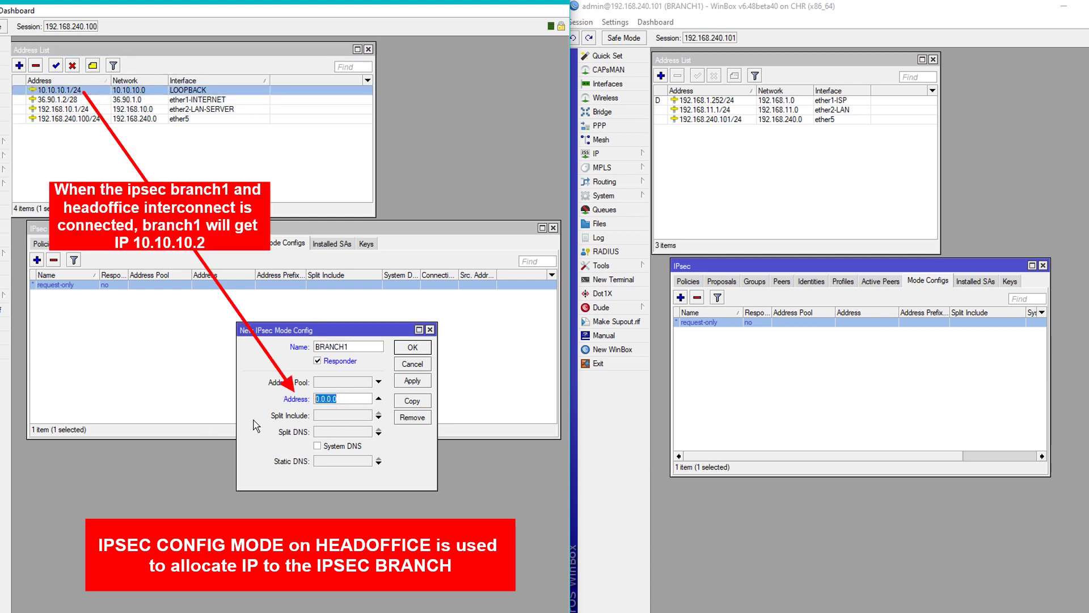
text(10)
double_click(357, 400)
click(357, 400)
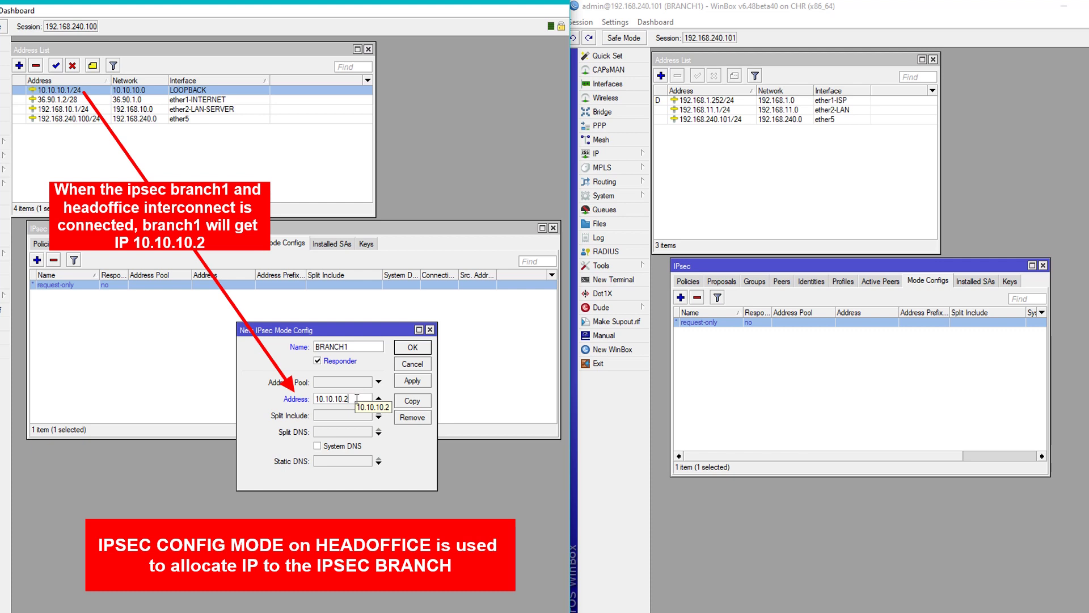
Set split include 0.0.0.0/0 and save the BRANCH1 mode config.
click(341, 414)
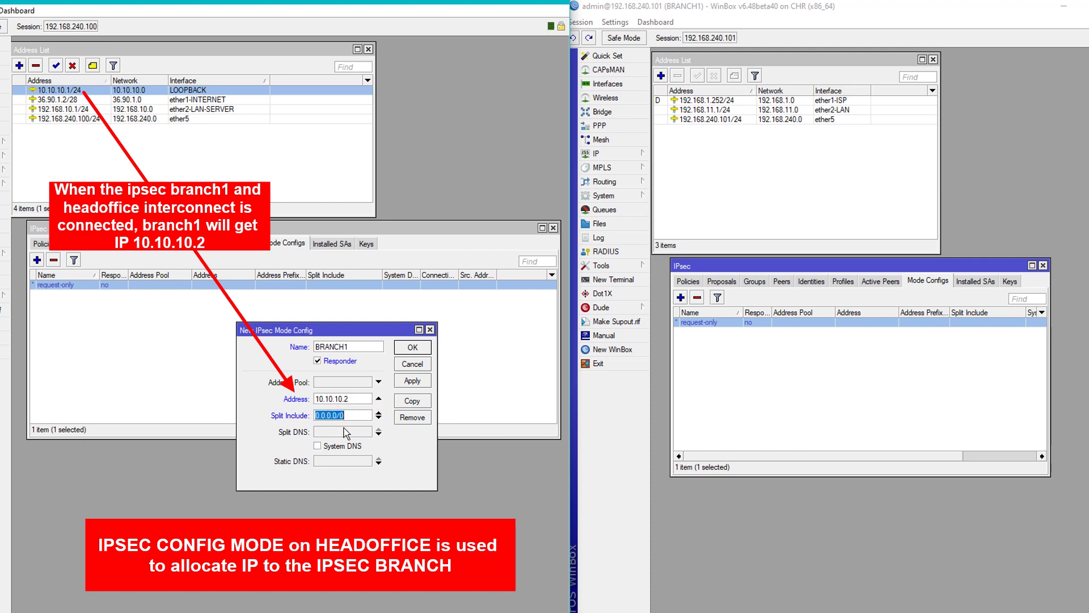
click(362, 418)
drag(314, 416, 345, 415)
click(347, 416)
click(415, 381)
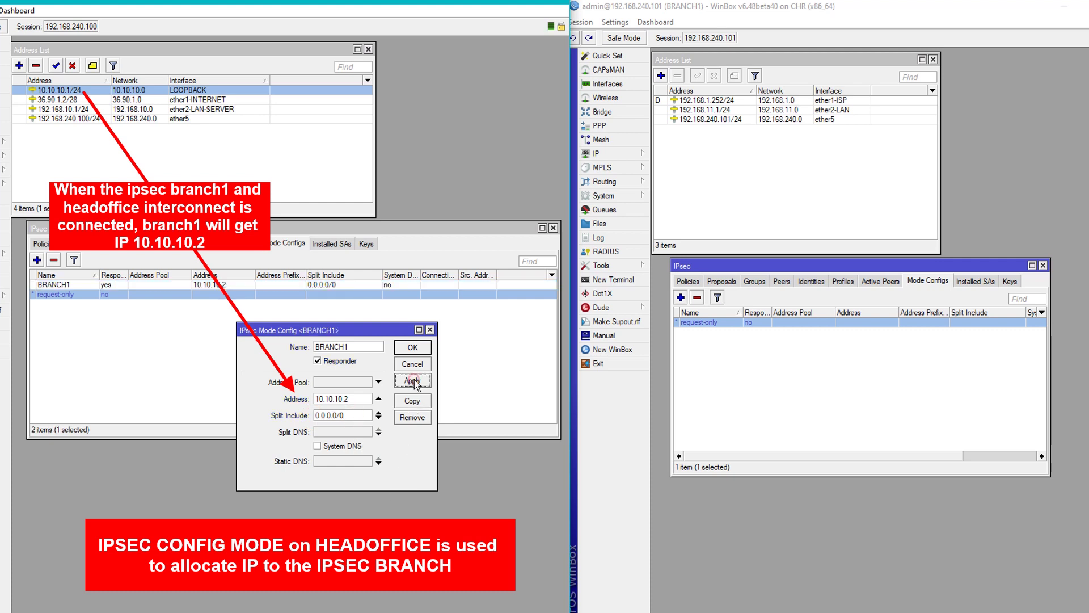
click(413, 347)
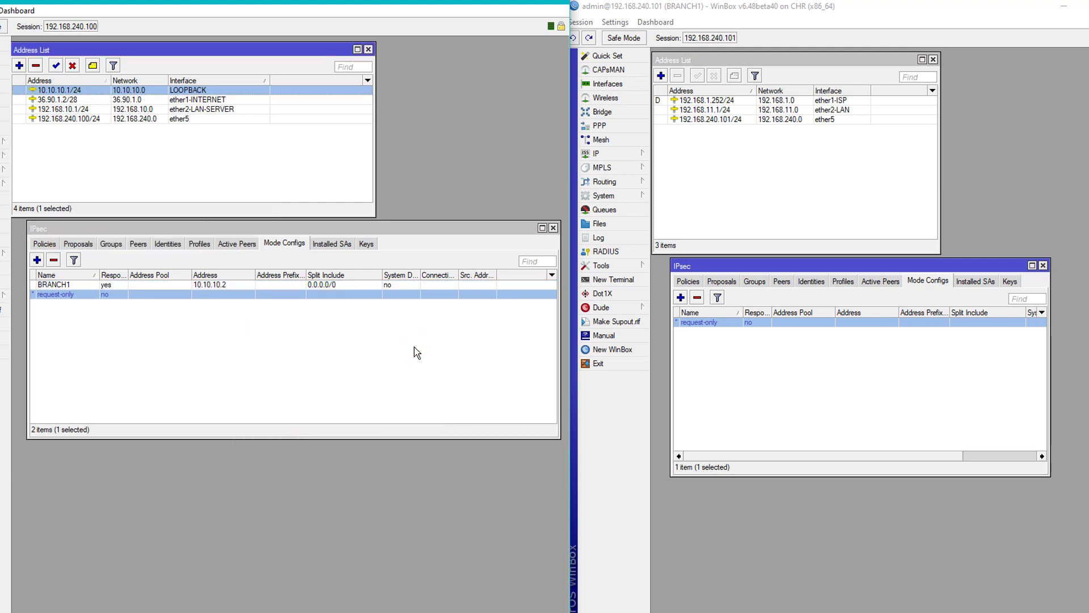
Start new IPsec peers on both routers and name each HEADOFFICE.
click(138, 243)
click(782, 280)
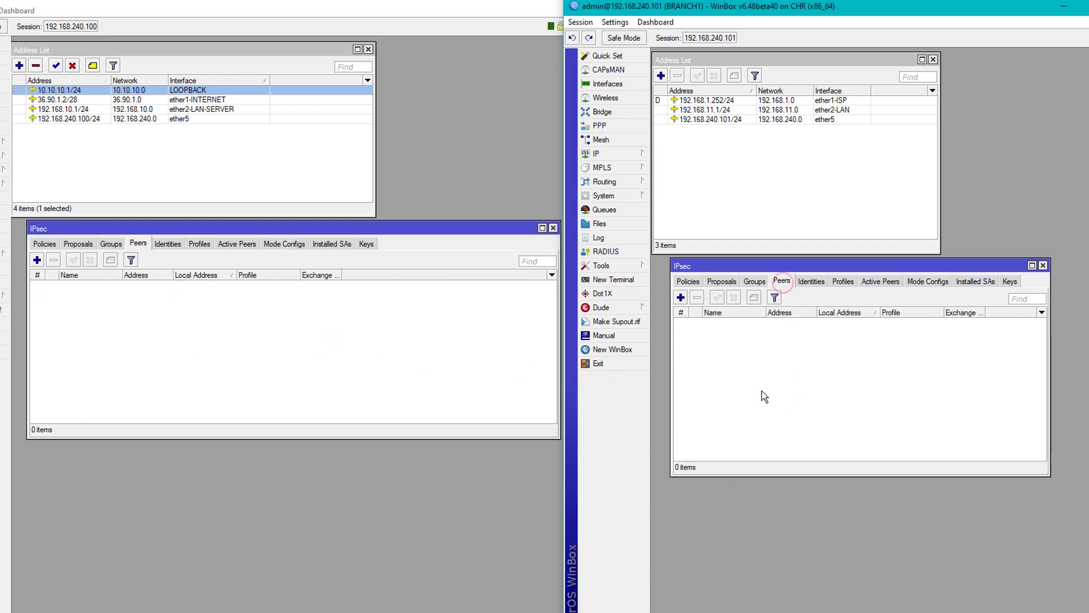
click(37, 260)
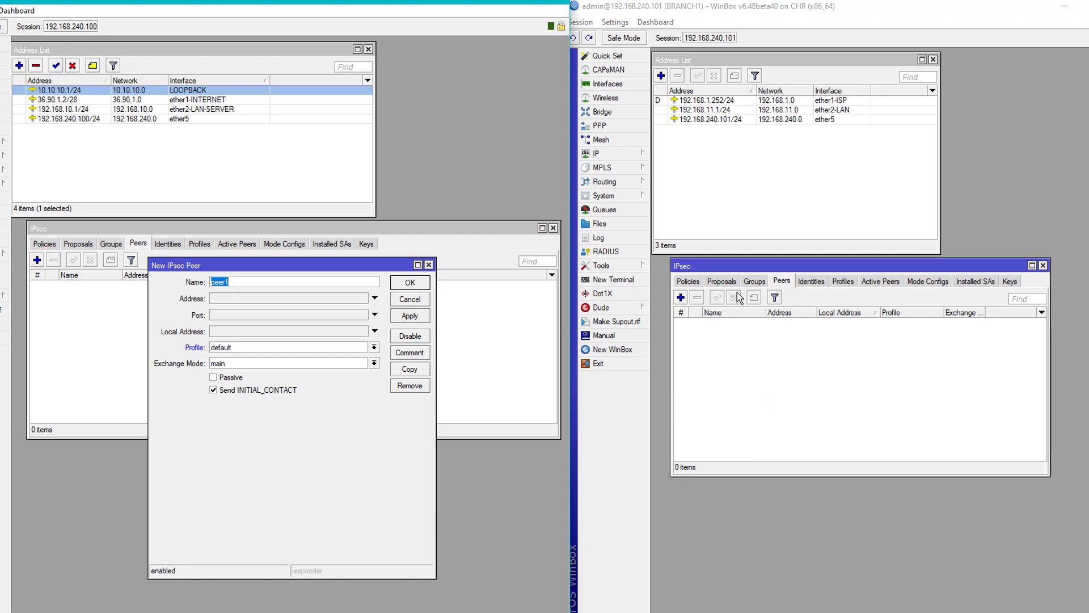
click(680, 297)
drag(826, 200, 866, 329)
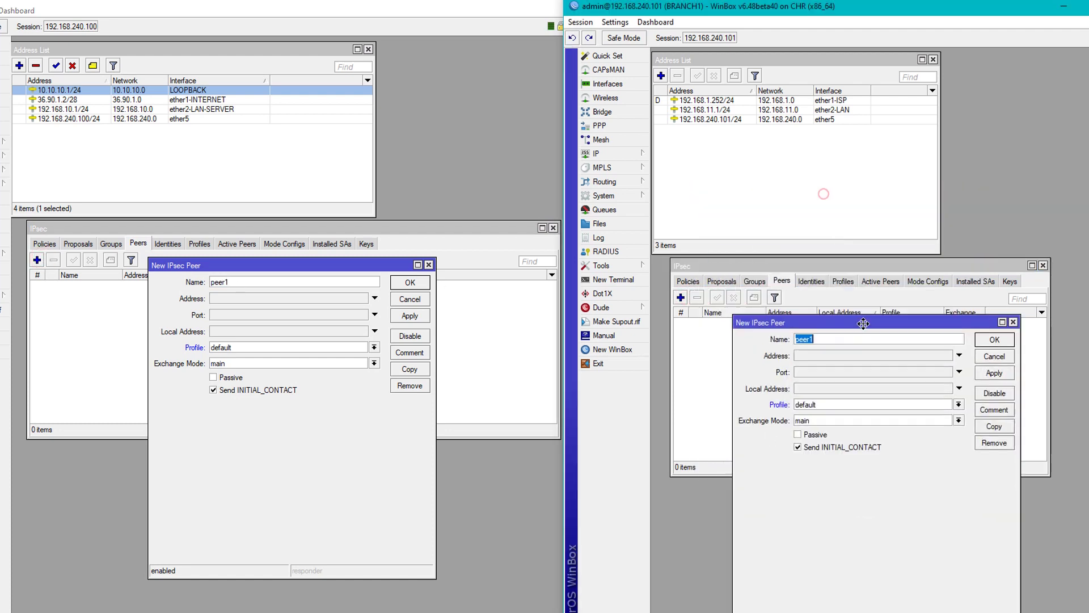
drag(253, 265, 243, 307)
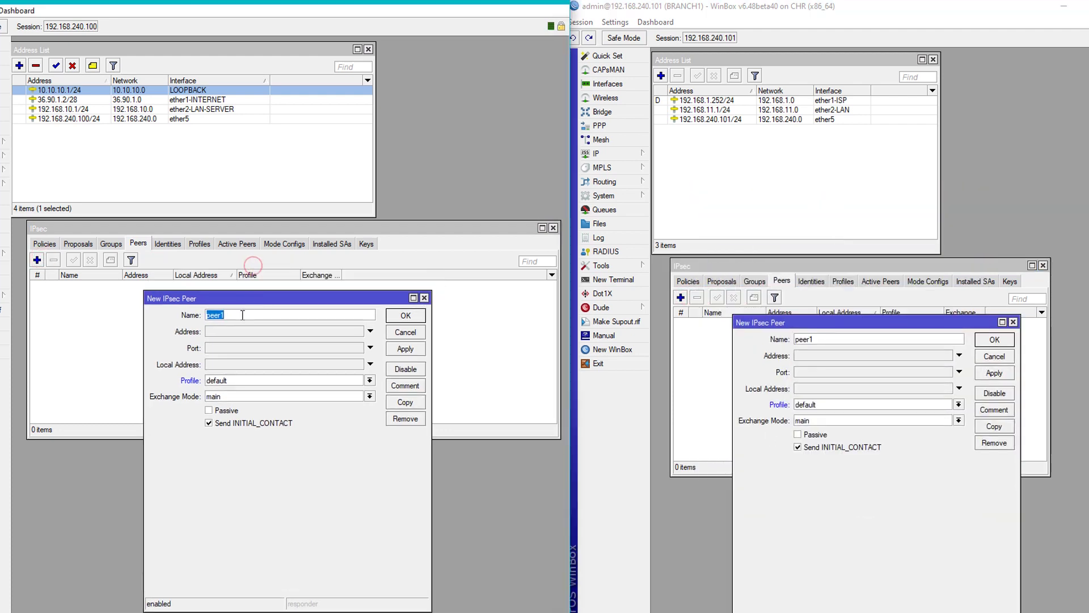
text(HEADOFFICE)
double_click(827, 338)
text(HEADOF)
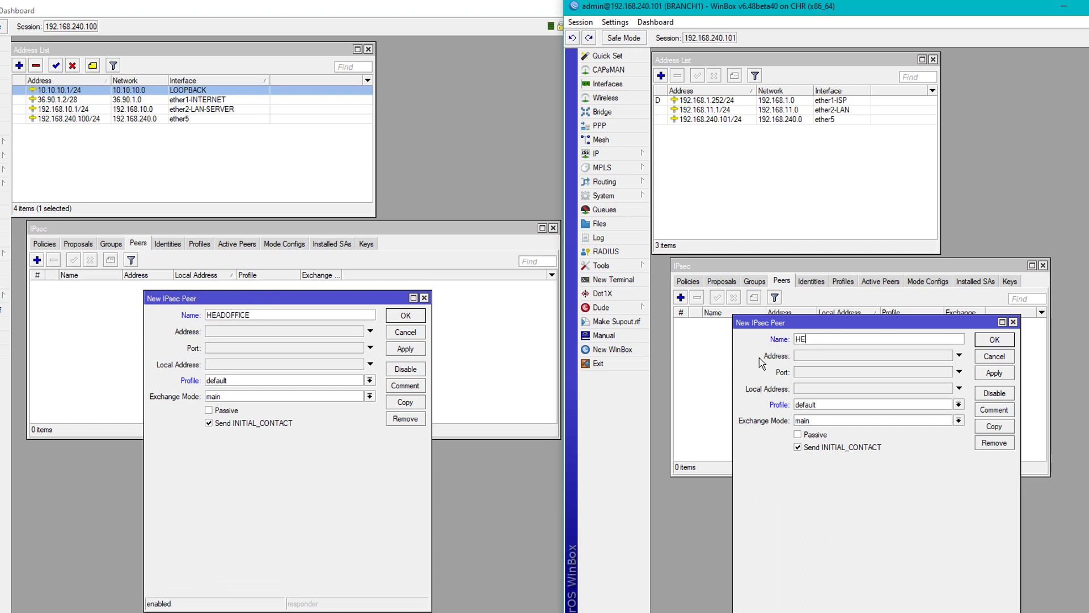
text(FICE)
Leave HEADOFFICE's peer remote address unset and set local address 36.90.1.2.
click(259, 332)
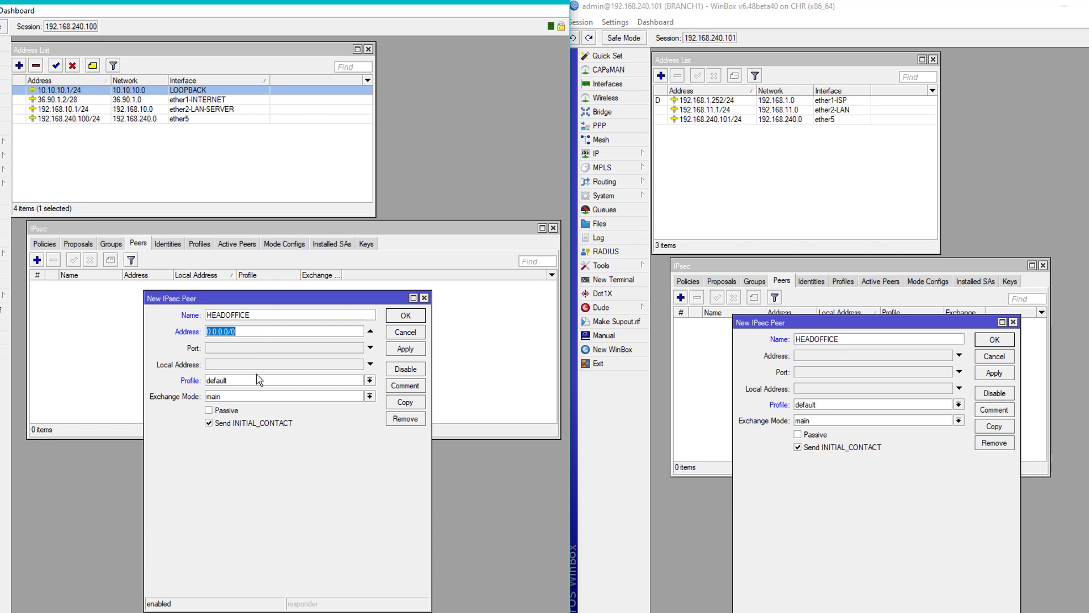
click(370, 330)
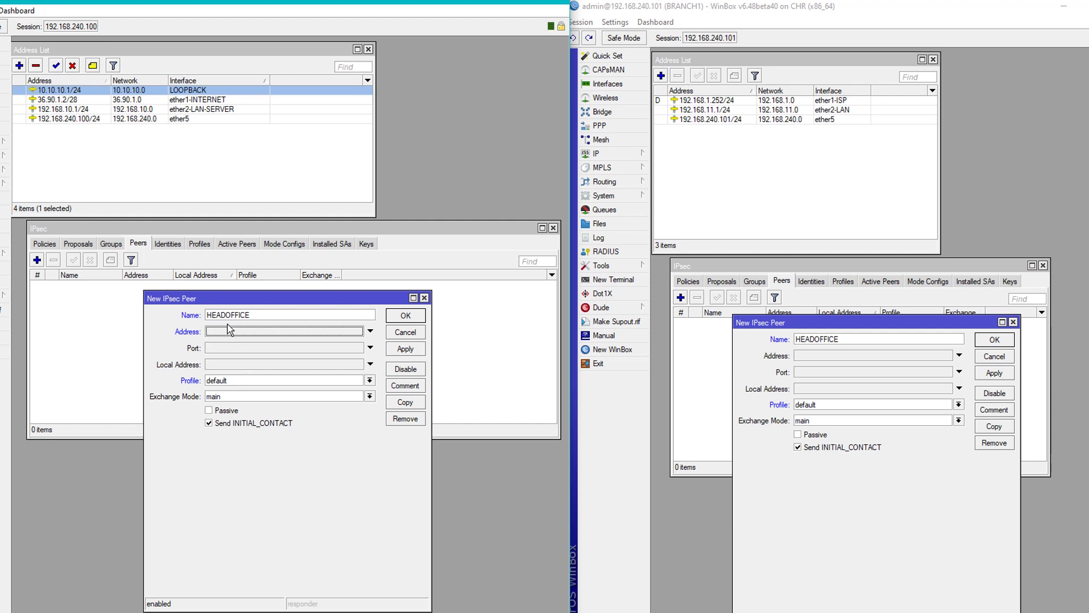
click(222, 367)
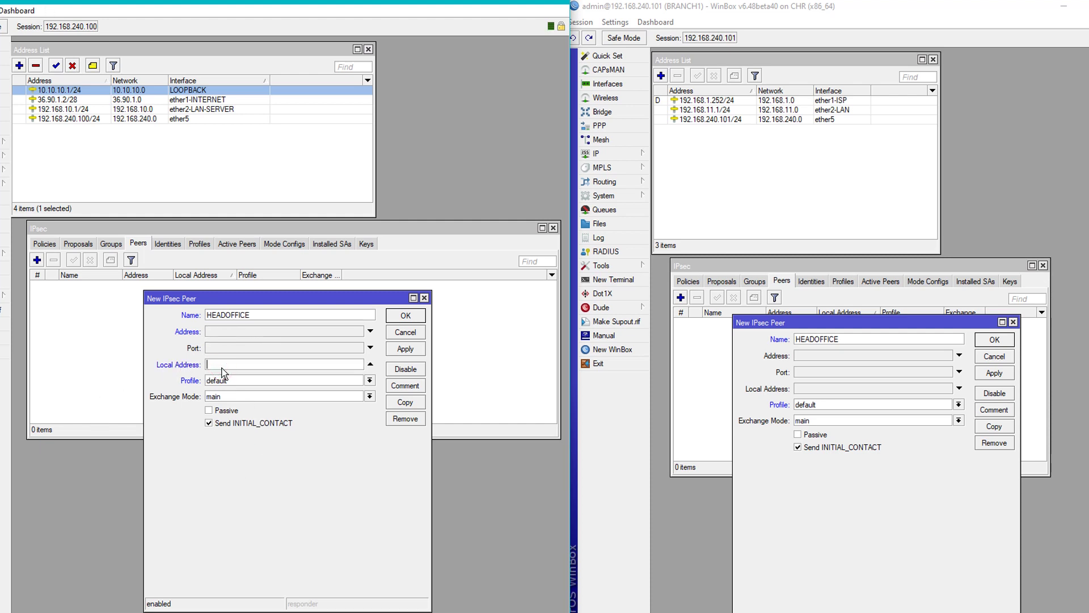
click(80, 100)
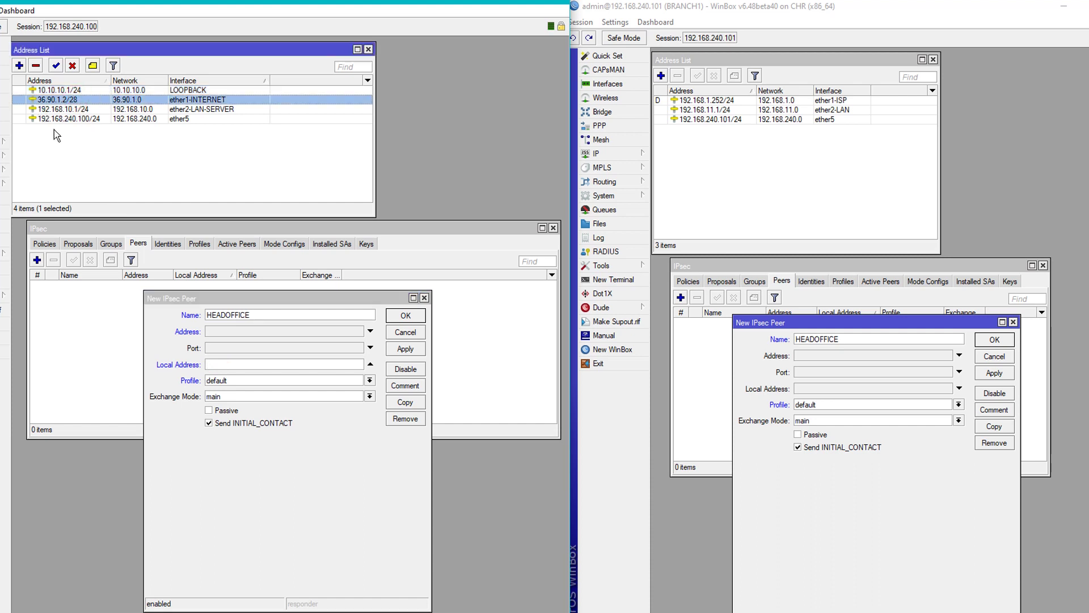
click(262, 365)
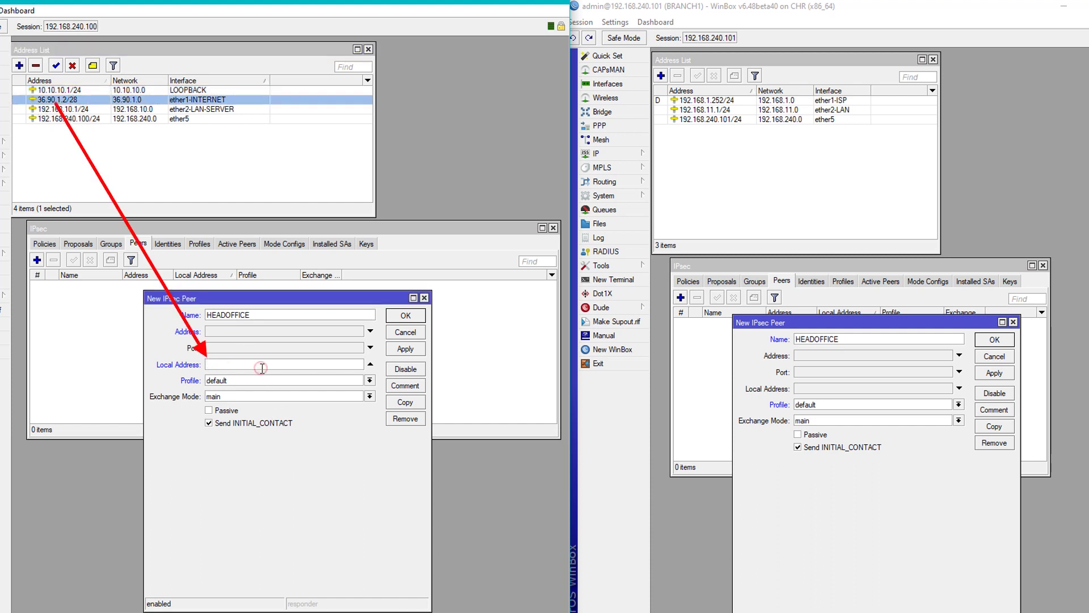
text(36.90.1.2)
Assign profile1 to HEADOFFICE's peer.
click(267, 379)
click(217, 396)
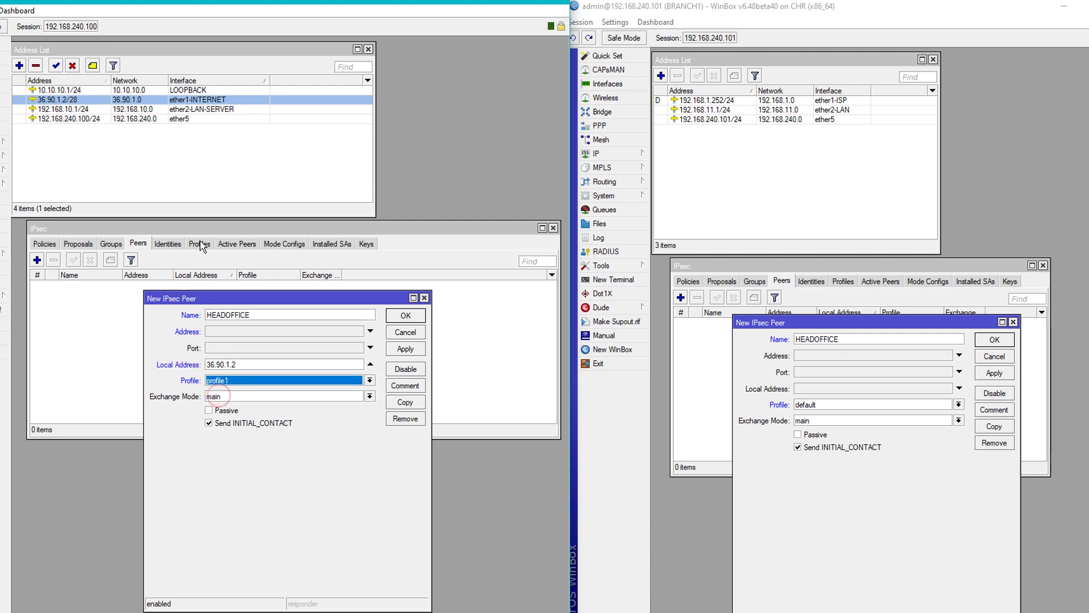
click(199, 244)
click(324, 498)
drag(263, 303, 205, 334)
click(63, 294)
click(214, 527)
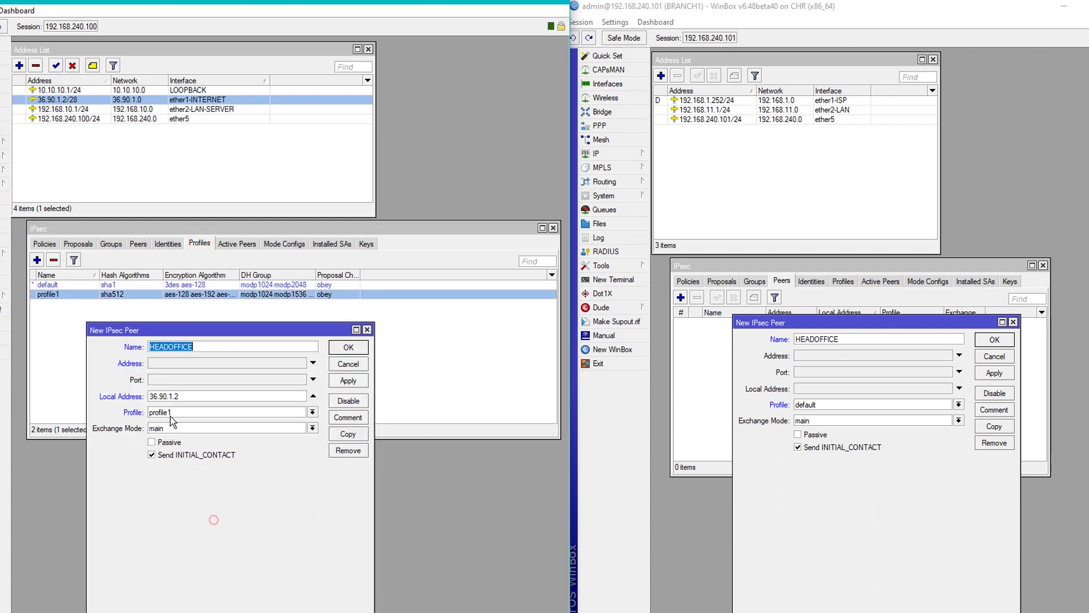
click(176, 413)
click(175, 429)
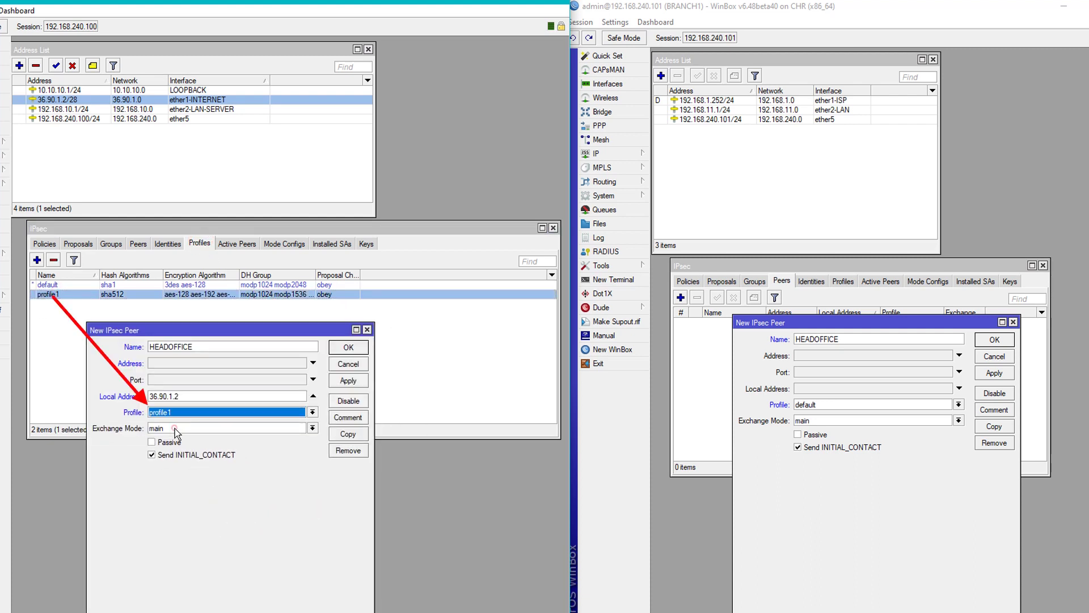
Set exchange mode IKE2, mark the peer passive, and apply it.
click(183, 429)
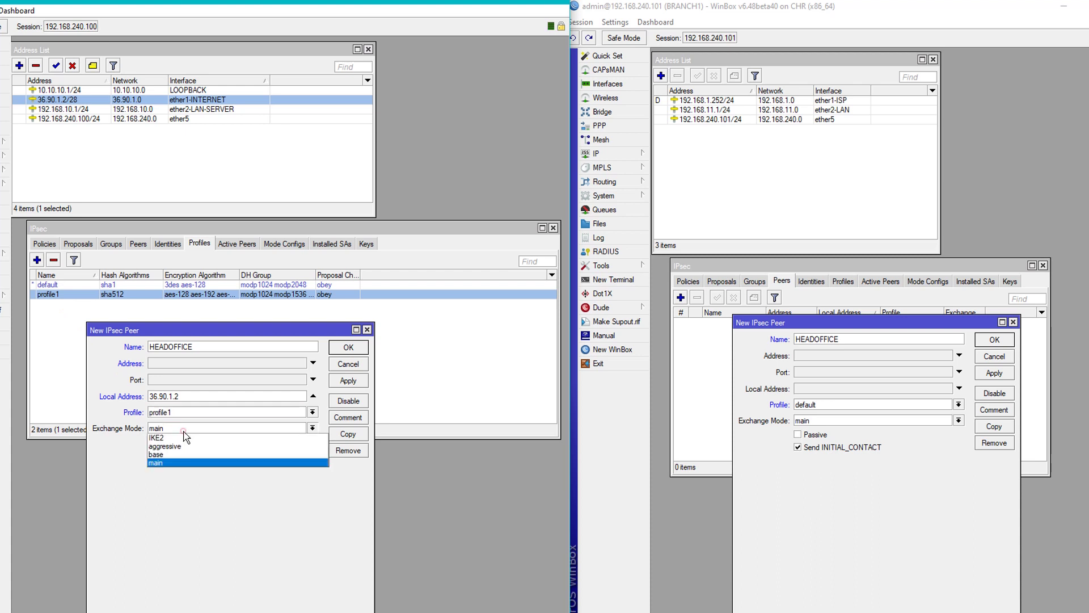
click(159, 439)
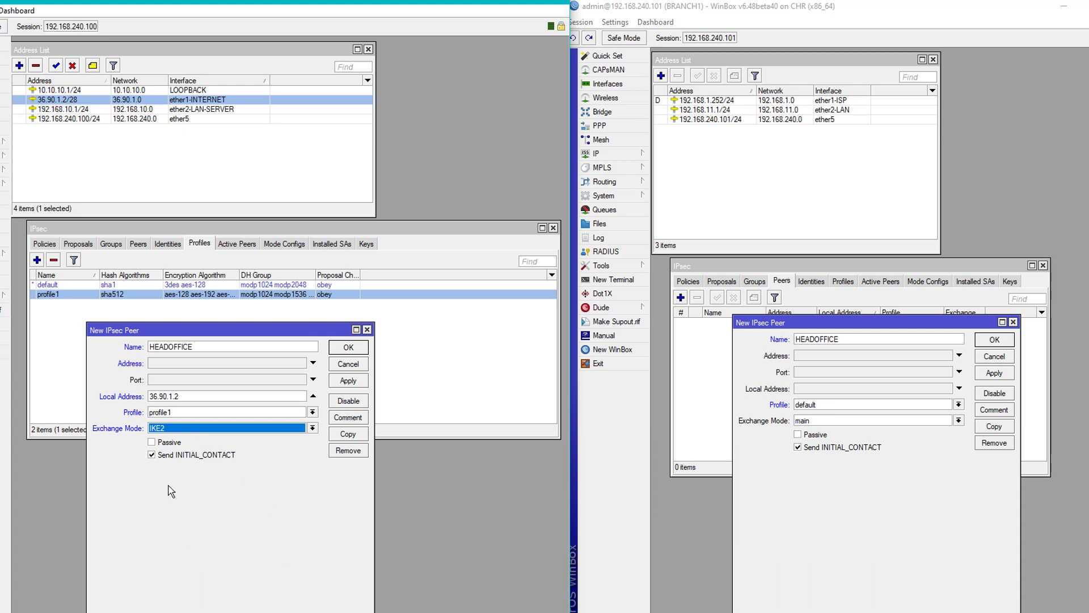
click(159, 444)
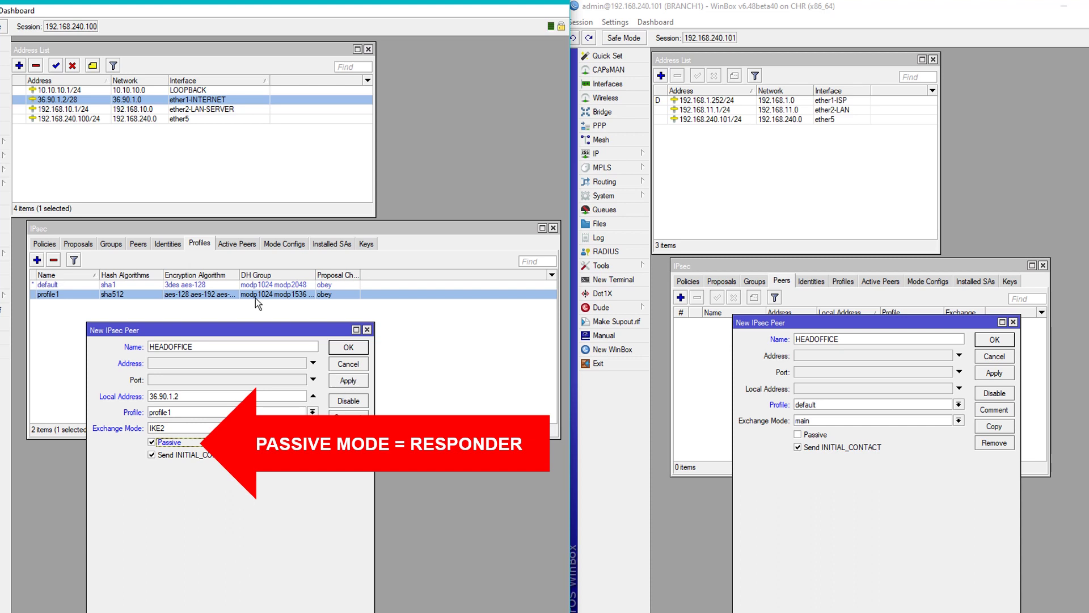
click(145, 245)
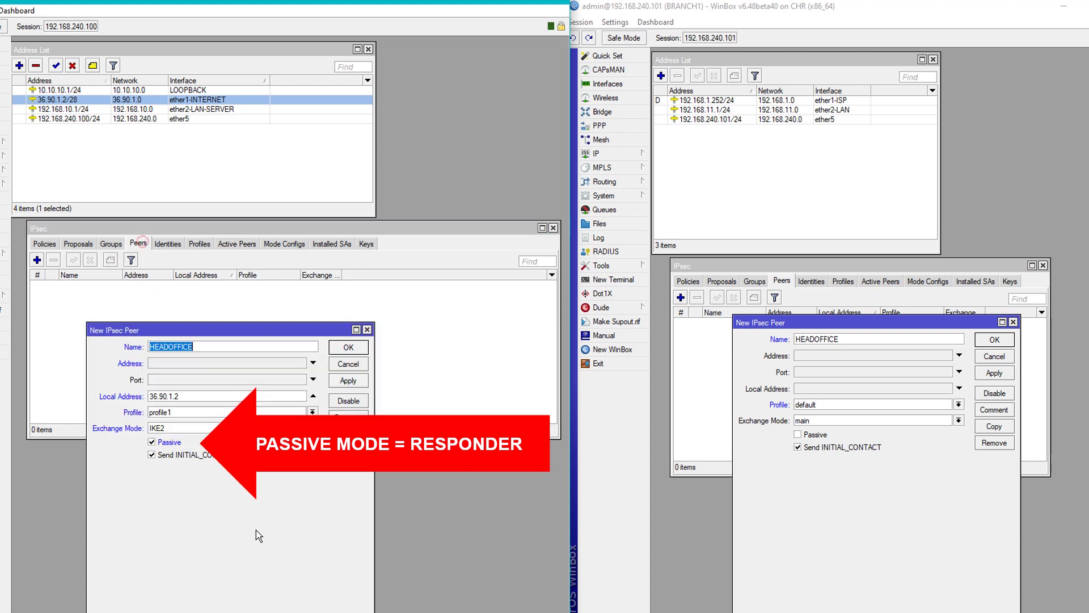
click(348, 386)
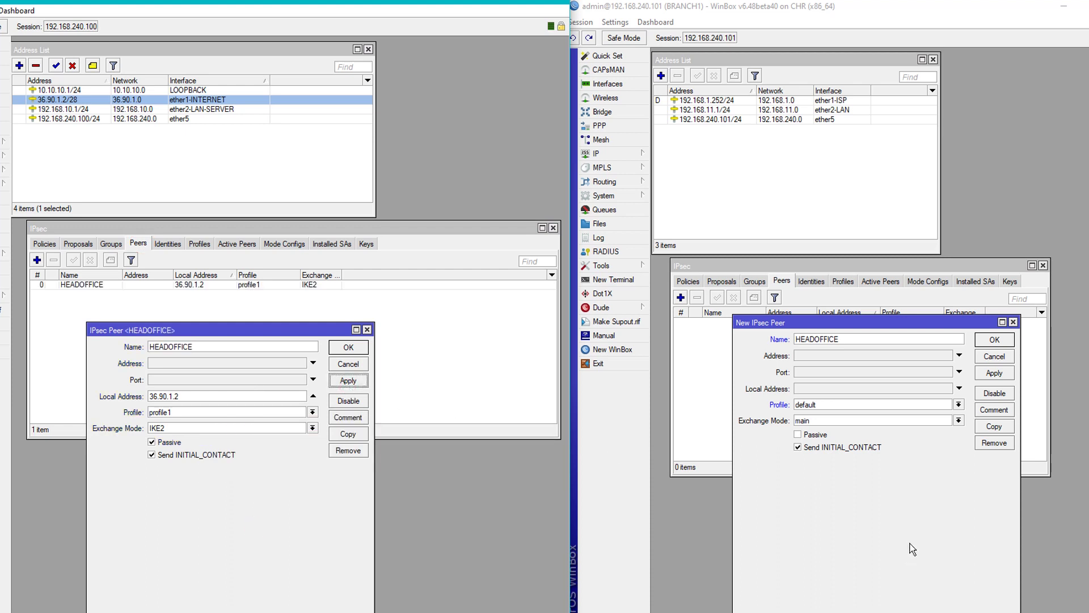
Set BRANCH1's new peer address to 36.90.1.2.
click(757, 15)
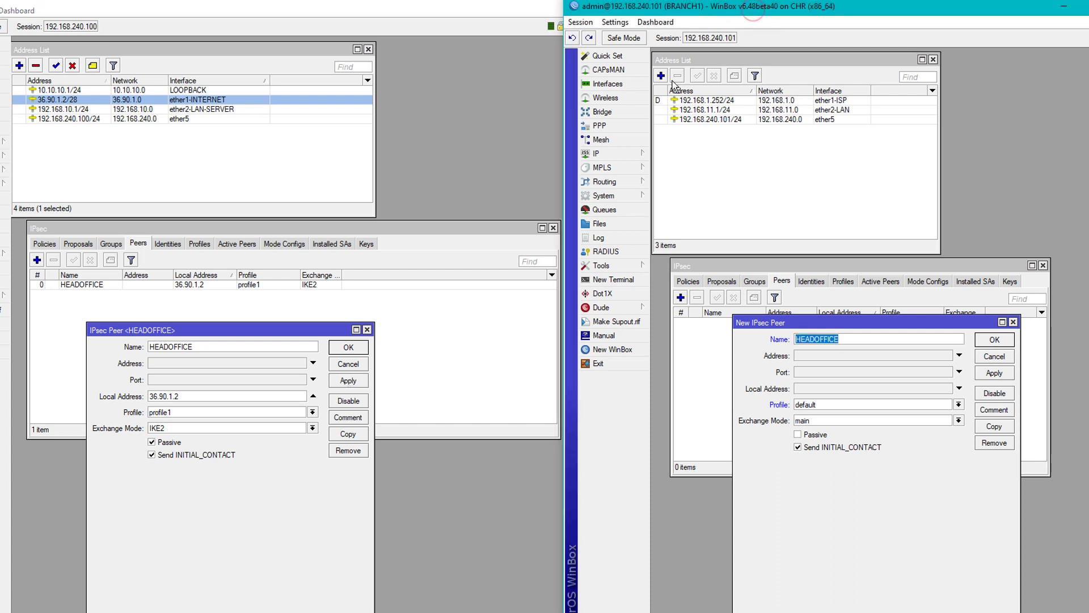
click(829, 357)
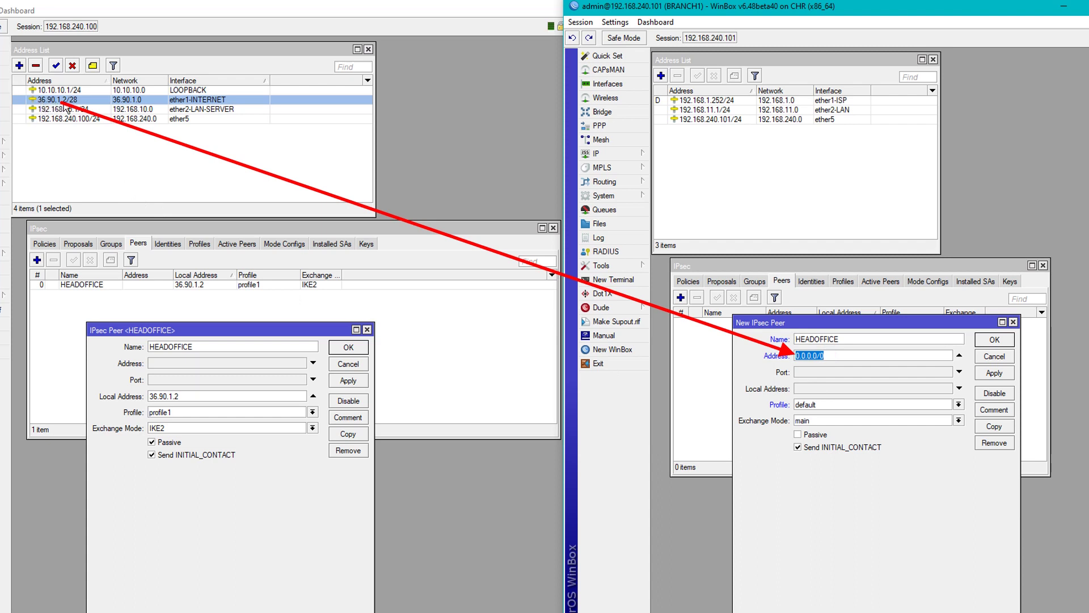
text(36.90.1.2)
Choose profile1 and IKE2 exchange mode for BRANCH1's peer.
click(843, 282)
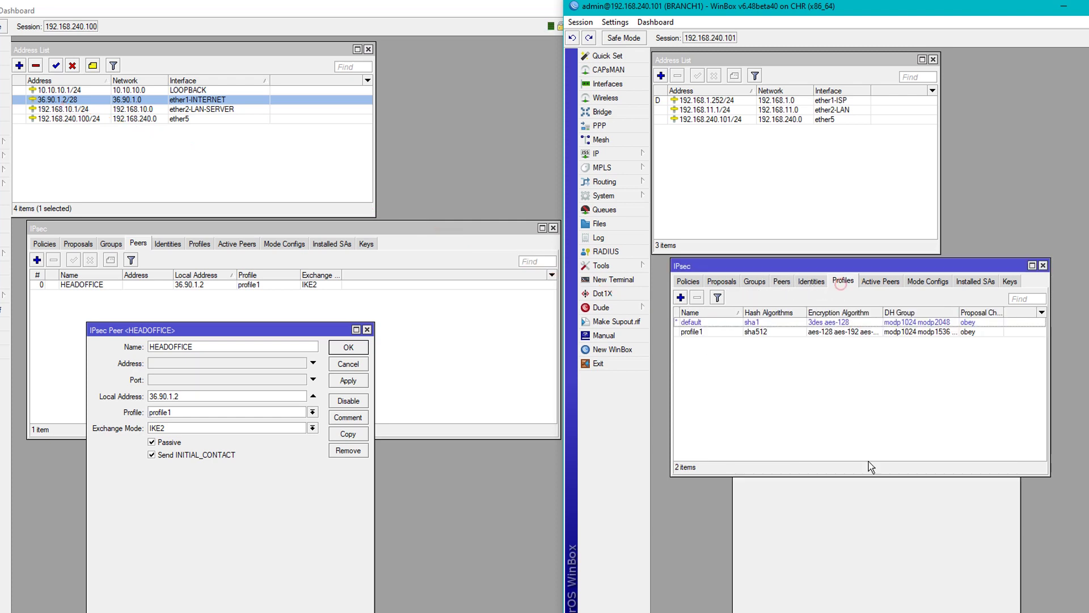
click(863, 493)
drag(836, 324, 815, 366)
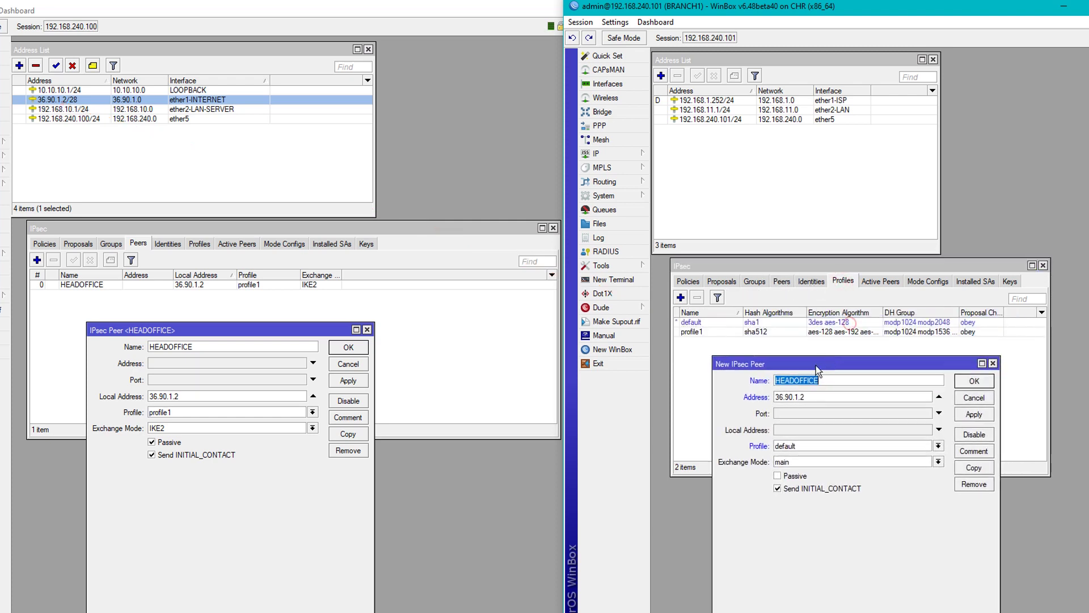
click(795, 446)
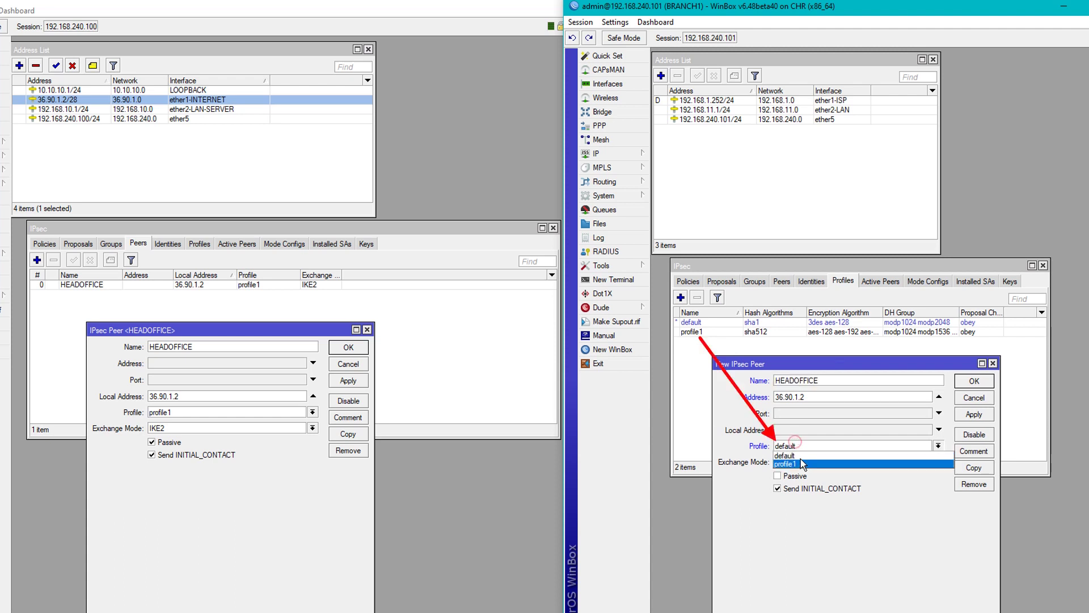
click(801, 460)
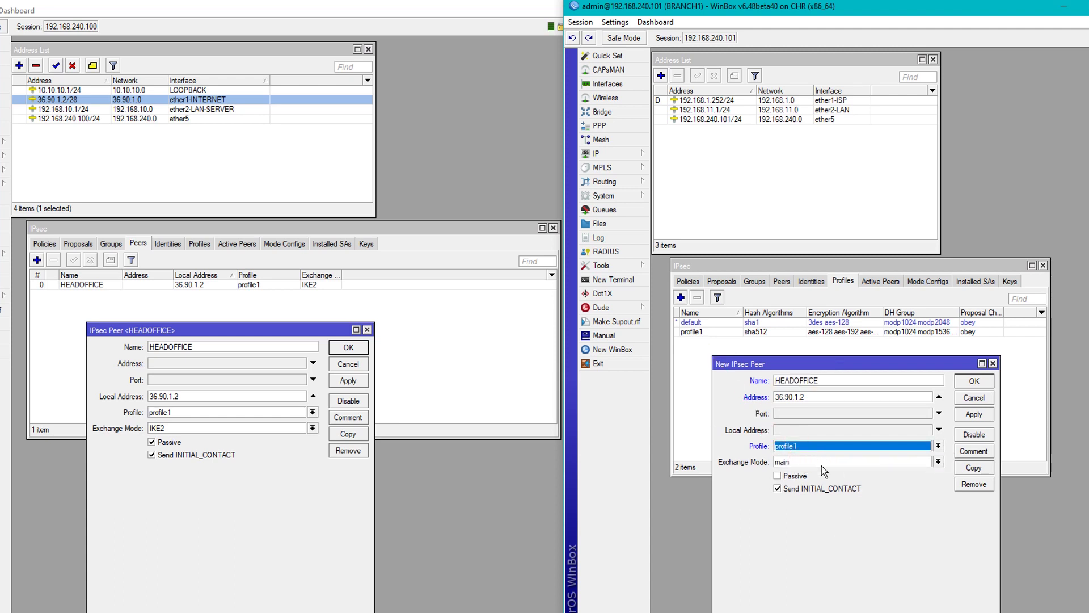
click(821, 464)
click(808, 474)
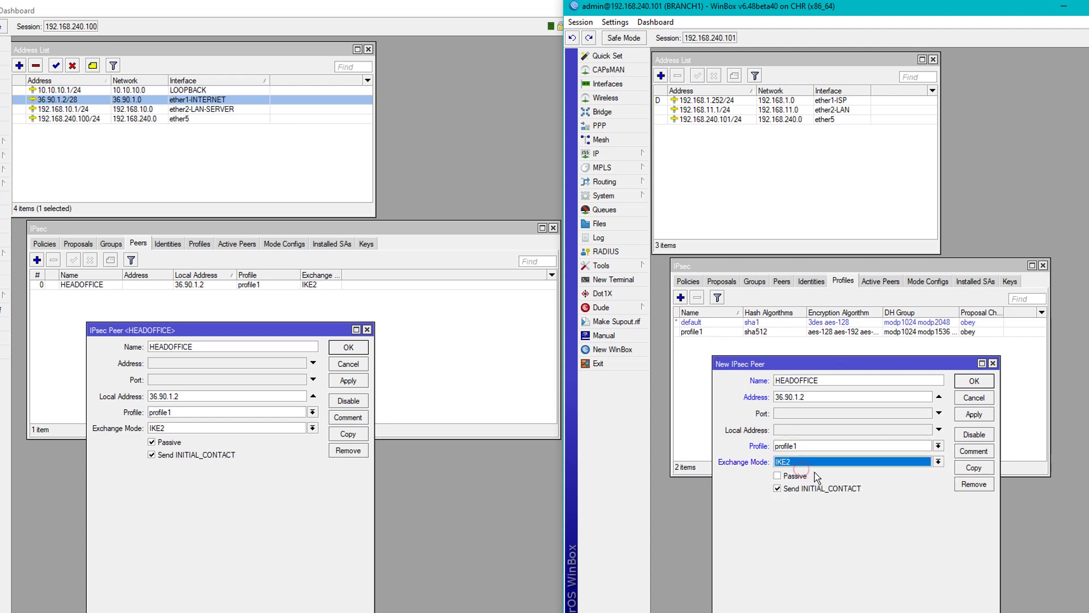
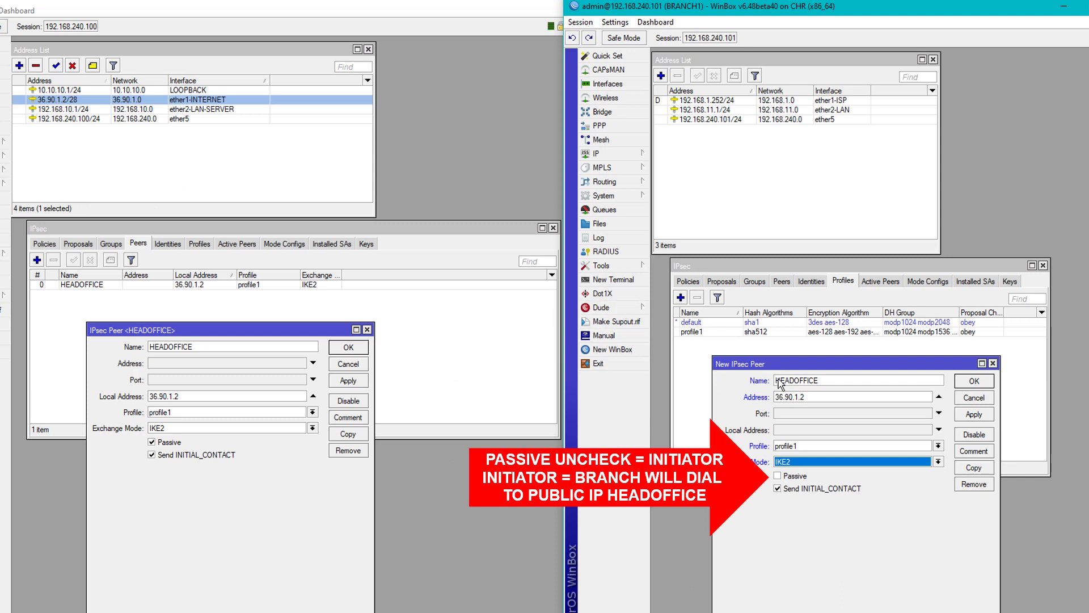
Save the branch's HEADOFFICE peer (36.90.1.2, profile1, IKE2) and close the head office's peer form.
click(785, 281)
click(936, 574)
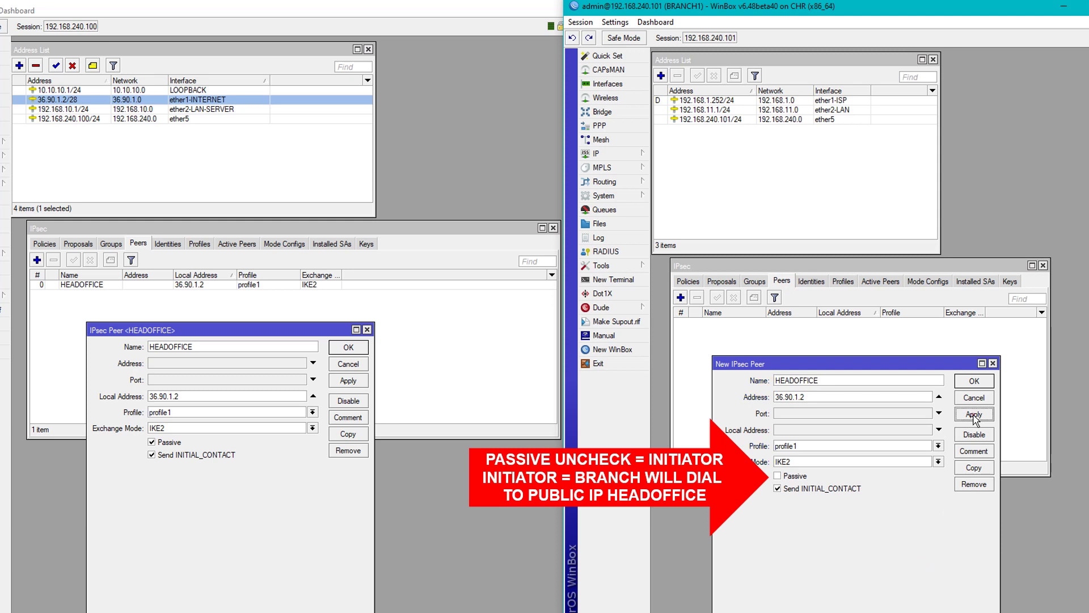
click(973, 415)
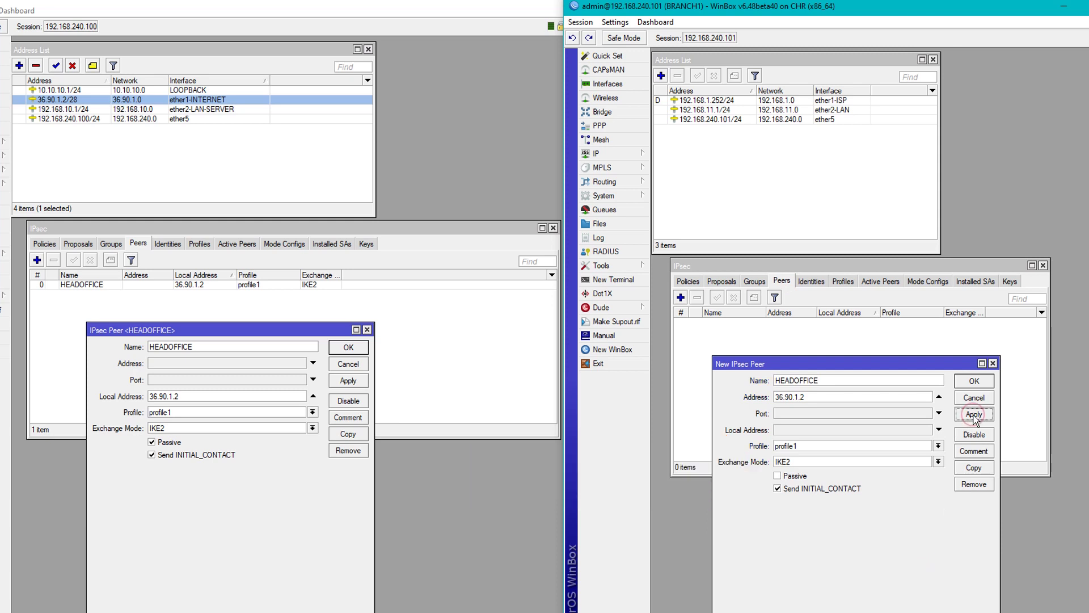
click(974, 381)
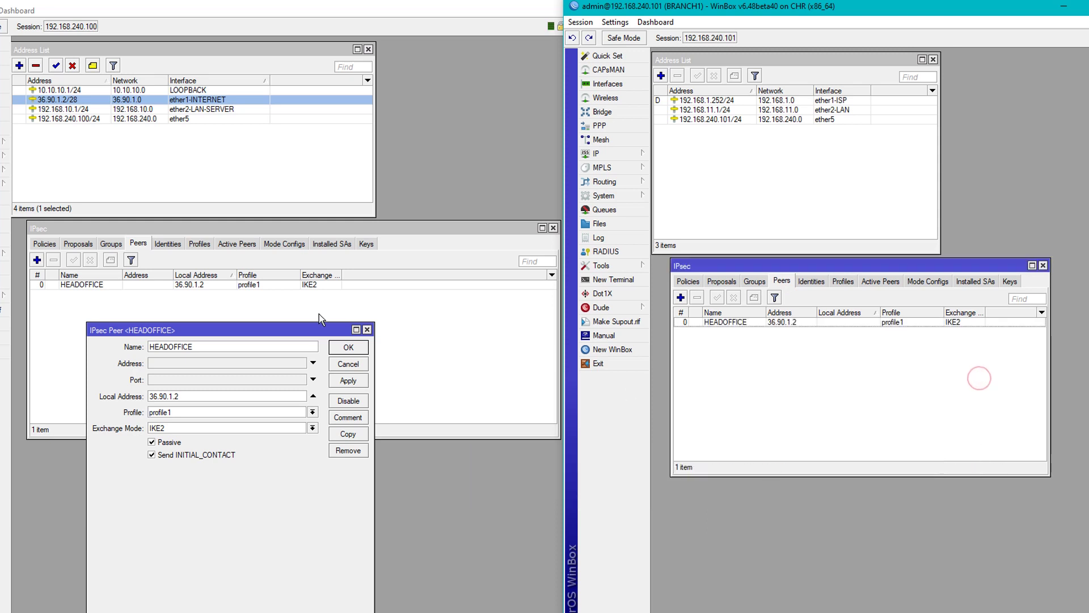
click(339, 349)
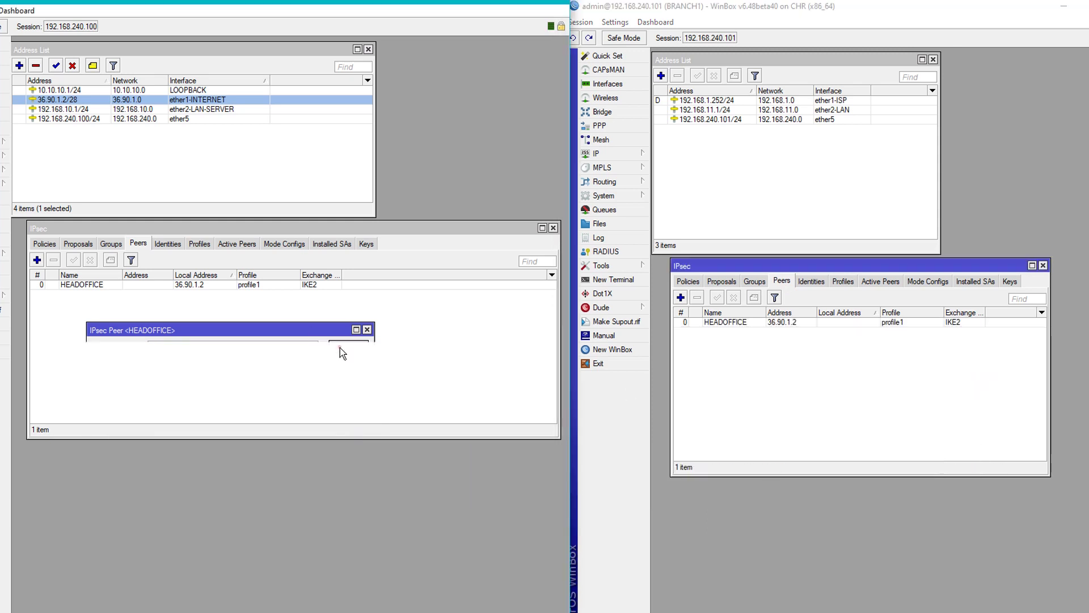
click(168, 243)
Start a new IPsec identity on both routers, keeping pre shared key authentication.
click(811, 280)
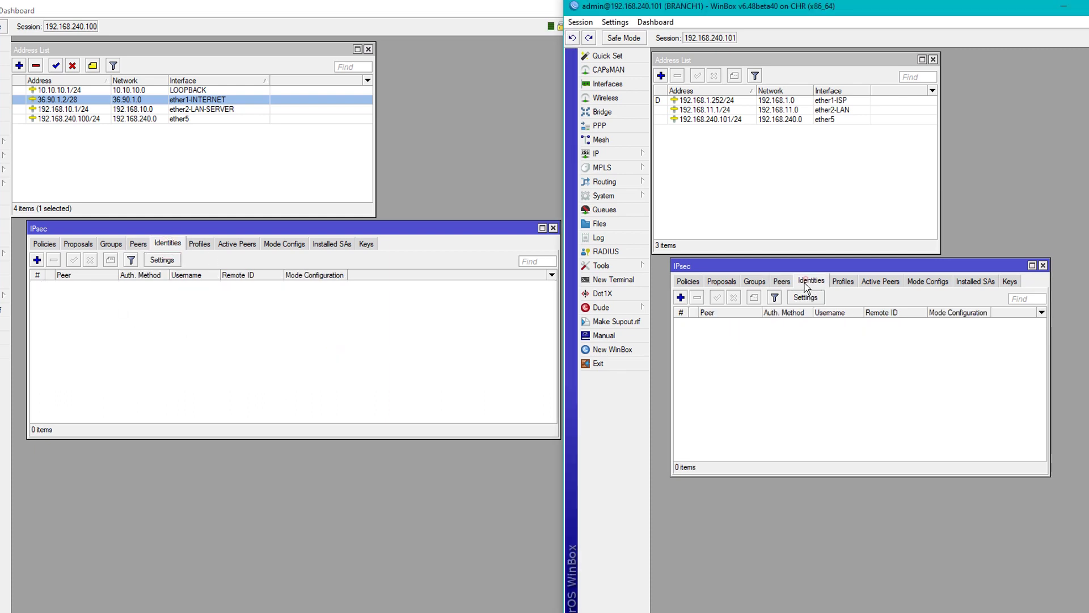
click(37, 259)
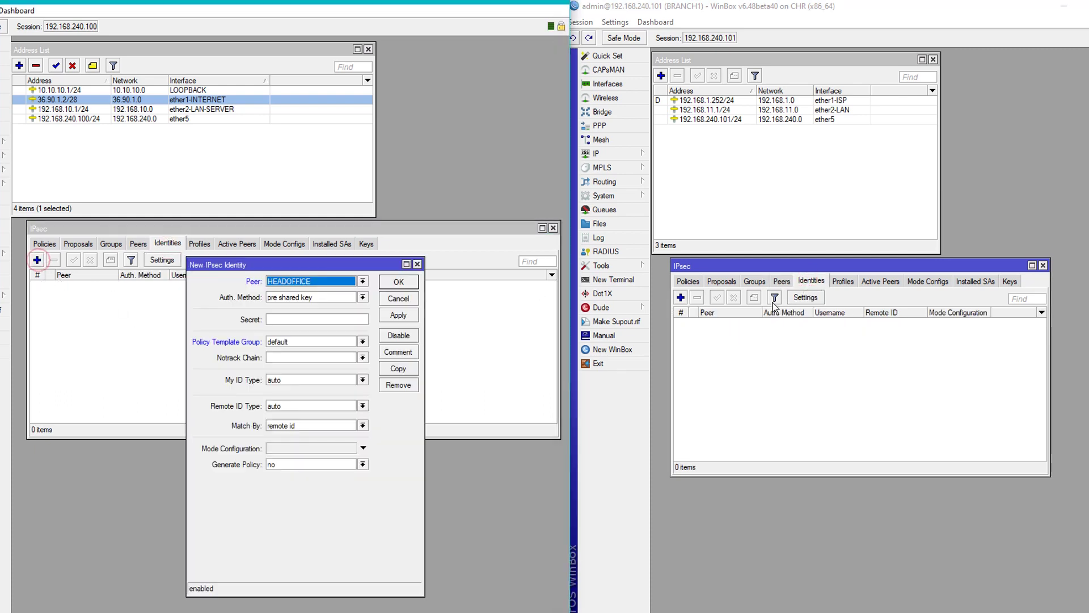
click(680, 298)
drag(379, 265, 312, 302)
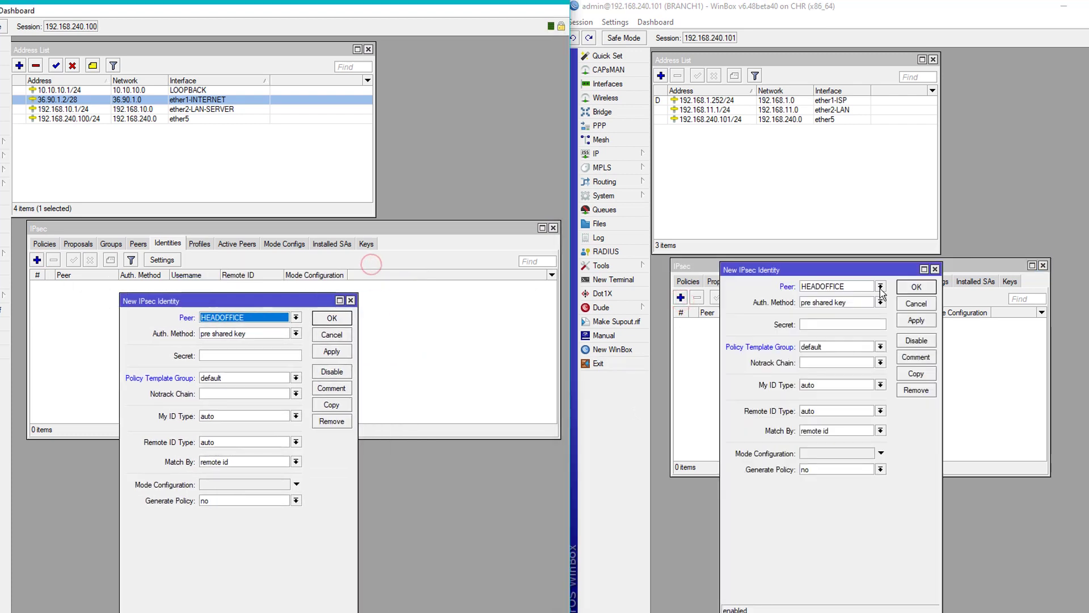
drag(868, 278, 866, 348)
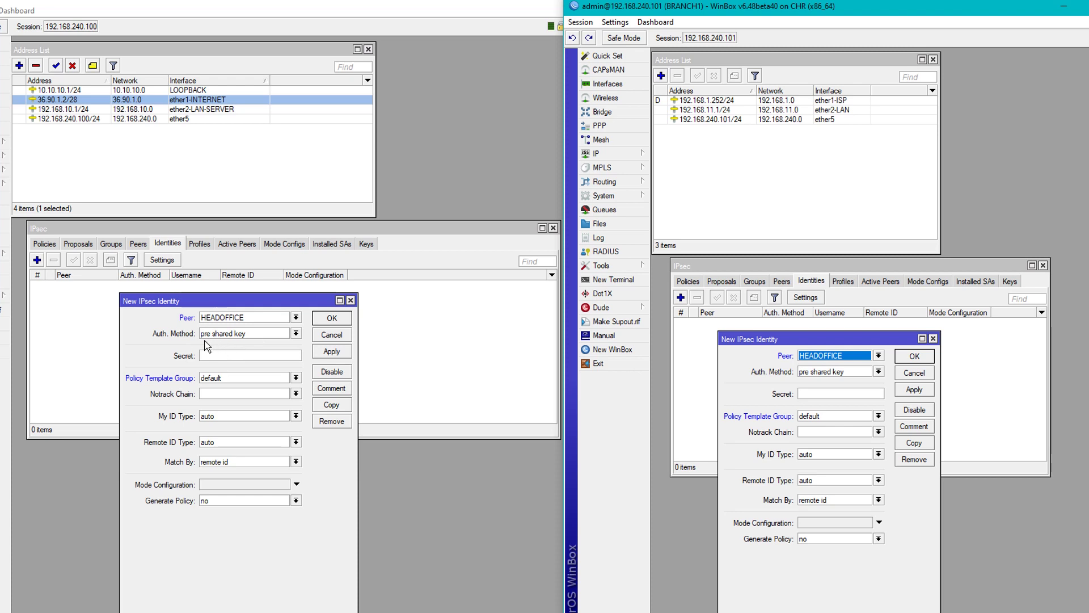
click(287, 334)
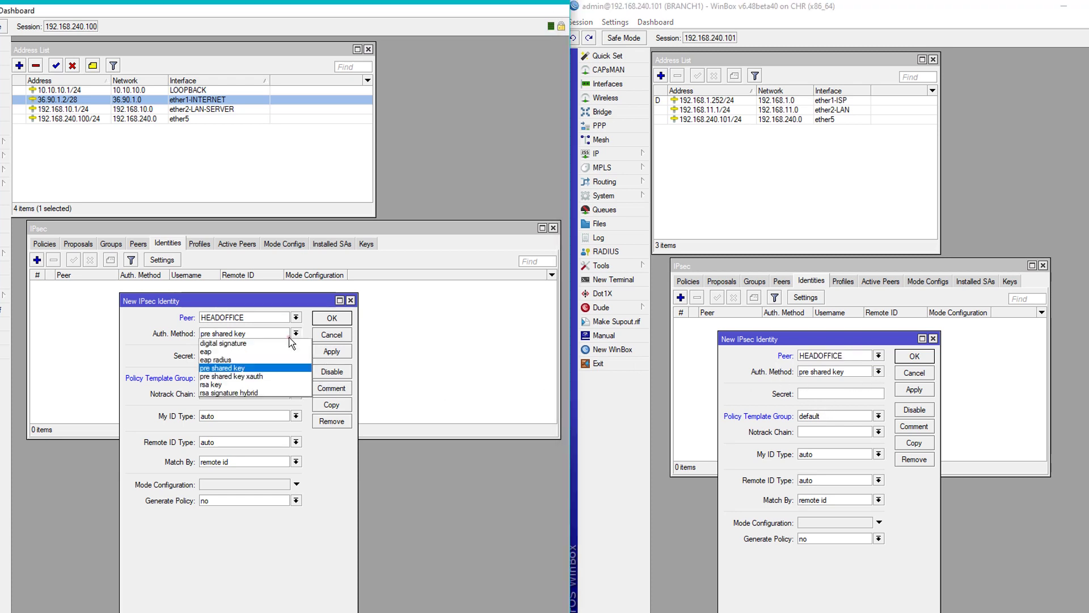
click(245, 335)
click(814, 373)
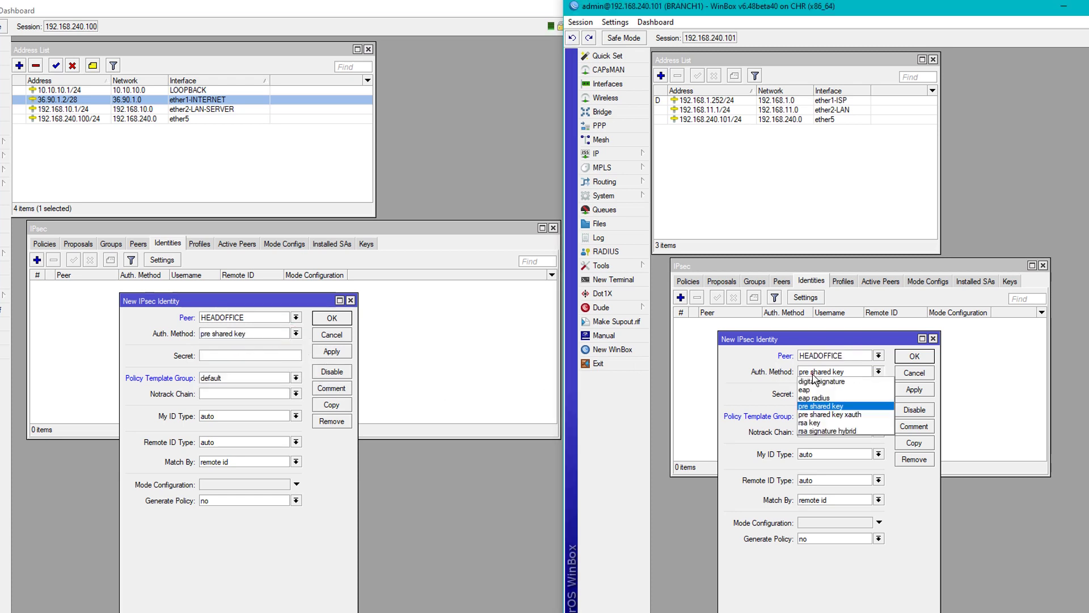
click(817, 406)
Enter the same pre-shared secret on both routers, recreating the branch's identity form first.
click(252, 356)
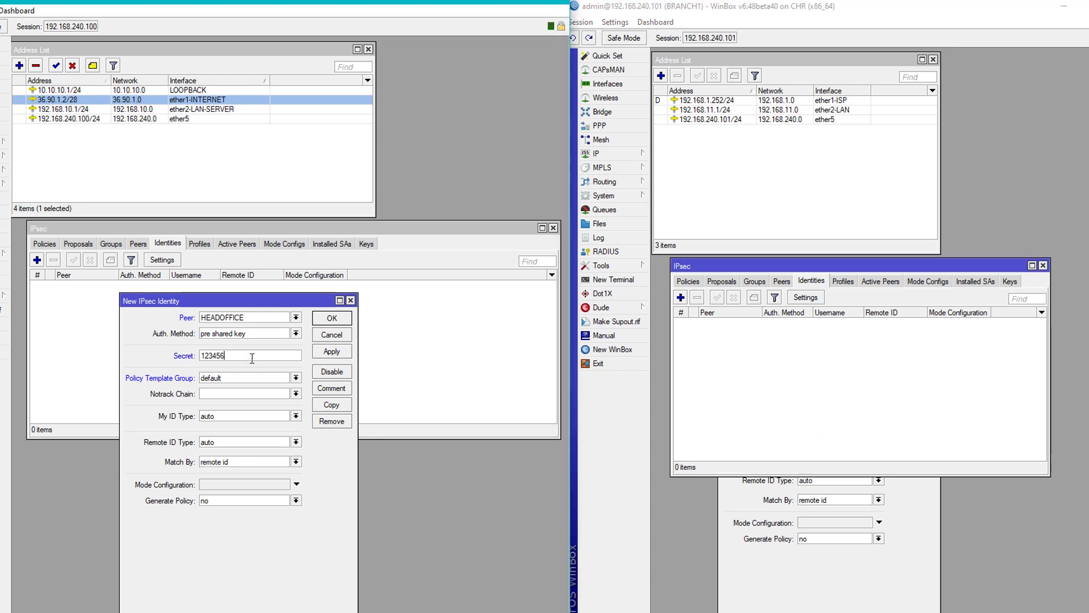
click(837, 590)
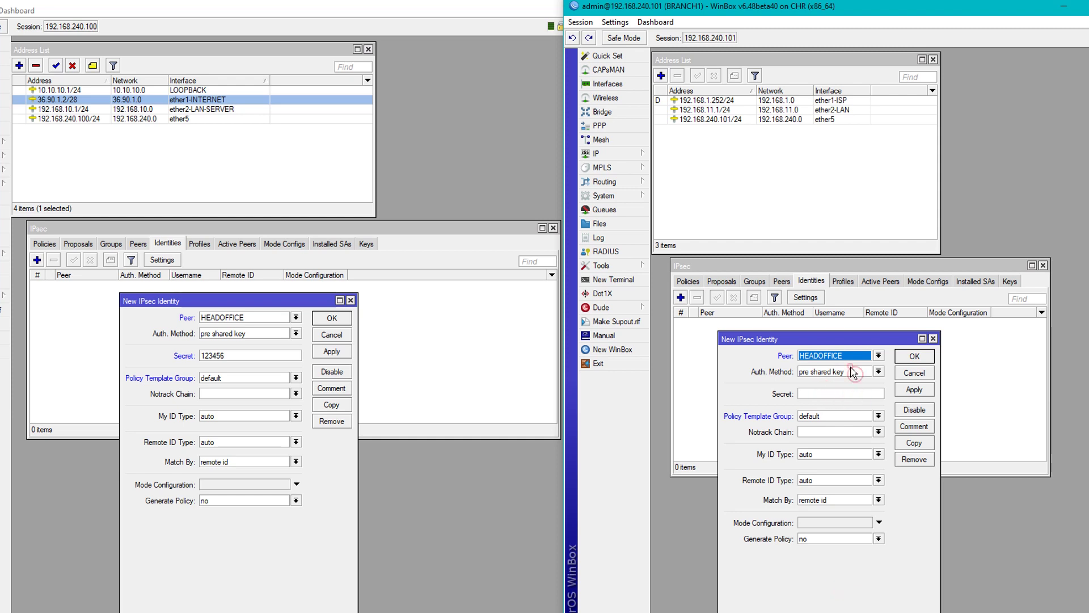
click(934, 338)
click(680, 297)
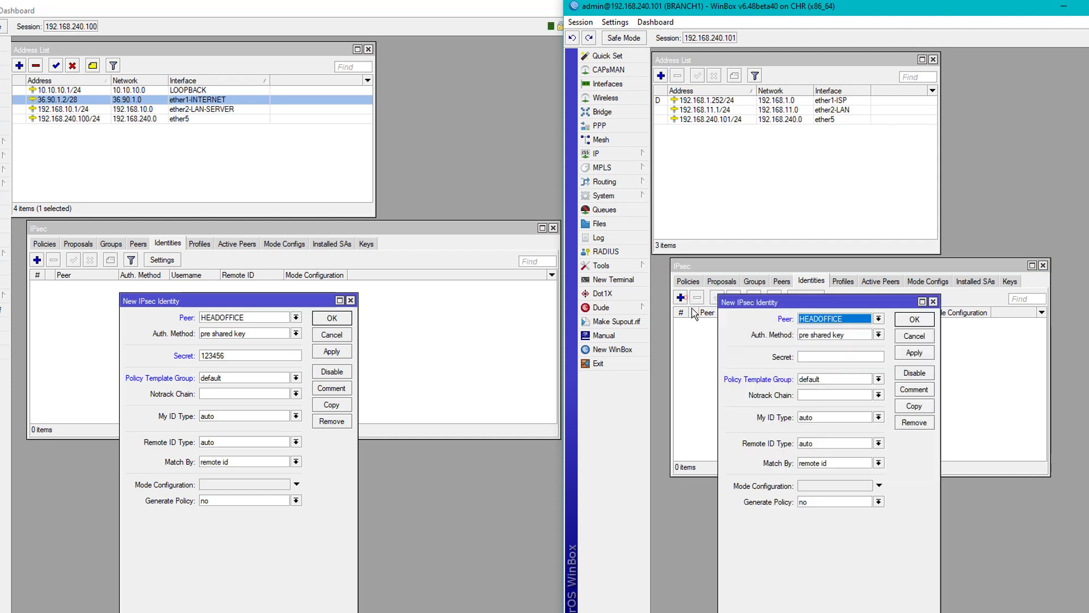
click(819, 358)
drag(838, 308, 838, 342)
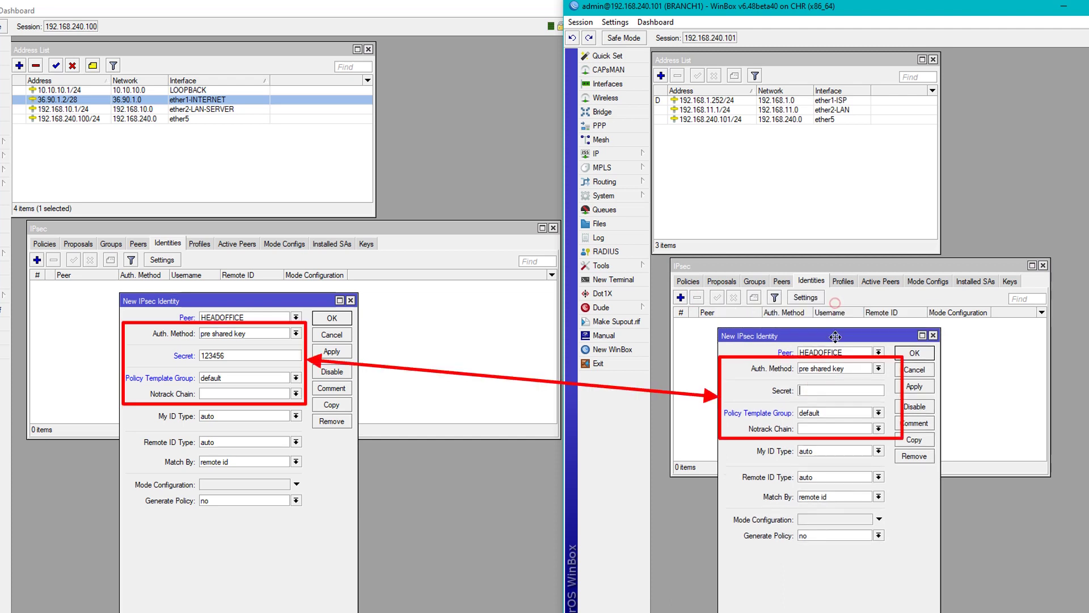
text(123456)
click(107, 244)
click(235, 550)
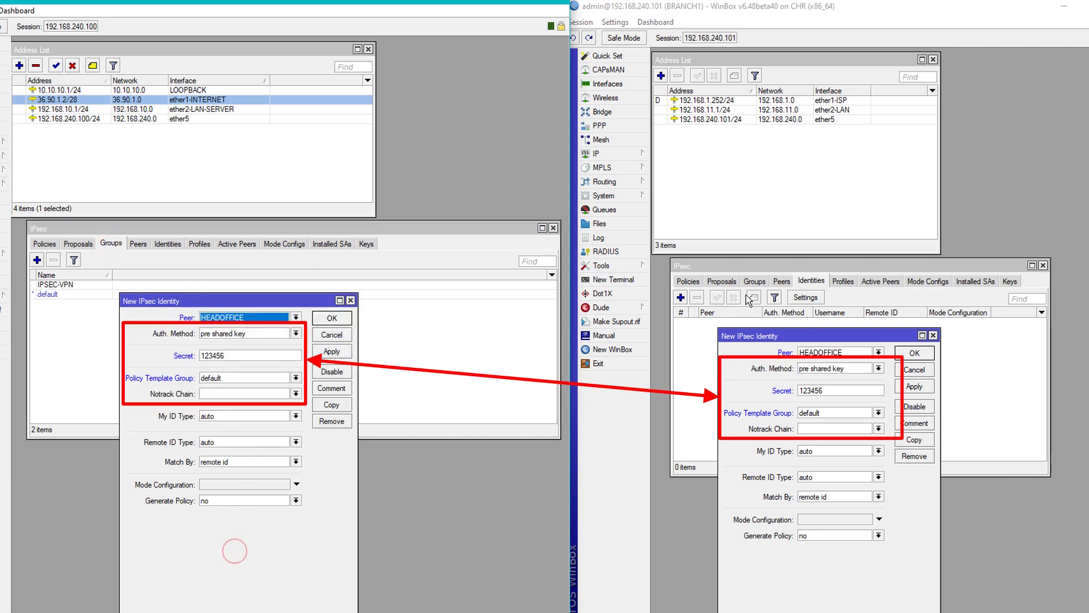
Set Policy Template Group to IPSEC-VPN on both routers' identities.
click(753, 281)
click(792, 598)
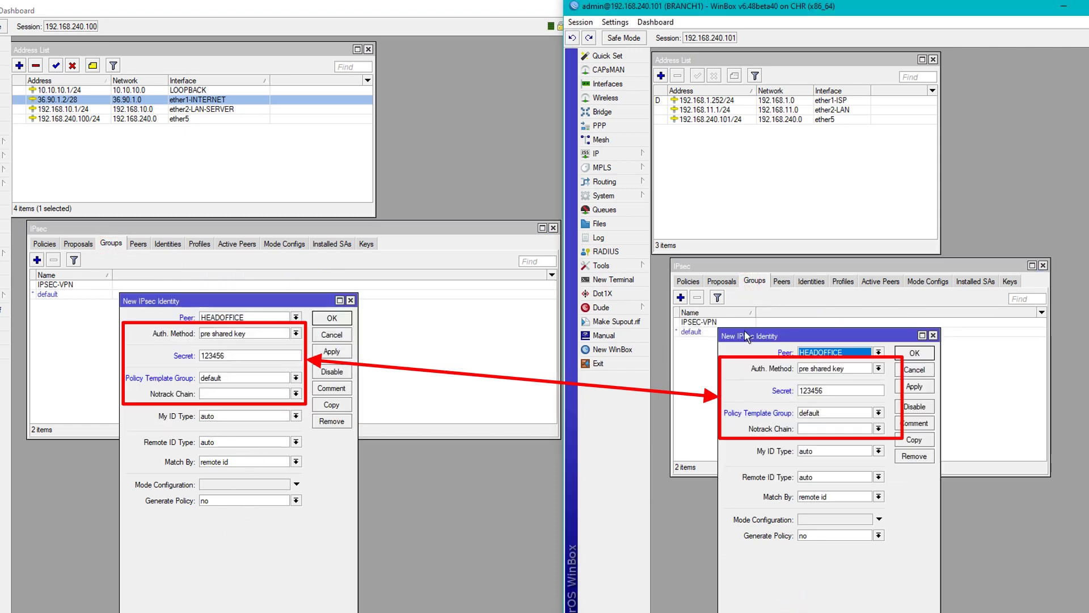
drag(747, 336, 747, 351)
click(238, 380)
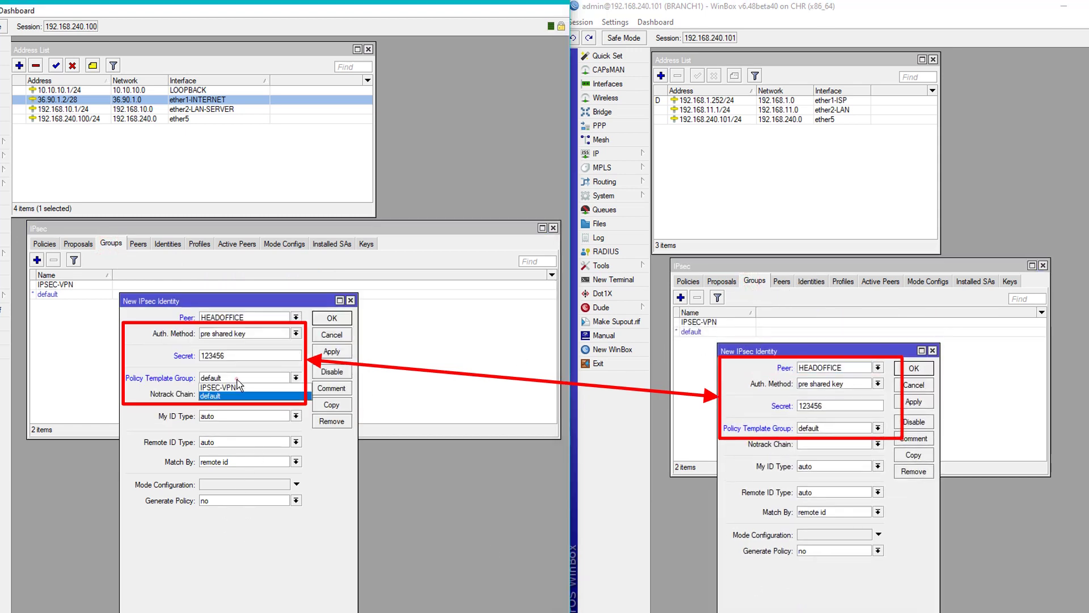
click(227, 387)
click(820, 428)
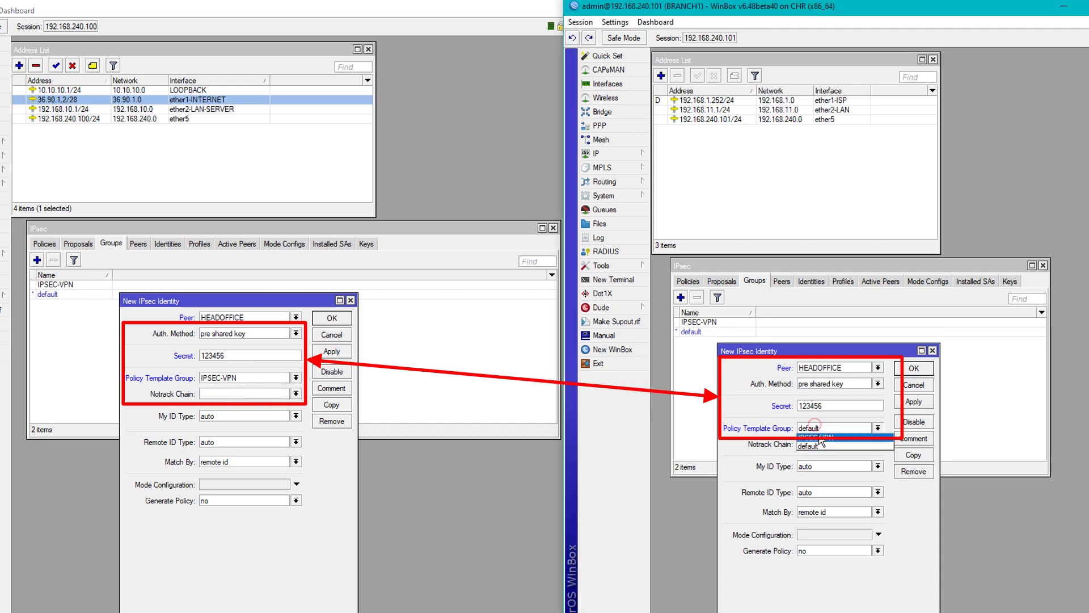
click(819, 437)
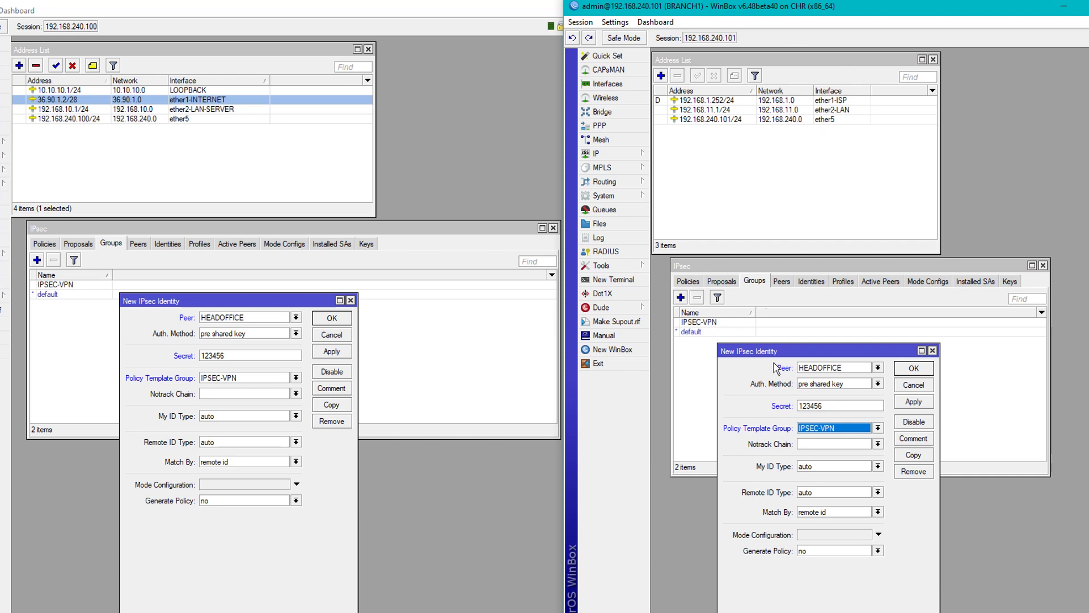
Set the branch's My ID Type to key id with My ID BRANCH1, and copy it.
click(808, 466)
click(815, 504)
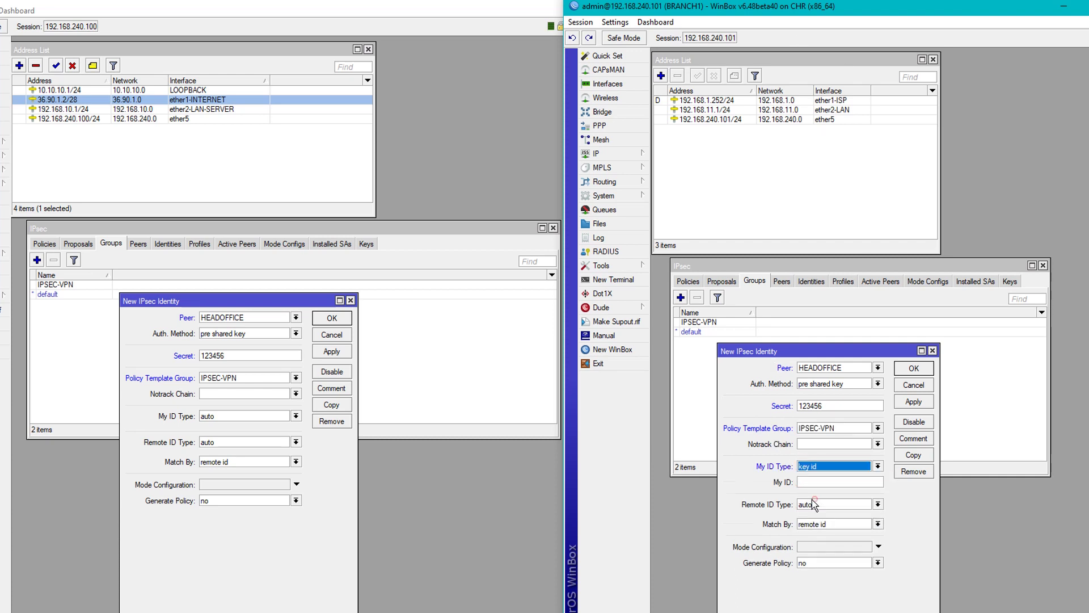
click(819, 483)
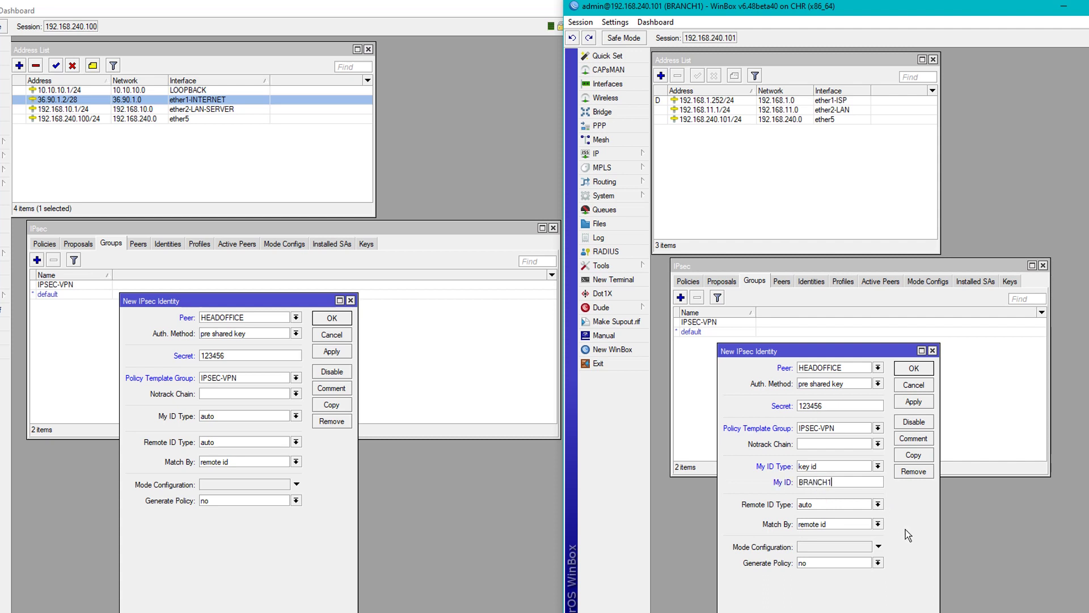
double_click(855, 485)
right_click(815, 485)
click(834, 504)
Set the head office's Remote ID Type to key id with Remote ID BRANCH1.
click(237, 443)
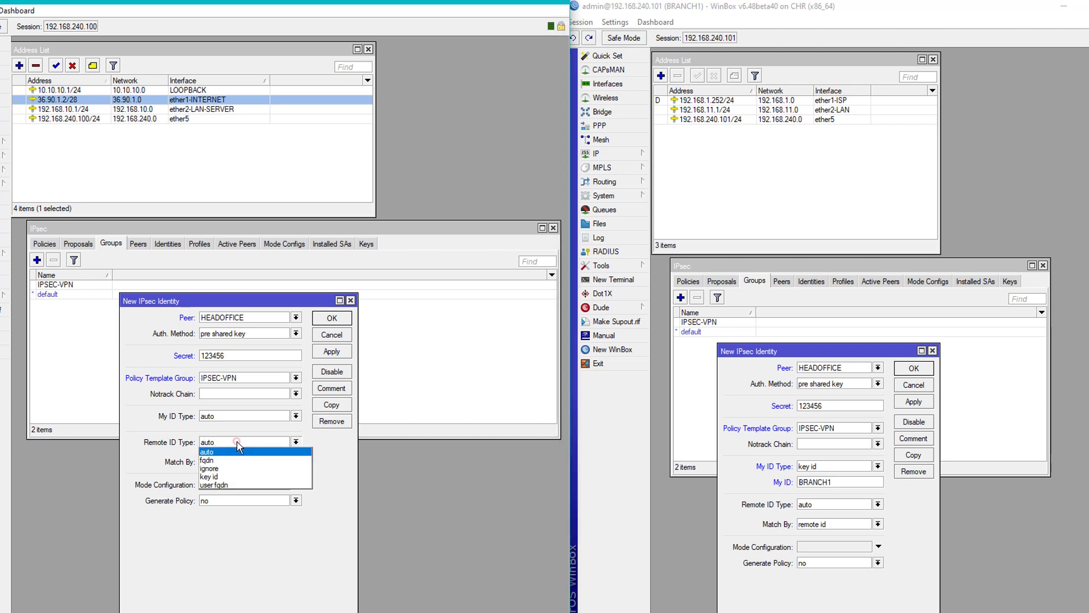
click(217, 472)
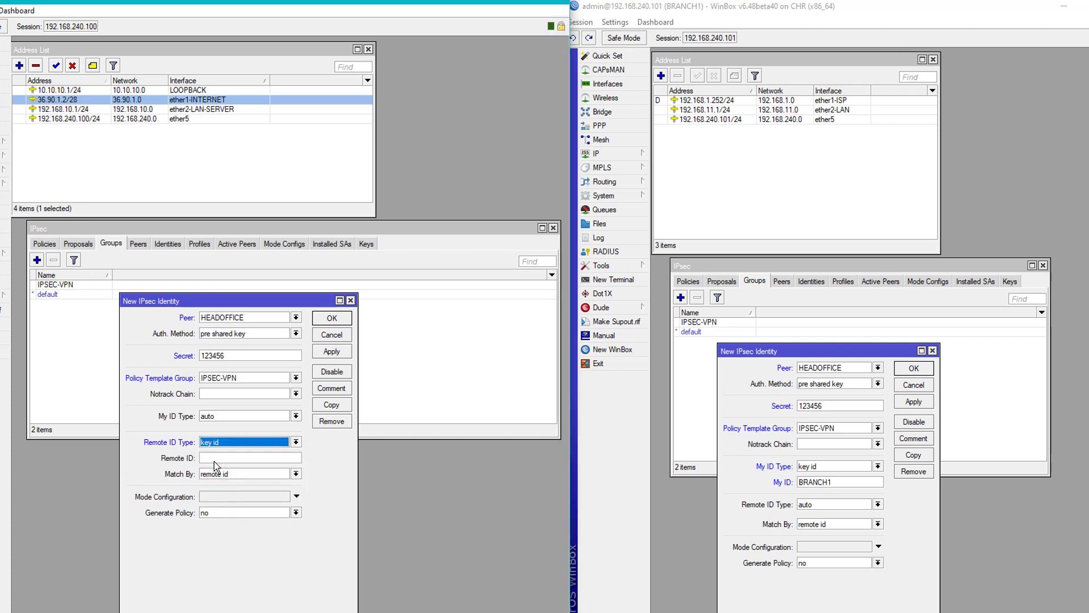
click(215, 457)
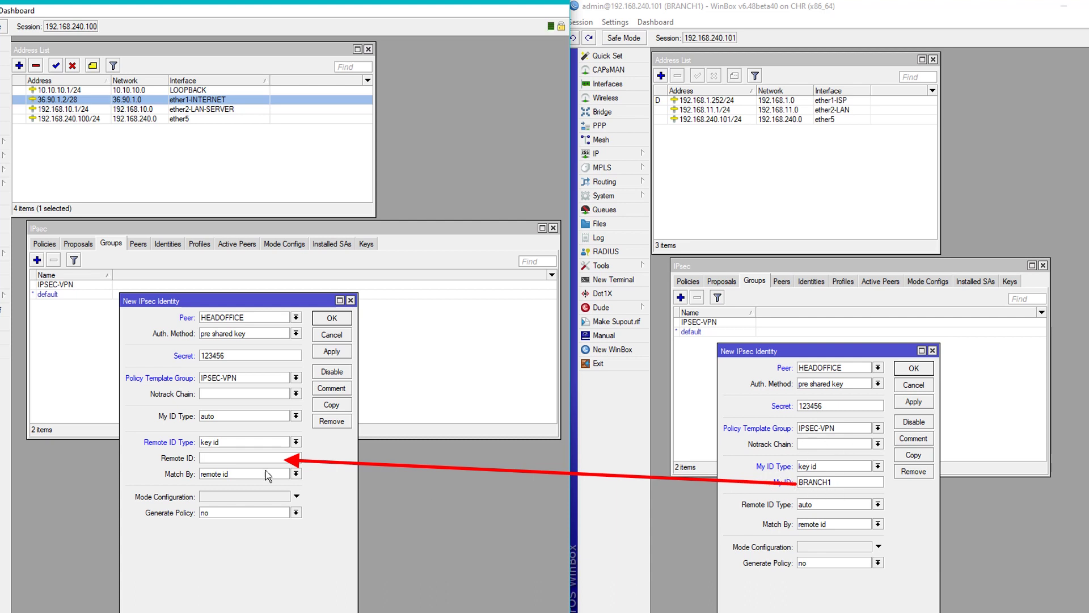
key(ctrl+v)
click(281, 244)
click(313, 534)
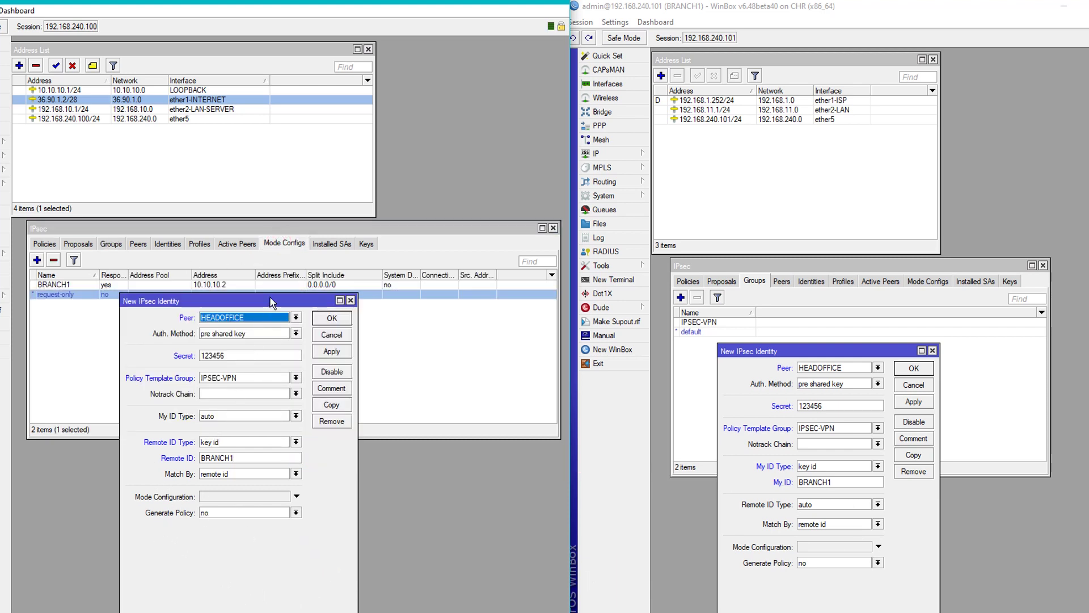
Give the head office identity mode configuration BRANCH1 and port strict policy generation.
drag(274, 306, 270, 325)
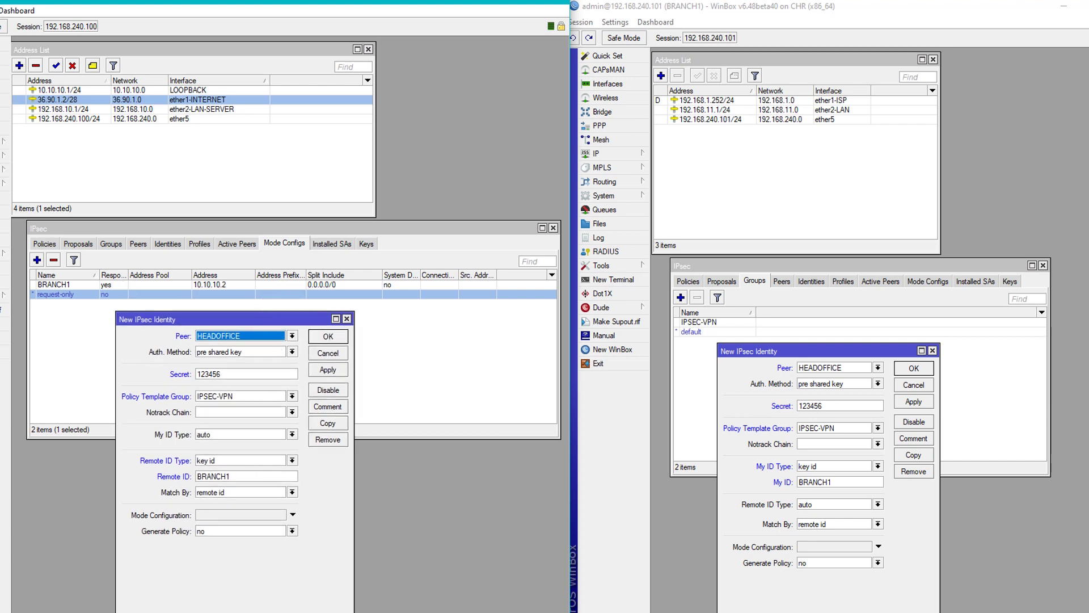
click(221, 515)
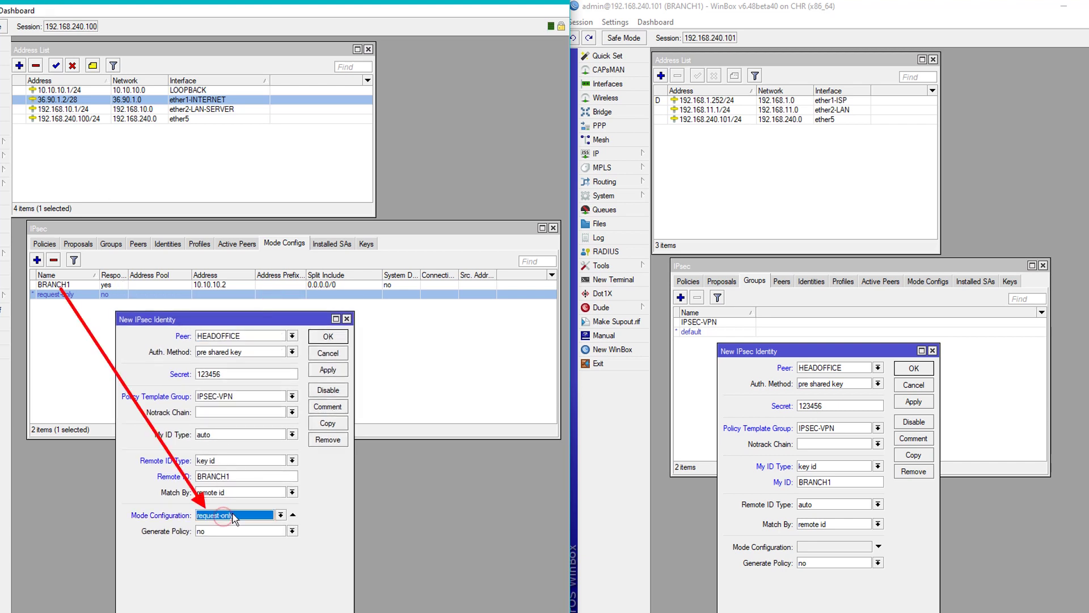
click(233, 516)
click(232, 524)
click(239, 538)
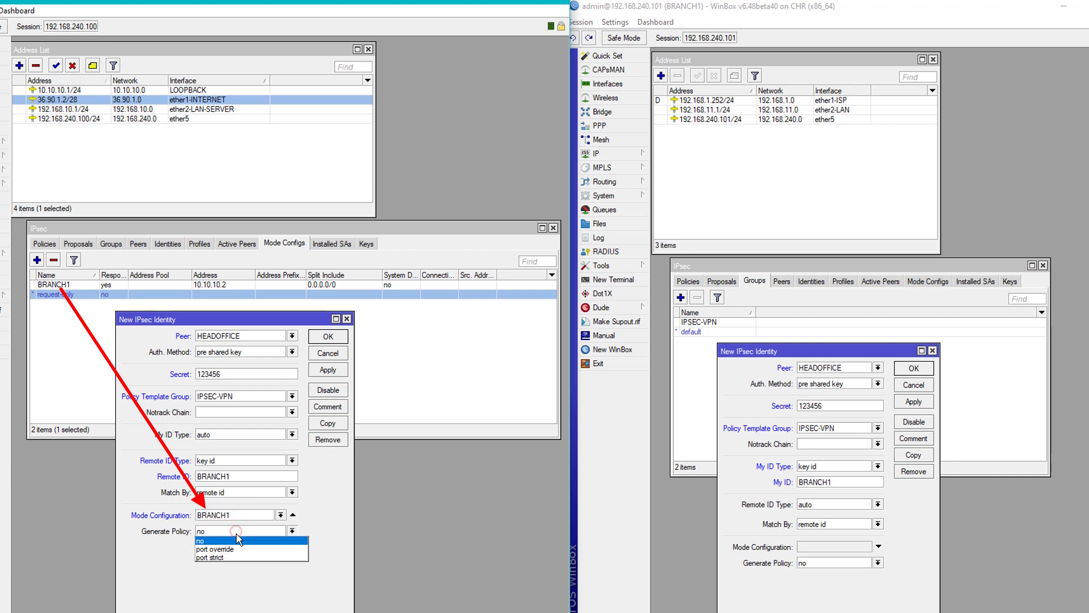
click(224, 560)
Set the branch identity to request-only and port strict, then apply both identities.
click(937, 280)
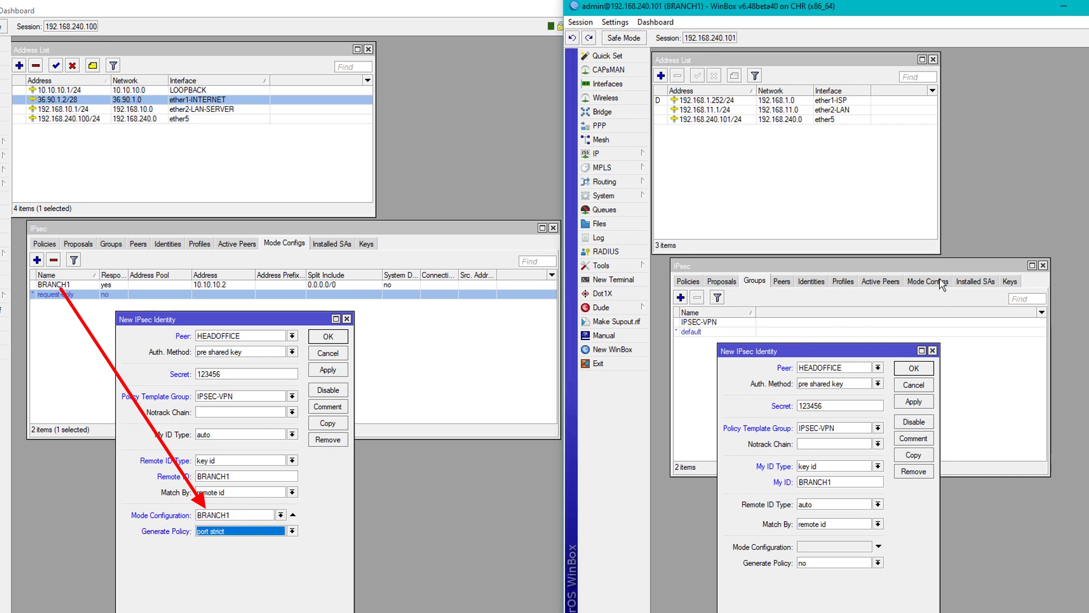
click(906, 539)
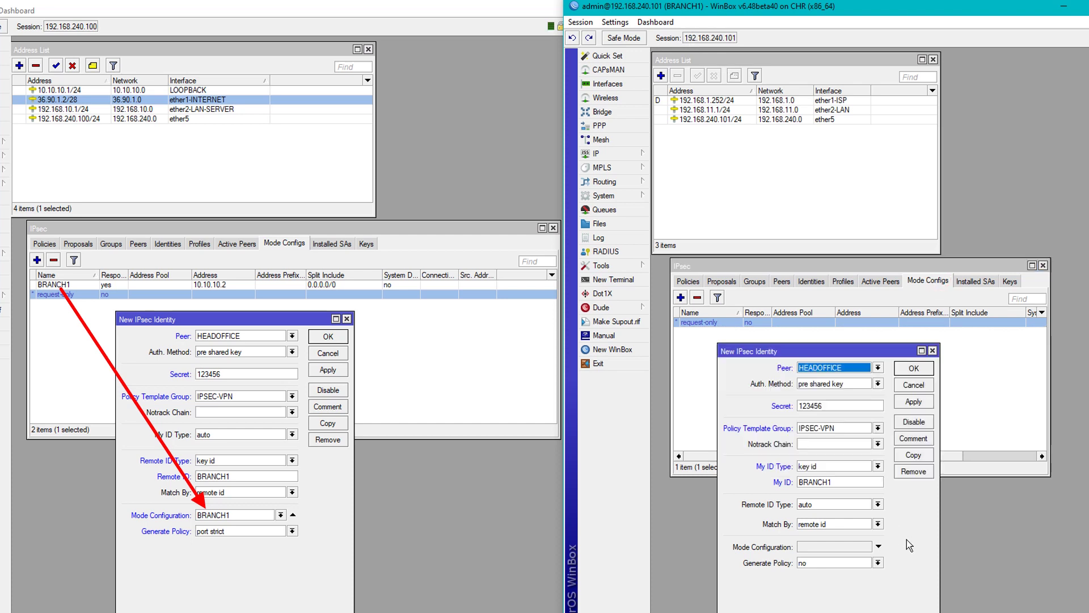
click(823, 545)
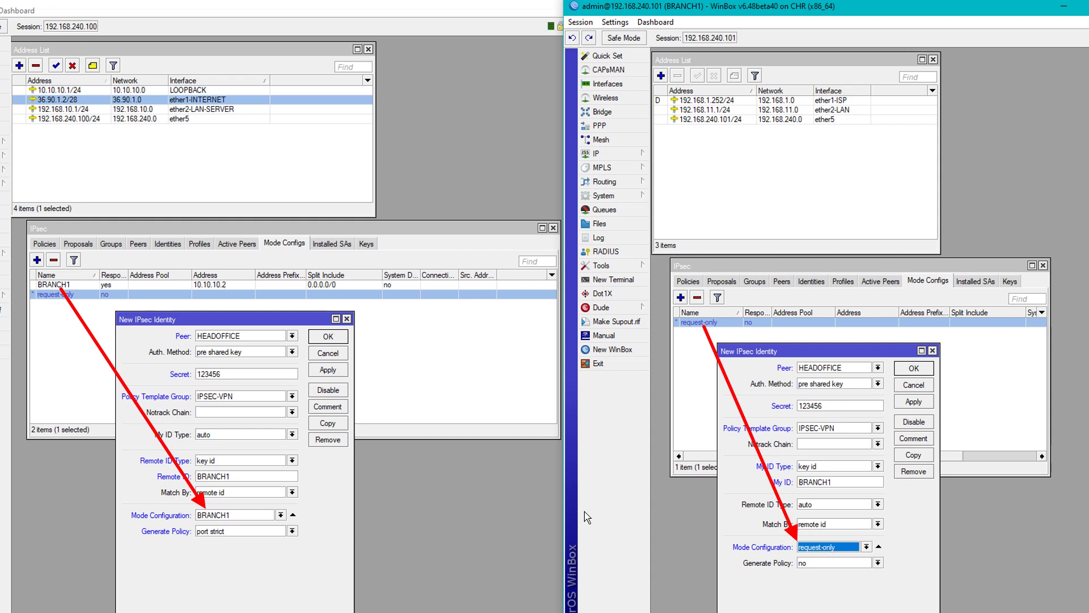
click(848, 564)
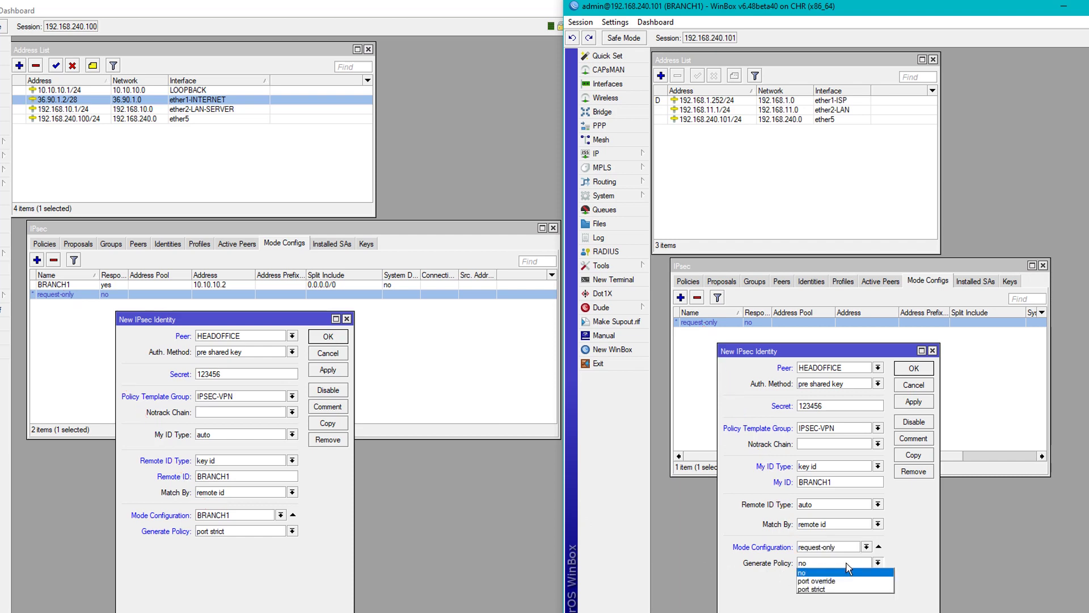
click(825, 589)
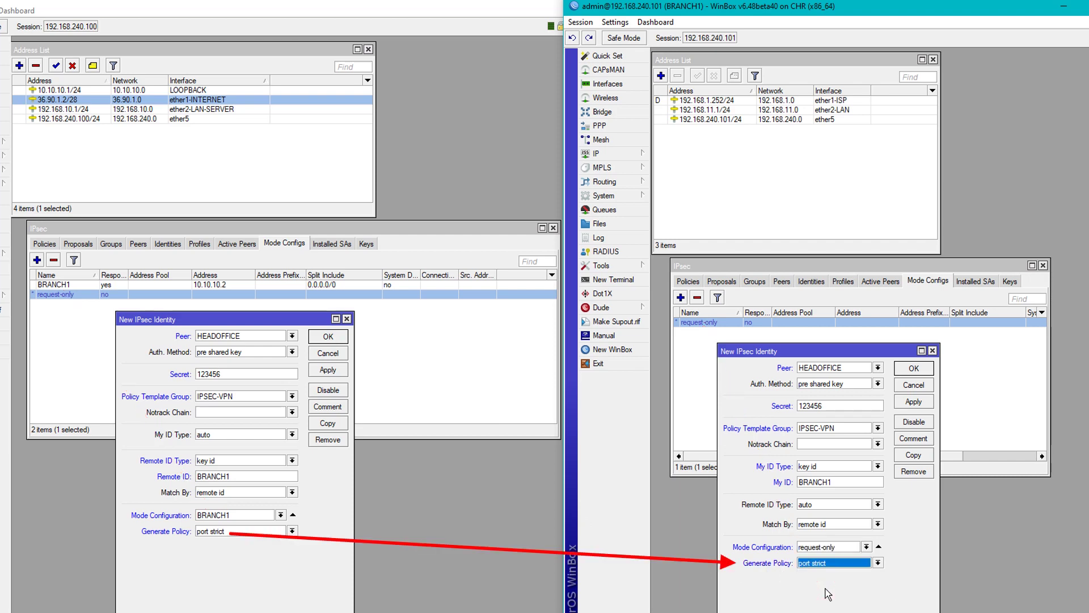
click(349, 376)
click(346, 371)
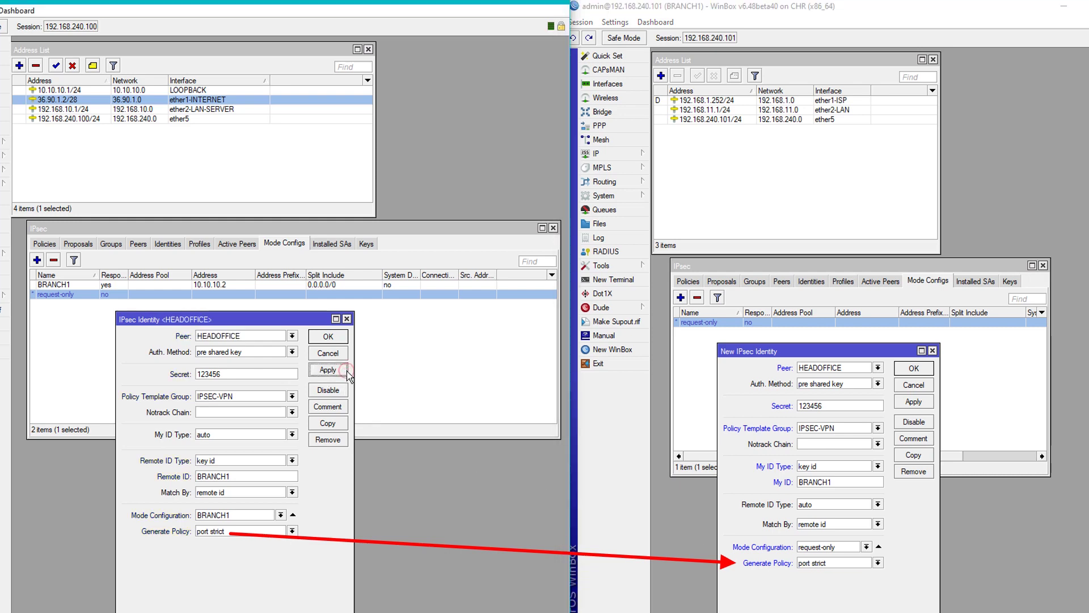
click(921, 403)
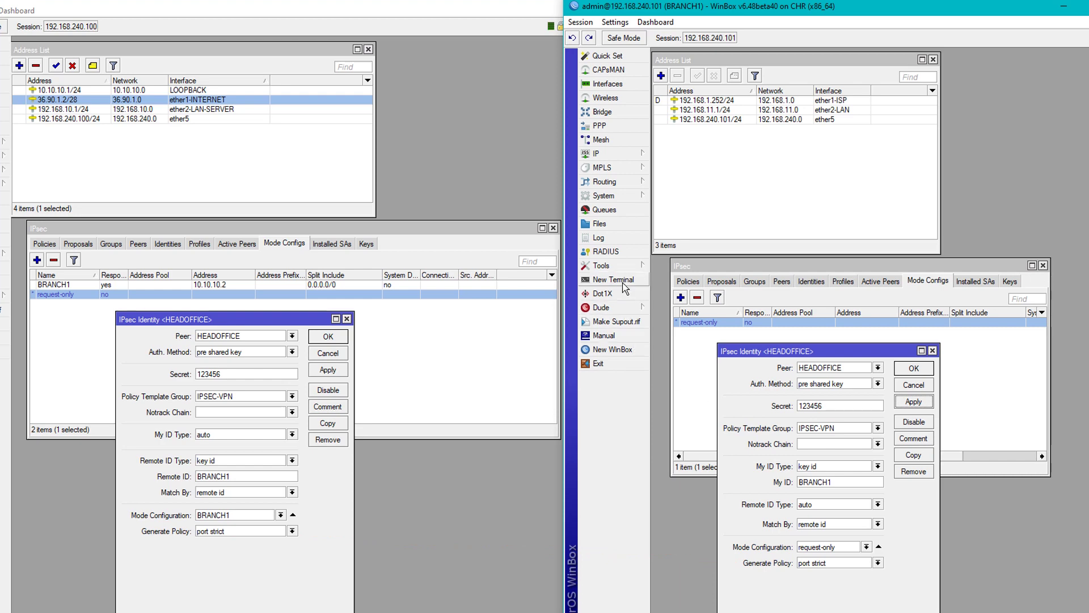
click(615, 237)
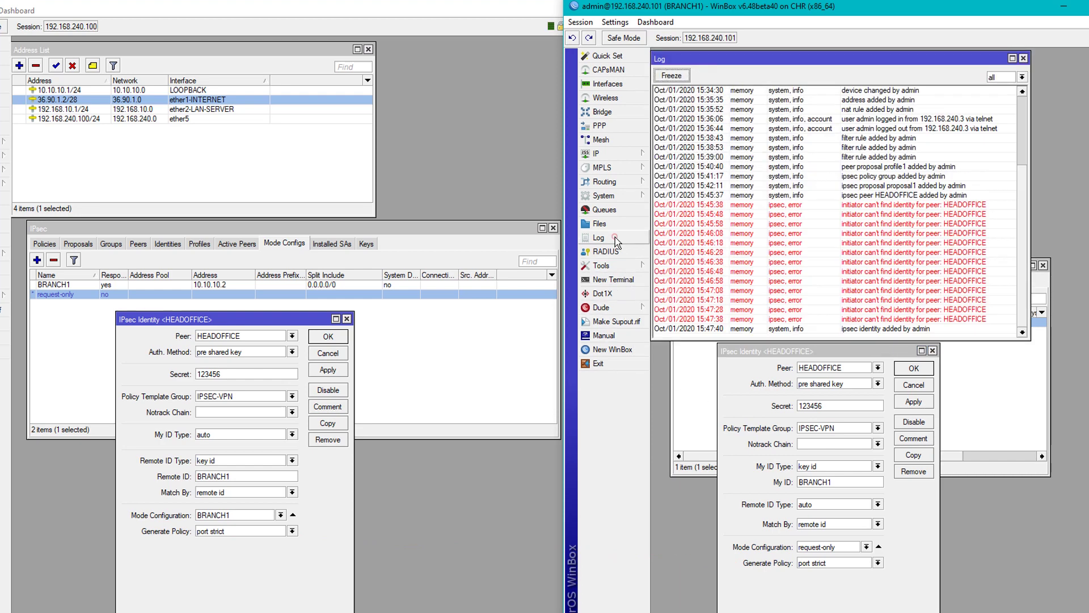
Close both identity dialogs and check each router's active peers and the head-office log.
click(913, 385)
click(908, 366)
drag(877, 265, 876, 379)
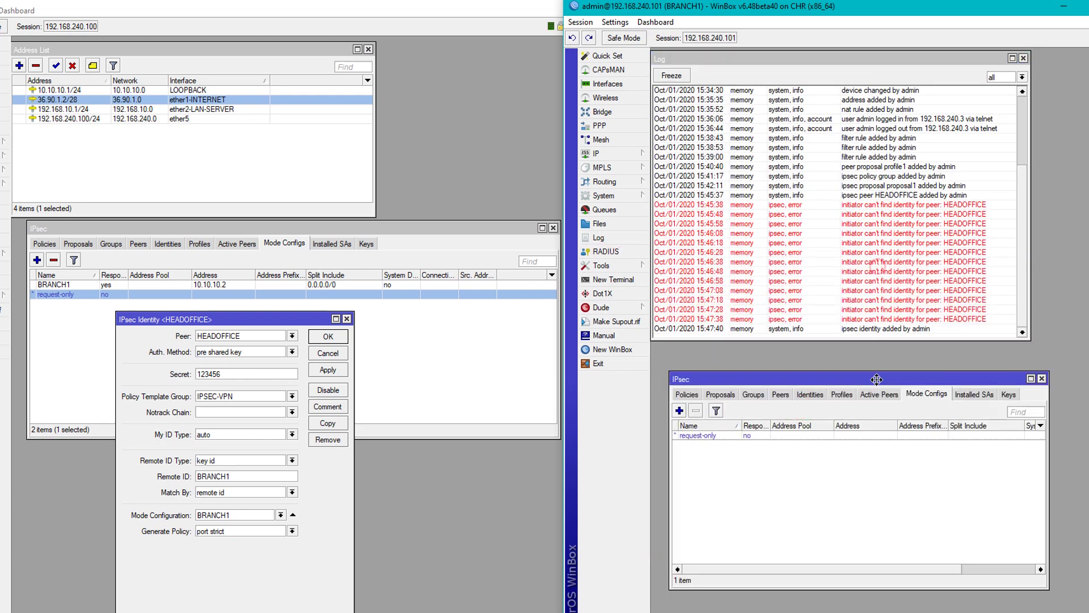
click(879, 394)
click(328, 370)
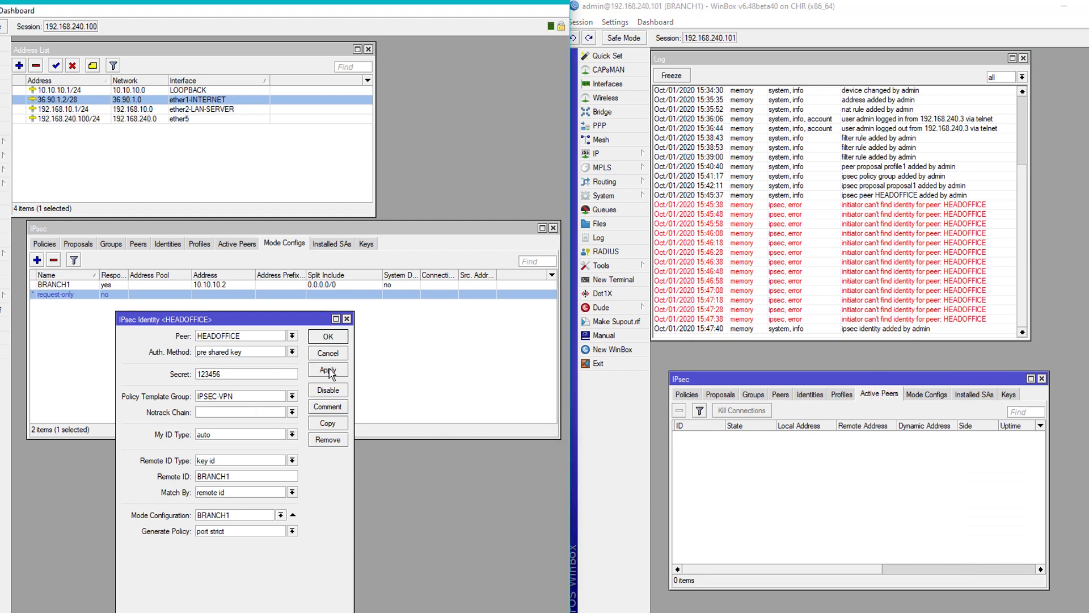
click(329, 369)
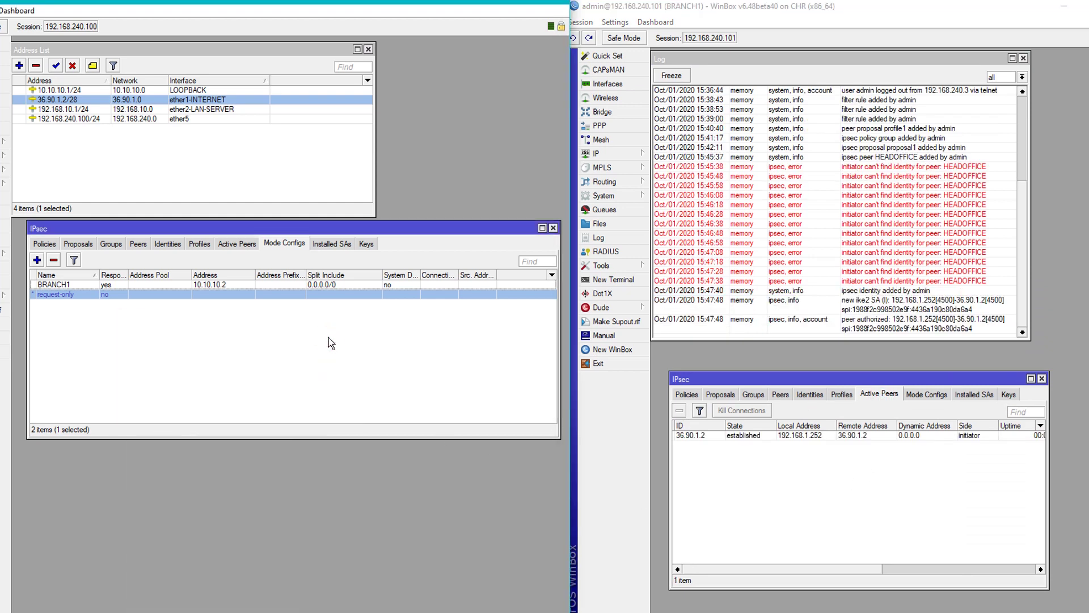
click(222, 245)
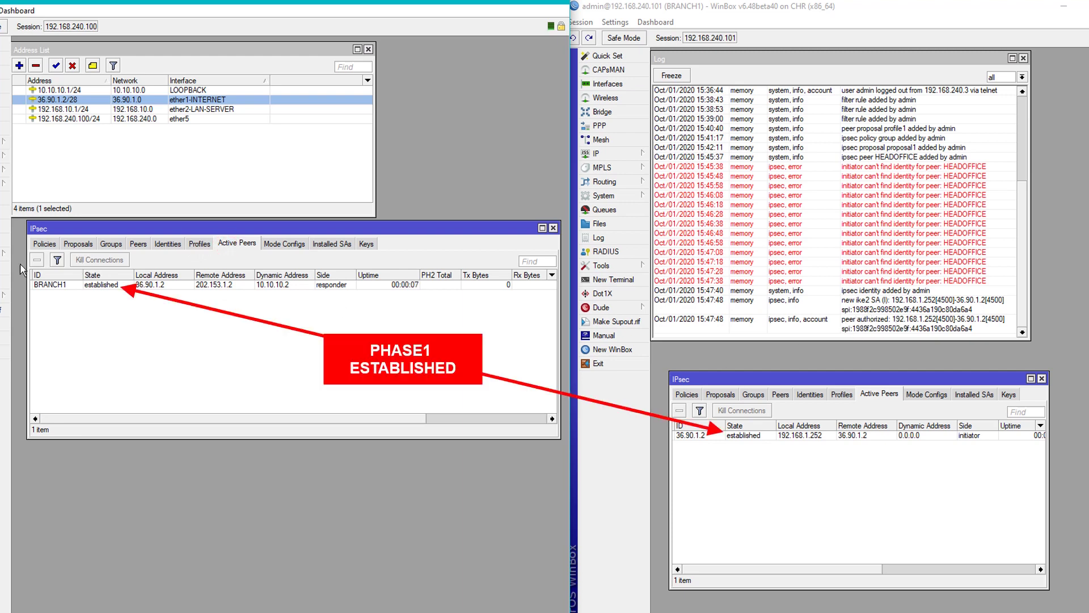
click(4, 227)
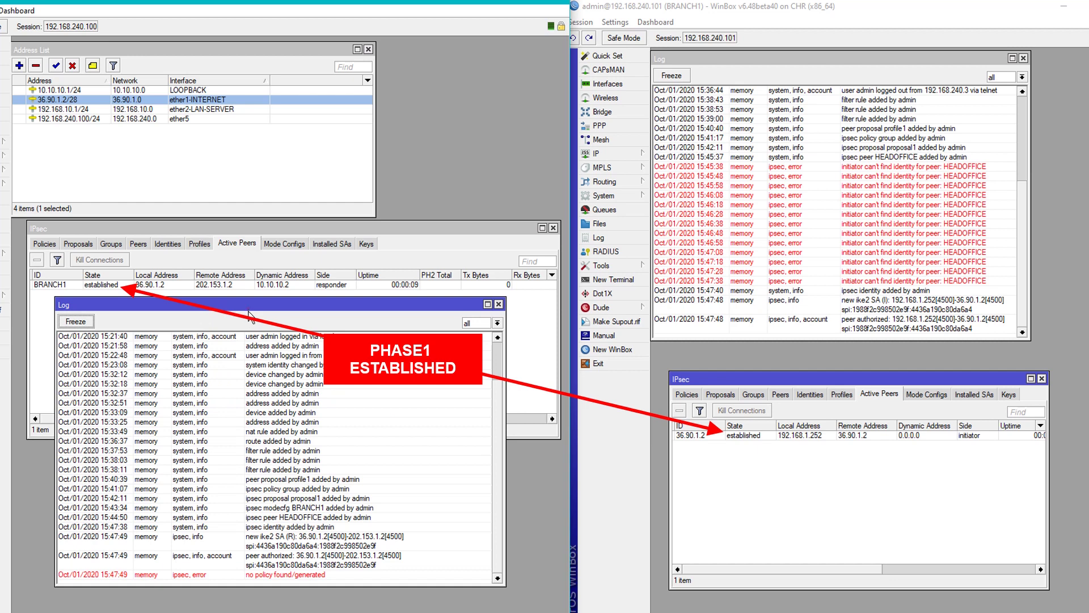
drag(248, 311, 245, 333)
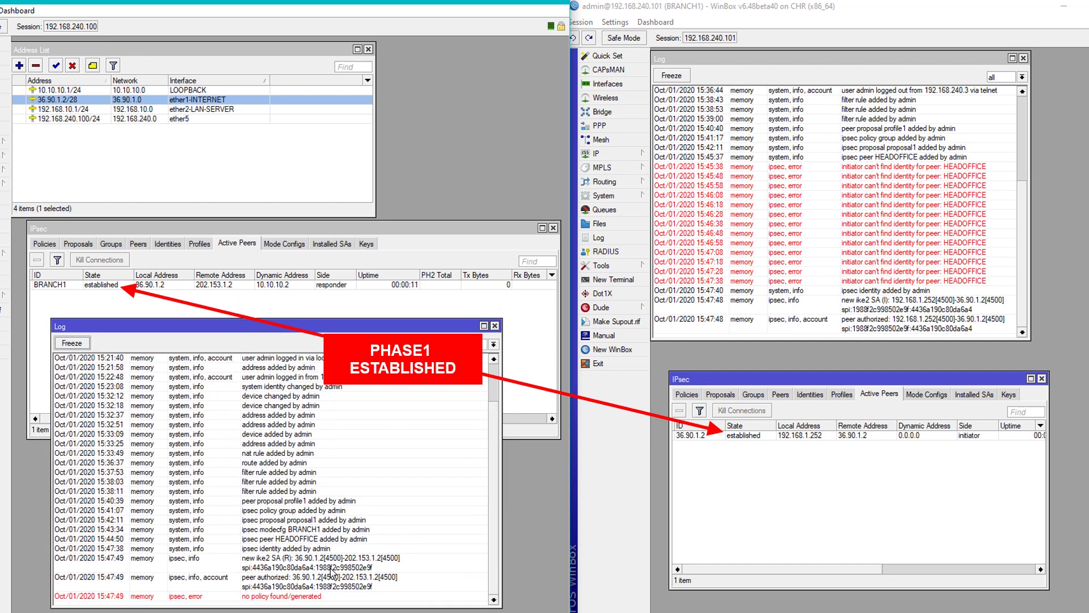
Review both logs showing phase 1 established, close them, and show the head-office policies.
click(786, 480)
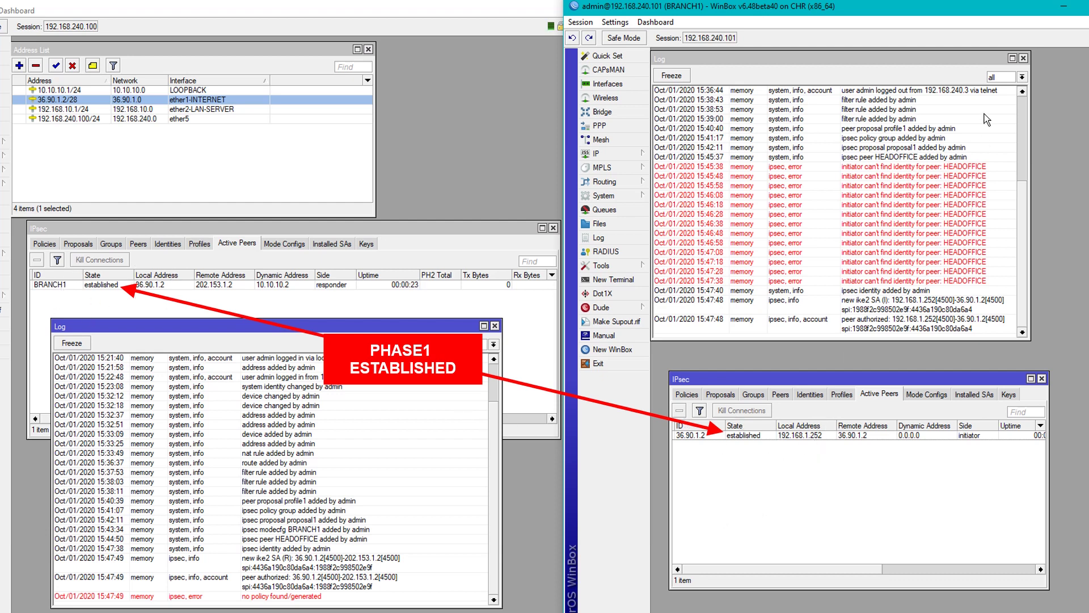
click(1023, 58)
click(495, 325)
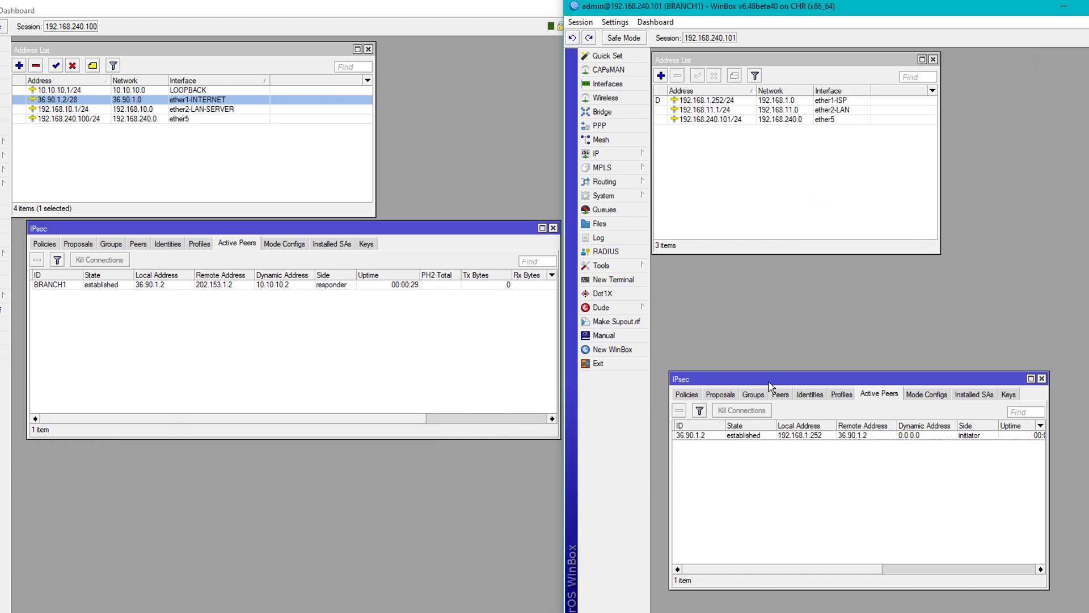
drag(769, 384, 758, 267)
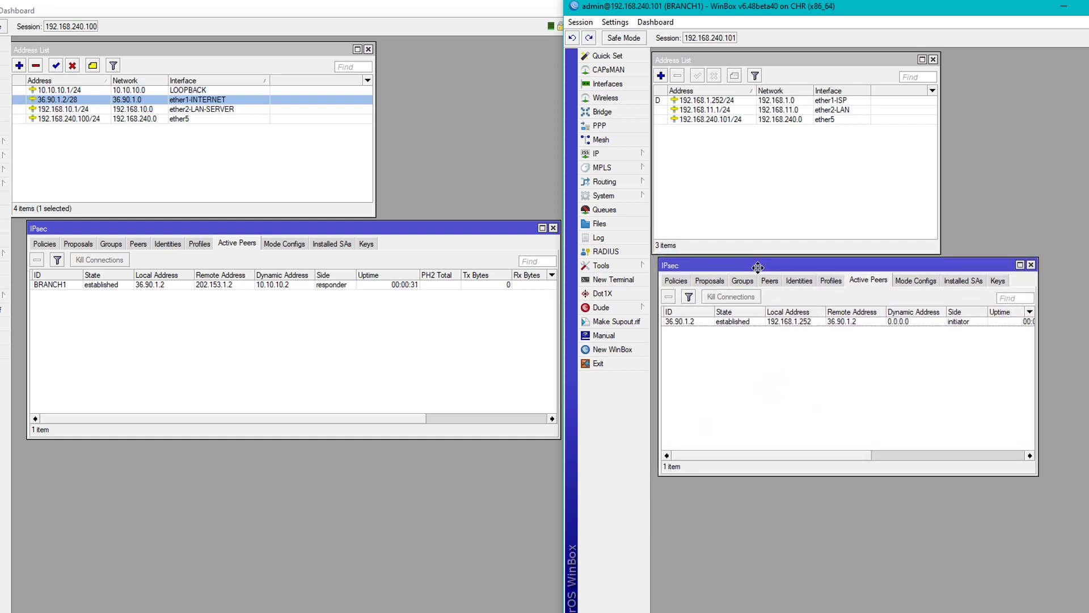
click(263, 349)
drag(341, 229, 291, 225)
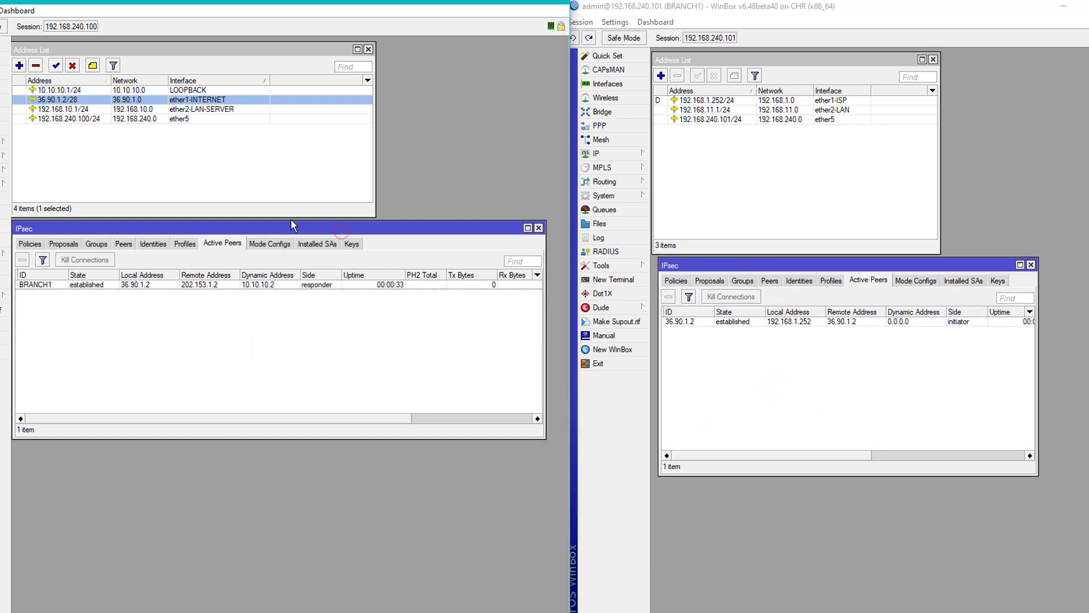
click(29, 243)
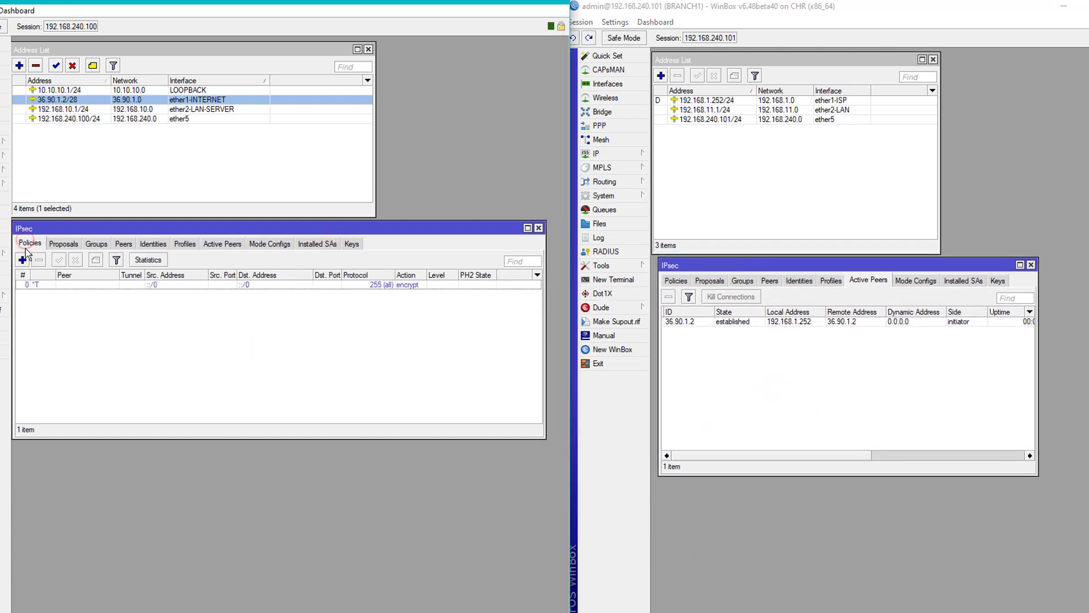
Copy the head office's default policy template with source 0.0.0.0/0 and destination 10.10.10.0/24.
click(675, 280)
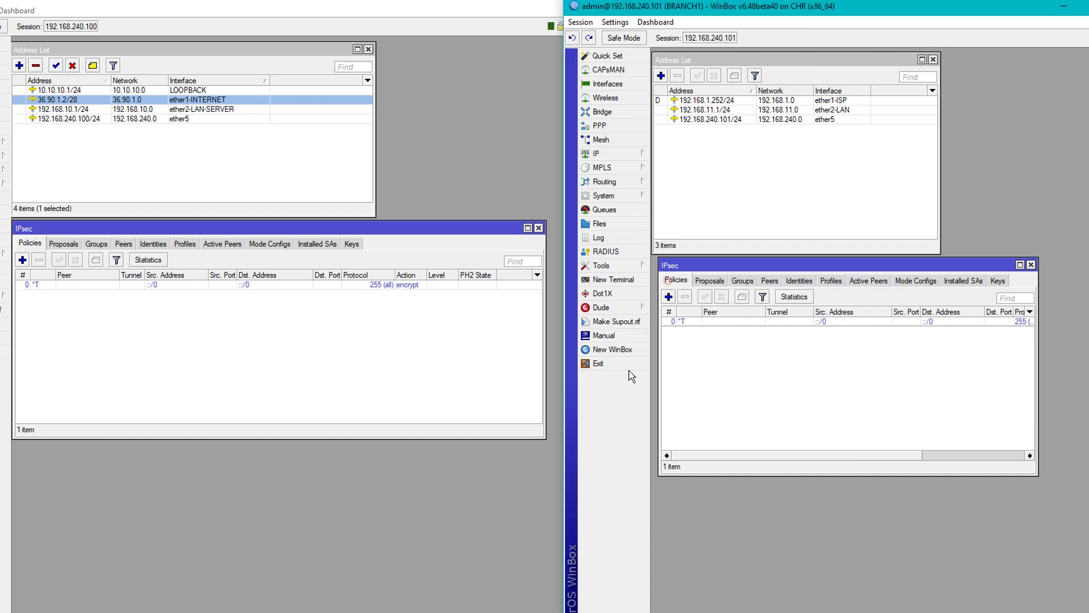
double_click(228, 285)
click(369, 368)
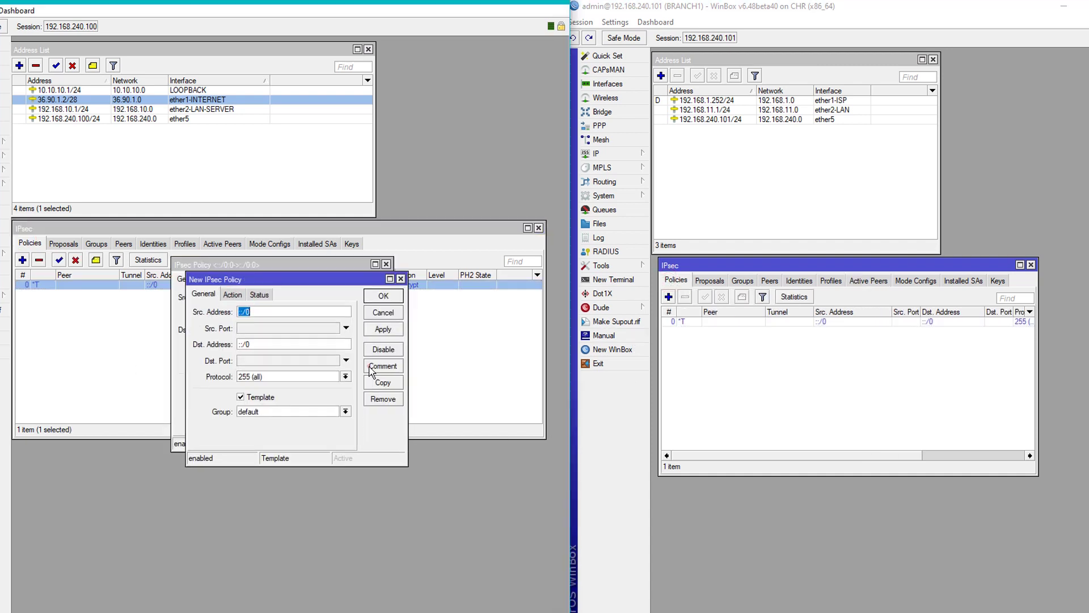
click(386, 264)
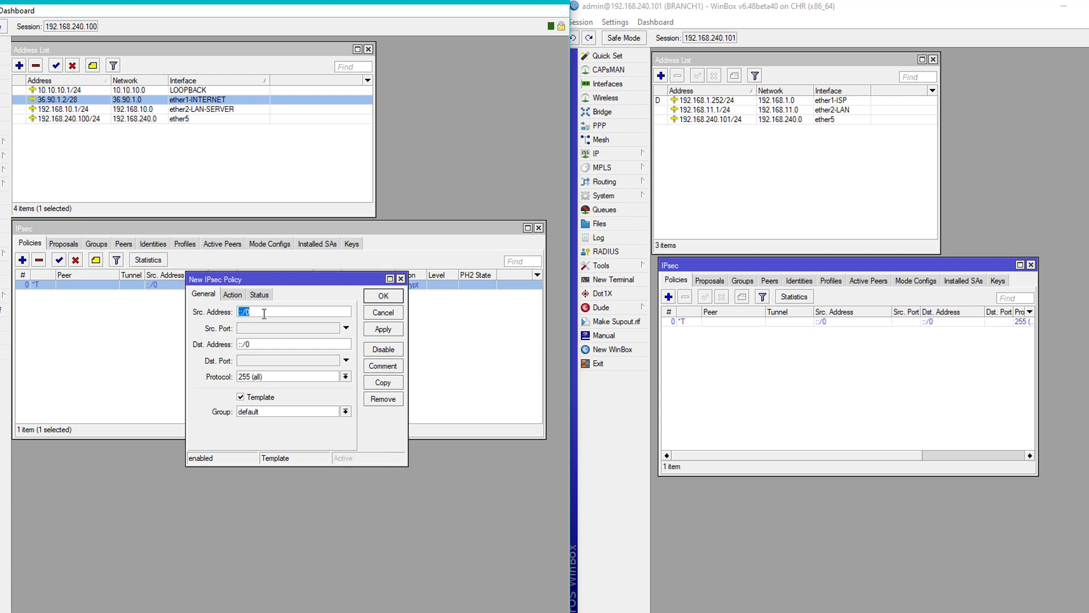
text(0.0.0.0)
drag(348, 291, 343, 313)
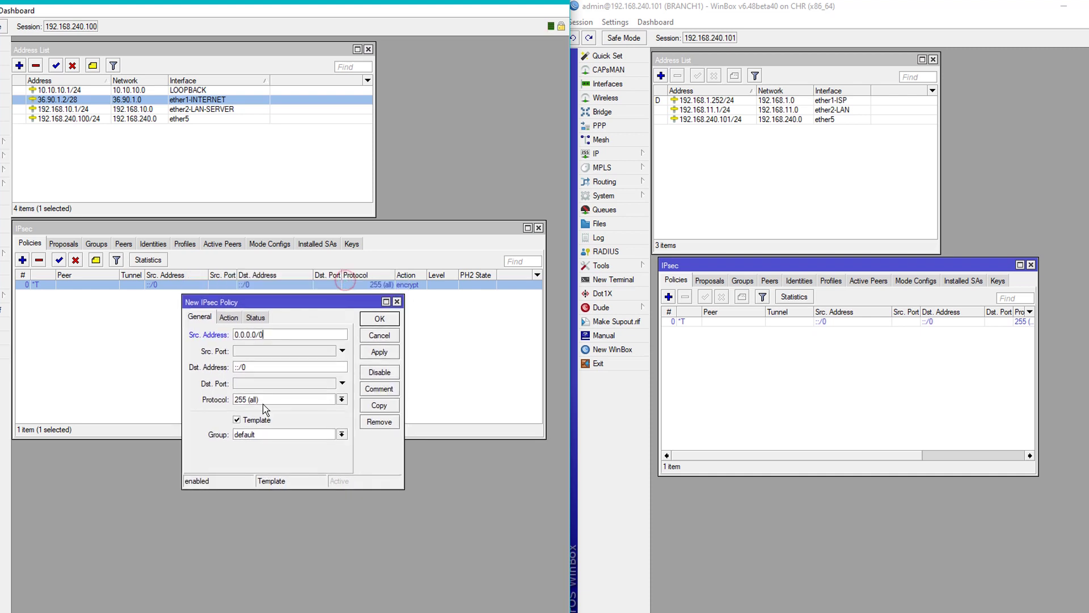
double_click(263, 344)
text(10.10.10.0/24)
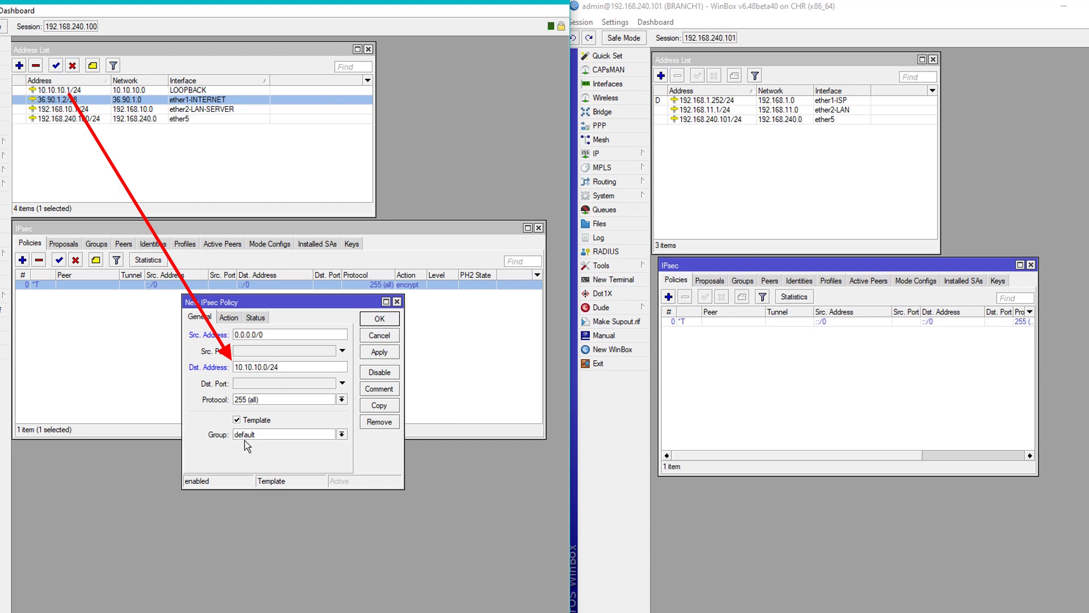
Assign the new head-office policy group IPSEC-VPN and proposal proposal1.
click(244, 439)
click(264, 441)
click(228, 317)
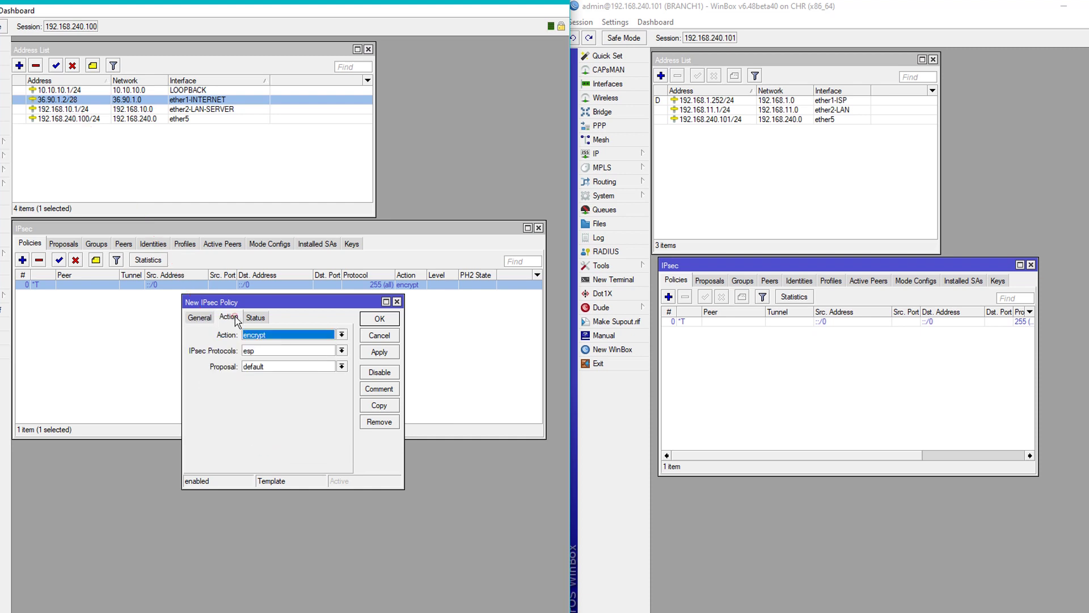
click(276, 367)
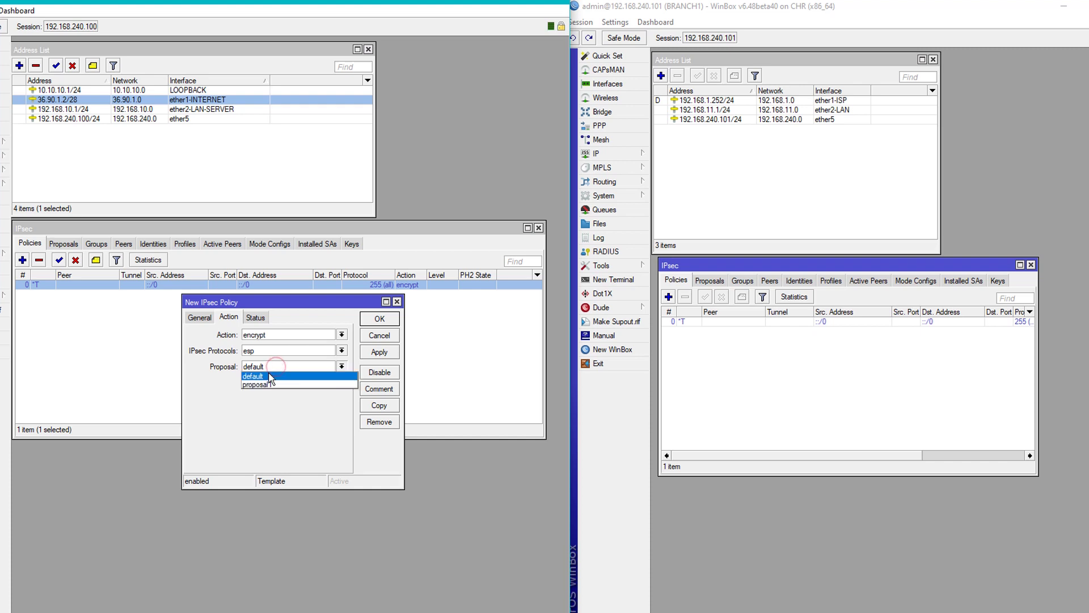
click(266, 385)
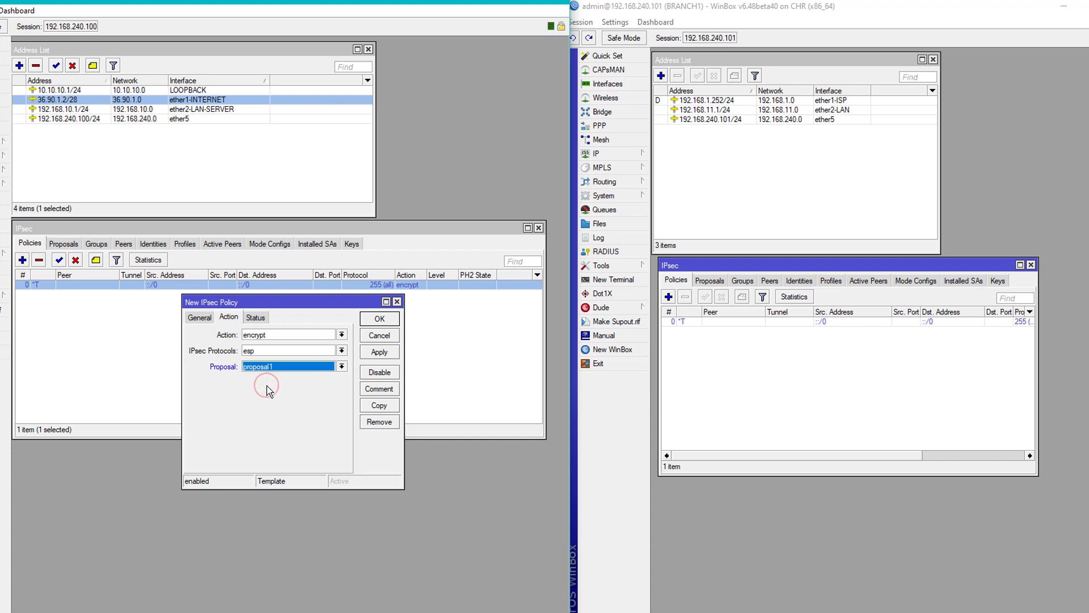
click(200, 318)
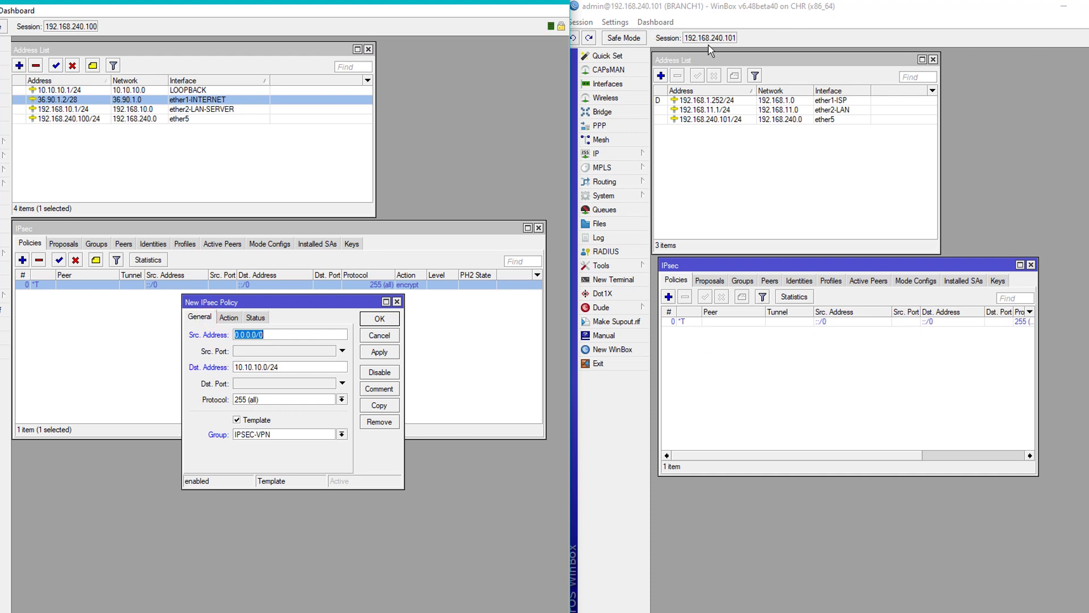
click(743, 24)
double_click(737, 321)
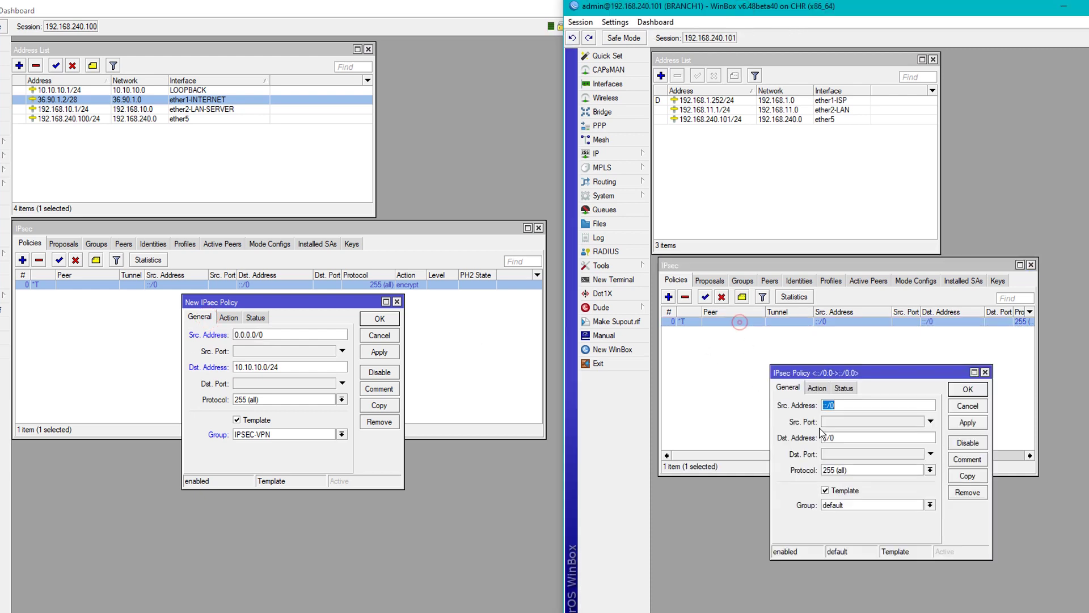
Copy BRANCH1's default template as source 10.10.10.0/24, destination 0.0.0.0/0, group IPSEC-VPN.
click(965, 477)
click(985, 372)
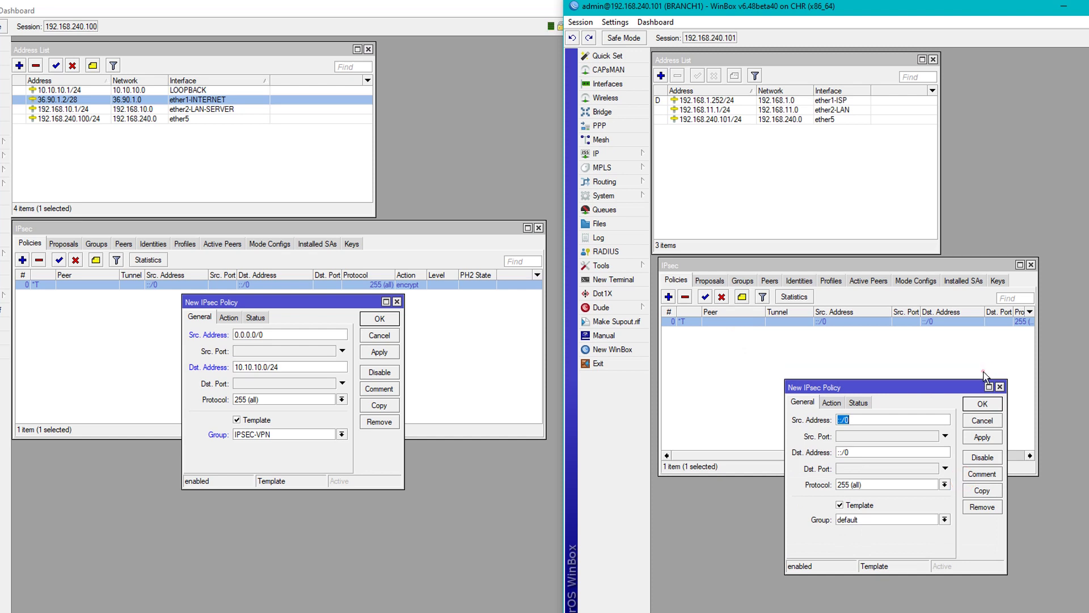
drag(933, 386, 903, 298)
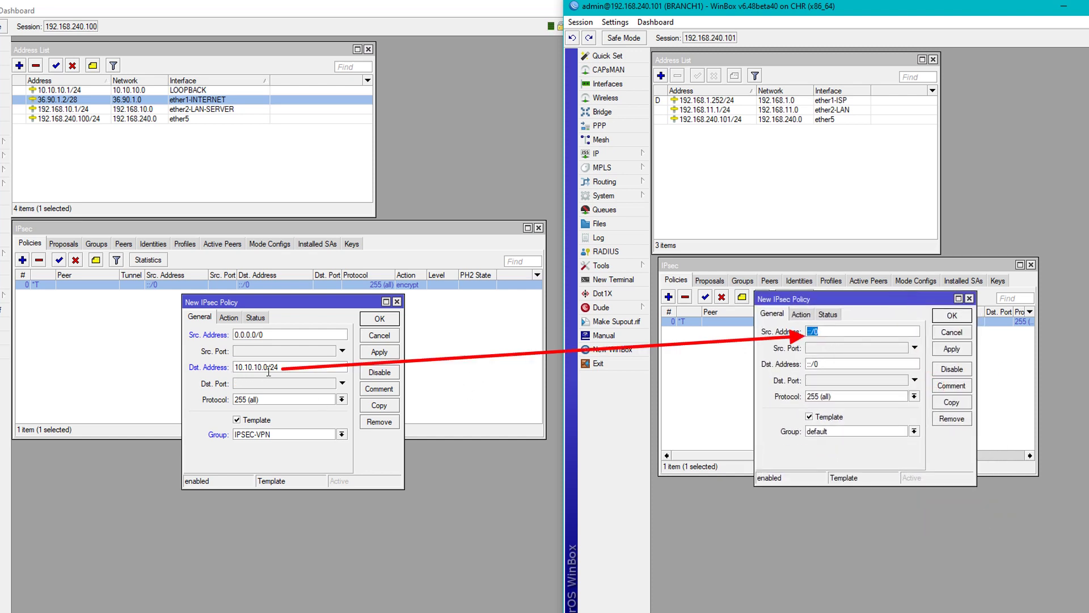
drag(282, 367, 234, 369)
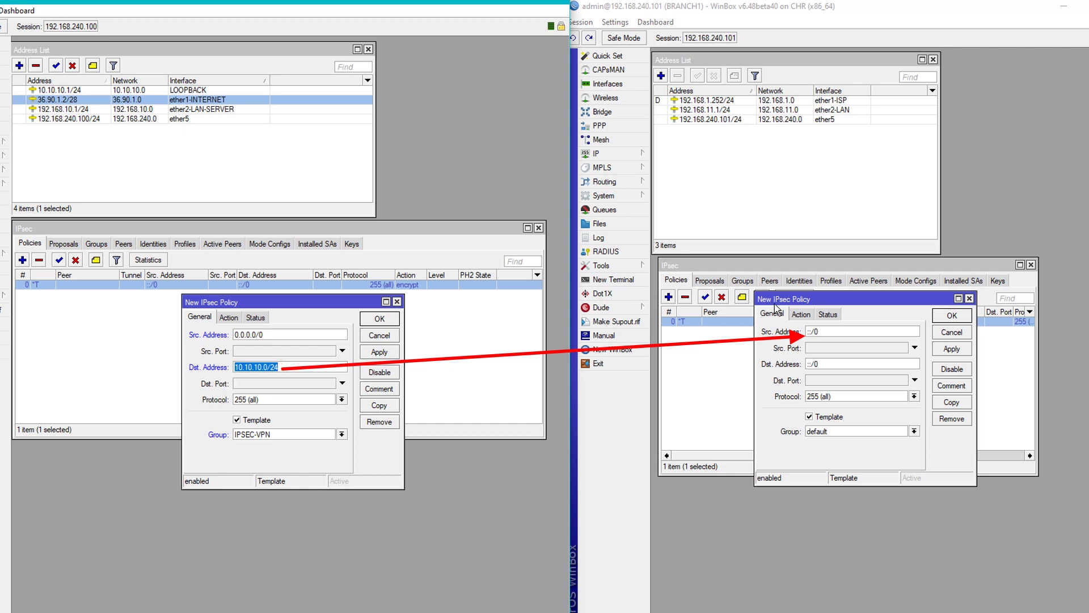
click(715, 13)
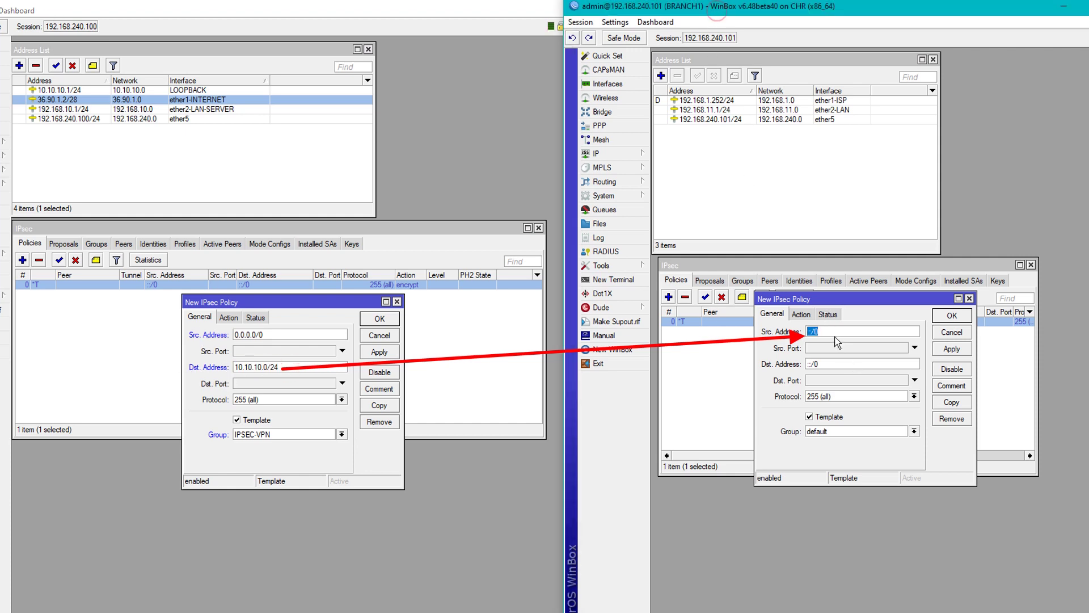
text(10.10.10.0/24)
click(839, 366)
text(0.0.0.0/0)
click(825, 434)
click(845, 442)
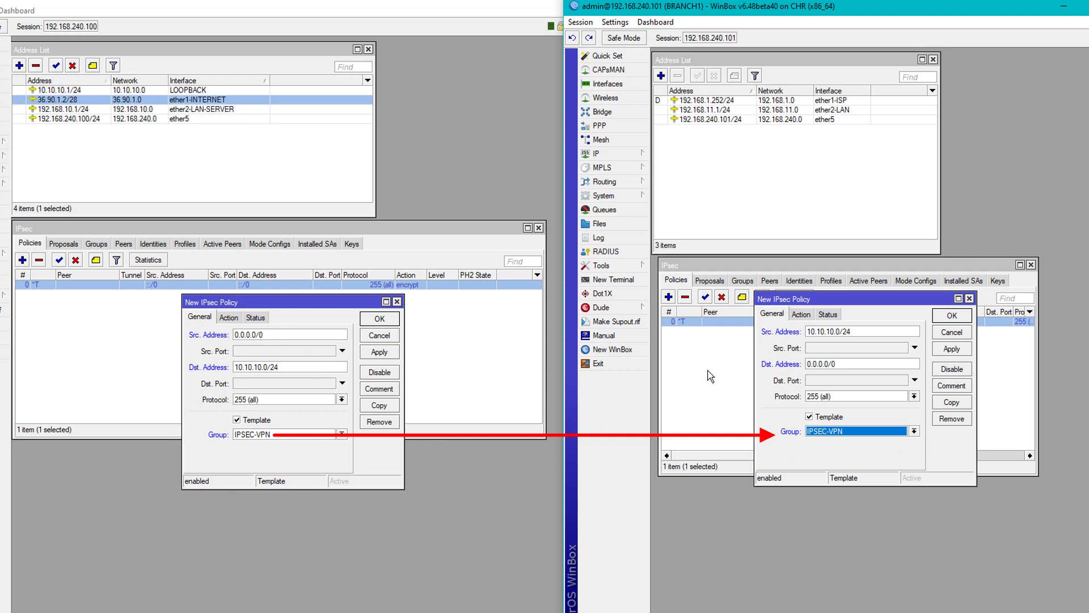
Give the BRANCH1 policy proposal1 and save the template policies on both routers.
click(228, 316)
click(801, 314)
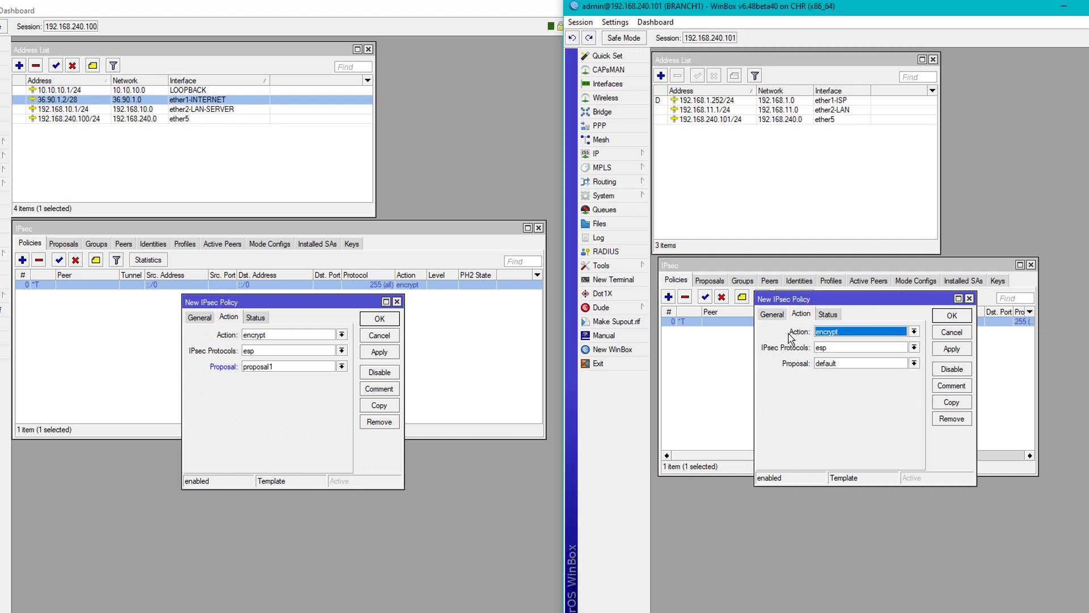
click(831, 364)
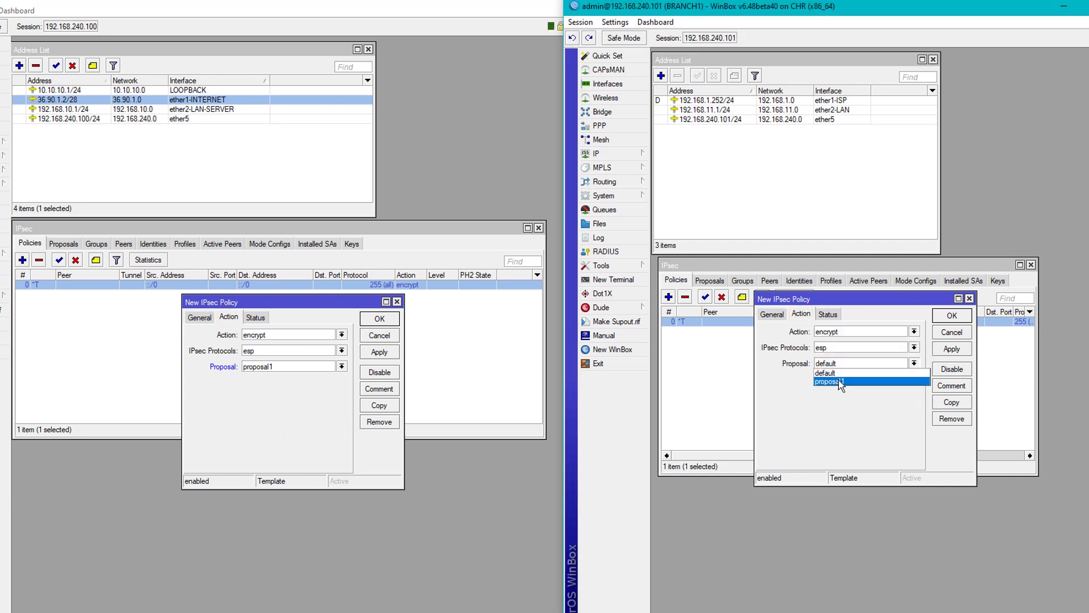
click(838, 379)
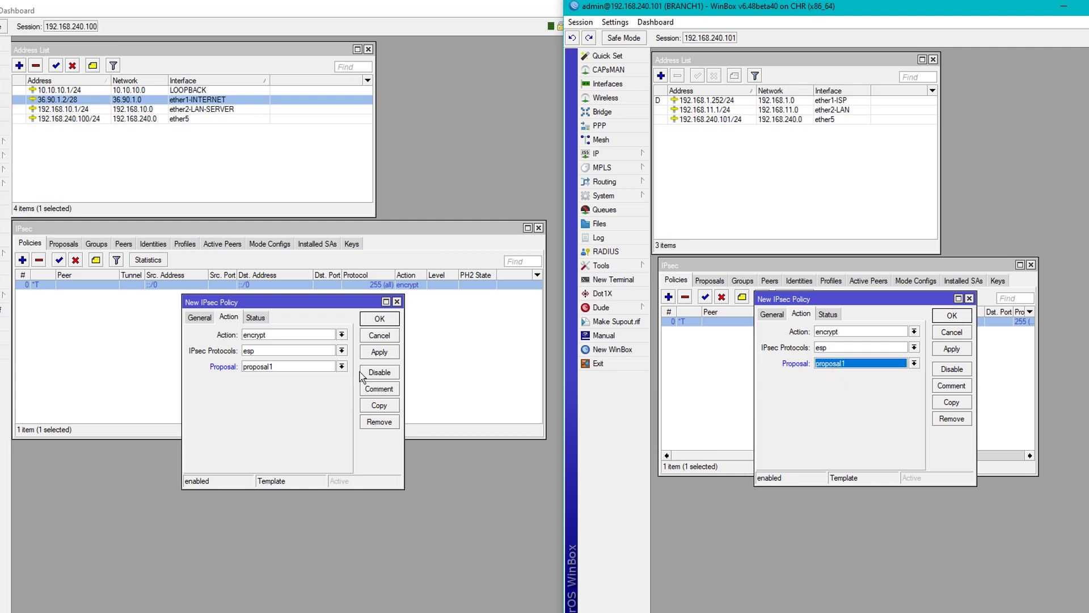
click(380, 356)
click(989, 348)
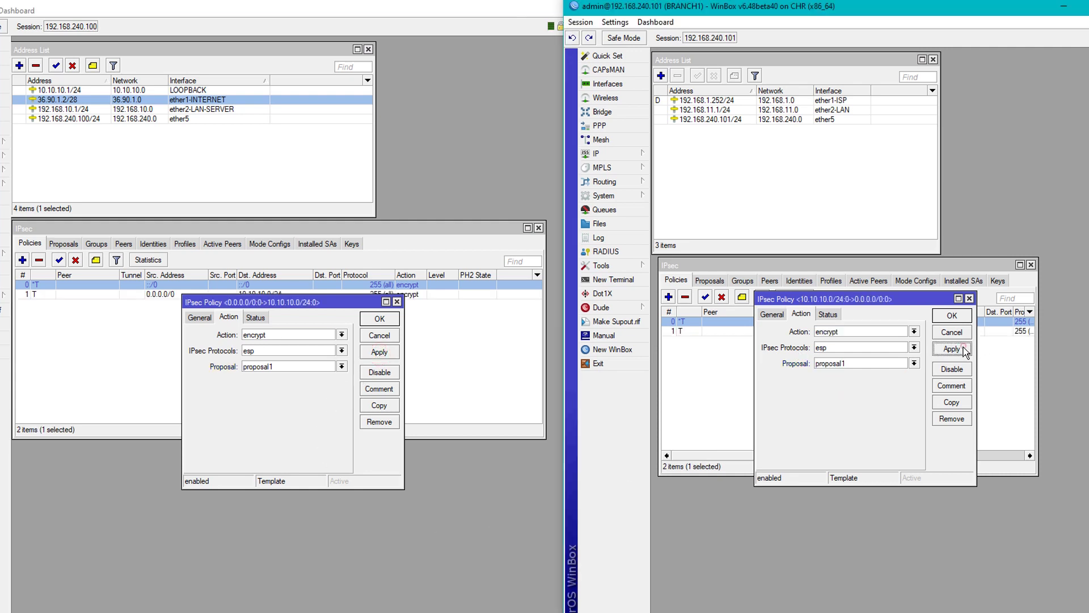
click(952, 315)
click(380, 318)
click(817, 397)
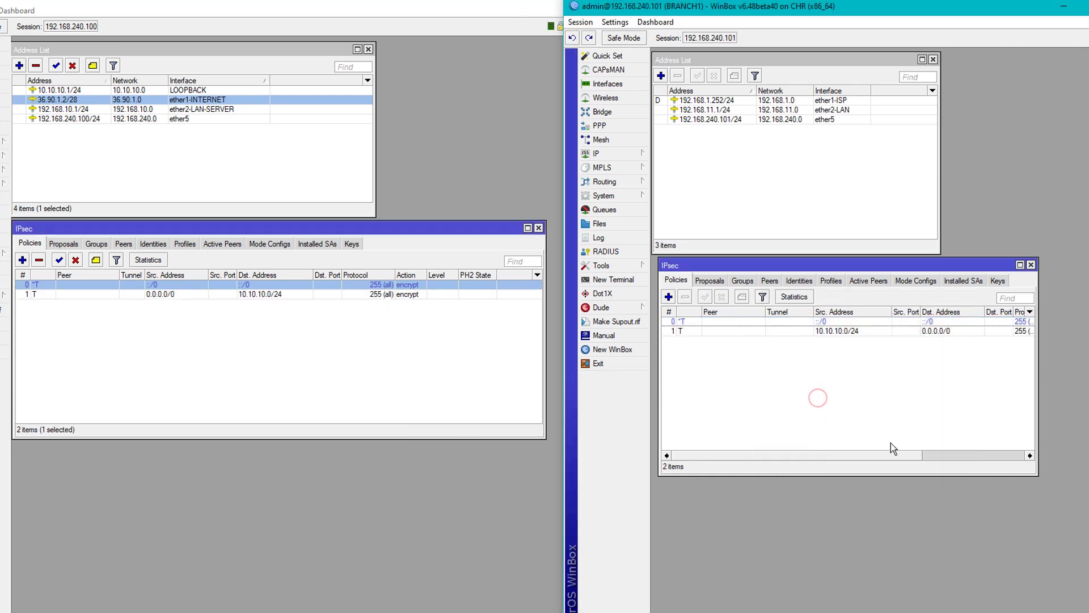
Disable and re-enable BRANCH1's HEADOFFICE peer, checking HEADOFFICE's BRANCH1 mode config meanwhile.
drag(887, 457, 879, 457)
drag(1038, 391, 1086, 391)
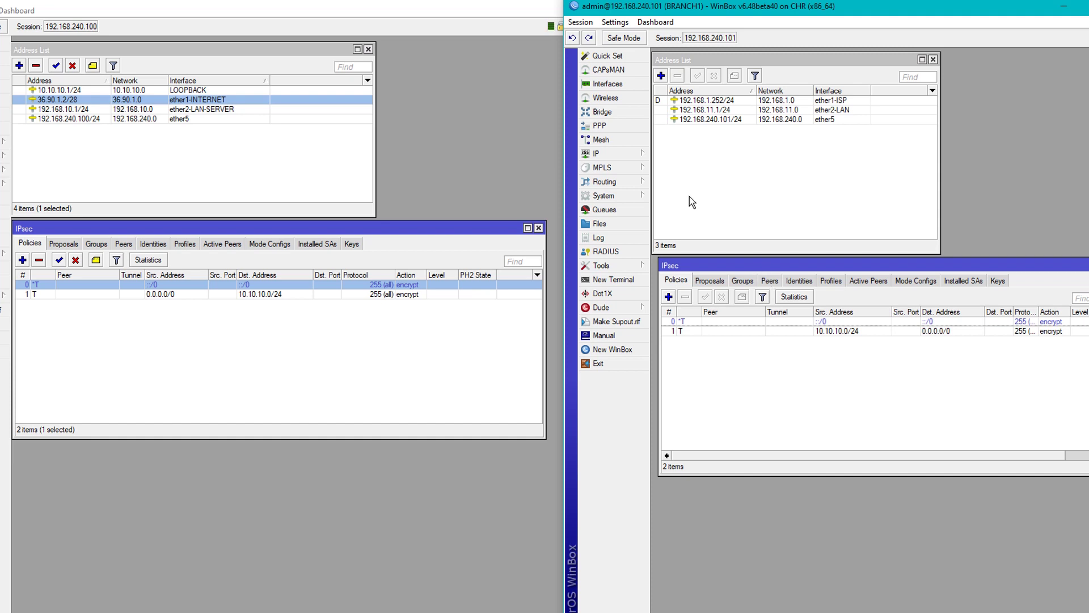
click(770, 279)
click(742, 321)
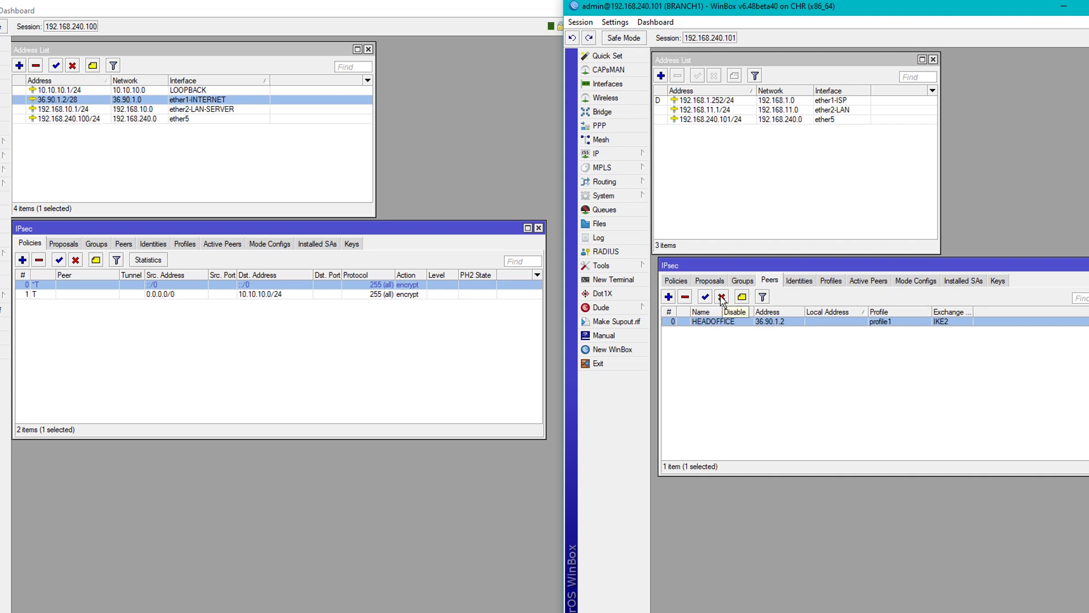
click(722, 300)
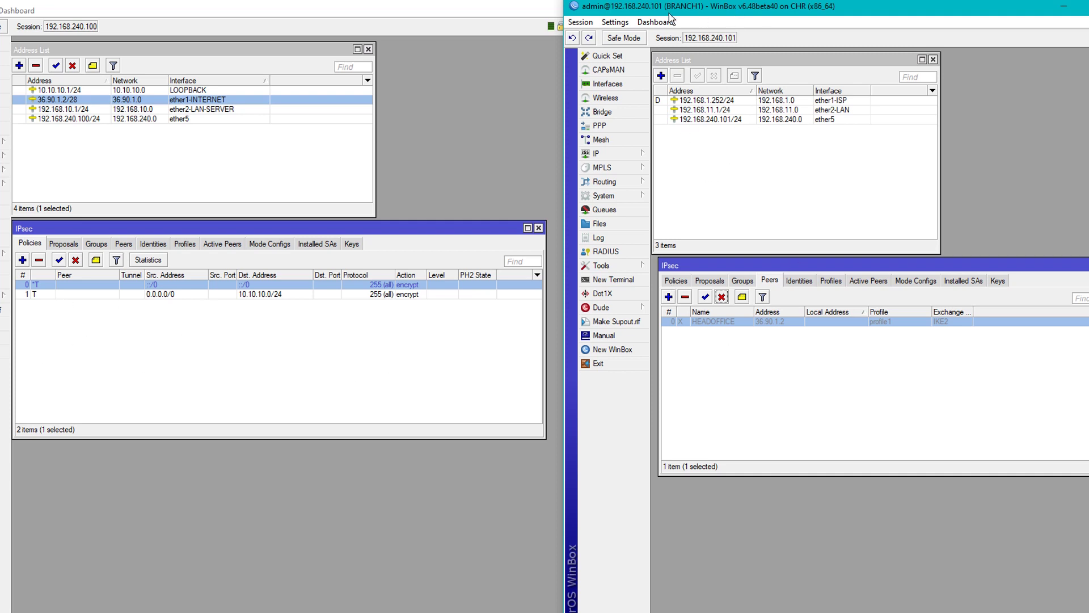
click(270, 243)
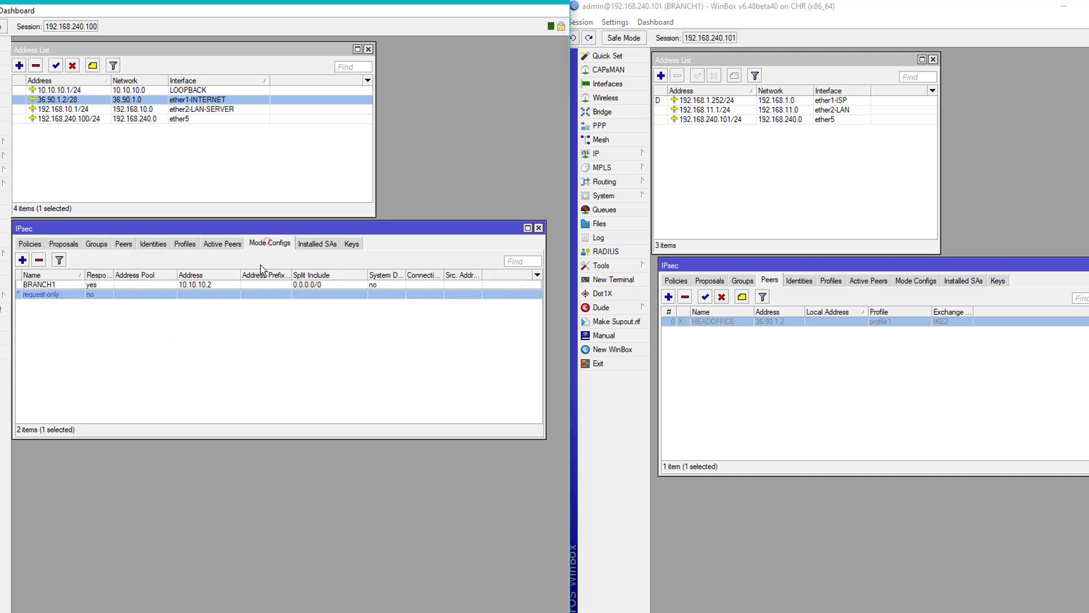
click(203, 284)
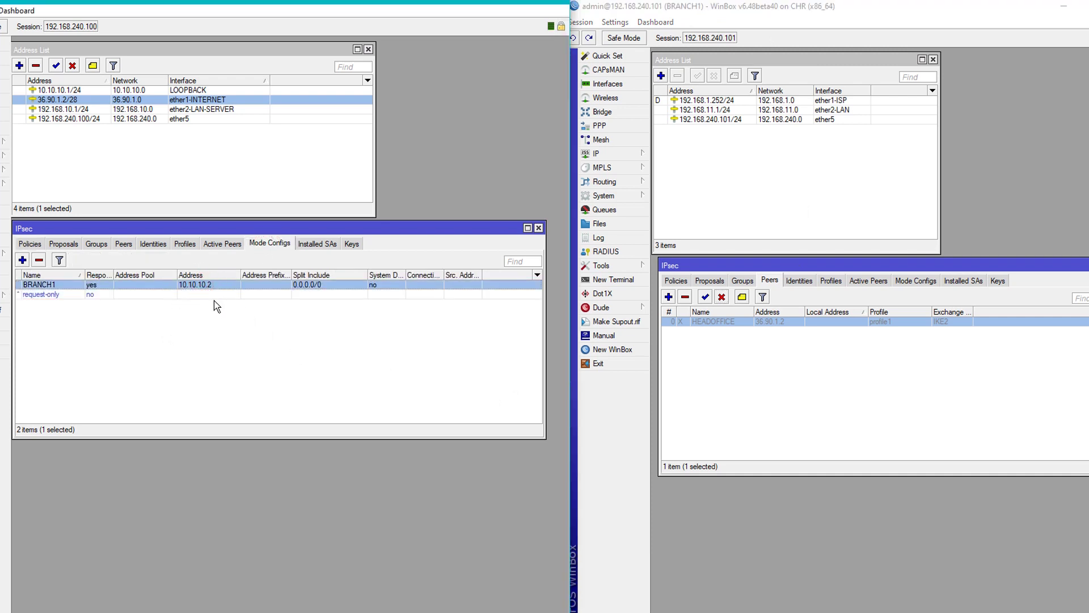
click(36, 245)
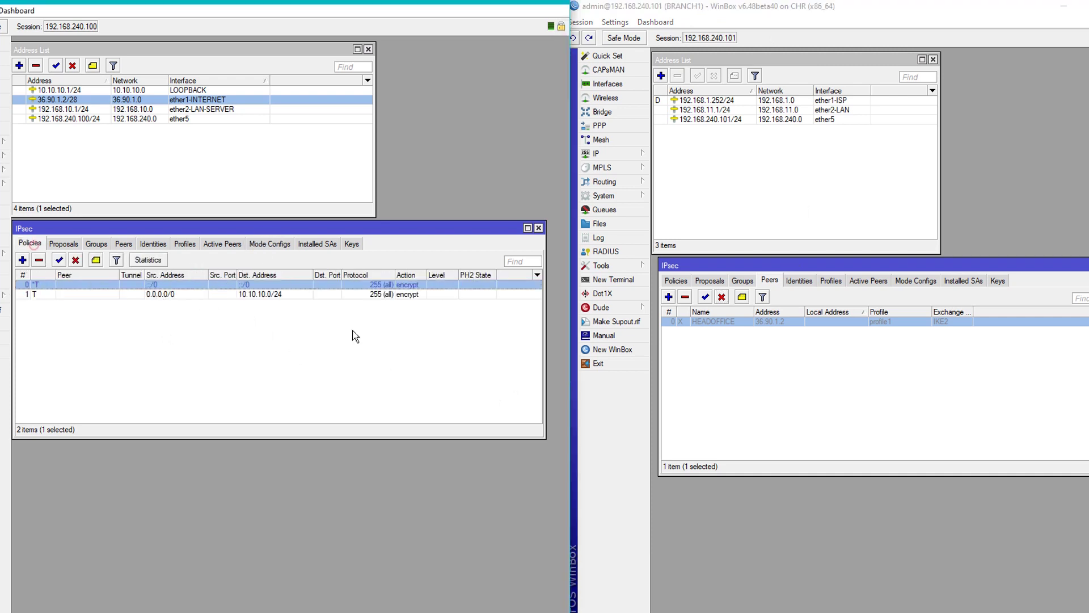
click(706, 296)
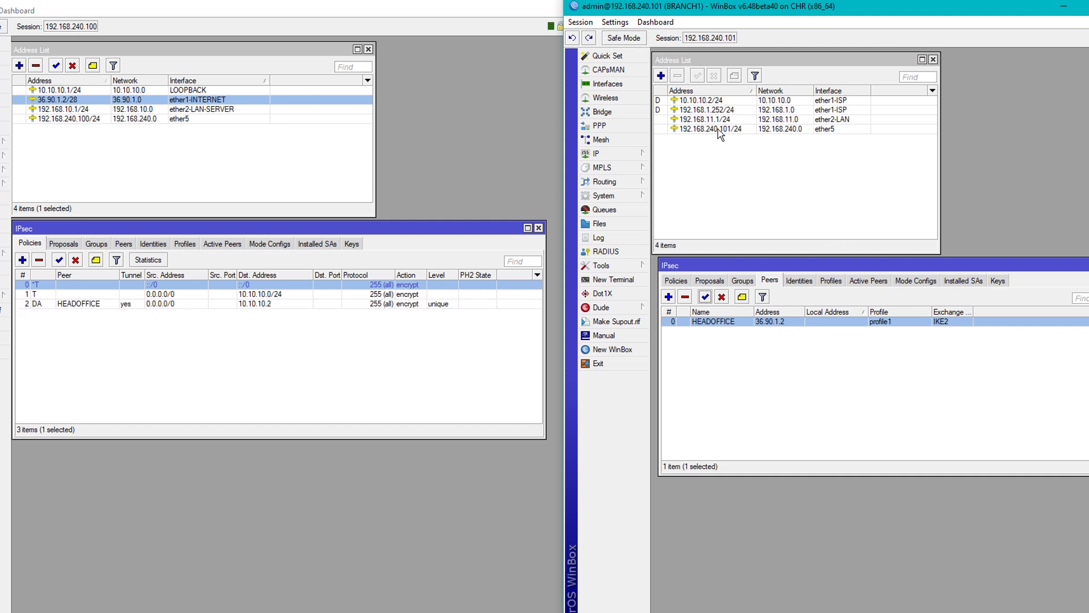
Inspect the dynamic tunnel policies: HEADOFFICE 0.0.0.0/0→10.10.10.2 and BRANCH1 10.10.10.2→0.0.0.0/0.
click(122, 306)
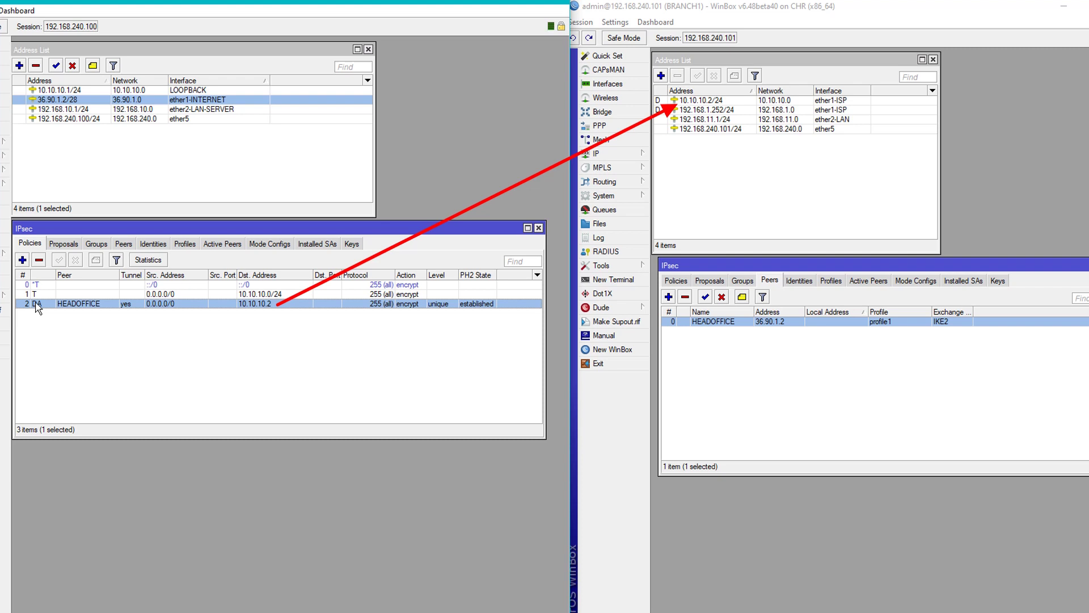
mouse_move(36, 307)
click(704, 101)
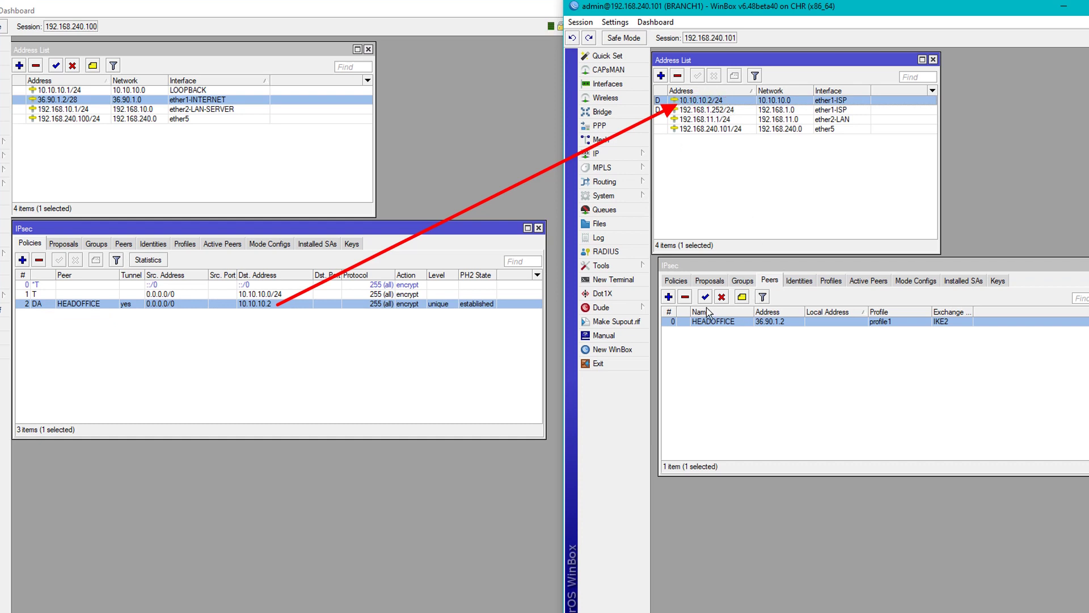
click(676, 283)
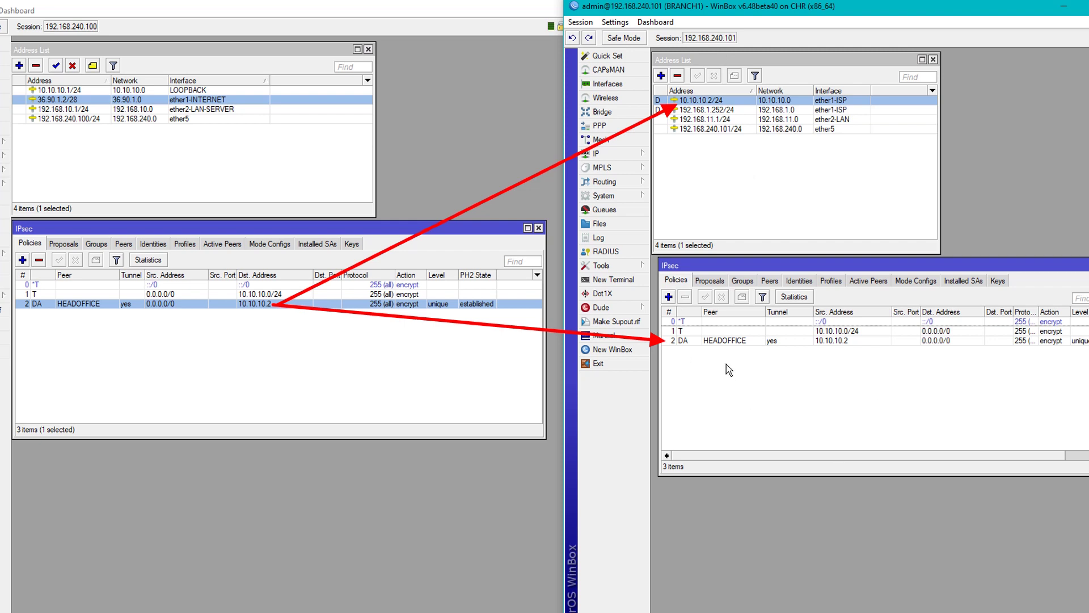
click(747, 340)
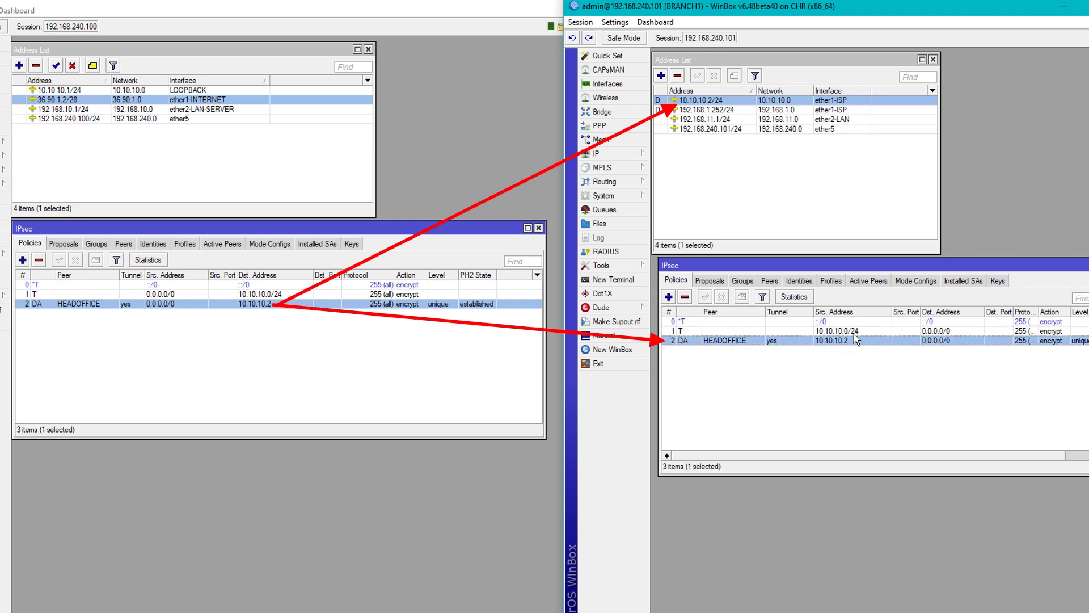
click(849, 401)
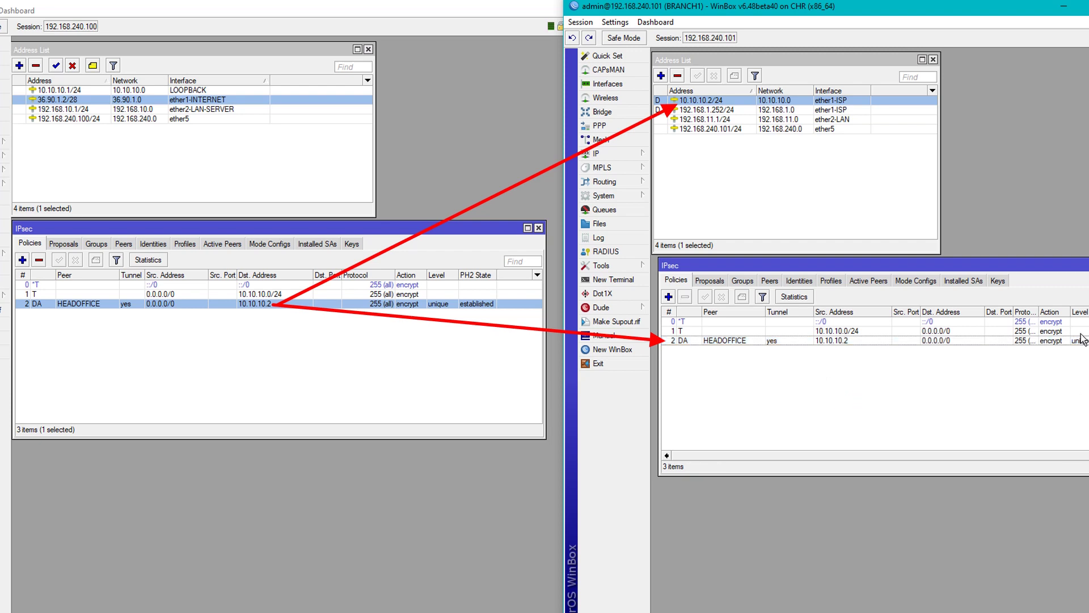
click(766, 340)
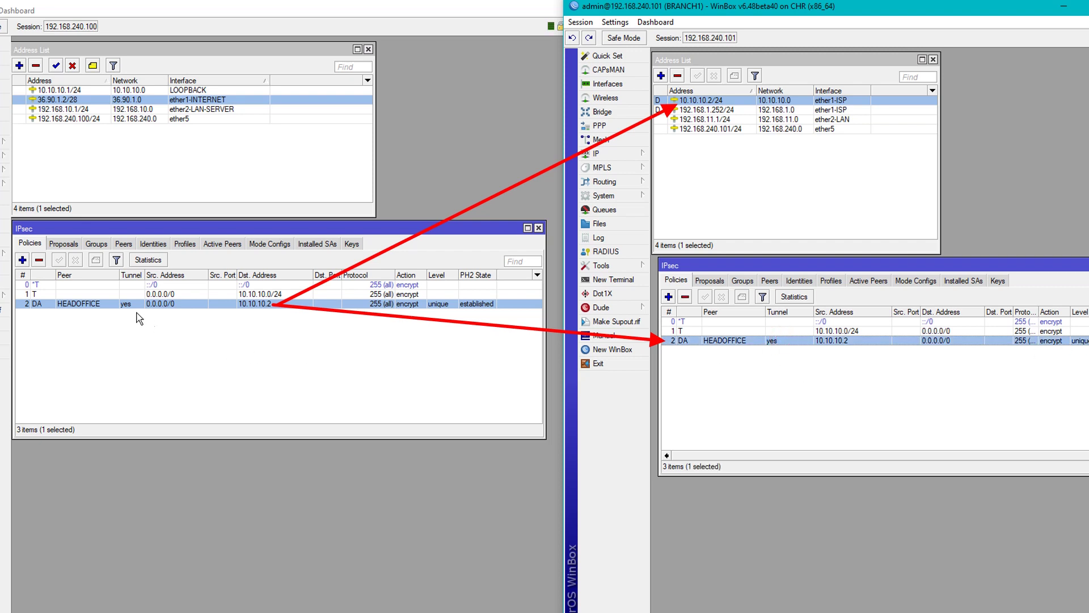
click(189, 338)
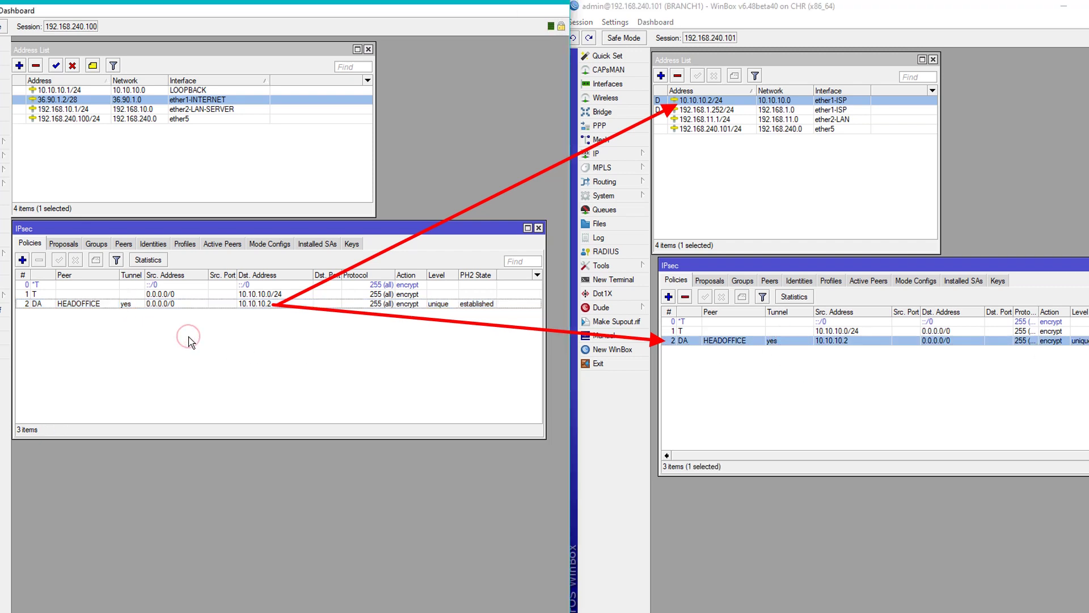
click(613, 280)
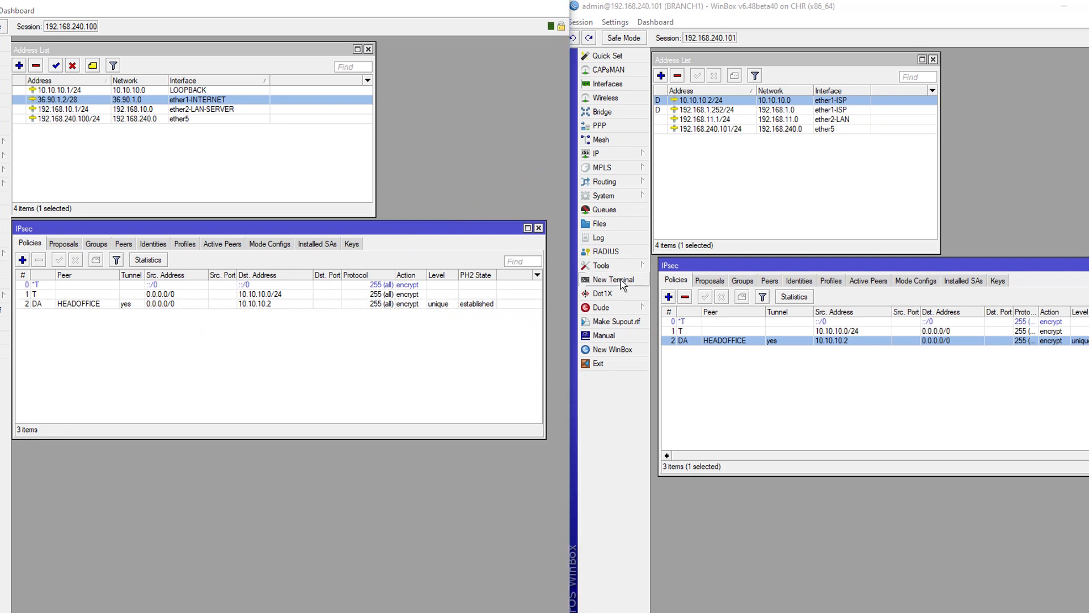
Open a terminal for each router below its policy list and begin a ping on BRANCH1.
drag(771, 227, 831, 200)
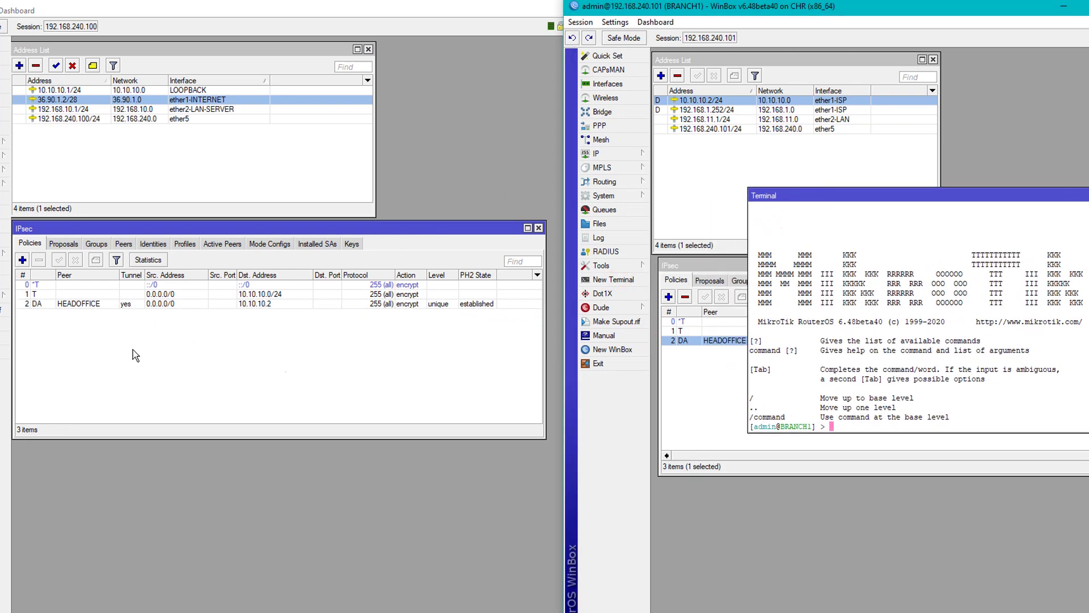
click(6, 279)
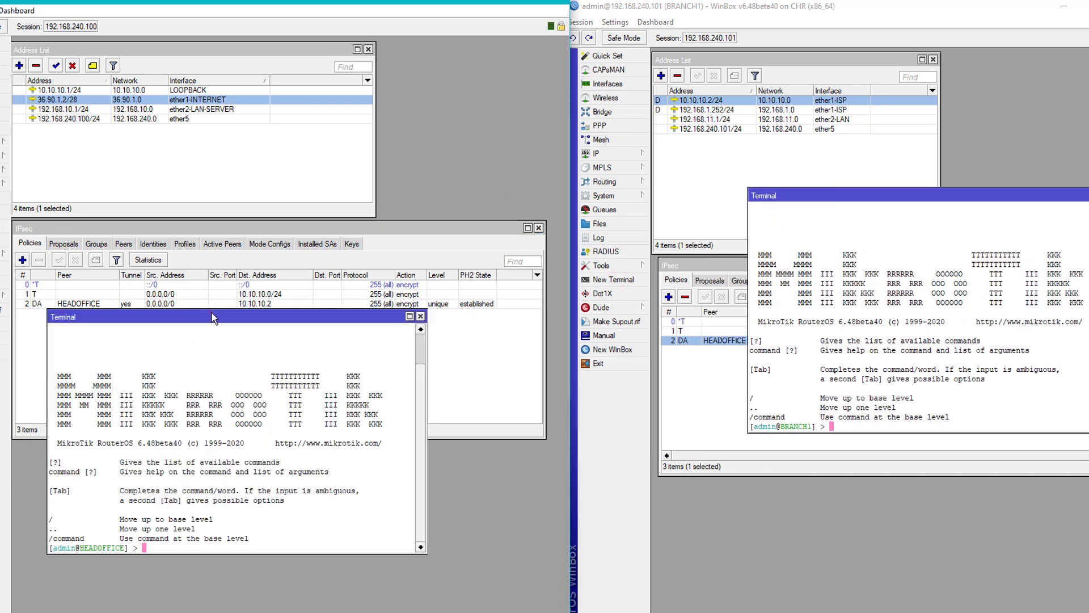
drag(207, 316, 222, 328)
drag(816, 199, 784, 372)
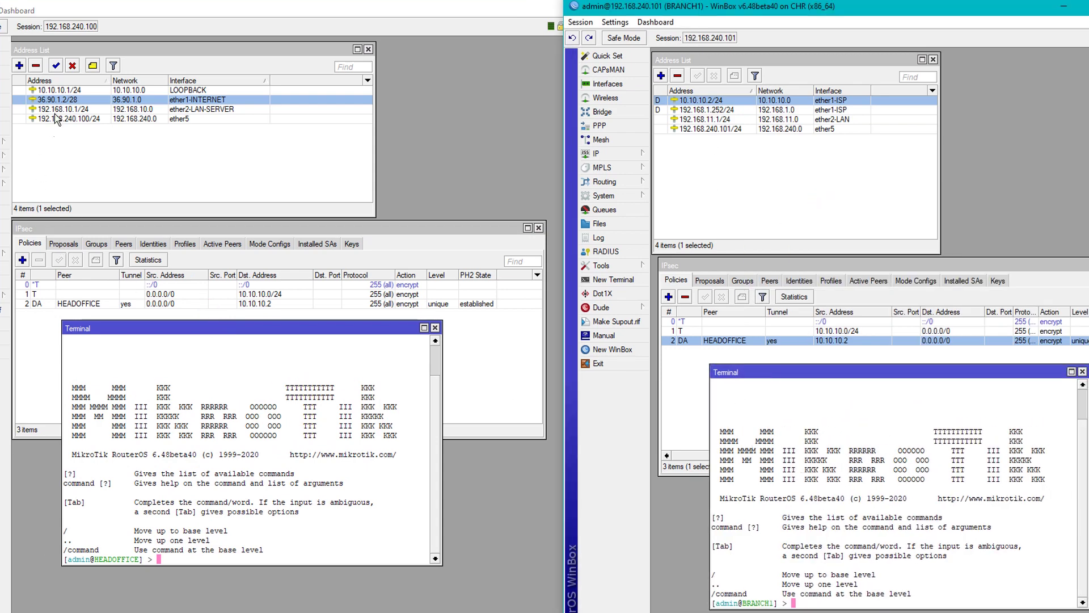
click(59, 89)
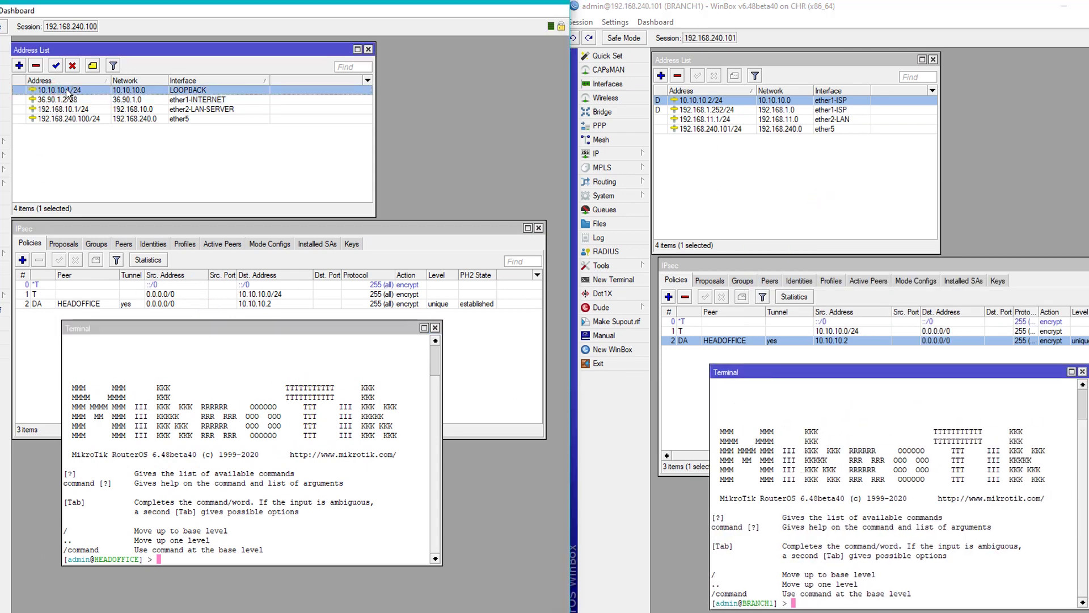
click(350, 447)
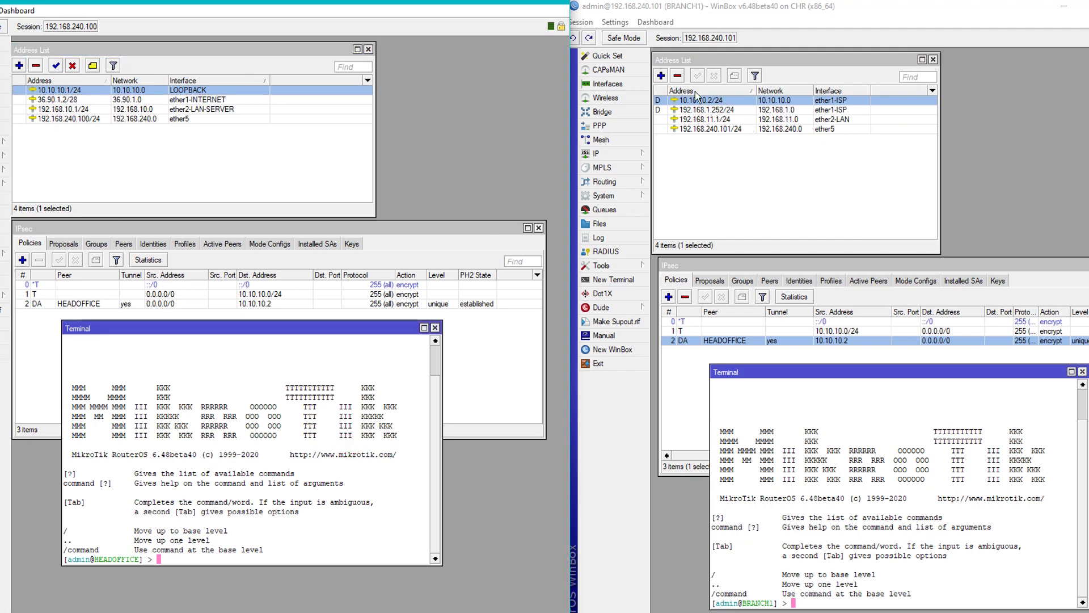
click(872, 566)
text(PIN)
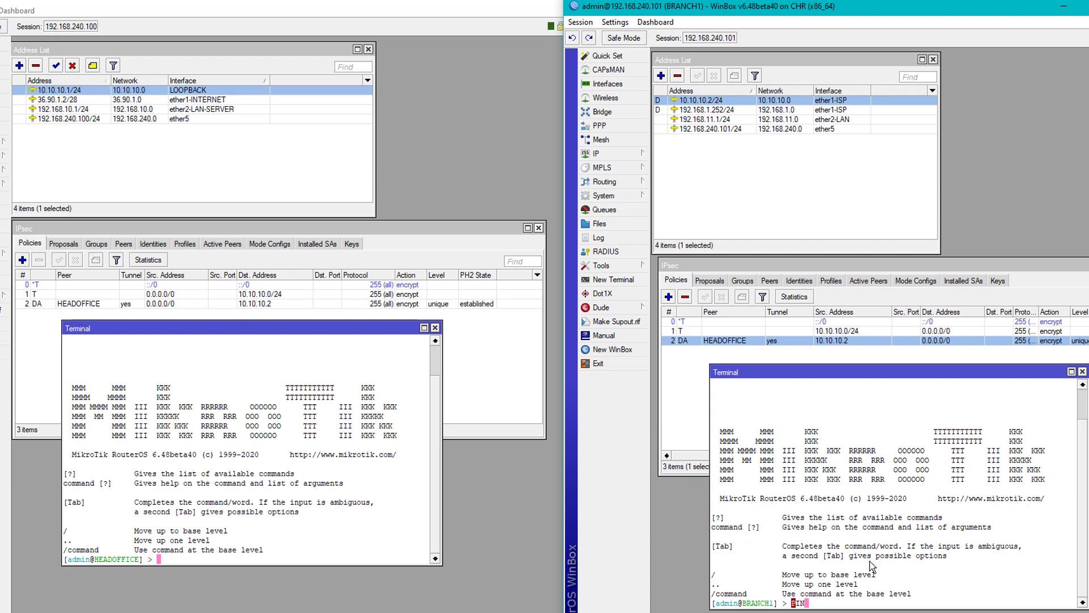
key(BackSpace)
key(BackSpace)
key(BackSpace)
Ping 10.10.10.1 from BRANCH1 and 10.10.10.2 from HEADOFFICE across the tunnel.
text(ping 10.10)
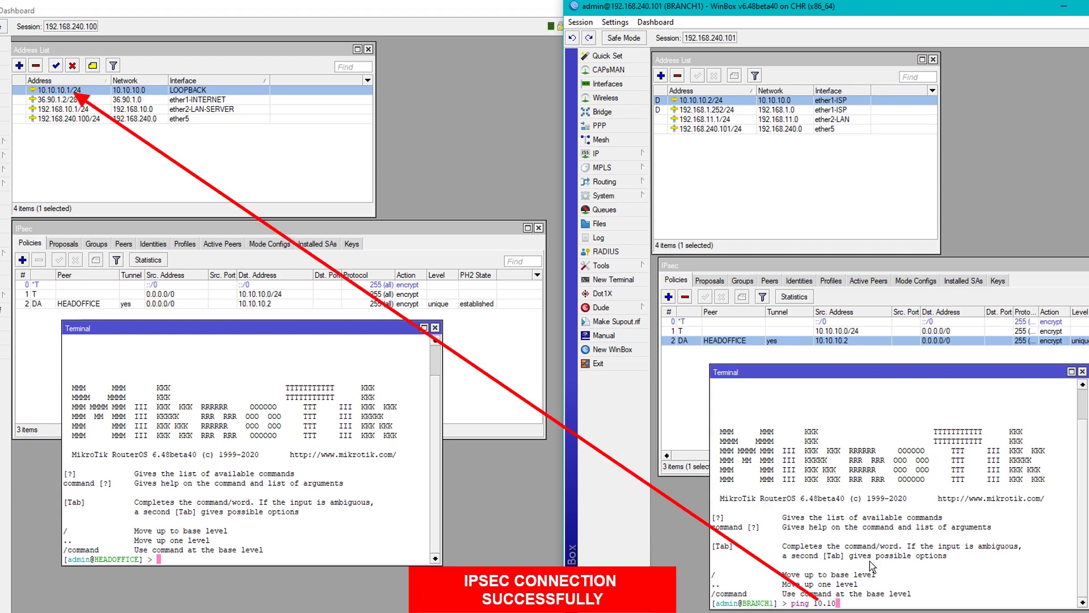
text(.10.1)
key(Return)
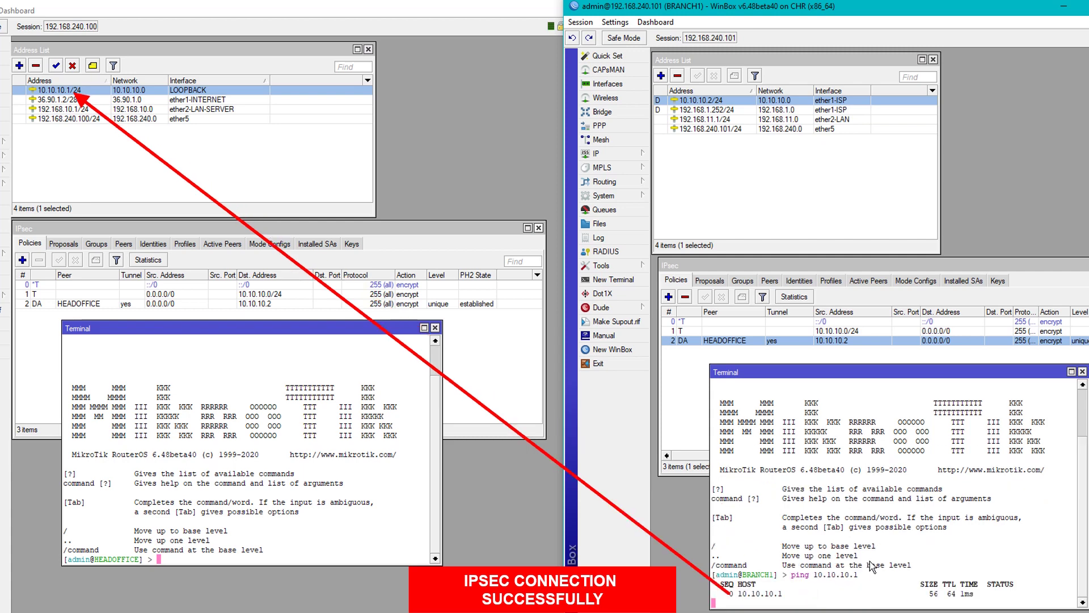
click(306, 491)
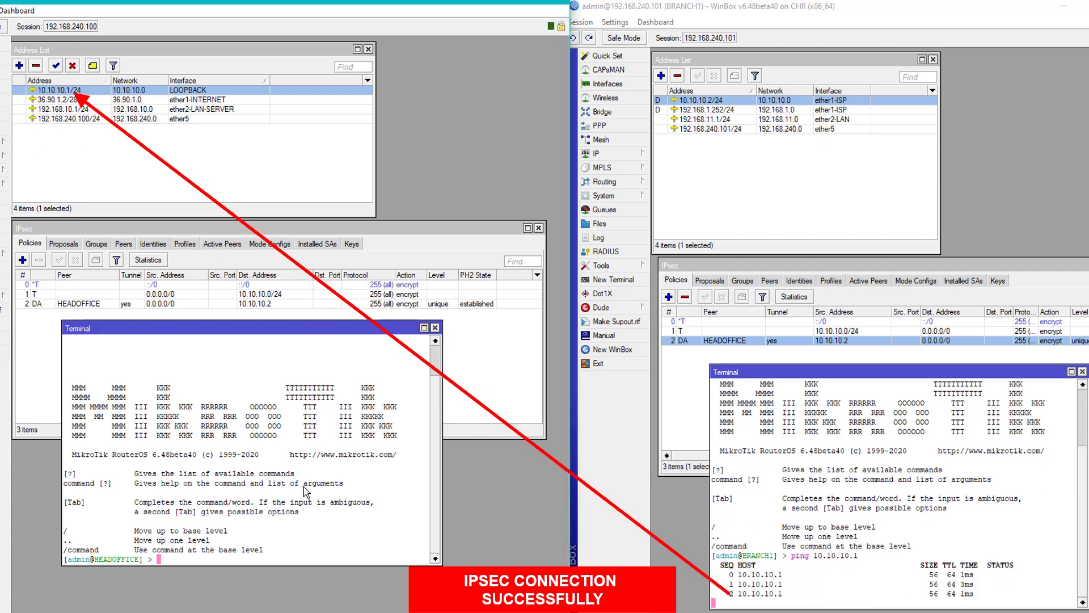
text(ping 1)
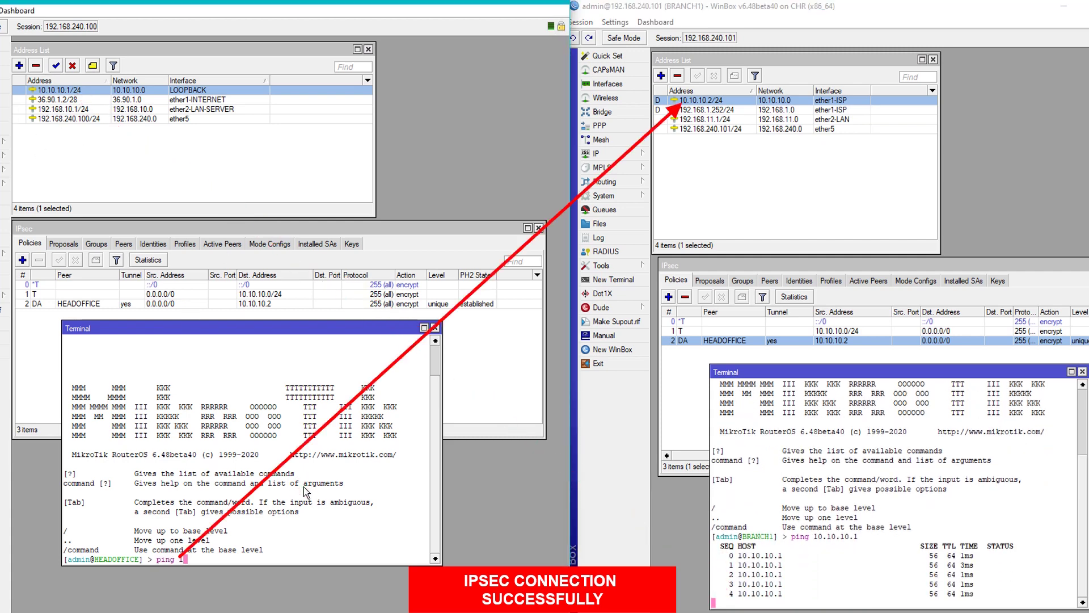
text(0.10.10.2)
key(Return)
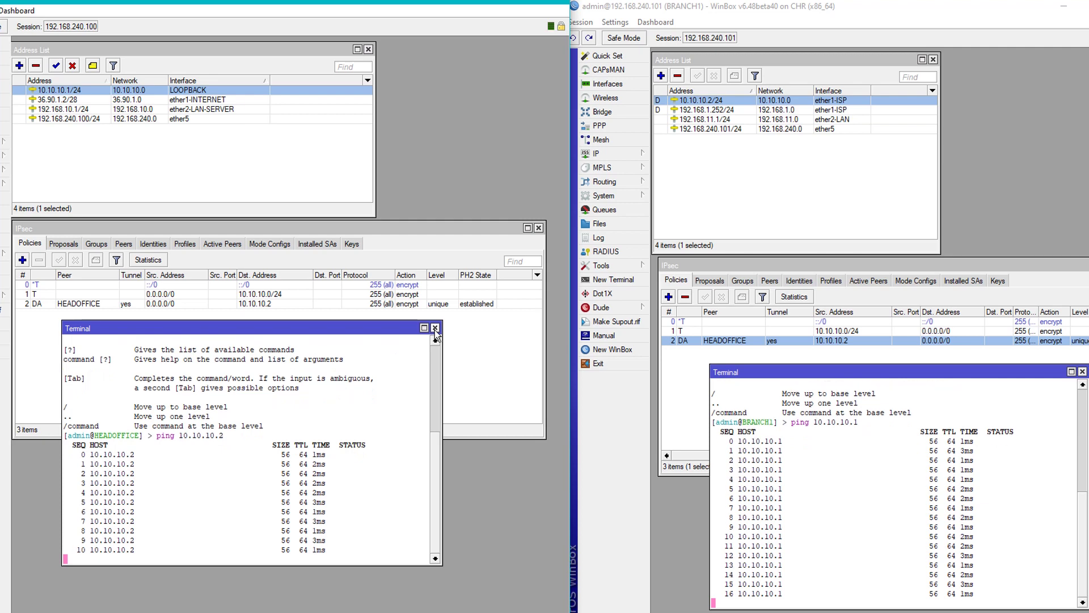
Stop both pings at 0% loss and mark the LAN addresses 192.168.10.1/24 and 192.168.11.1/24.
click(816, 457)
key(ctrl+c)
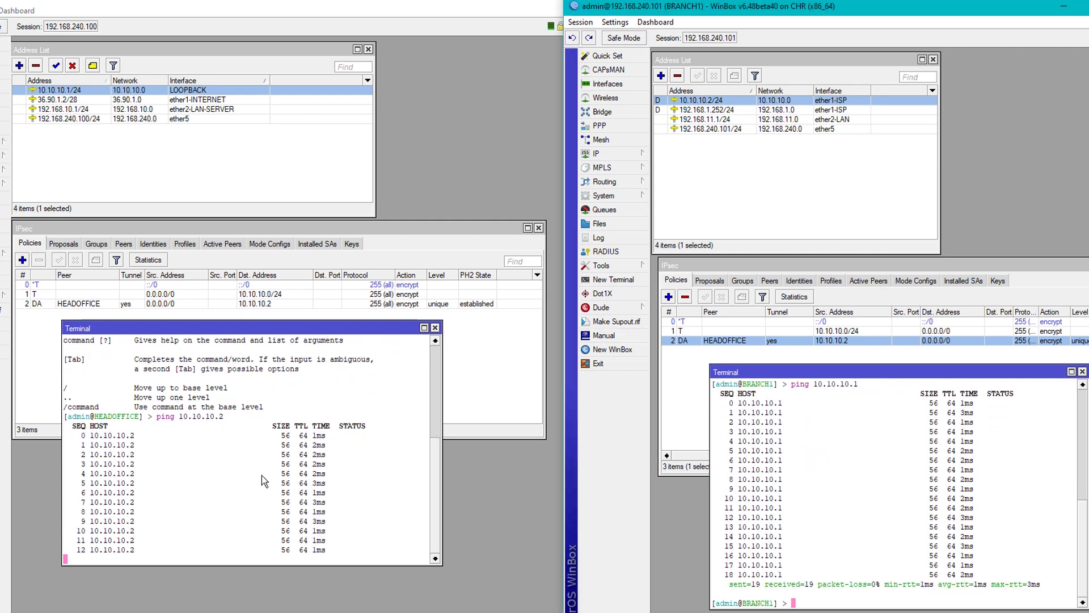
click(328, 471)
key(ctrl+c)
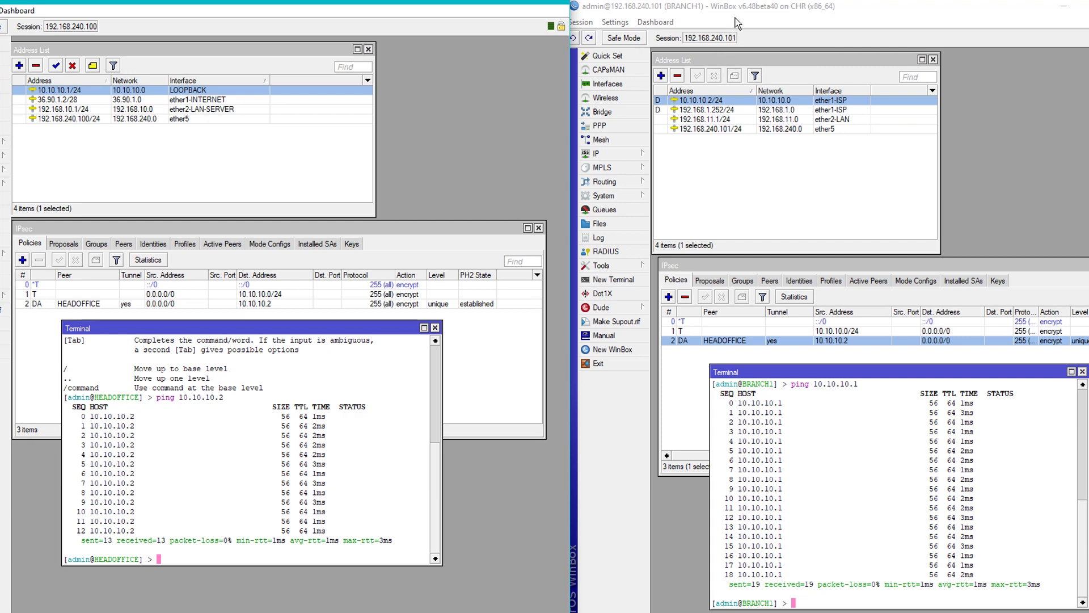
click(69, 110)
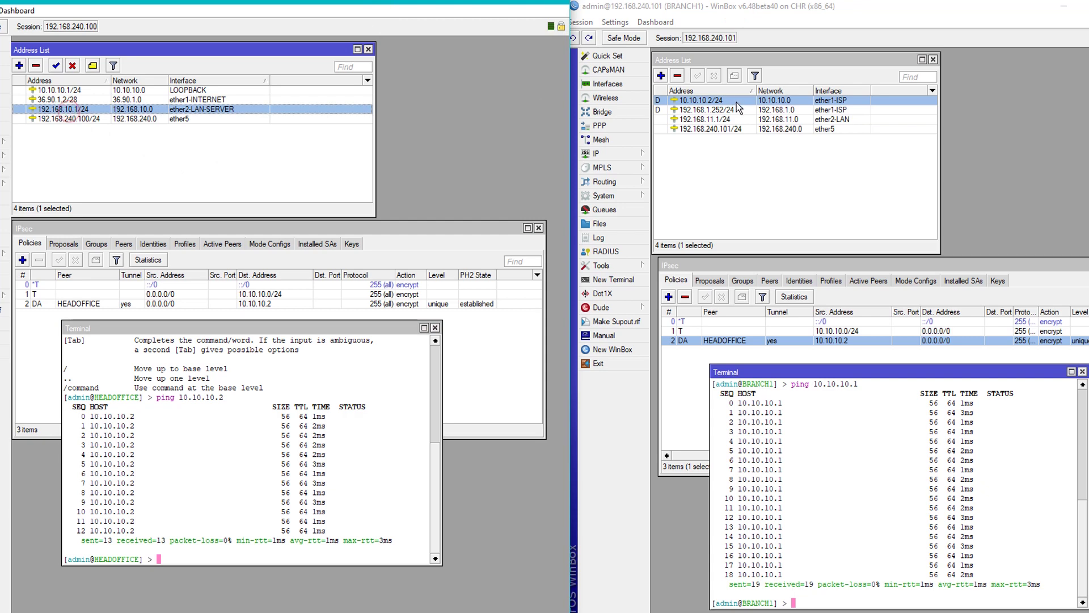
click(735, 119)
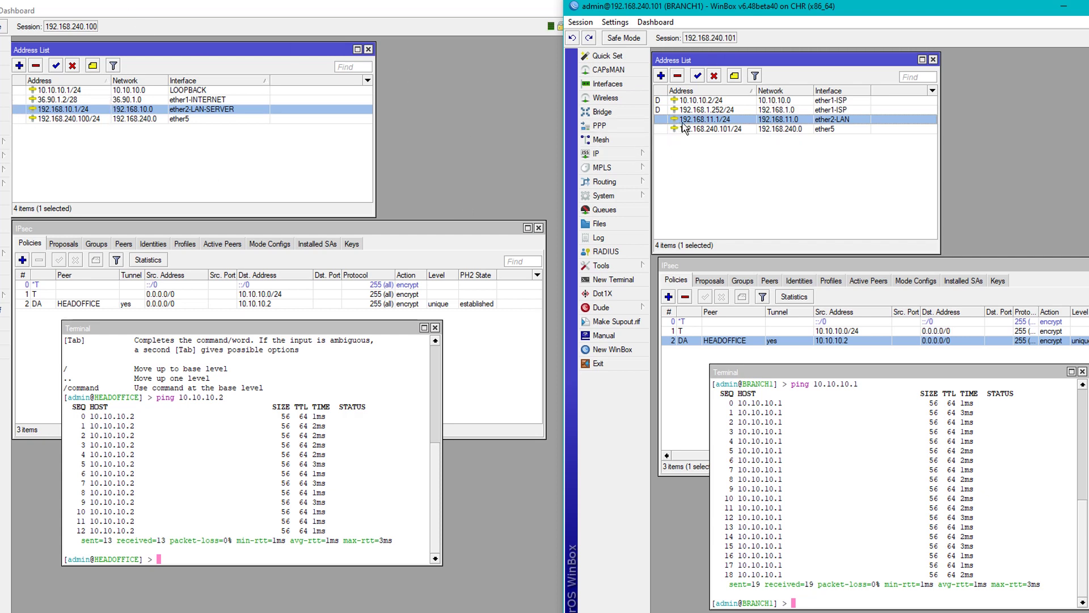
From BRANCH1, ping HEADOFFICE's LAN 192.168.10.1 and stop it once it fails.
click(868, 465)
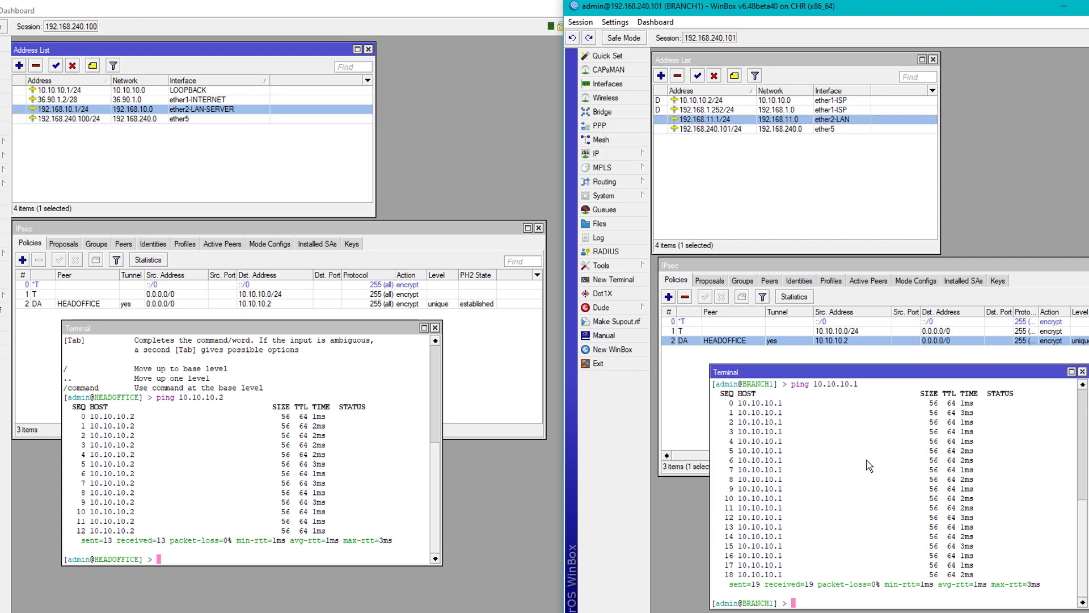
text(ping 1)
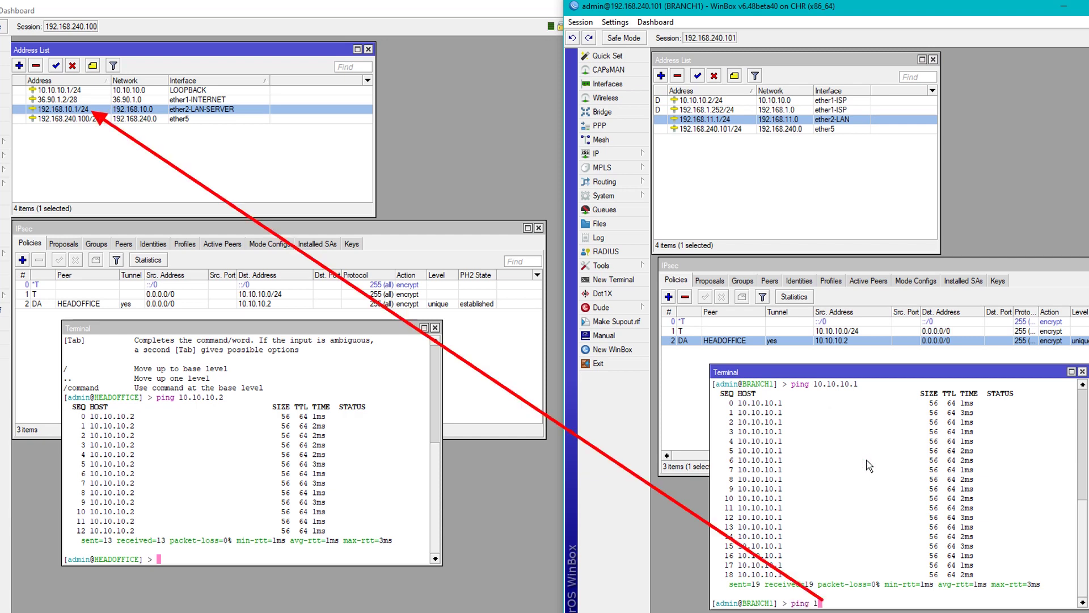
text(92.168.10.1)
key(Return)
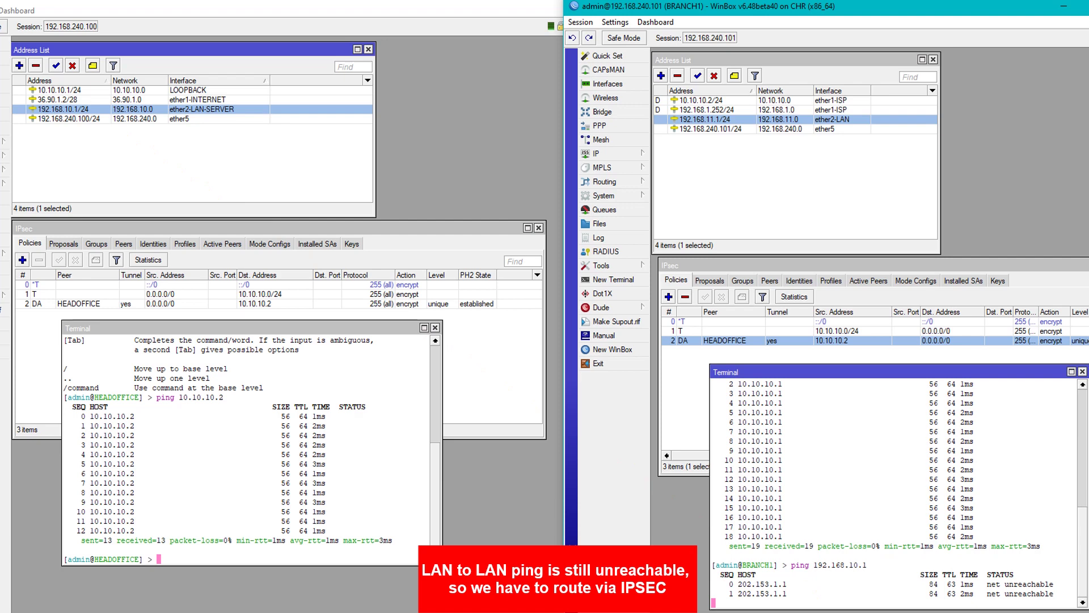
key(ctrl+c)
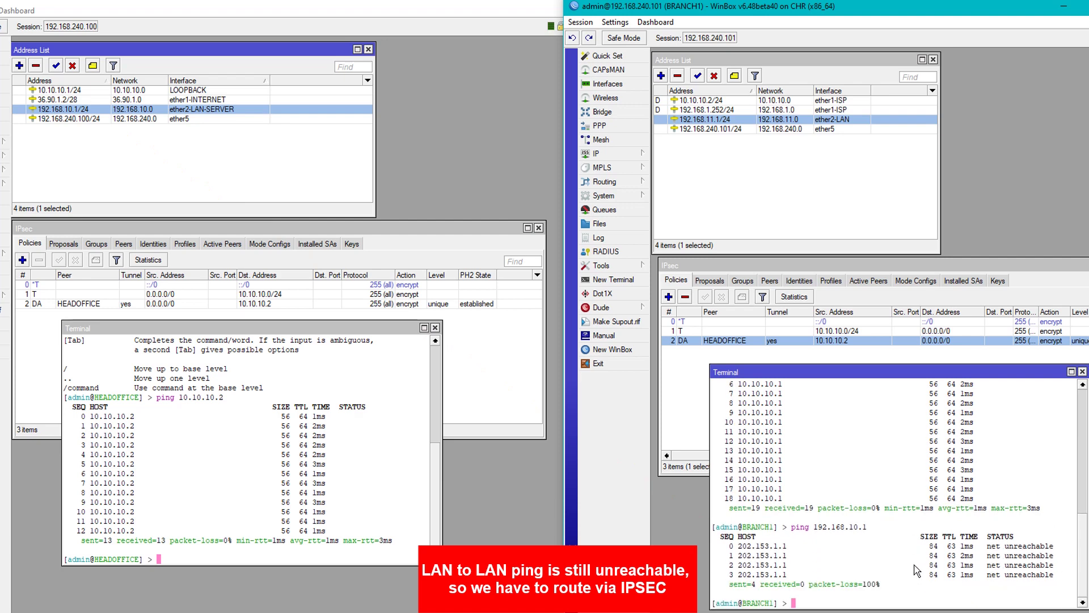
From HEADOFFICE, ping BRANCH1's LAN 192.168.11.1, stop it, and move both terminals down.
click(335, 522)
text(ping )
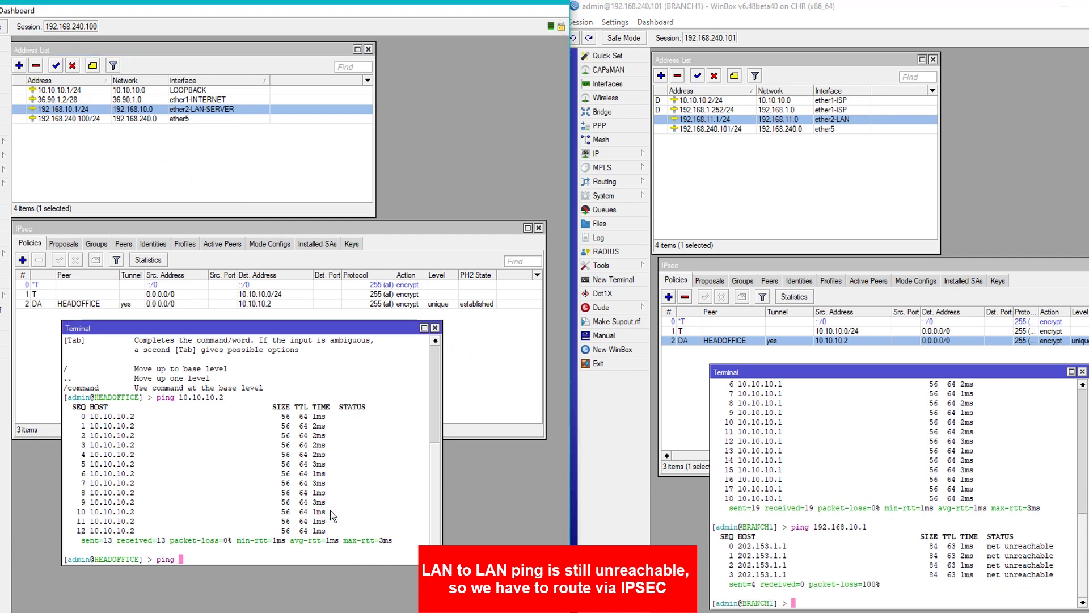
text(192.168.11.1)
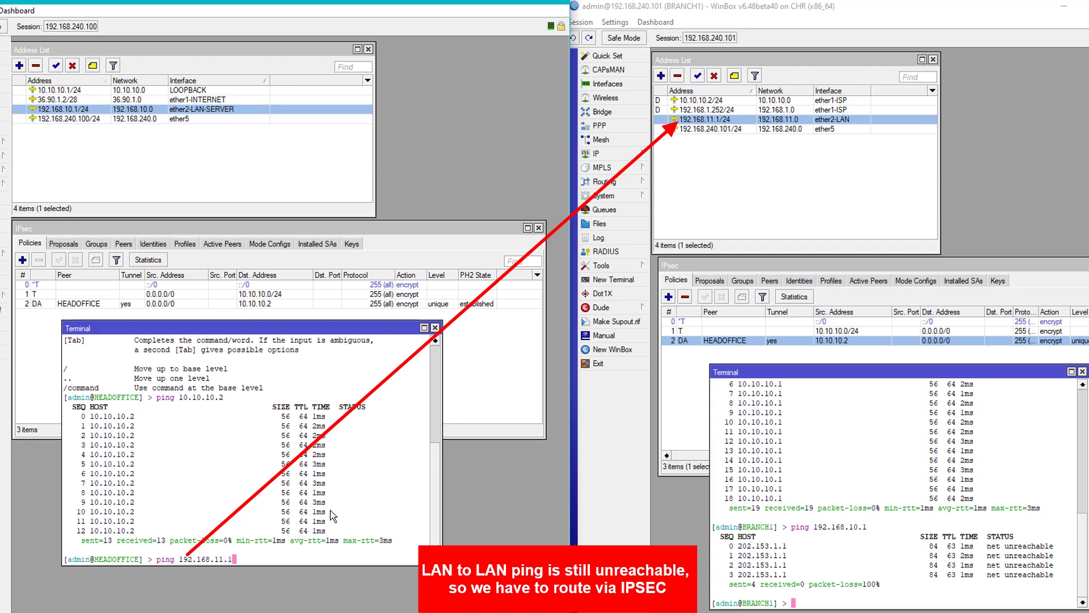
key(Return)
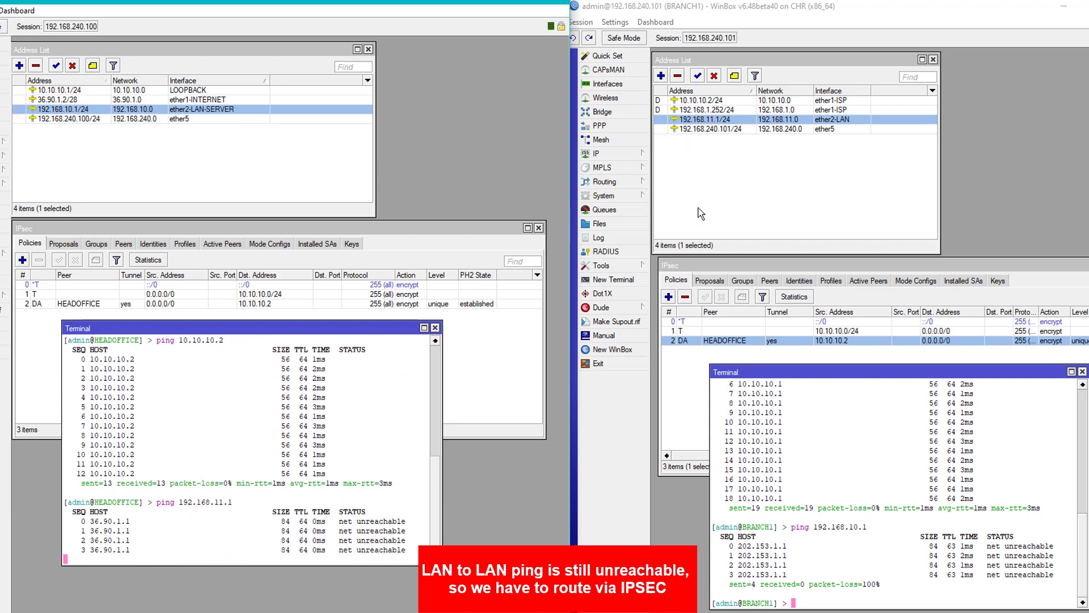
click(350, 461)
key(ctrl+c)
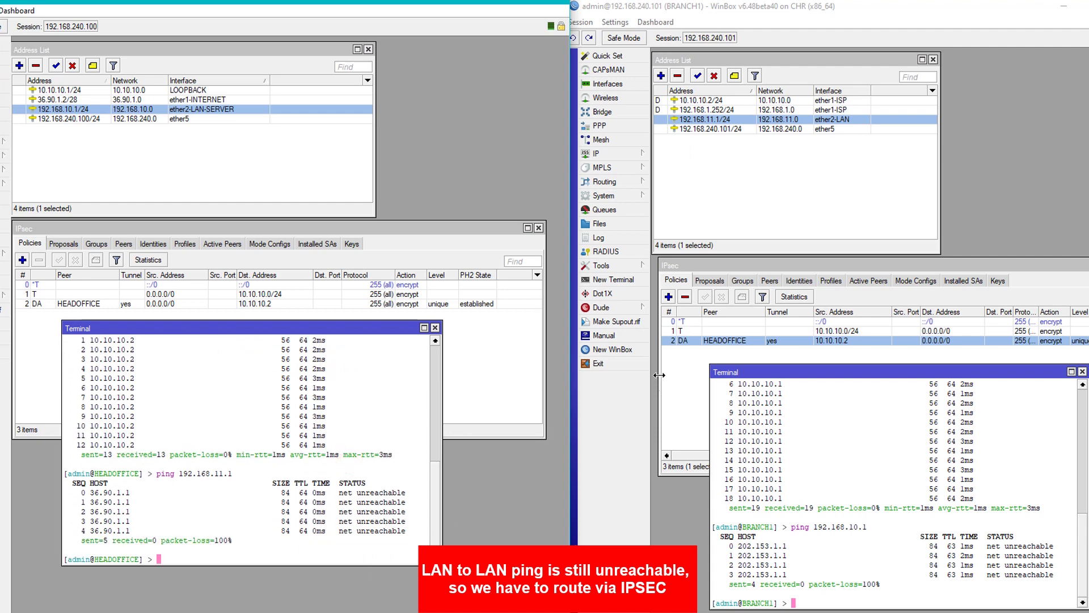
drag(368, 328, 367, 387)
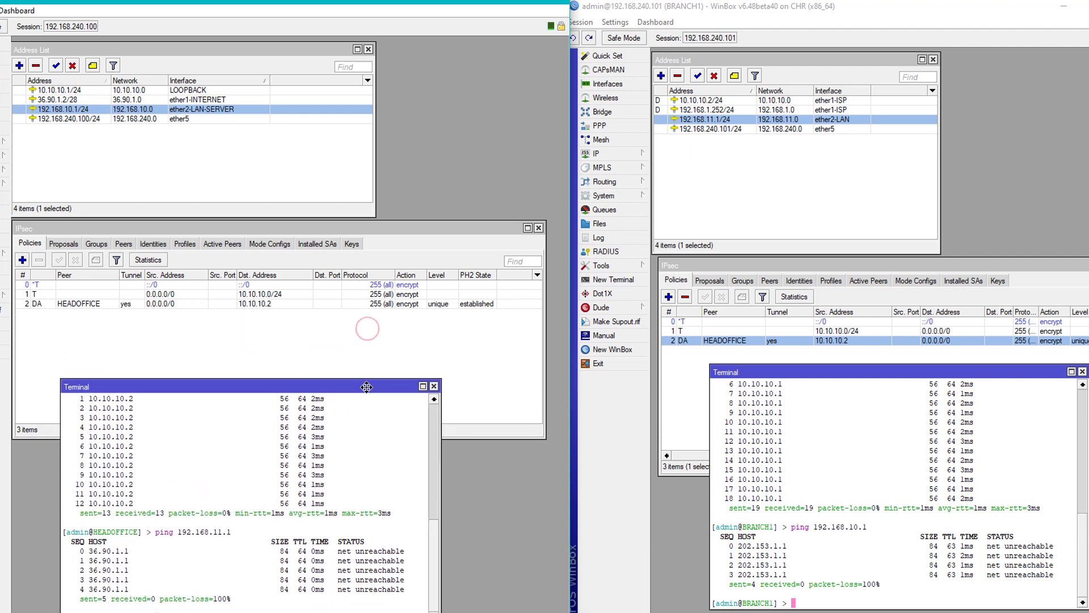
drag(824, 373, 814, 402)
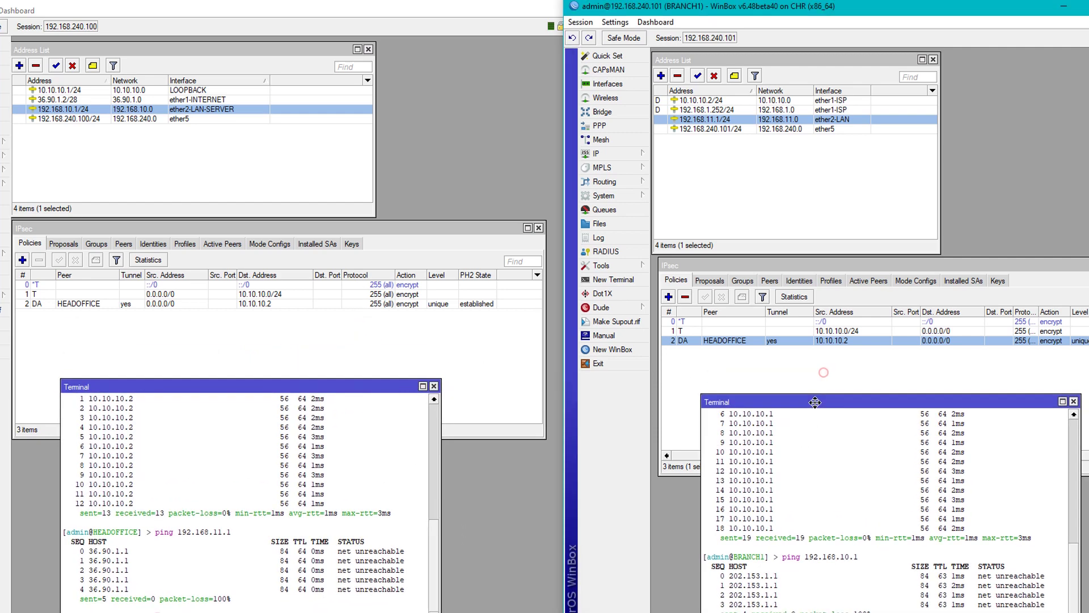
On BRANCH1, add a static route to 192.168.10.0/24 with gateway 10.10.10.1.
click(618, 153)
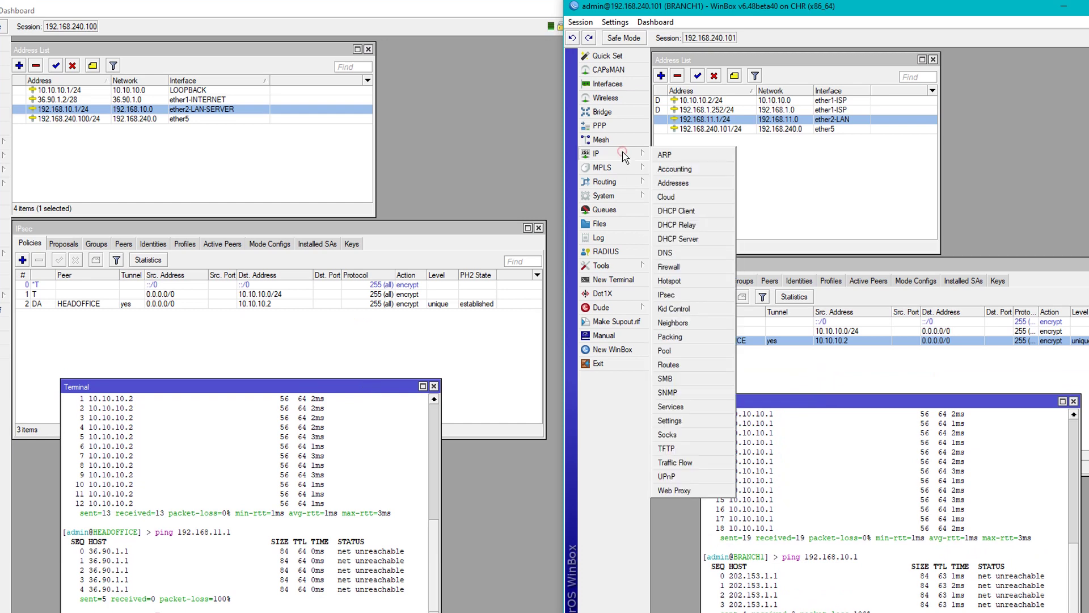
click(712, 100)
click(621, 155)
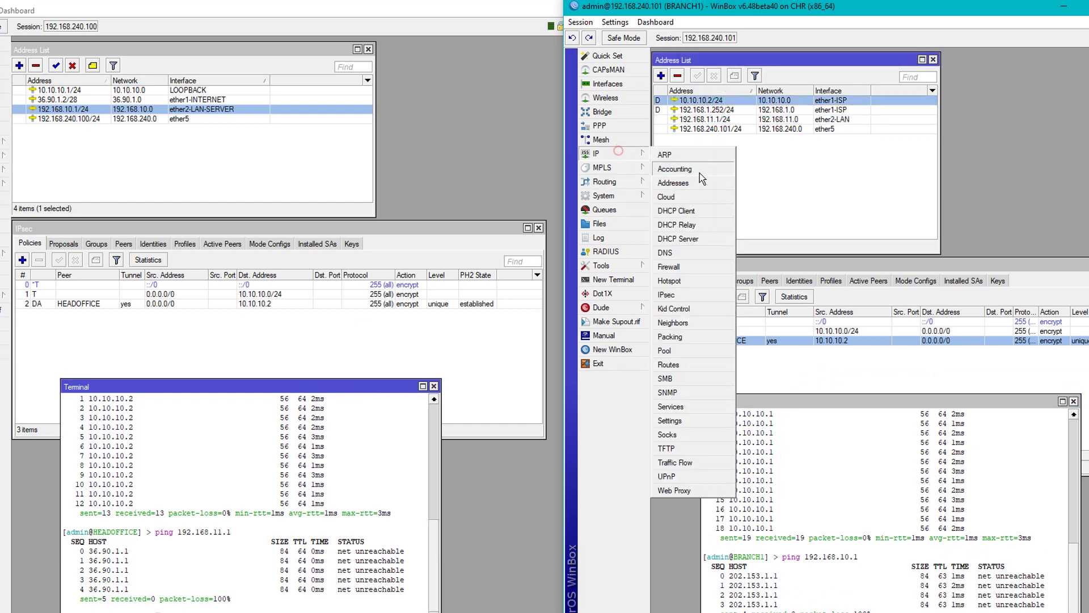
click(681, 362)
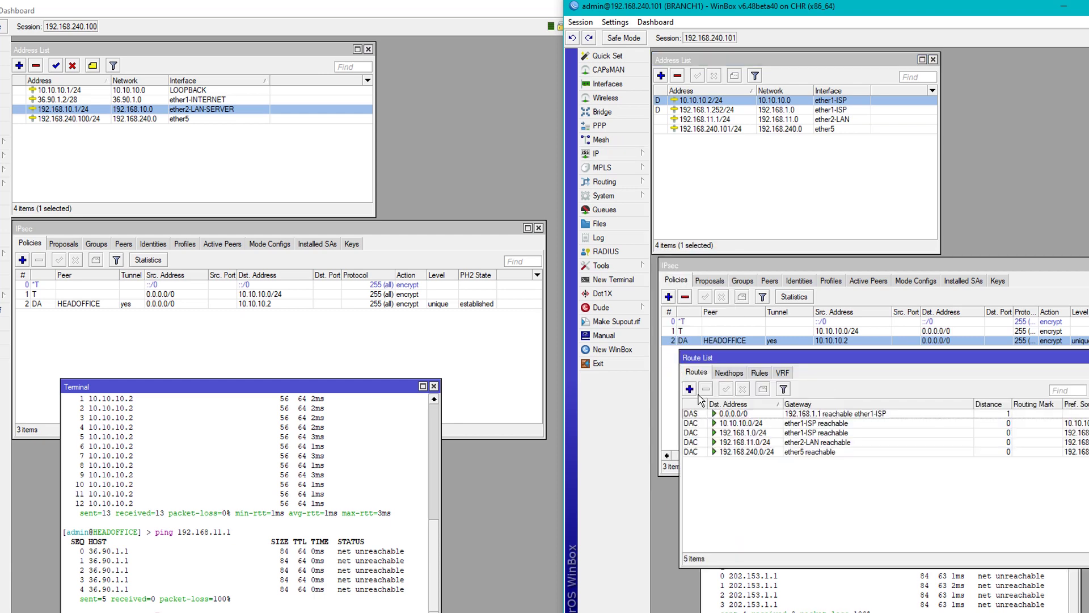
click(689, 389)
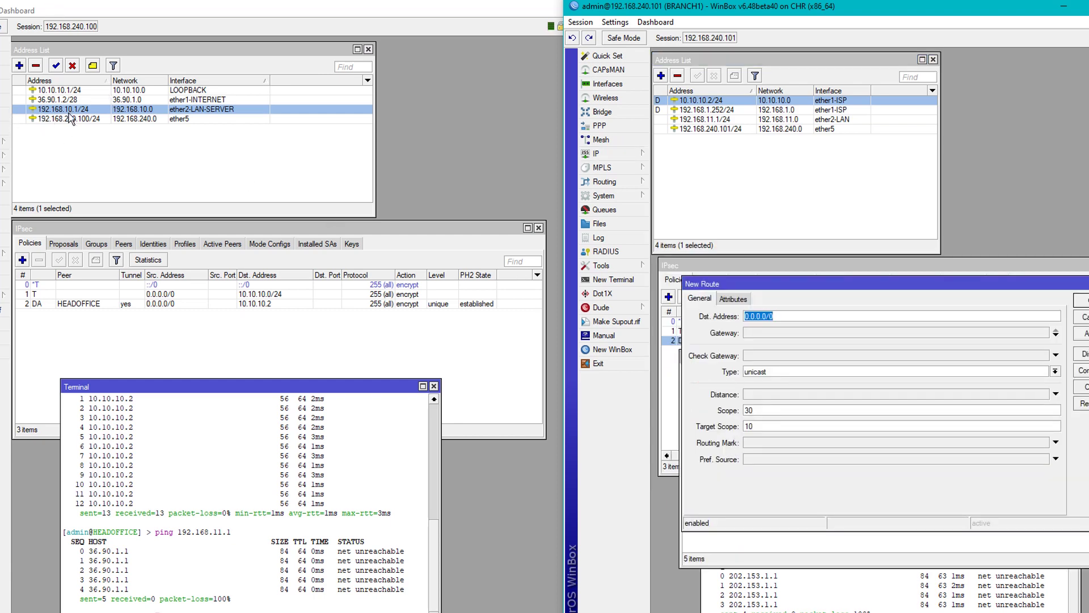
text(192.168)
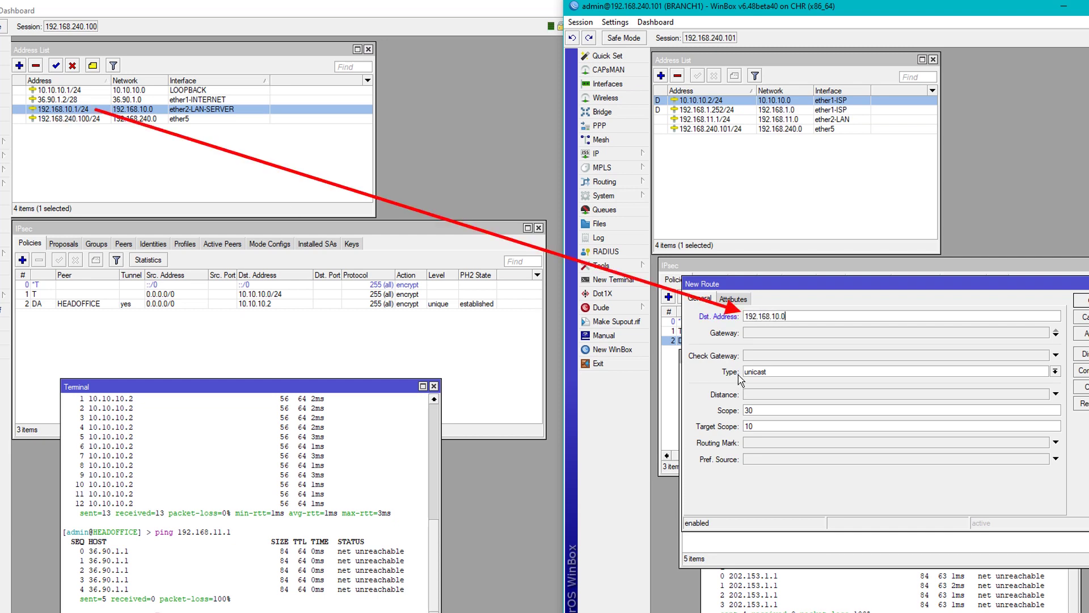
key(Tab)
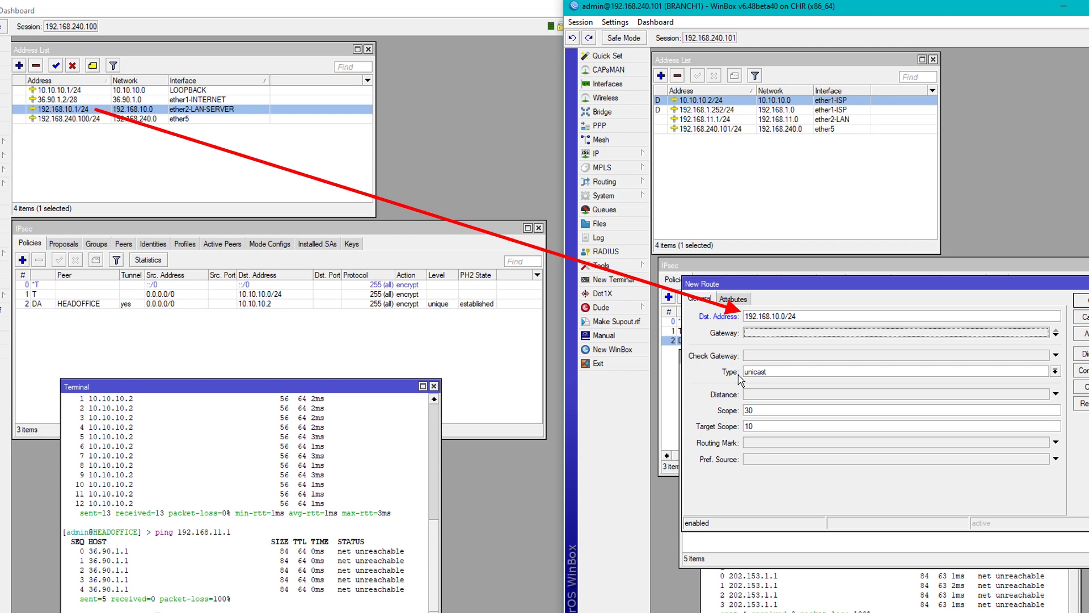
text(1)
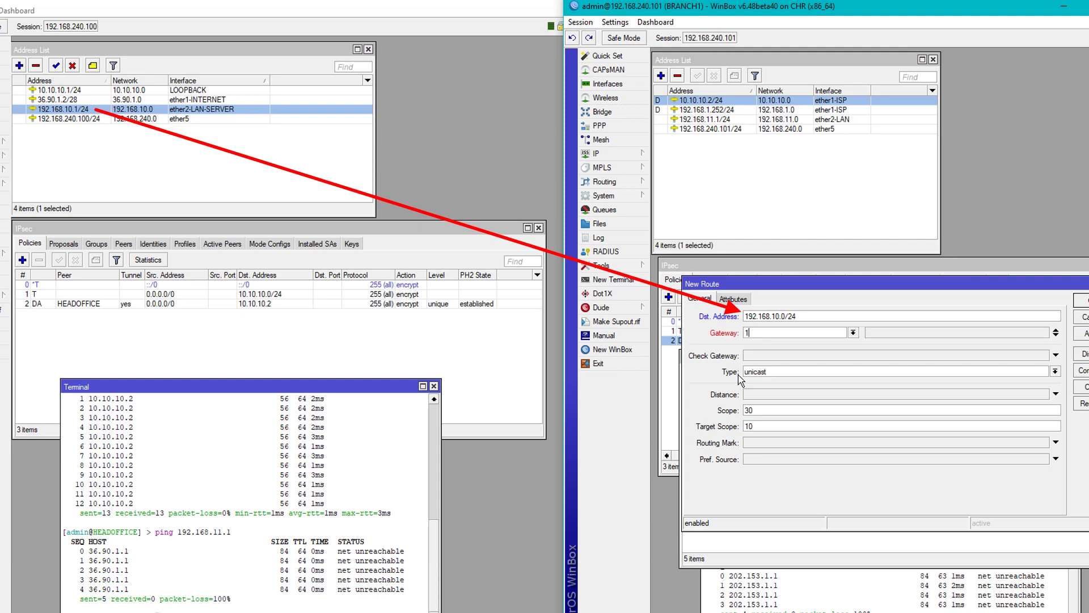
text(0.10.10.1)
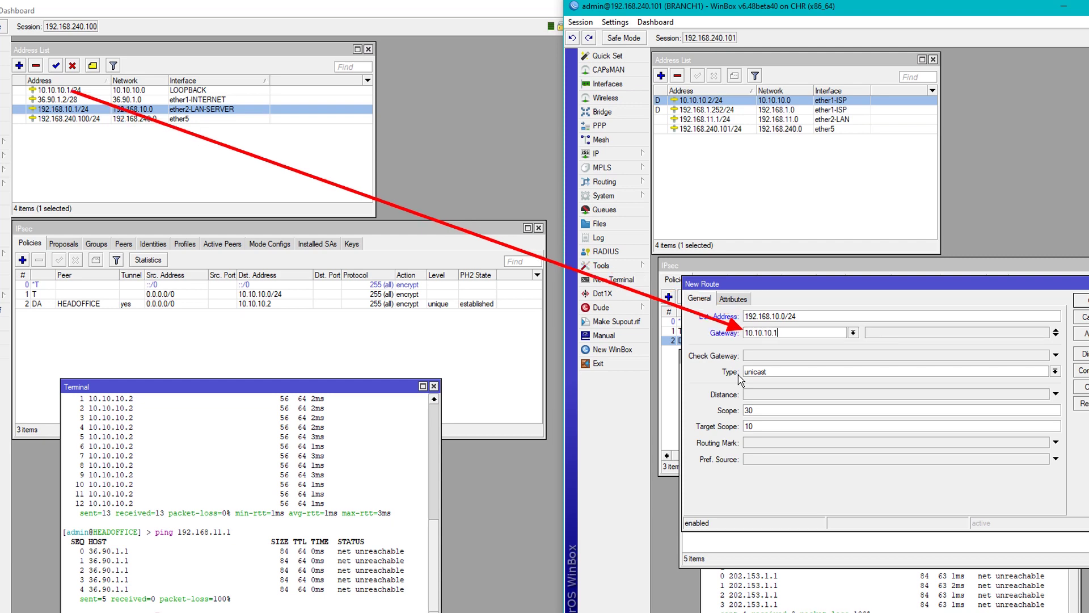
click(60, 90)
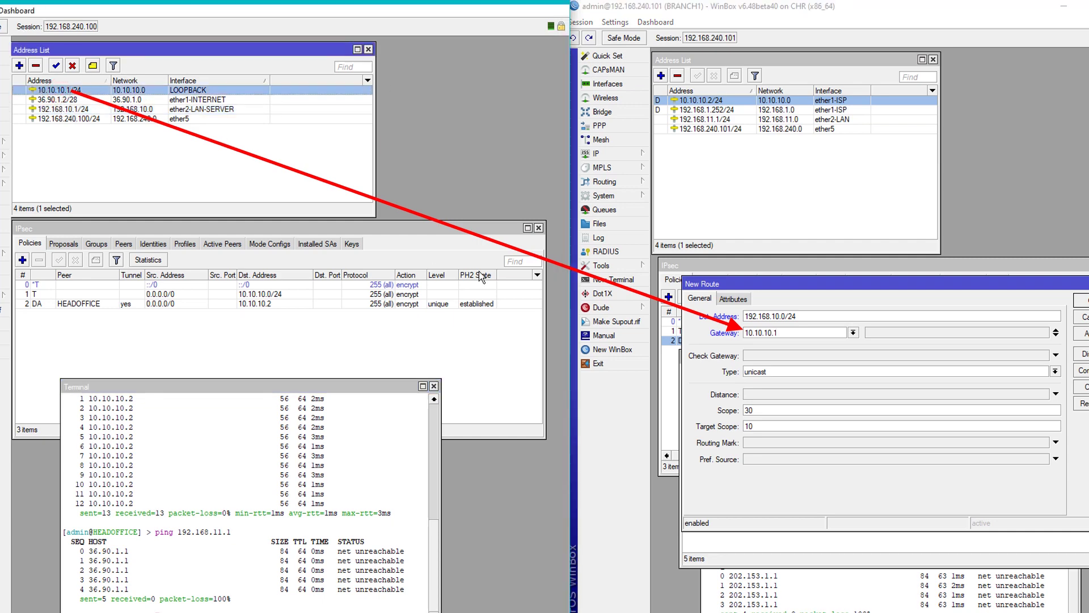
click(1081, 333)
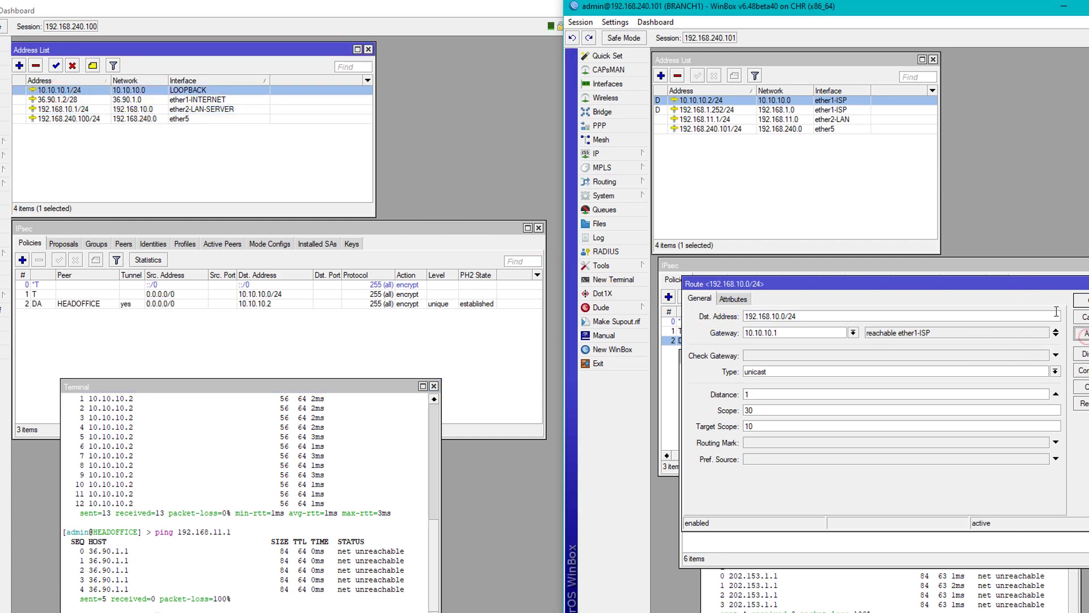
click(1081, 300)
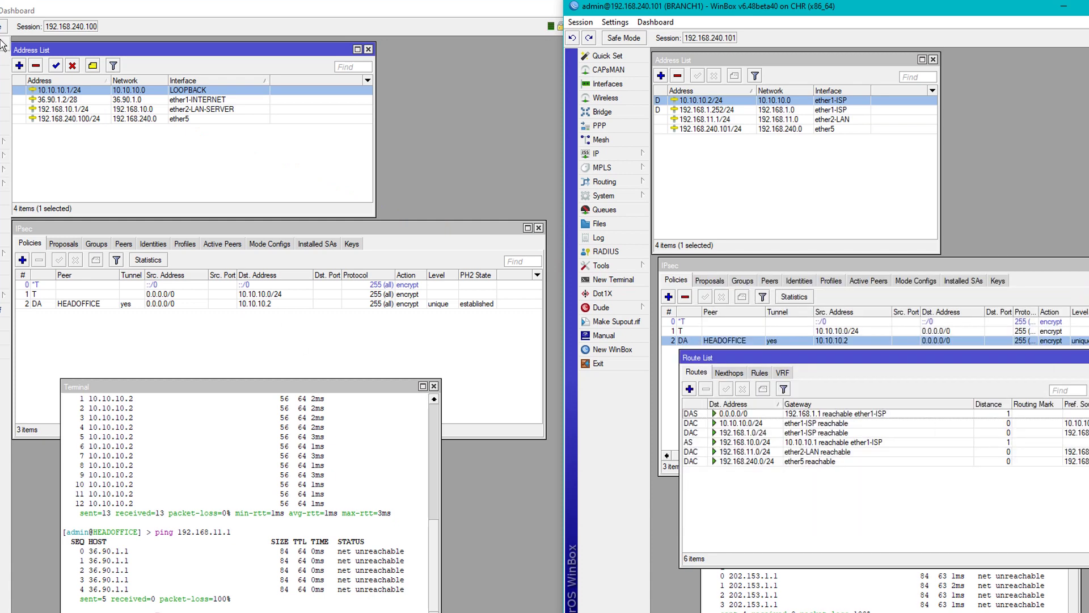
On HEADOFFICE, add a static route to 192.168.11.0/24 with gateway 10.10.10.2.
click(5, 140)
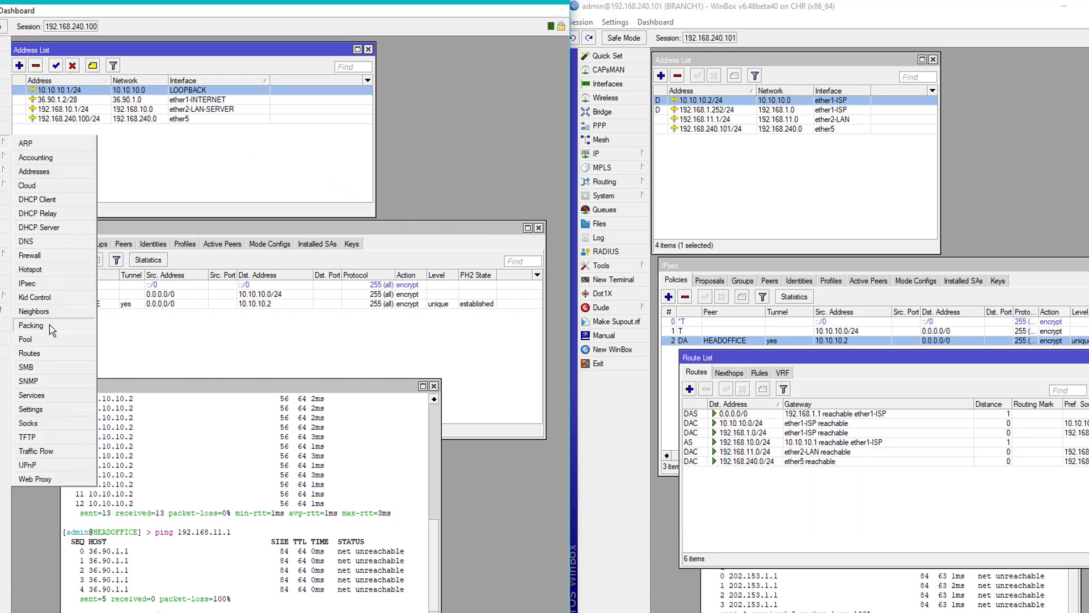
click(38, 352)
drag(204, 157, 197, 329)
click(31, 361)
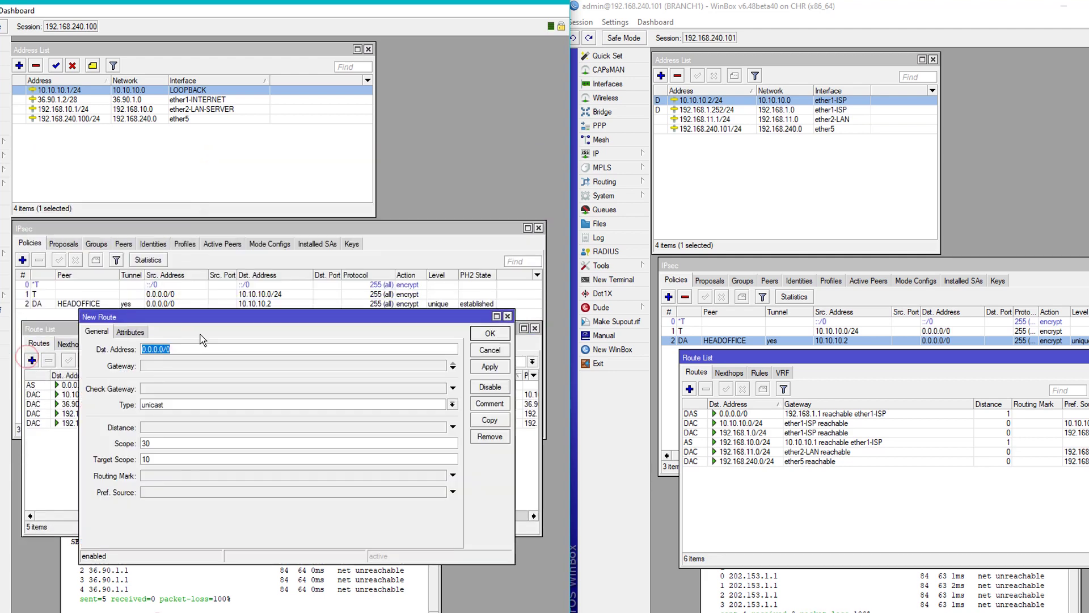
text(192.168)
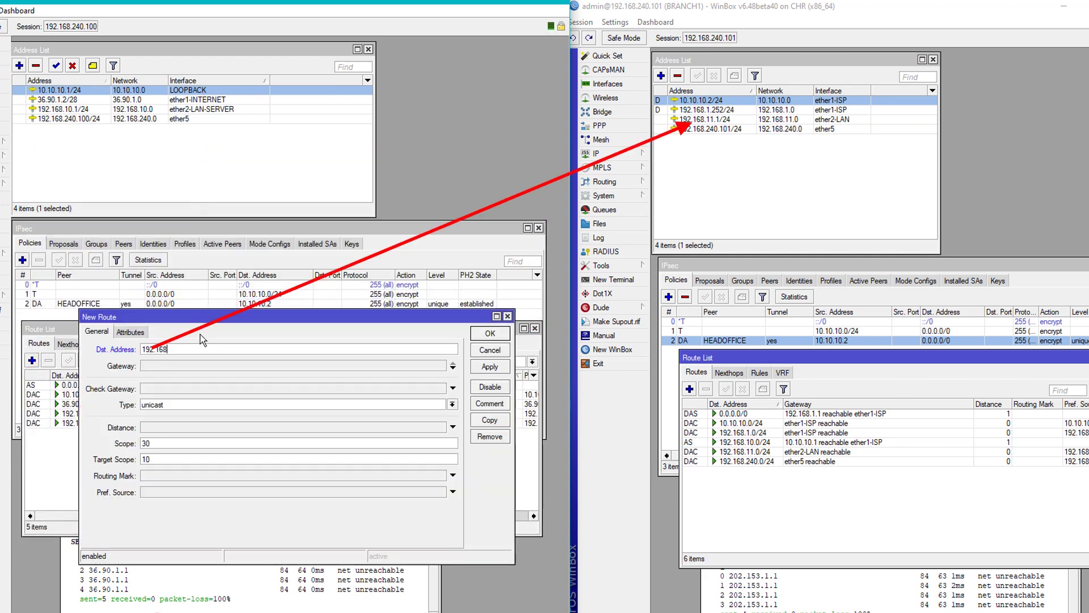
text(.1)
click(705, 119)
text(1.)
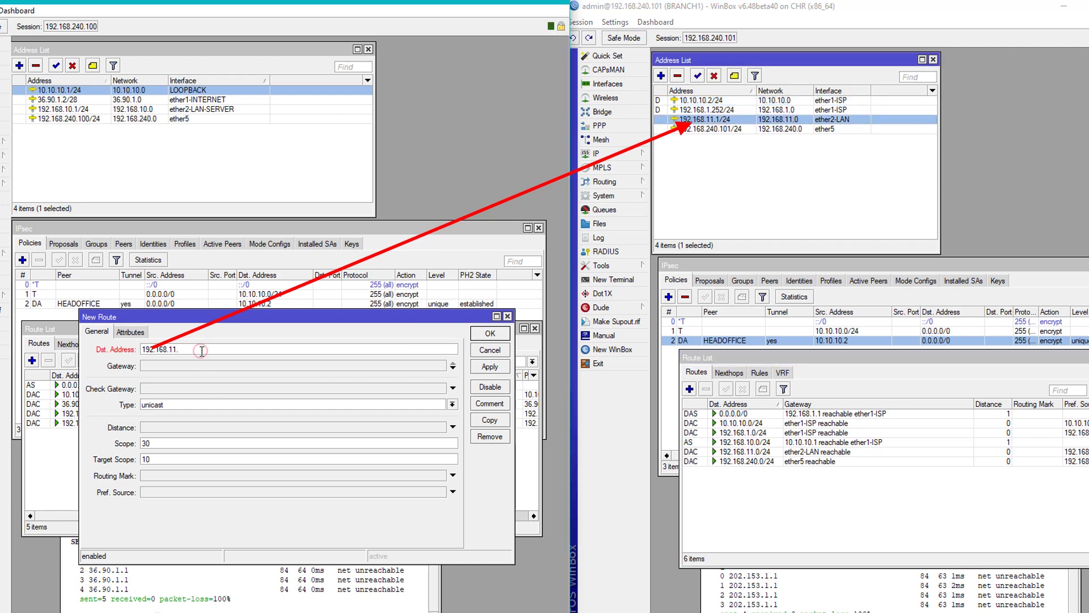
text(0/24)
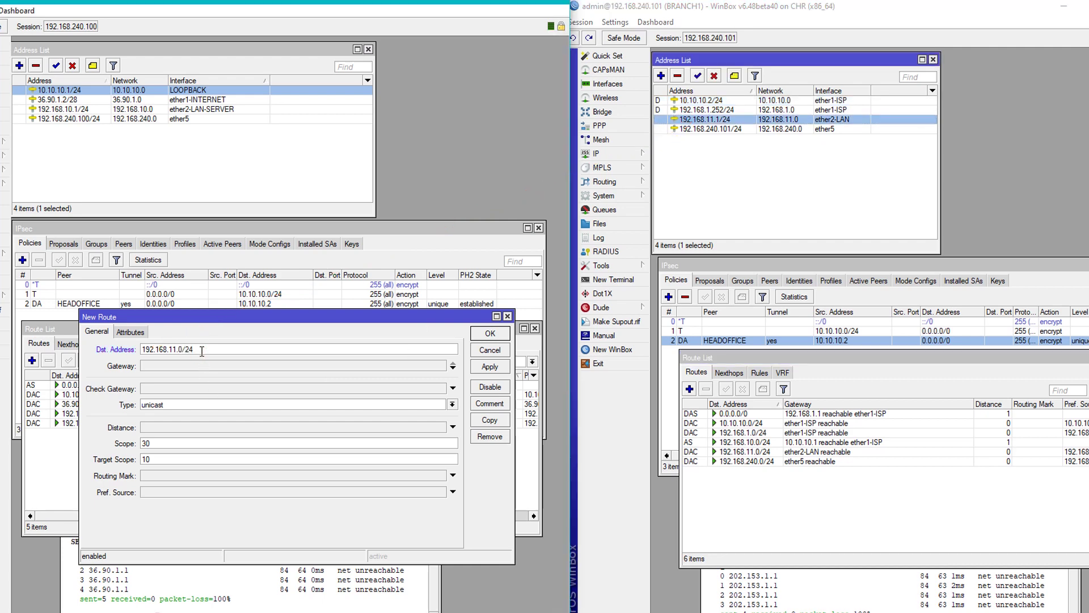
click(182, 364)
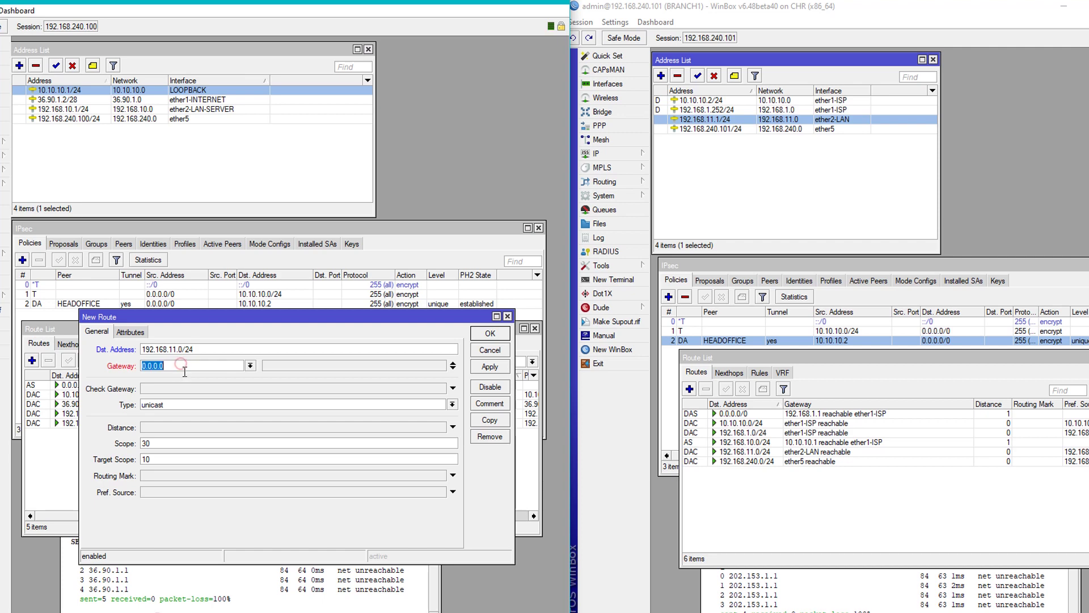
text(10.)
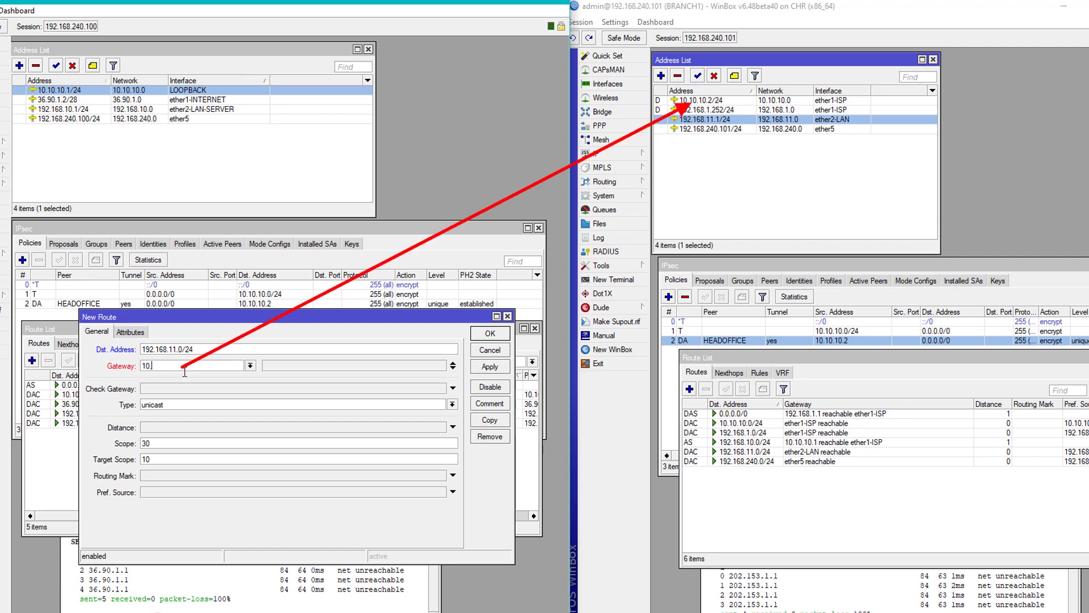
text(10.10.2)
click(502, 369)
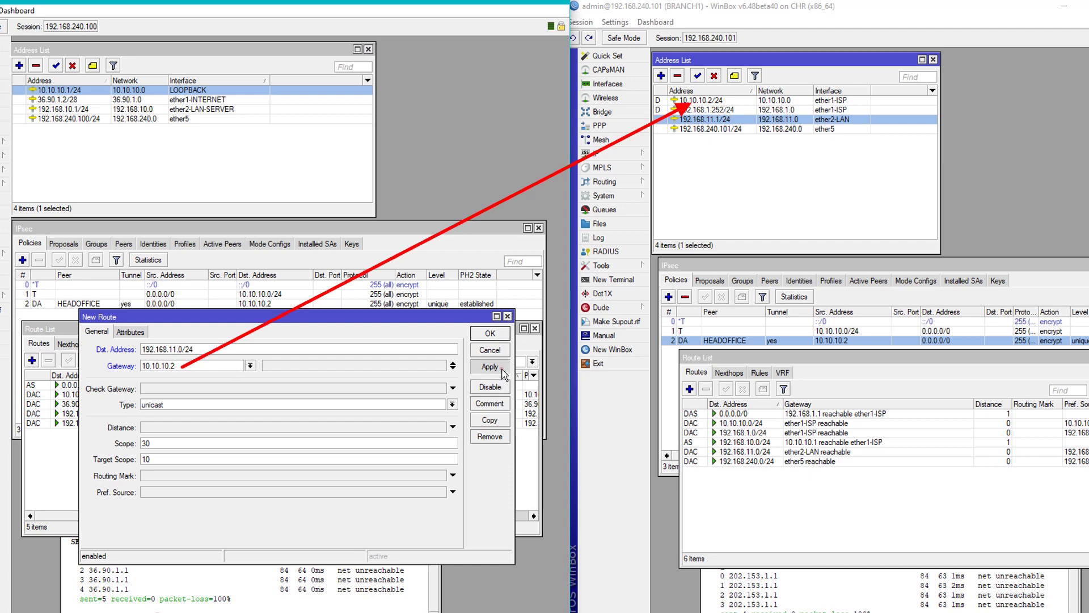
click(490, 333)
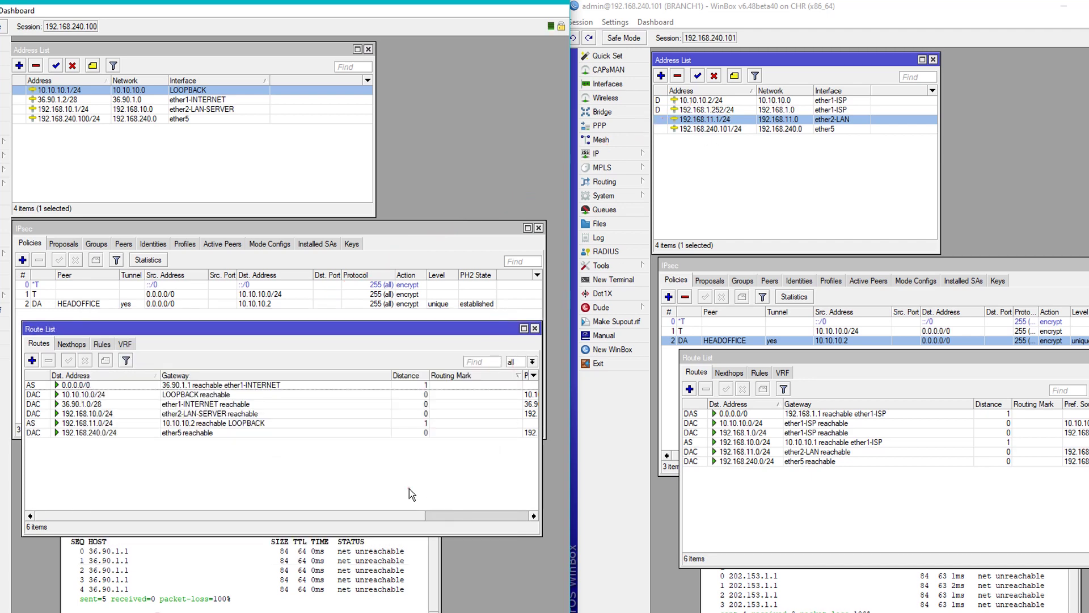
Bring both terminals into view and rerun BRANCH1's ping to 192.168.10.1, now with 0% loss.
click(1064, 363)
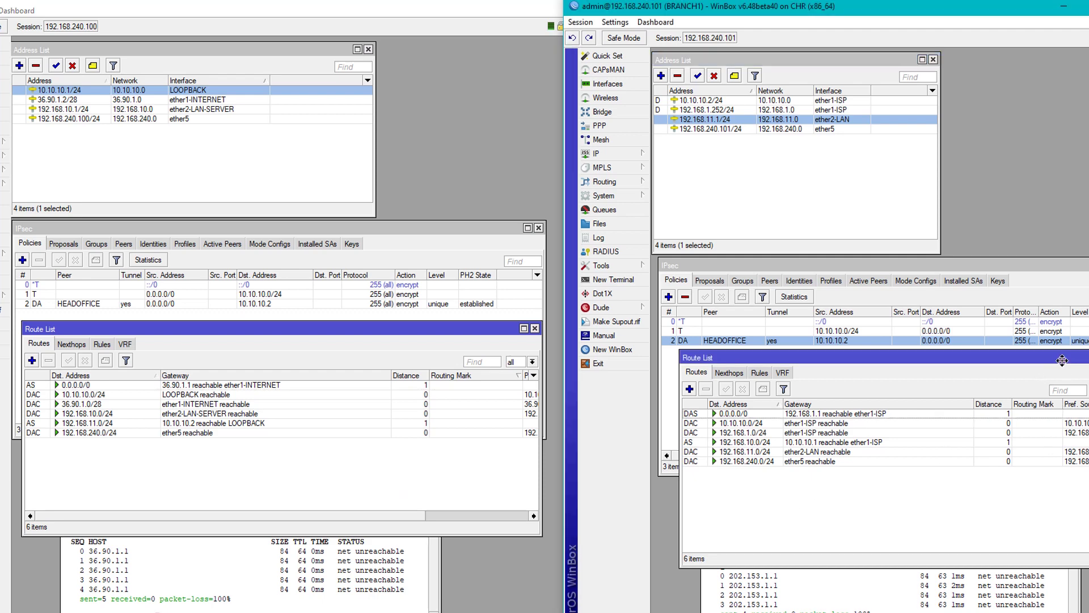
click(965, 591)
drag(786, 401, 784, 325)
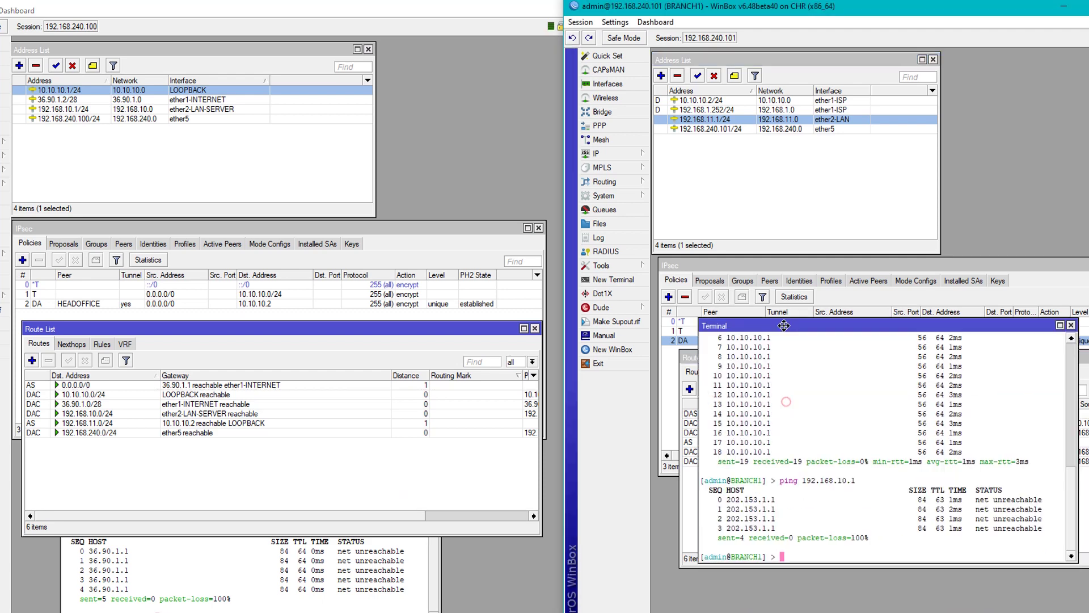
click(314, 597)
drag(332, 390, 335, 330)
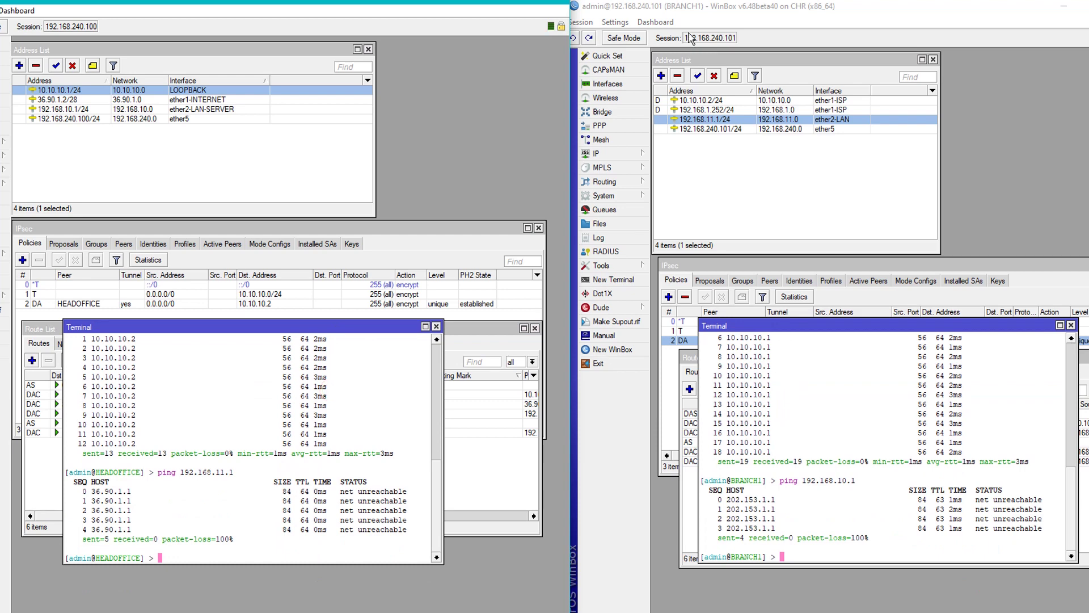
click(697, 12)
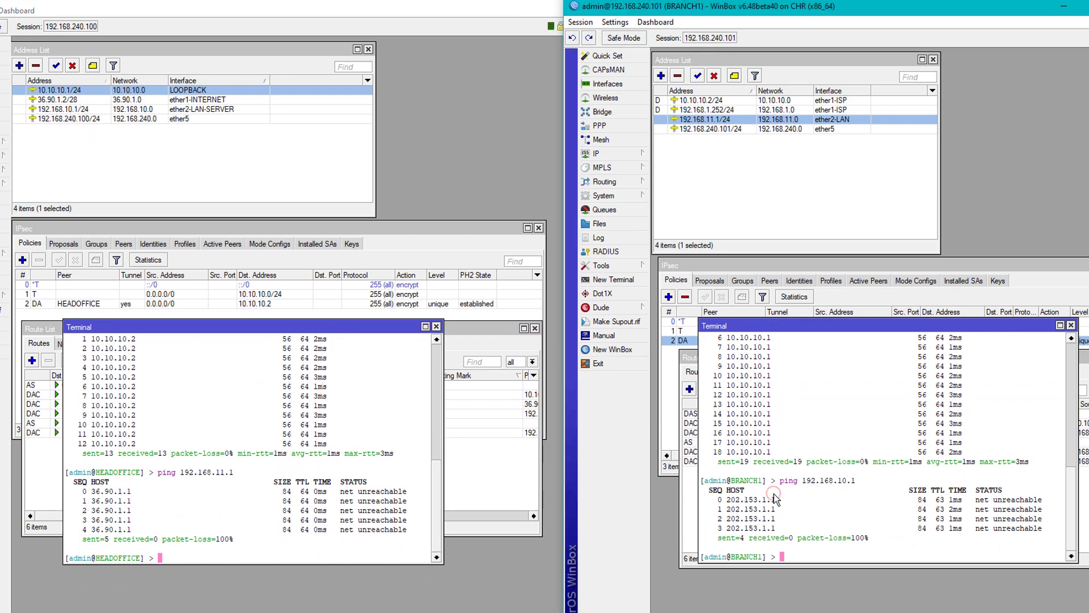
key(Up)
key(Return)
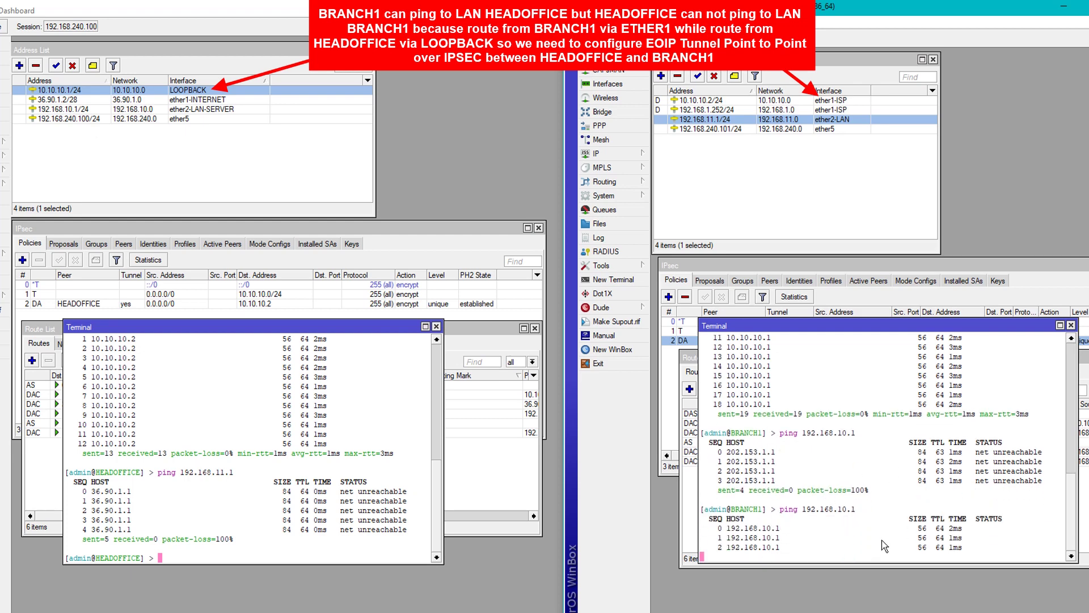
key(ctrl+c)
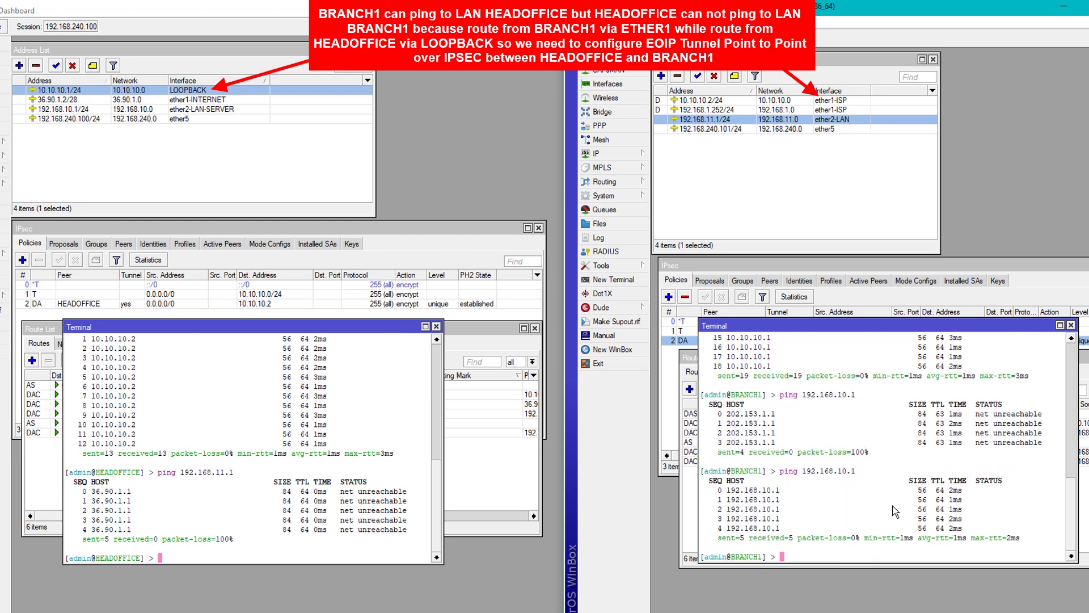
Rerun HEADOFFICE's ping to 192.168.11.1, which times out with 100% loss.
click(286, 506)
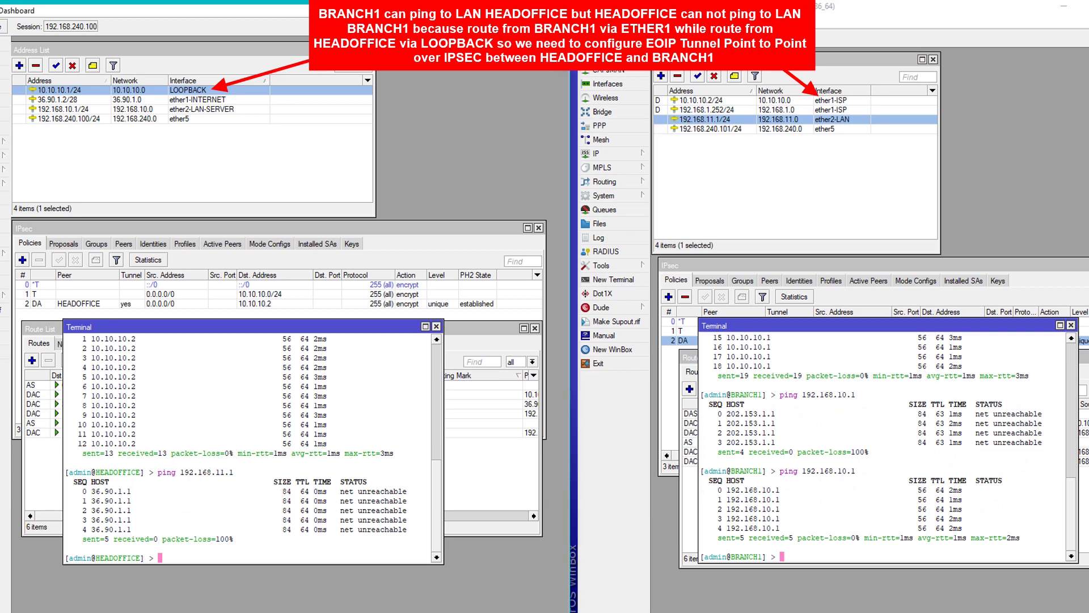
key(Up)
key(Return)
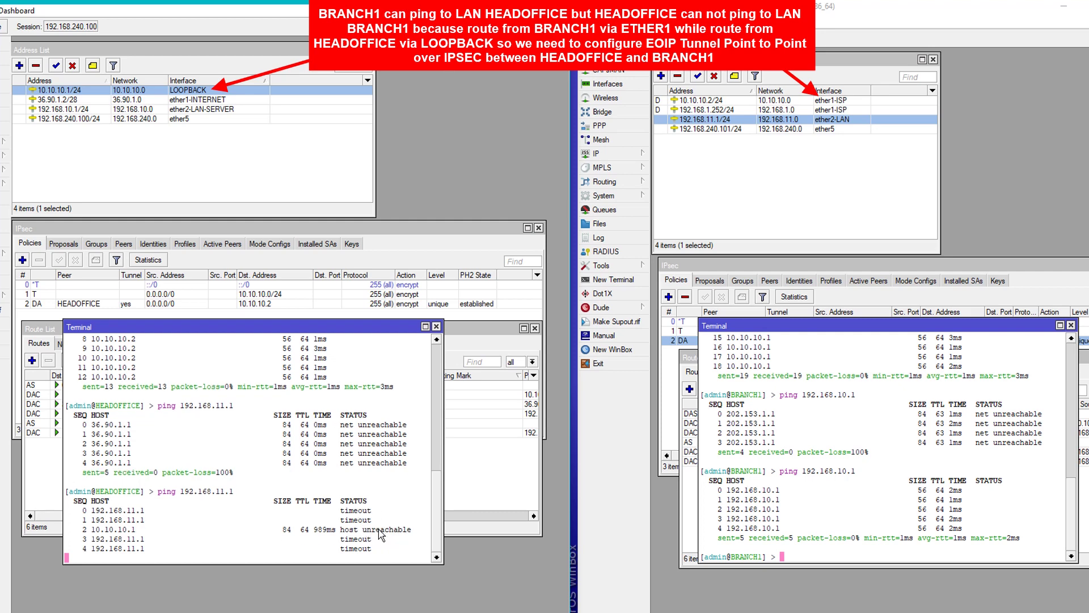
key(ctrl+c)
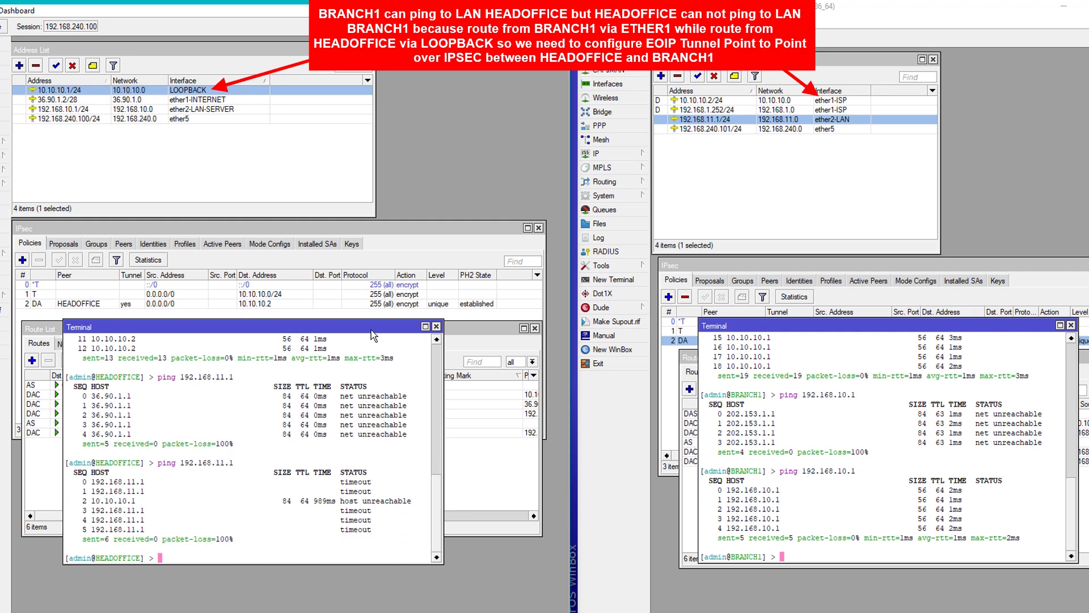
drag(376, 333, 375, 474)
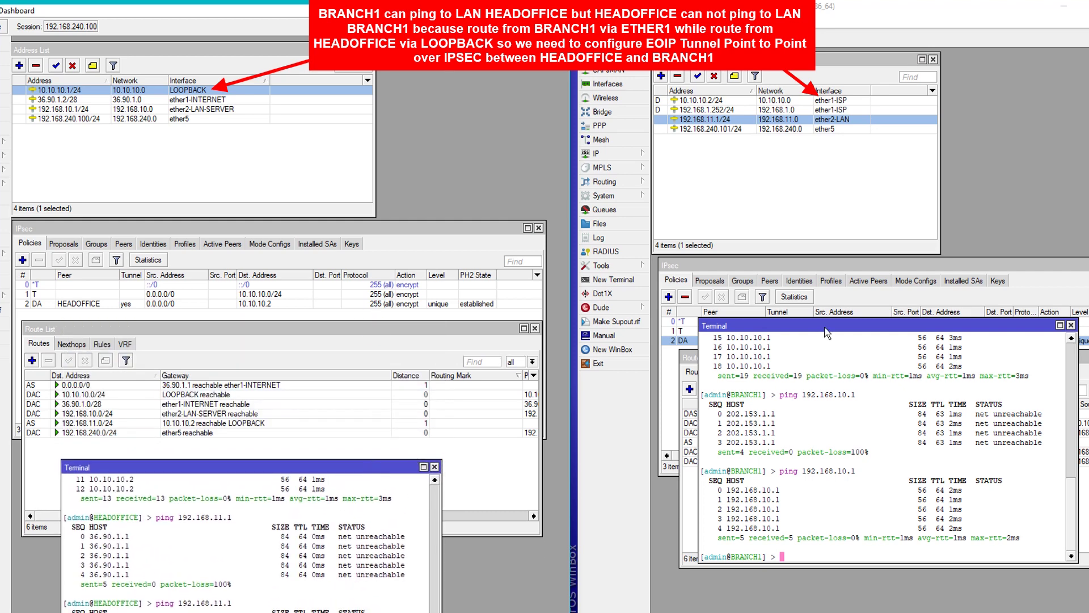
Move the terminals aside so both routers' route lists sit side by side.
drag(826, 329, 826, 499)
drag(837, 359, 831, 285)
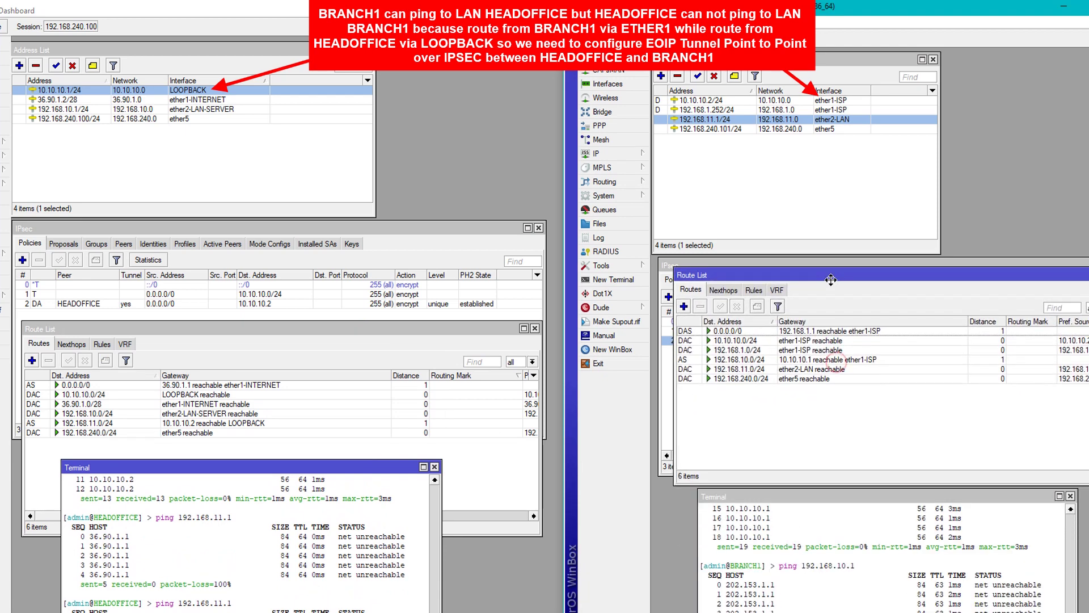
drag(435, 329, 434, 277)
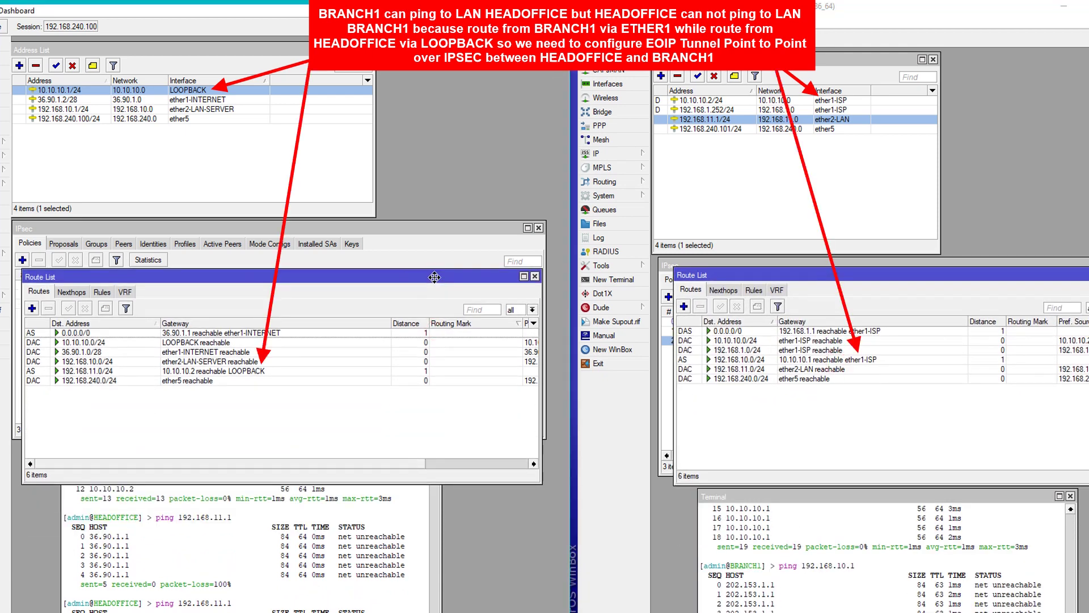
key(alt+Tab)
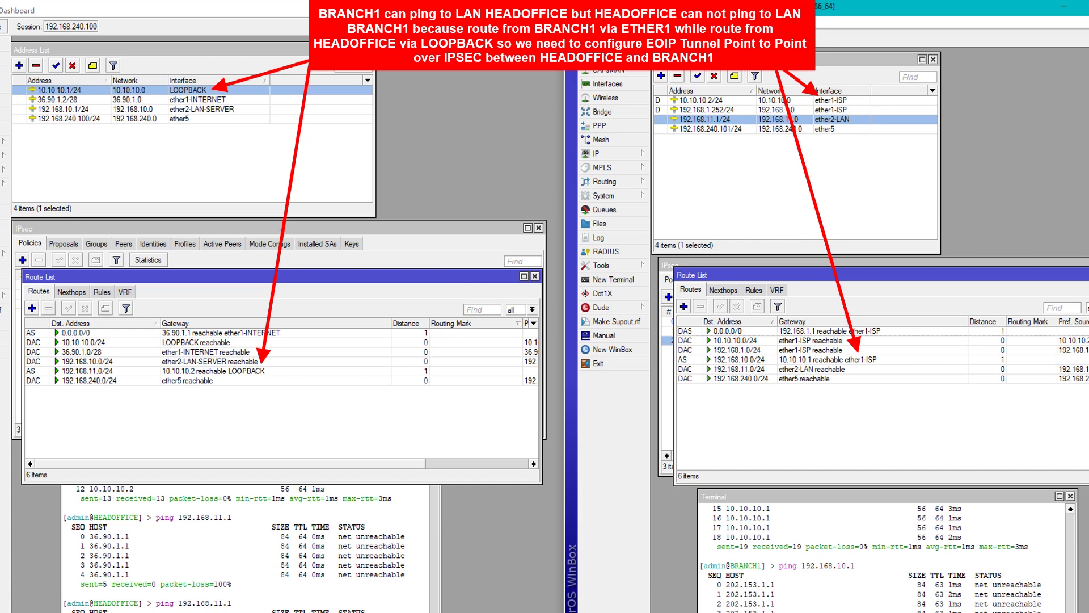
key(alt+Tab)
key(alt+Tab)
Compare the static routes 192.168.10.0/24 and 192.168.11.0/24 against each router's addresses.
click(738, 360)
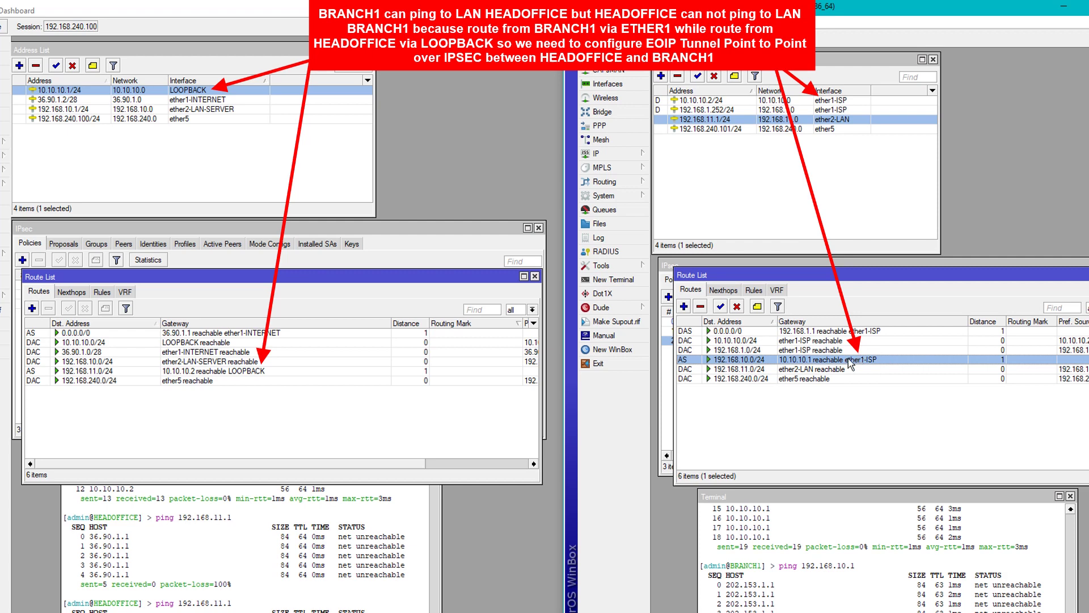
click(717, 100)
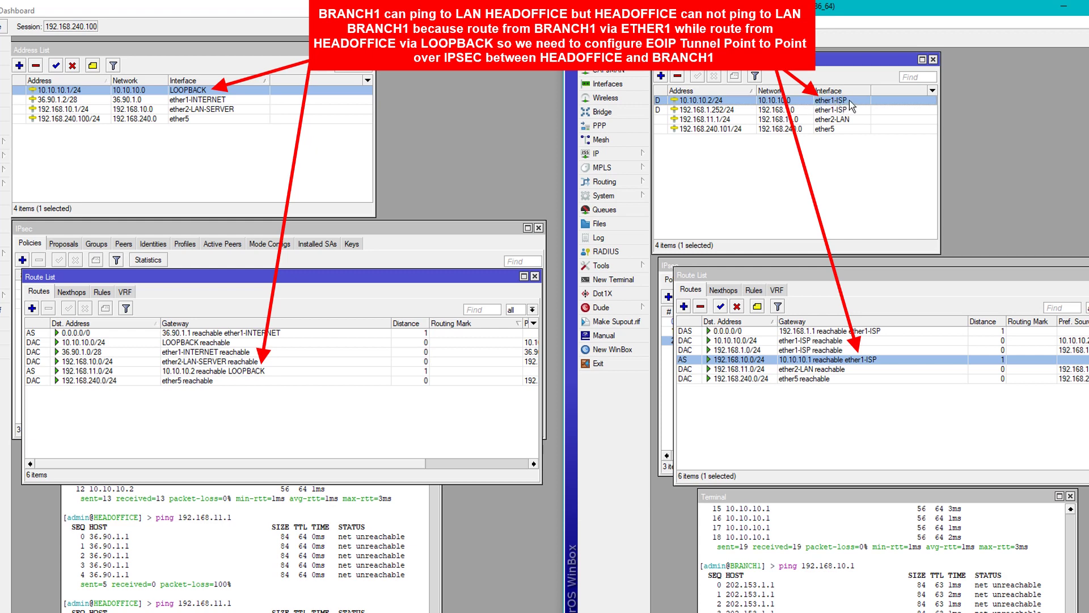
click(98, 372)
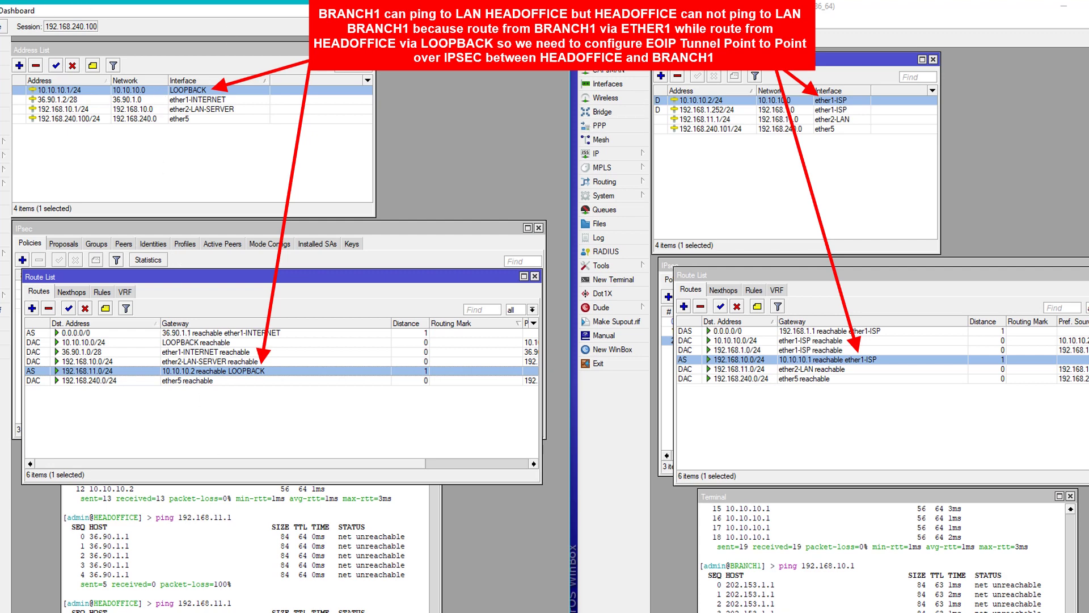
click(681, 7)
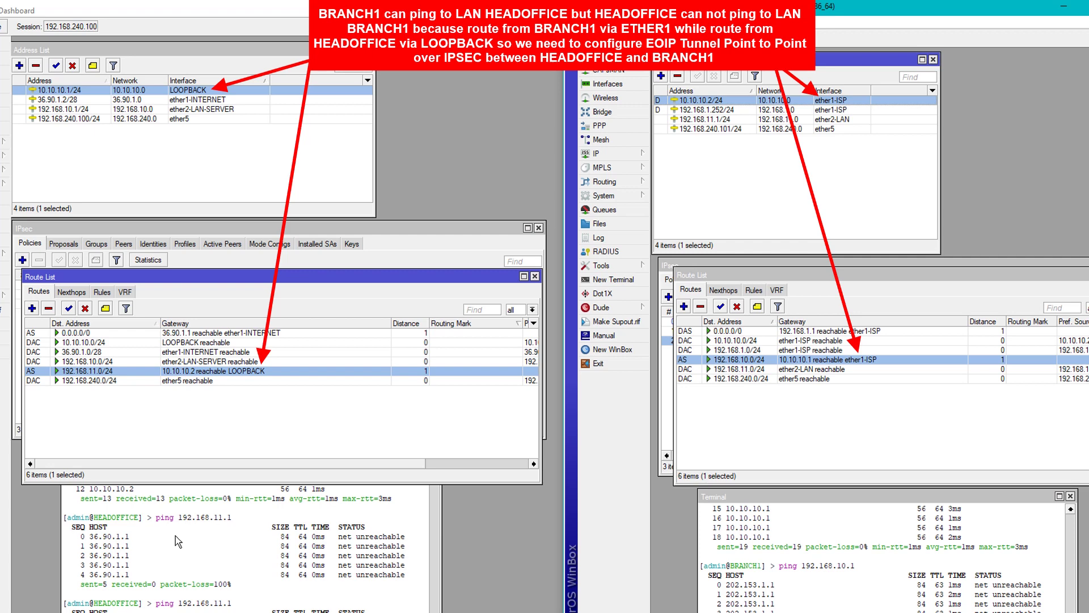
click(82, 109)
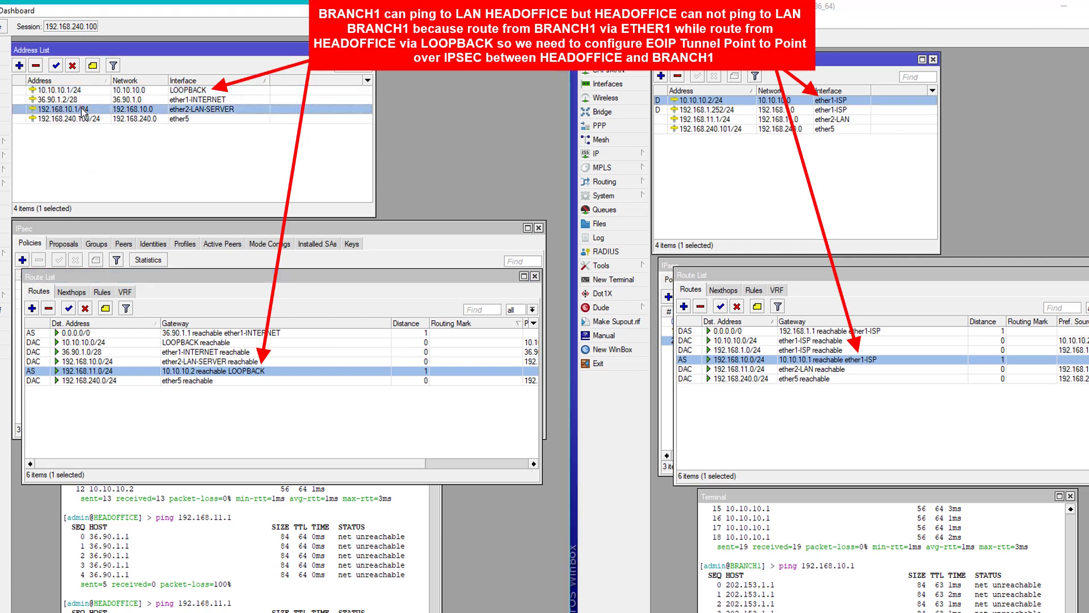
click(143, 163)
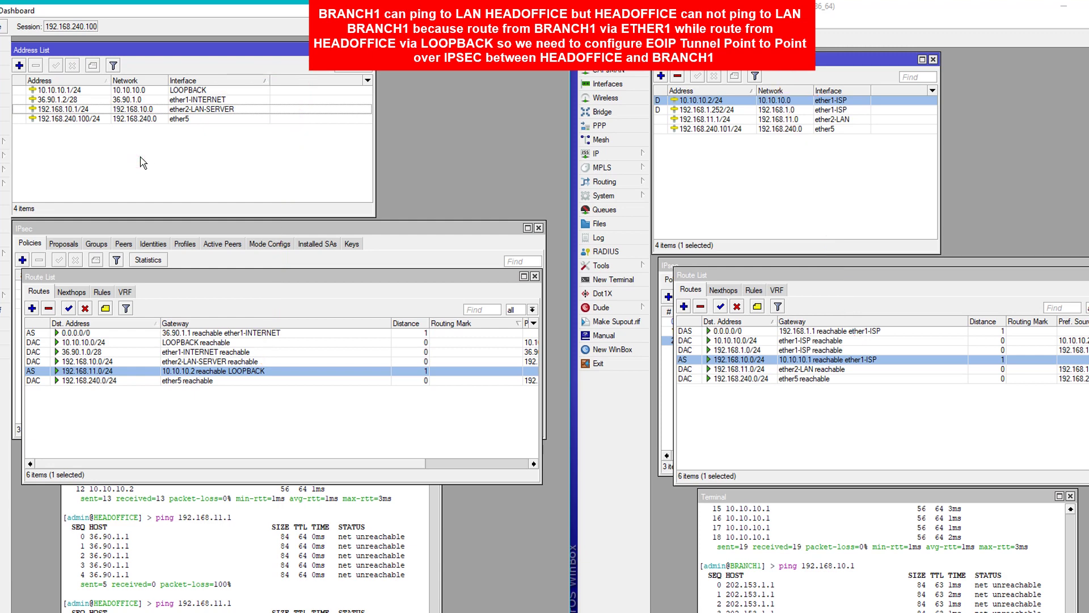
click(367, 548)
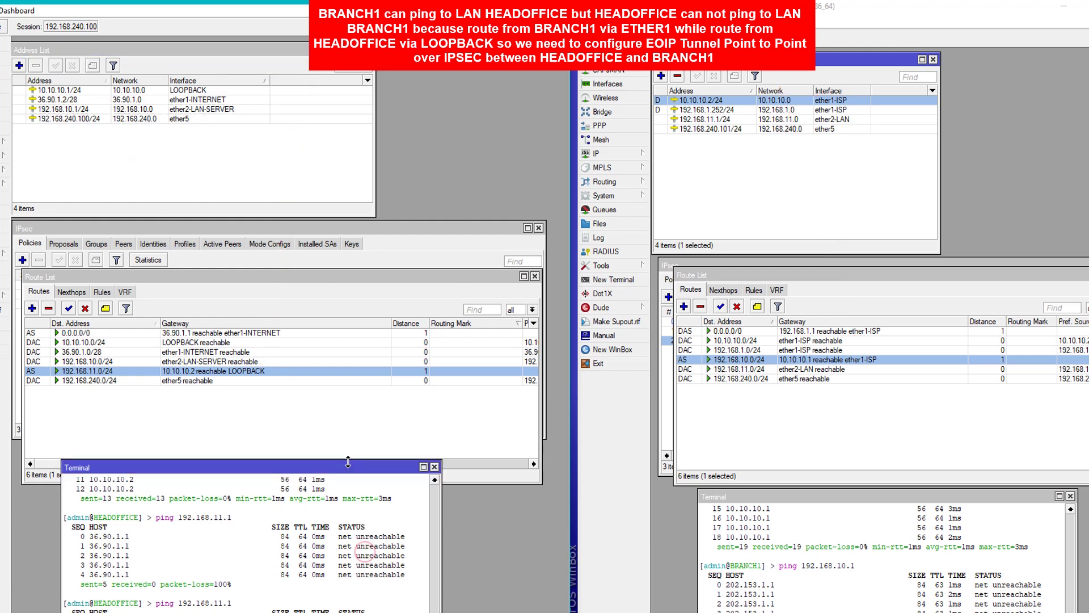
Delete the static routes to 192.168.10.0/24 on BRANCH1 and 192.168.11.0/24 on HEADOFFICE.
drag(349, 464, 357, 400)
click(842, 526)
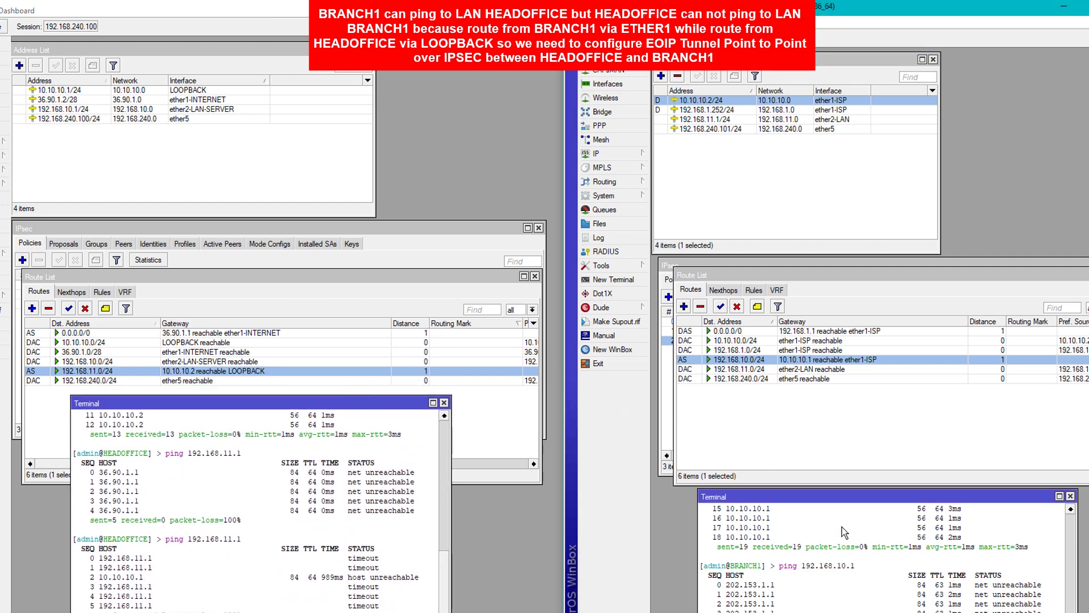
click(700, 307)
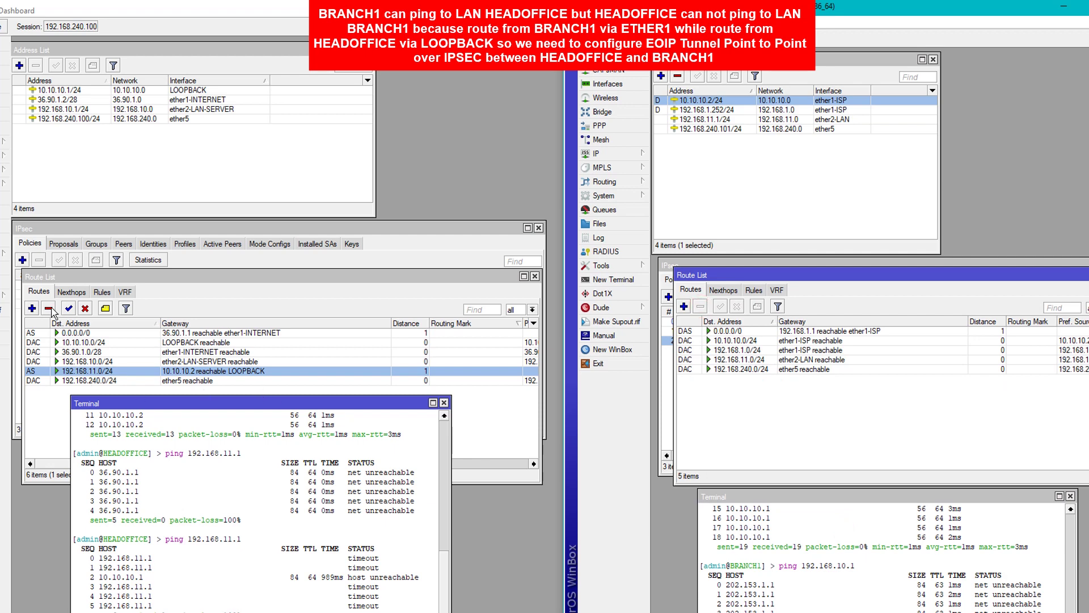
click(50, 308)
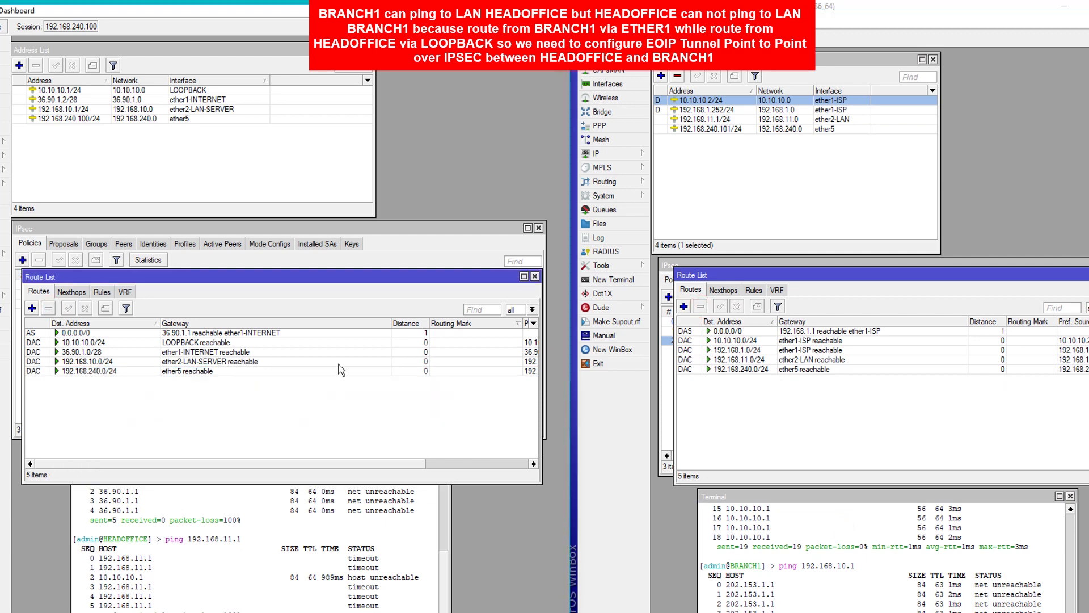
click(370, 537)
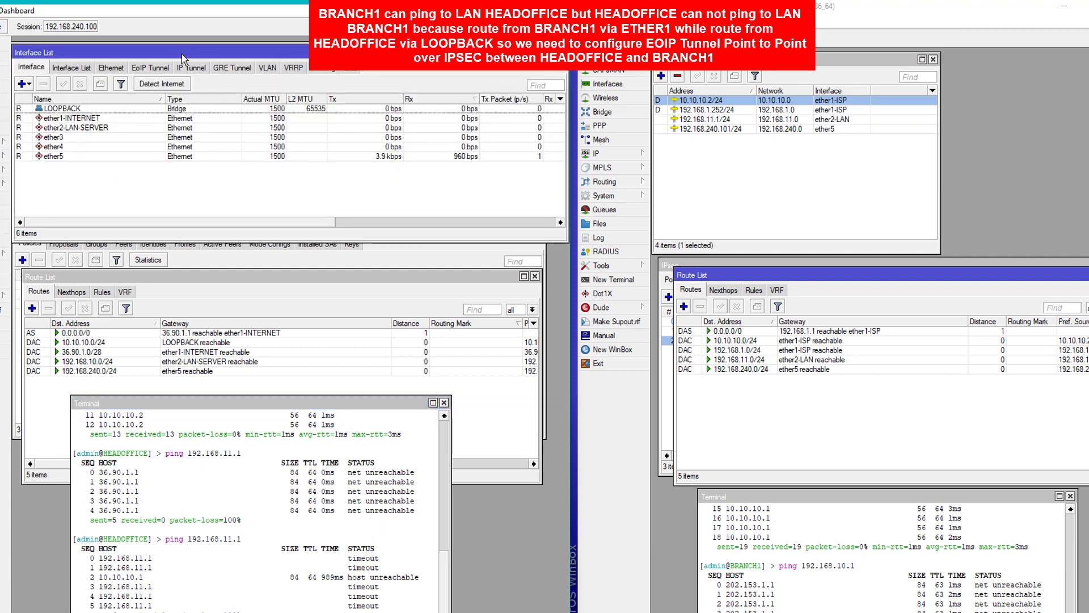
Start a new EoIP Tunnel interface on both HEADOFFICE and BRANCH1, arranged side by side.
drag(181, 52, 187, 186)
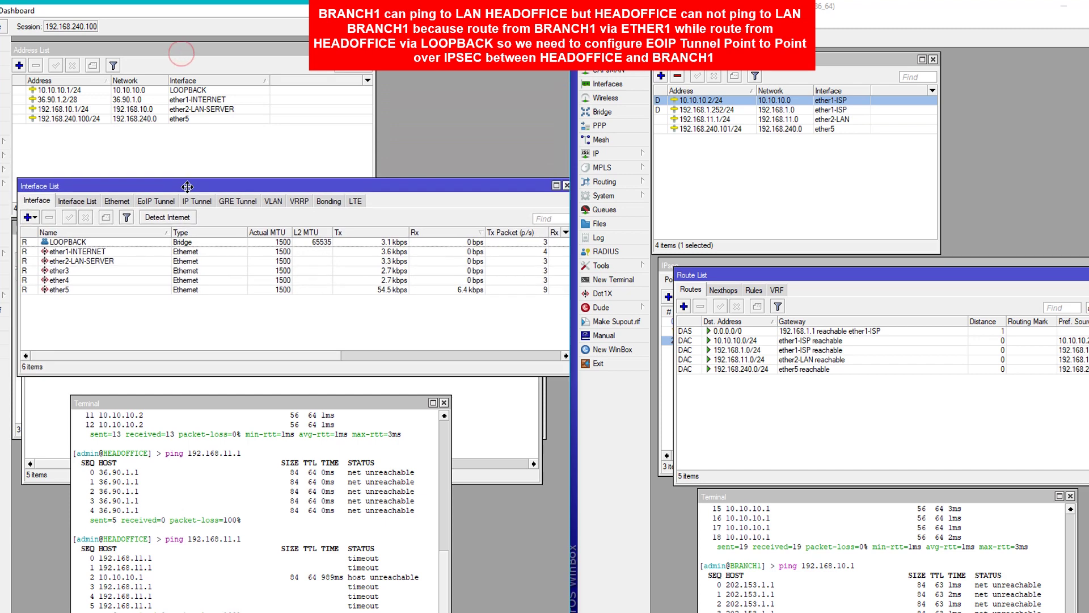
click(605, 84)
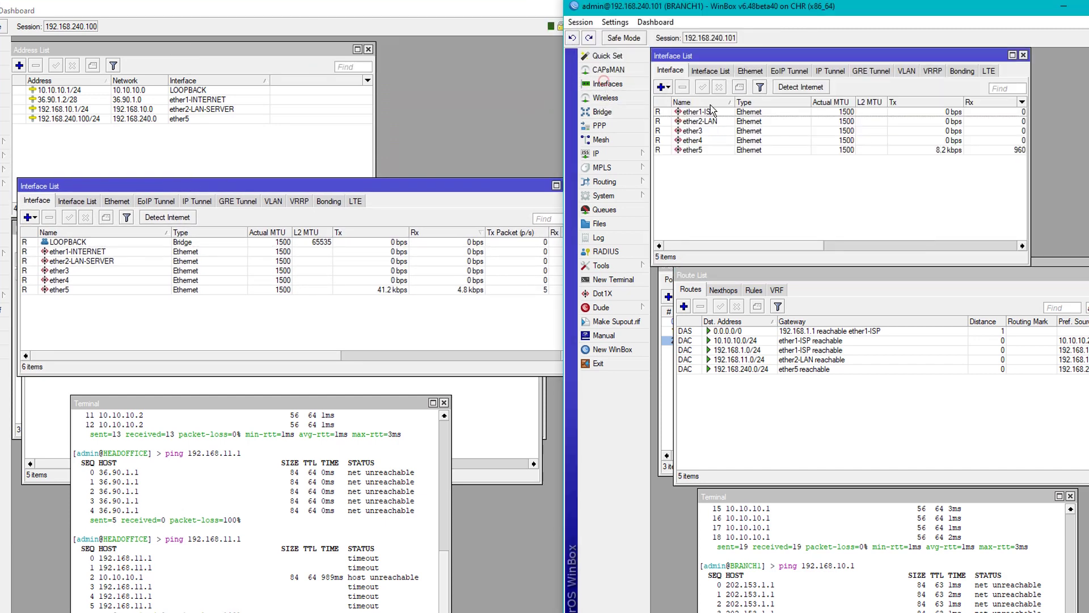
drag(757, 57, 792, 234)
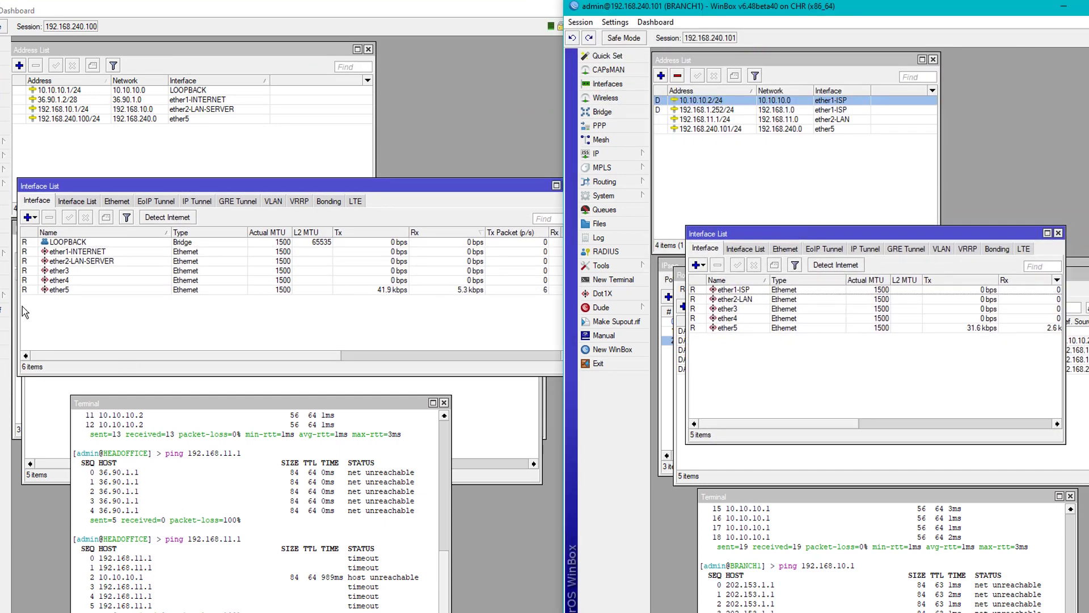
click(30, 217)
click(57, 233)
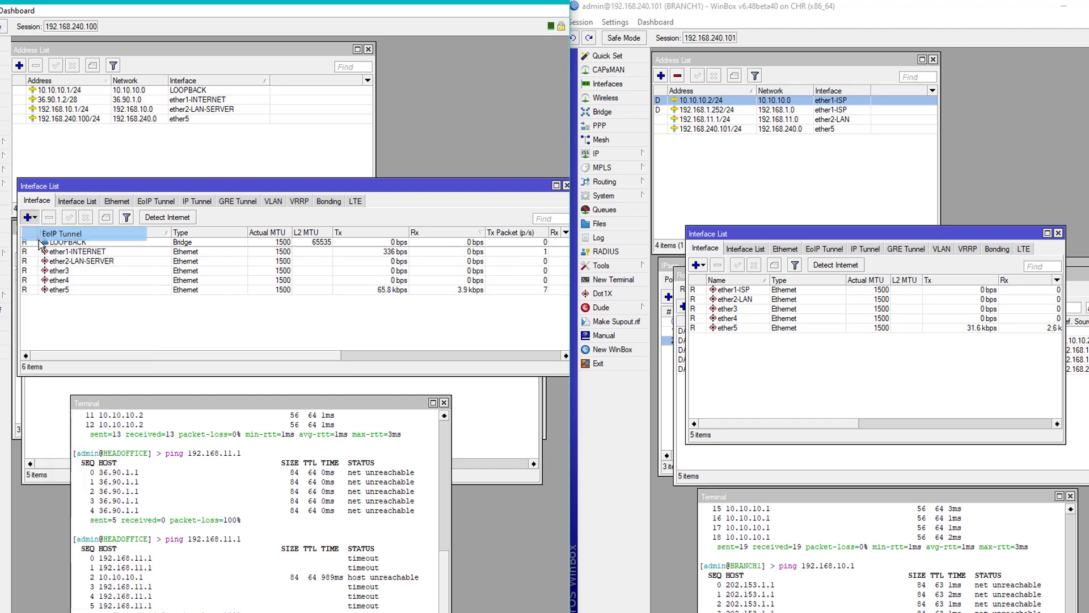
click(681, 274)
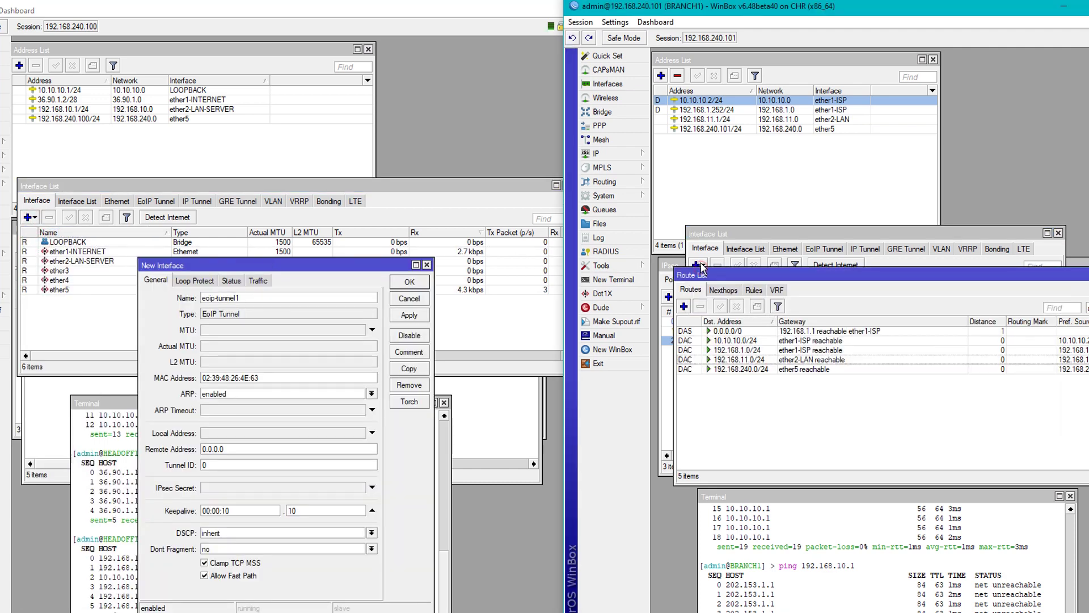
click(702, 266)
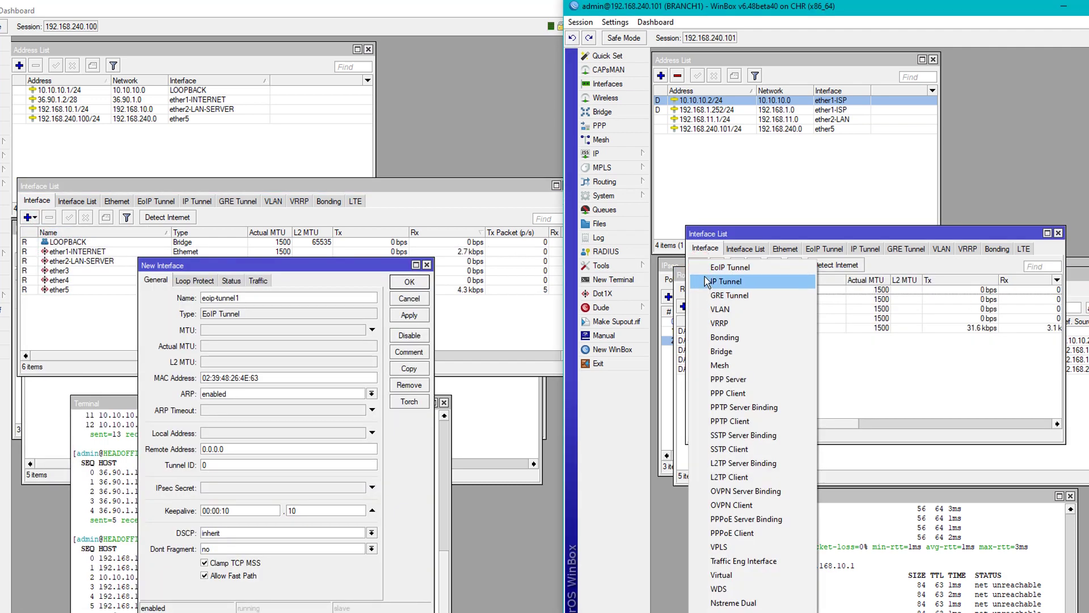
click(730, 267)
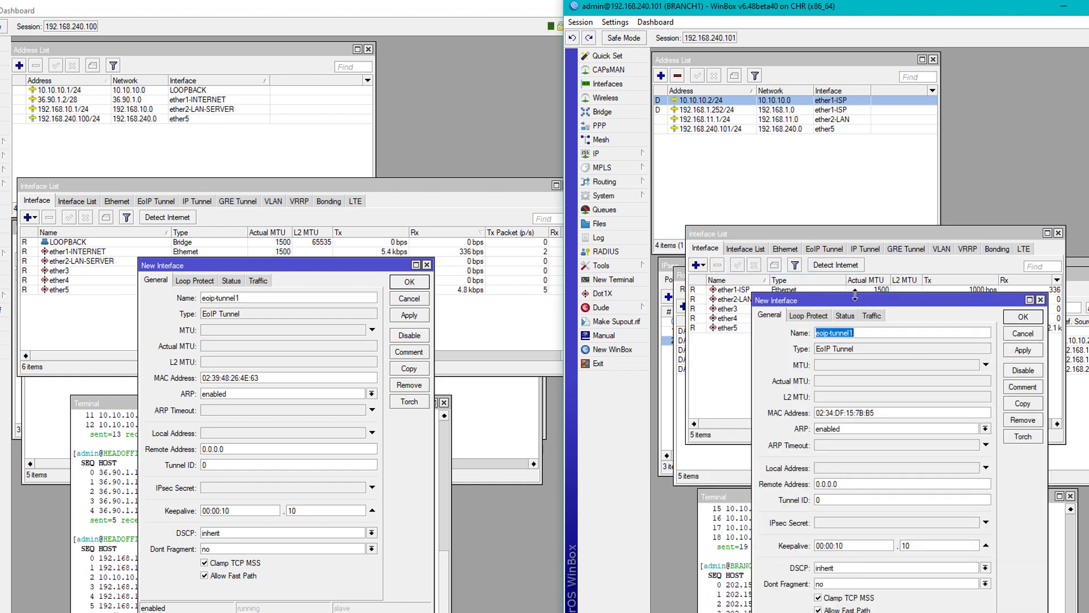
drag(855, 295, 899, 163)
drag(279, 266, 339, 193)
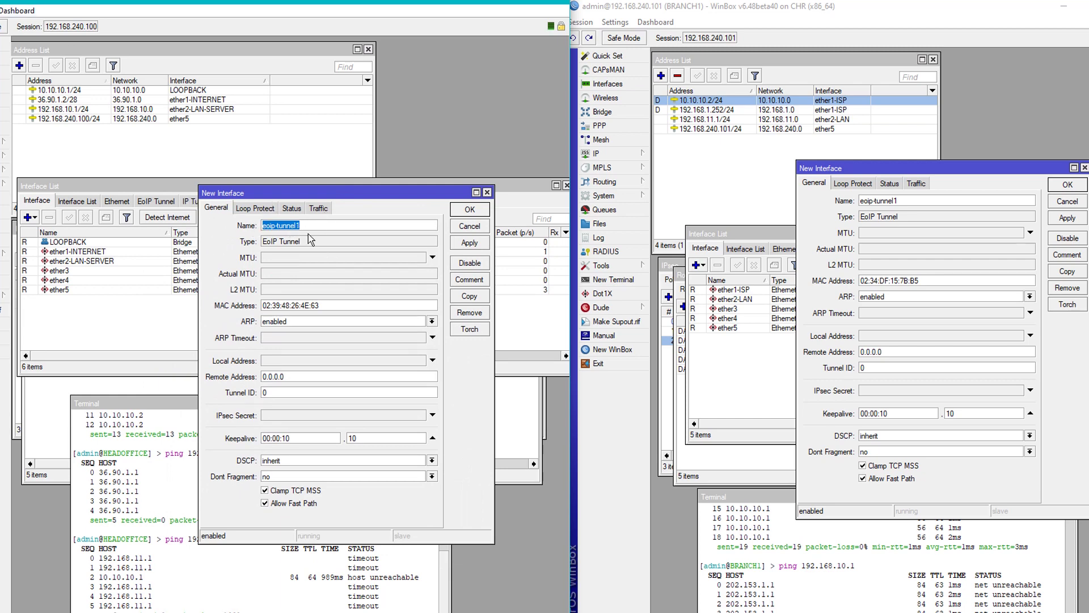
Name the tunnels EOIP-OVER-IPSEC-BRANCH1 on HEADOFFICE and EOIP-OVER-IPSEC-HEADOFFICE on BRANCH1.
text(e)
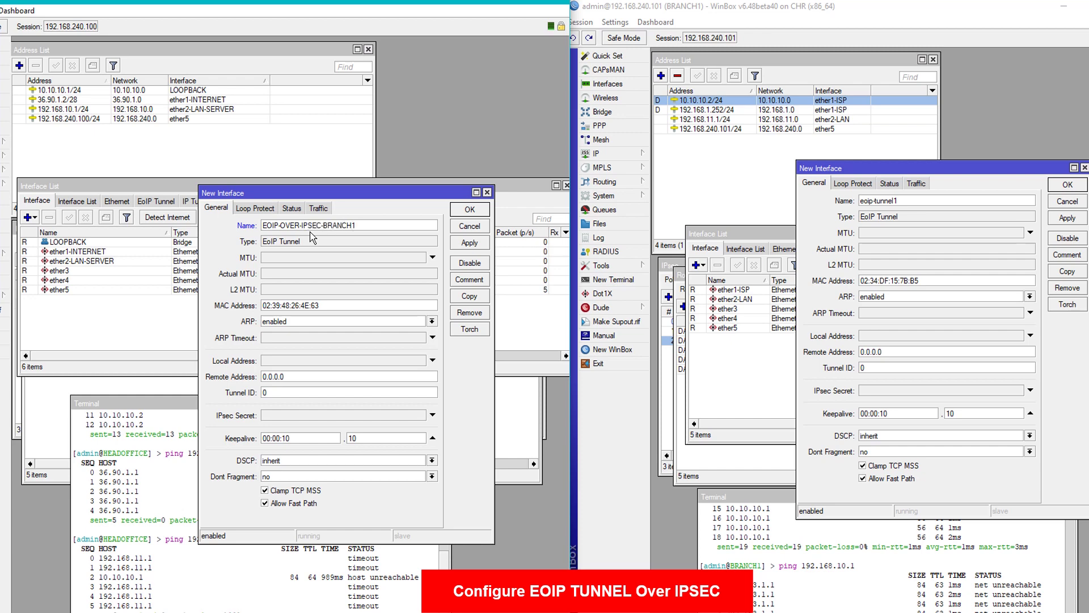
click(941, 201)
text(EOIP-OVER-IPSEC-BRANCH1)
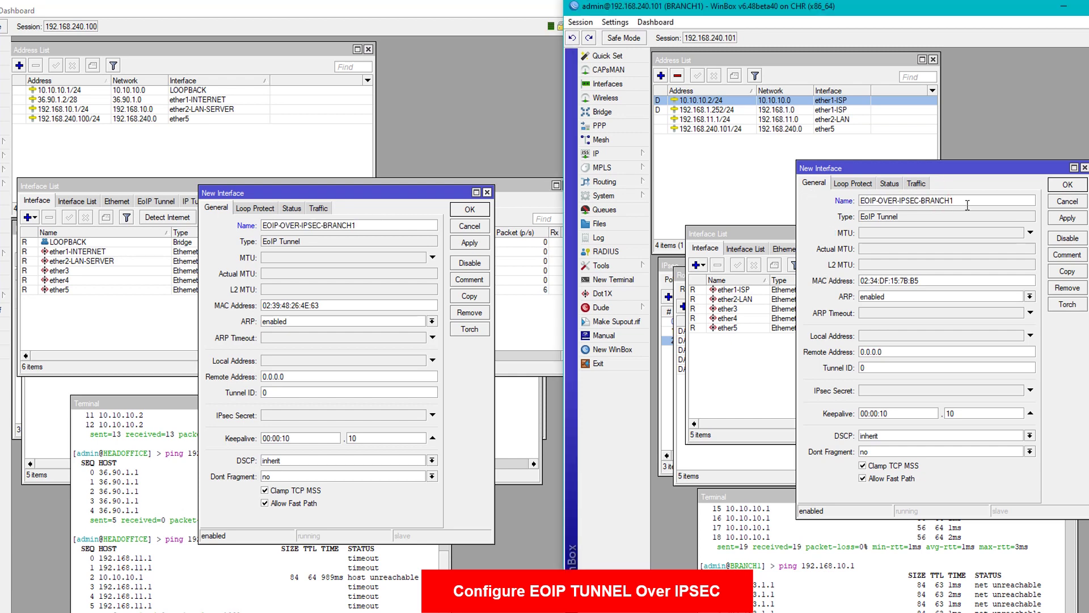
key(BackSpace)
key(BackSpace)
key(BackSpace)
key(BackSpace)
Set tunnel endpoints: HEADOFFICE local 10.10.10.1 to remote 10.10.10.2, BRANCH1 the reverse.
click(278, 361)
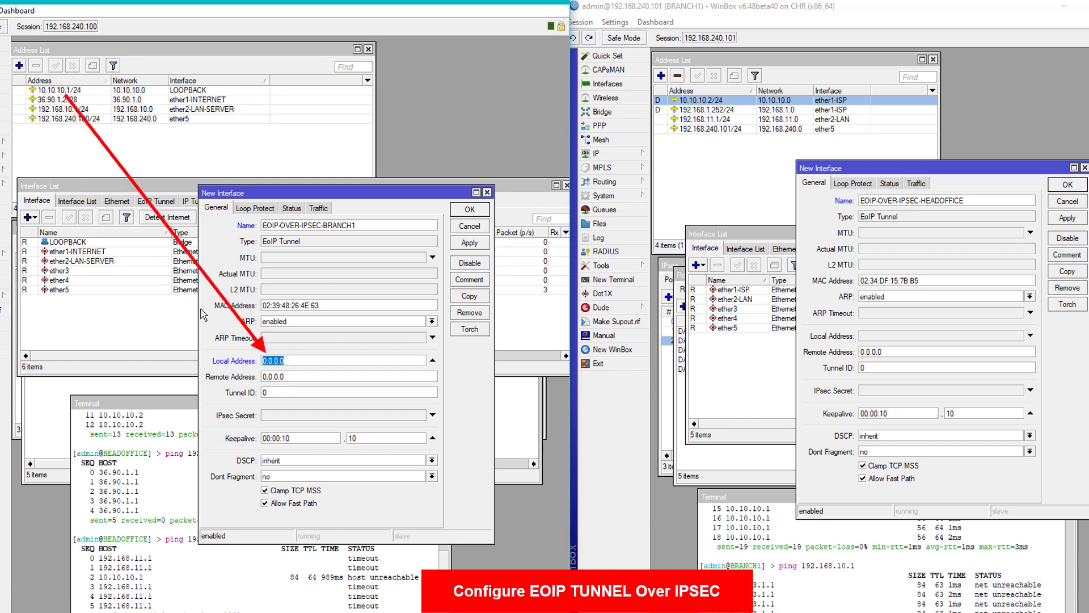
text(10)
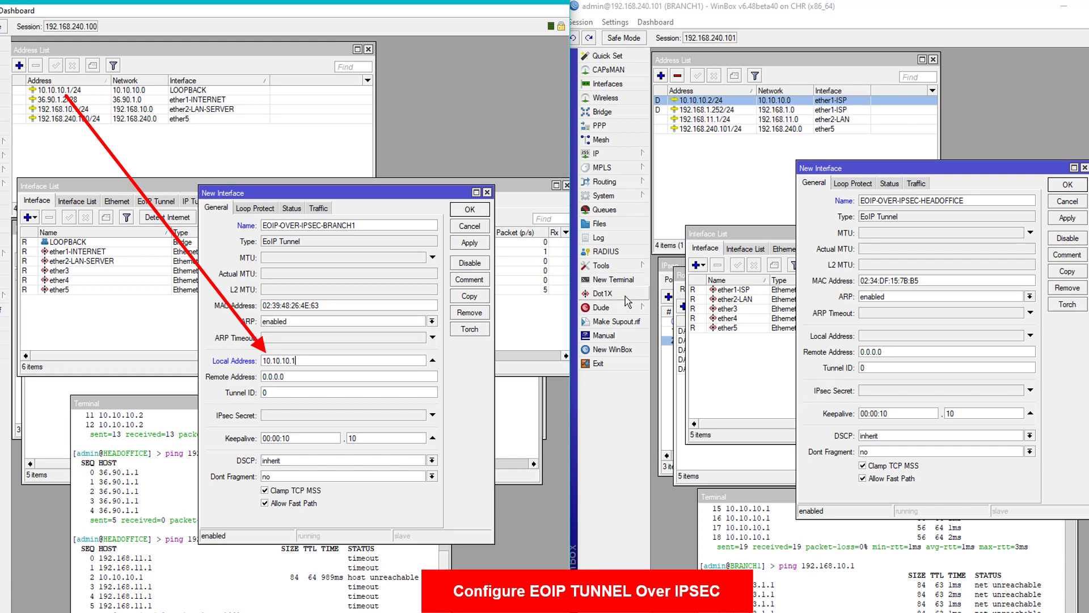
double_click(892, 352)
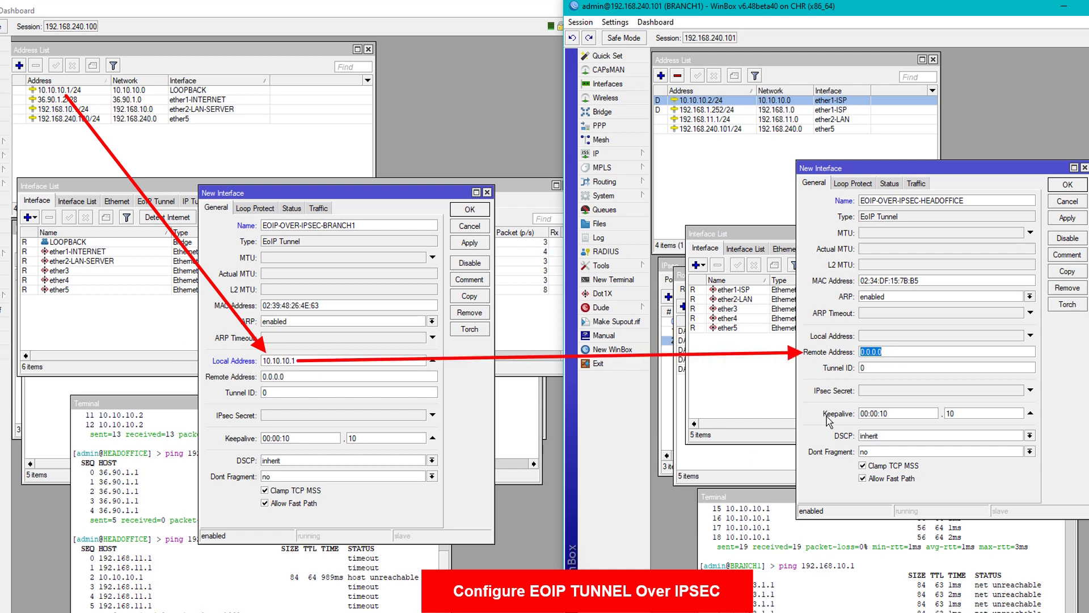
text(10)
double_click(294, 377)
text(1)
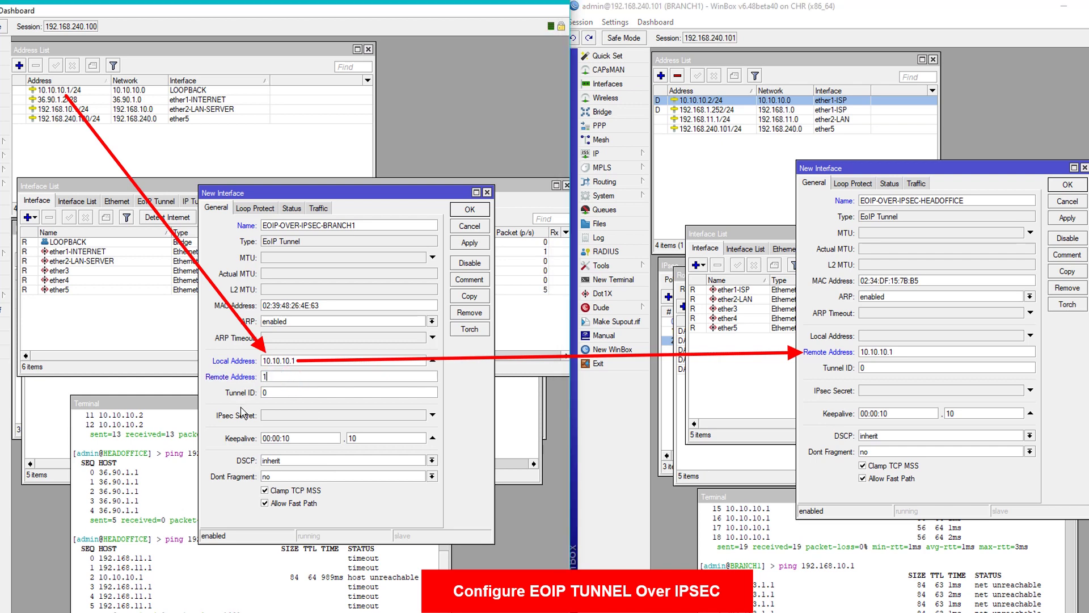
text(0.10.10.2)
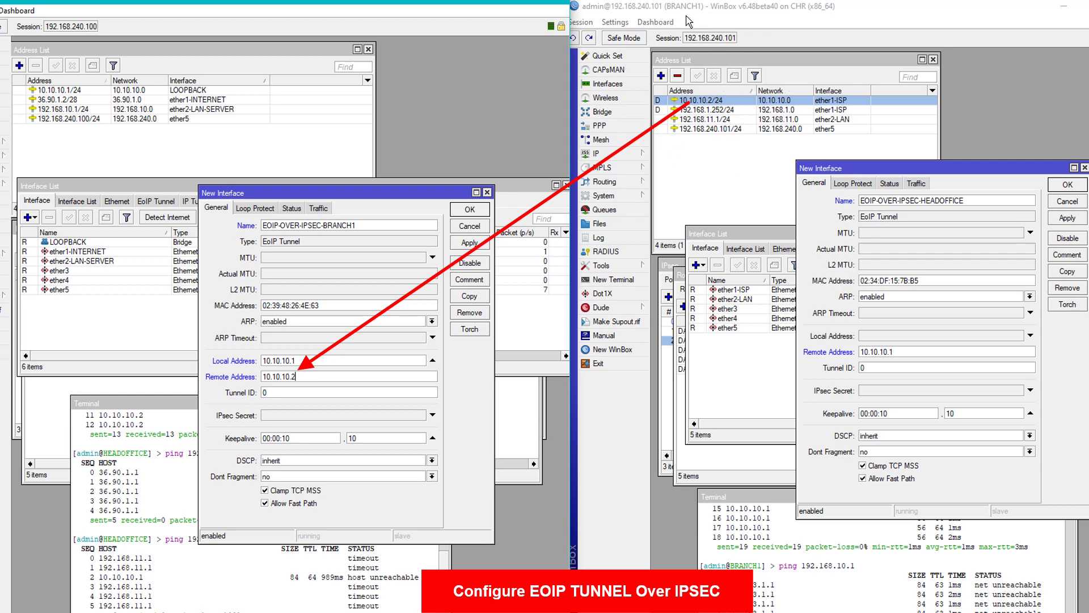
click(886, 341)
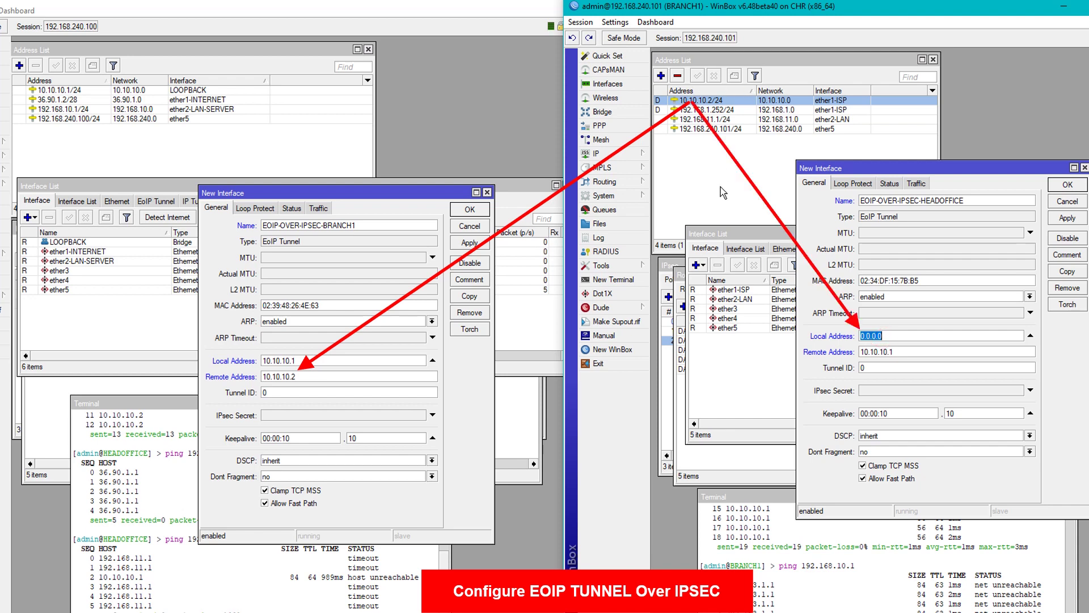
text(10)
Give both tunnels Tunnel ID 1 and apply the settings on each router.
double_click(281, 392)
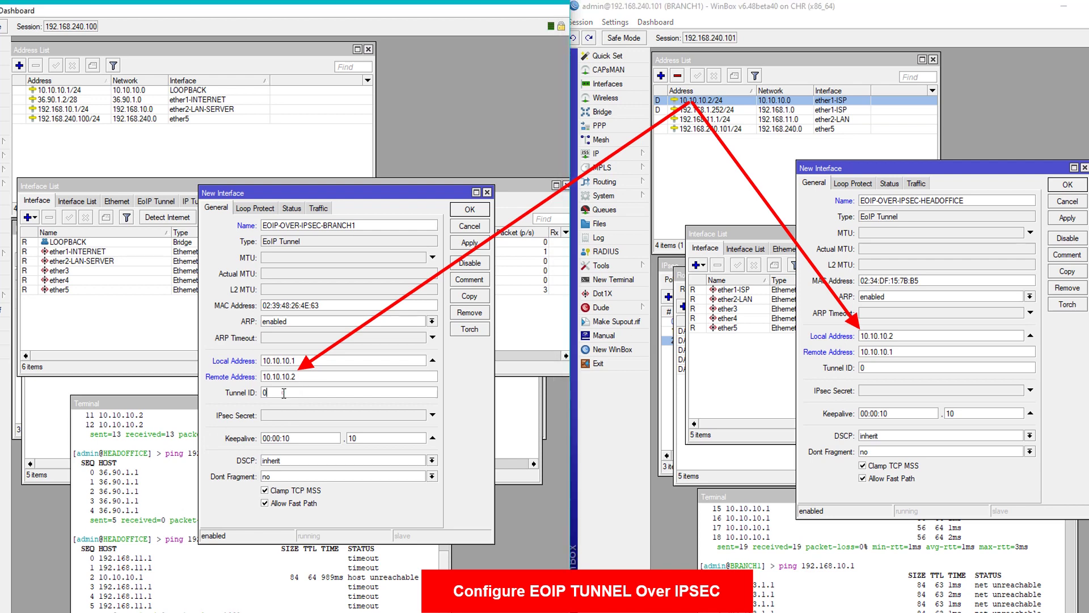
text(1)
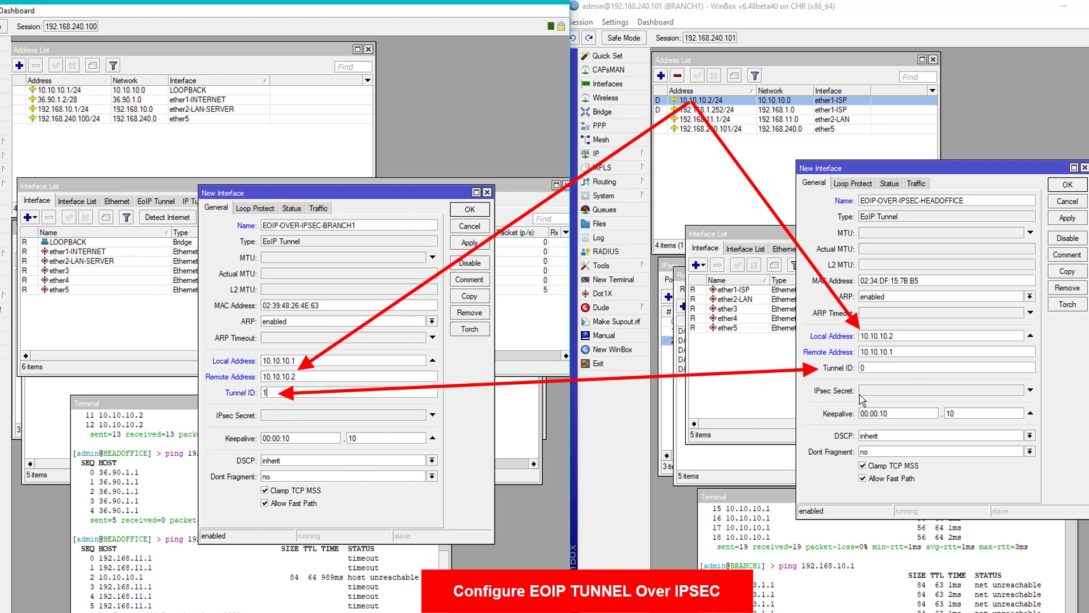
double_click(871, 368)
text(1)
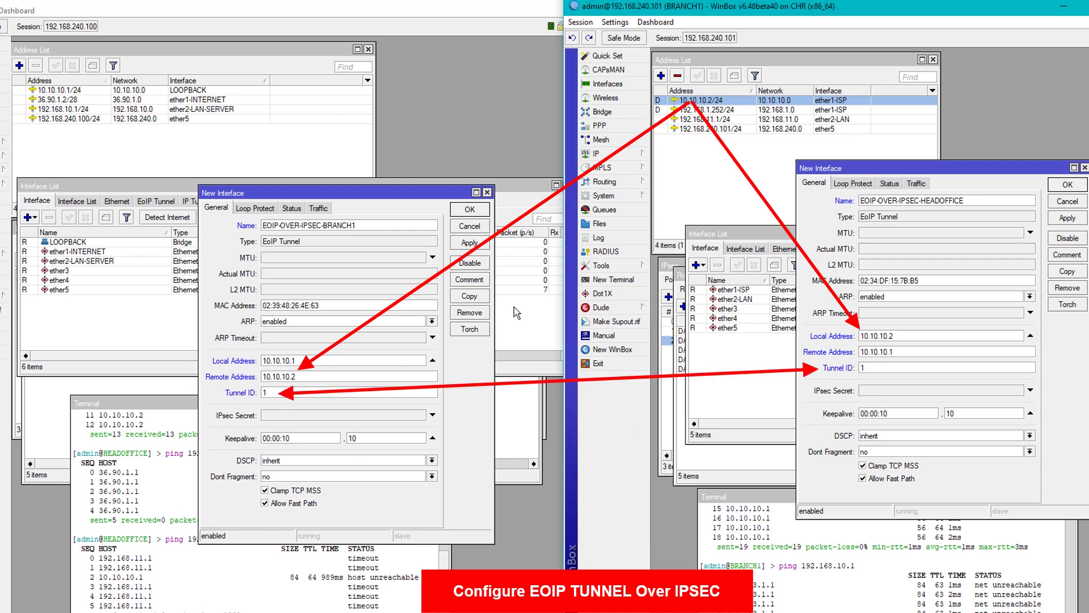
click(470, 242)
click(1066, 220)
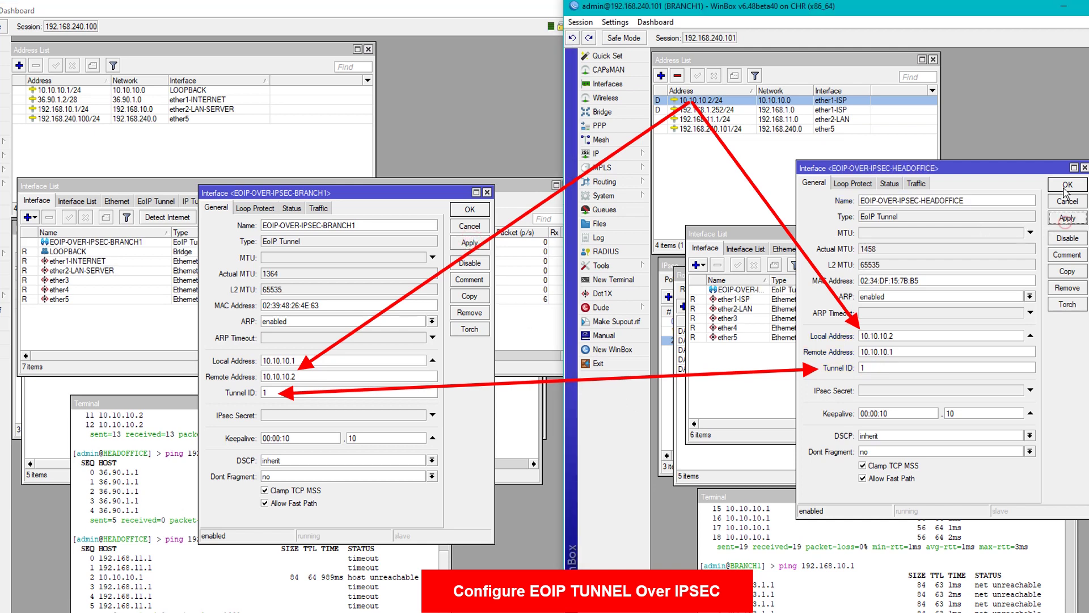
click(1067, 185)
Close the HEADOFFICE tunnel form and resize both Name columns to show the full tunnel names.
click(469, 211)
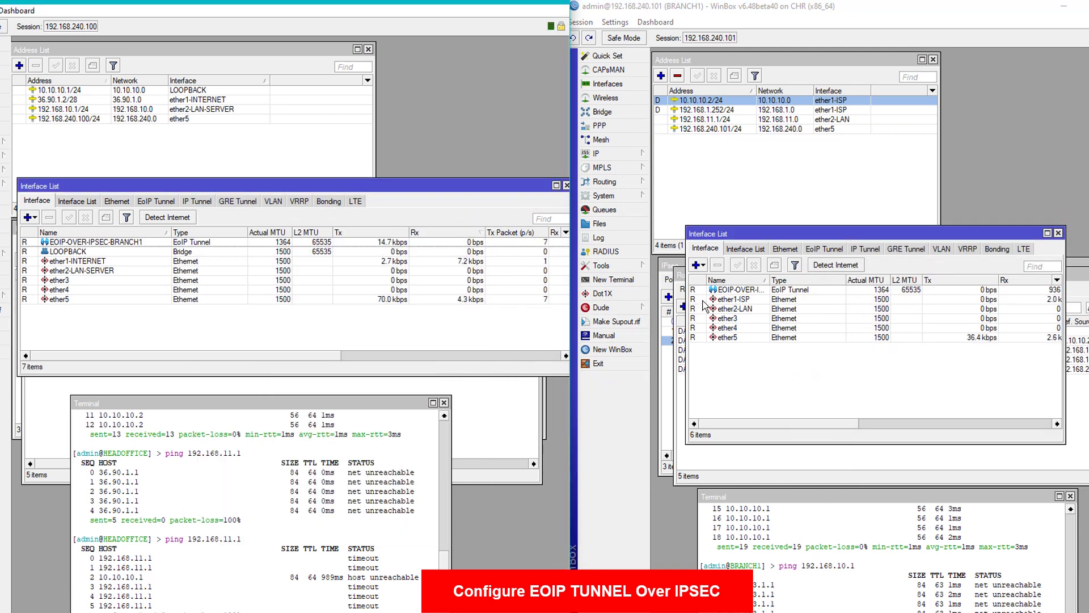
drag(769, 281, 841, 282)
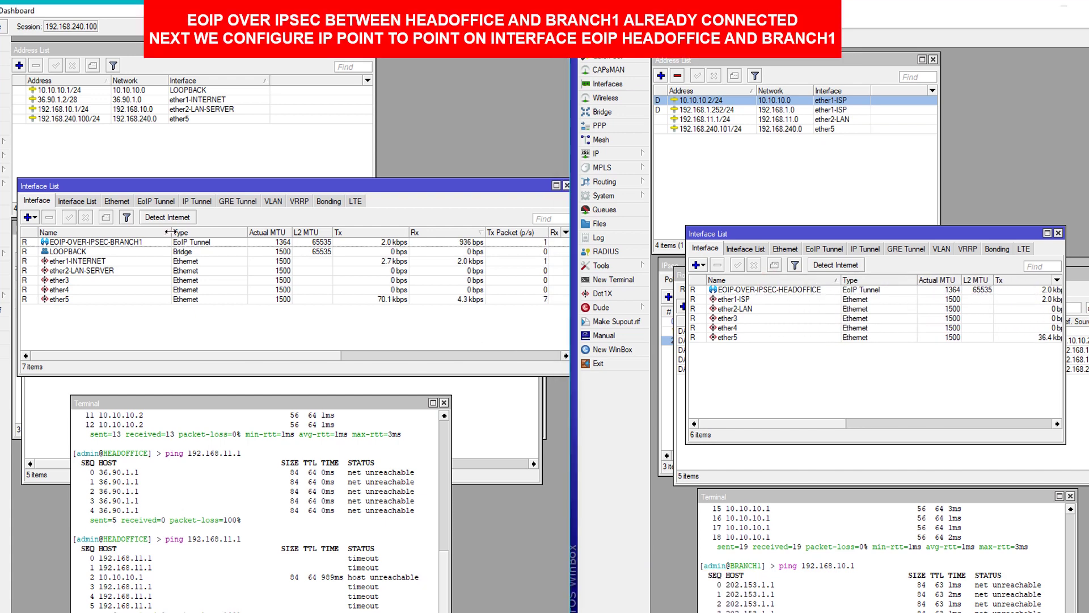
drag(168, 231, 158, 232)
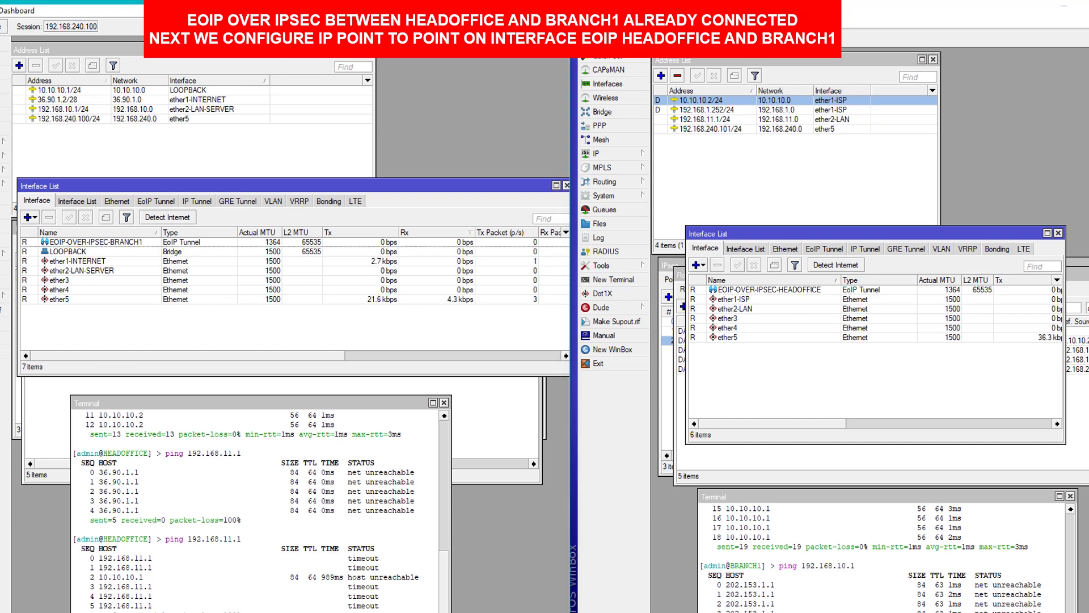
key(alt+Tab)
key(alt+Tab)
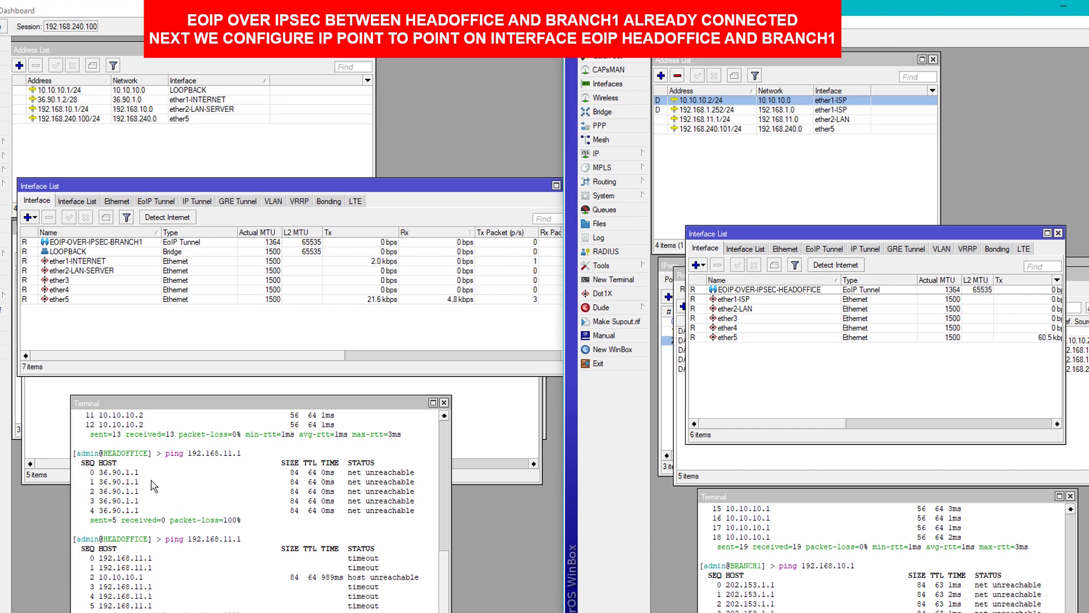
click(116, 146)
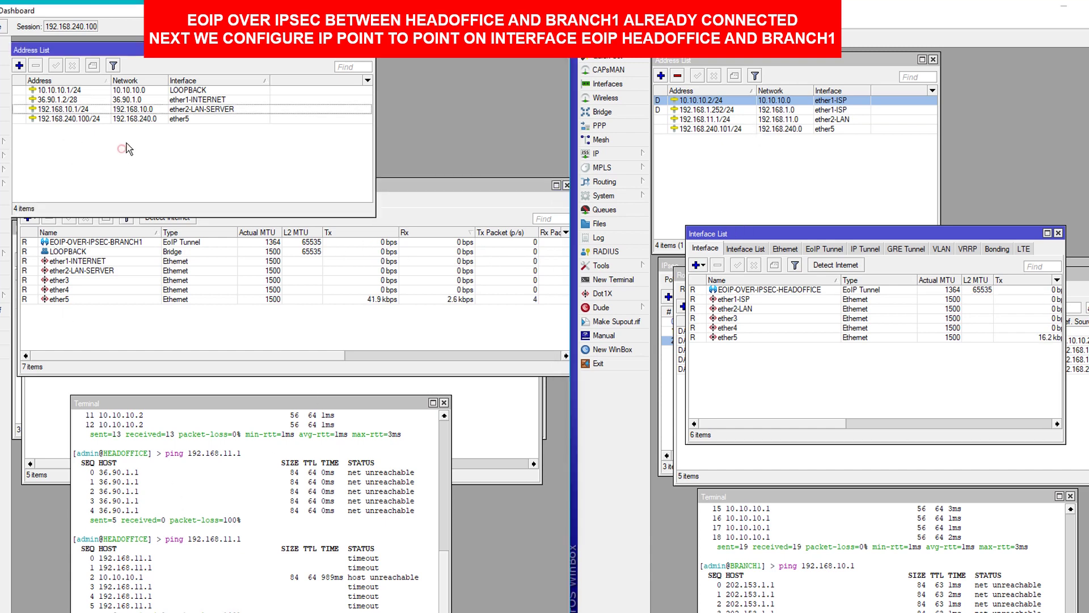
Open new address forms on both routers and pick out their EoIP tunnel interfaces.
click(19, 66)
drag(197, 359, 351, 68)
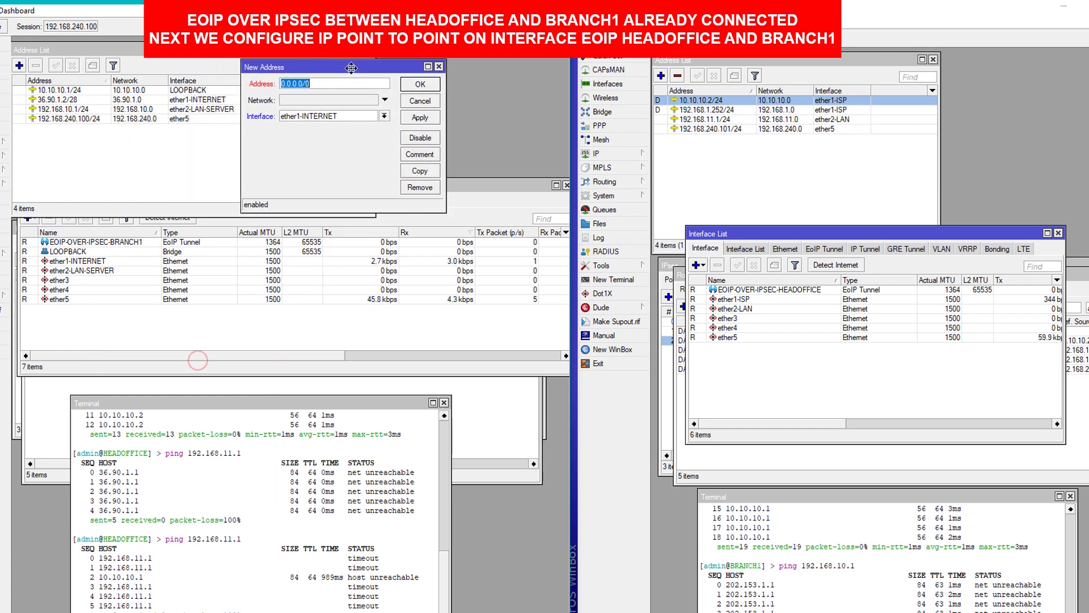
click(661, 75)
drag(847, 250, 973, 106)
click(117, 329)
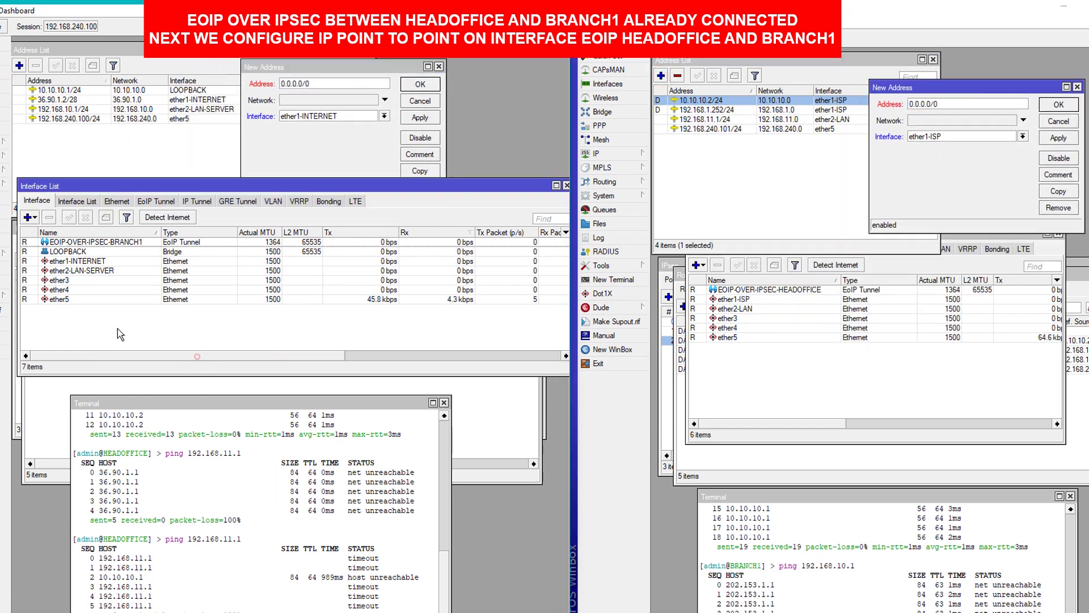
click(746, 289)
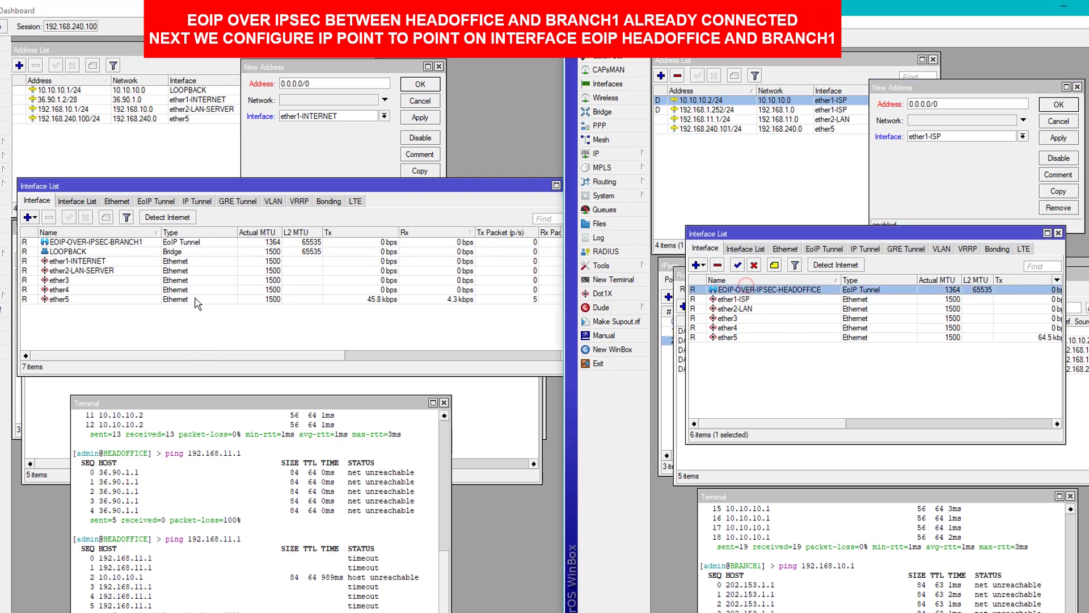
click(93, 242)
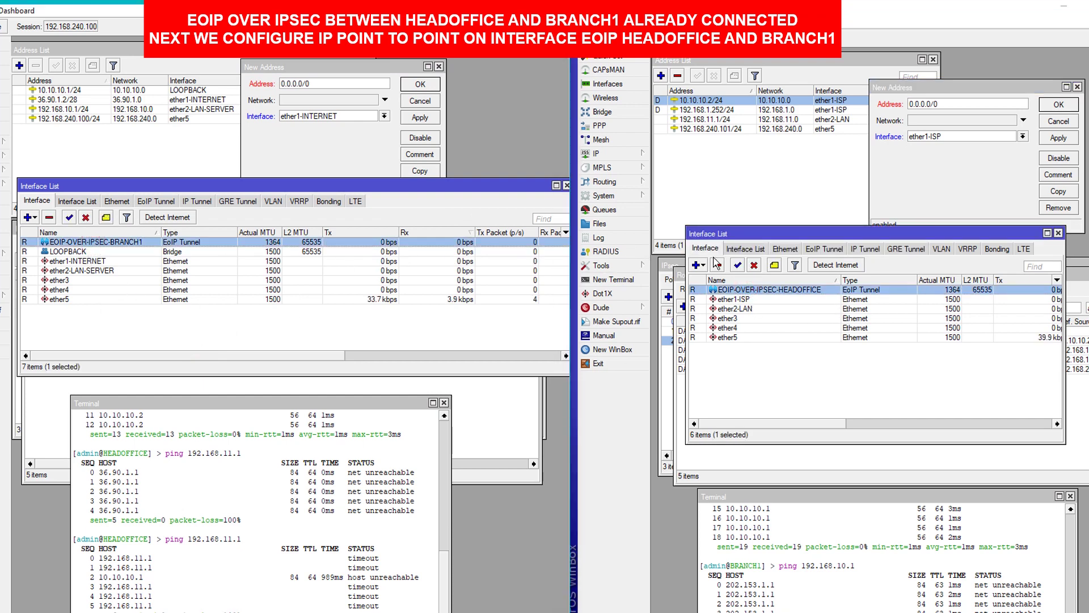
On HEADOFFICE, add 10.1.1.1/30 on EOIP-OVER-IPSEC-BRANCH1.
click(309, 85)
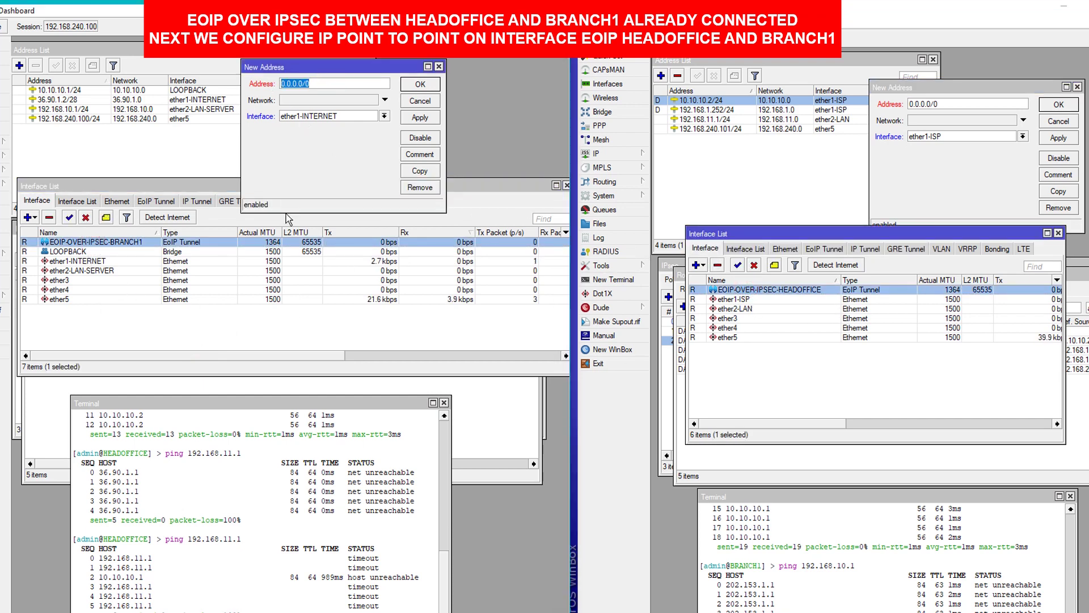
text(10.1.1.1)
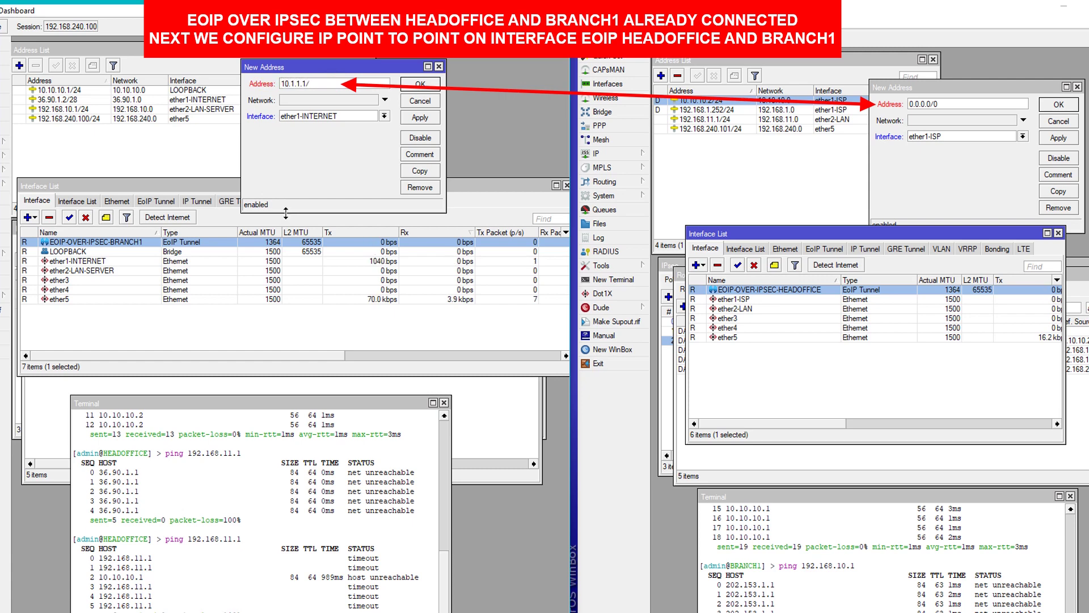
text(/30)
click(318, 116)
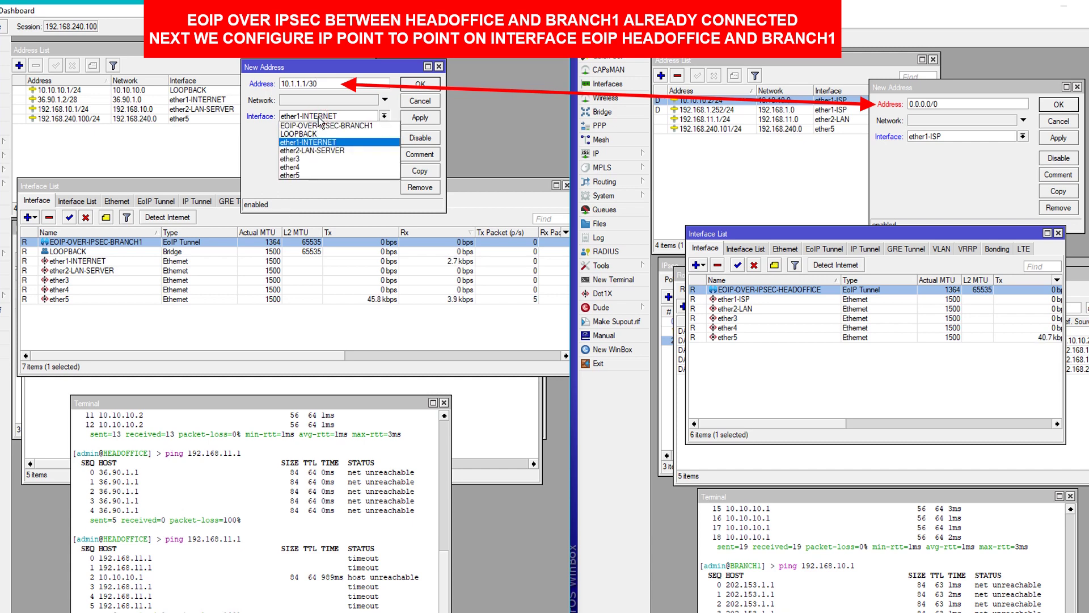
click(289, 125)
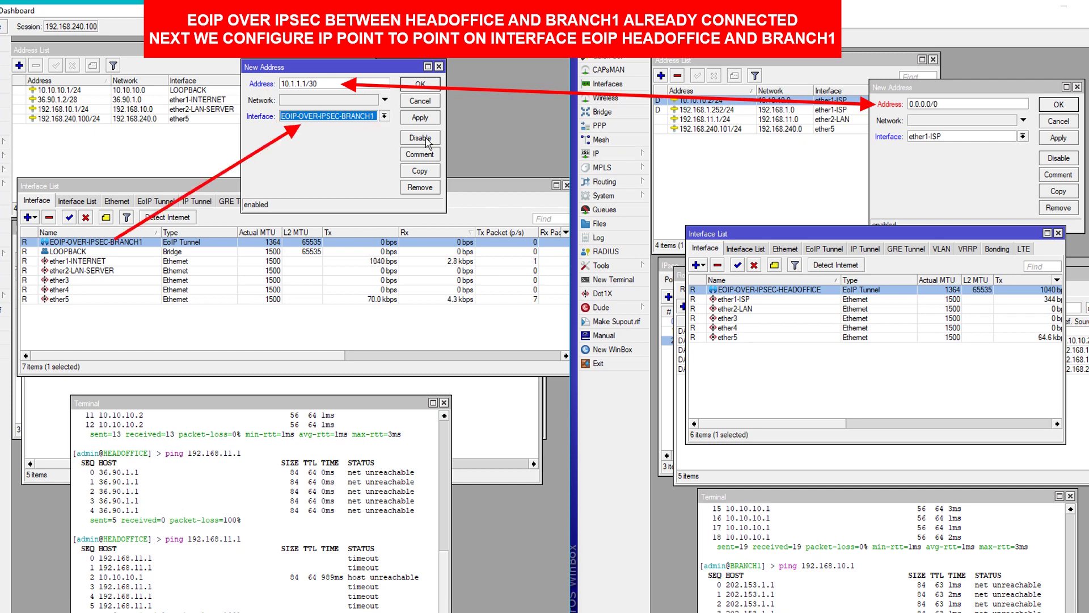
click(421, 118)
On BRANCH1, add 10.1.1.2/30 on EOIP-OVER-IPSEC-HEADOFFICE and close both address dialogs.
click(955, 105)
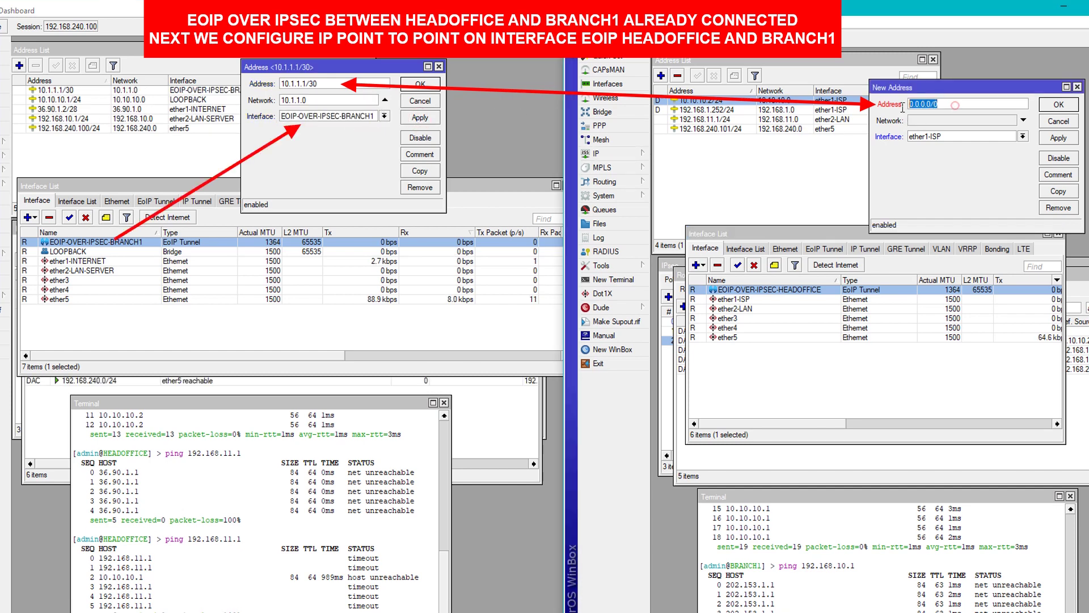
text(10.1.1)
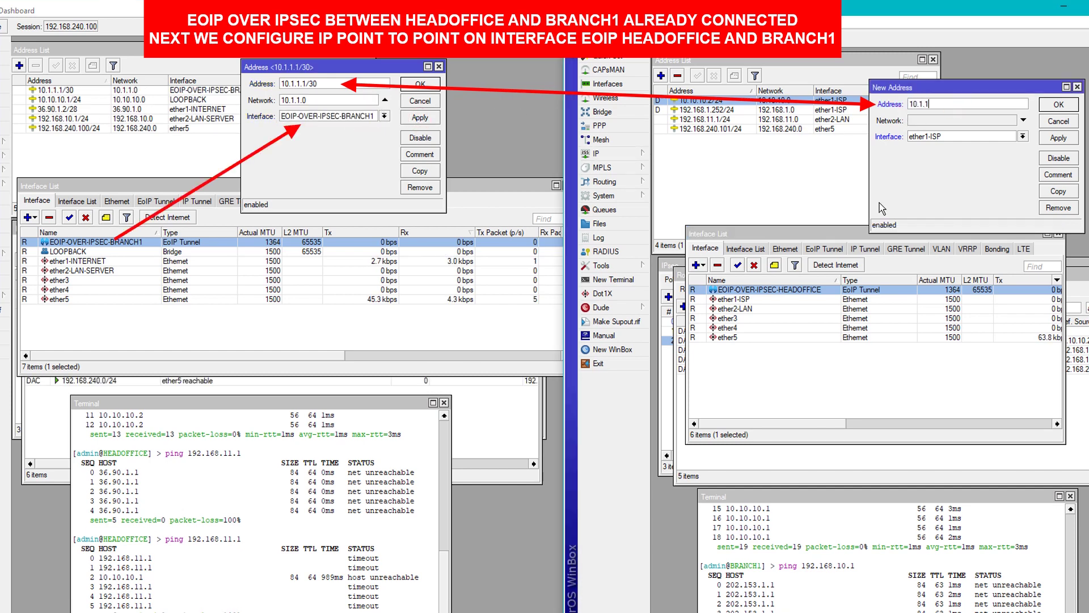
text(.2/30)
key(Tab)
key(Tab)
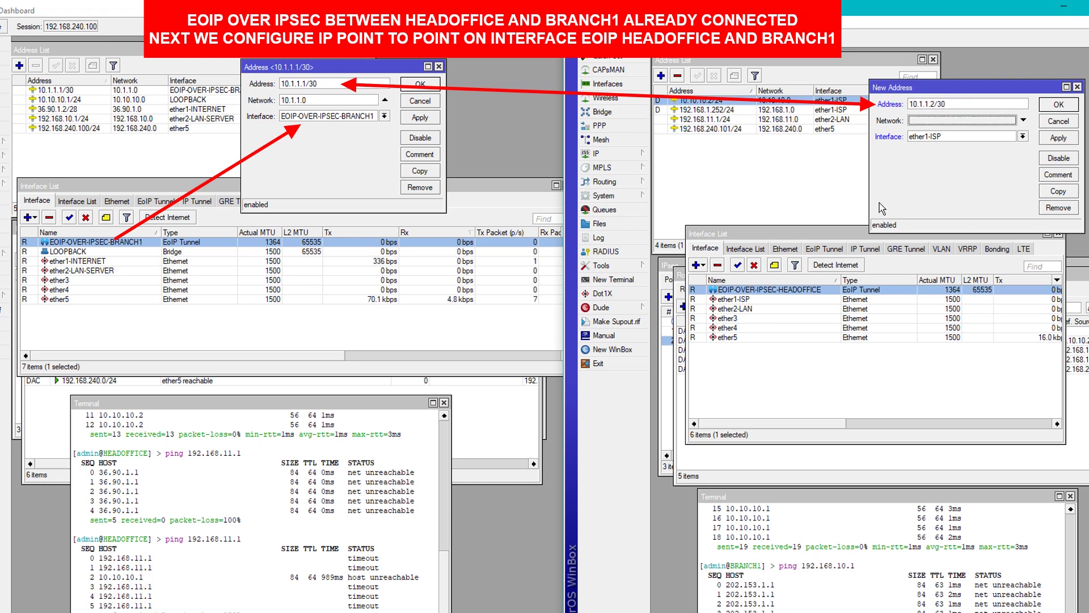
click(936, 135)
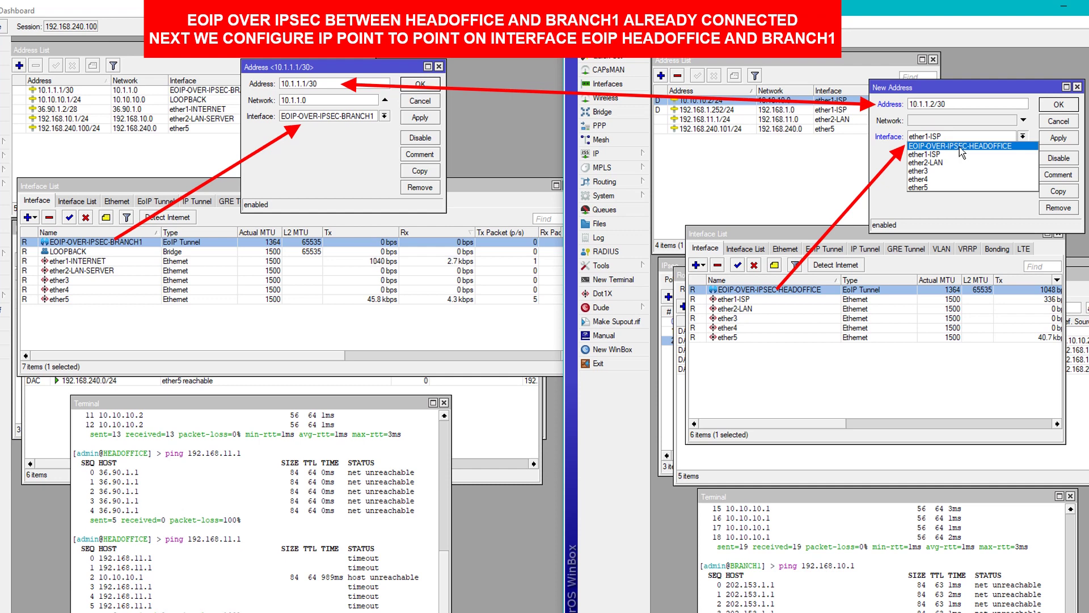
click(959, 146)
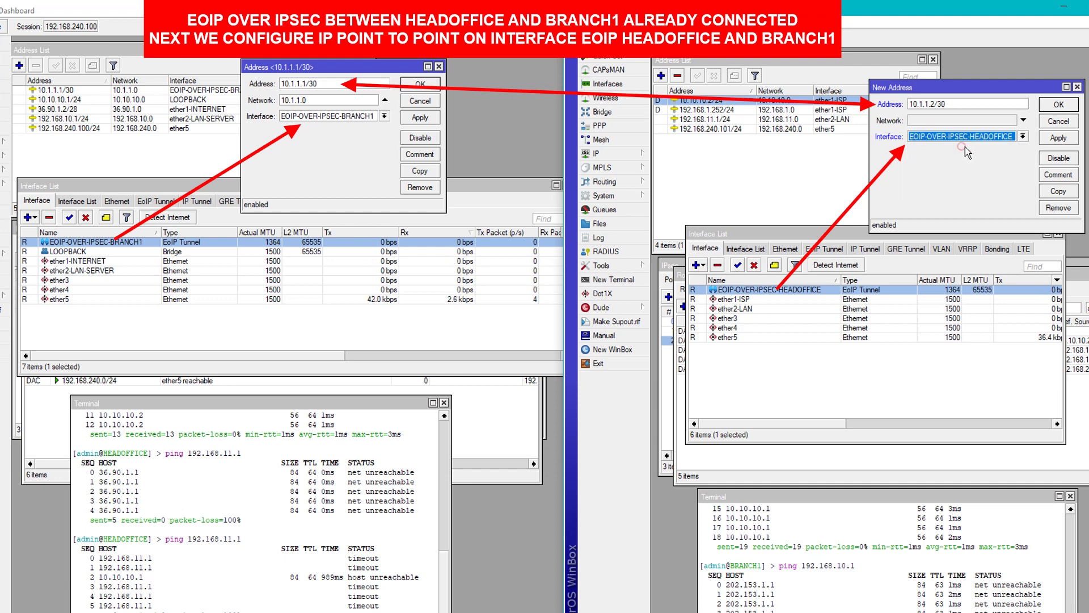
click(1054, 138)
click(1049, 107)
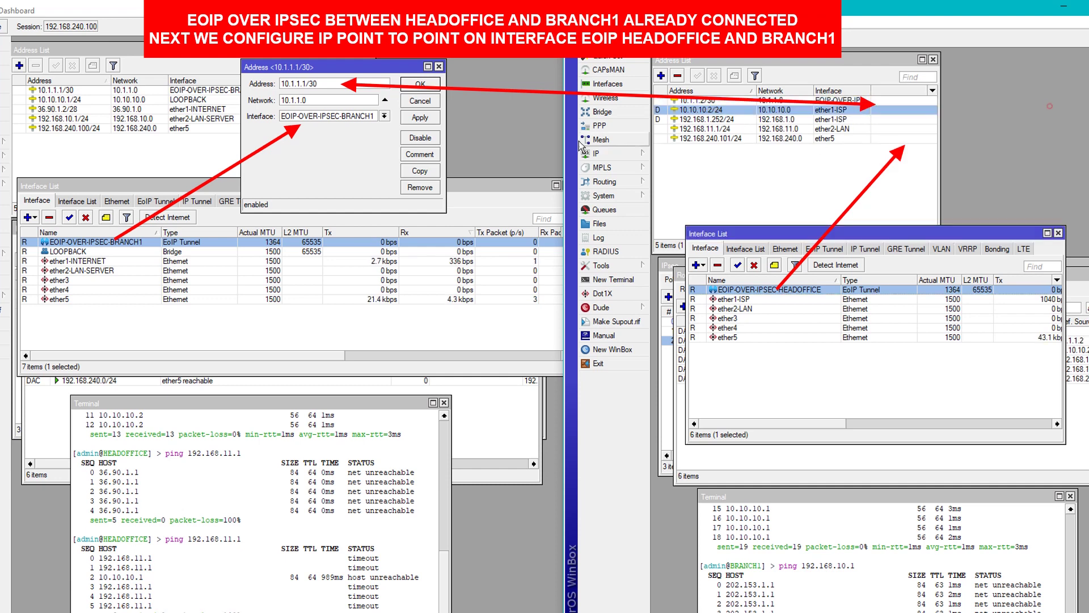
click(427, 84)
Stop the earlier HEADOFFICE ping and raise both terminals to show their output.
click(63, 90)
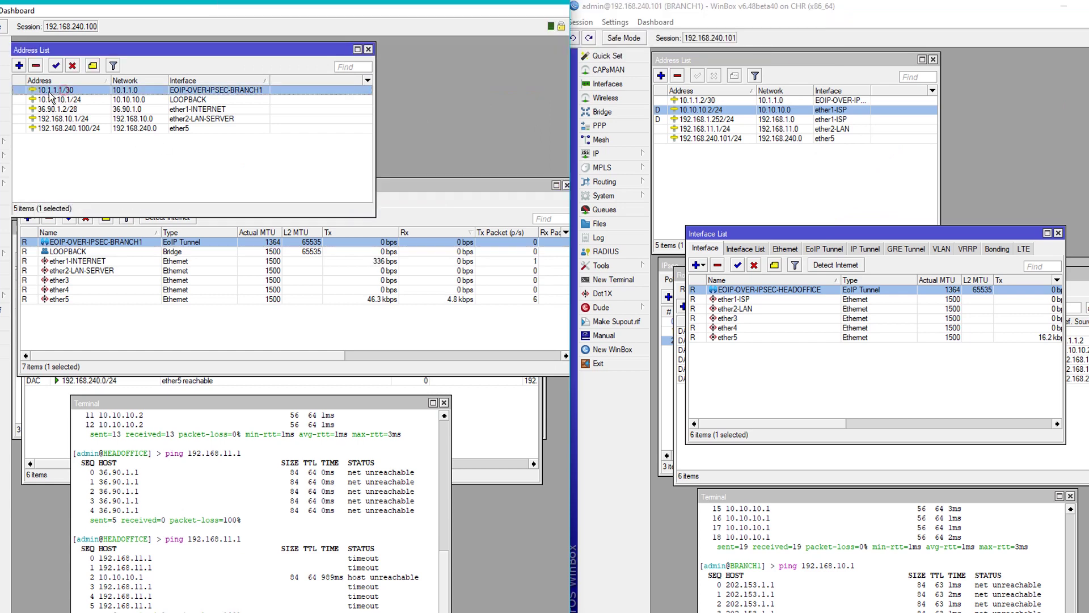
click(685, 100)
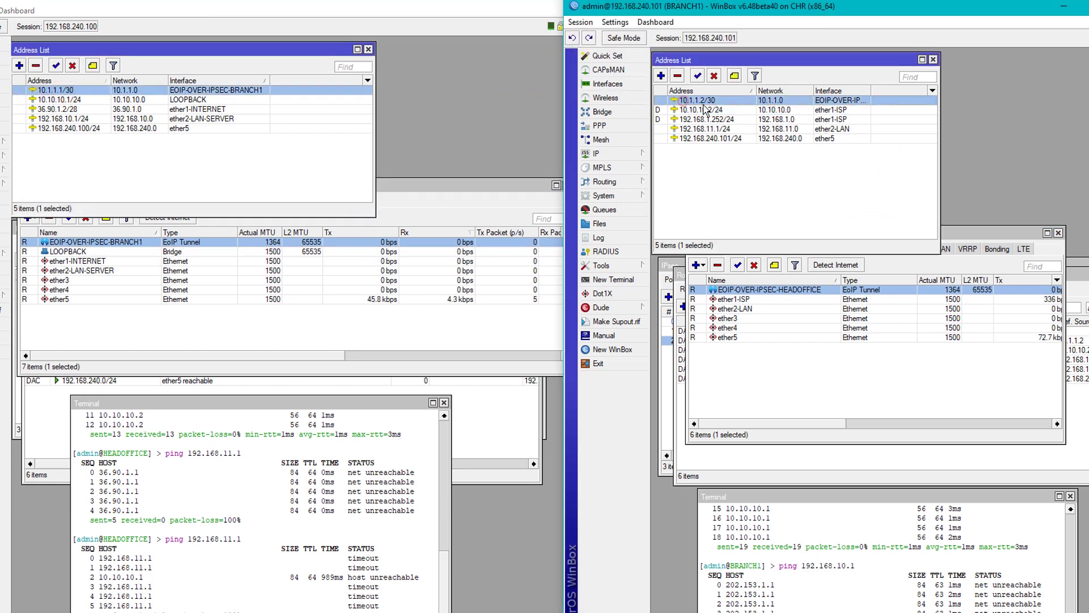
click(346, 559)
key(ctrl+c)
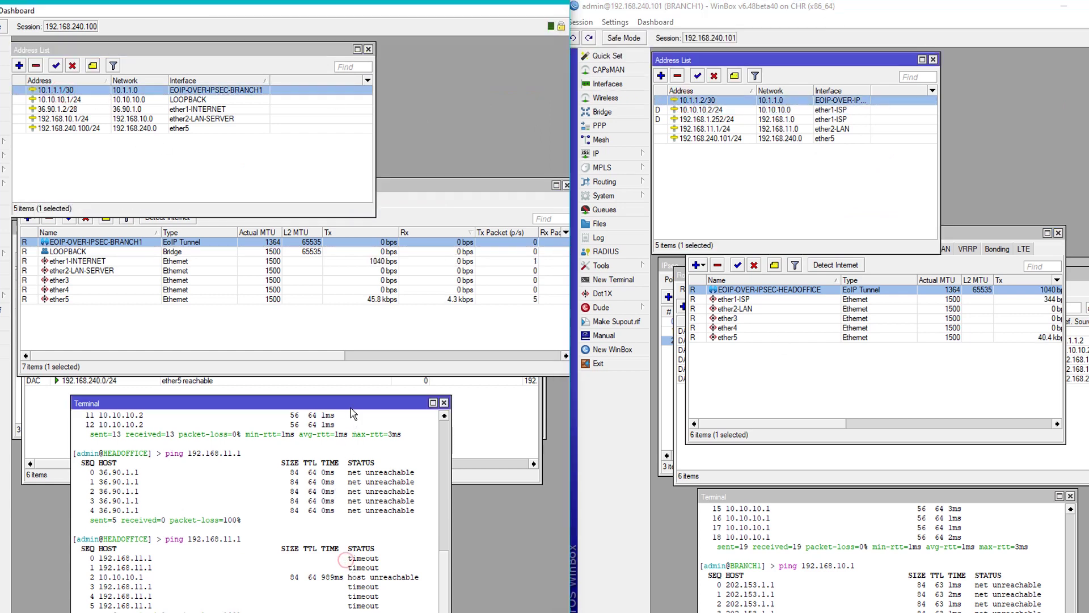
drag(227, 402, 231, 322)
click(895, 509)
drag(894, 501, 894, 315)
From HEADOFFICE, ping the tunnel address 10.1.1.2.
click(352, 505)
text(ping)
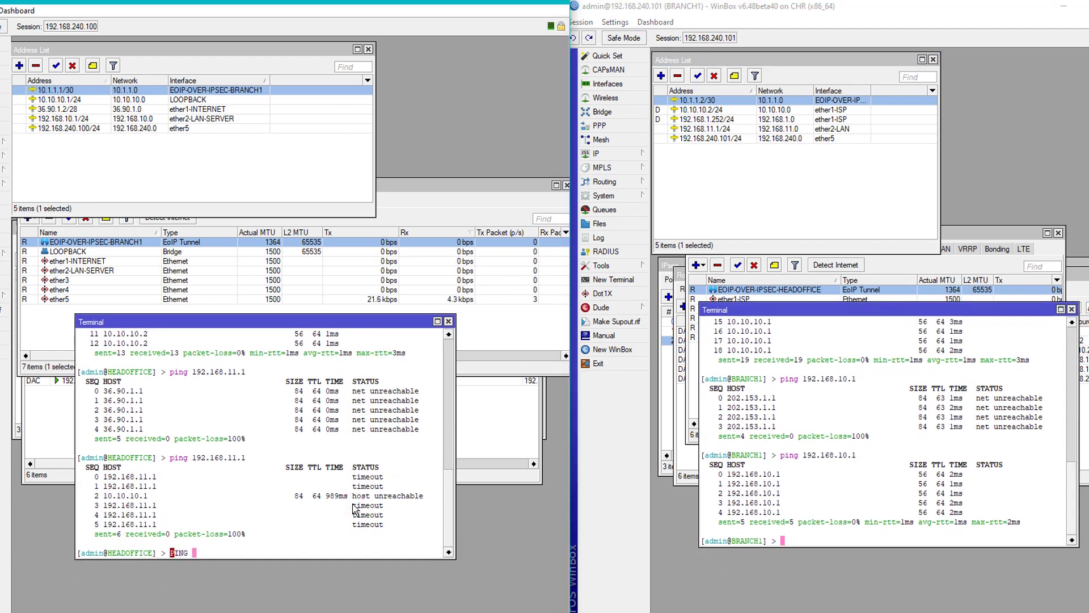
key(BackSpace)
key(BackSpace)
key(BackSpace)
key(BackSpace)
key(BackSpace)
text(ping 10.1)
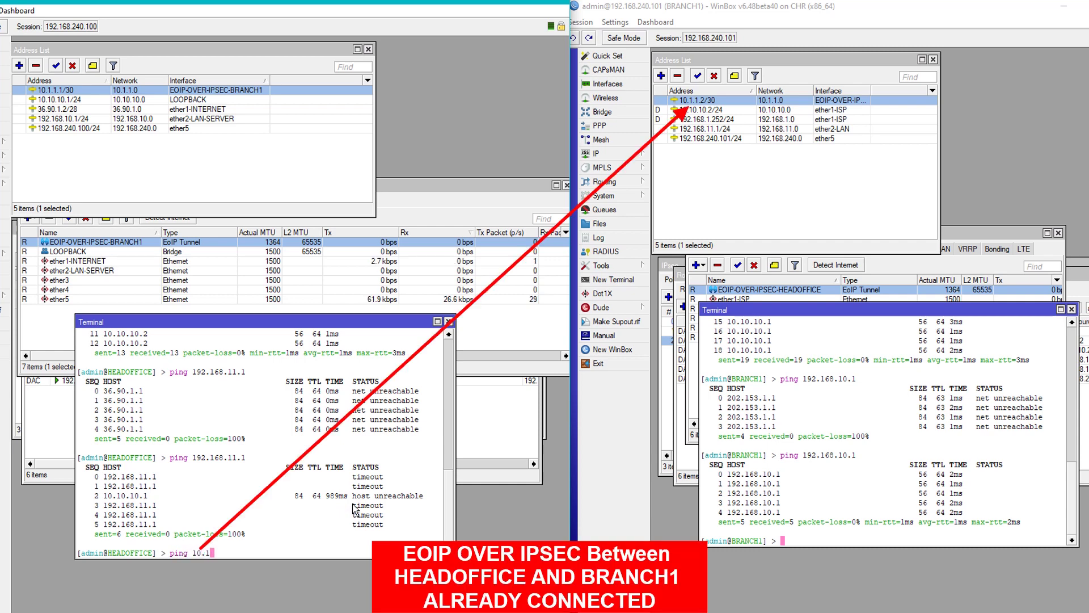
text(.1.2)
key(Return)
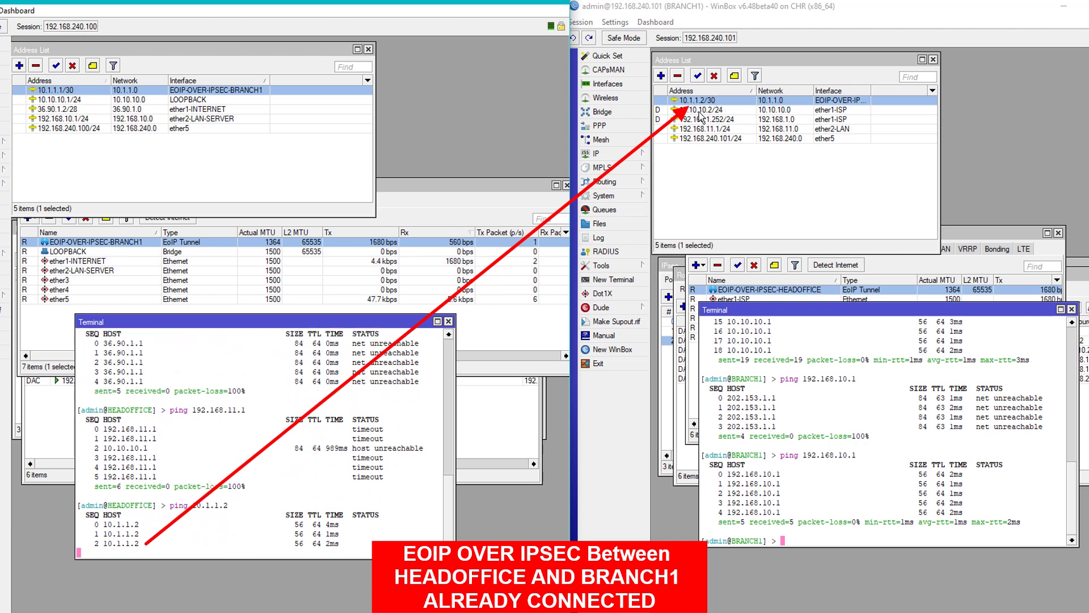
From BRANCH1, ping the tunnel address 10.1.1.1.
click(817, 363)
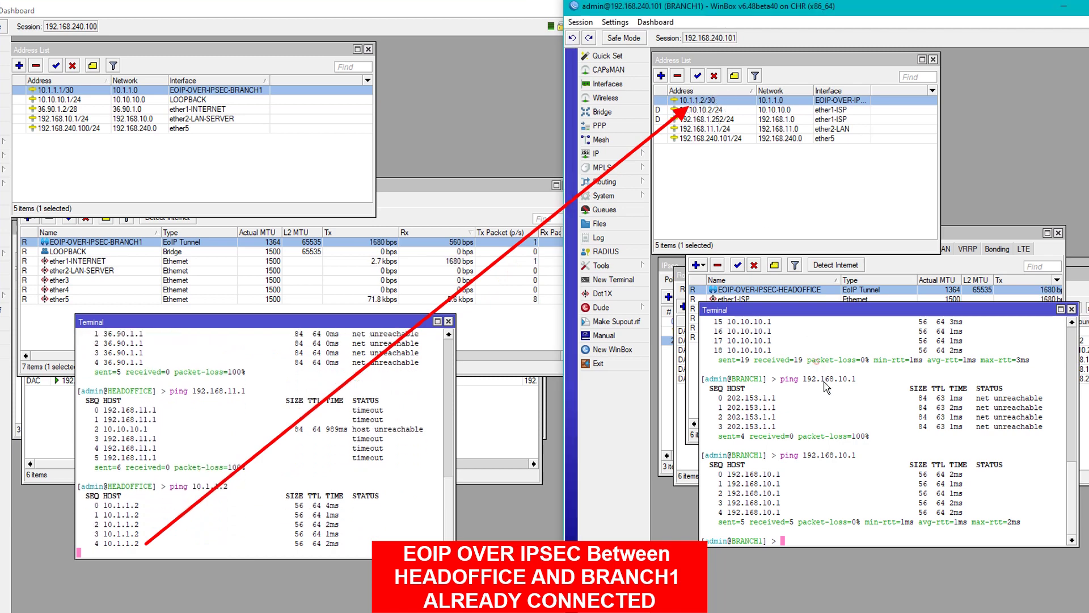
click(372, 488)
click(823, 451)
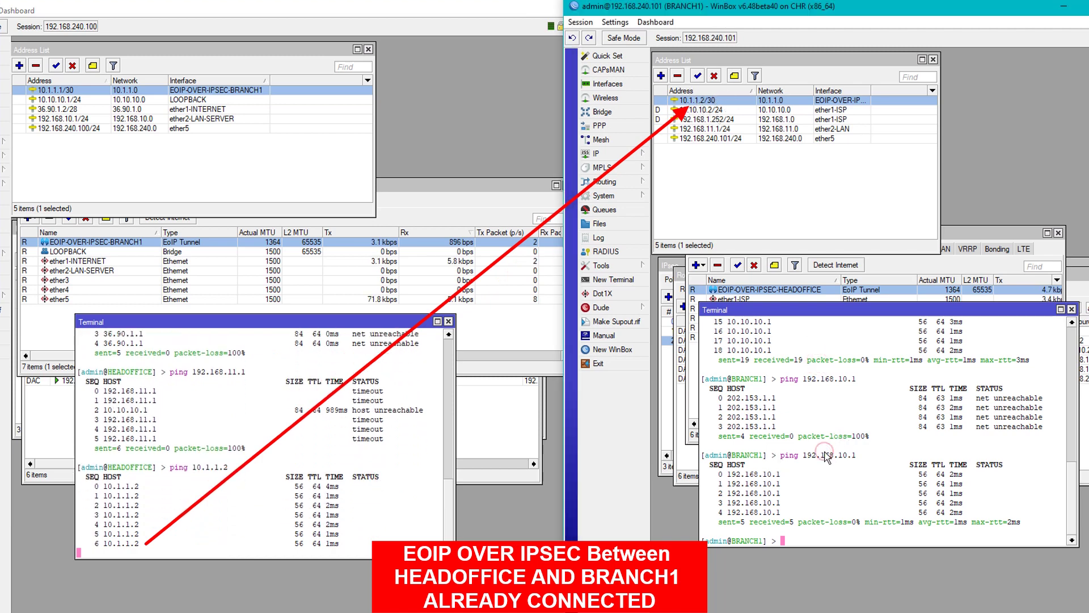
text(ping )
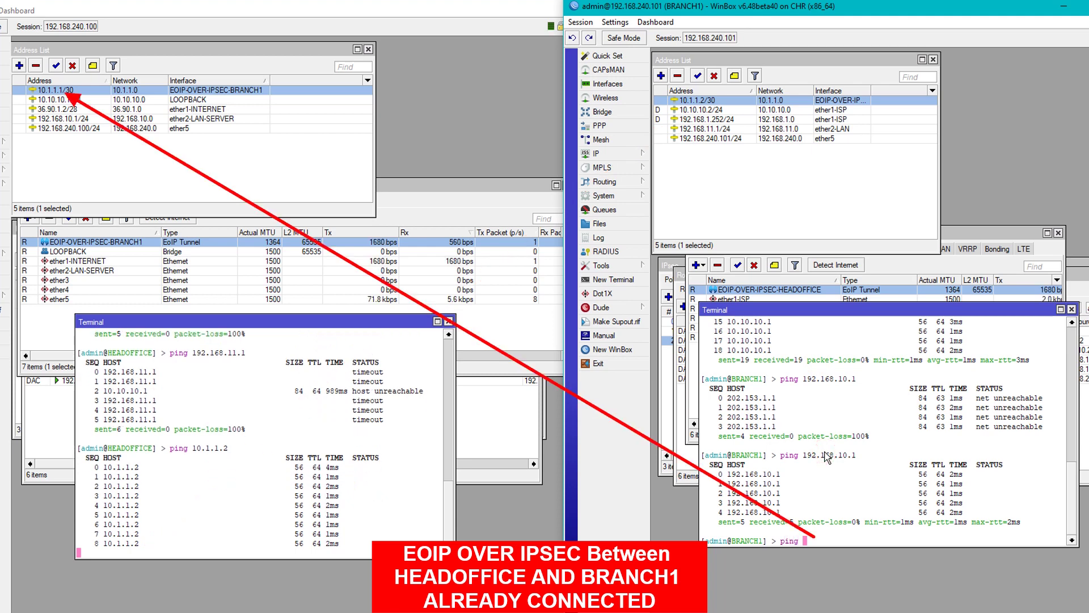
text(10.1)
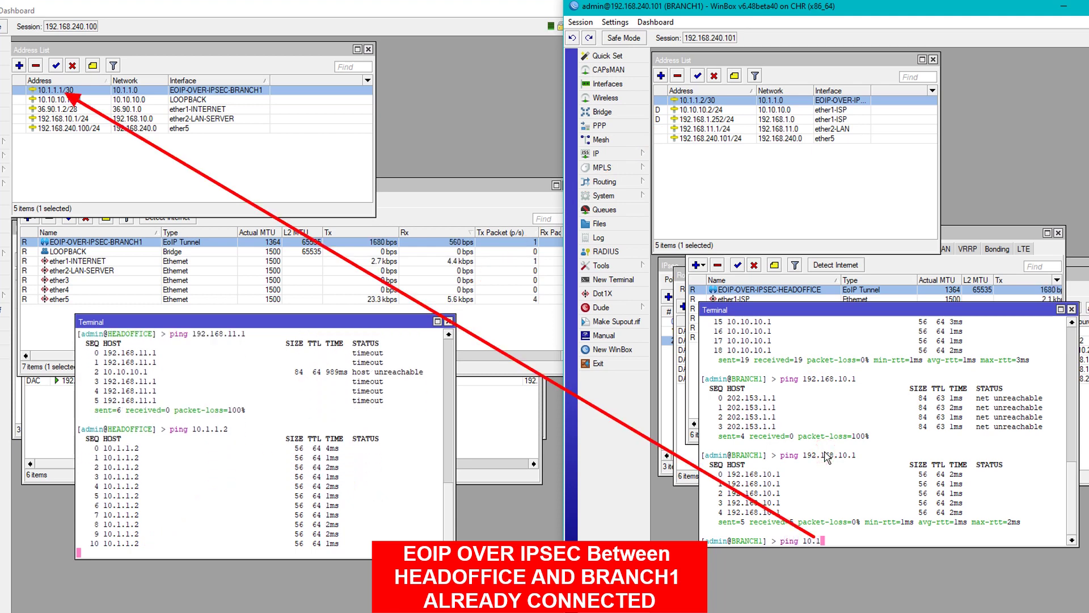
text(.1.1)
key(Return)
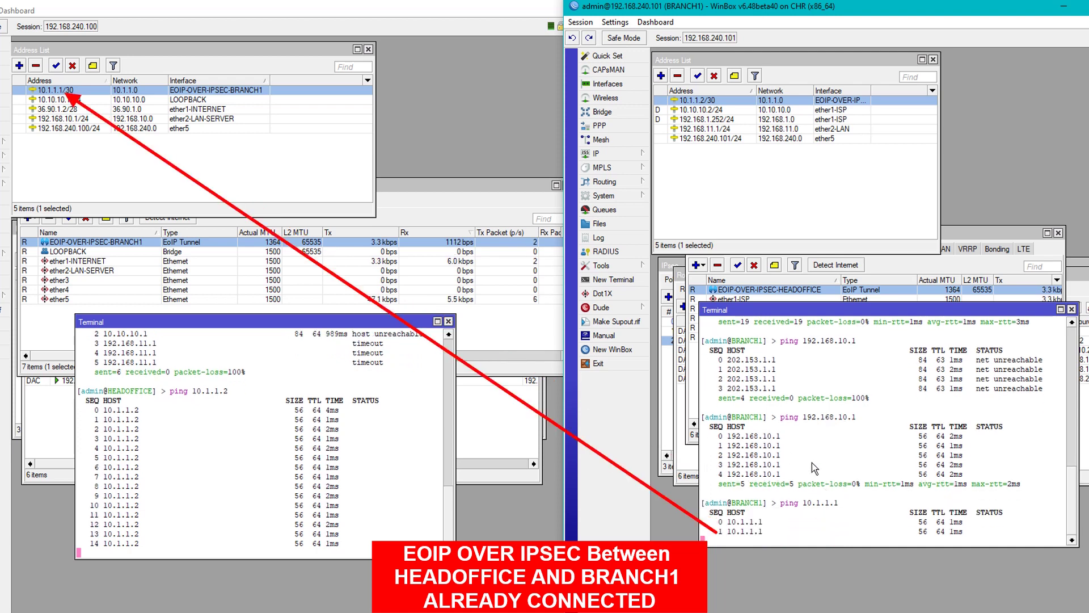
Stop the HEADOFFICE ping, showing 0% loss, and close the BRANCH1 interface list.
click(406, 464)
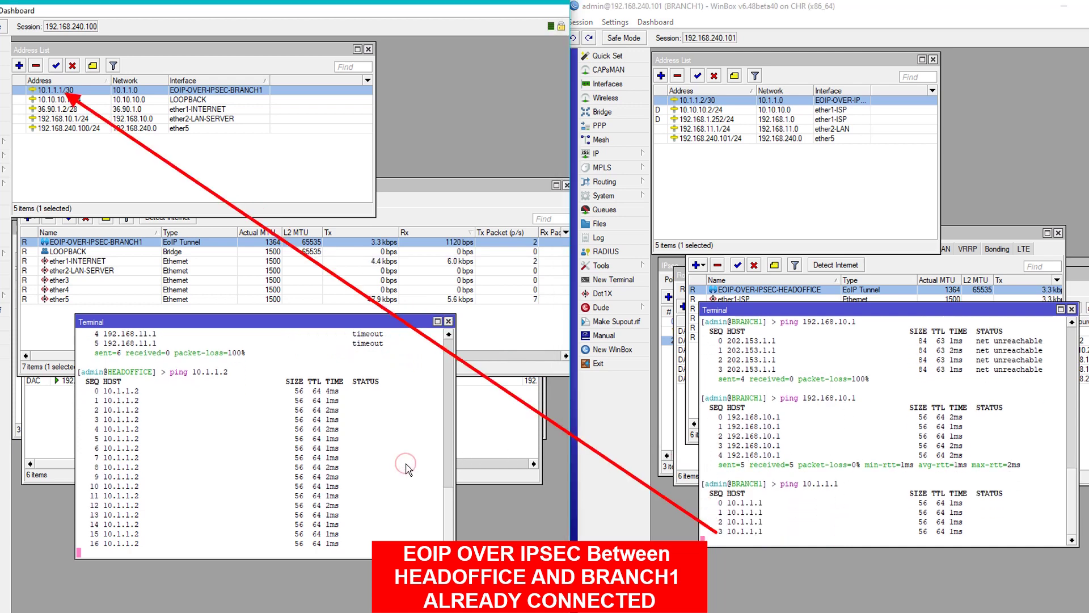
key(ctrl+c)
click(878, 479)
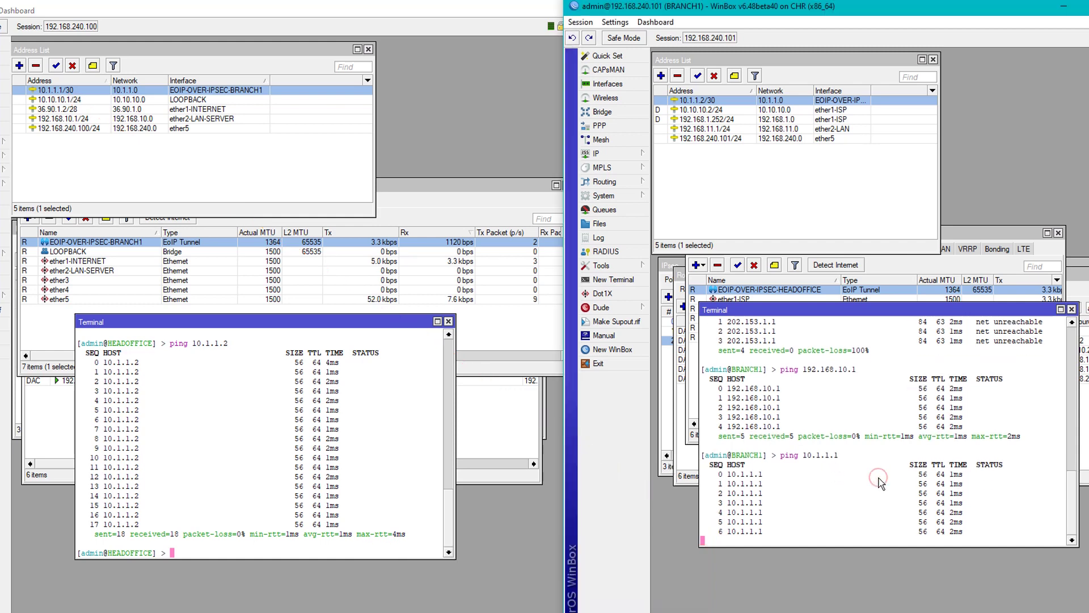
drag(926, 310, 923, 453)
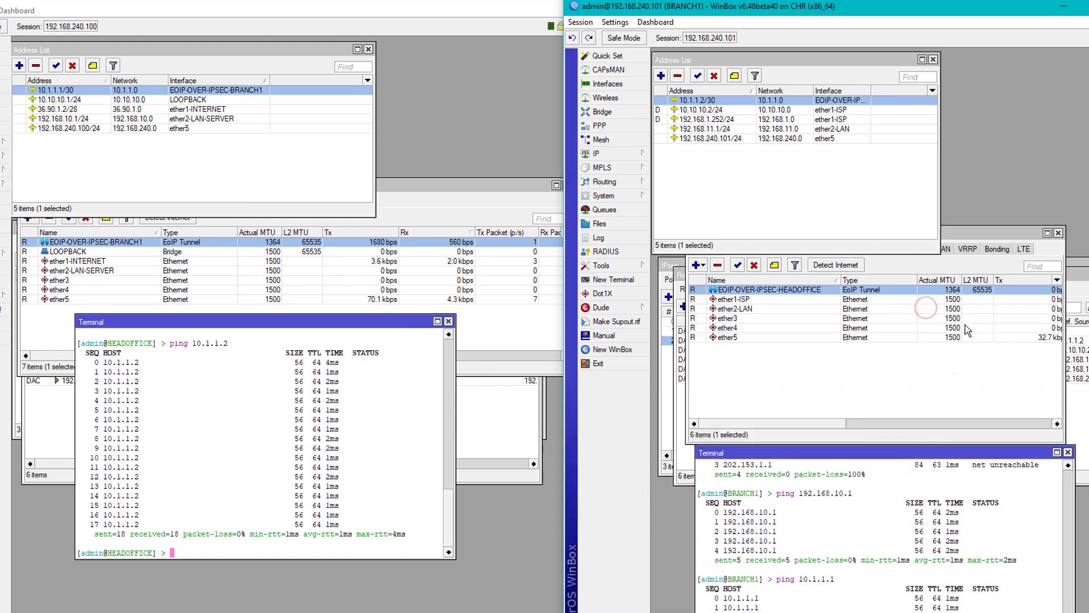
click(1058, 233)
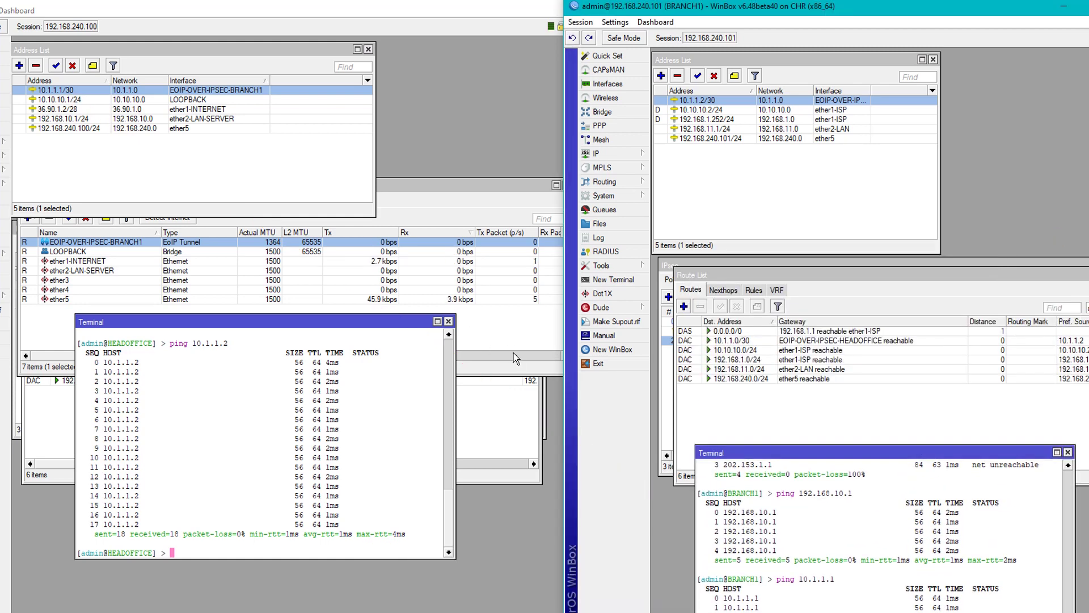
Close the HEADOFFICE interface list and bring both routers' route lists into view.
click(514, 356)
click(563, 185)
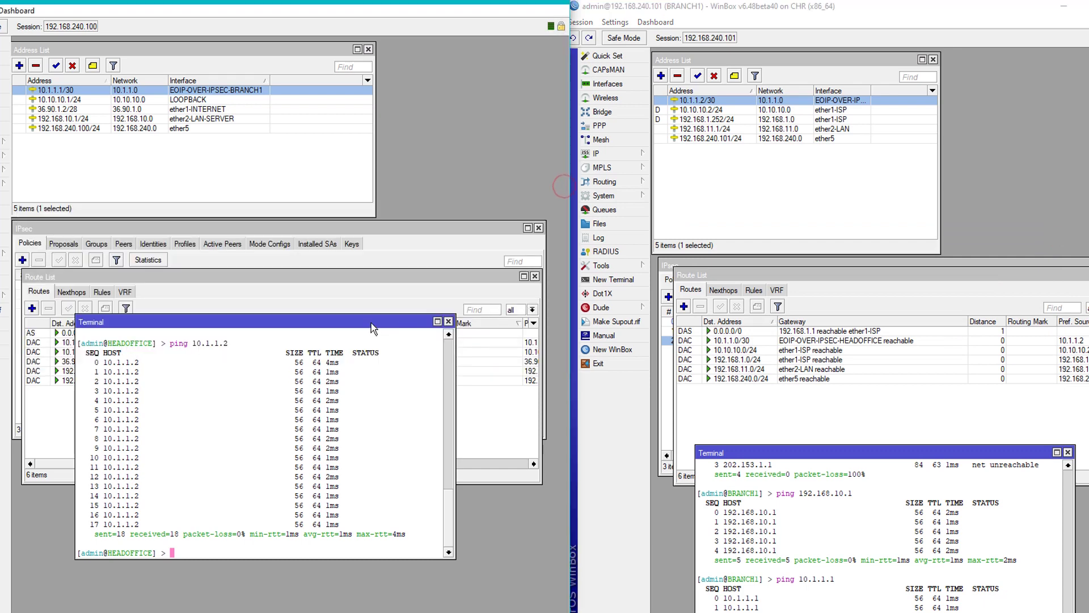
drag(372, 328, 371, 428)
drag(304, 278, 305, 233)
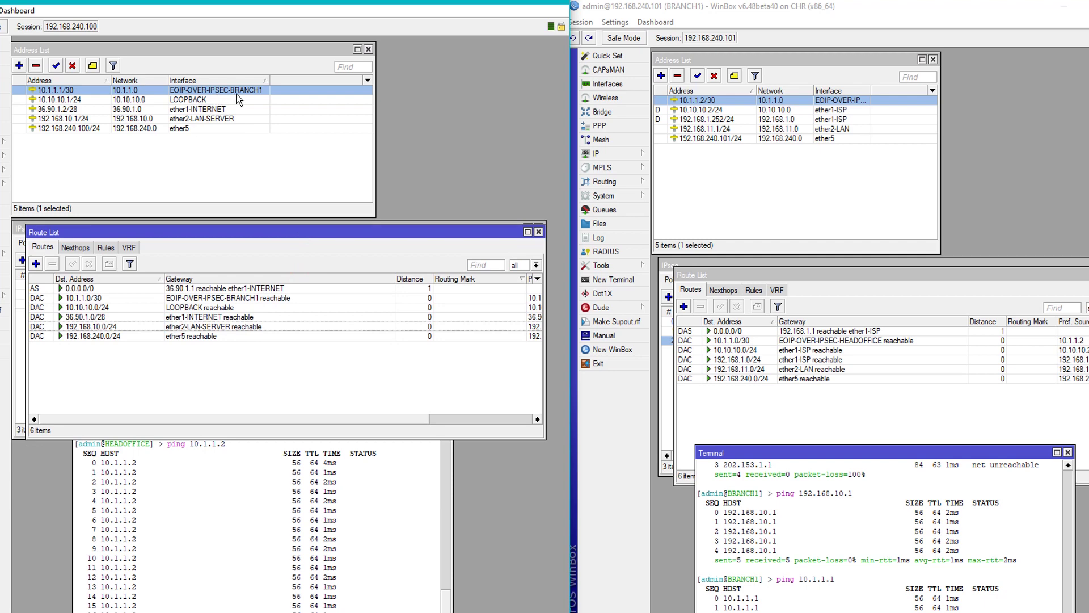
click(865, 285)
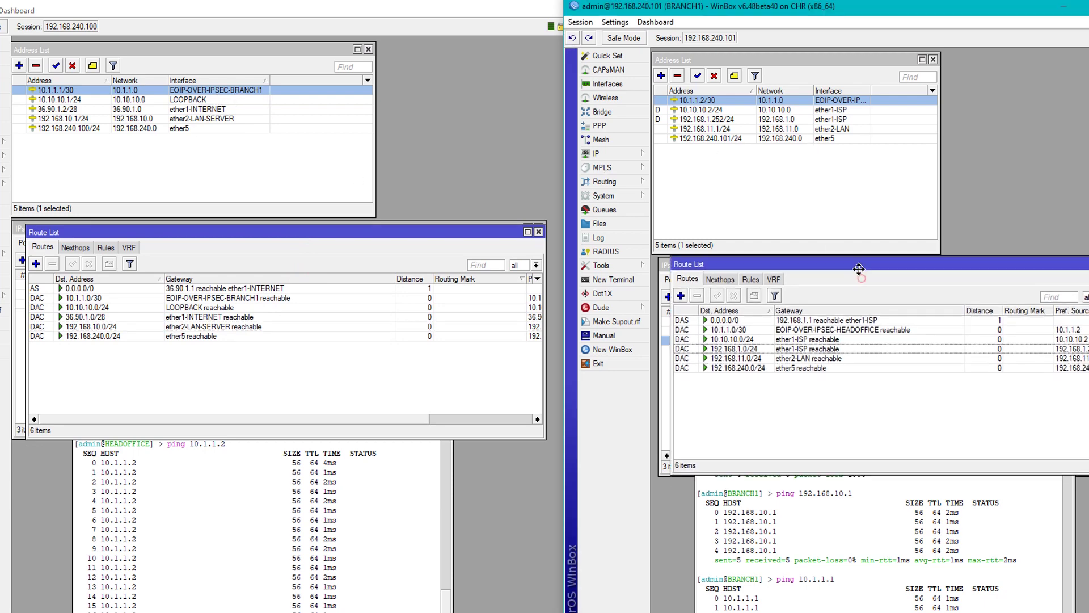
drag(865, 286, 861, 273)
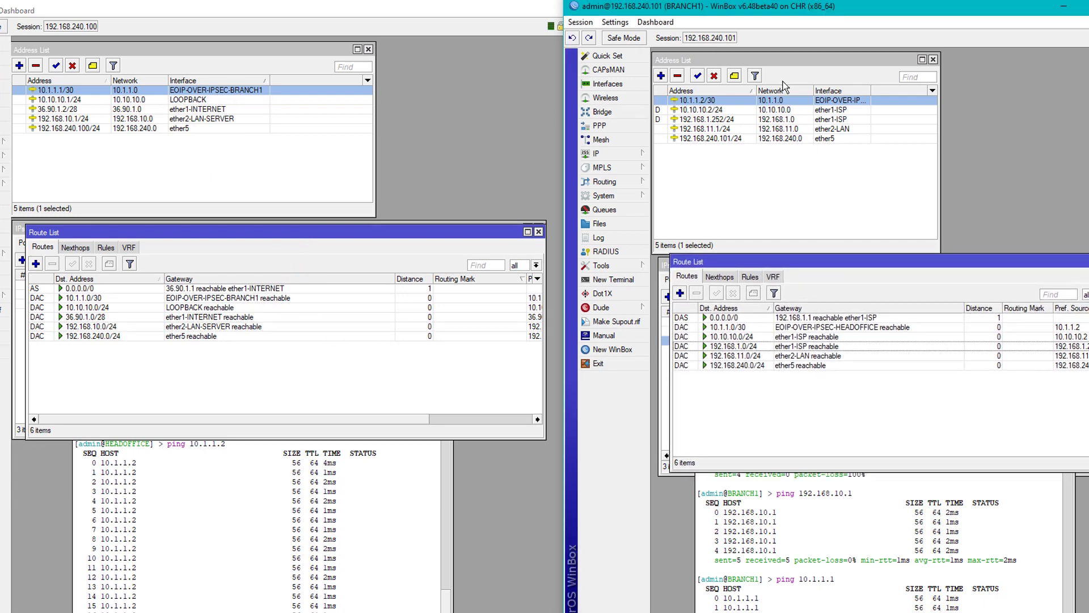
click(137, 371)
On HEADOFFICE, add a route to 192.168.11.0/24 via 10.1.1.2, then begin a BRANCH1 route.
click(36, 264)
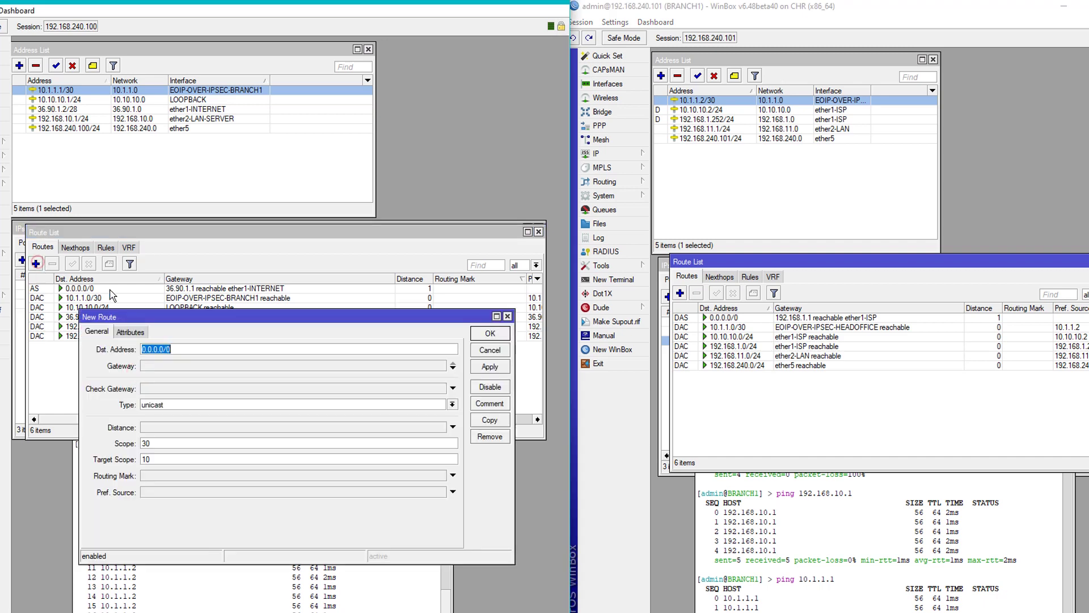
drag(304, 312, 205, 275)
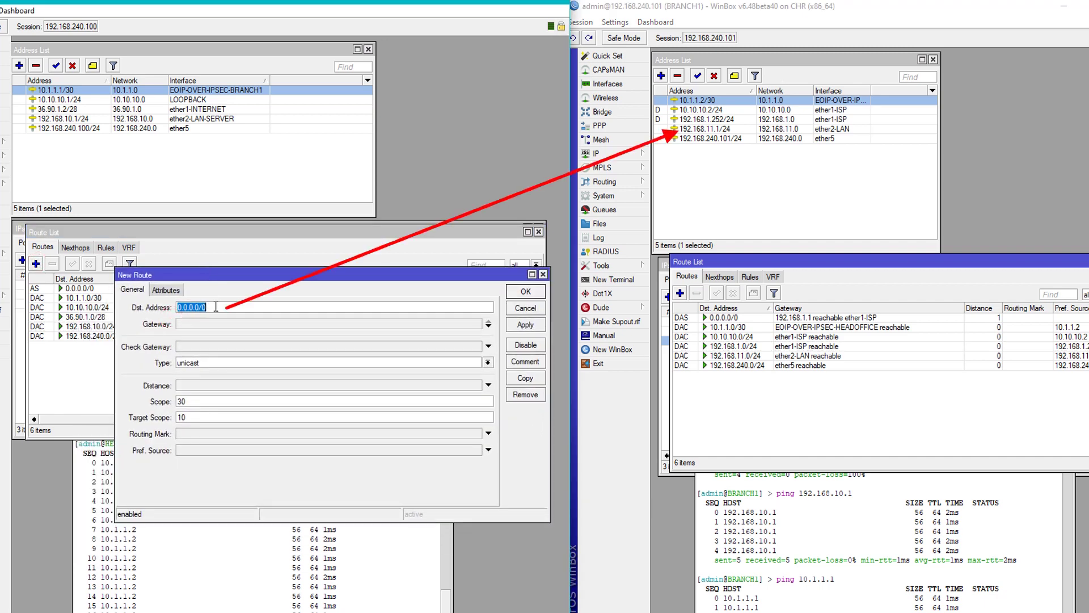
text(192)
key(Tab)
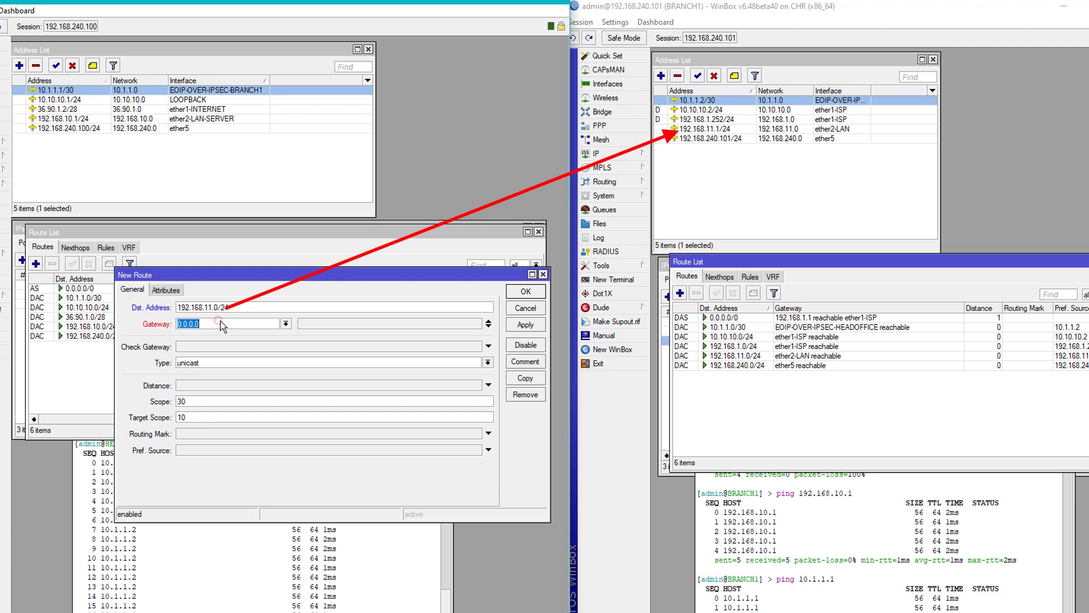
ctrl+click(716, 129)
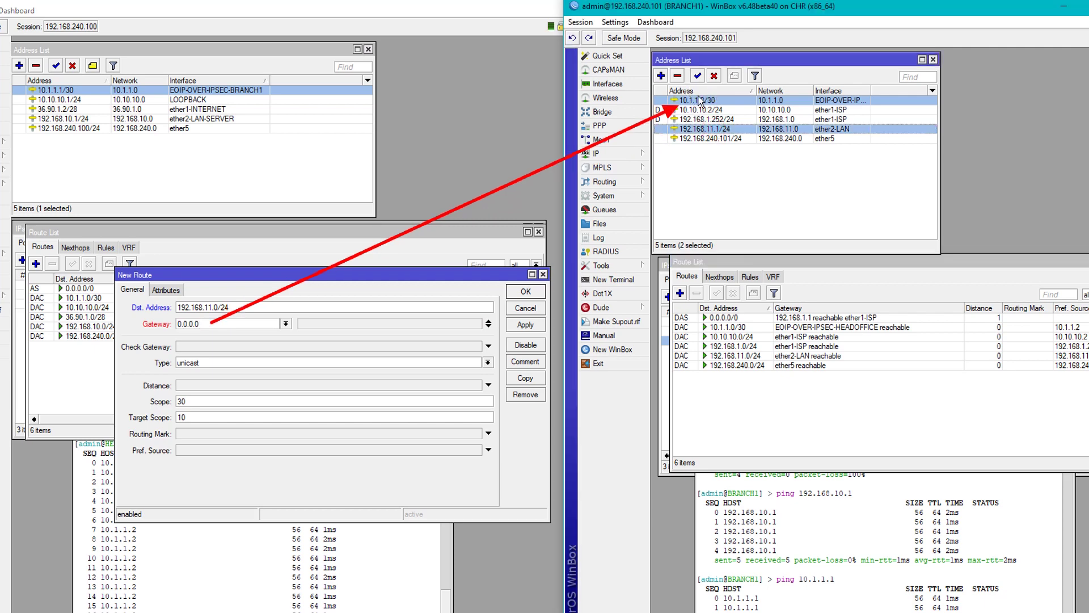
click(225, 328)
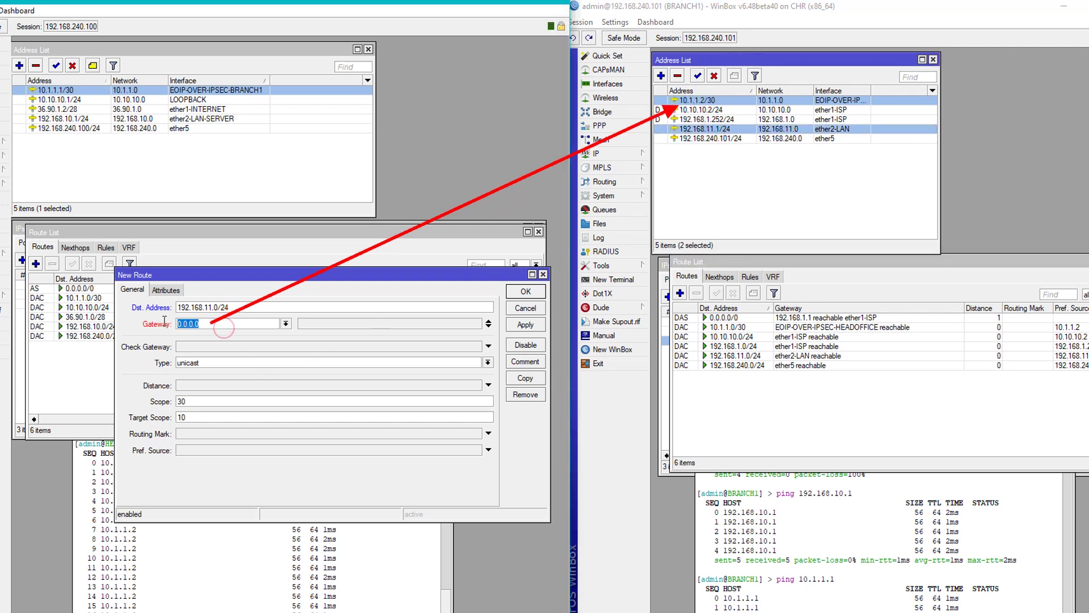
text(10)
click(526, 325)
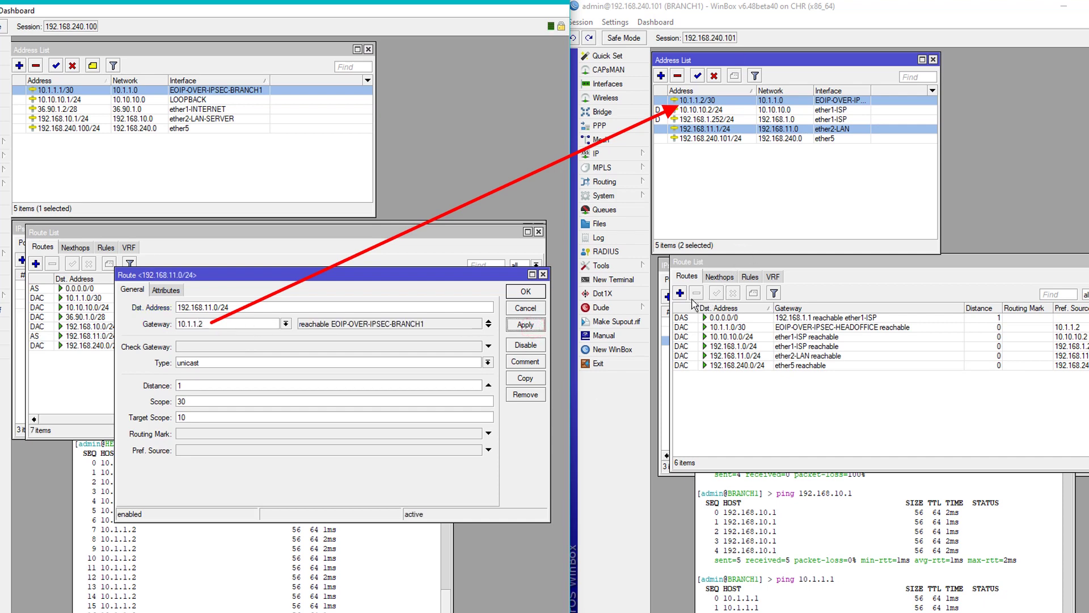
click(680, 293)
text(192)
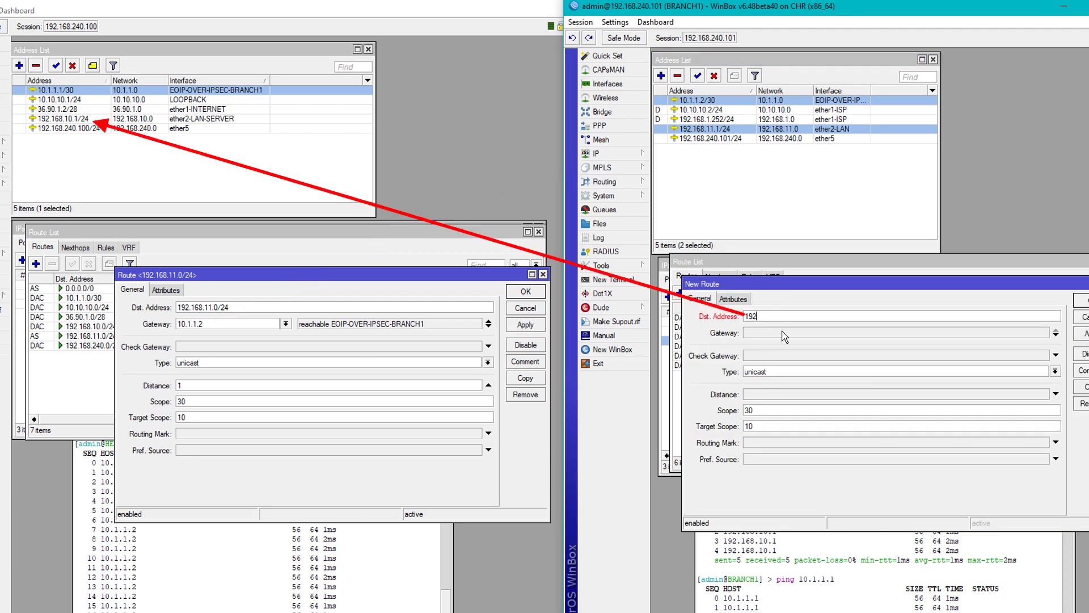
text(.168)
On BRANCH1, add a route to 192.168.10.0/24 via gateway 10.1.1.1.
ctrl+click(87, 121)
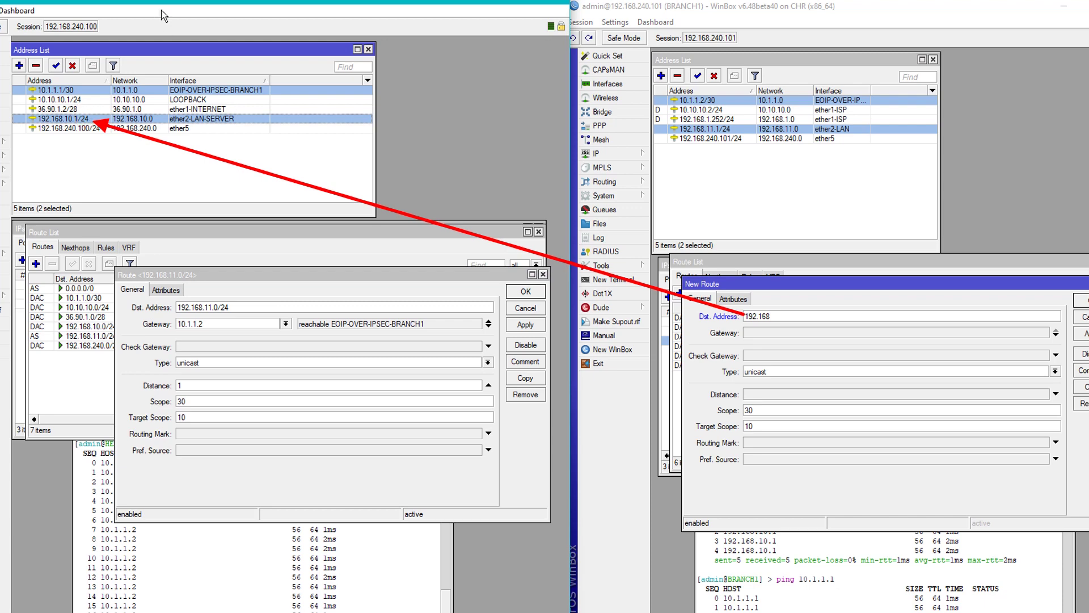
click(791, 318)
text(8.1)
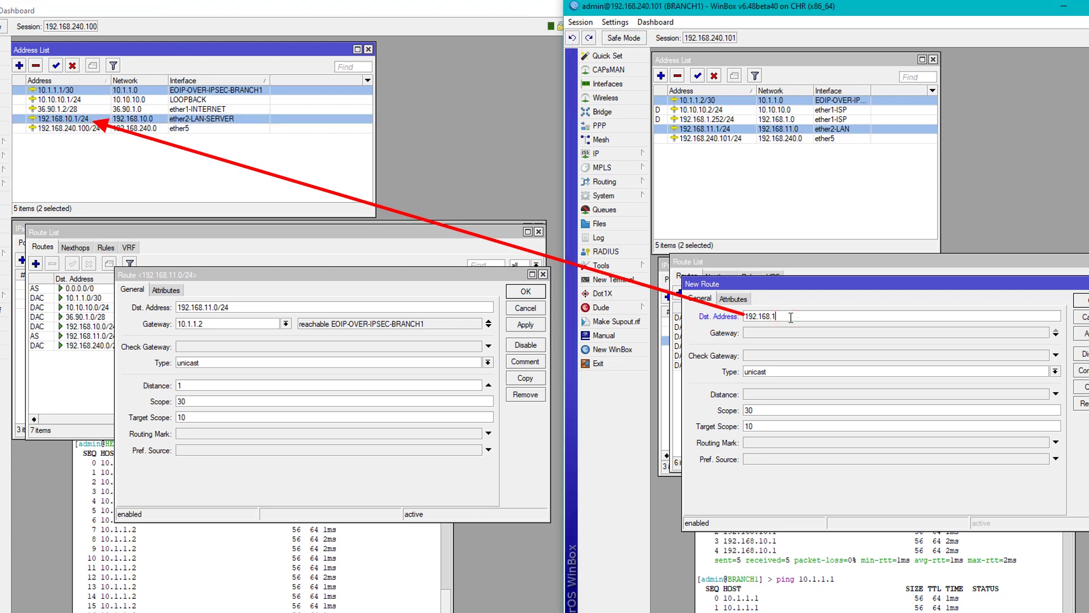
text(0.0/24)
key(Tab)
text(10.)
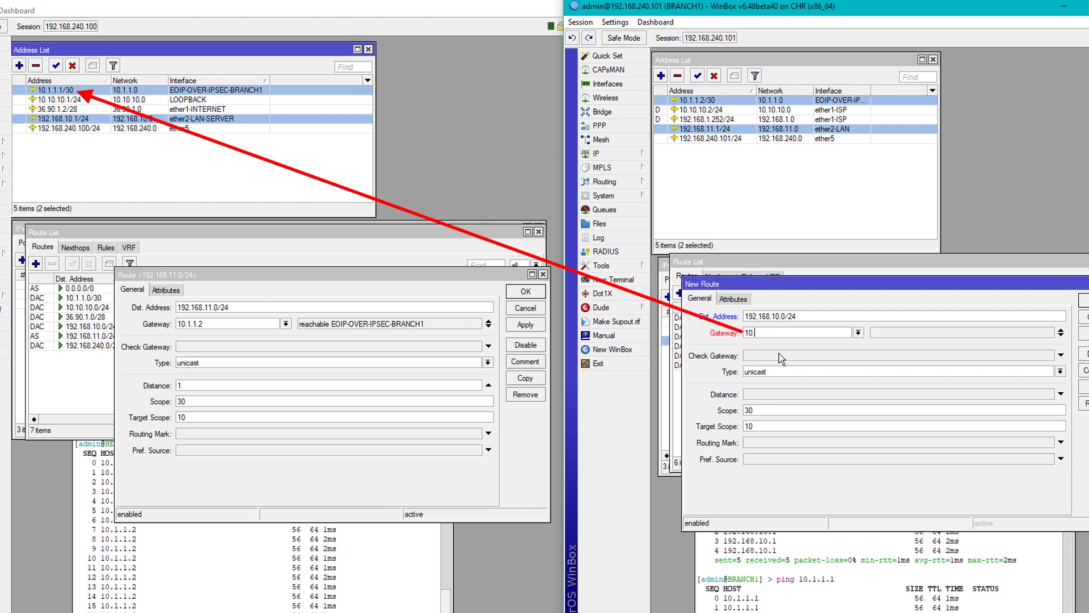
text(1.1.1)
click(1083, 333)
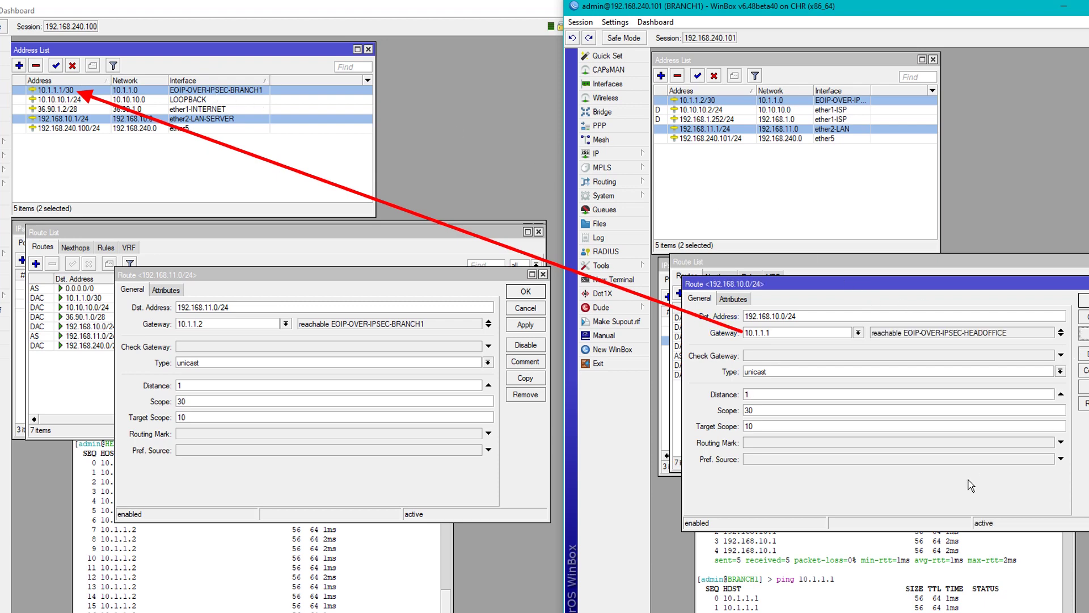
click(1073, 305)
Close the HEADOFFICE route dialog and raise both terminals above the route lists.
click(844, 493)
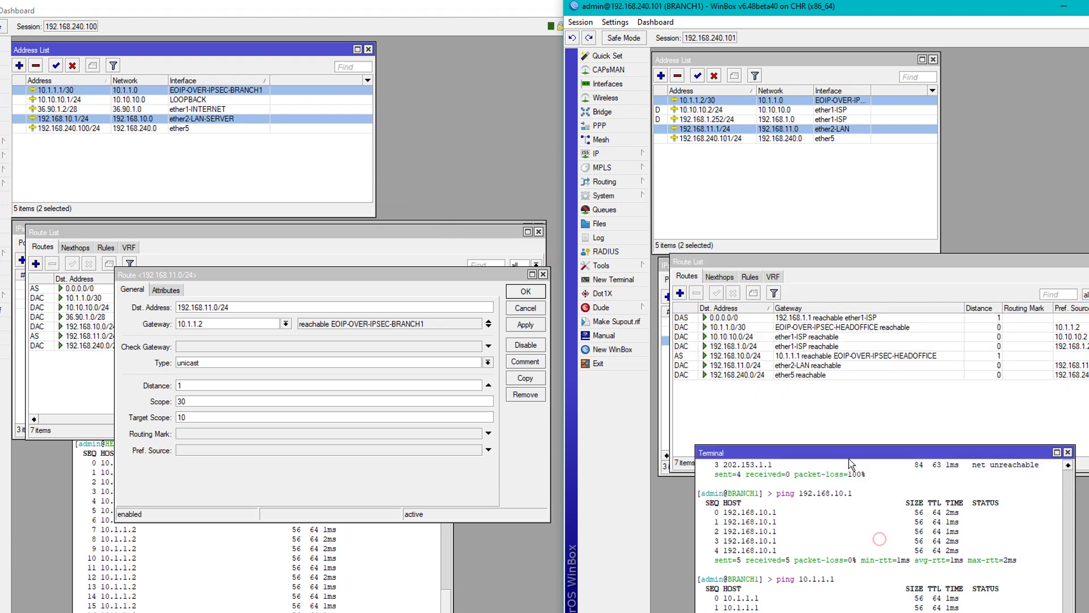
drag(851, 454, 857, 338)
click(533, 292)
click(320, 481)
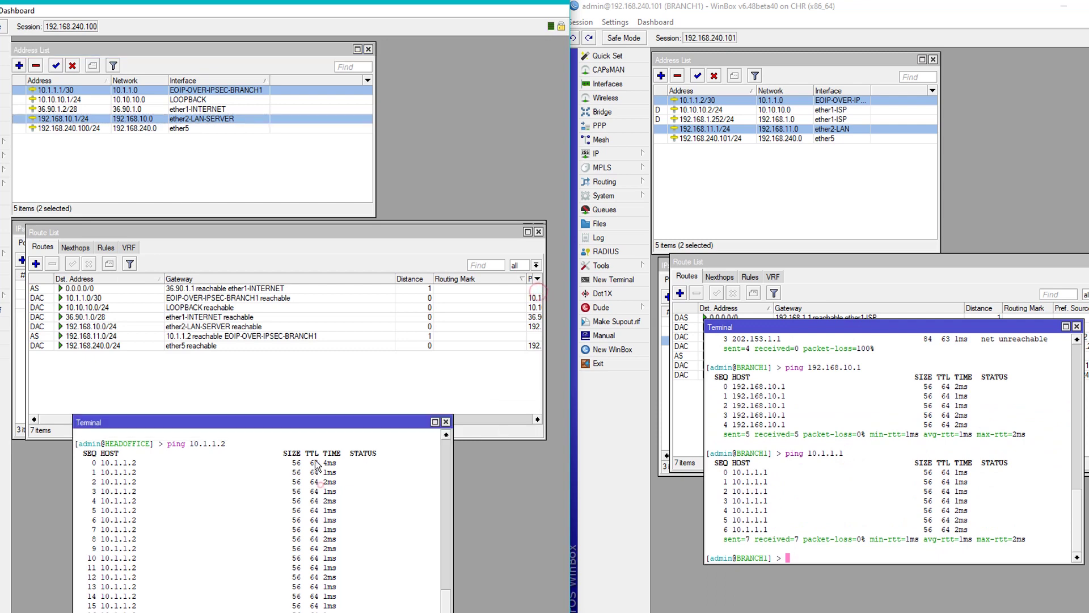
drag(316, 429, 321, 286)
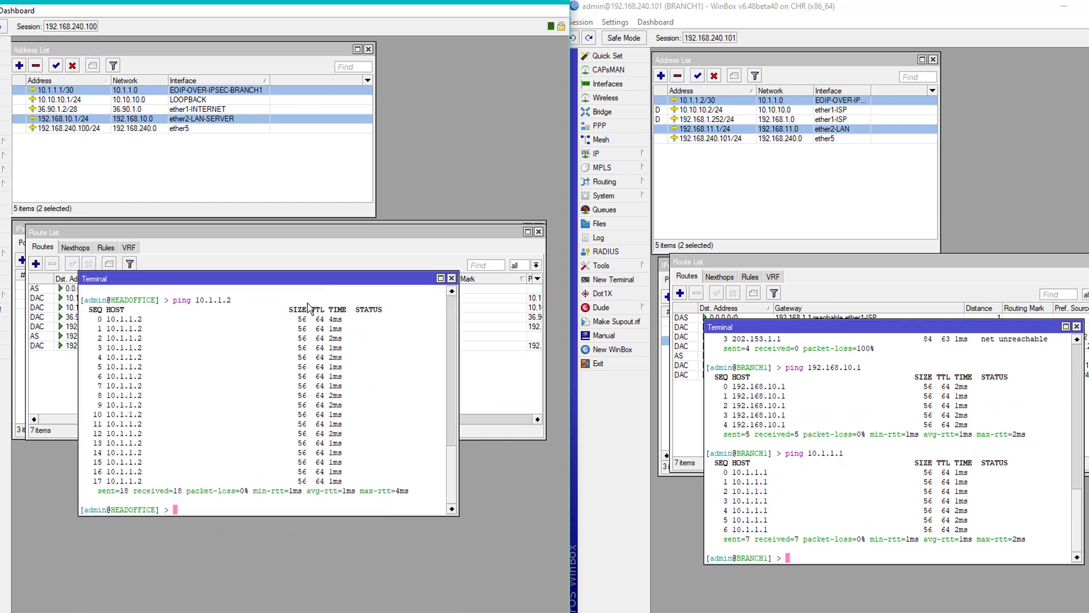
text(ping 192.168.11.1)
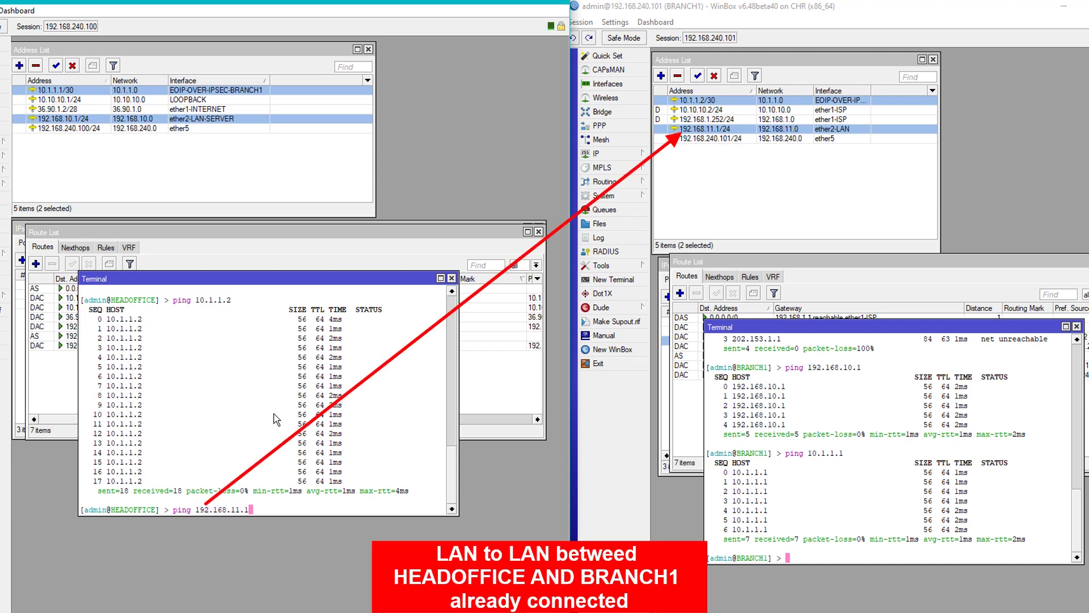
Ping 192.168.11.1 from HEADOFFICE and 192.168.10.1 from BRANCH1.
key(Return)
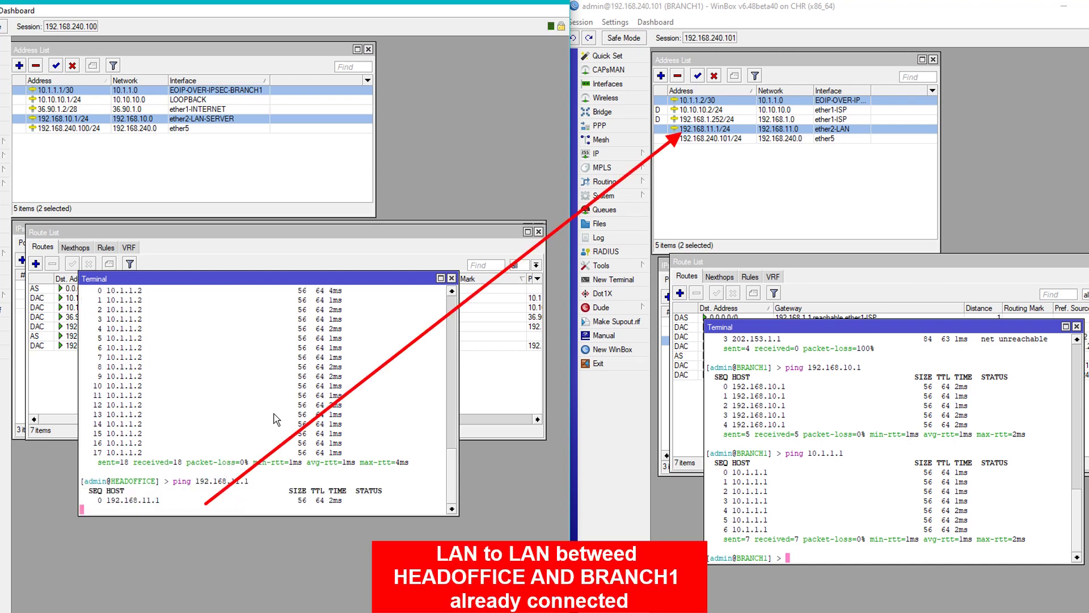
click(843, 487)
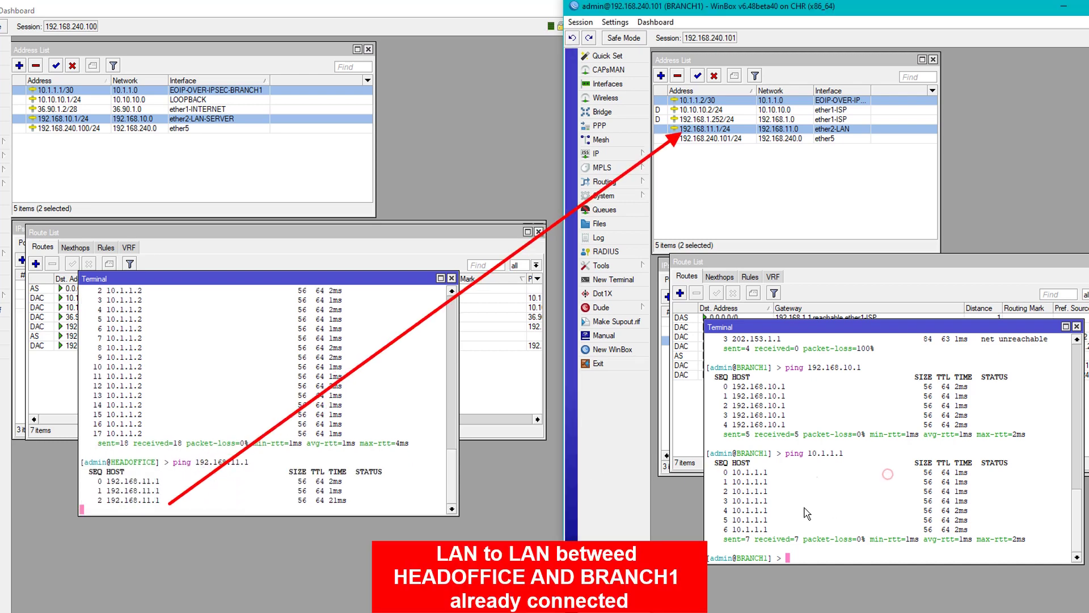
text(ping )
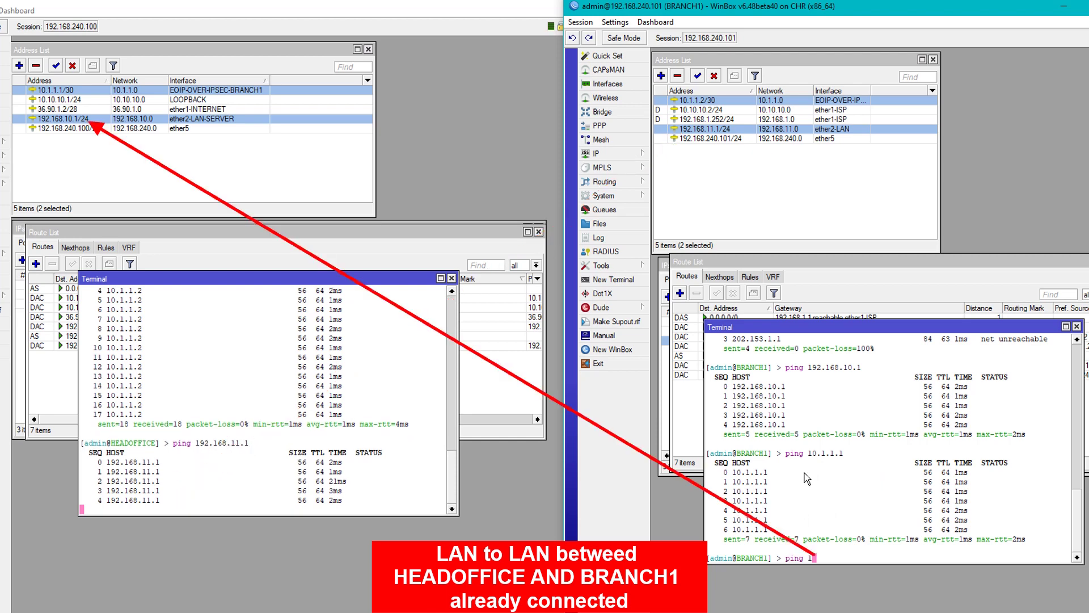
text(192.168.)
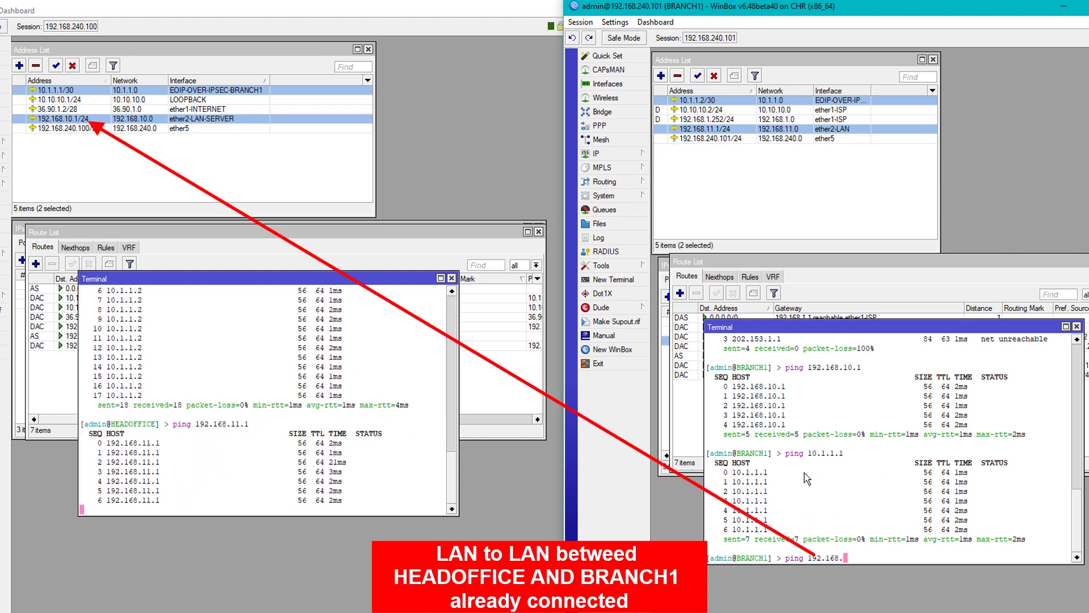
text(10.1)
key(Return)
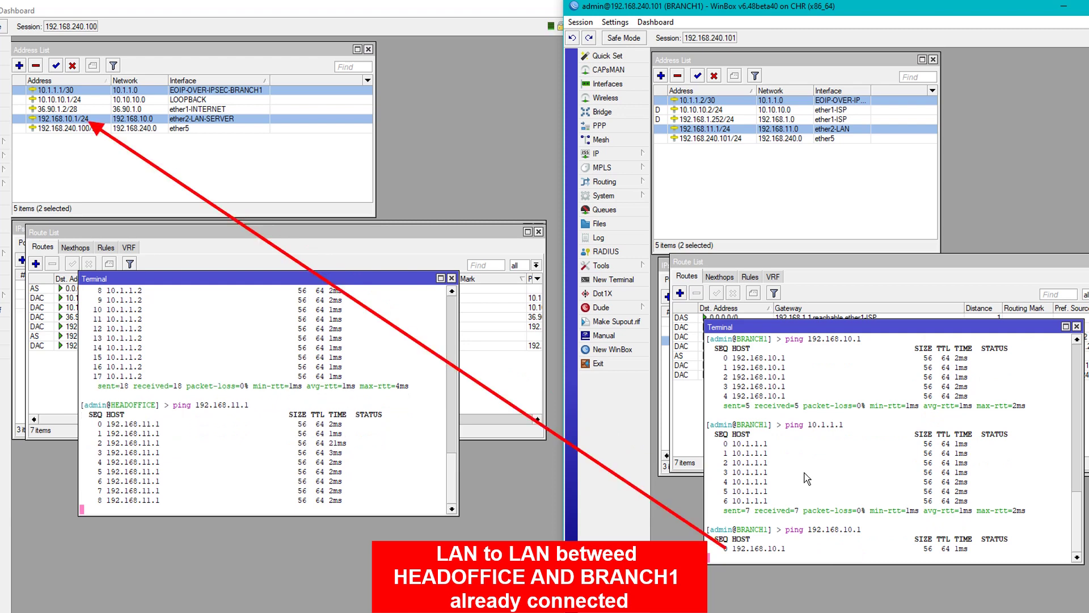
click(731, 131)
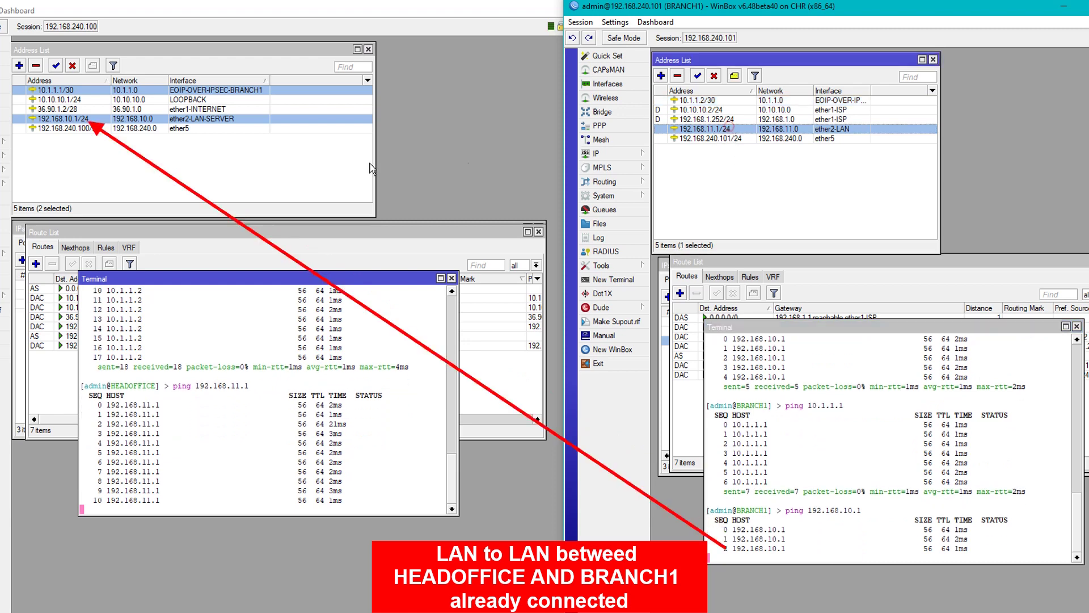
click(89, 120)
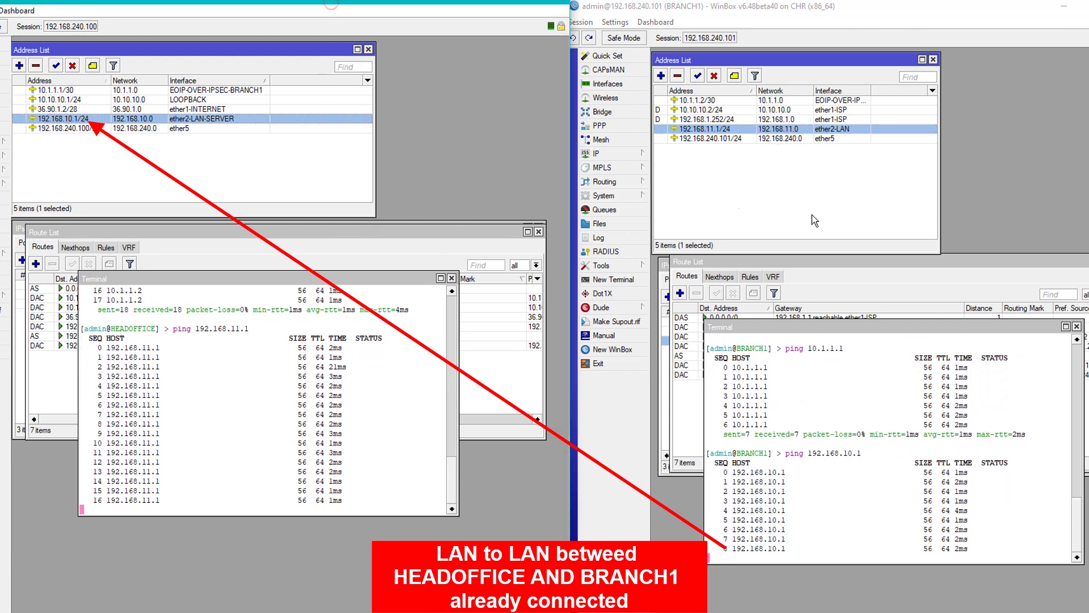
Stop both LAN pings with 0% loss and minimize the BRANCH1 window.
click(874, 433)
key(ctrl+c)
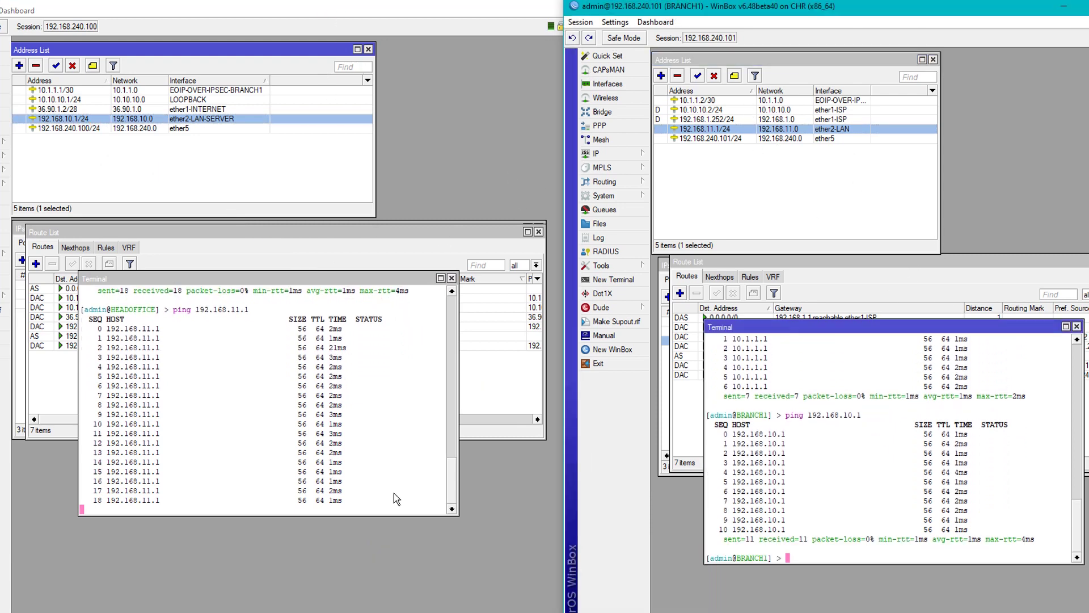
click(337, 444)
key(ctrl+c)
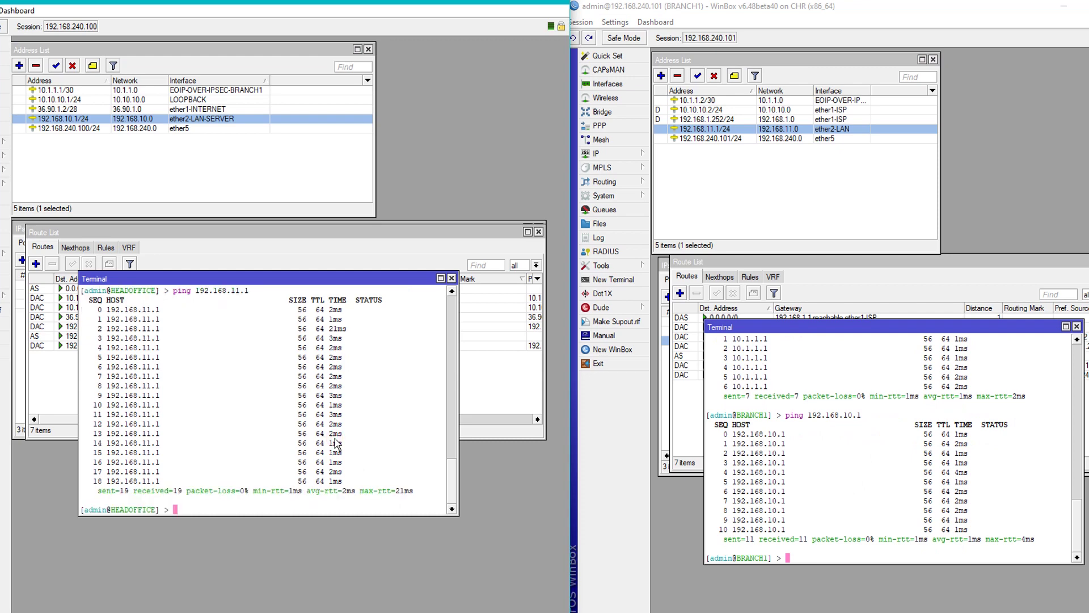
click(727, 11)
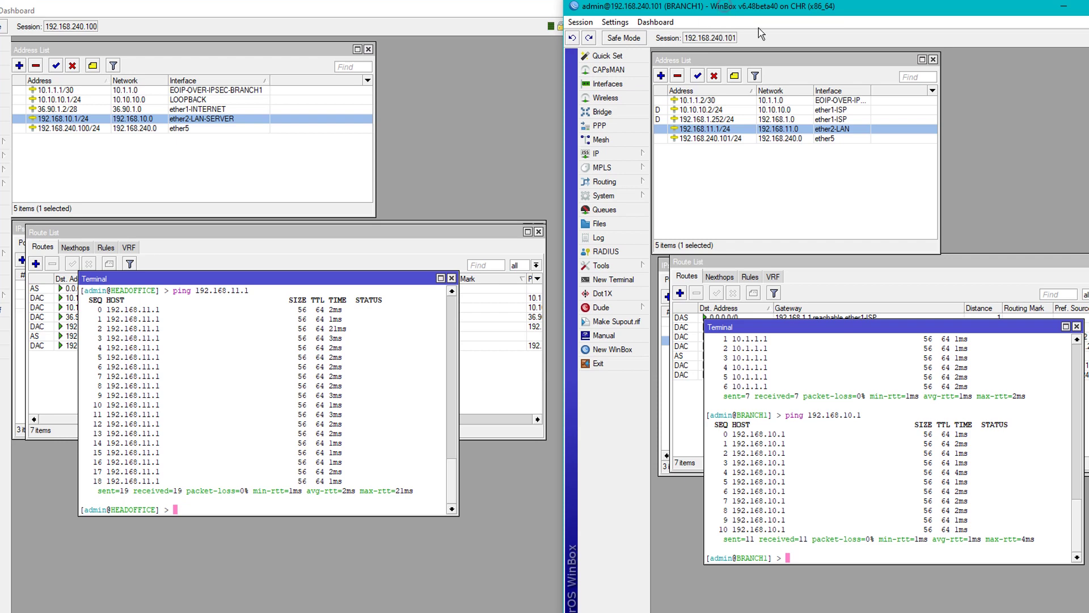
click(1064, 10)
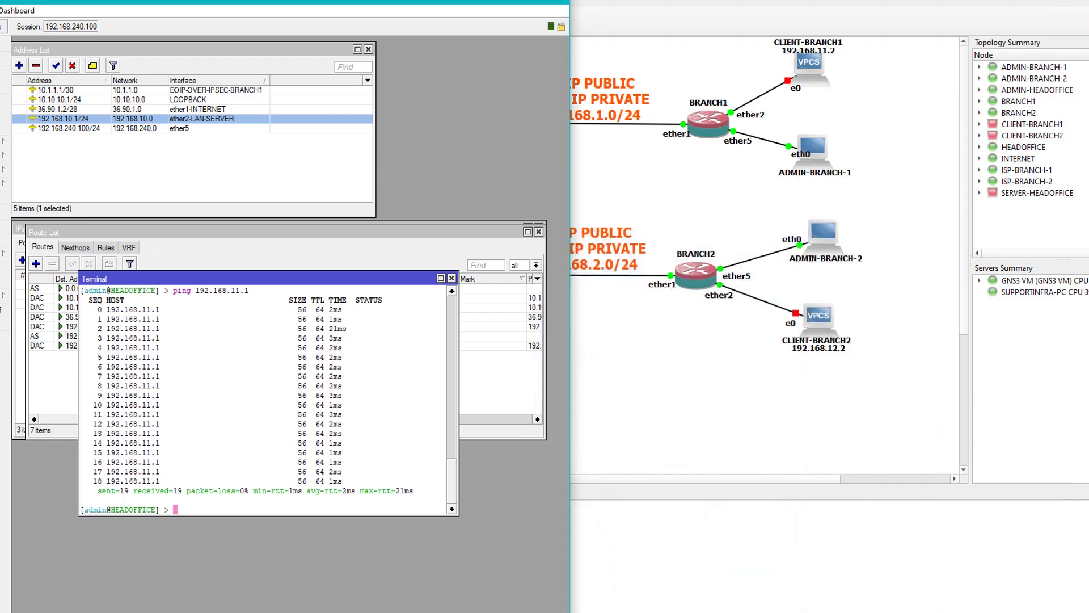
Restore the BRANCH2 session, rearrange the router windows, and open its interface list.
click(443, 606)
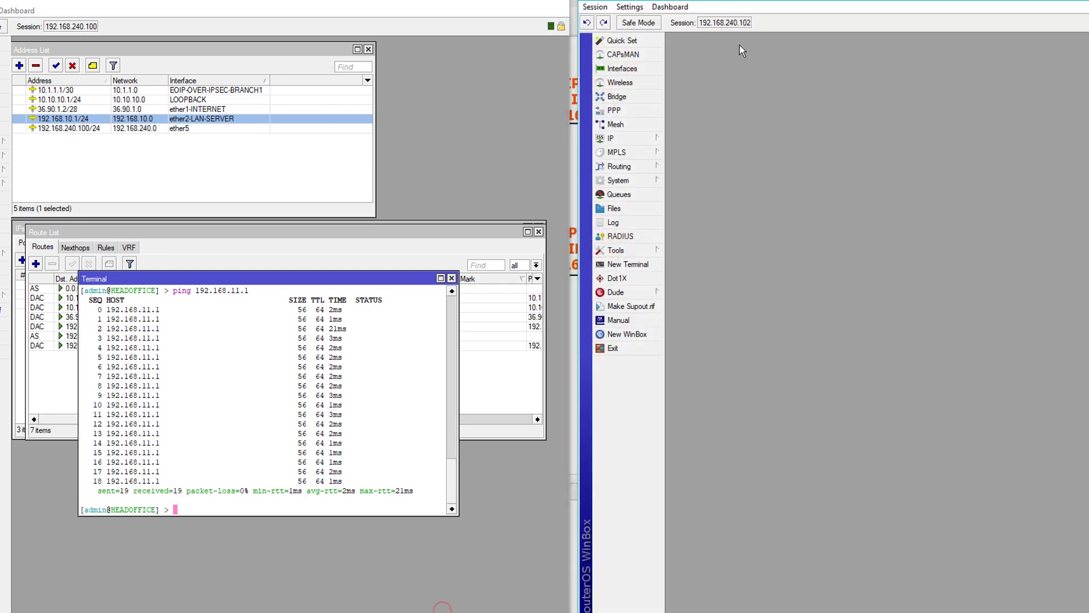
drag(624, 1, 747, 7)
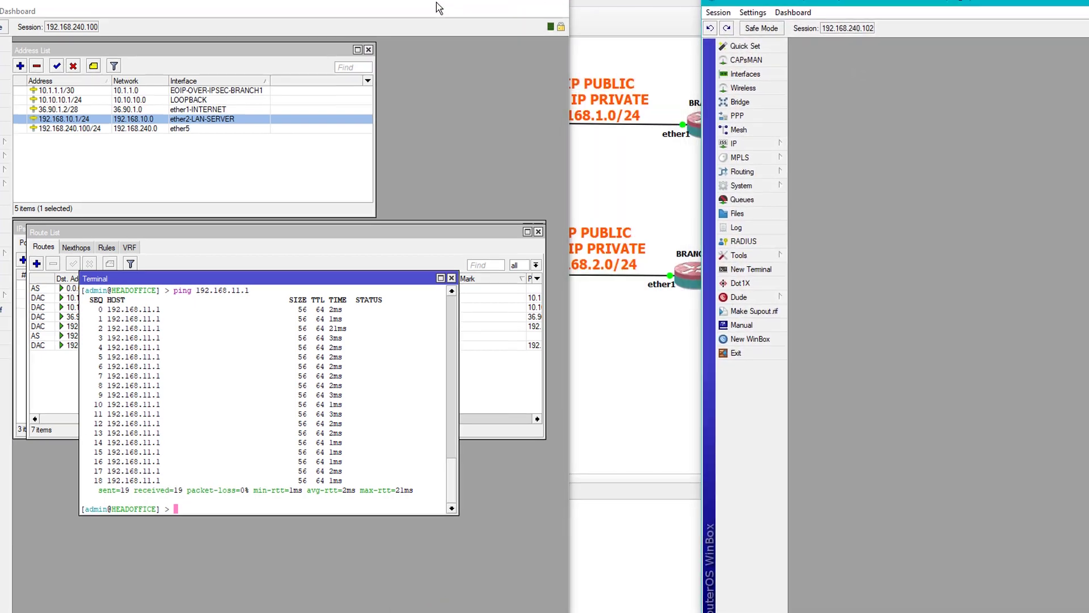
drag(437, 8, 281, 8)
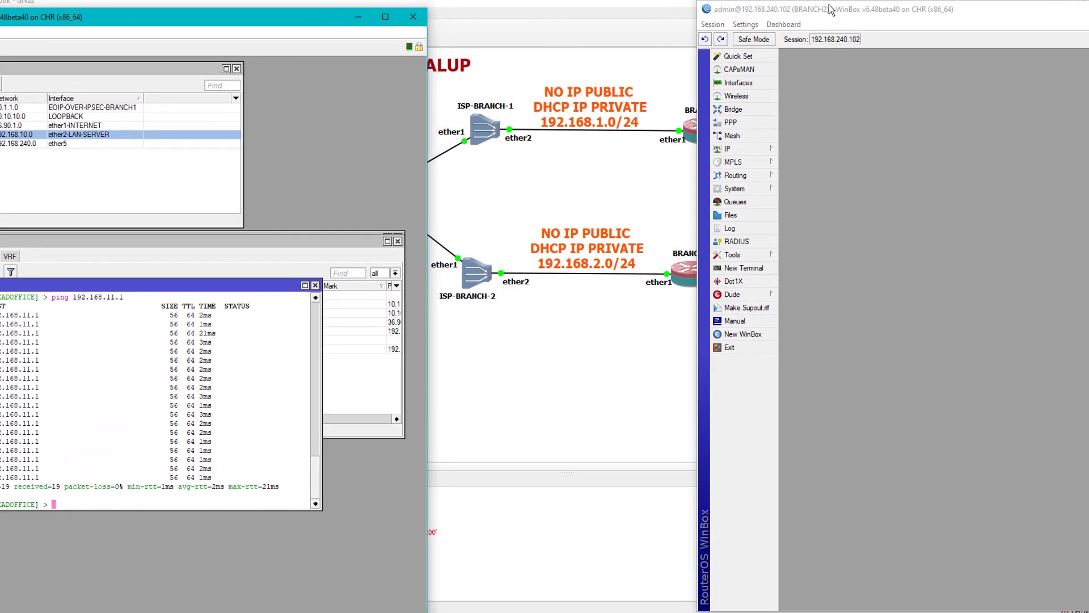
drag(828, 9, 859, 10)
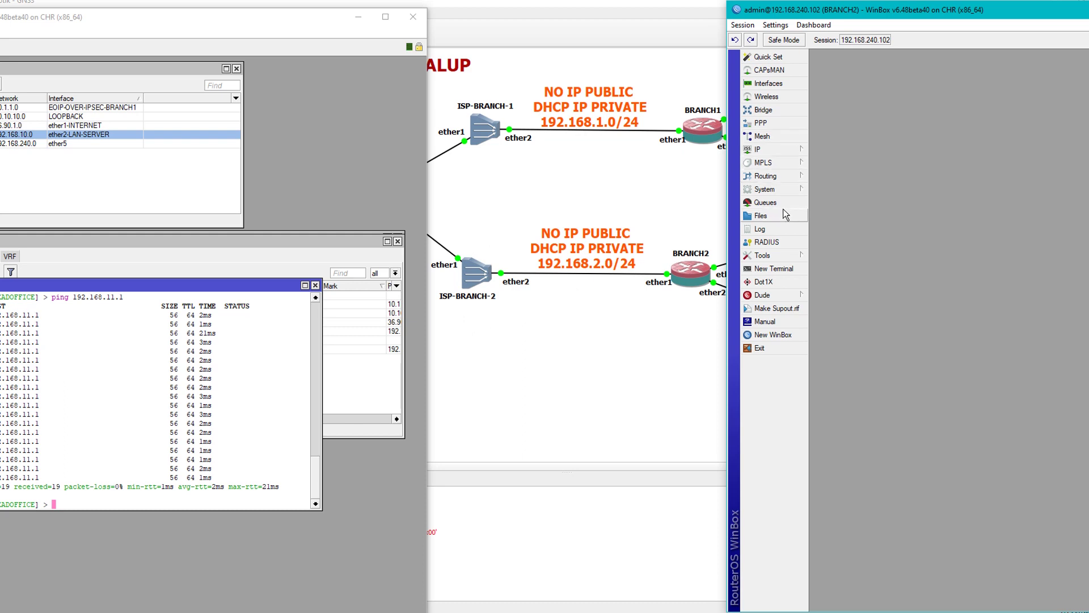
click(768, 83)
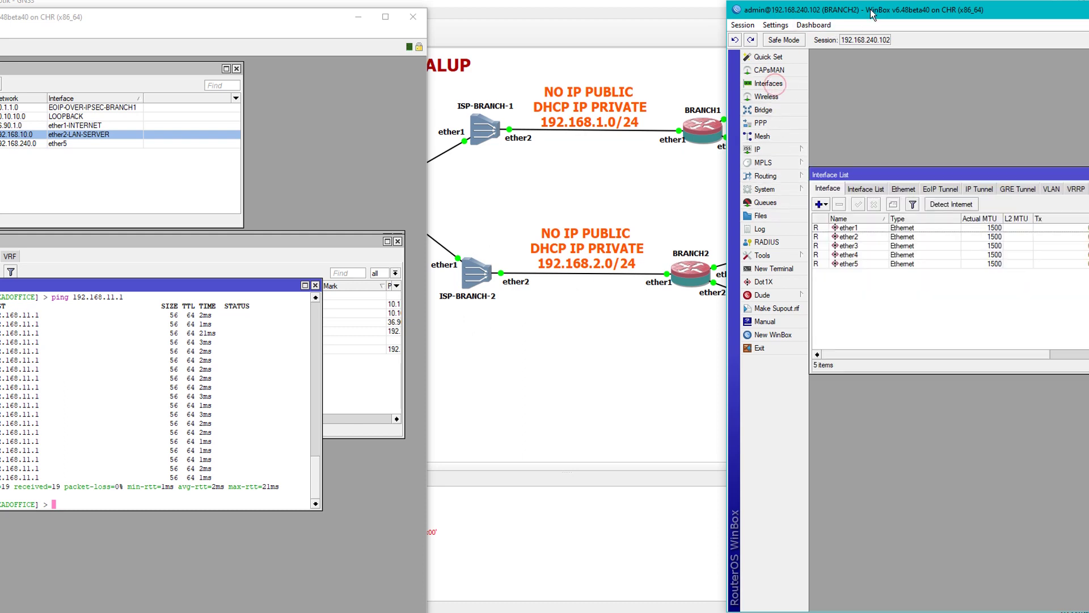
drag(873, 10, 724, 12)
Rename ether1 to ether1-ISP and ether2 to ether2-LAN.
double_click(703, 230)
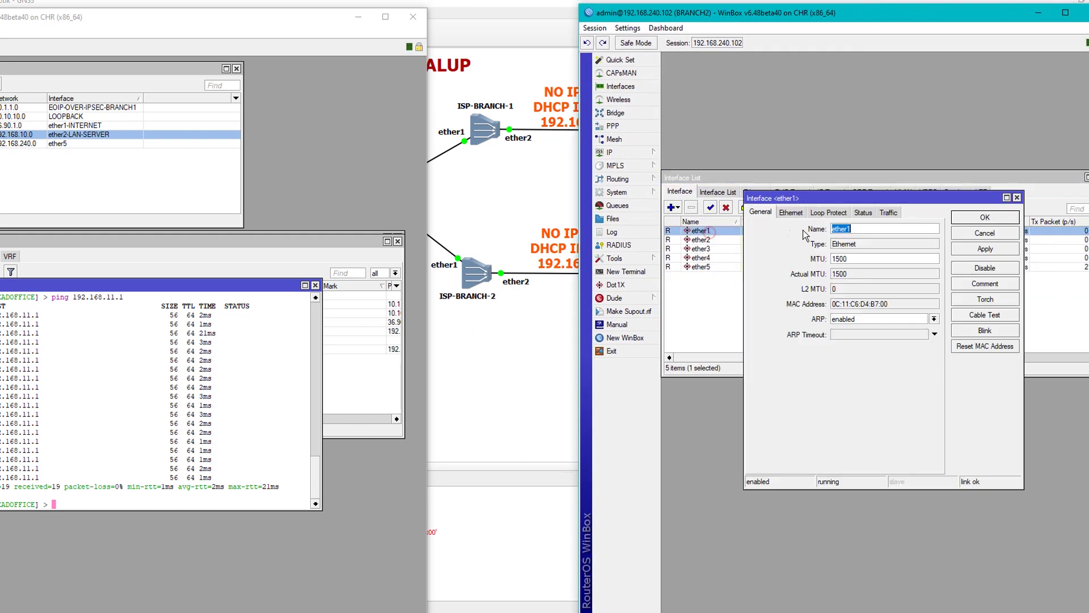
click(864, 230)
text(-ISP)
key(Return)
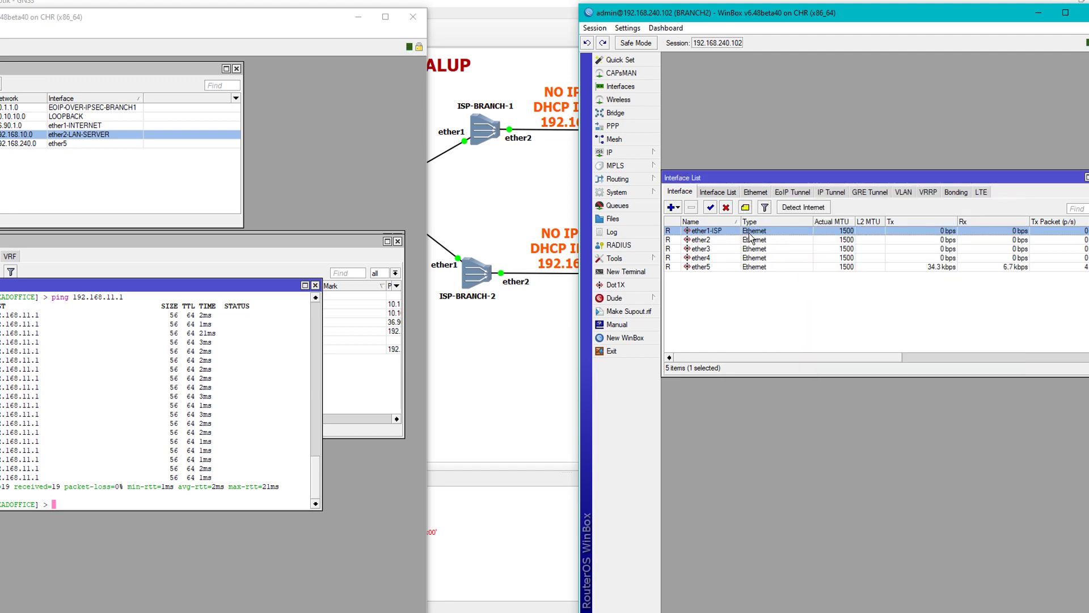
double_click(718, 241)
click(869, 228)
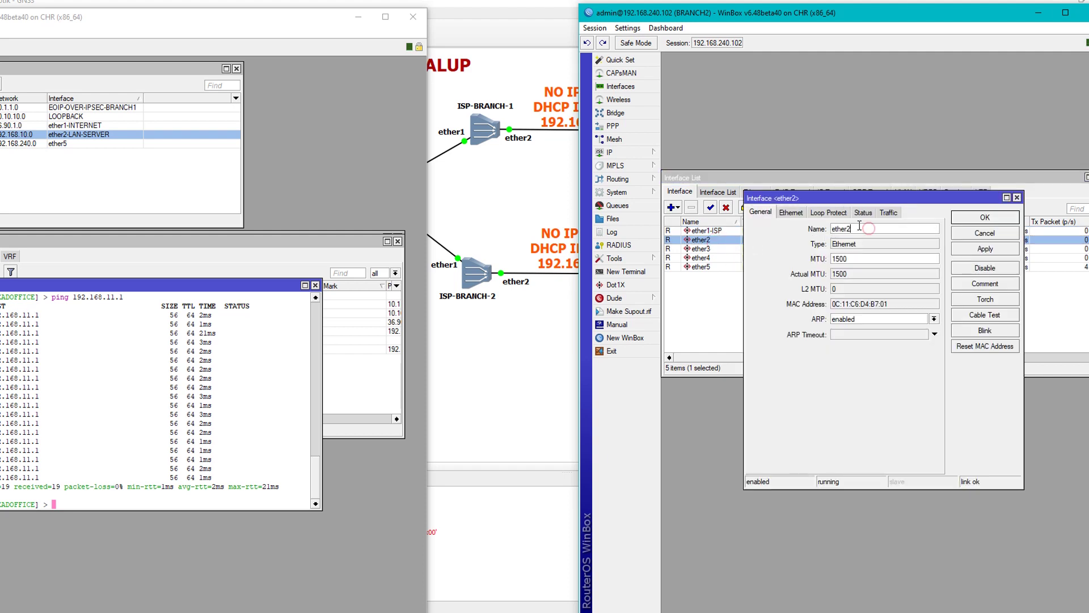
key(Return)
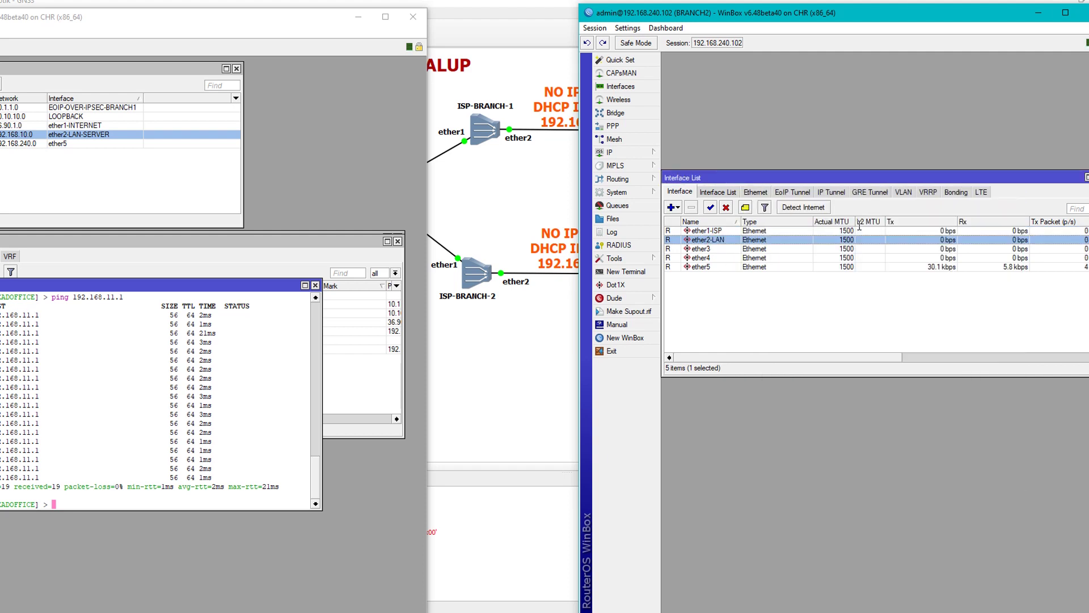
drag(793, 14, 885, 11)
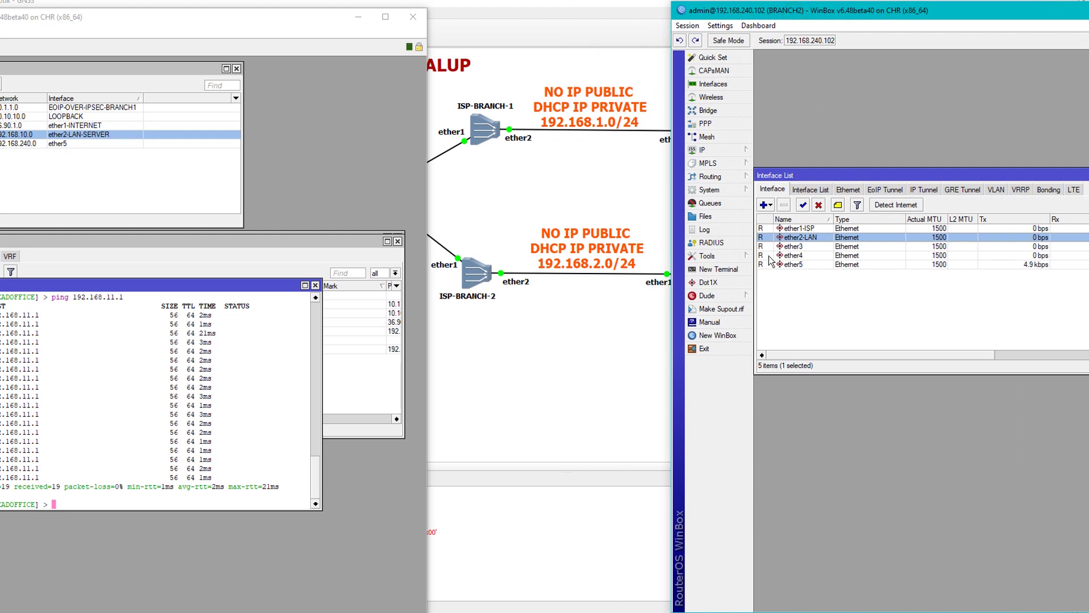
Open BRANCH2's IP address list.
click(716, 150)
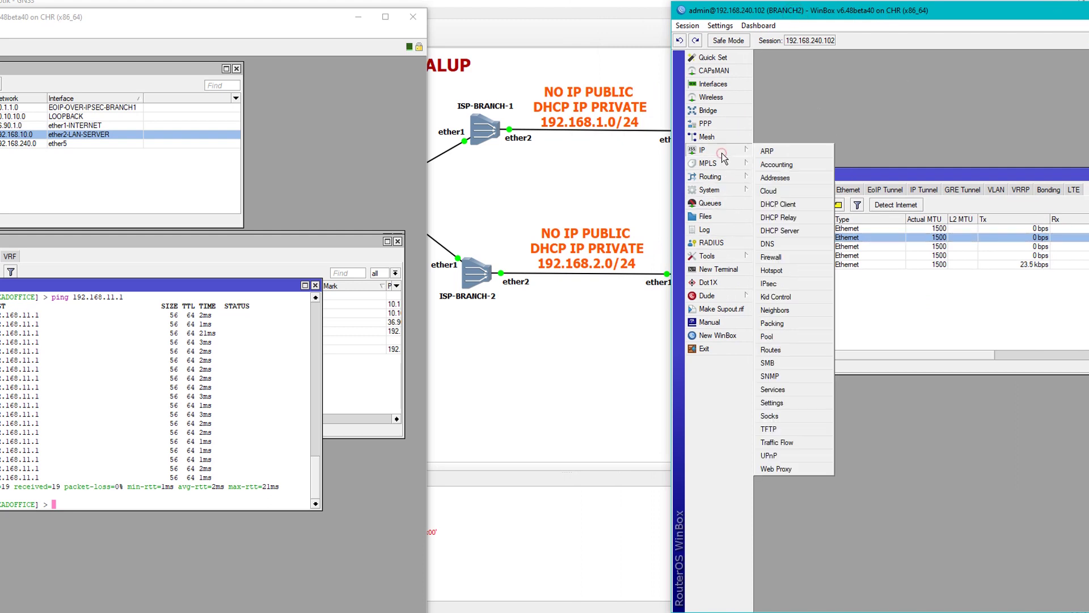
click(780, 175)
drag(1023, 78, 892, 59)
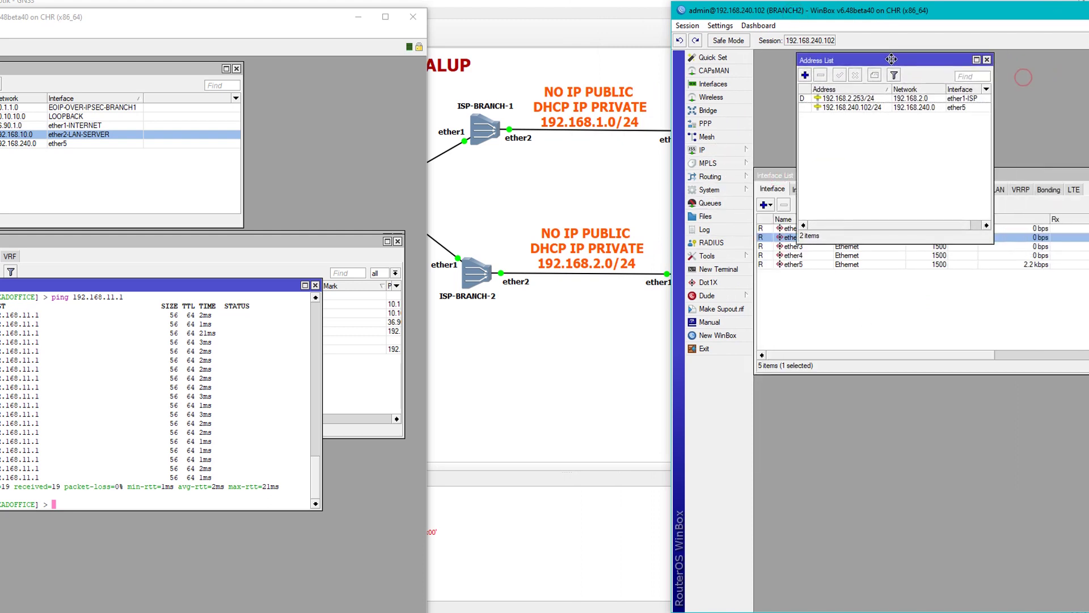
Open the DHCP client list and inspect the ether1-ISP client holding 192.168.2.253/24.
click(713, 150)
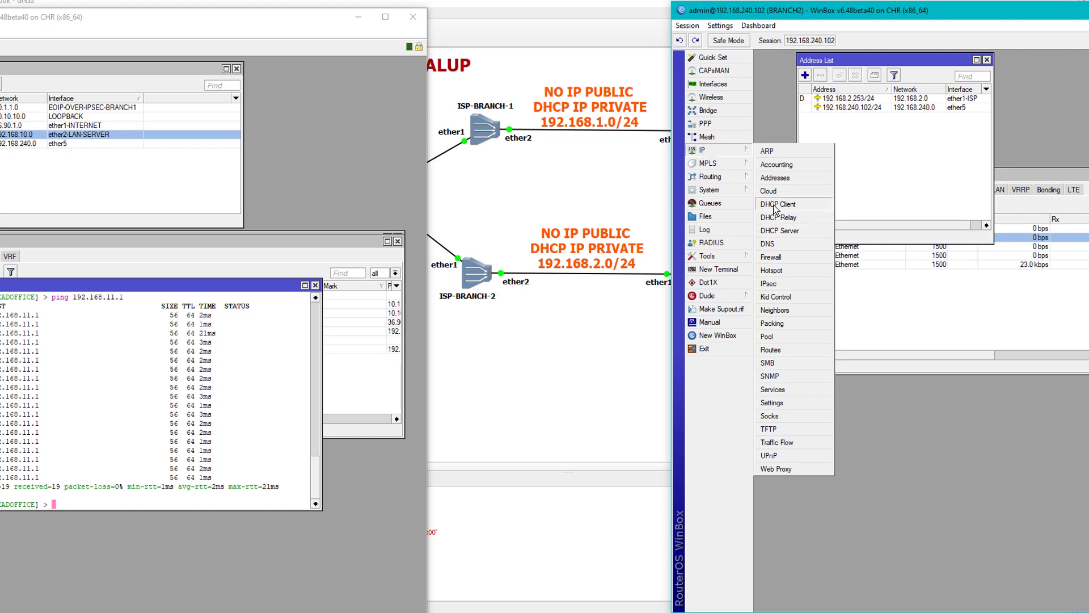
click(775, 210)
drag(908, 103, 902, 187)
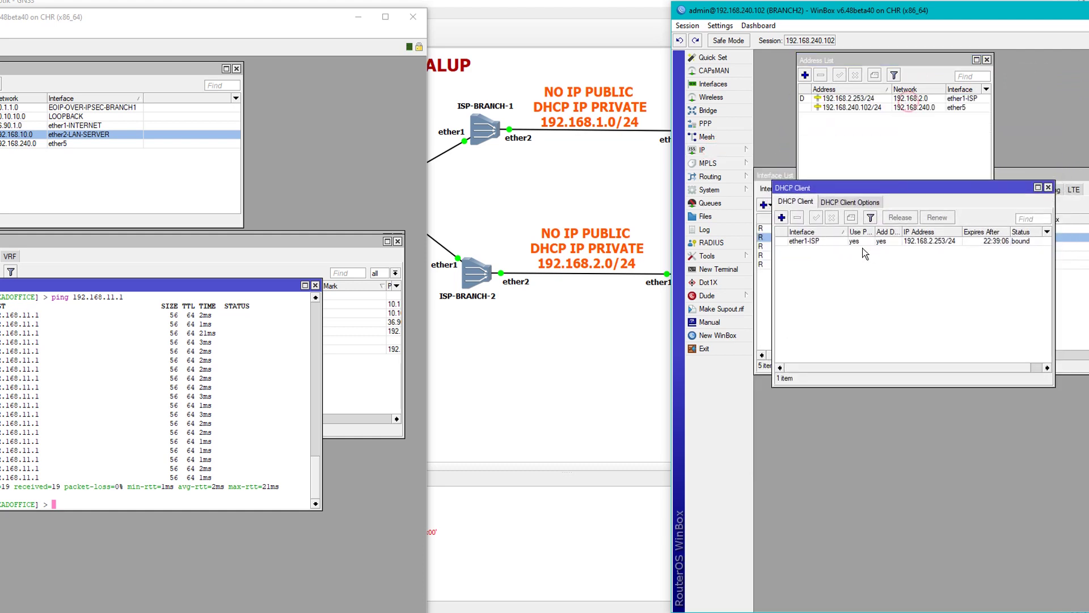
click(816, 241)
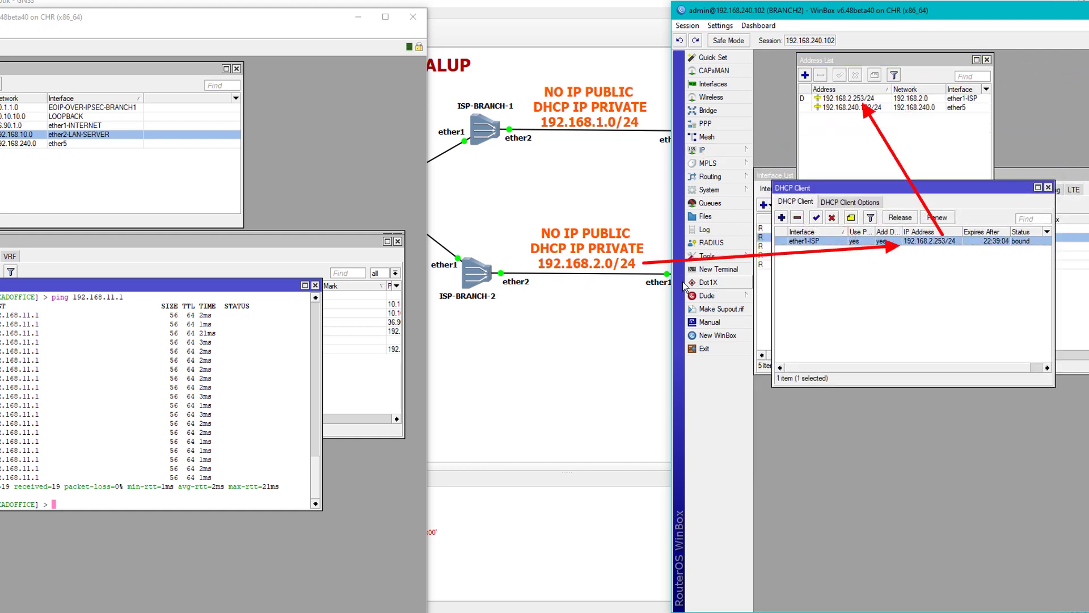
drag(780, 2, 844, 11)
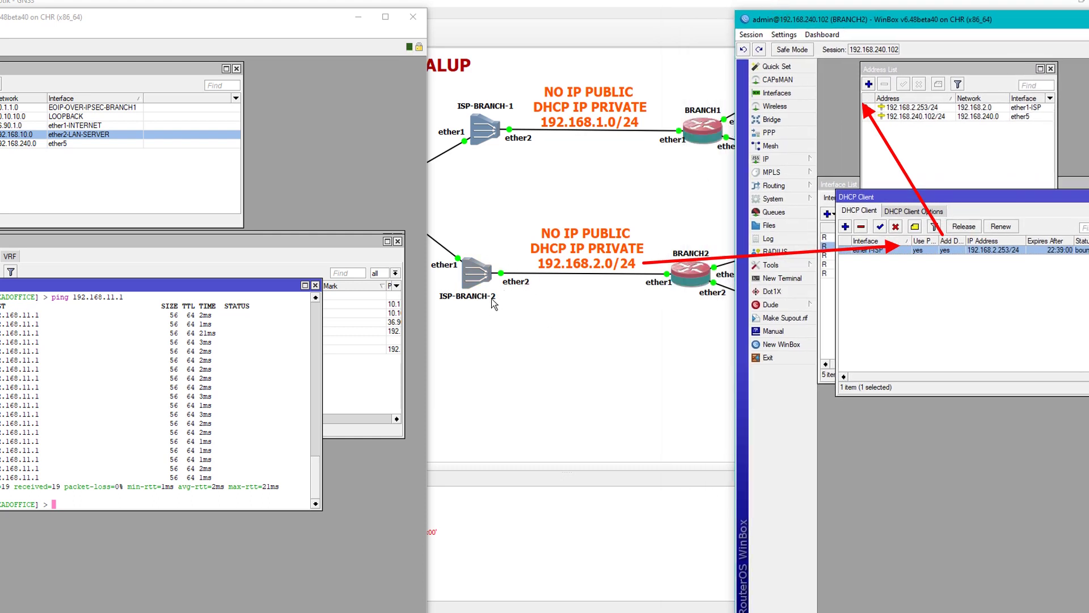
click(912, 108)
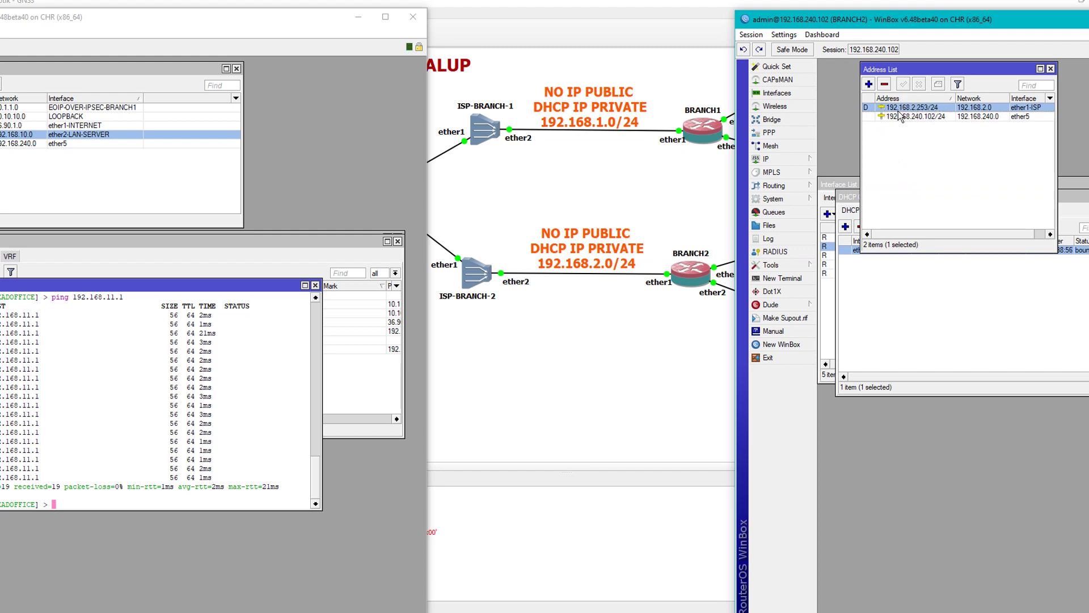
click(918, 292)
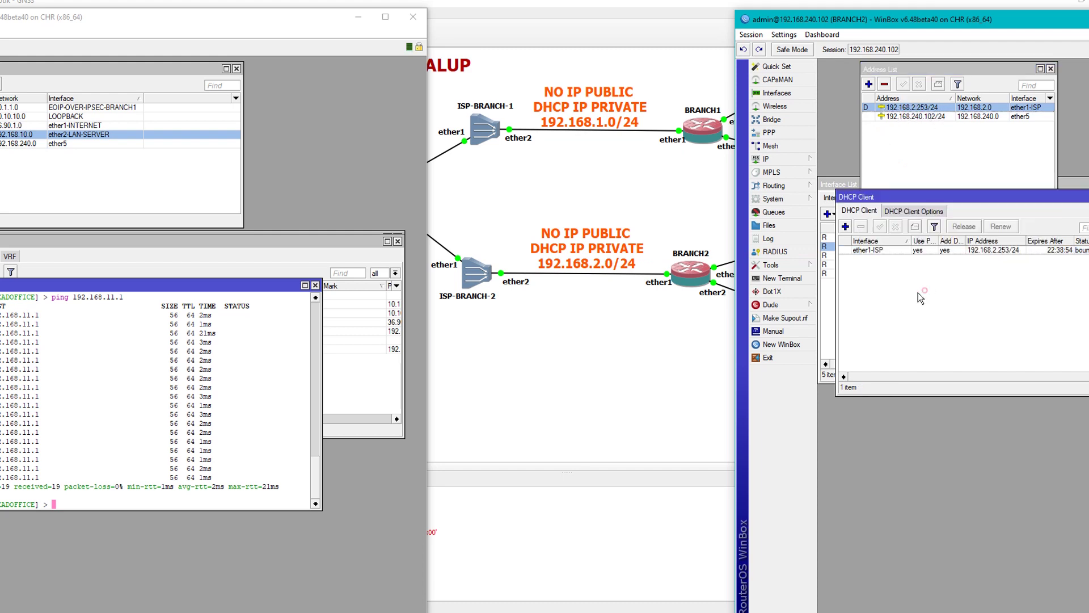
double_click(893, 250)
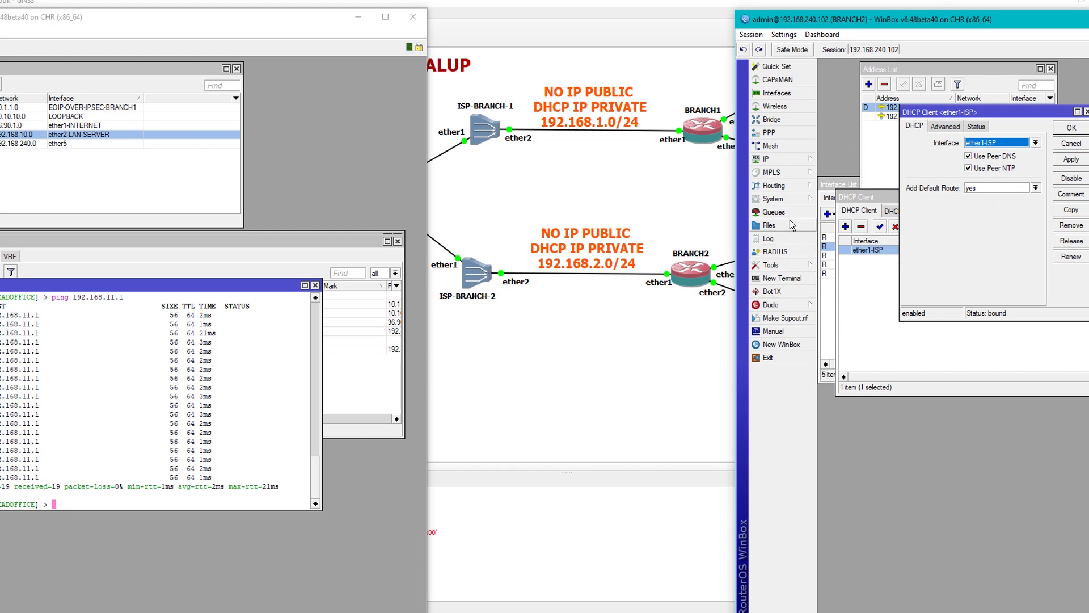
Open BRANCH2's route list, briefly opening and closing SMB settings on the way.
click(794, 164)
click(831, 371)
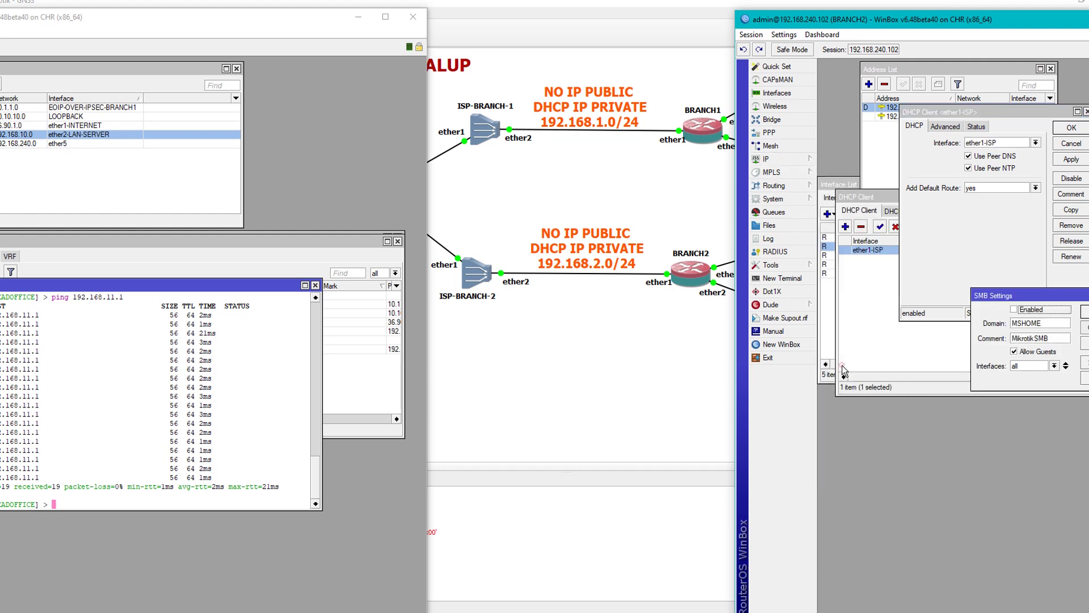
click(1085, 311)
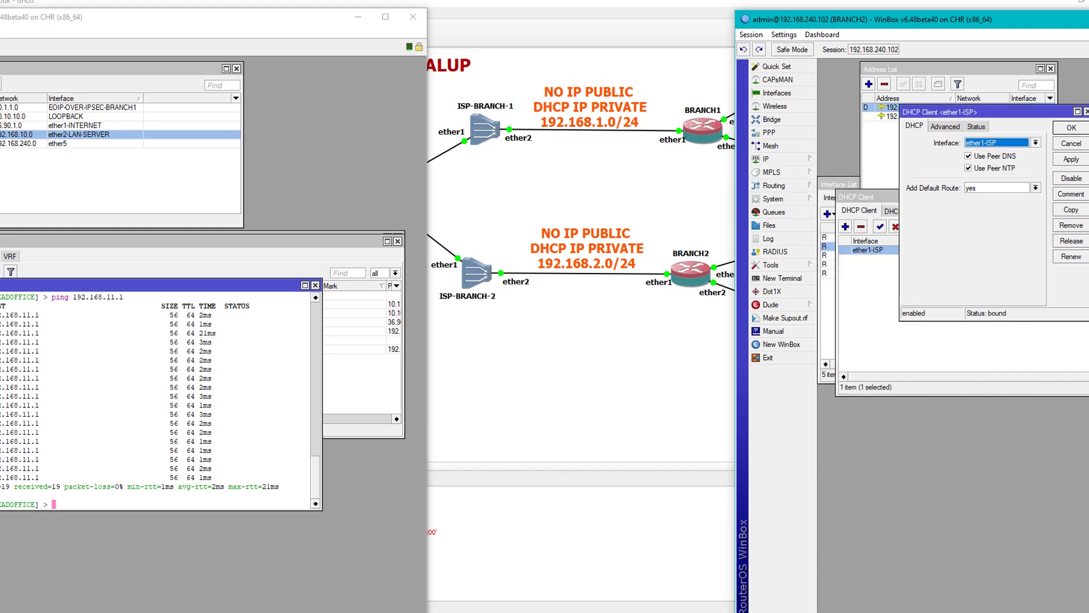
click(780, 161)
click(838, 357)
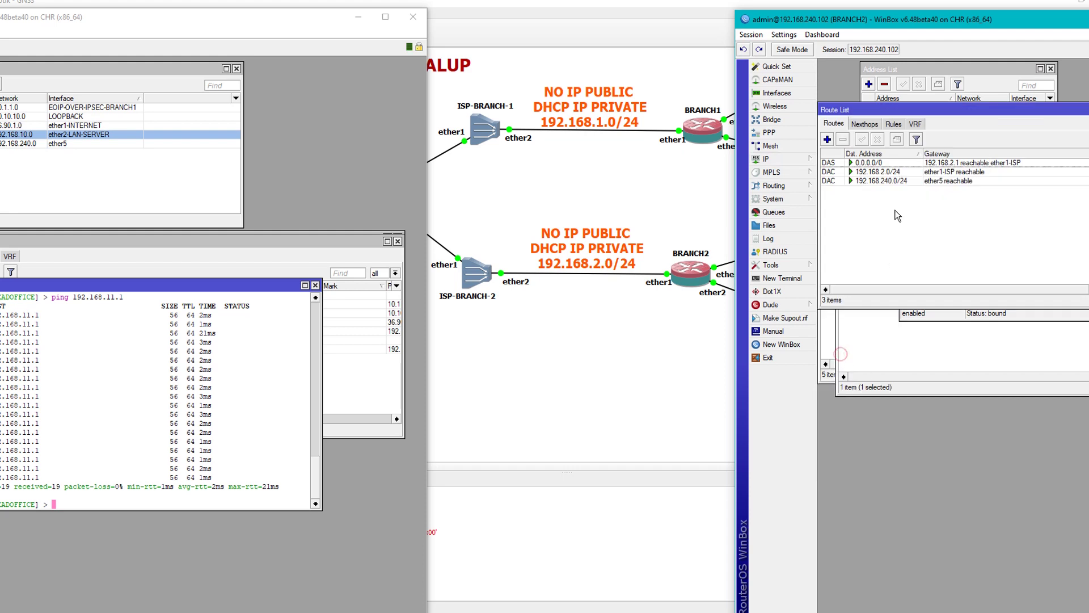
Check the 0.0.0.0/0 default route, then close the route list.
drag(927, 107, 941, 239)
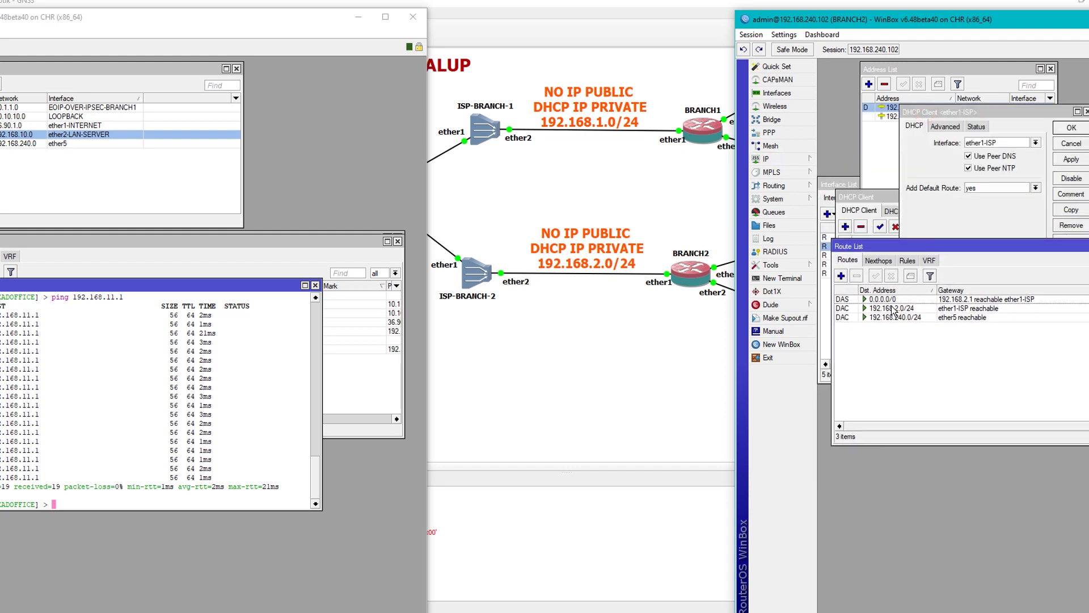
click(881, 301)
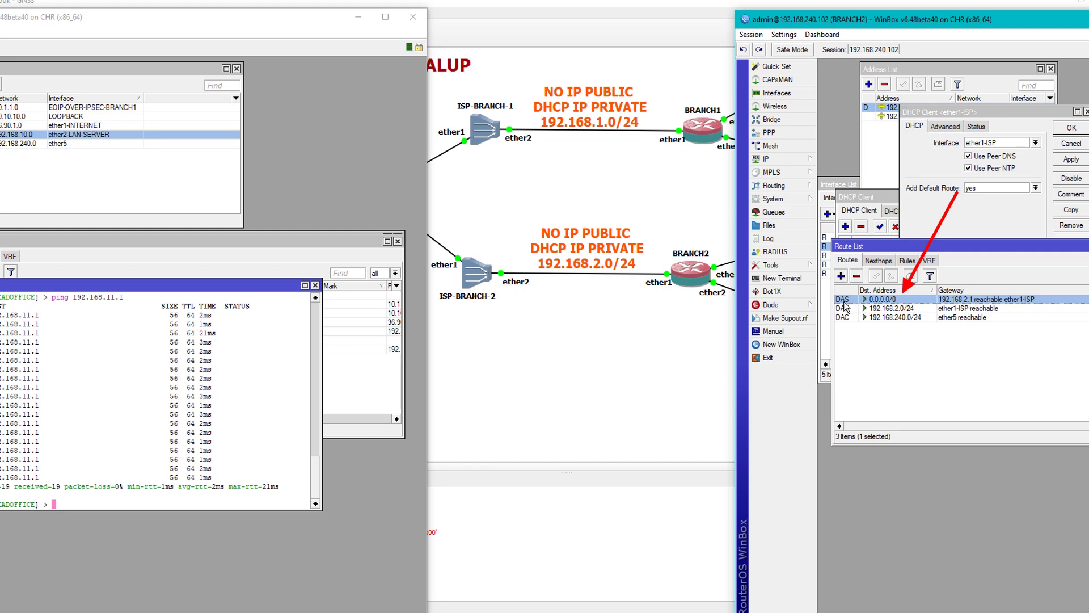
drag(1061, 247, 963, 261)
click(1085, 260)
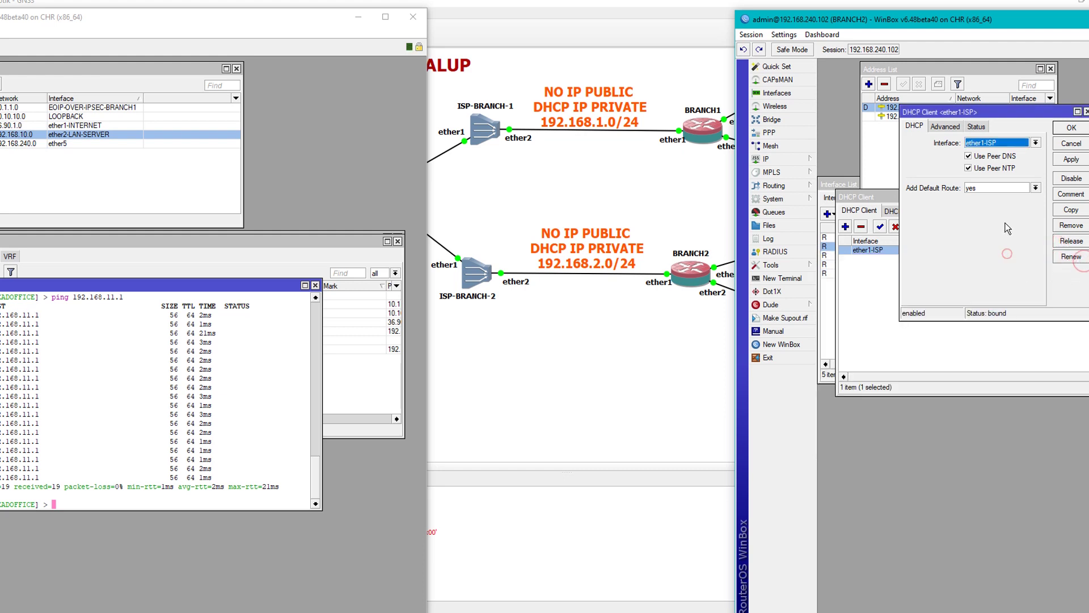
Close the ether1-ISP DHCP client dialog, the DHCP client list and the interface list.
click(1086, 112)
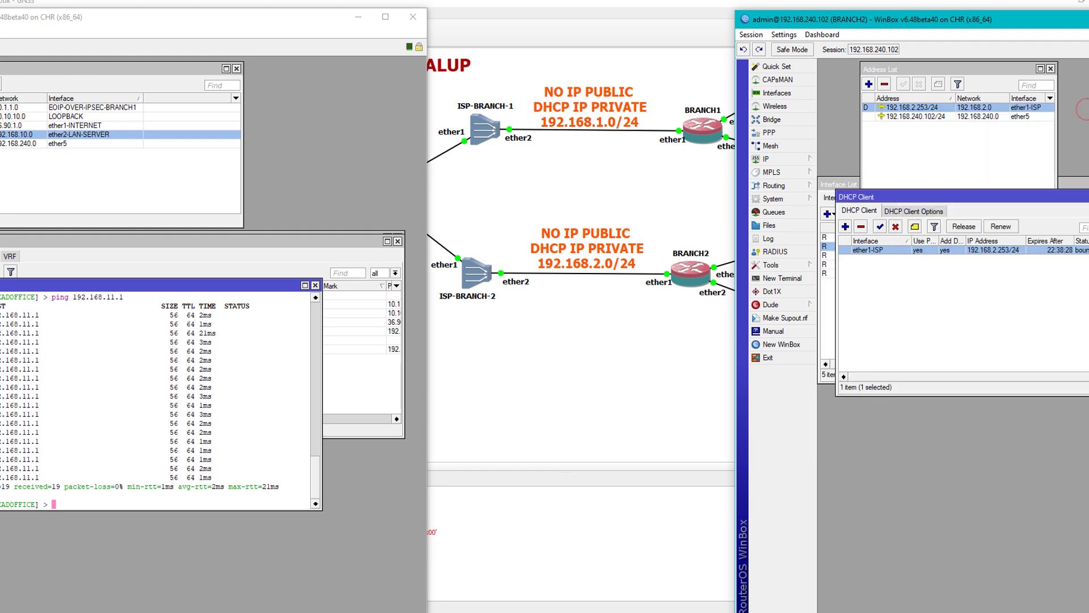
click(1085, 197)
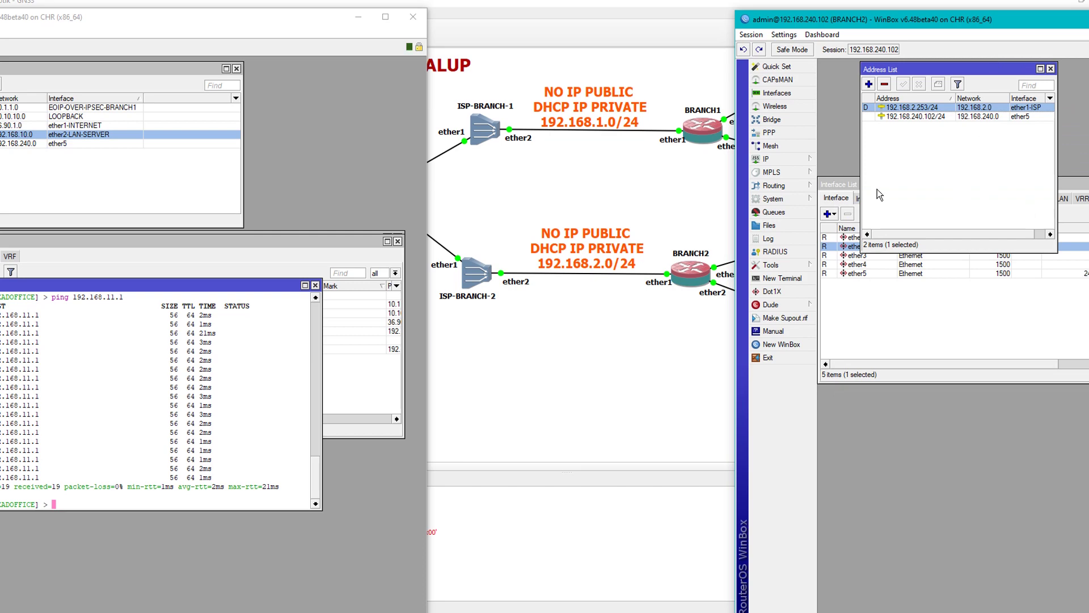
click(854, 189)
drag(929, 20, 766, 9)
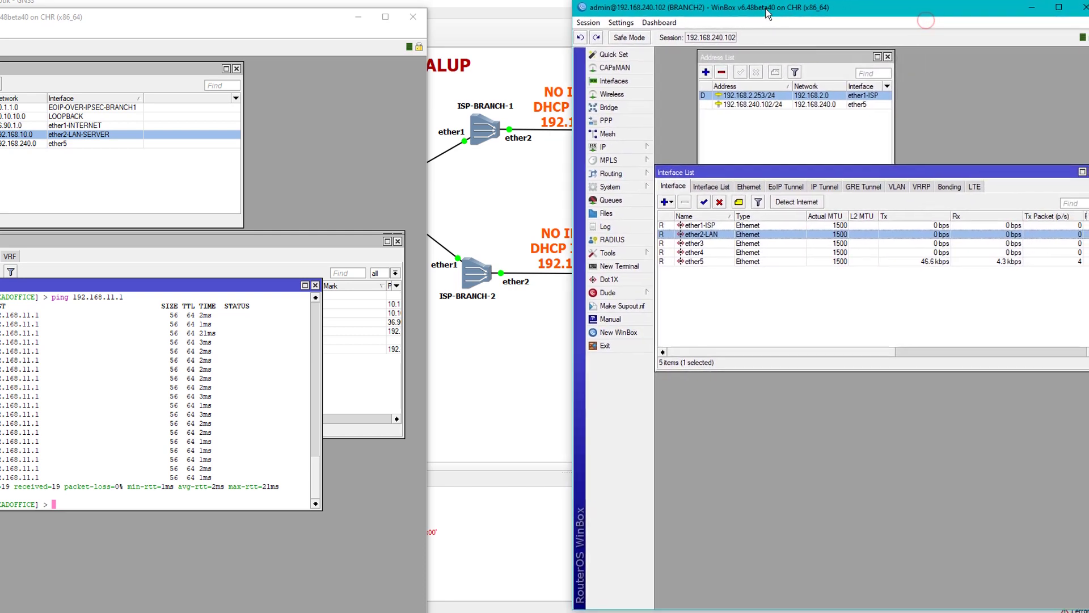
drag(865, 9, 886, 5)
key(Escape)
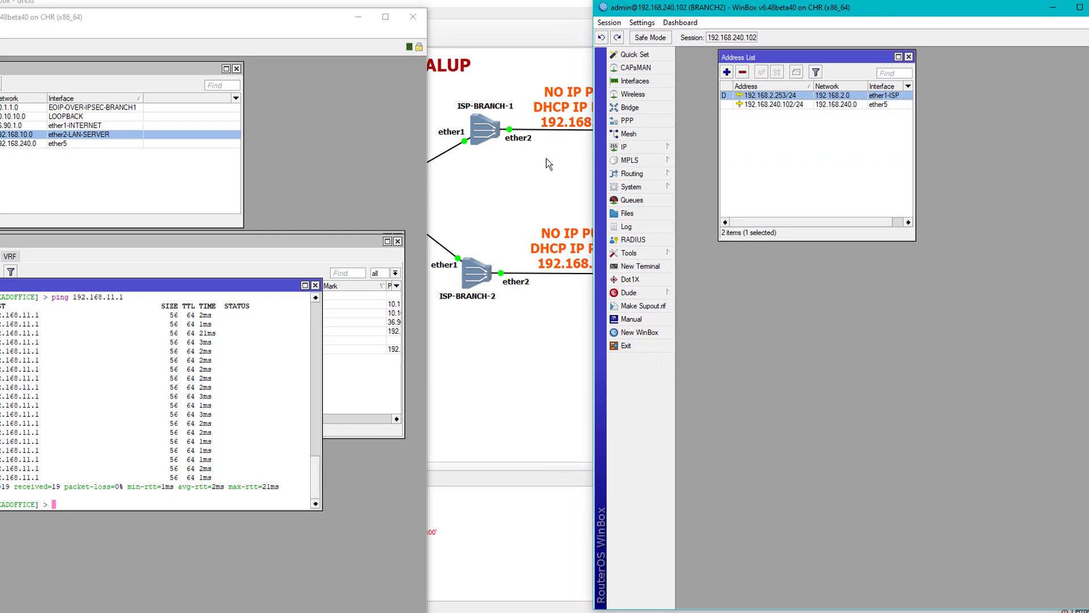
Close the HEADOFFICE terminal and route list, leaving the IPsec policies showing phase 2 established.
drag(266, 17, 420, 7)
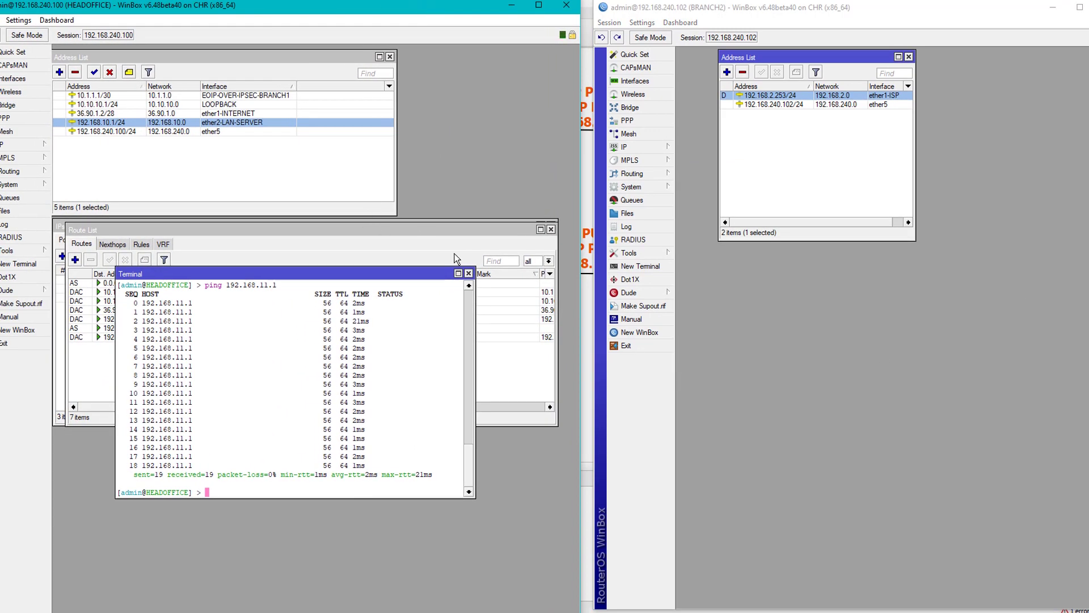
click(468, 274)
click(551, 229)
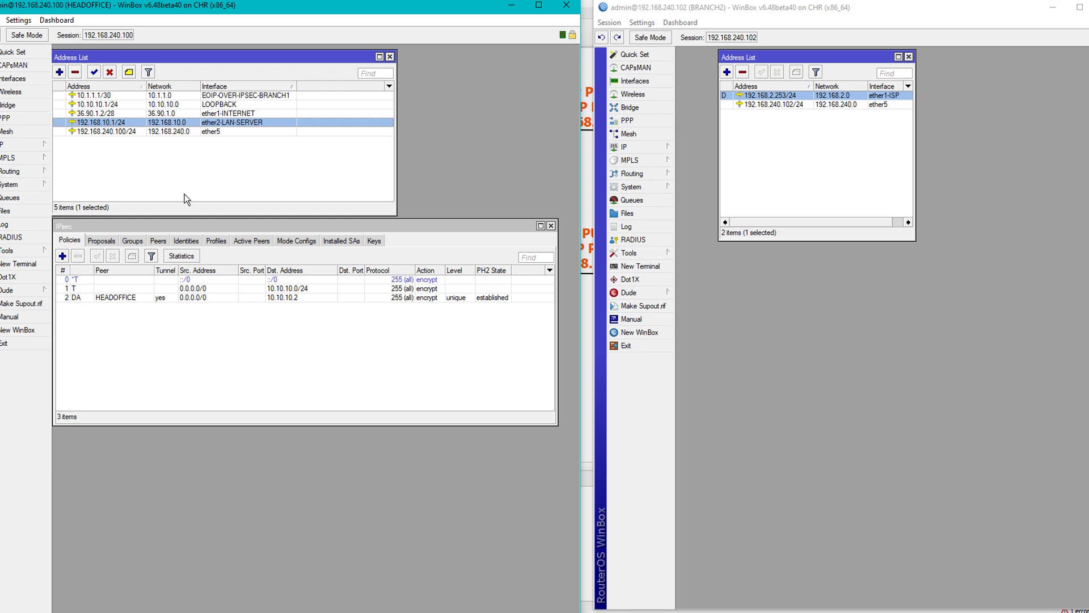
click(226, 227)
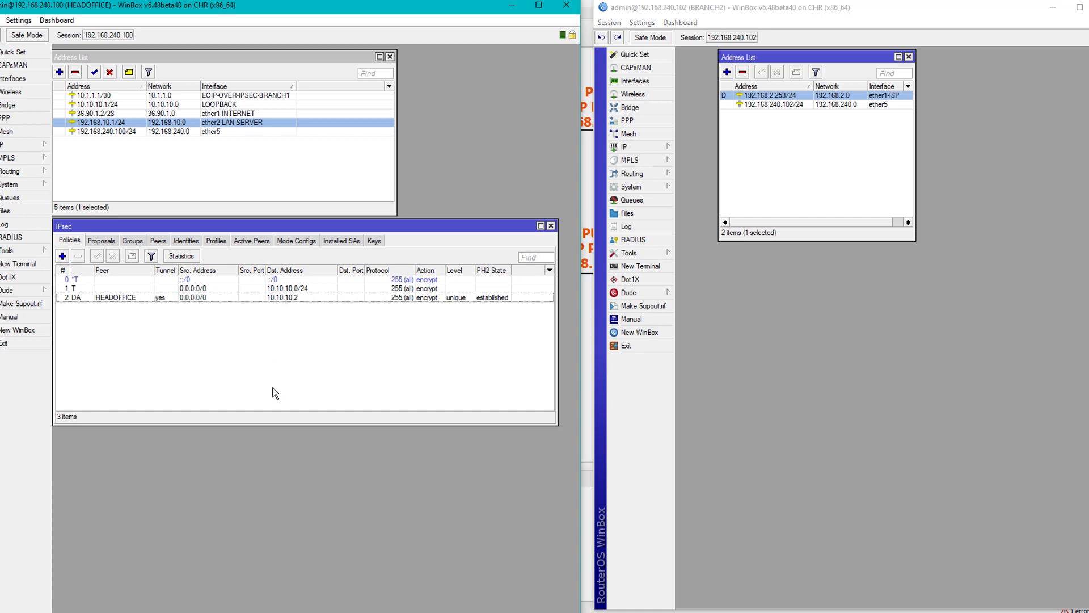
Review HEADOFFICE's mode configs and identities, then start a new mode config.
click(286, 240)
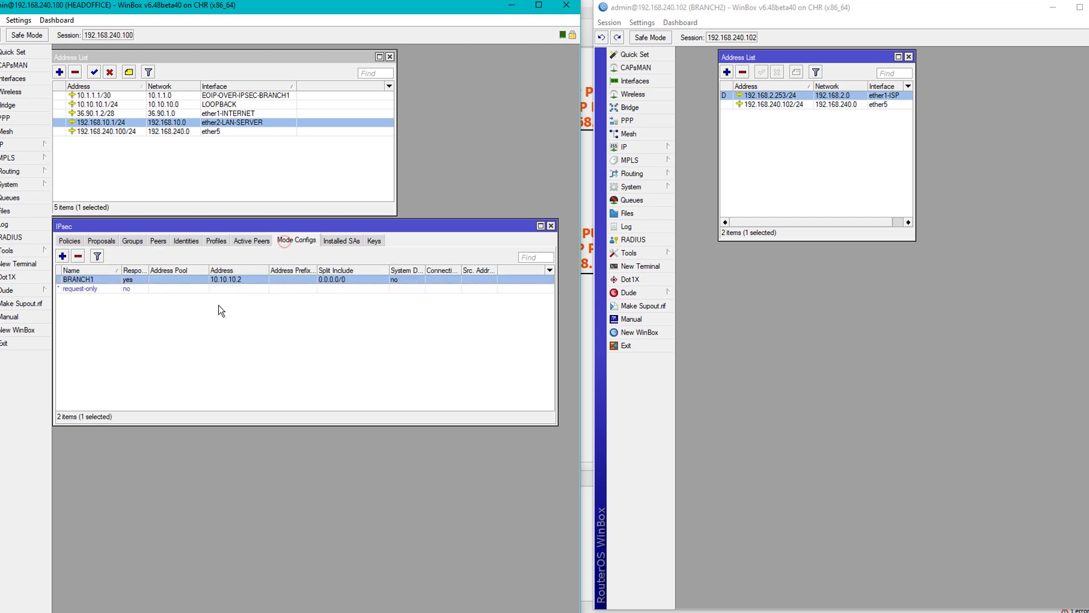
click(190, 243)
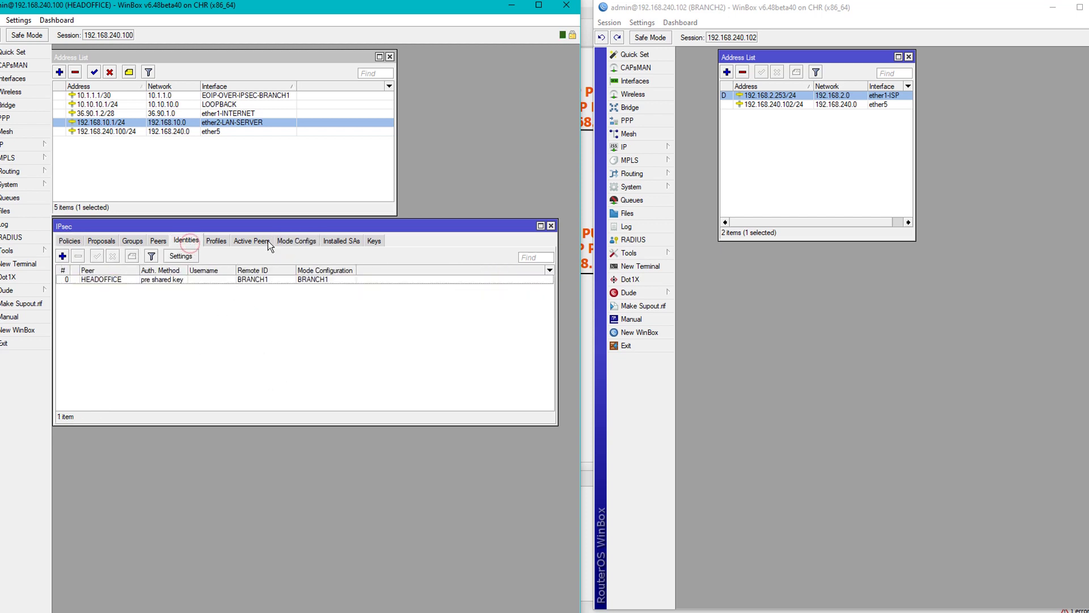
click(299, 238)
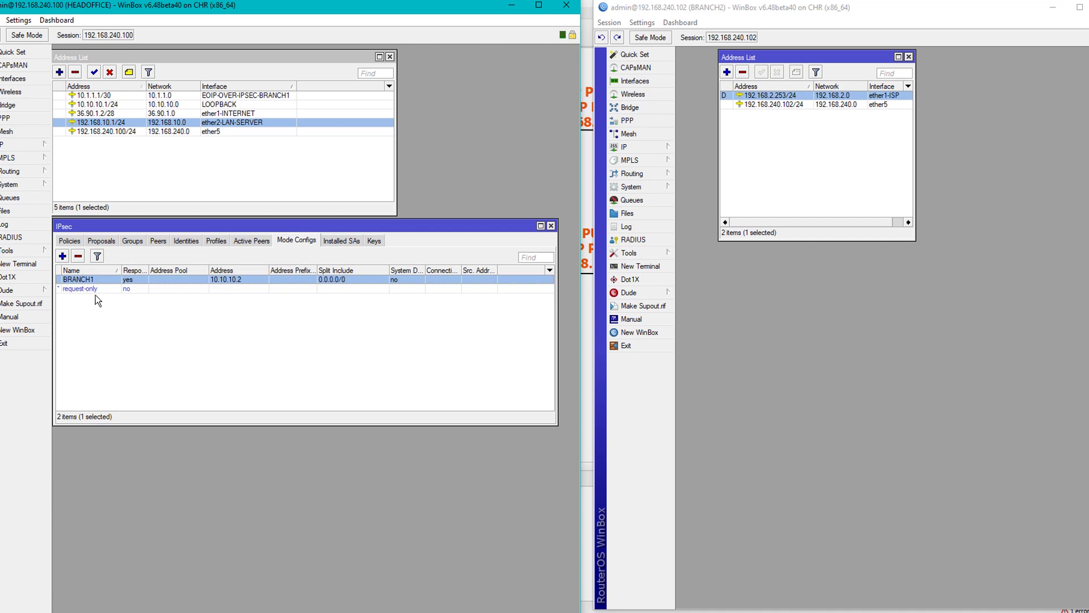
click(62, 256)
drag(347, 321, 244, 330)
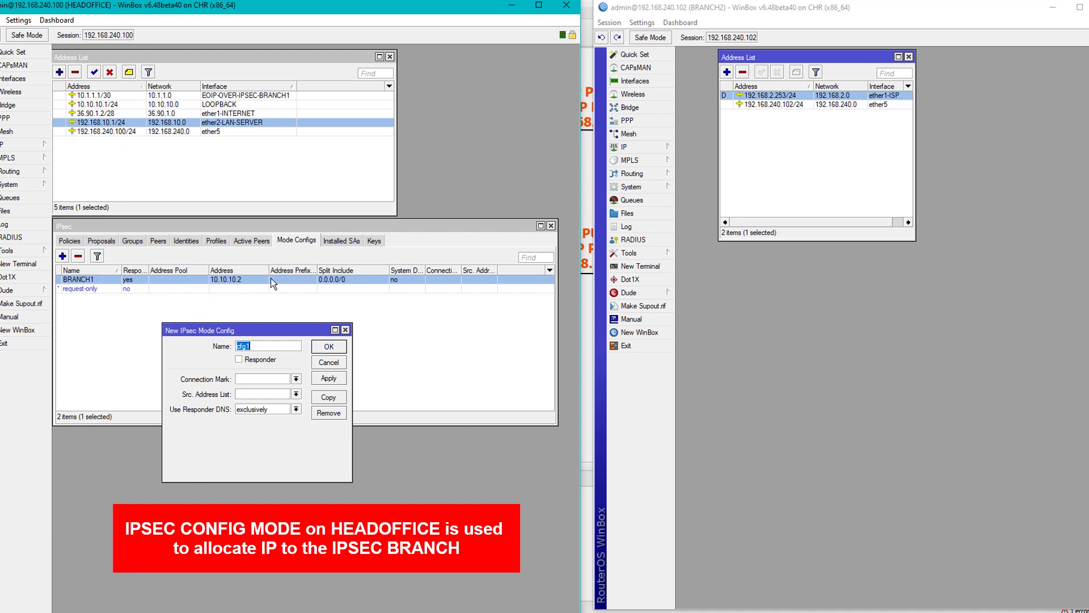
Create responder mode config BRANCH2 handing out 10.10.10.3 with split include 0.0.0.0/0.
text(BRANCH2)
click(238, 360)
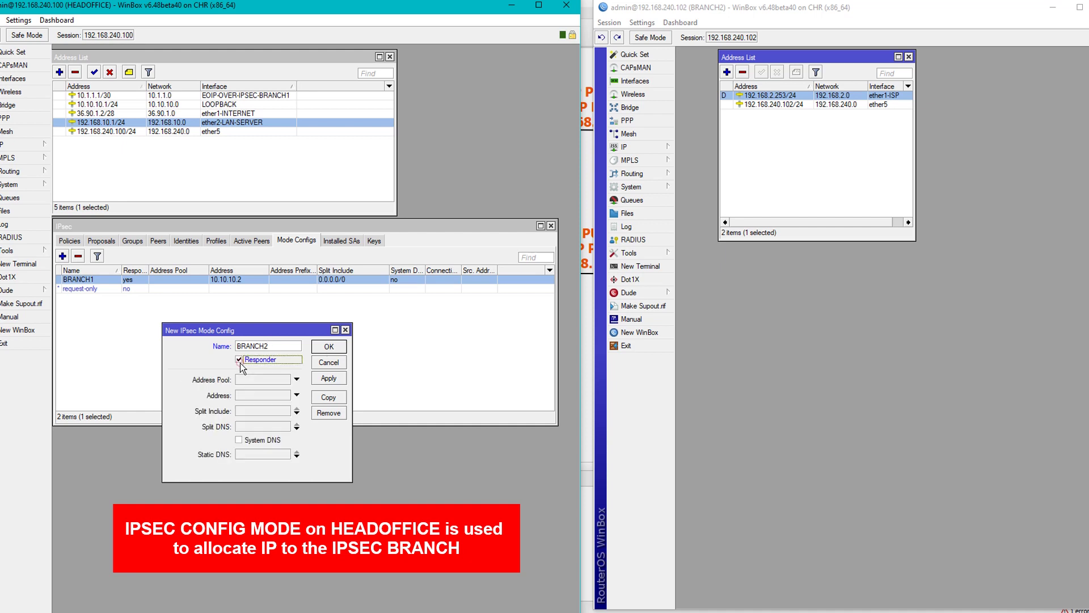
click(267, 398)
text(10.10.10.3)
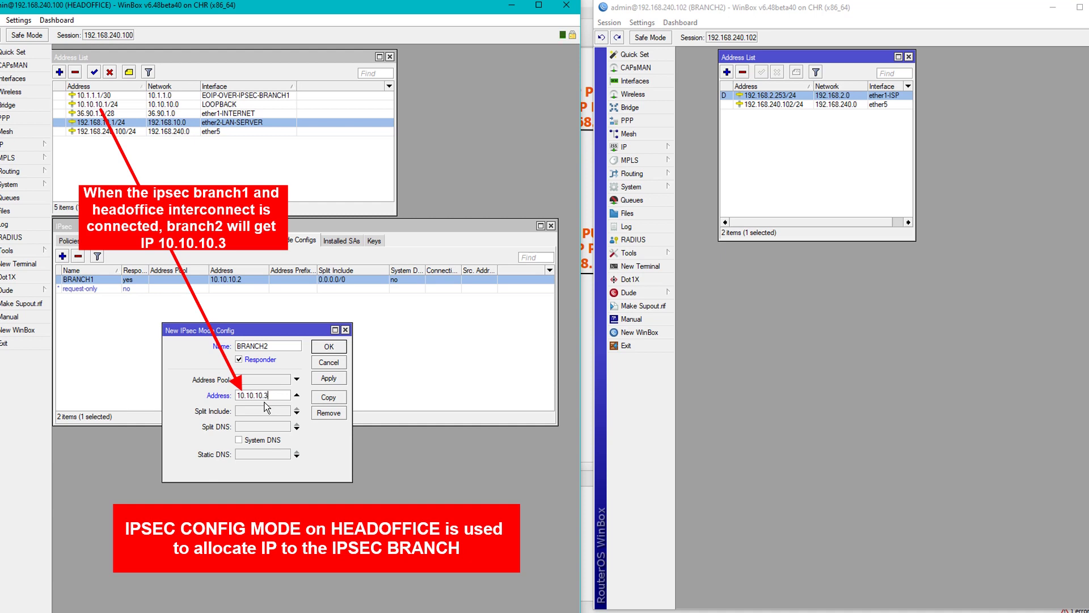
click(273, 410)
click(335, 377)
click(329, 345)
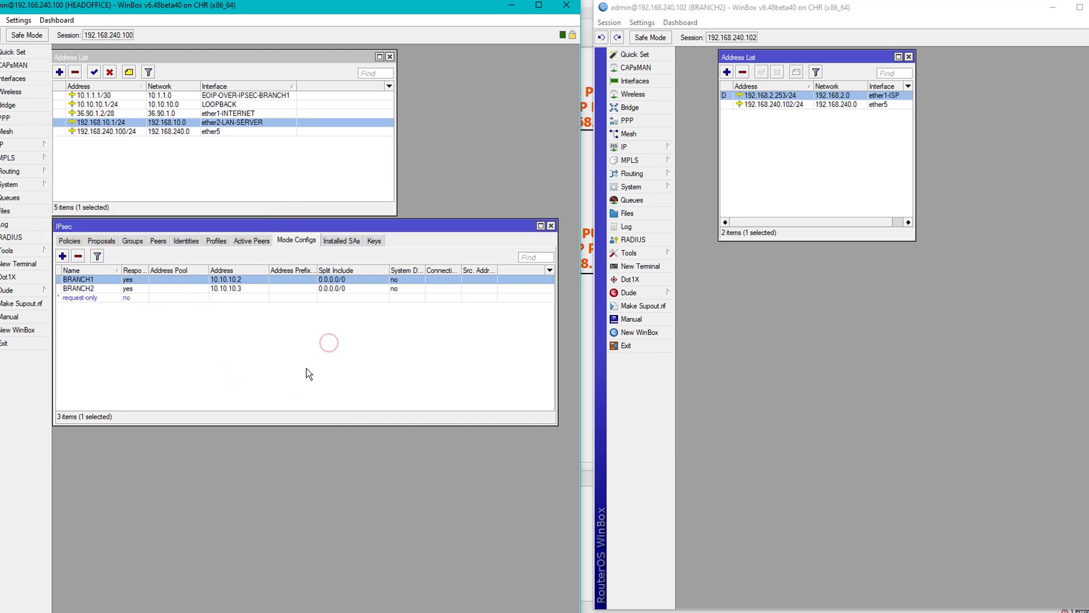
Close BRANCH2's address list and open its IPsec window.
click(908, 57)
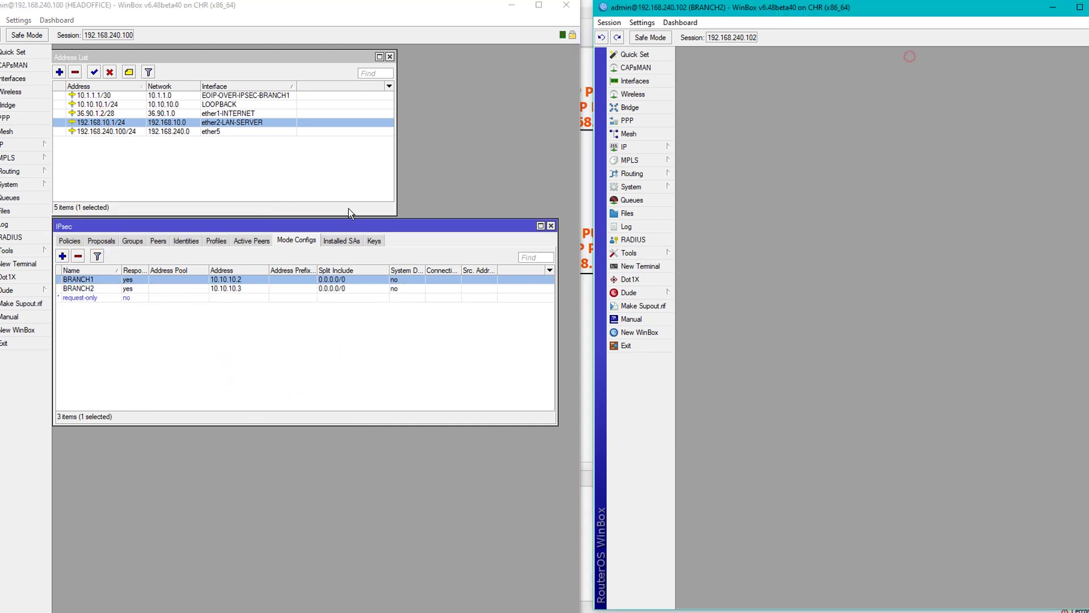
click(639, 151)
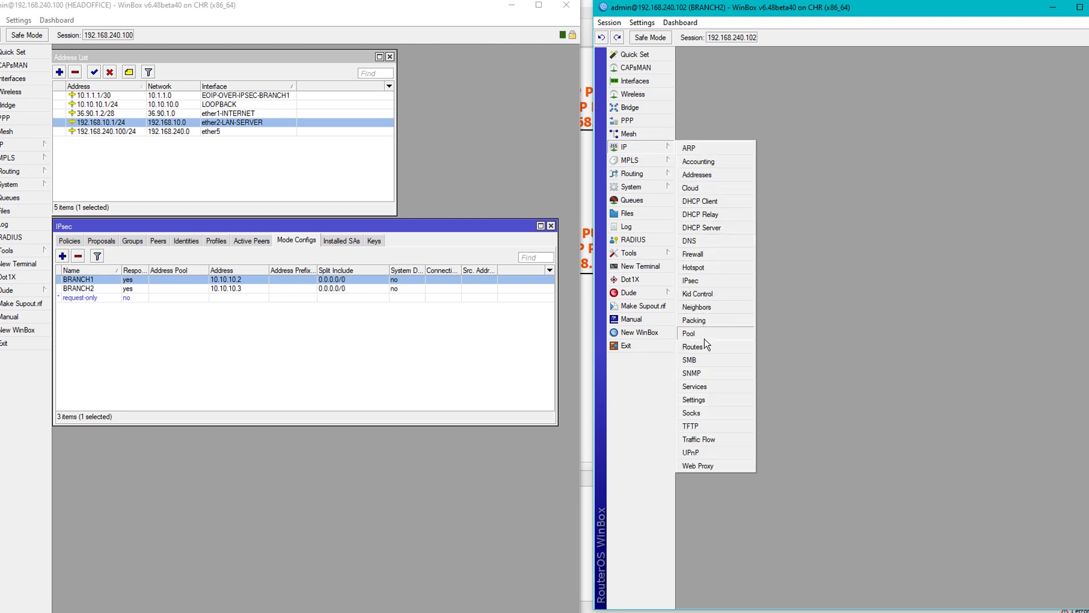
click(703, 281)
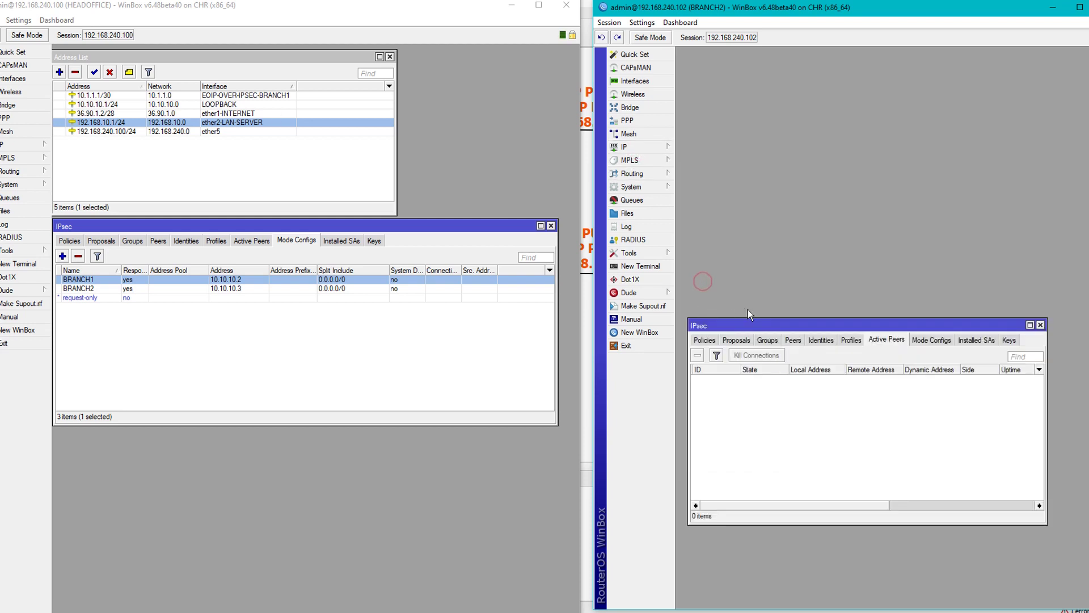
drag(768, 325, 775, 155)
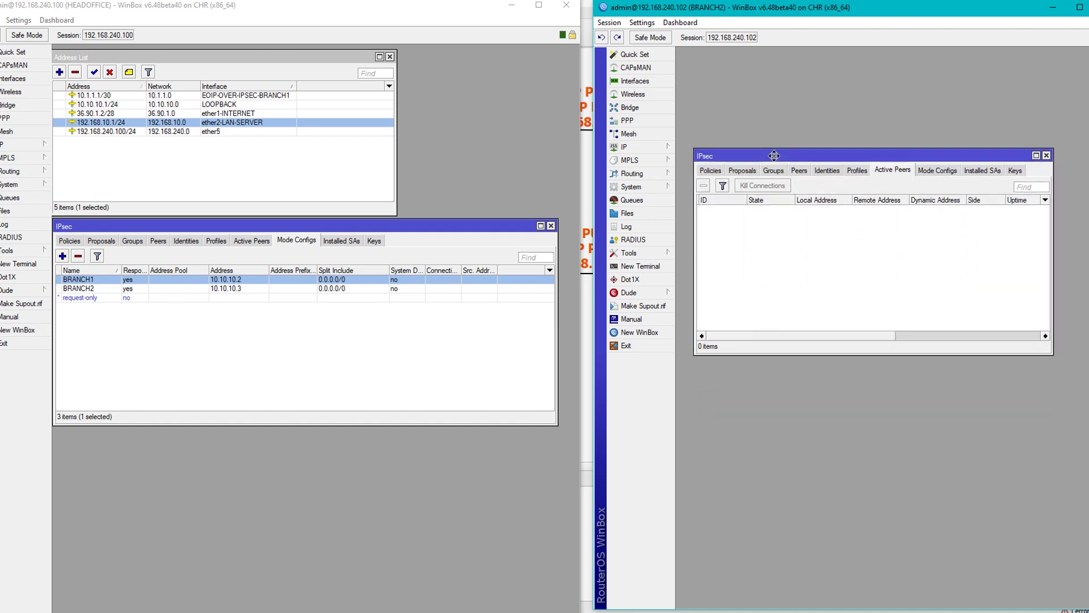
Ping HEADOFFICE's 36.90.1.2 from a BRANCH2 terminal, getting both replies, then close it.
click(670, 270)
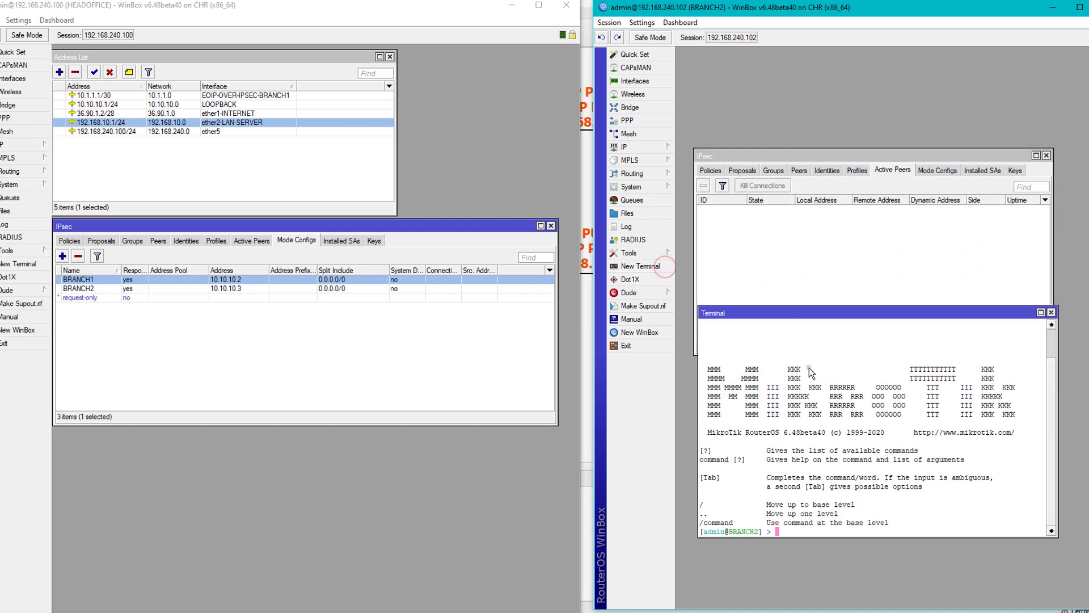
text(in@BRANCH2] > ping 36.90.1.2)
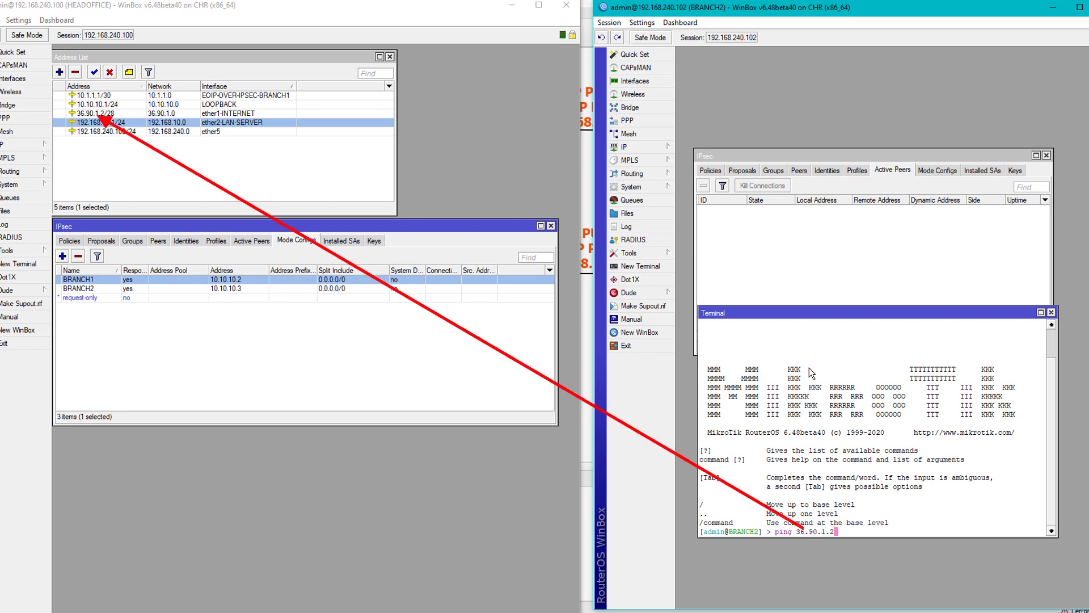
key(Return)
key(ctrl+c)
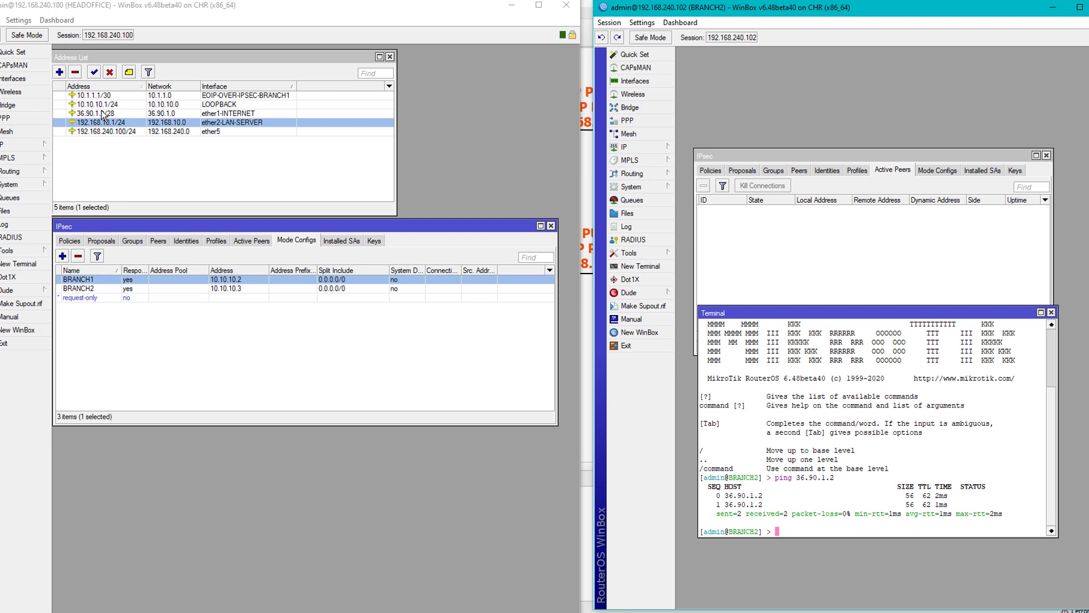
click(102, 113)
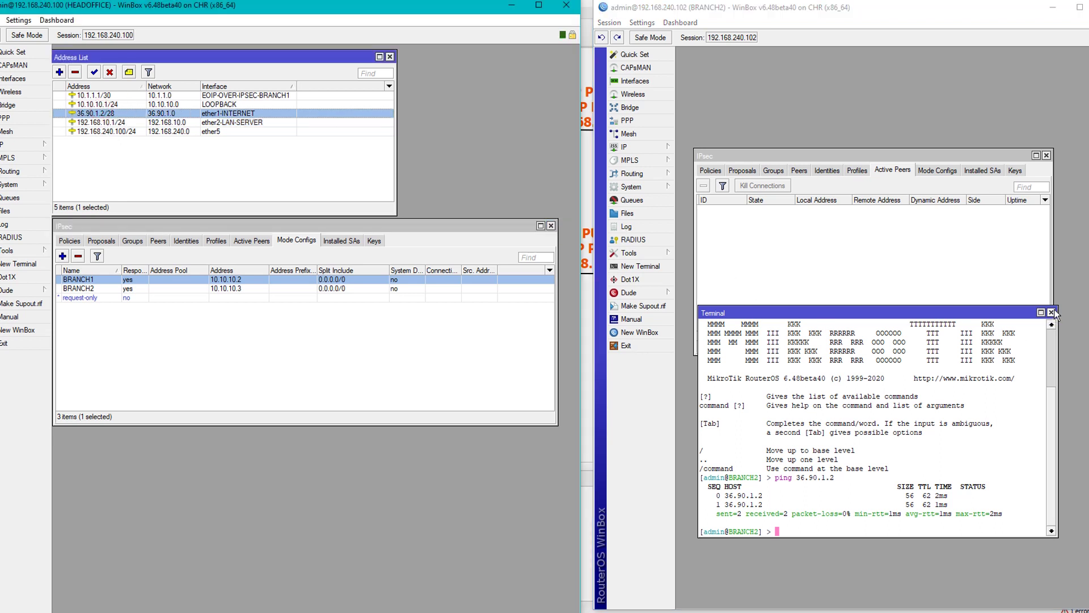
click(1051, 313)
click(923, 289)
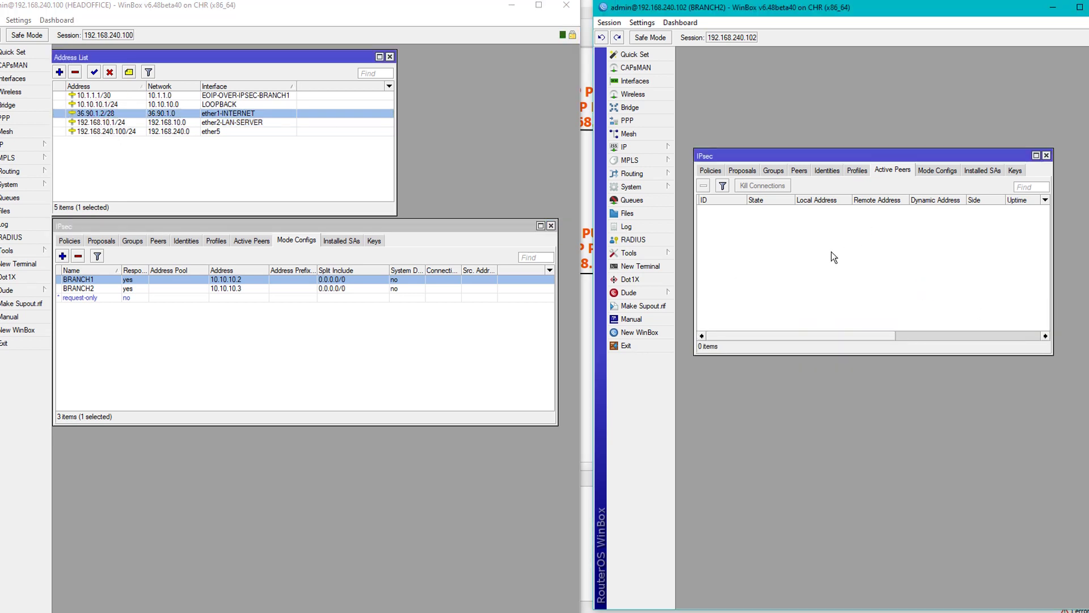
Open HEADOFFICE's profile1 for reference and start a new profile on BRANCH2.
click(216, 241)
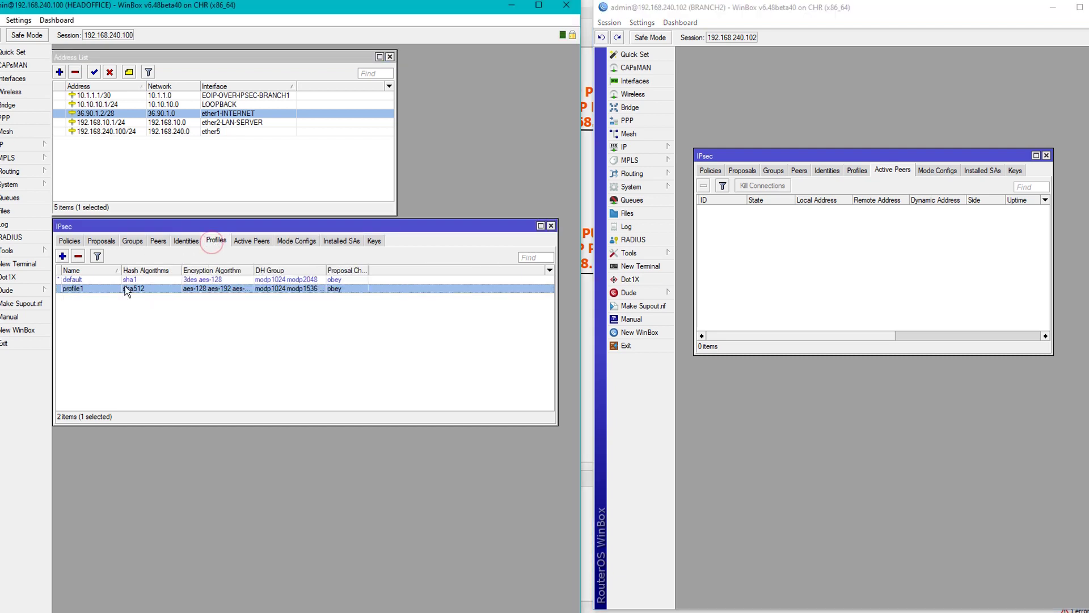
double_click(125, 287)
click(849, 171)
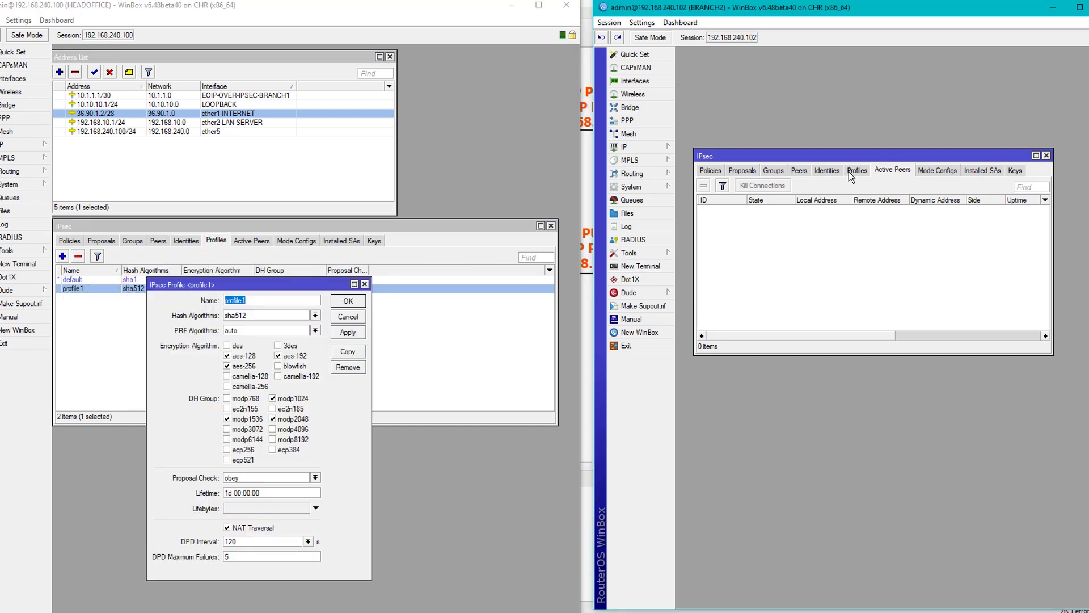
click(704, 185)
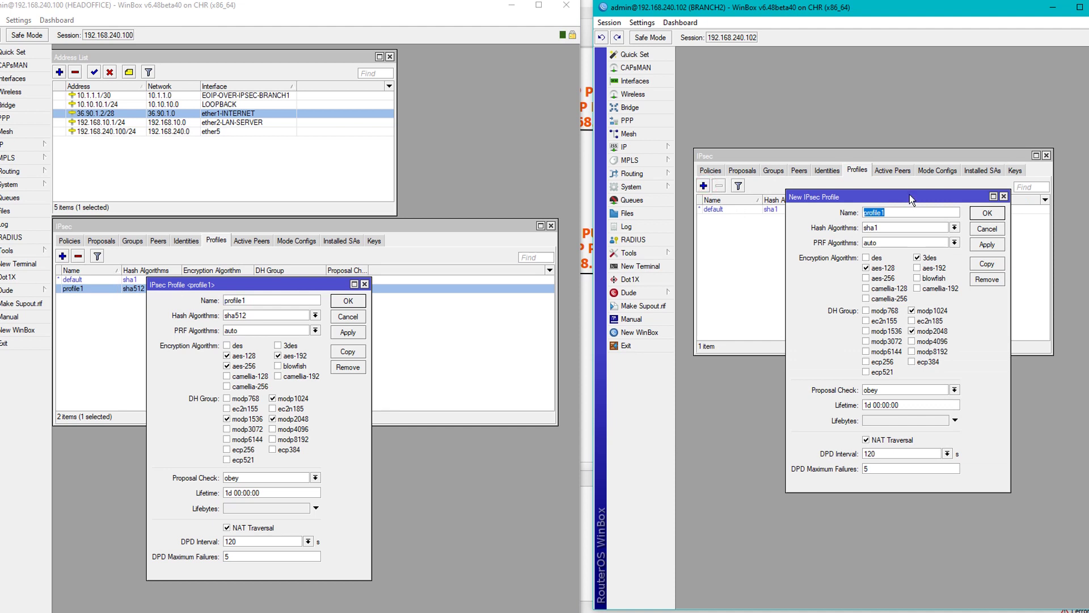
drag(910, 195, 867, 213)
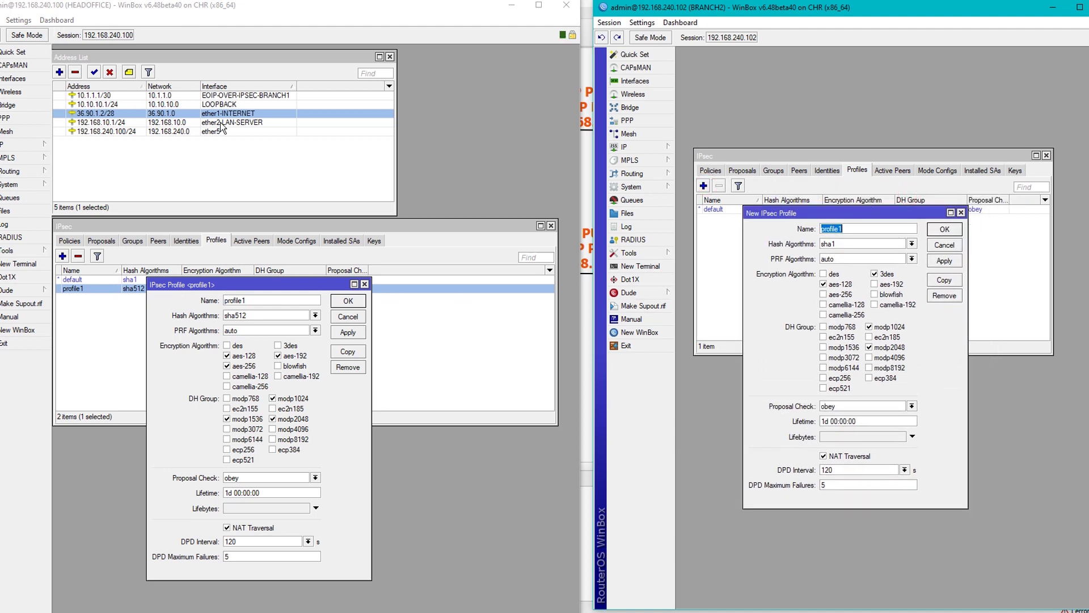
Give profile1 hash sha512, aes-128/192/256 encryption and modp1024/1536/2048 DH groups, and save it.
click(876, 247)
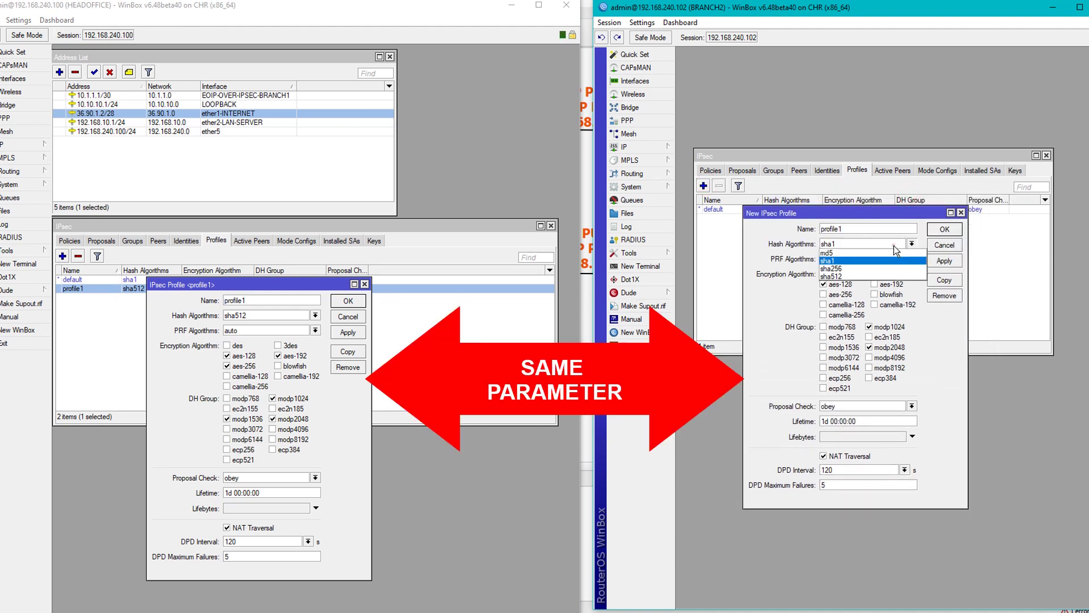
click(849, 274)
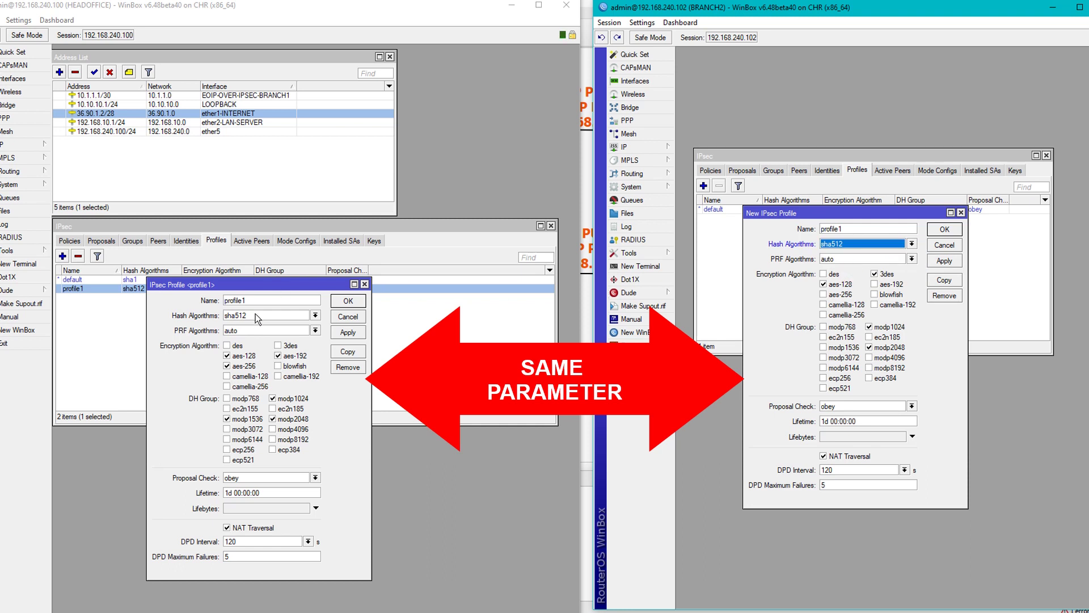
click(874, 274)
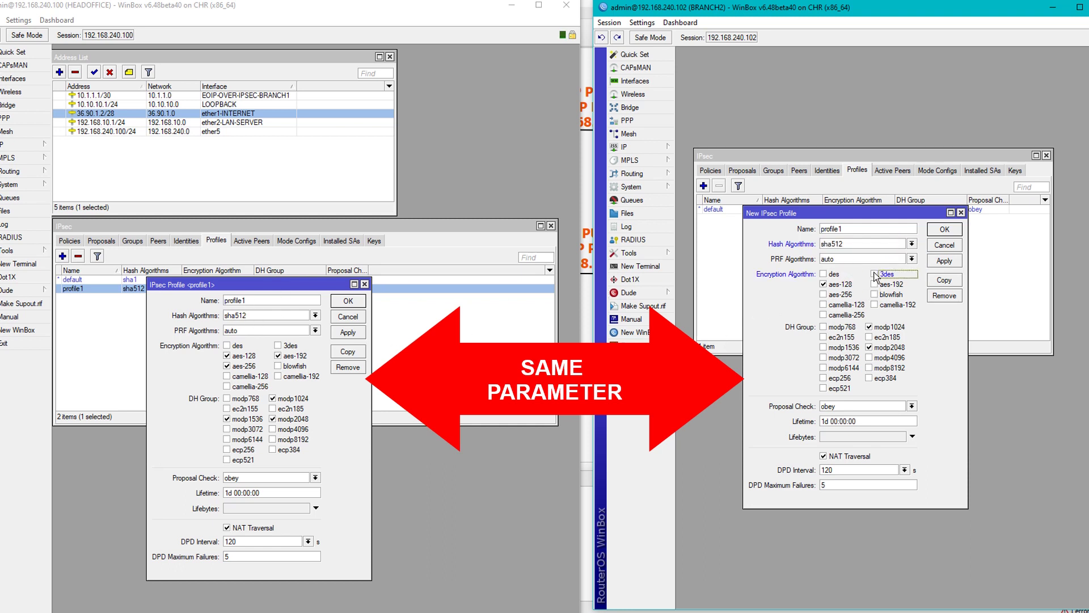
click(874, 284)
click(840, 295)
click(845, 347)
click(951, 260)
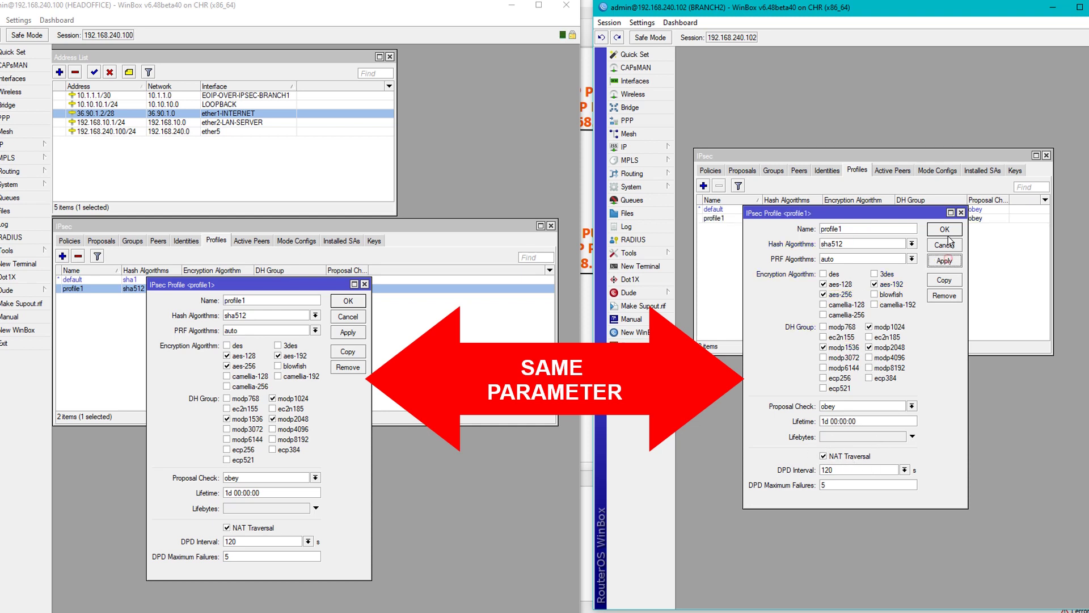
click(945, 229)
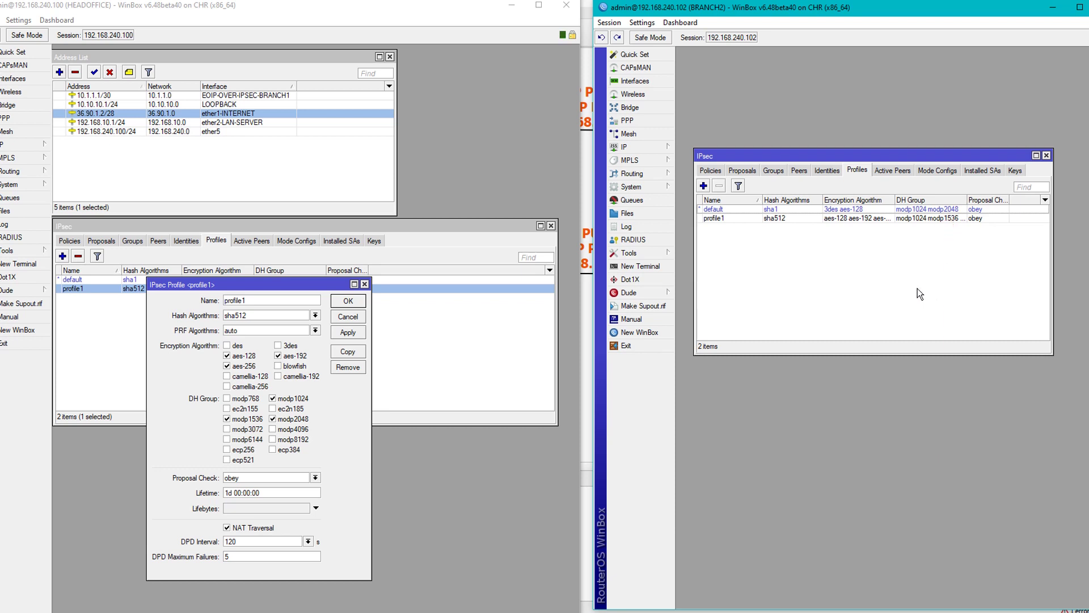
Create the IPsec group IPSEC-VPN on BRANCH2, matching HEADOFFICE's groups.
click(772, 170)
click(140, 248)
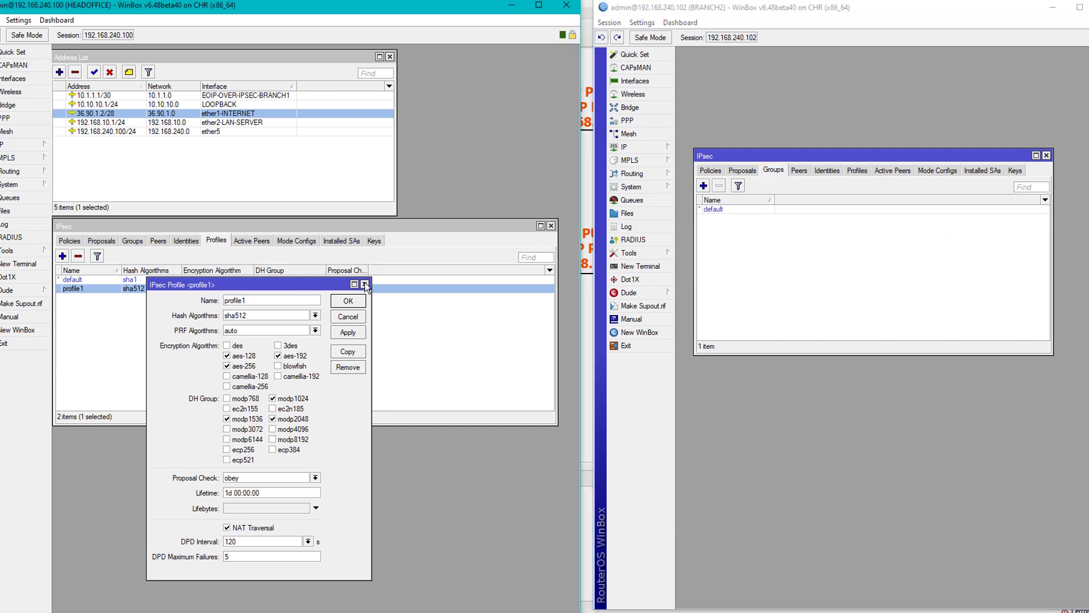
click(135, 242)
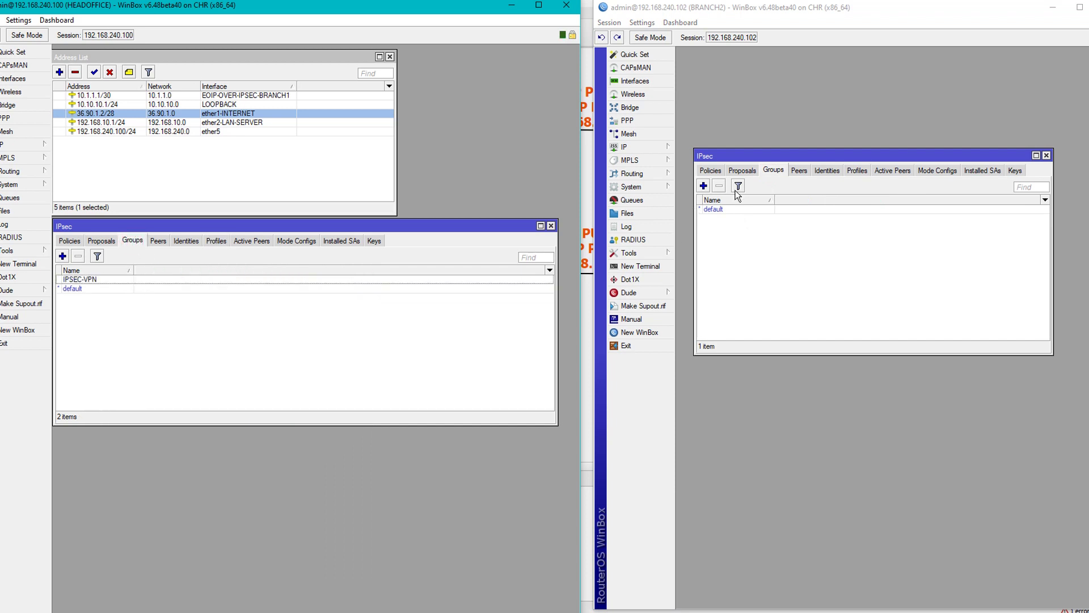
click(705, 185)
click(705, 185)
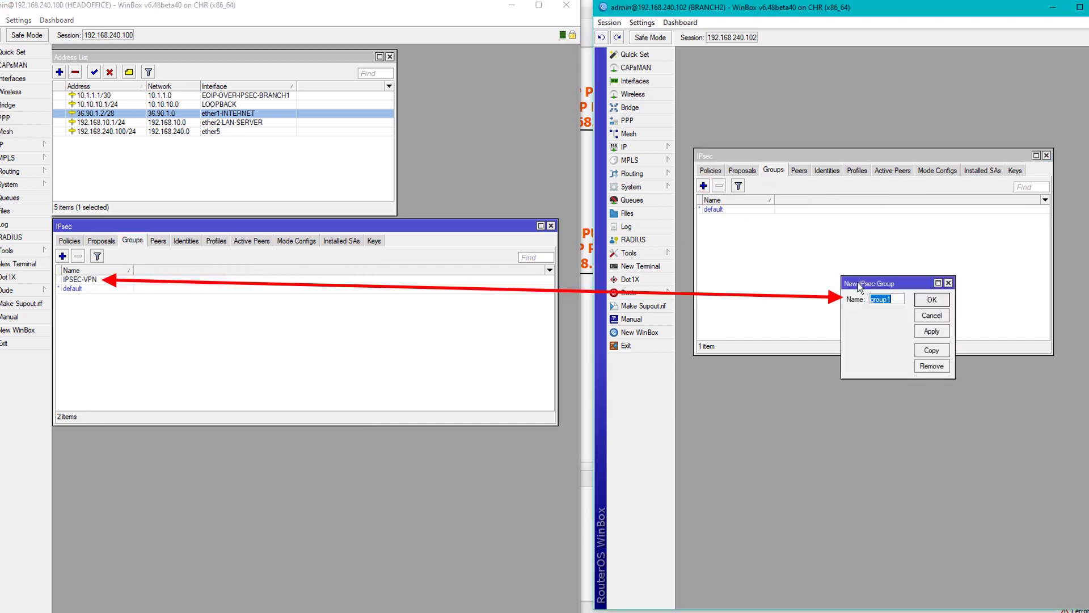
text(IPS)
text(EC-VPN)
key(Return)
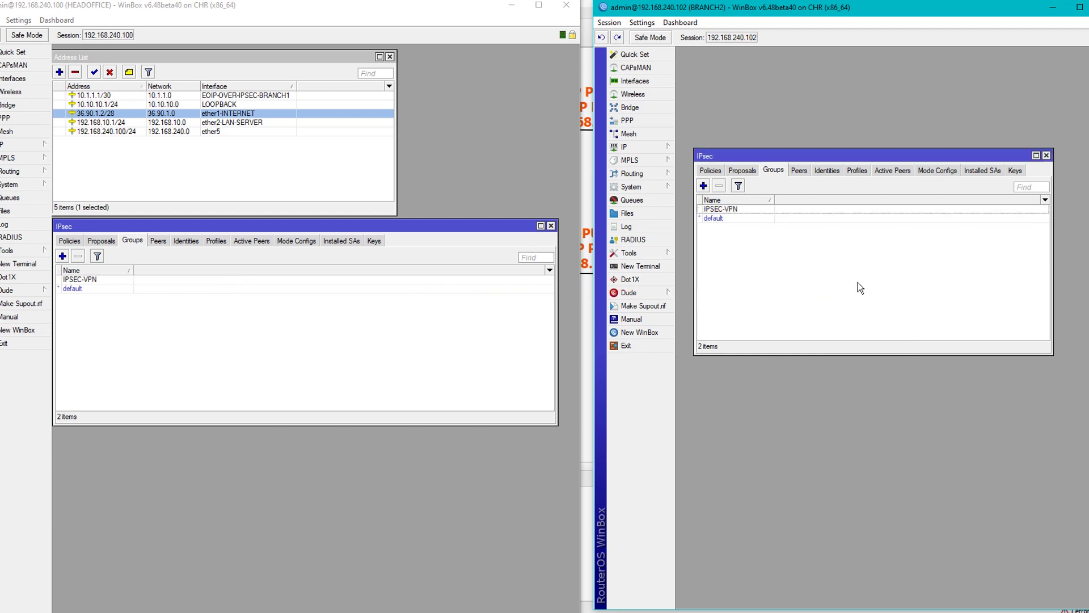
Start BRANCH2's proposal1 from HEADOFFICE's reference, enabling sha1, sha256 and sha512 authentication.
click(742, 171)
click(114, 241)
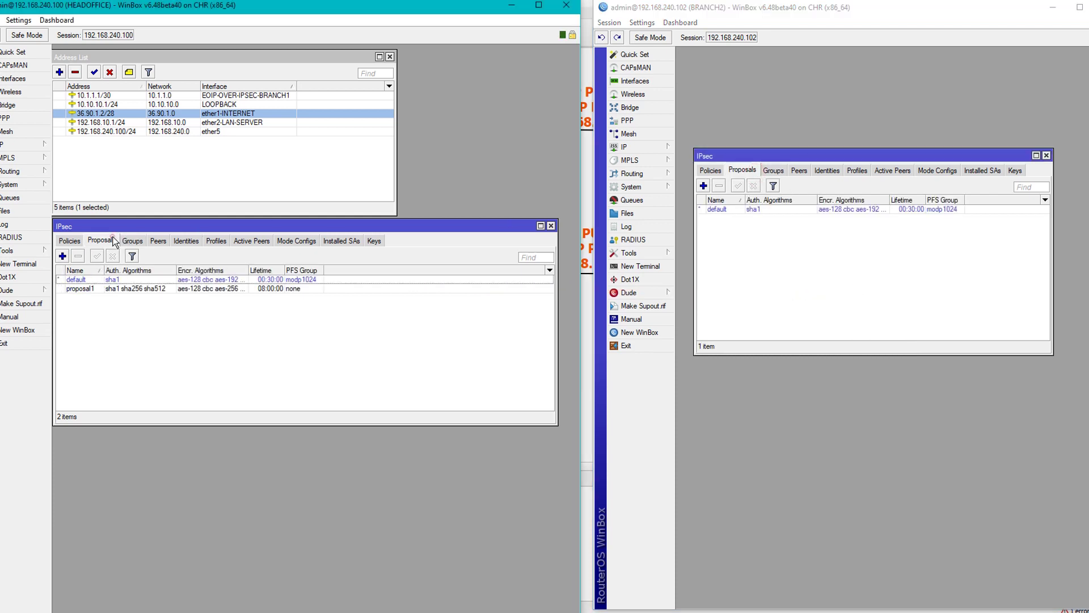
double_click(90, 288)
click(708, 185)
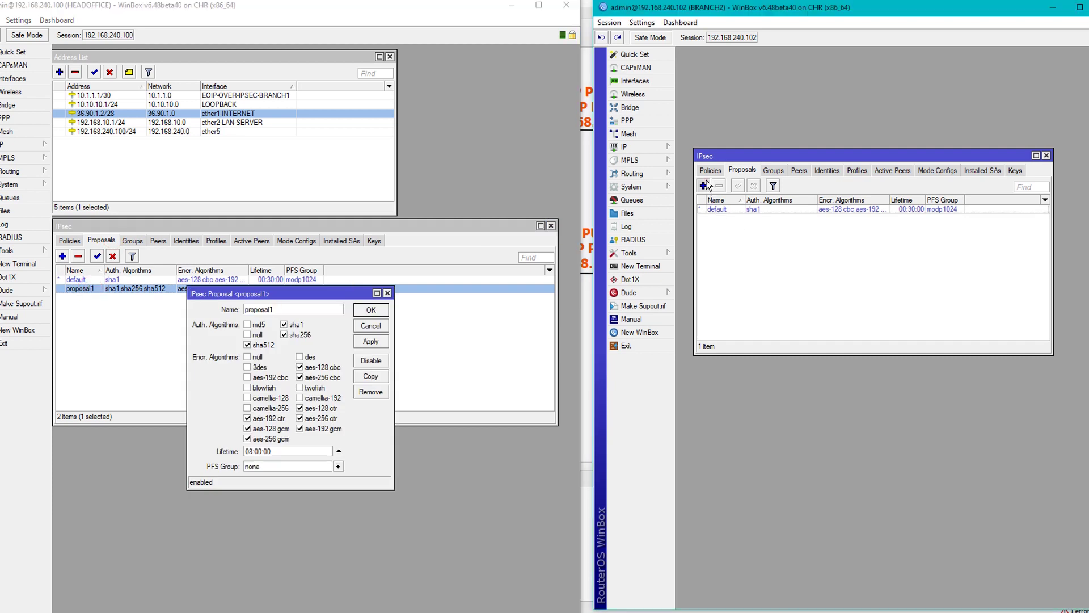
click(706, 186)
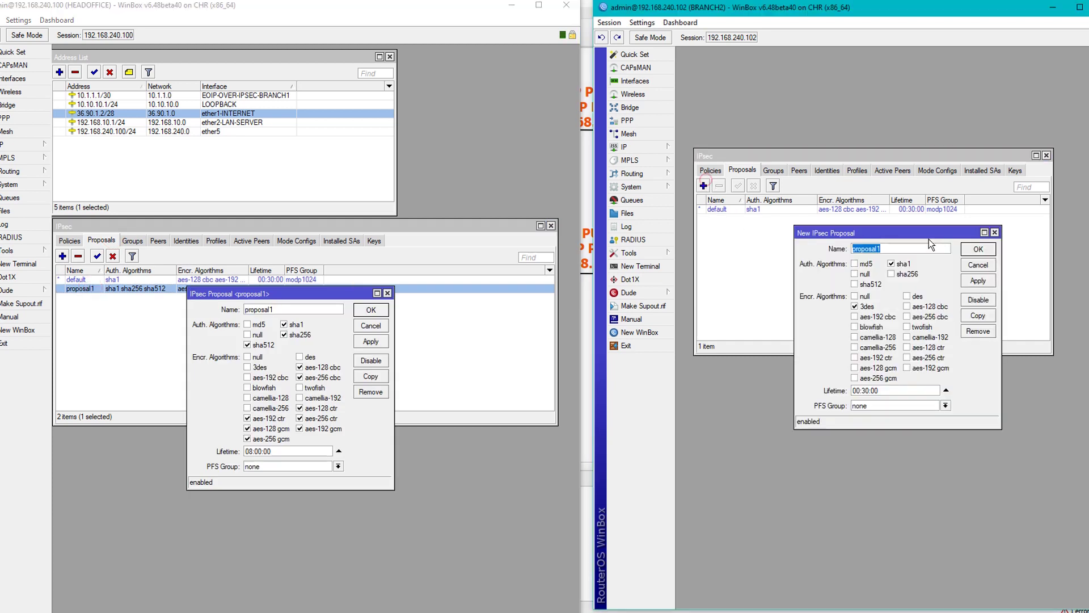
click(904, 274)
click(870, 284)
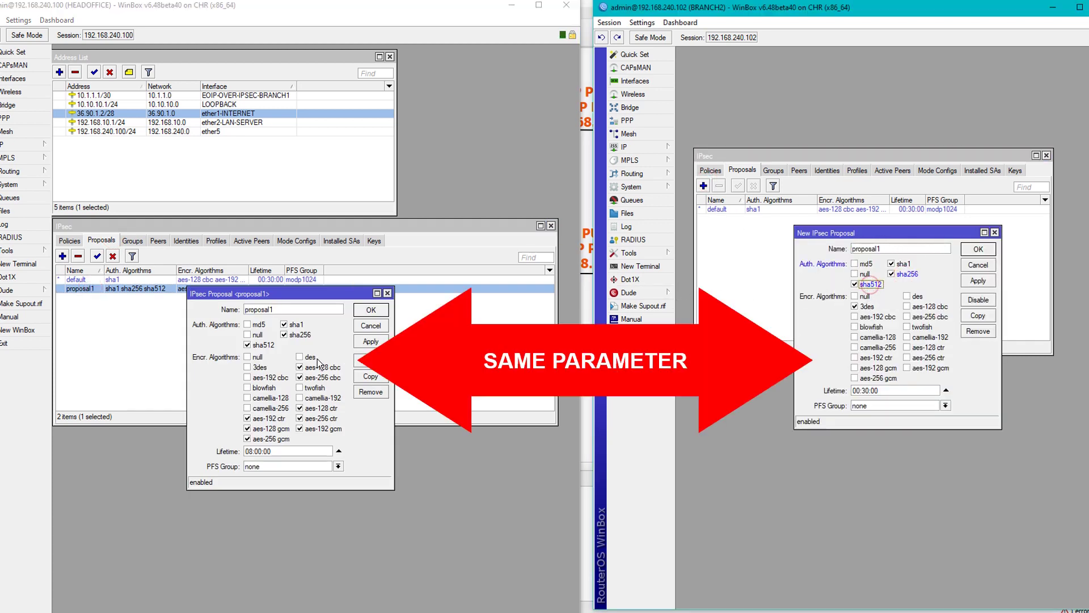
Turn off 3des and enable the aes-128/192/256 cbc, ctr and gcm ciphers.
click(924, 307)
click(927, 316)
click(871, 308)
click(929, 347)
click(933, 358)
click(930, 367)
click(878, 378)
click(878, 368)
click(874, 358)
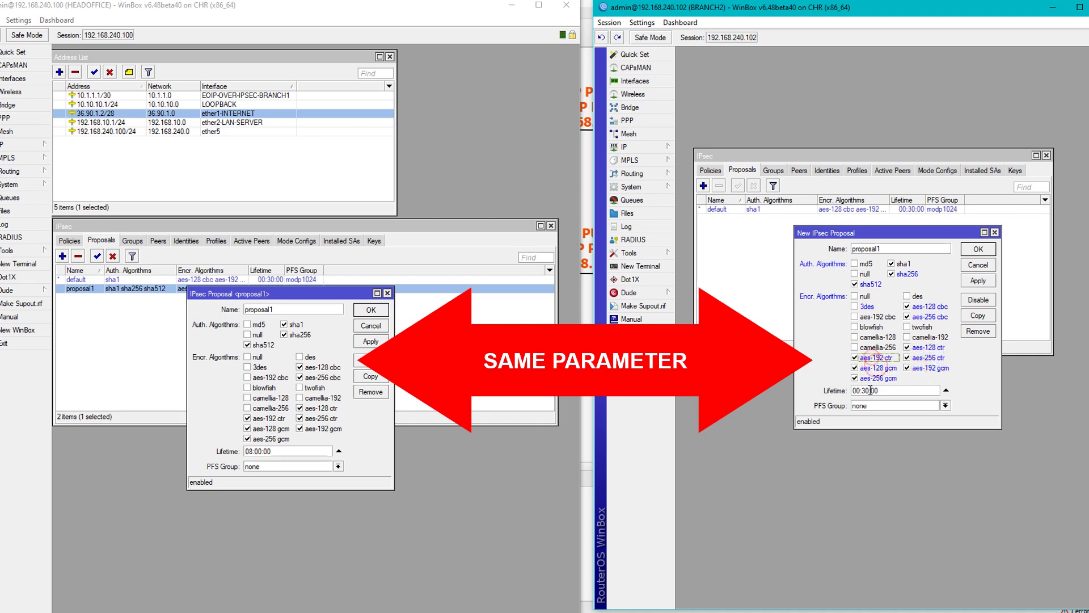
Set the proposal lifetime to 08:00:00 with PFS none and save proposal1.
click(869, 390)
click(976, 281)
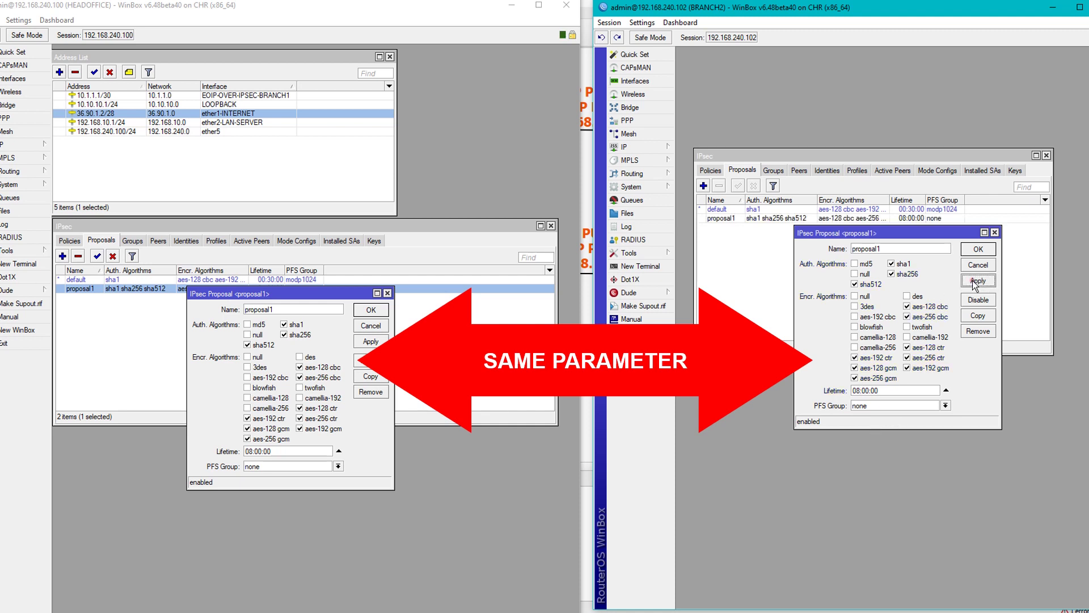
click(977, 250)
click(856, 297)
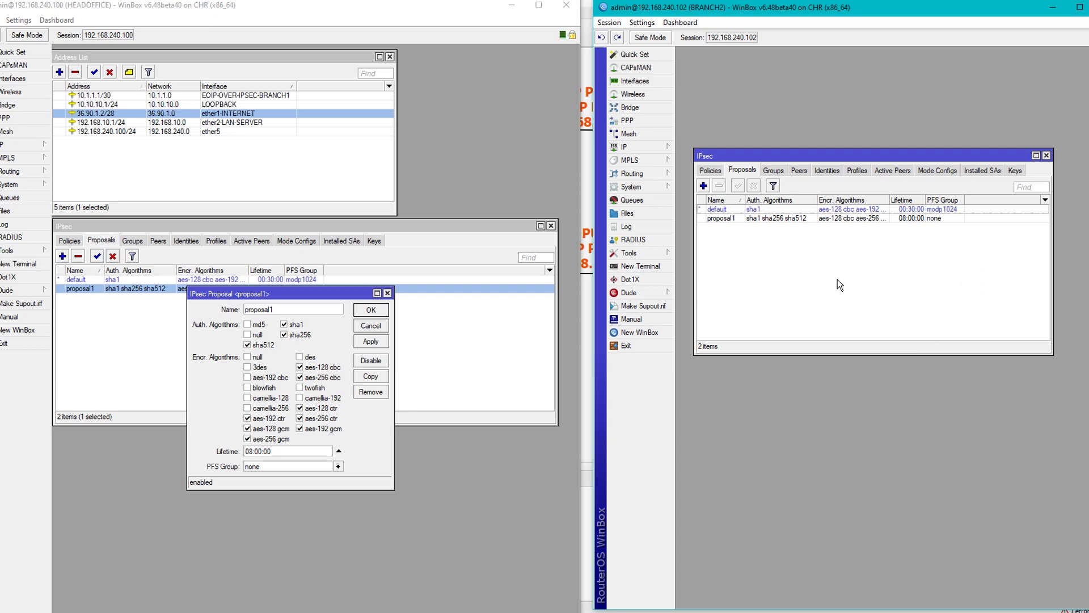
click(806, 169)
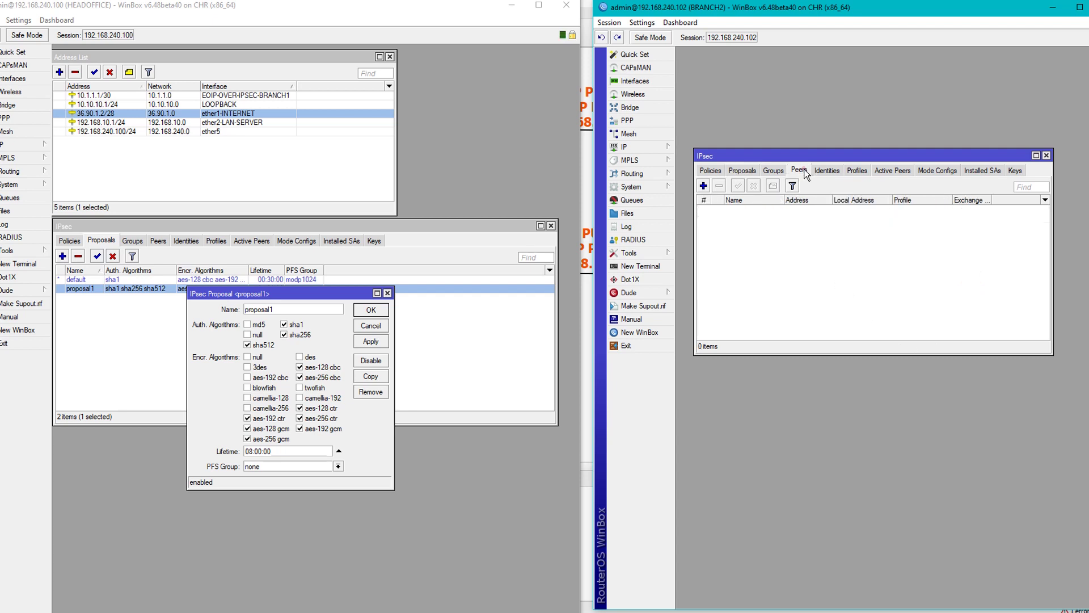
Start a new BRANCH2 peer using profile1 and main exchange mode.
click(387, 294)
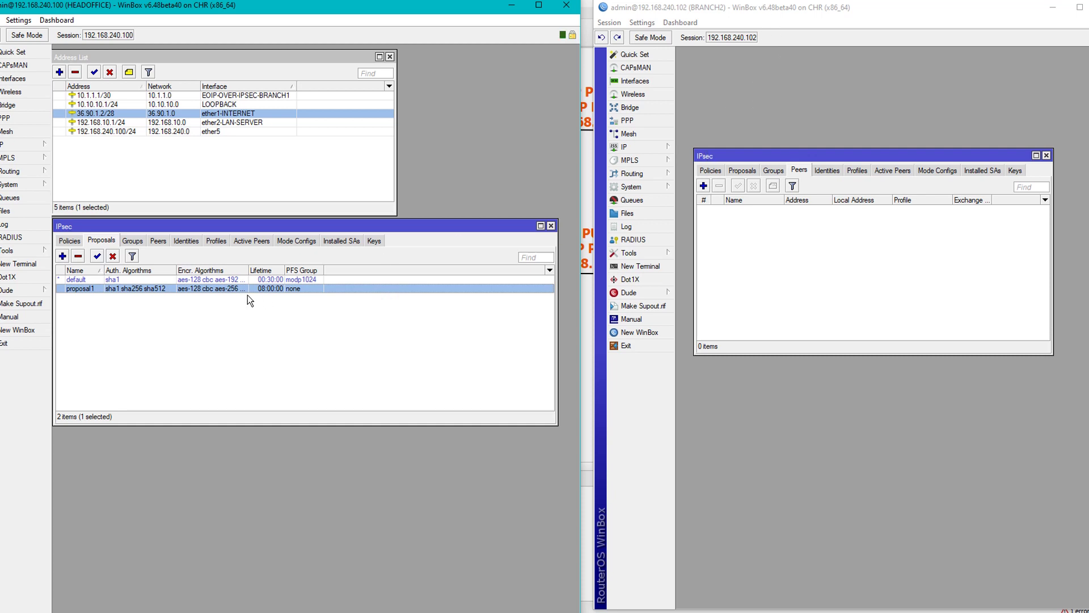
click(157, 240)
click(703, 186)
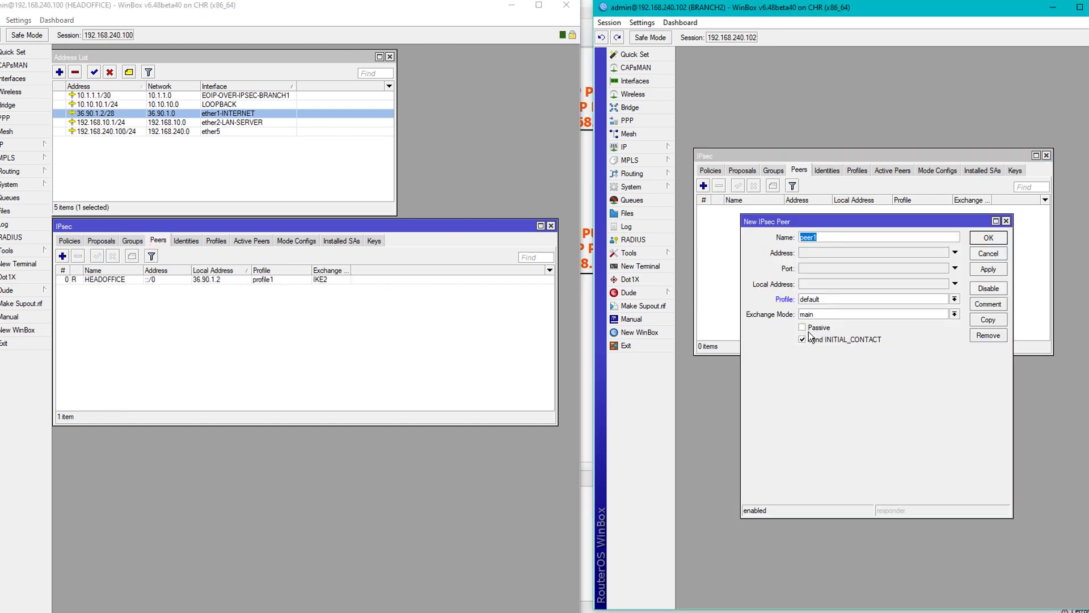
click(829, 315)
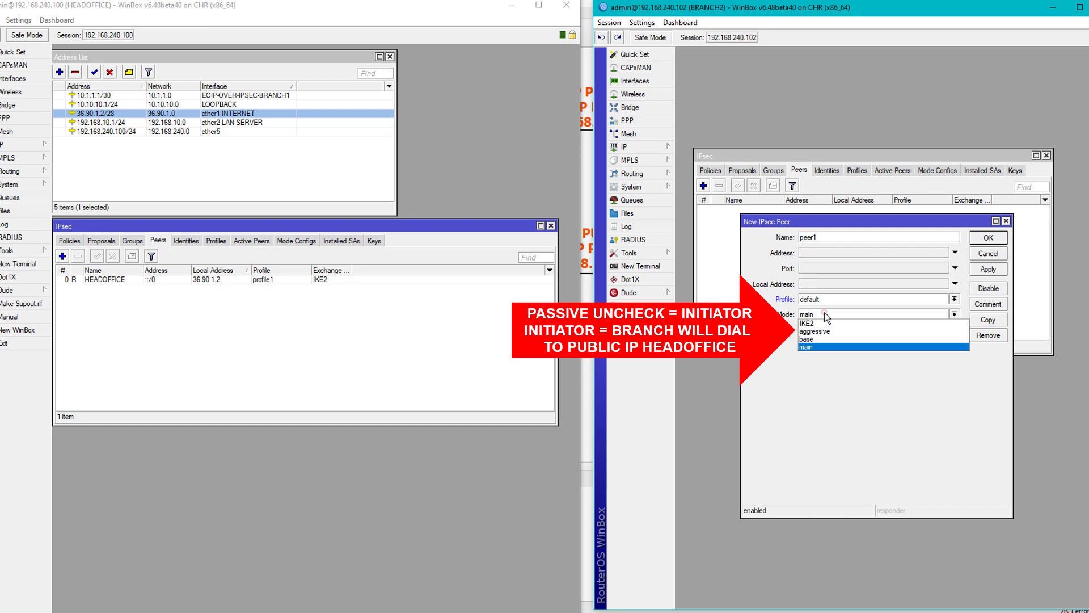
click(822, 319)
double_click(276, 279)
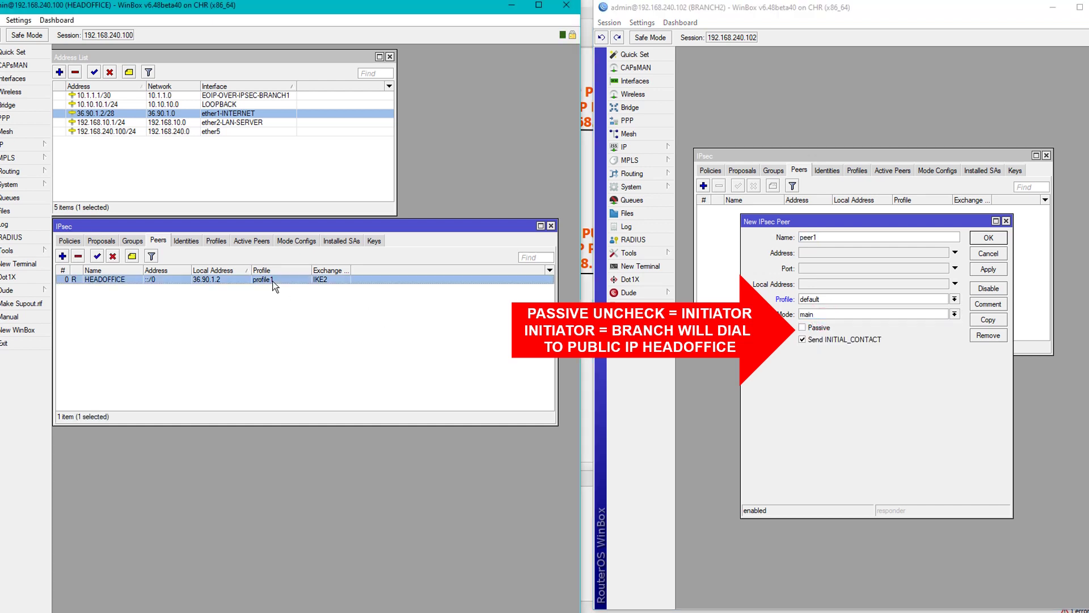
click(826, 299)
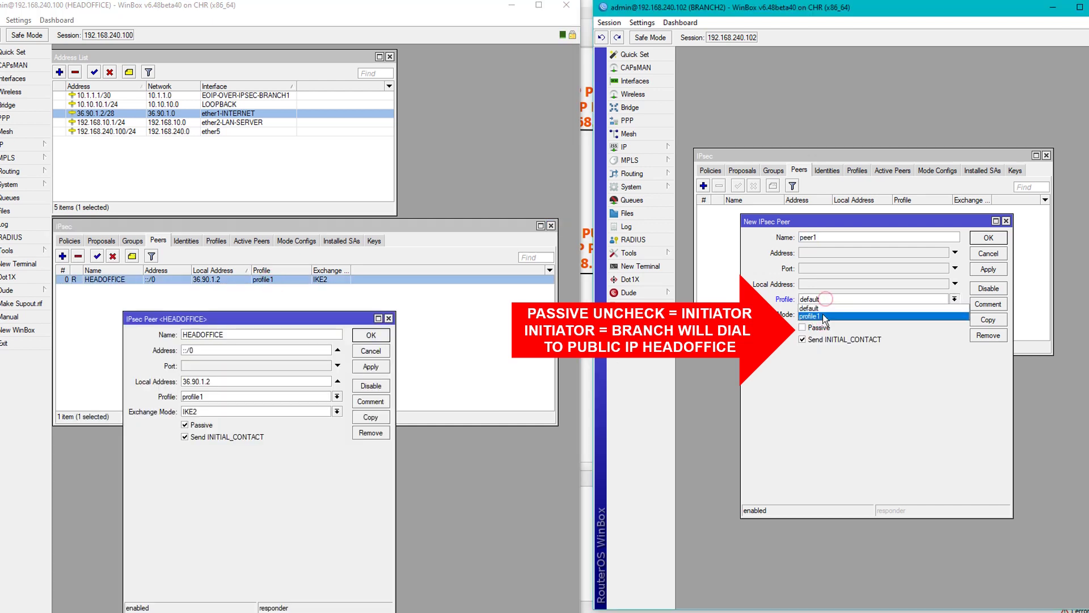
click(823, 316)
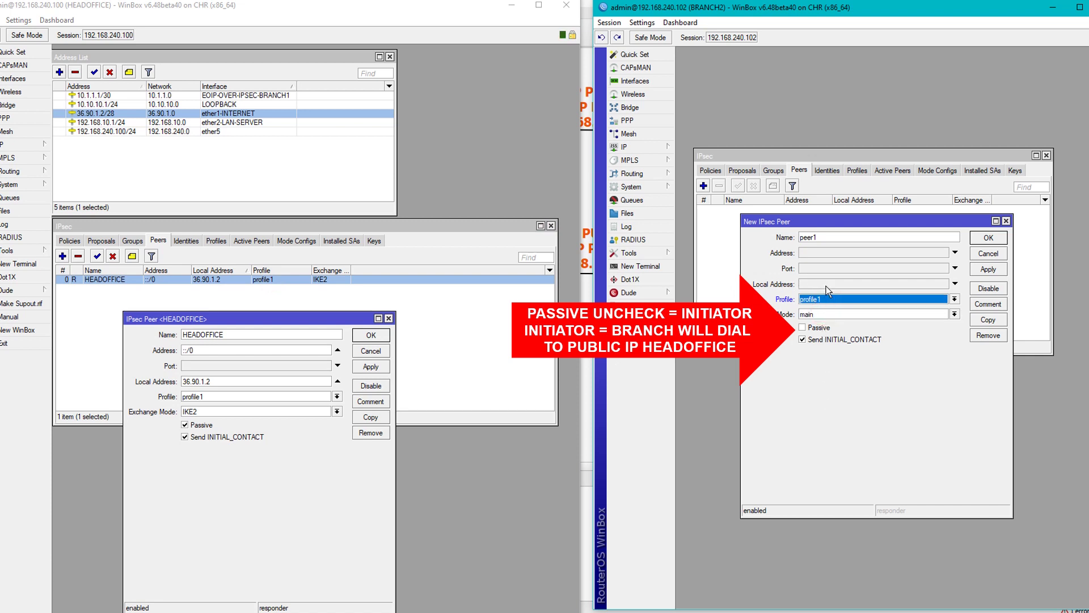
Copy 36.90.1.2 from HEADOFFICE into the peer address and save peer1.
click(812, 255)
drag(221, 381, 175, 380)
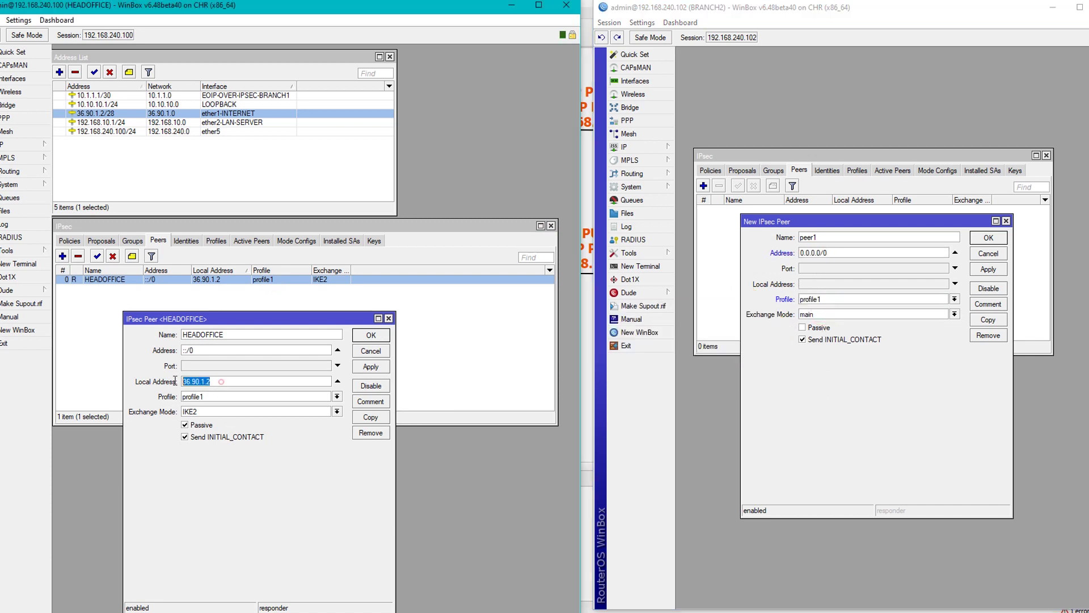
right_click(207, 381)
click(215, 404)
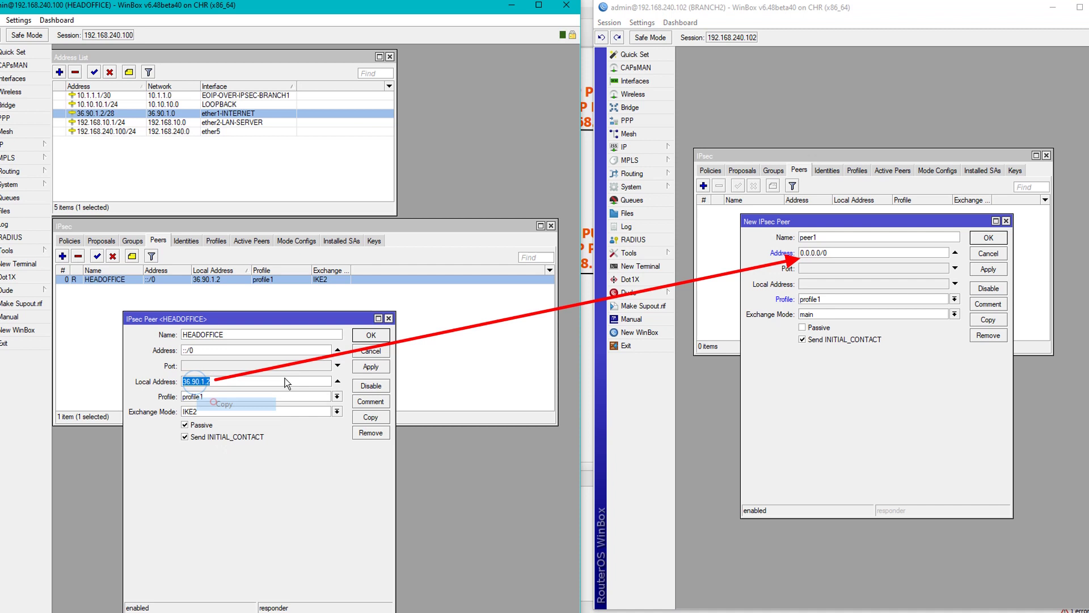
click(848, 253)
key(ctrl+v)
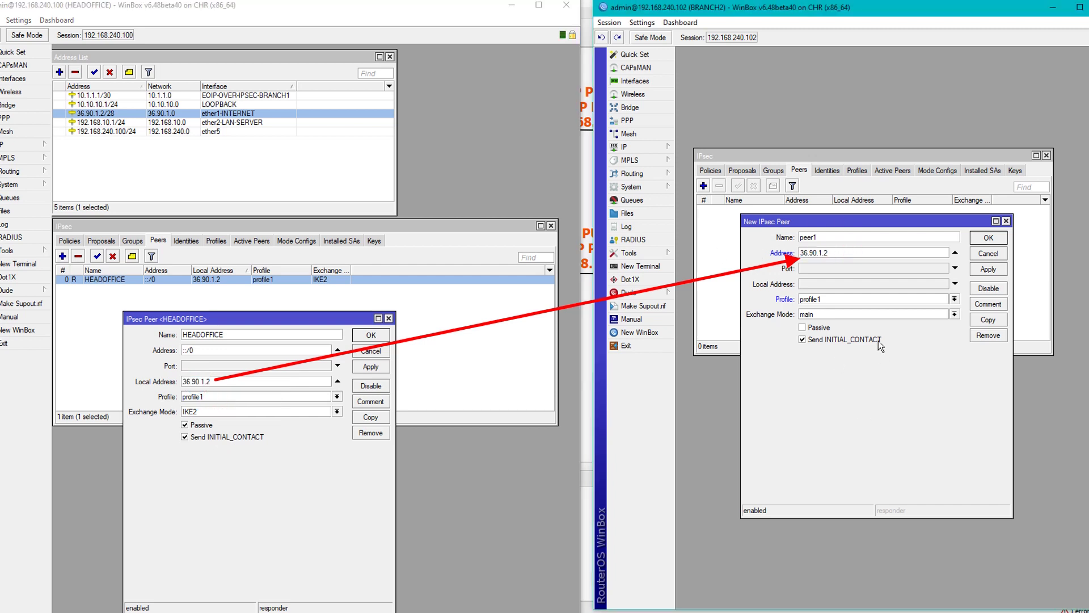
click(995, 243)
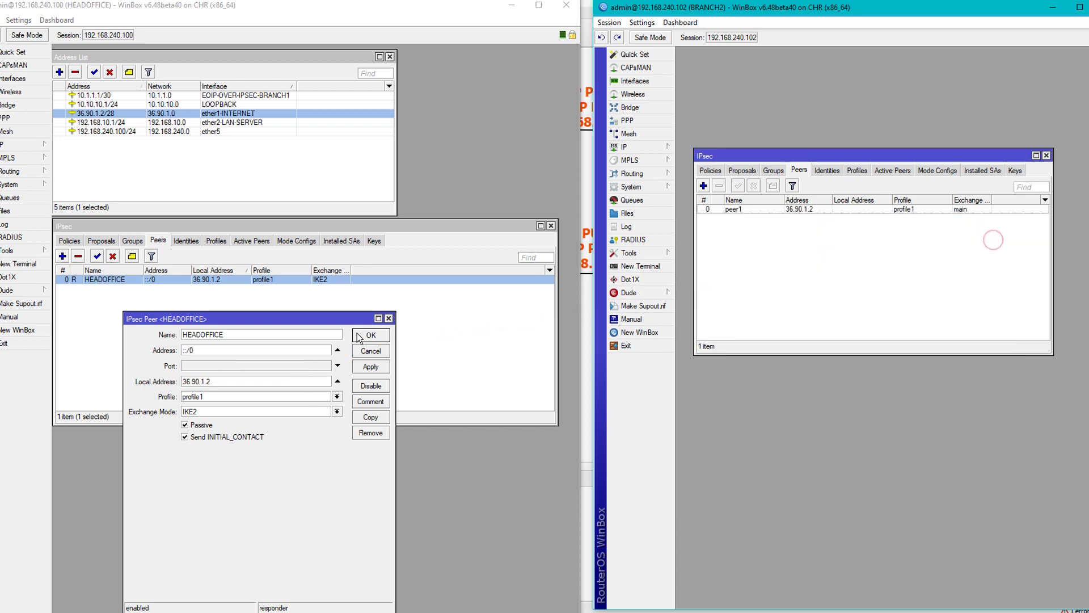
click(389, 319)
Open new identity forms on both routers, then discard BRANCH2's unfinished one.
click(186, 240)
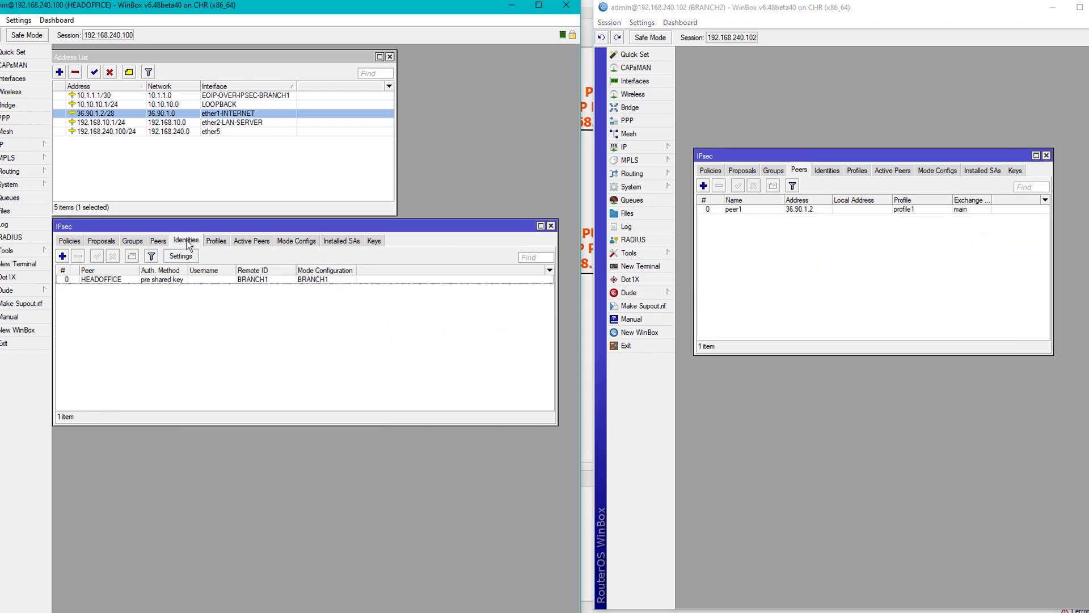
click(827, 170)
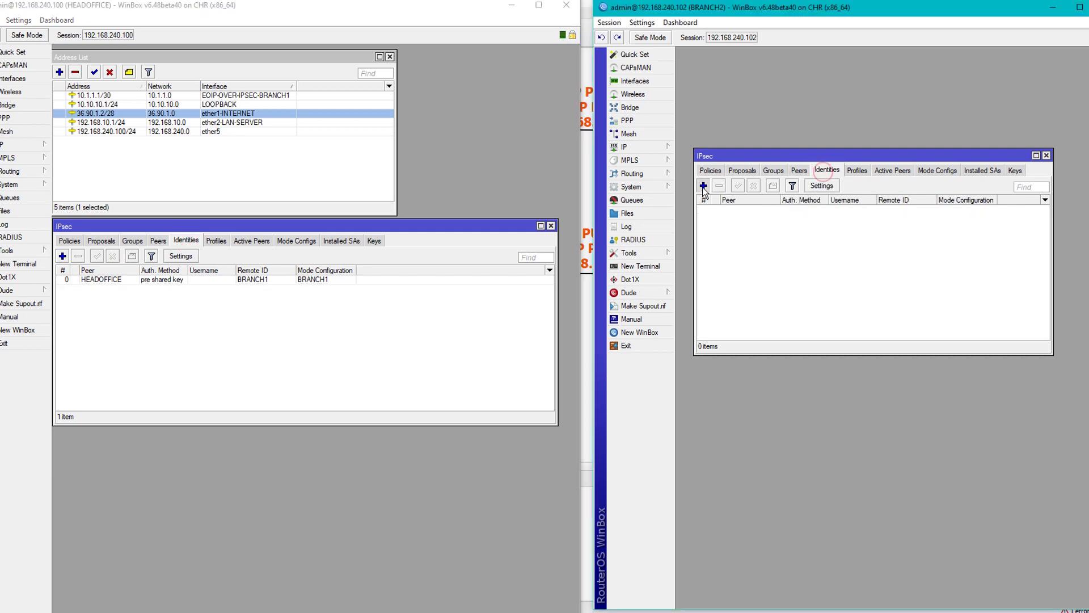
click(703, 185)
drag(817, 185, 784, 245)
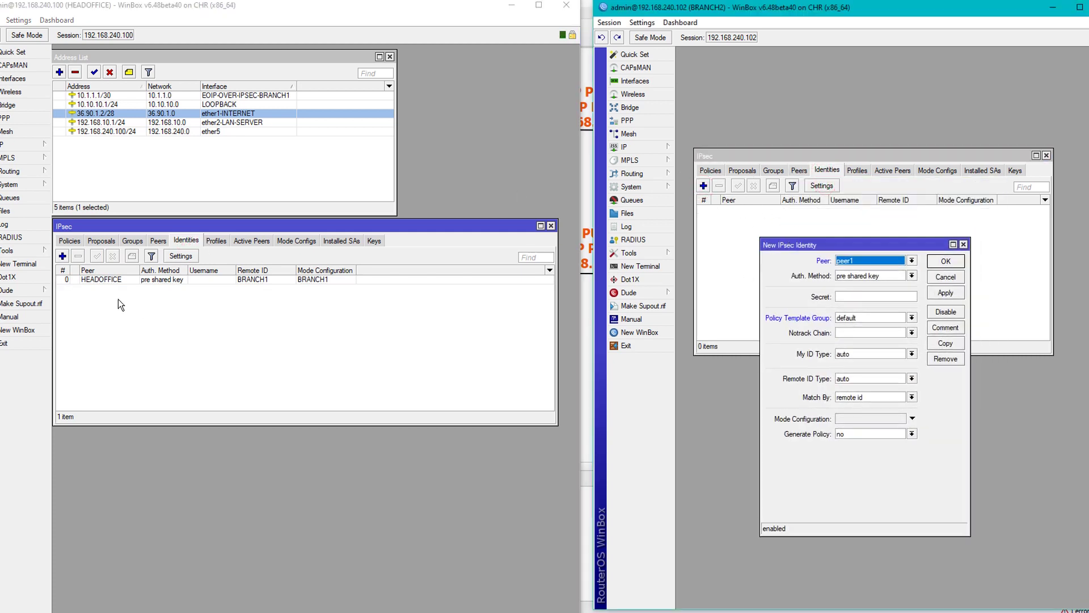
click(64, 257)
click(63, 257)
drag(270, 299, 299, 299)
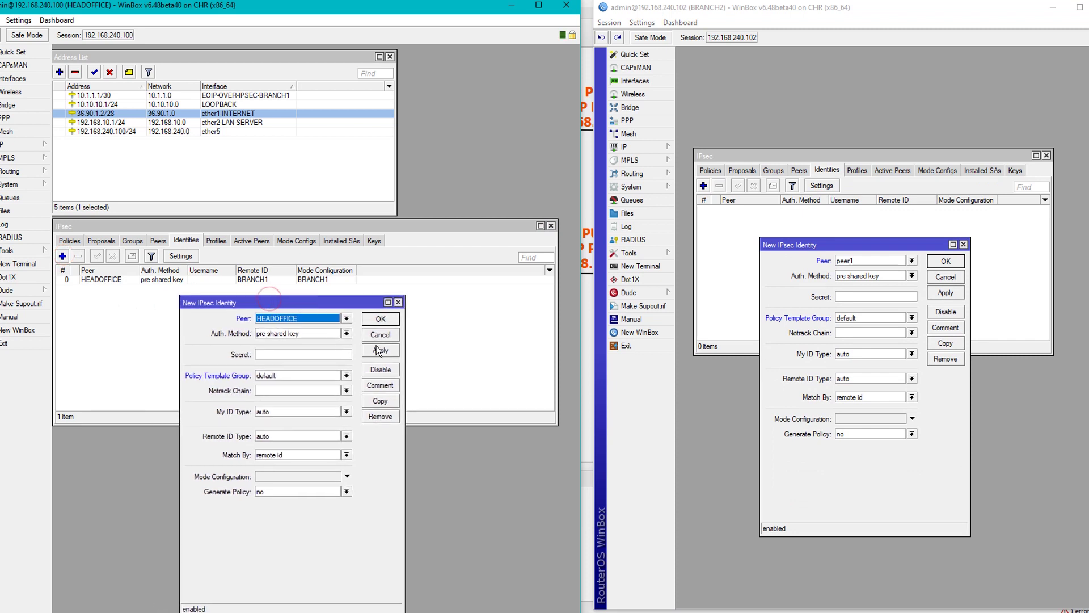
click(872, 262)
click(963, 244)
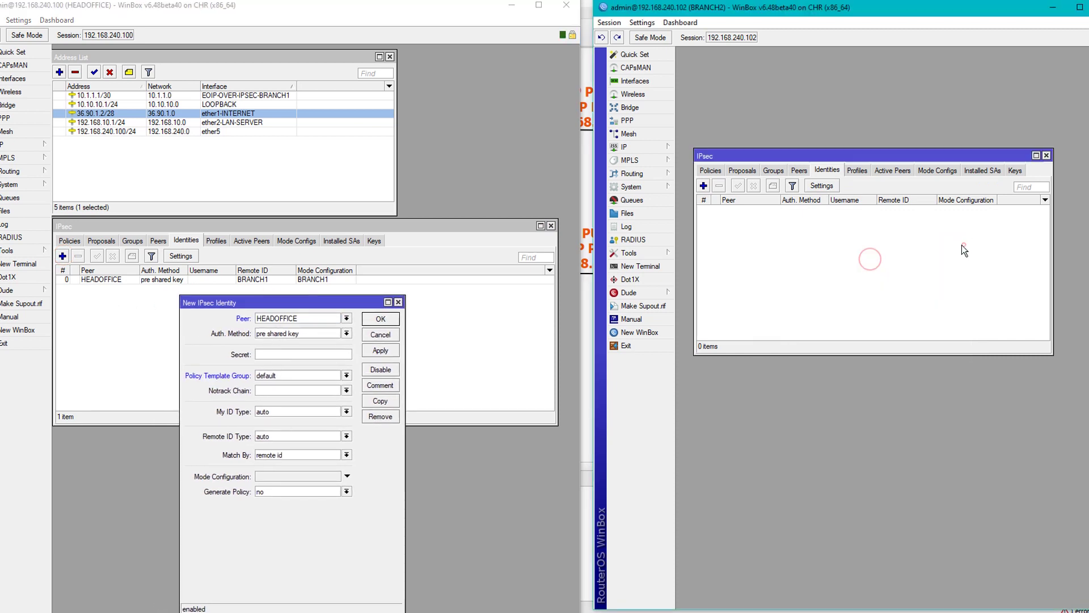
Rename BRANCH2's peer1 to HEADOFFICE and start a new identity for it.
click(800, 170)
double_click(806, 209)
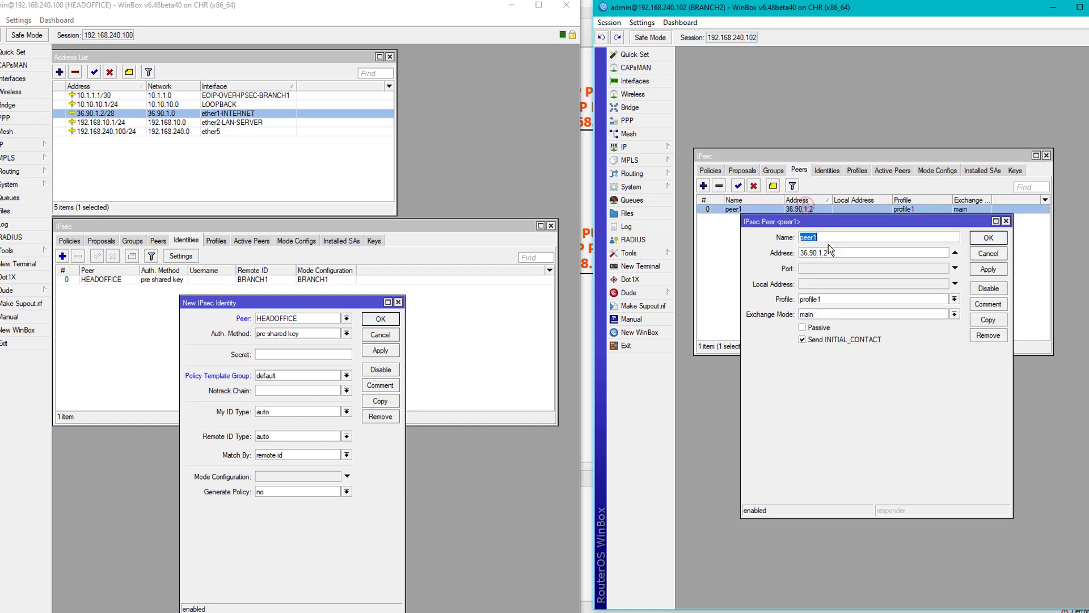
text(he)
key(BackSpace)
text(HEADOFFICE)
key(Return)
click(827, 170)
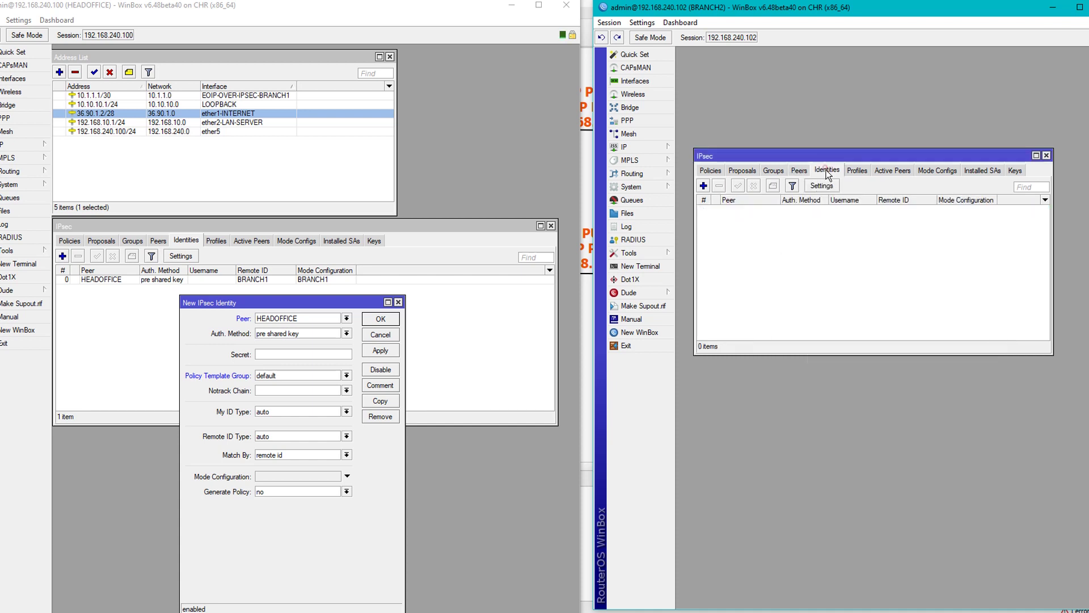
click(703, 185)
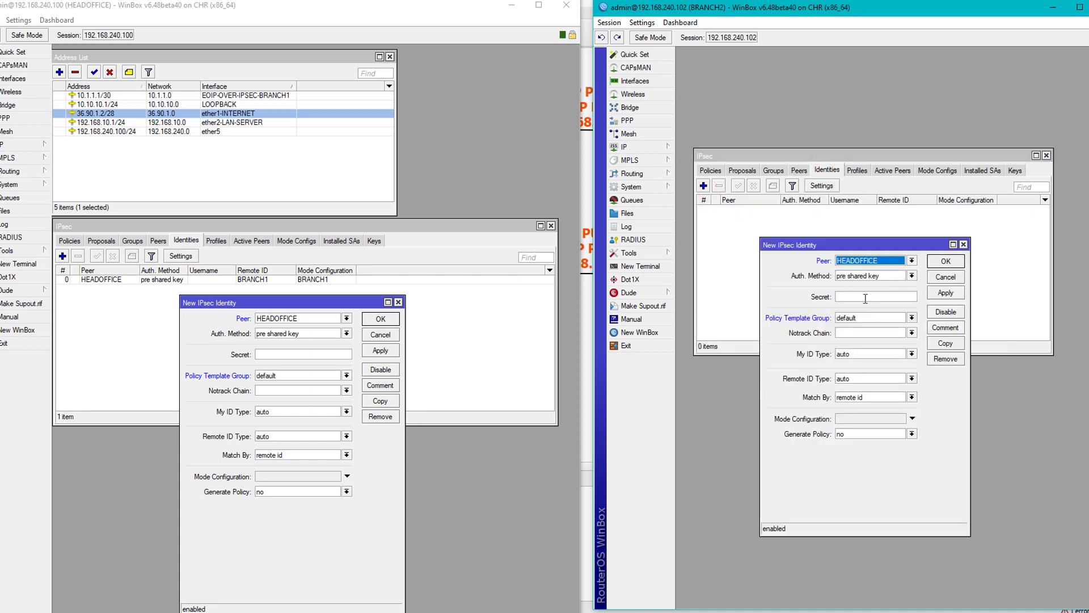
Enter the same pre-shared secret on both identity forms and choose policy template group IPSEC-VPN.
click(313, 353)
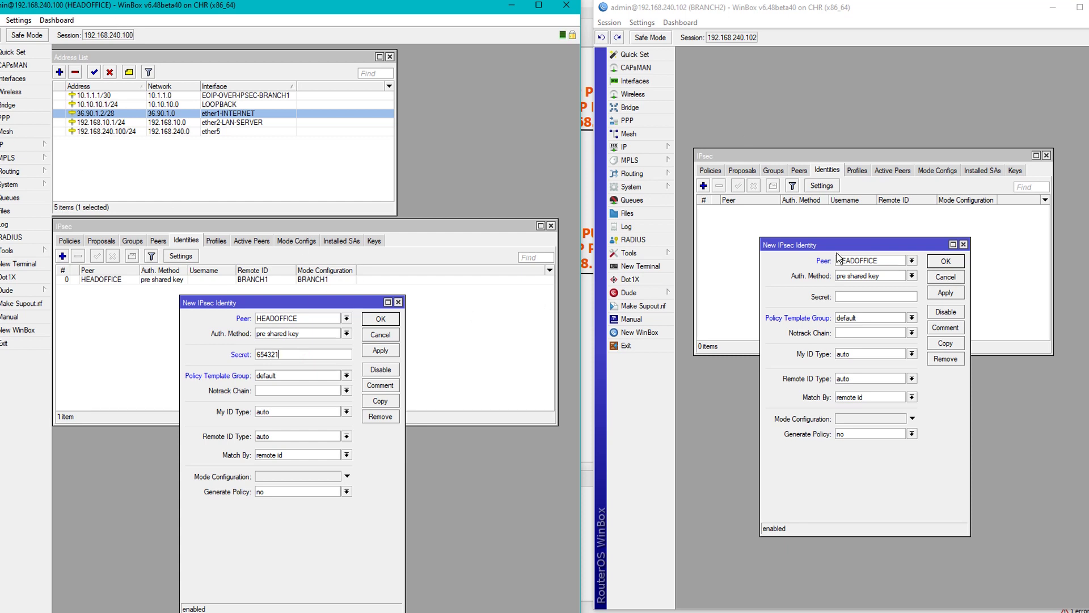
click(873, 295)
text(654321)
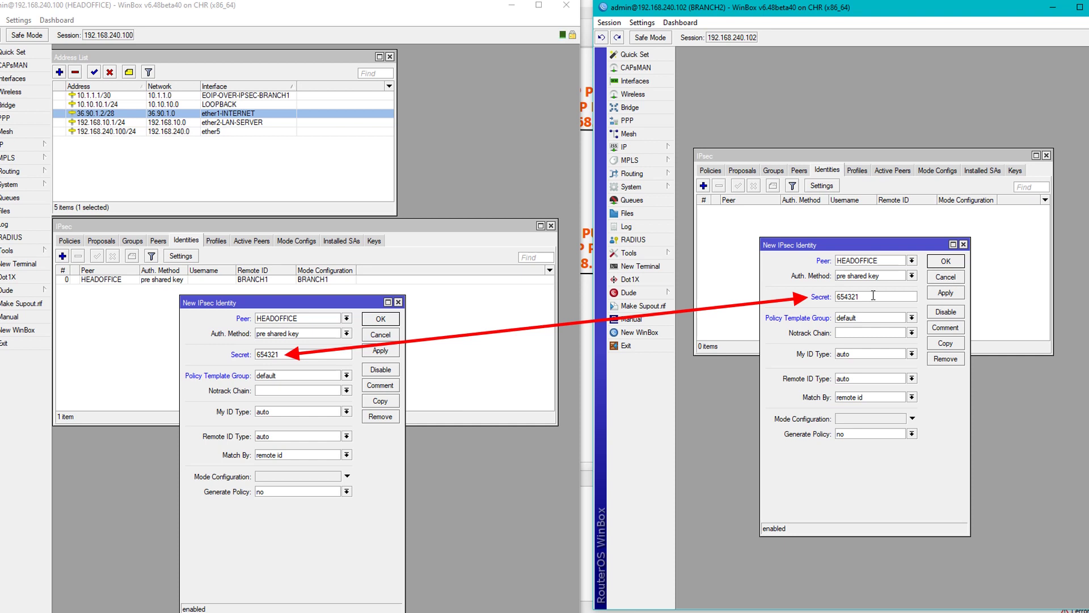
click(315, 378)
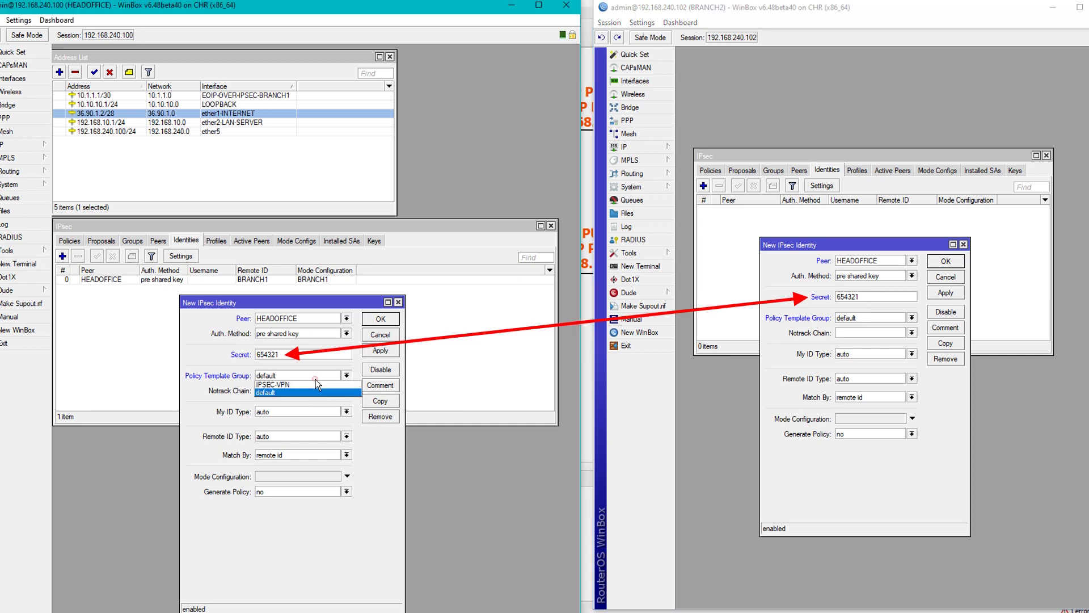
click(296, 383)
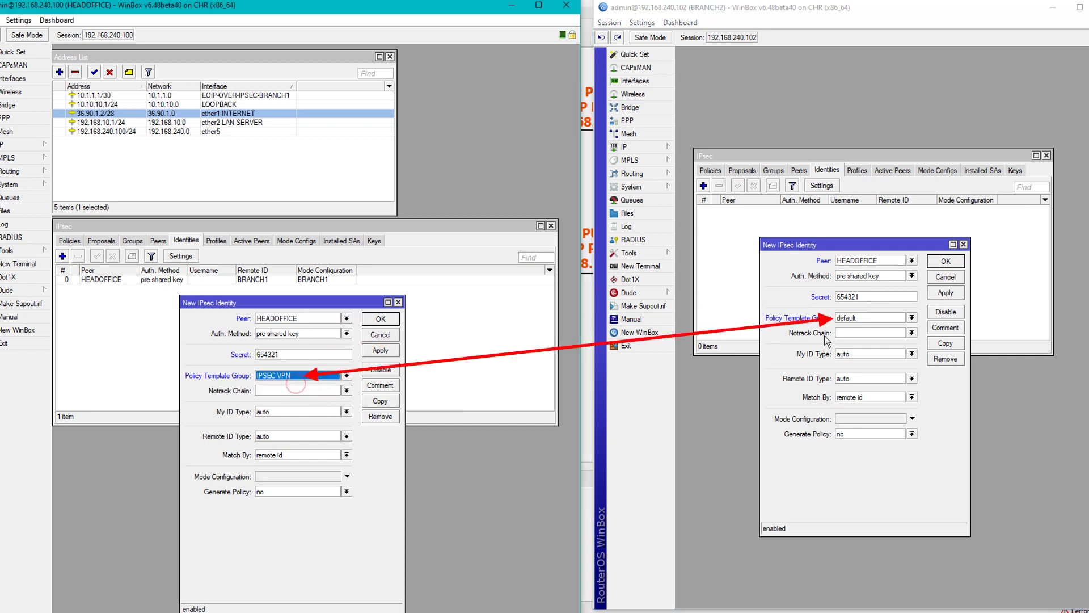
click(881, 324)
click(871, 327)
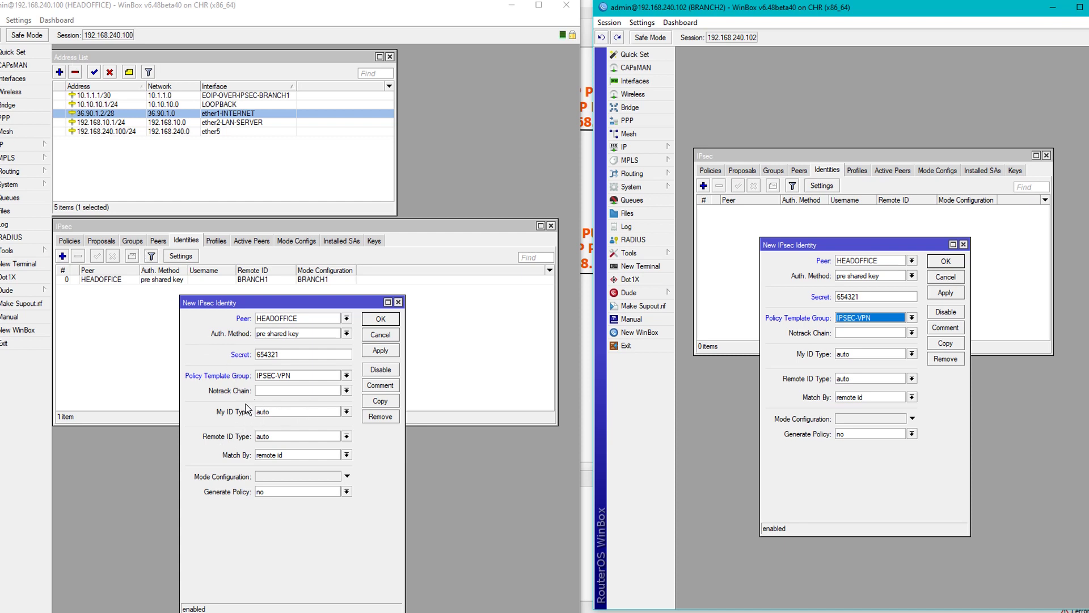
Set BRANCH2's My ID to key id BRANCH2 and copy it.
click(882, 353)
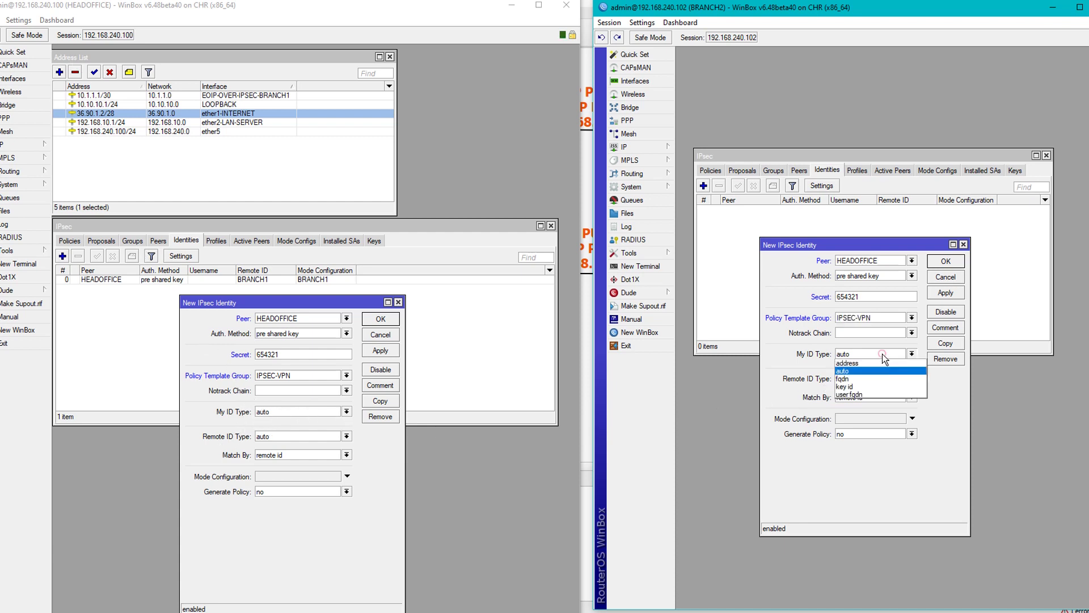
click(845, 387)
click(852, 367)
text(BRANCH2)
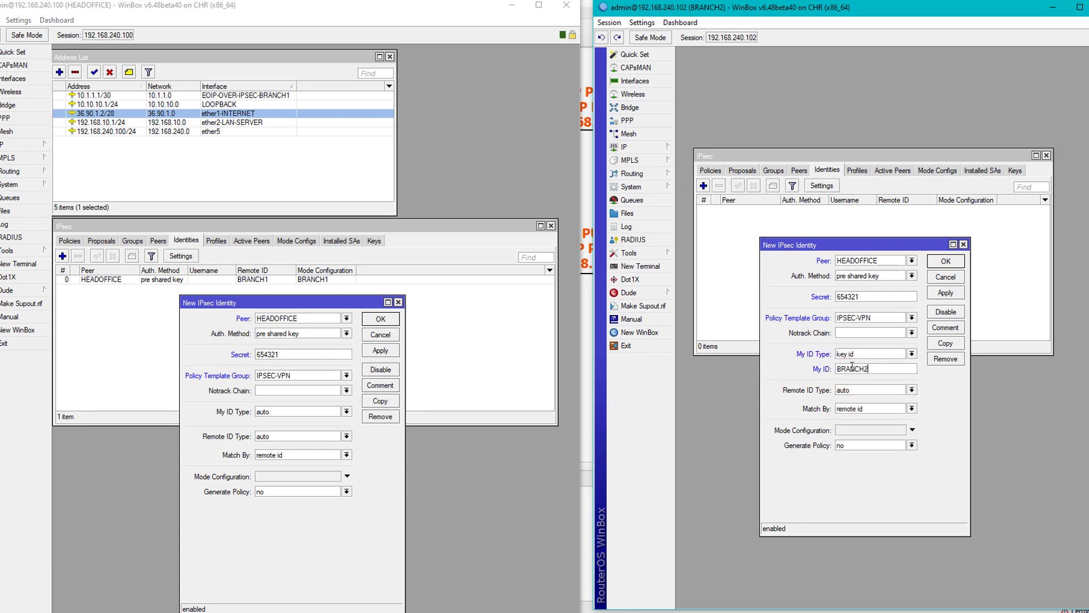
drag(882, 371, 837, 369)
right_click(854, 369)
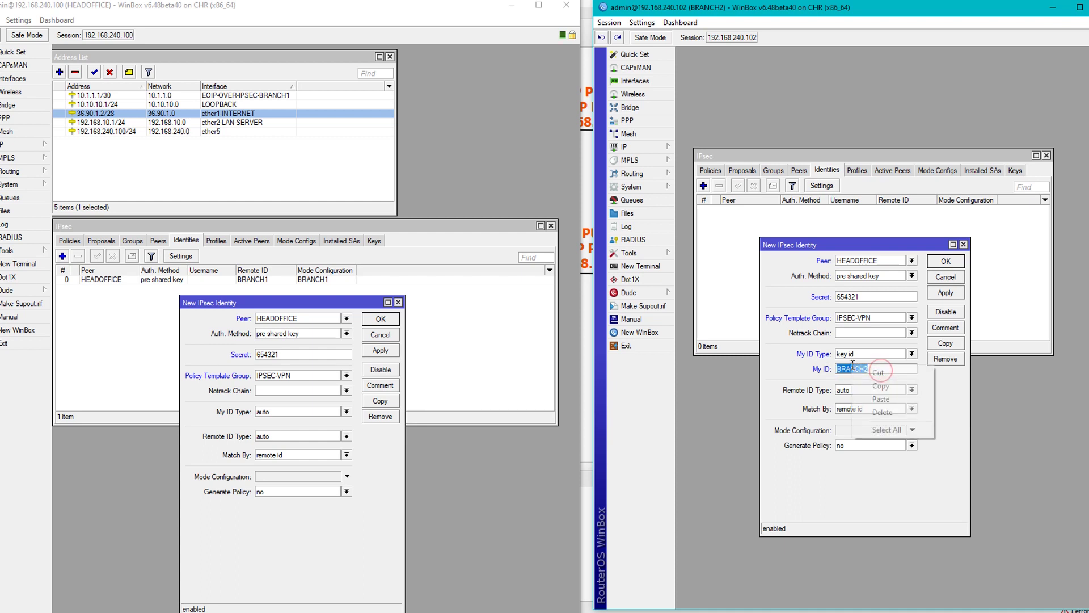
click(872, 383)
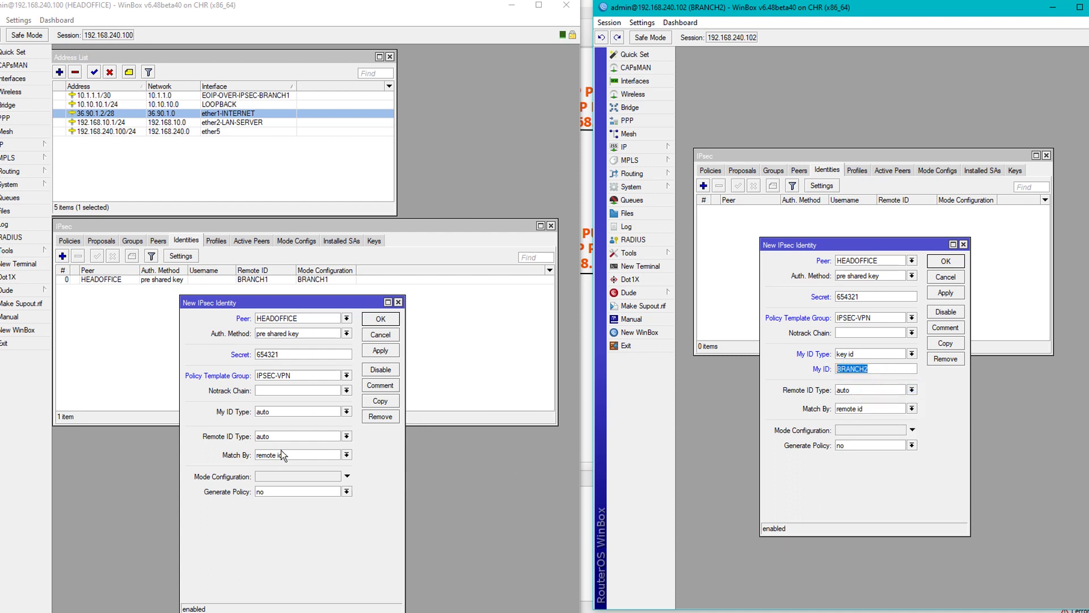
On HEADOFFICE, expect remote key id BRANCH2, assign mode config BRANCH2, and generate port strict policies.
click(296, 436)
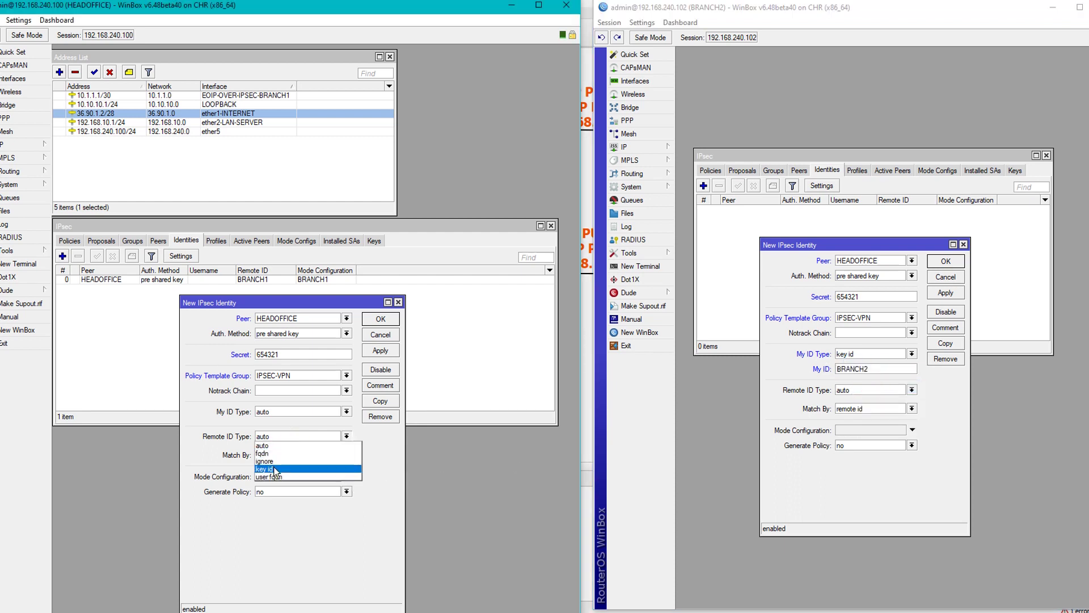
click(265, 469)
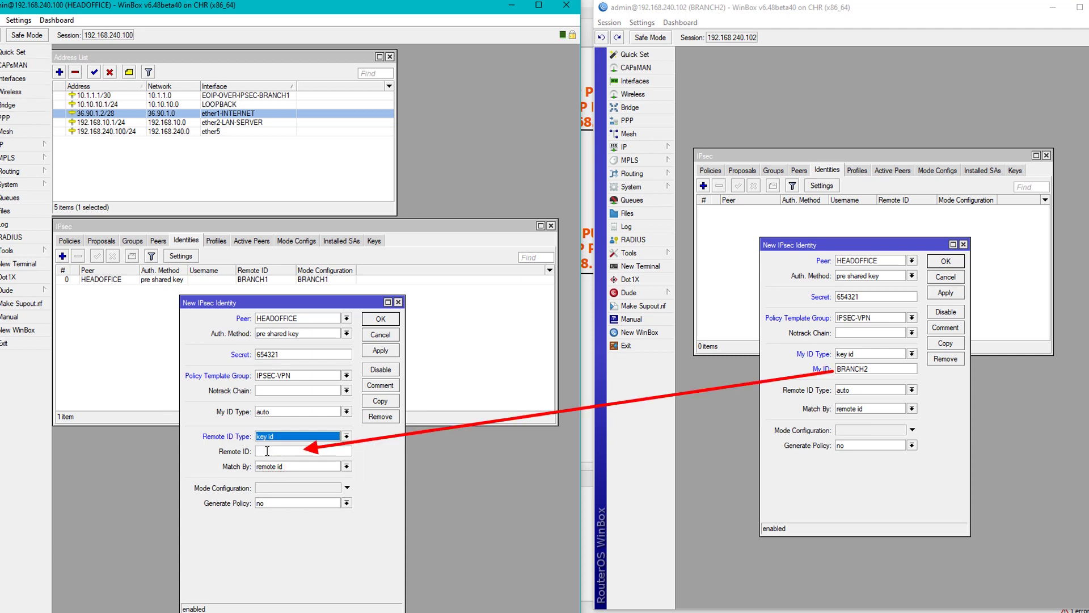
click(267, 450)
key(ctrl+v)
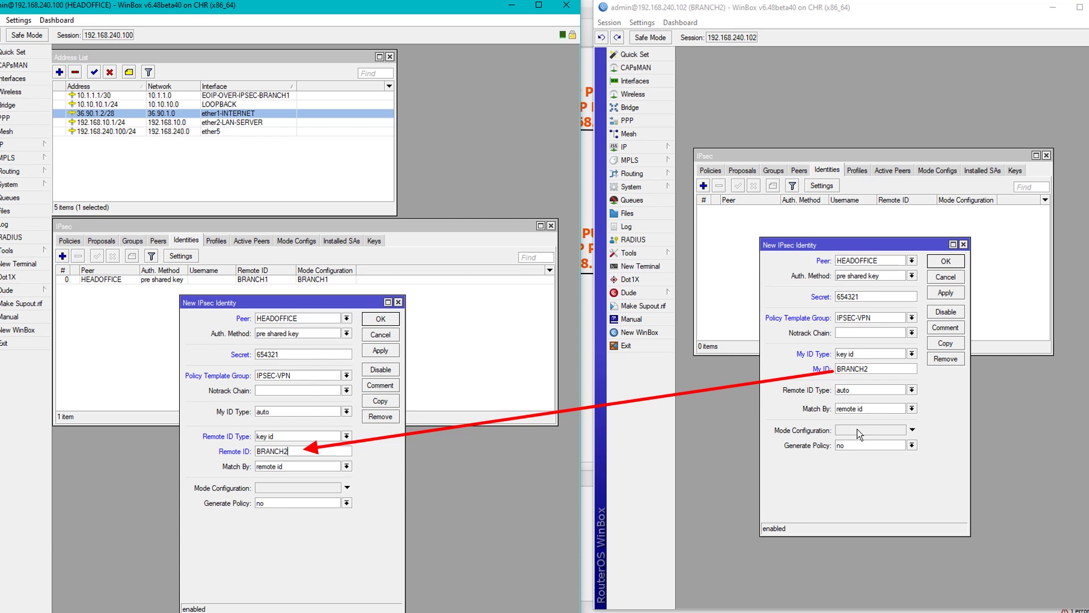
click(290, 488)
click(284, 488)
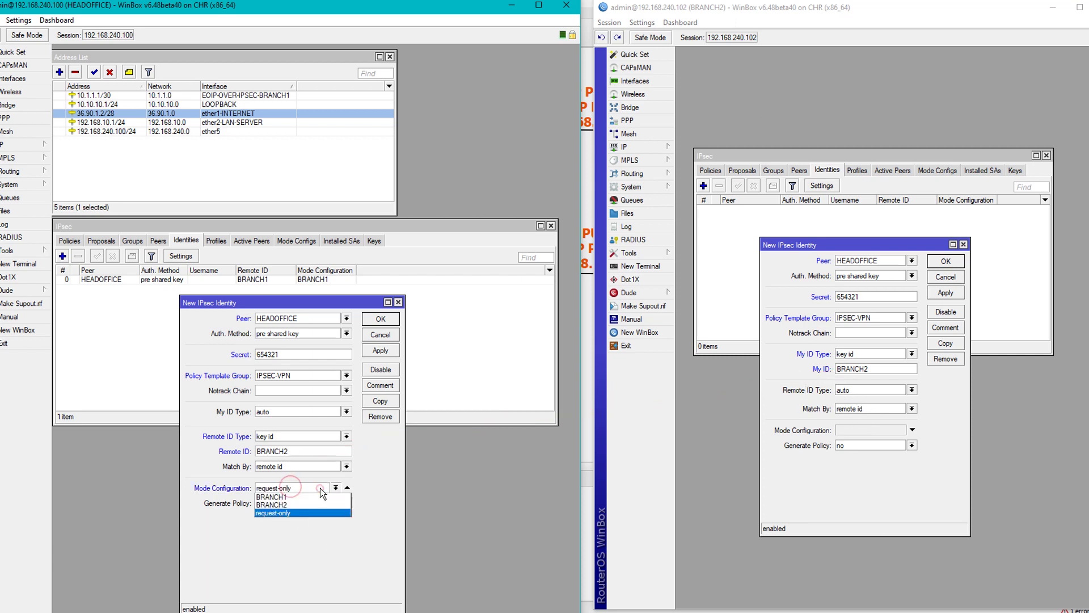
click(282, 505)
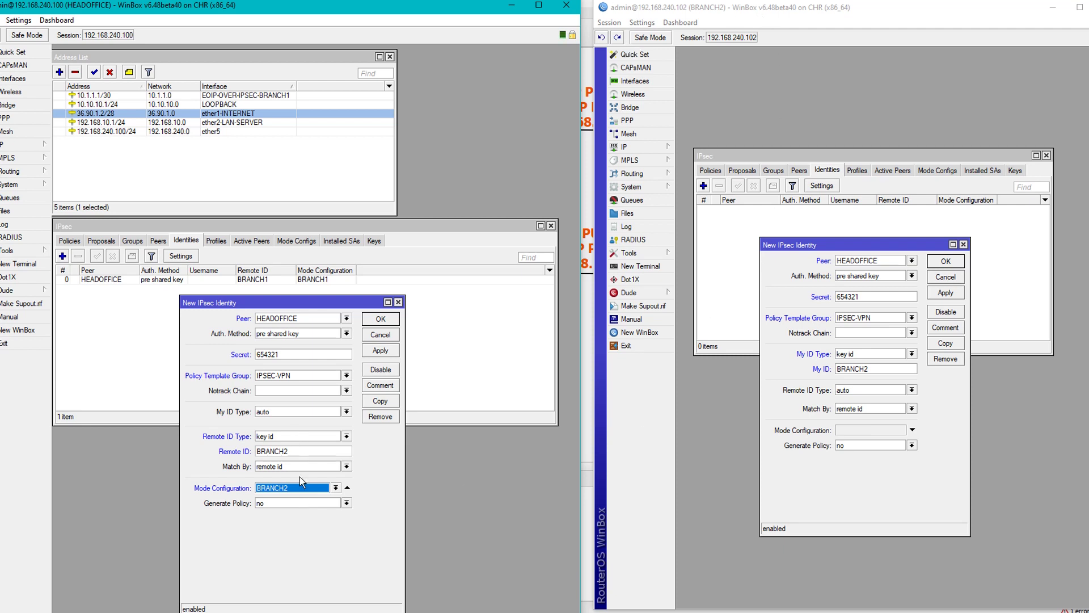
click(298, 502)
click(293, 526)
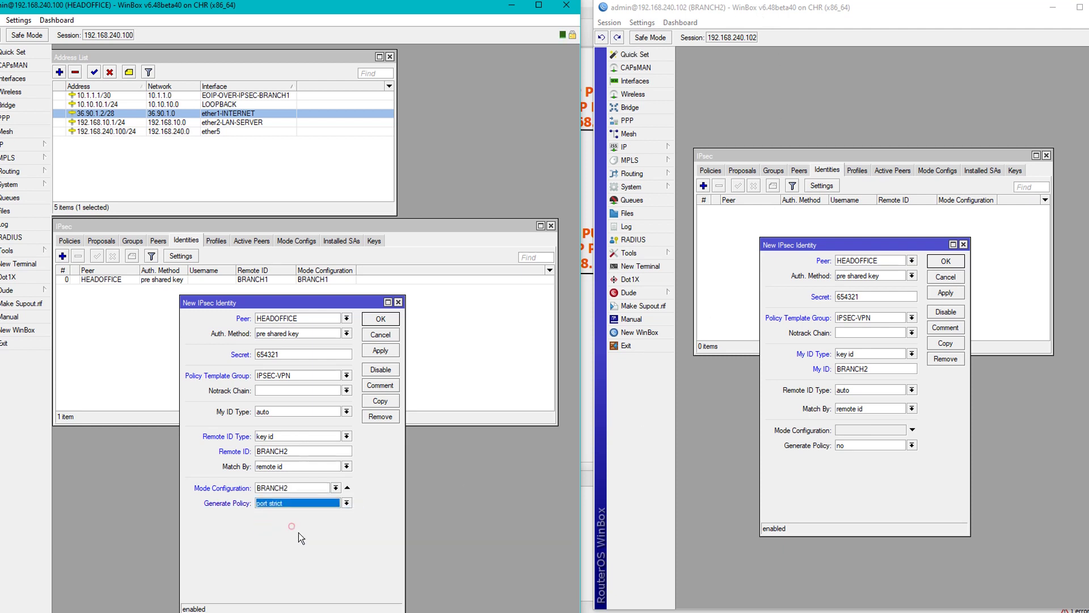
Make BRANCH2 request-only with port strict policies, and apply HEADOFFICE's identity.
click(874, 430)
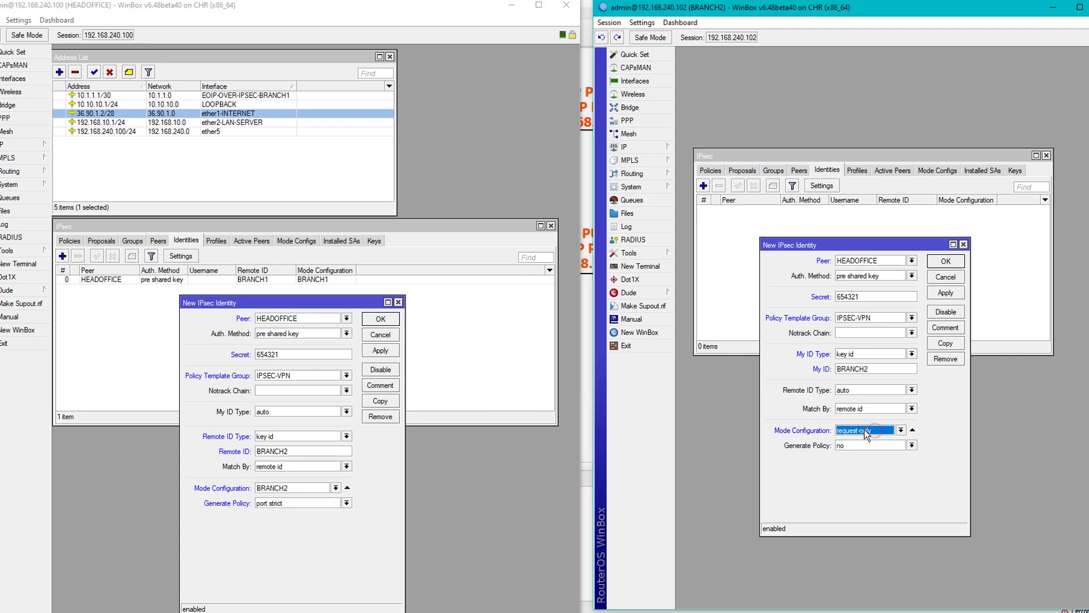
click(863, 444)
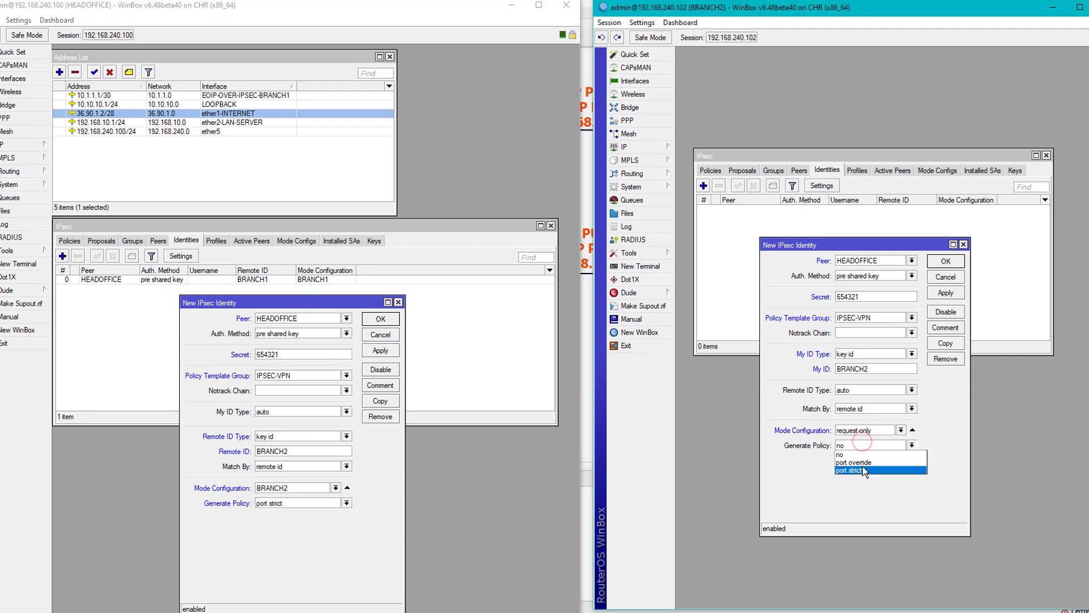
click(862, 466)
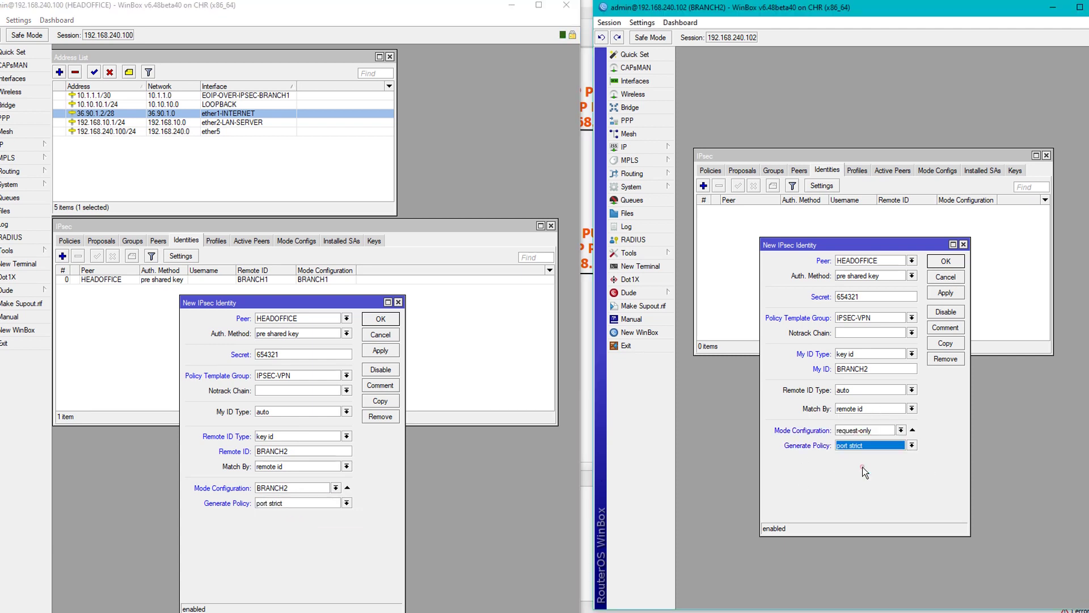
click(380, 350)
Discard BRANCH2's identity rejected for main mode and switch its HEADOFFICE peer to IKE2.
click(952, 293)
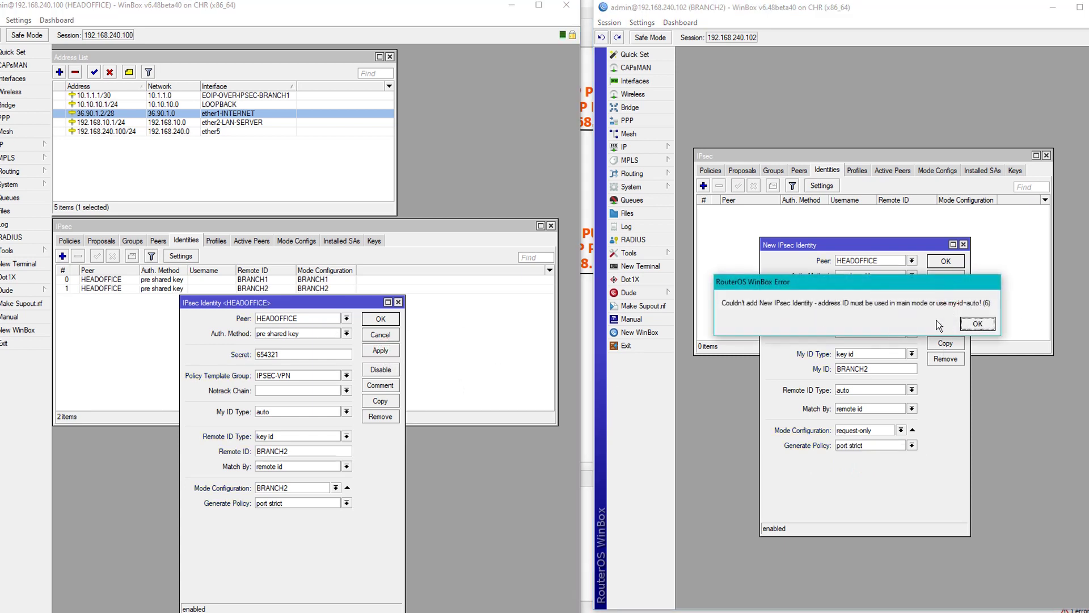
click(976, 323)
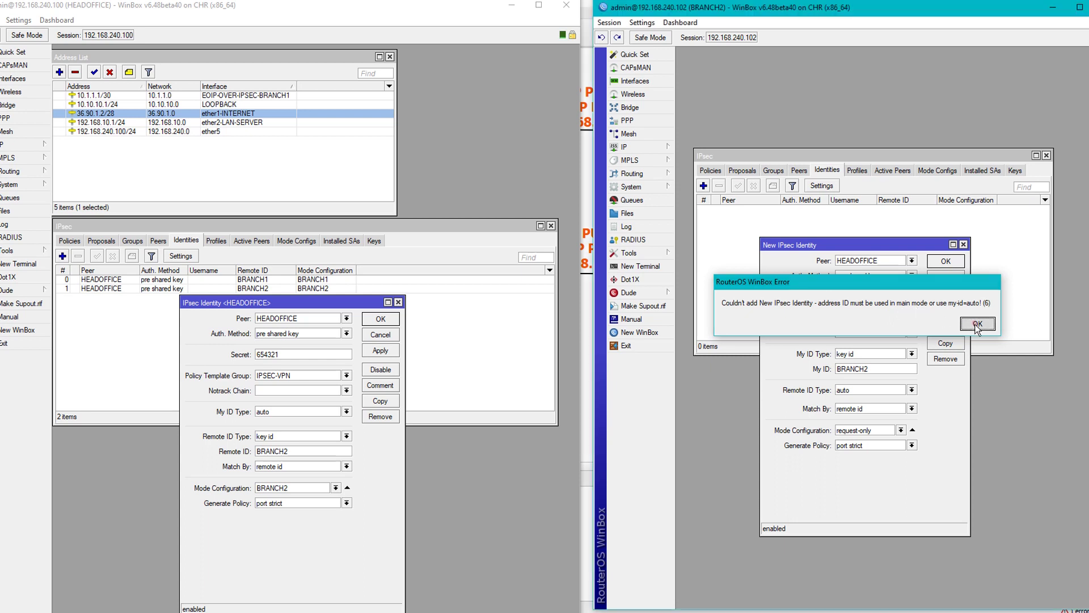
click(963, 245)
click(799, 170)
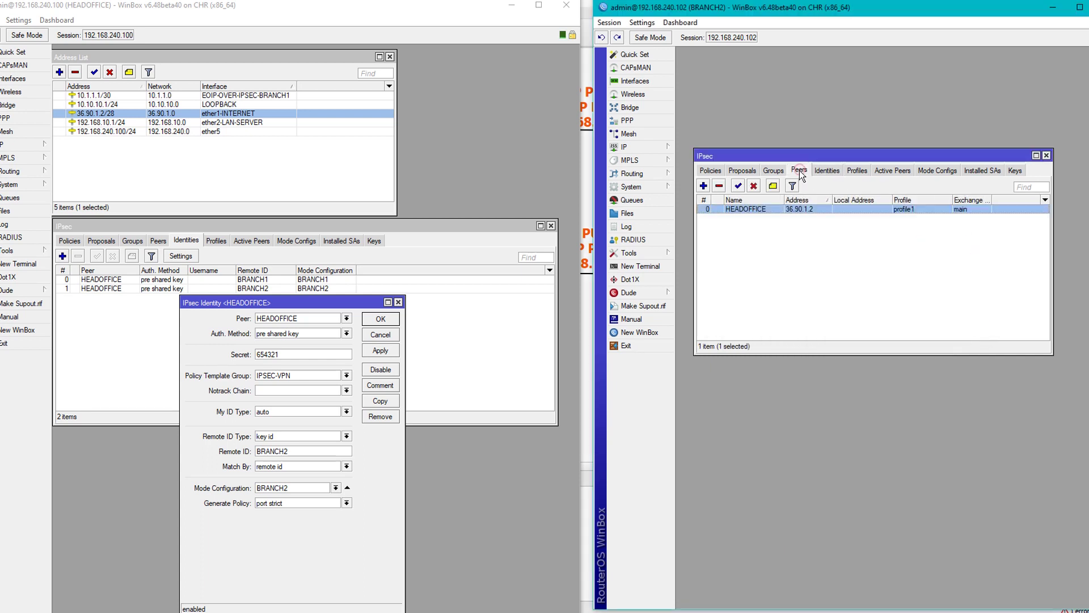
double_click(787, 209)
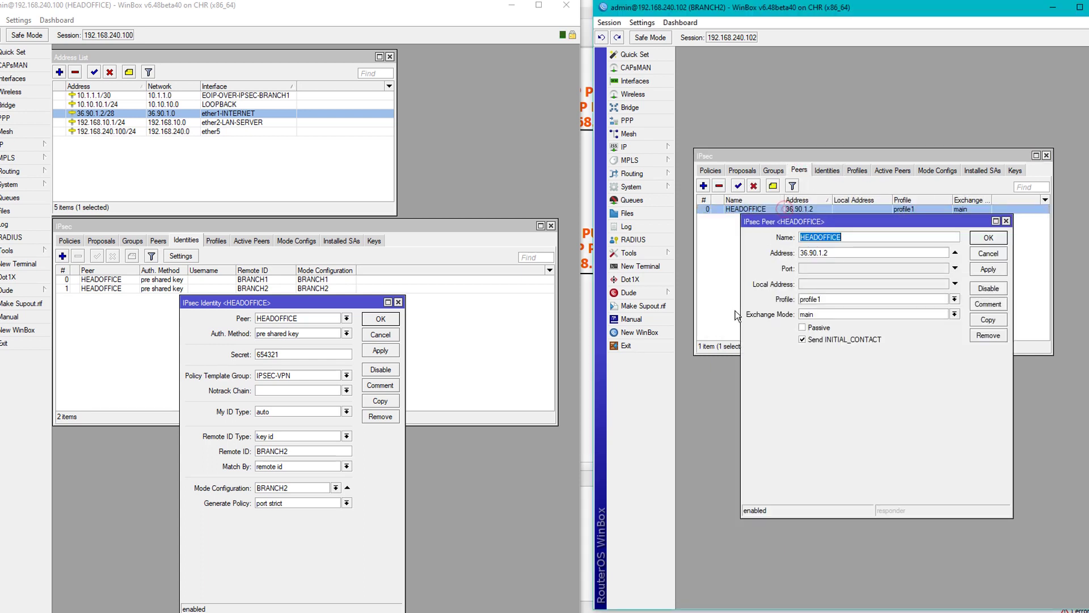
click(838, 316)
click(817, 322)
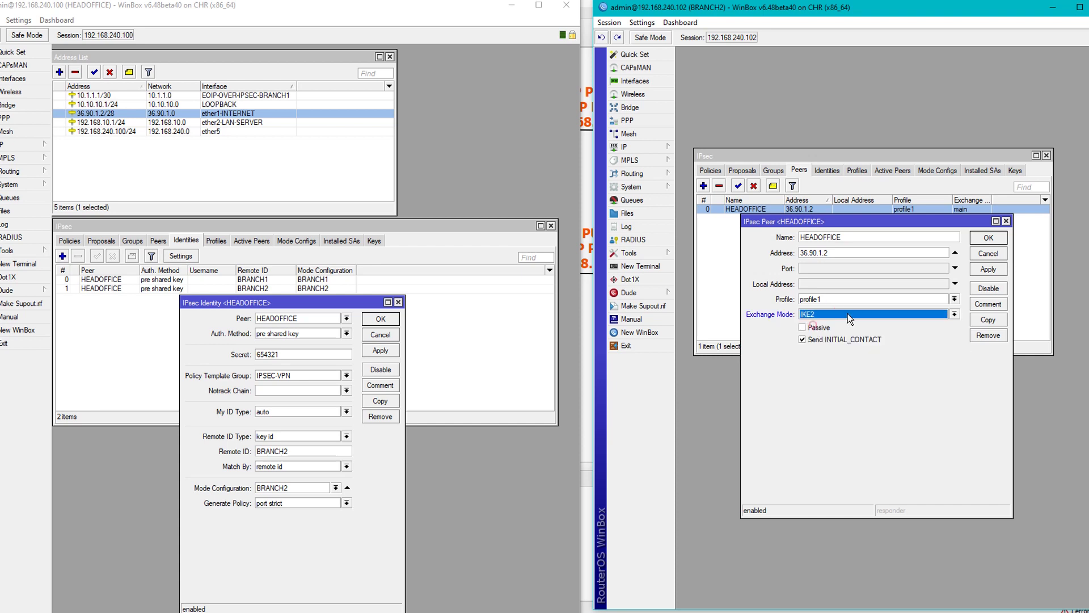
click(992, 270)
Save the peer and start a HEADOFFICE identity with a pre-shared secret and policy template group IPSEC-VPN.
click(989, 238)
click(827, 170)
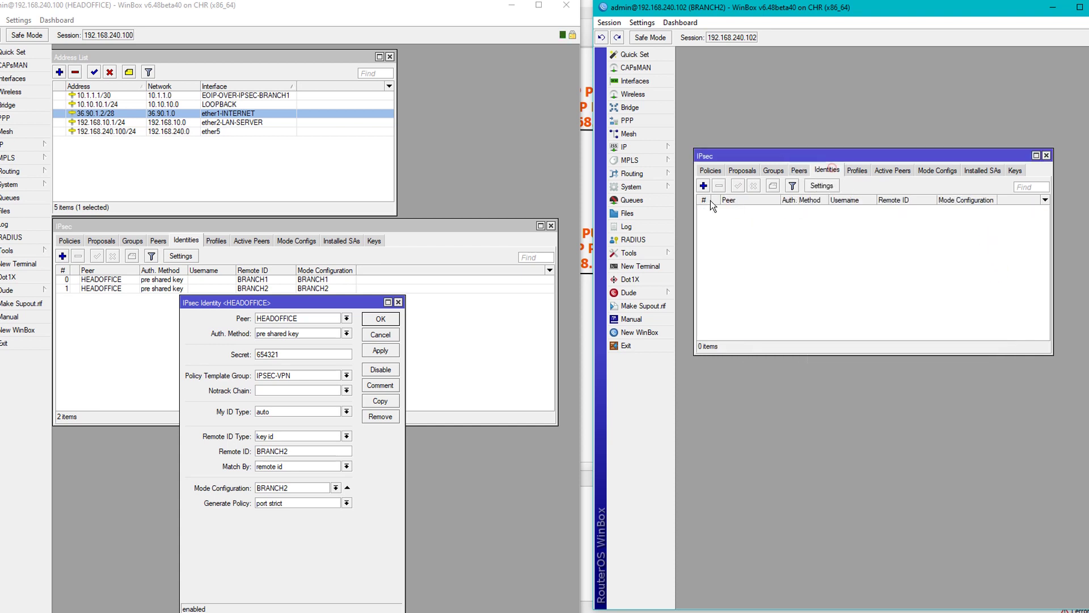
click(703, 186)
click(874, 296)
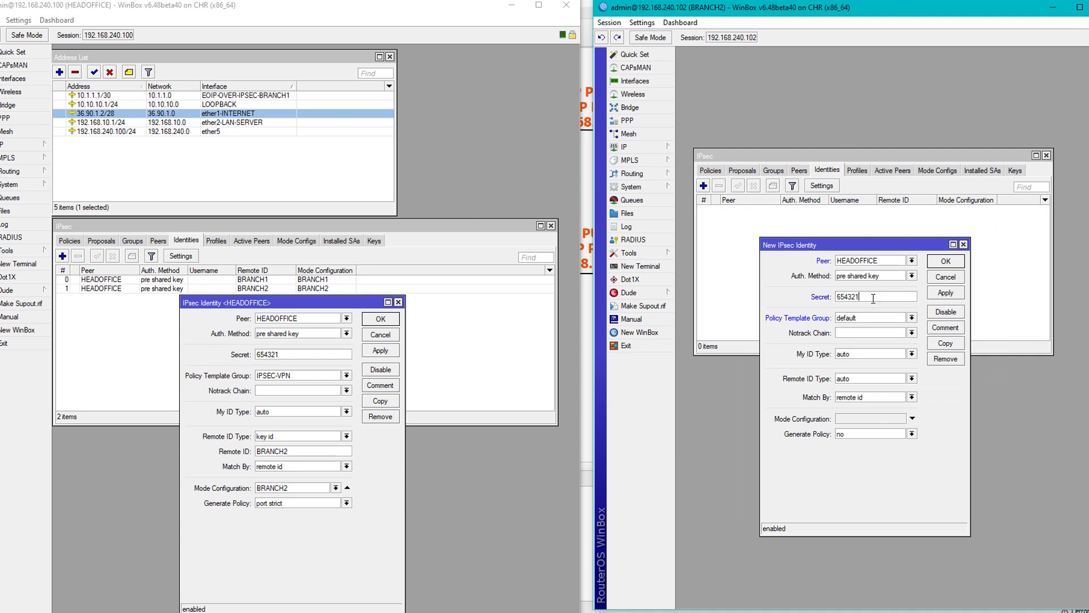
click(879, 318)
click(880, 327)
Set key-id local ID 'BRANCH', request-only mode config and port-strict policy generation, then save the identity.
click(883, 355)
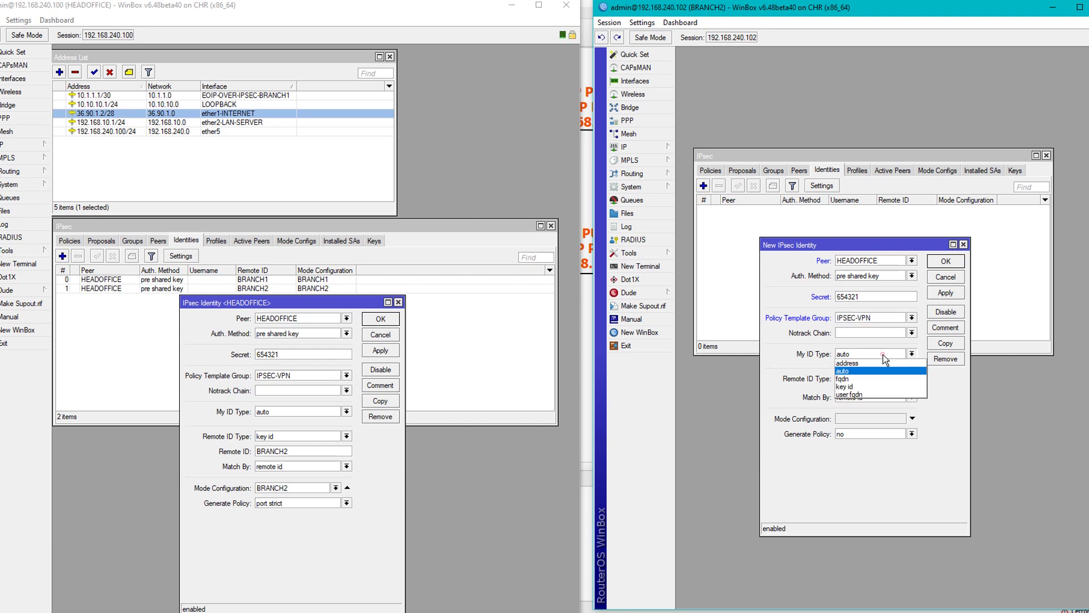
click(857, 385)
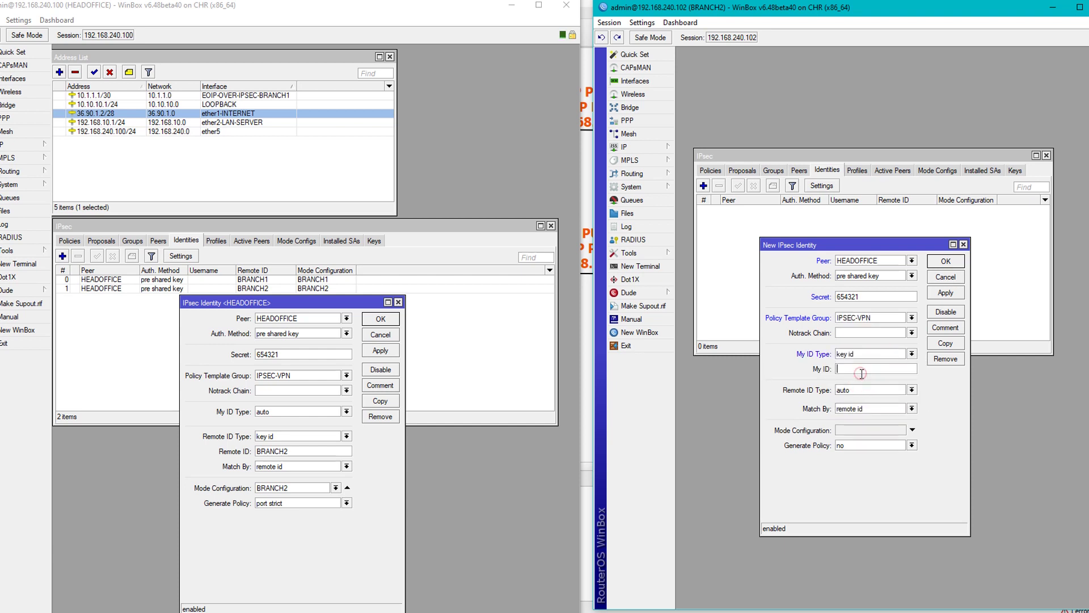
text(BRANCH2)
click(857, 435)
click(865, 446)
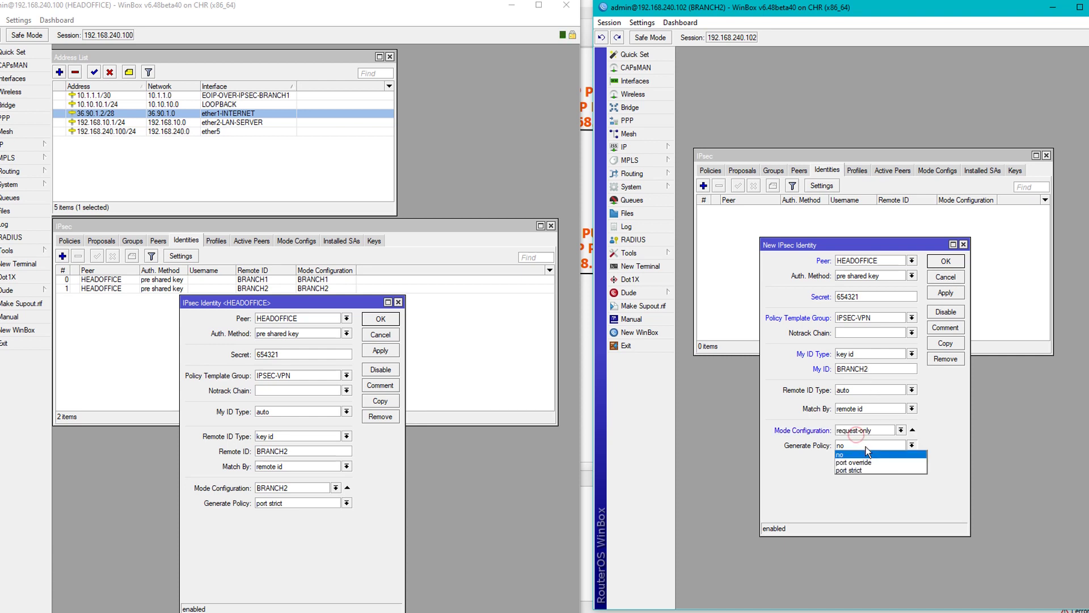
click(873, 468)
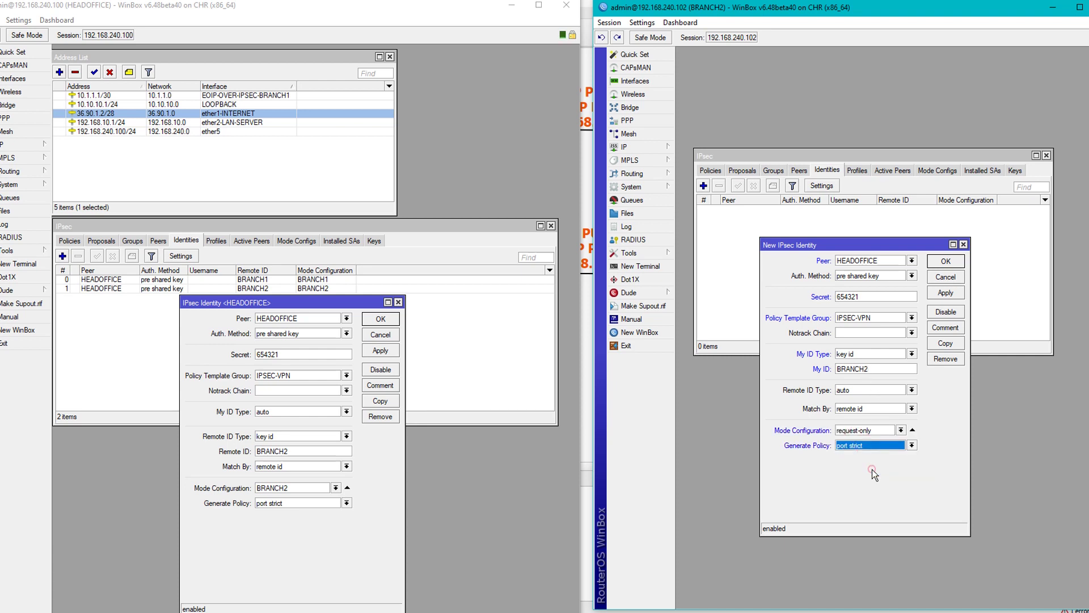
click(943, 294)
click(931, 277)
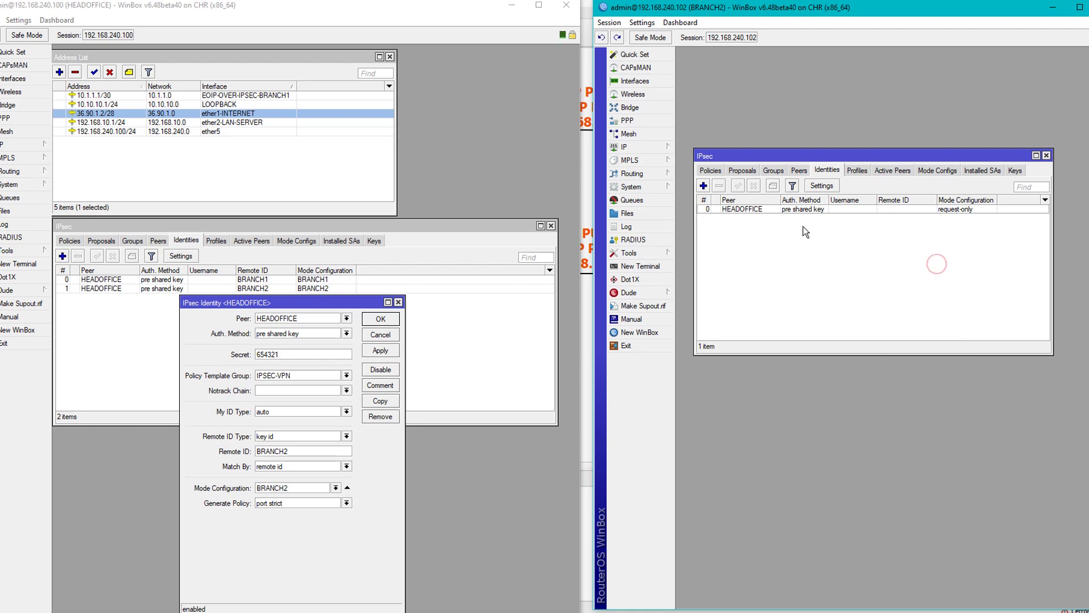
Check BRANCH2's log and both routers' active peers for established phase 1, then show BRANCH2's policies.
click(627, 227)
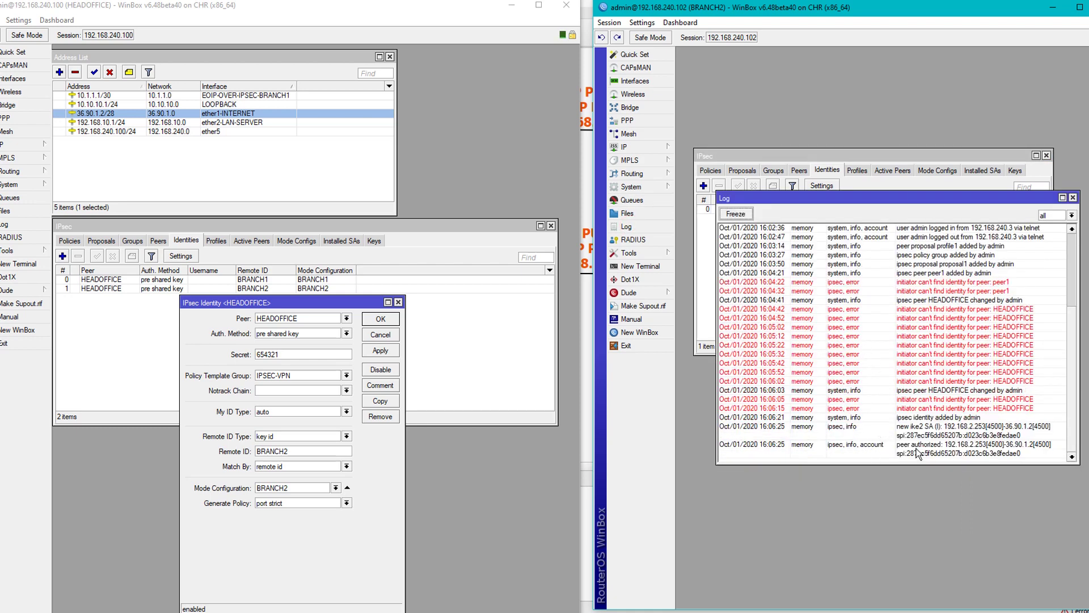
click(398, 302)
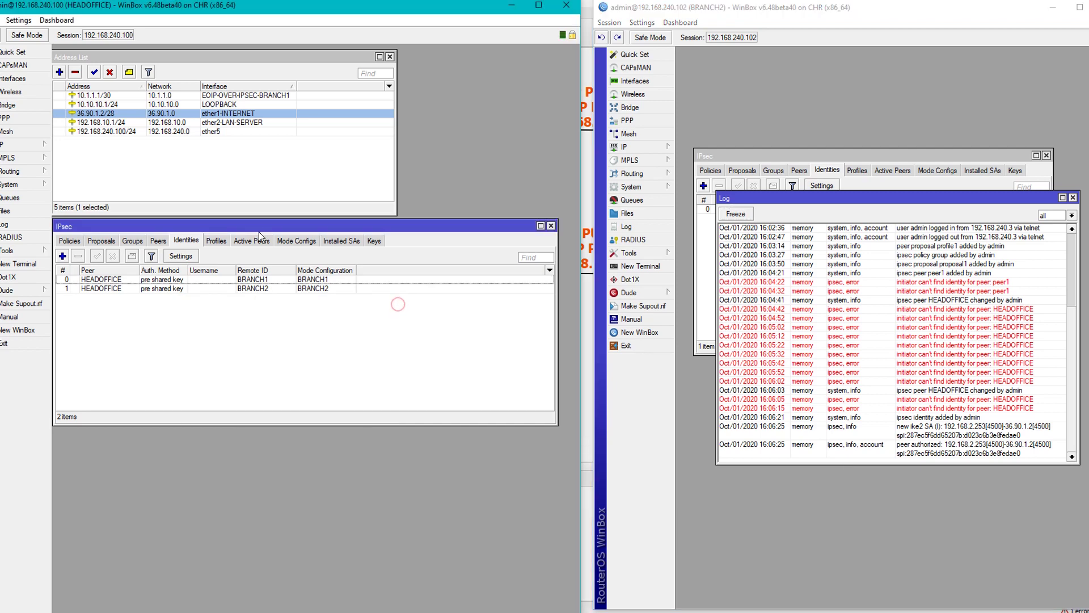
click(260, 241)
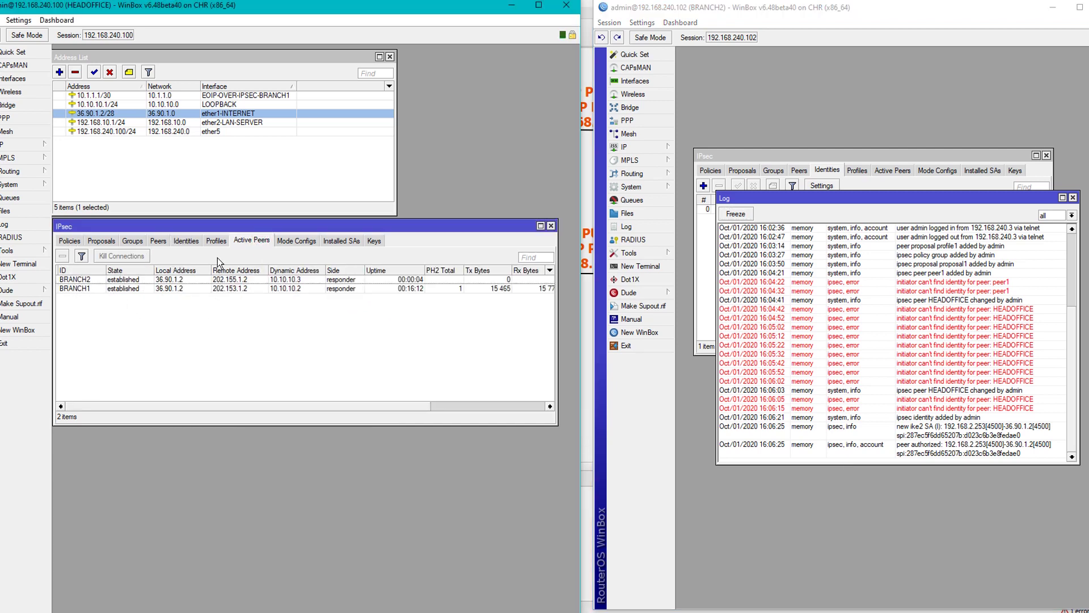
click(94, 281)
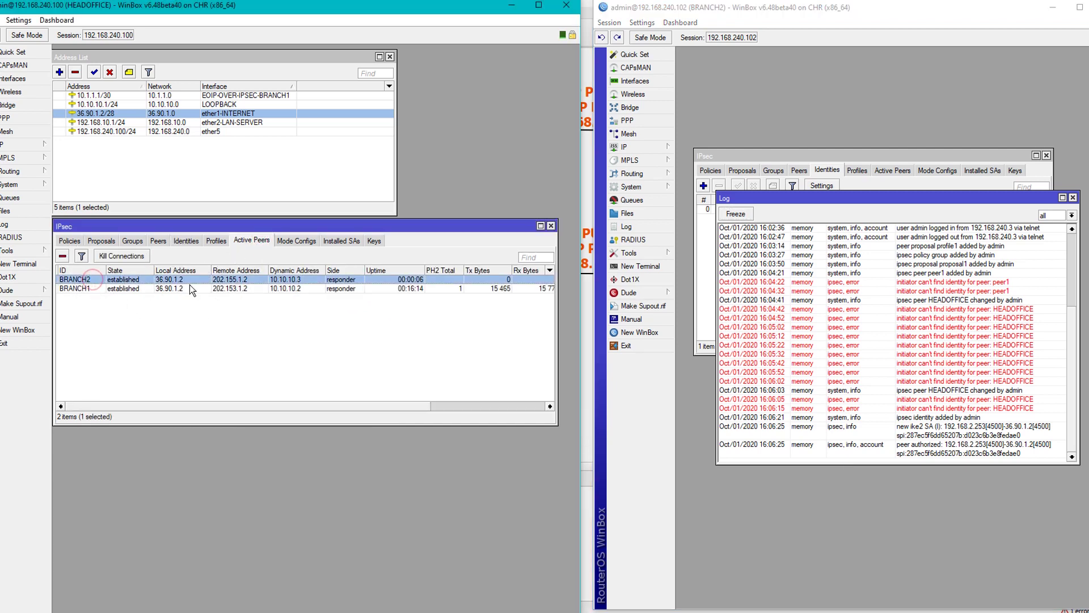
click(1073, 198)
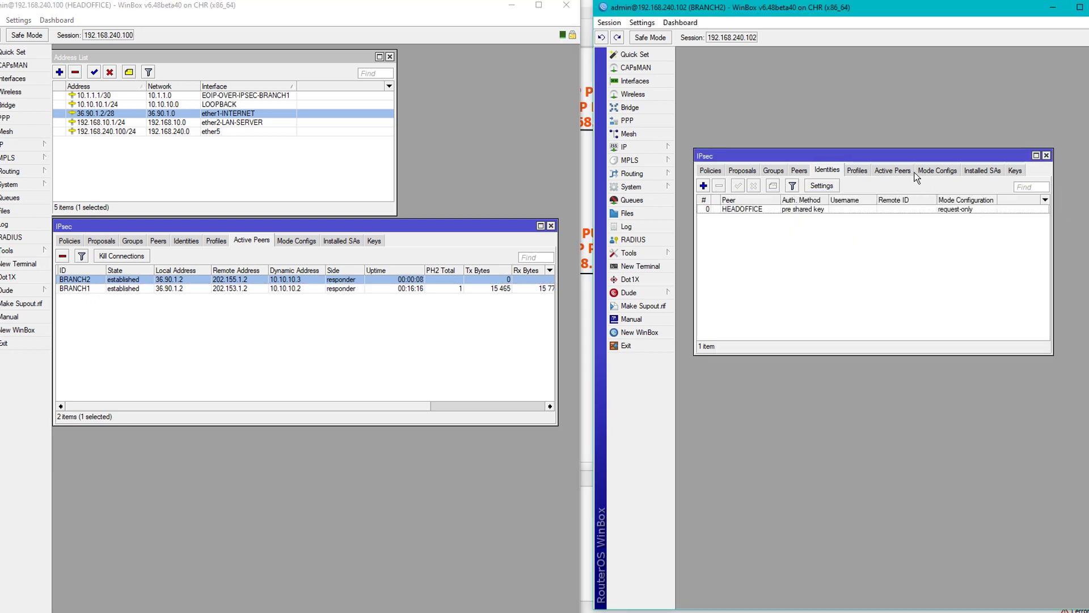
click(897, 171)
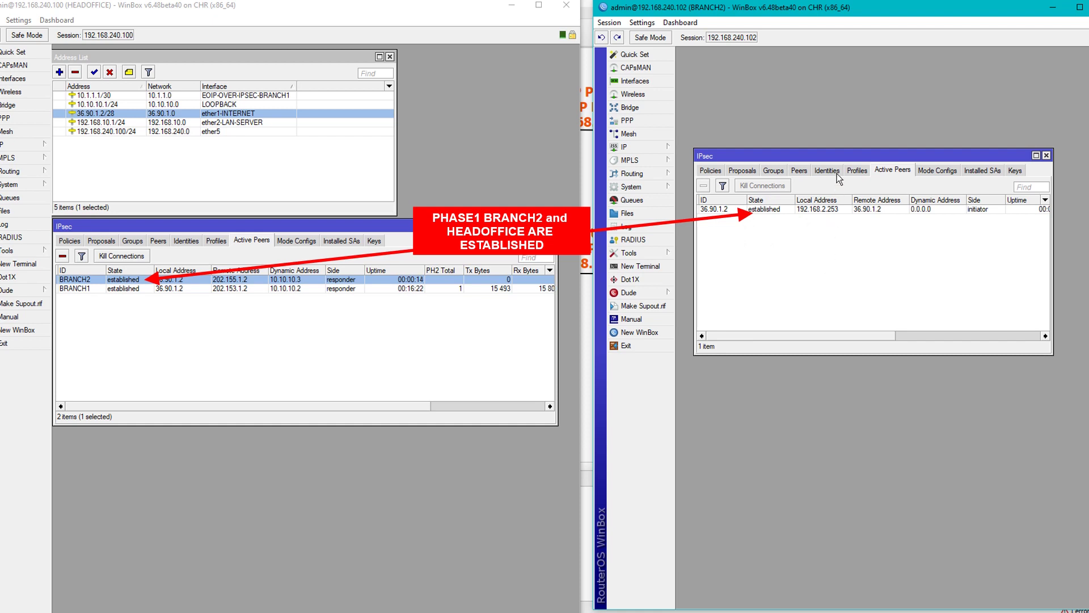
click(709, 170)
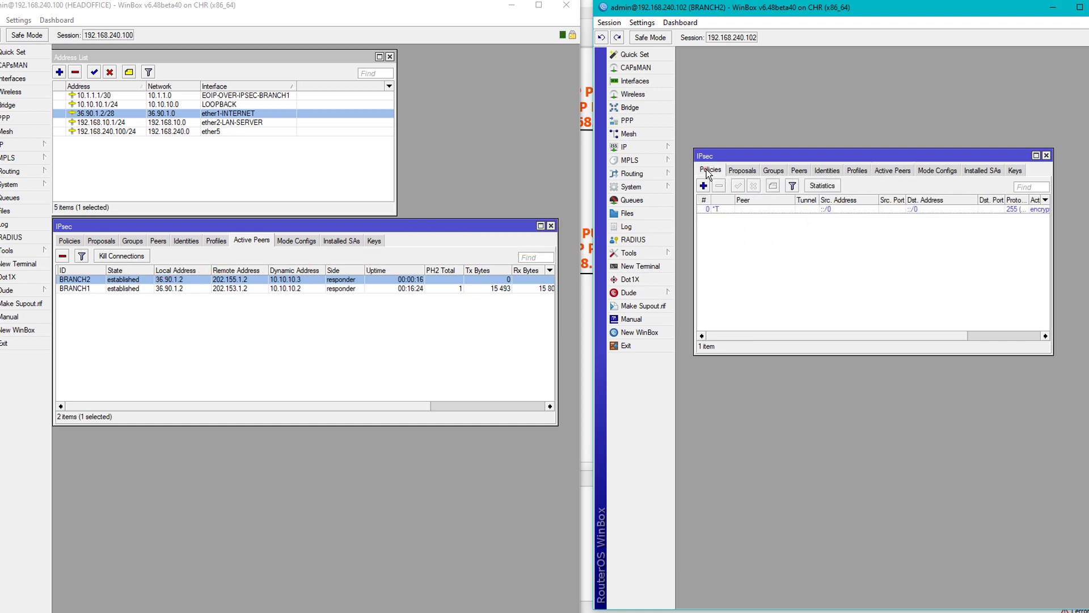
Copy BRANCH2's default template policy with source 10.10.10.0/24 and destination 0.0.0.0/0.
click(70, 241)
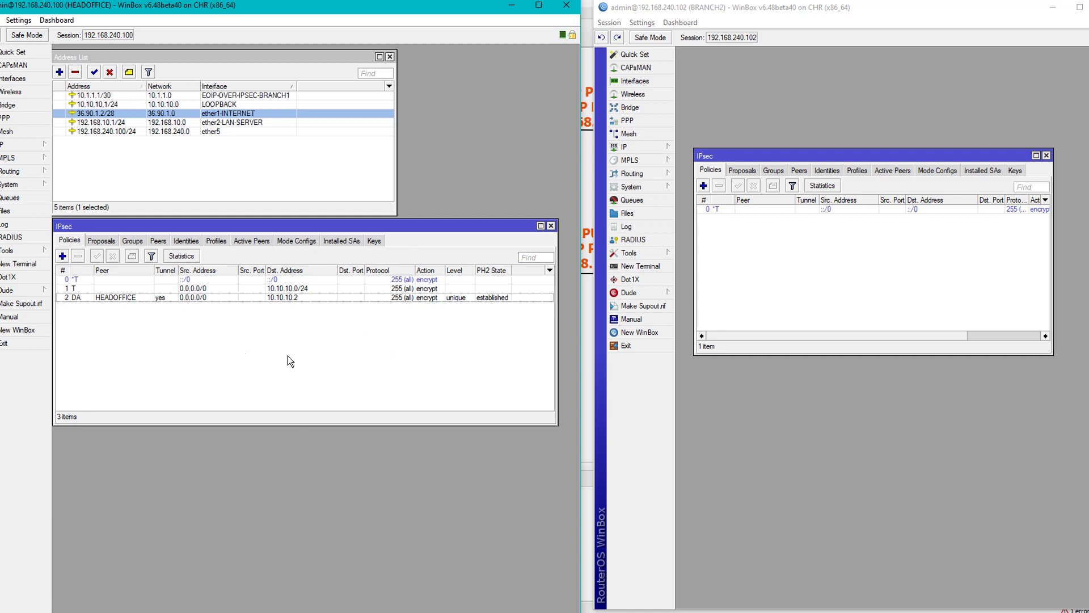
click(949, 287)
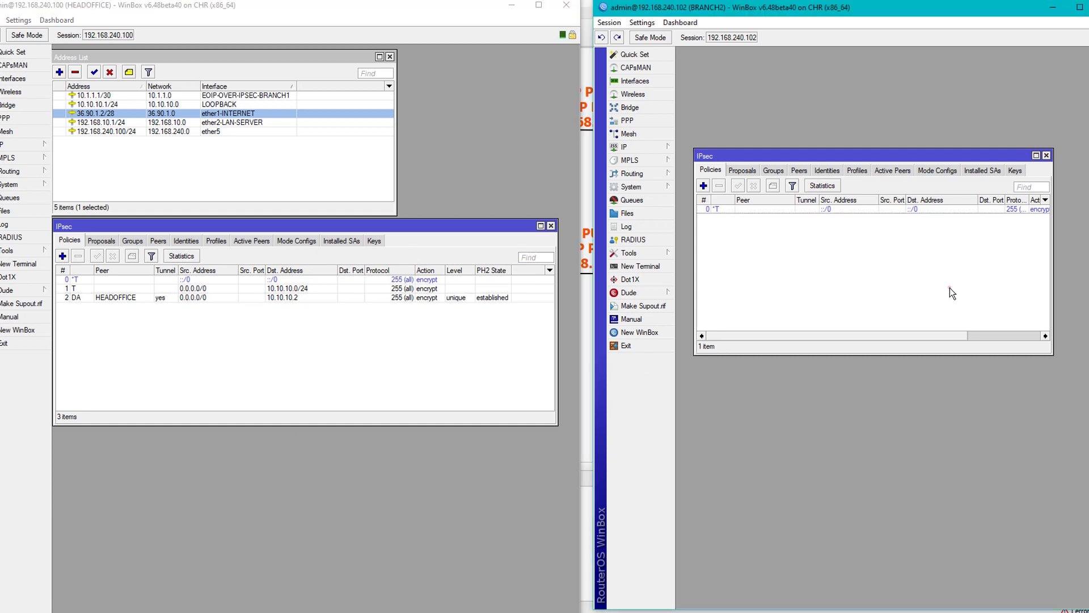
double_click(805, 209)
click(979, 346)
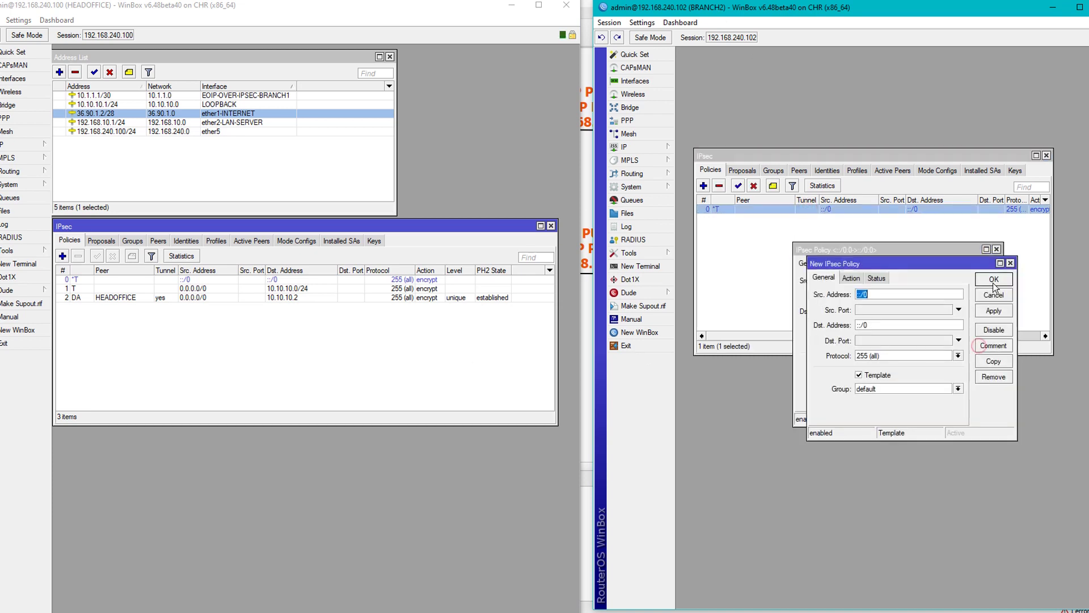
click(996, 249)
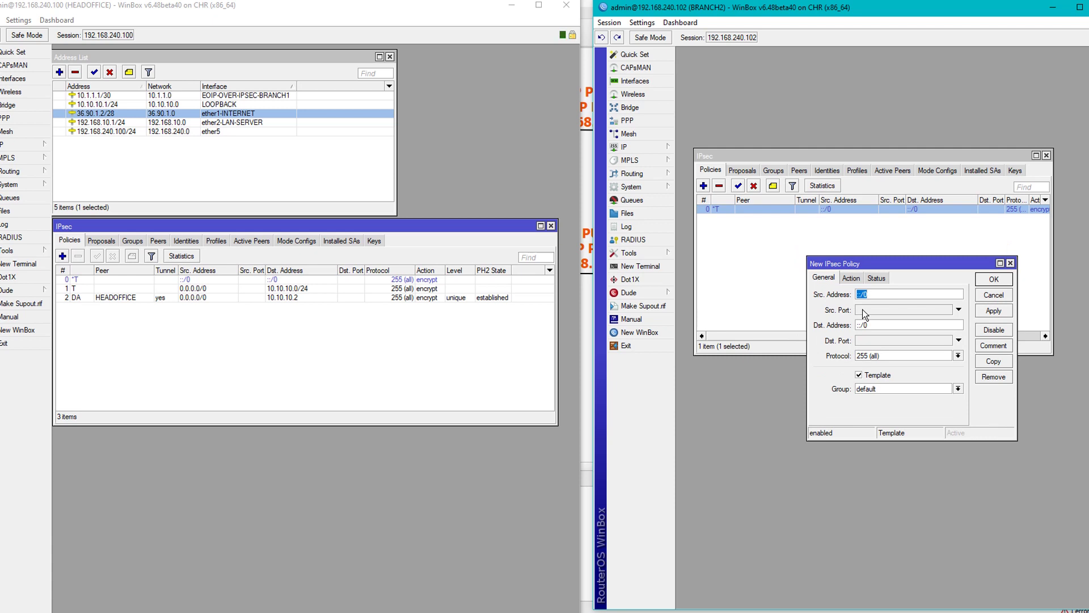
text(10.10.10.0/24)
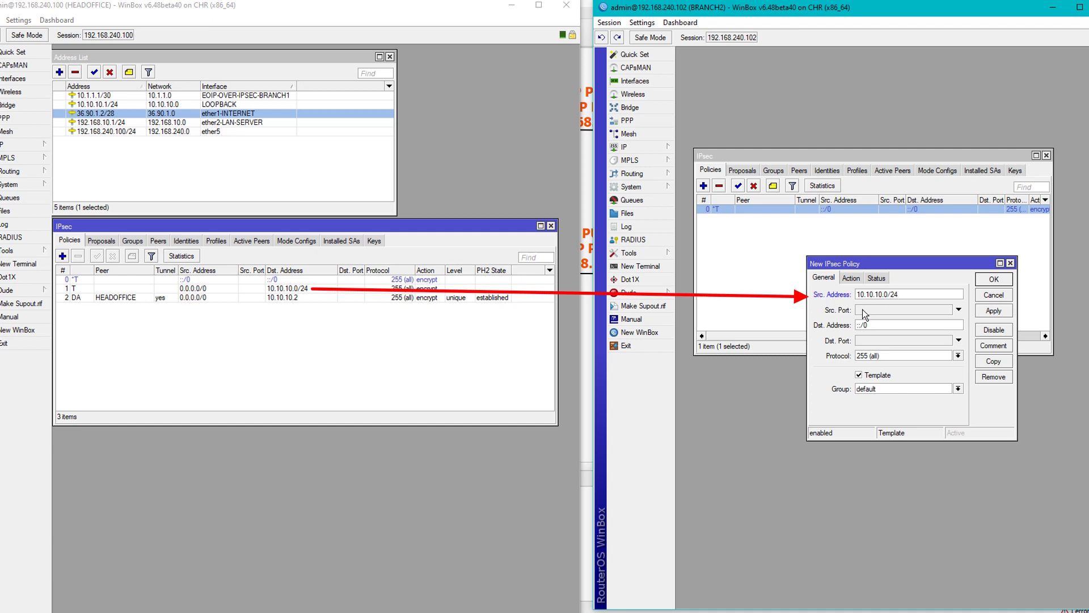
double_click(881, 328)
text(0.0.)
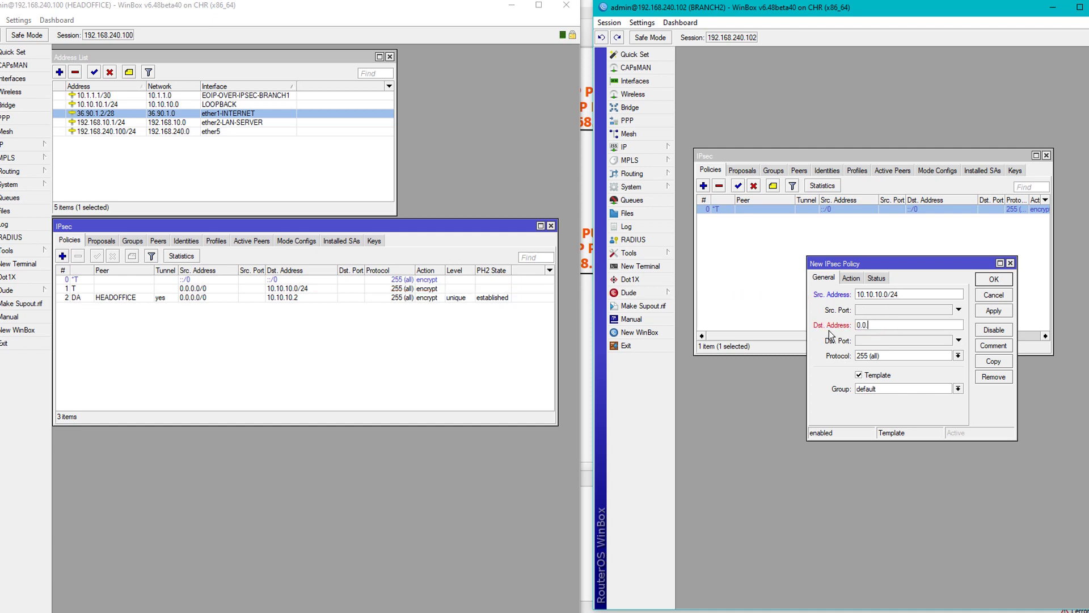
text(0.0/0)
Put the new policy in group IPSEC-VPN and check which proposal HEADOFFICE's template policy uses.
click(872, 389)
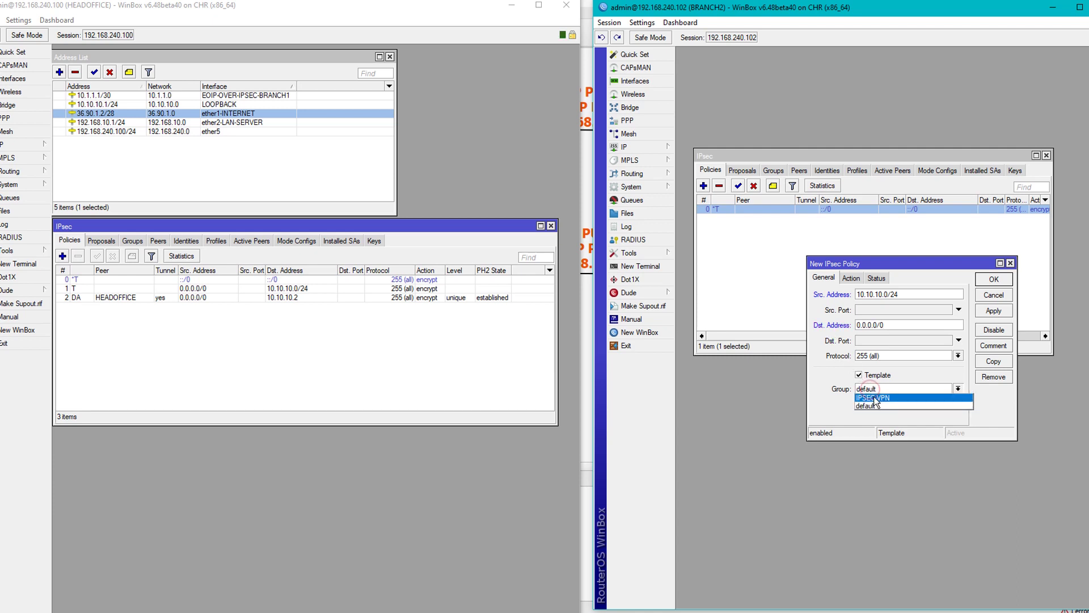
click(873, 398)
click(850, 278)
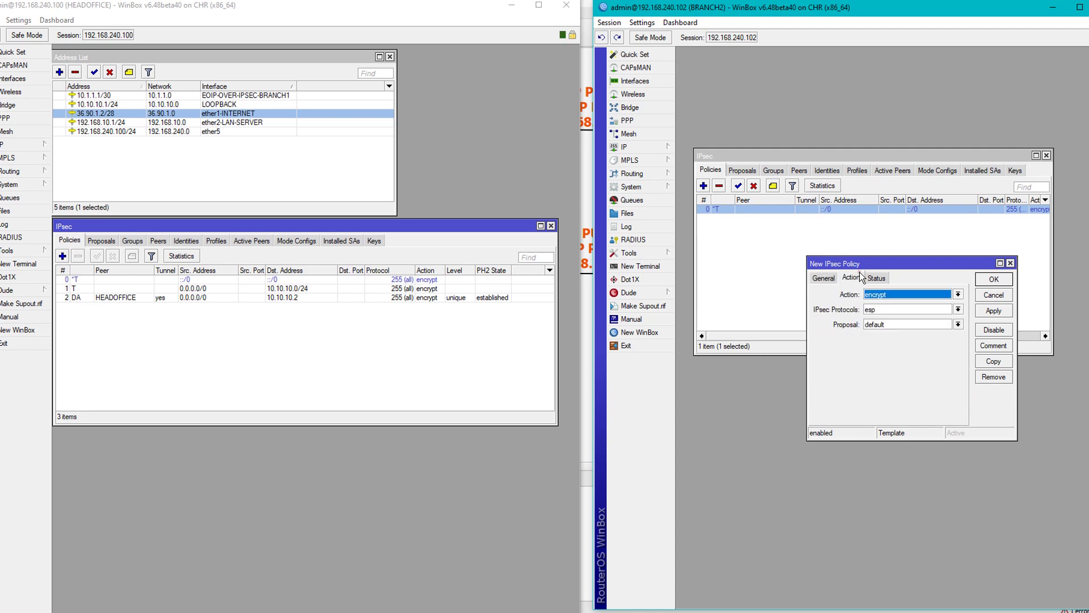
double_click(279, 290)
click(230, 310)
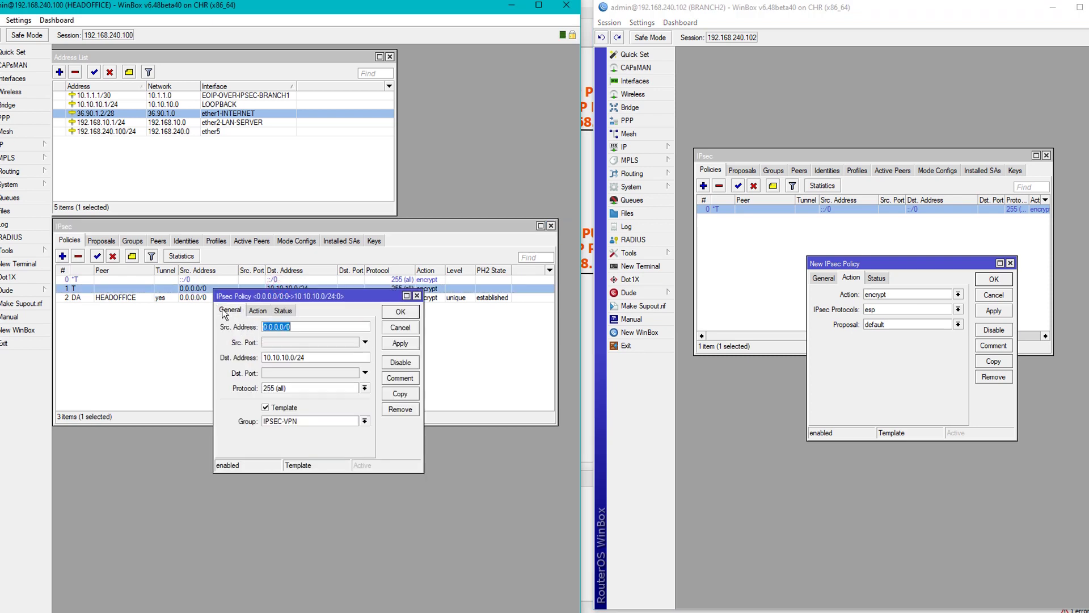
click(258, 310)
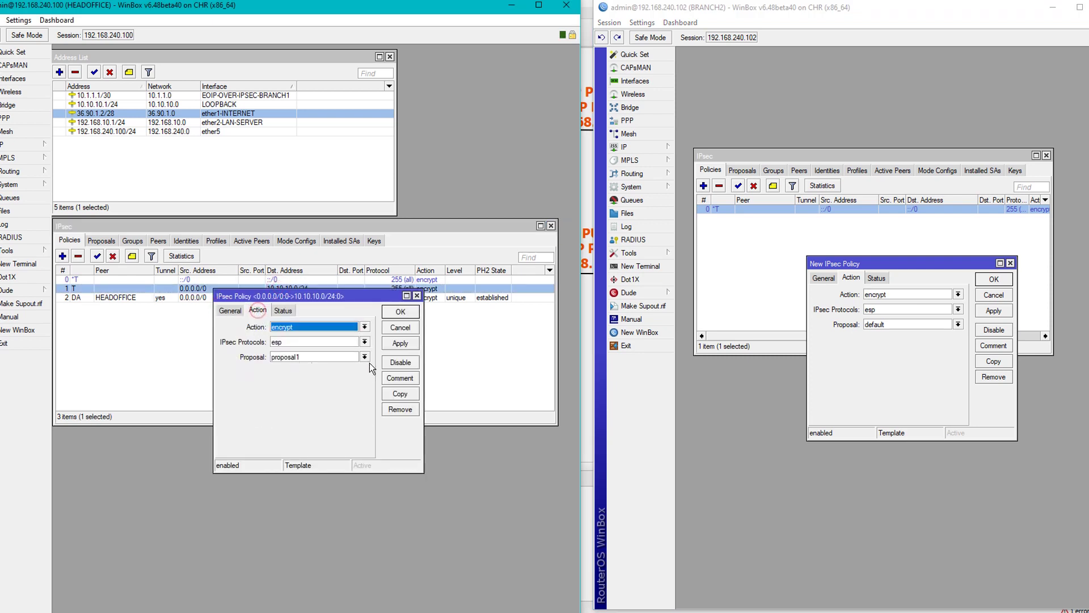
Set the new policy's proposal to proposal1 and save it.
click(937, 326)
click(896, 342)
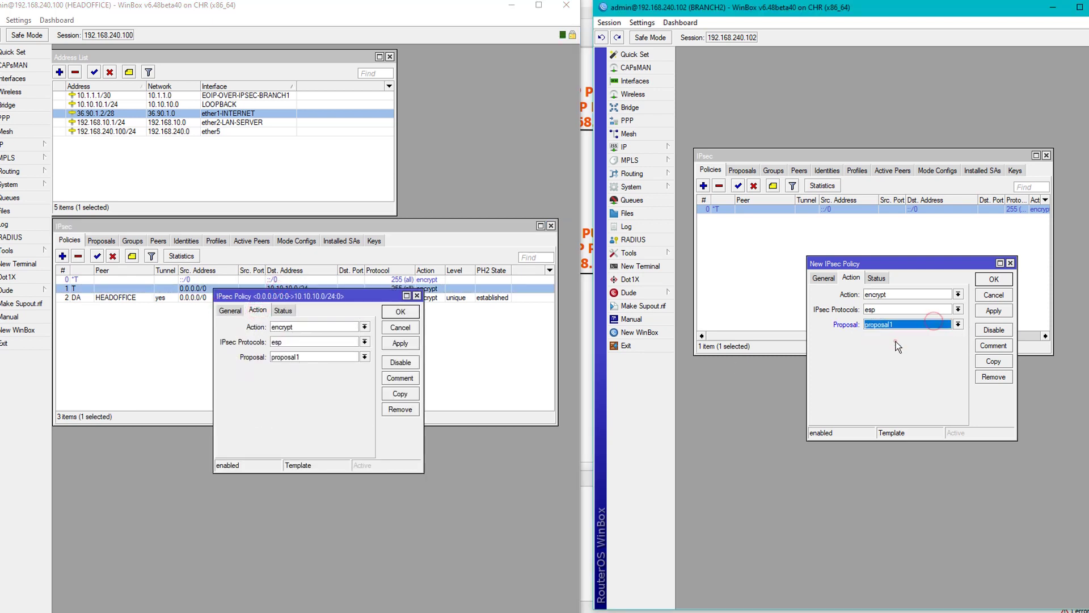
click(417, 296)
click(992, 311)
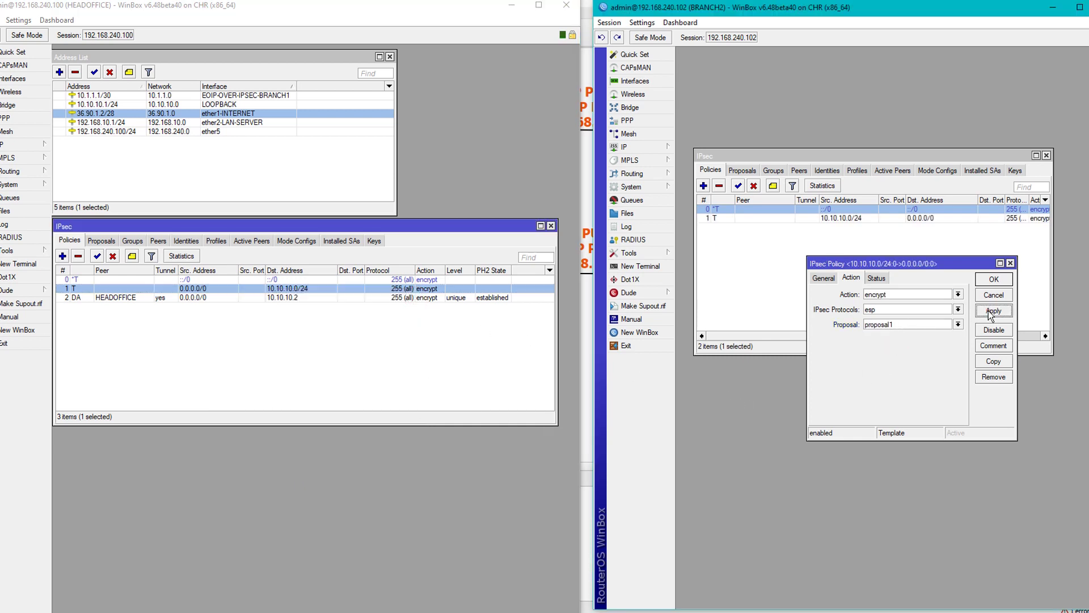
click(993, 280)
click(798, 170)
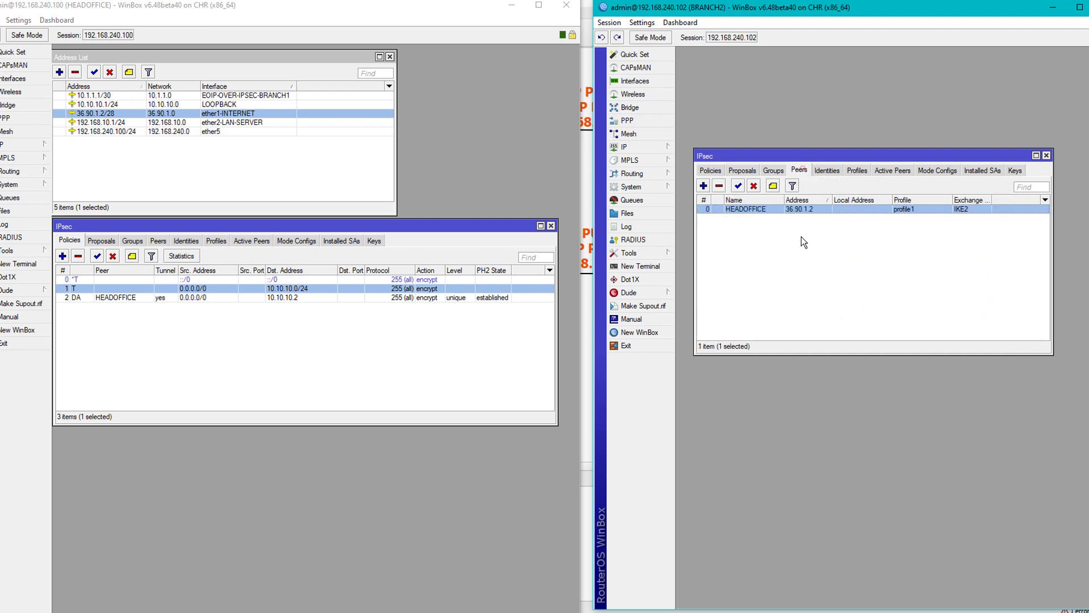
Show BRANCH2's IP address list alongside its IPsec window.
drag(776, 161, 772, 240)
click(627, 146)
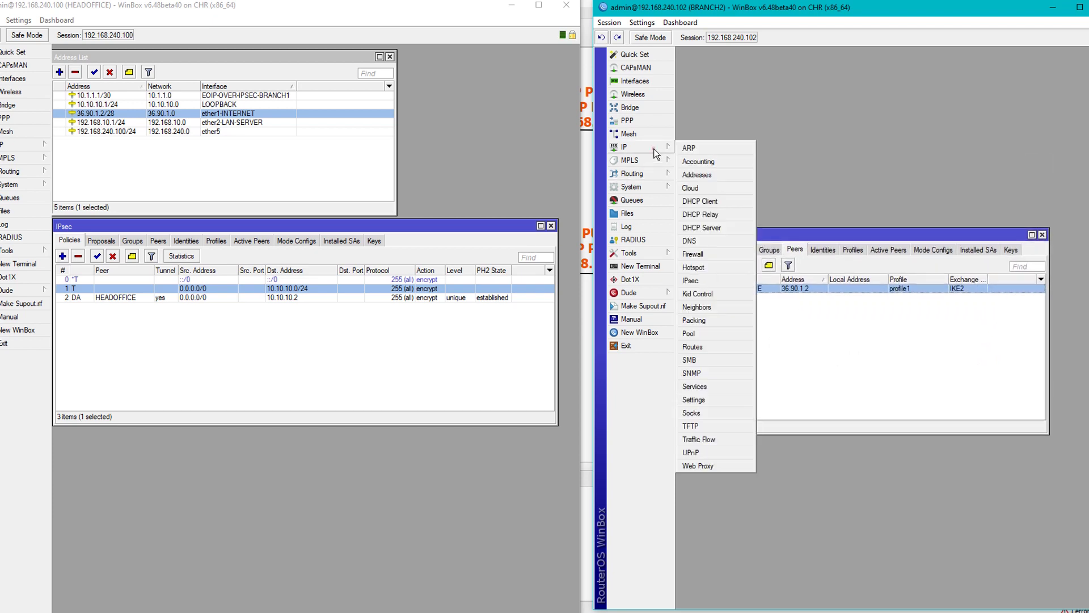
click(693, 171)
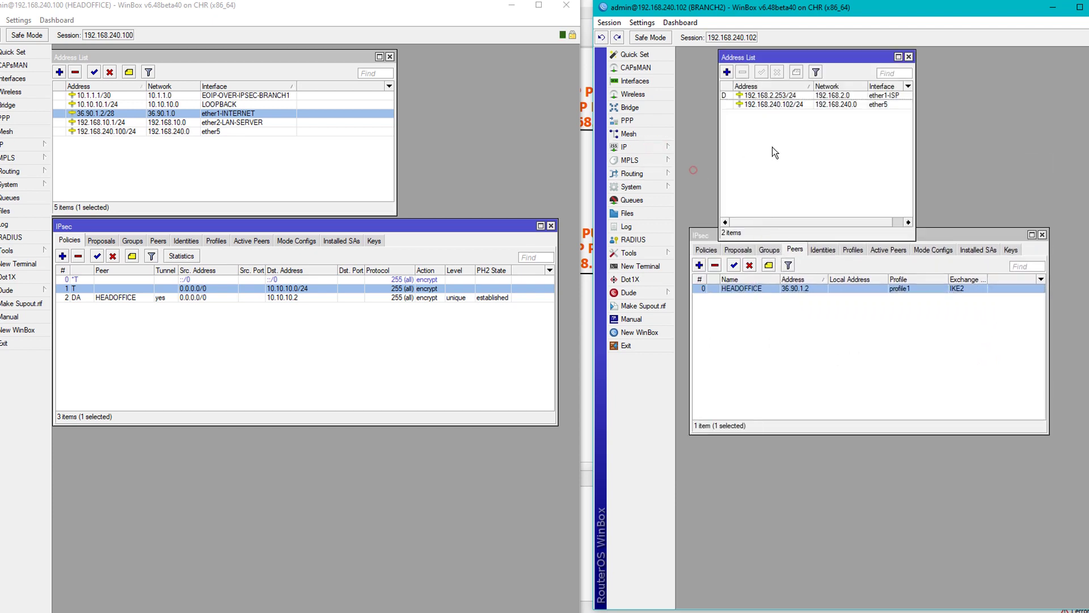
click(938, 236)
drag(880, 237, 894, 256)
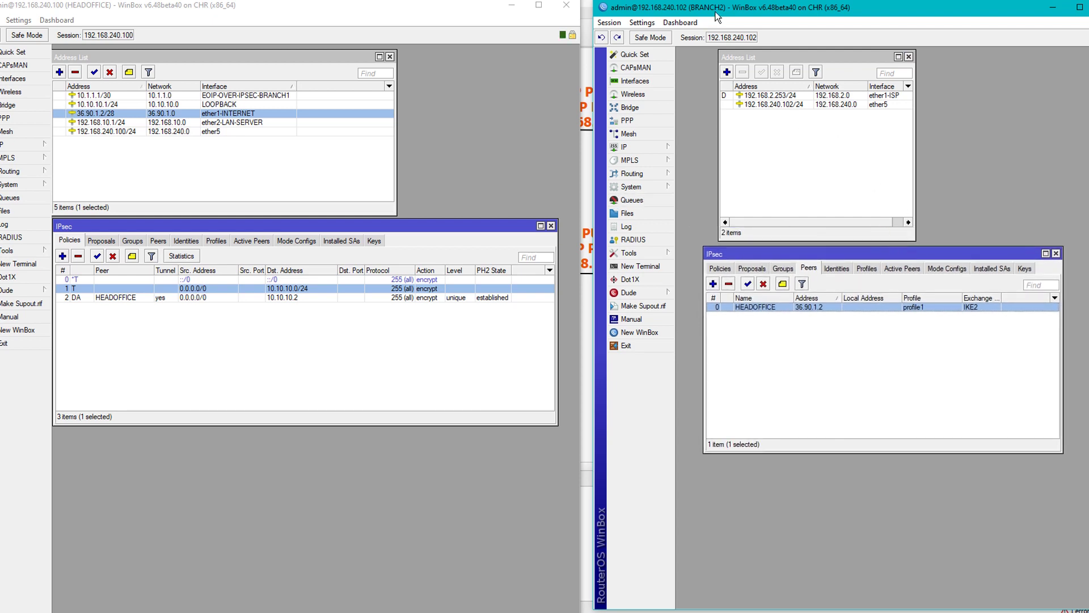
Disable and re-enable BRANCH2's HEADOFFICE peer while checking HEADOFFICE's mode configurations and policies.
click(763, 283)
click(296, 243)
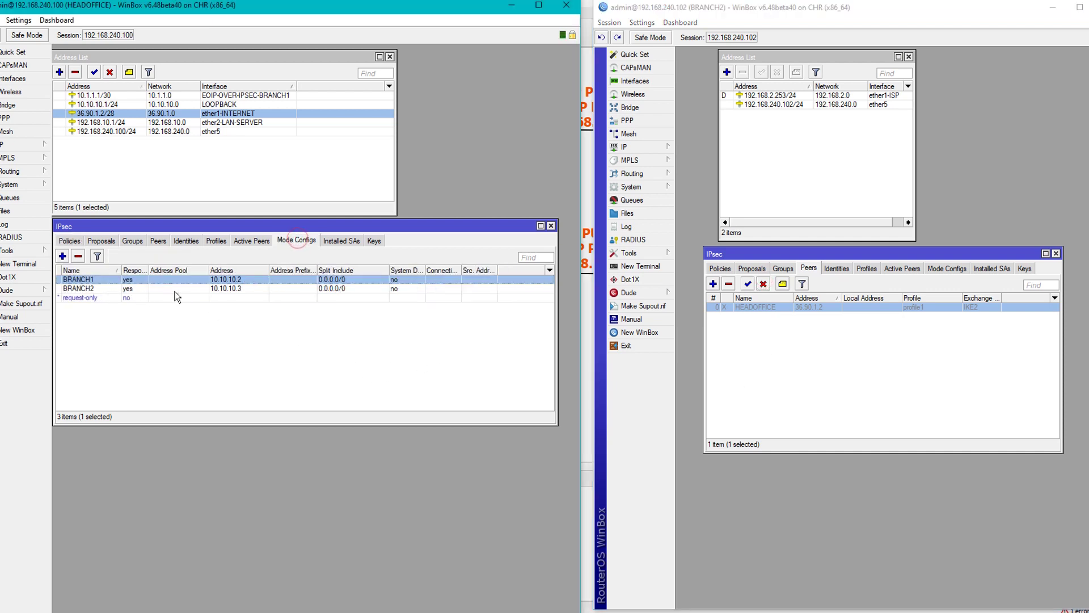
click(220, 289)
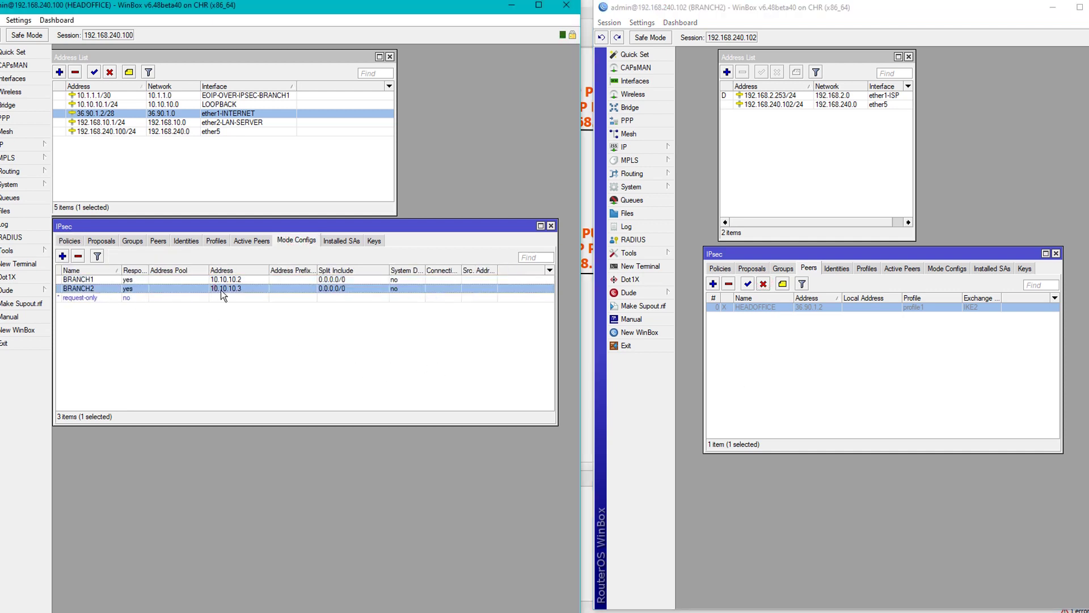
click(69, 240)
click(747, 283)
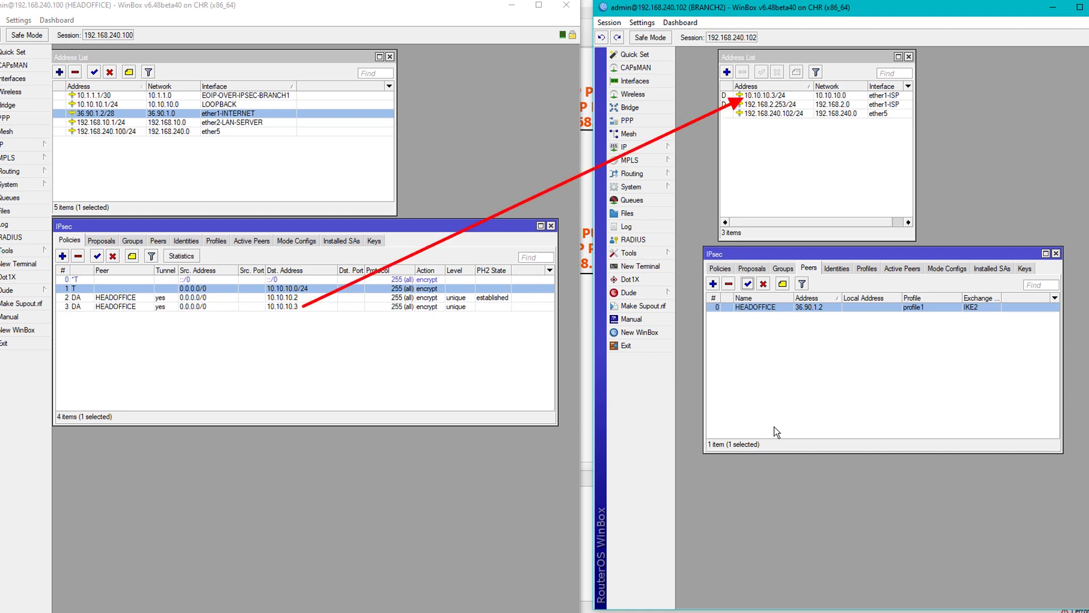
Confirm HEADOFFICE's established policy to 10.10.10.3 and BRANCH2's 10.10.10.3/24 address, then move the session aside.
click(299, 309)
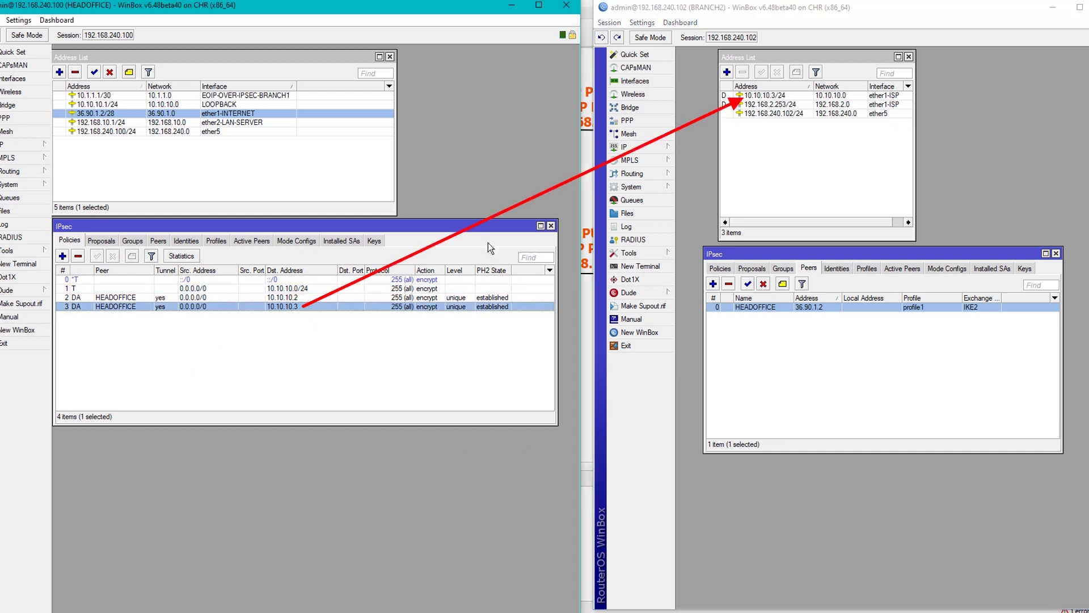
click(791, 96)
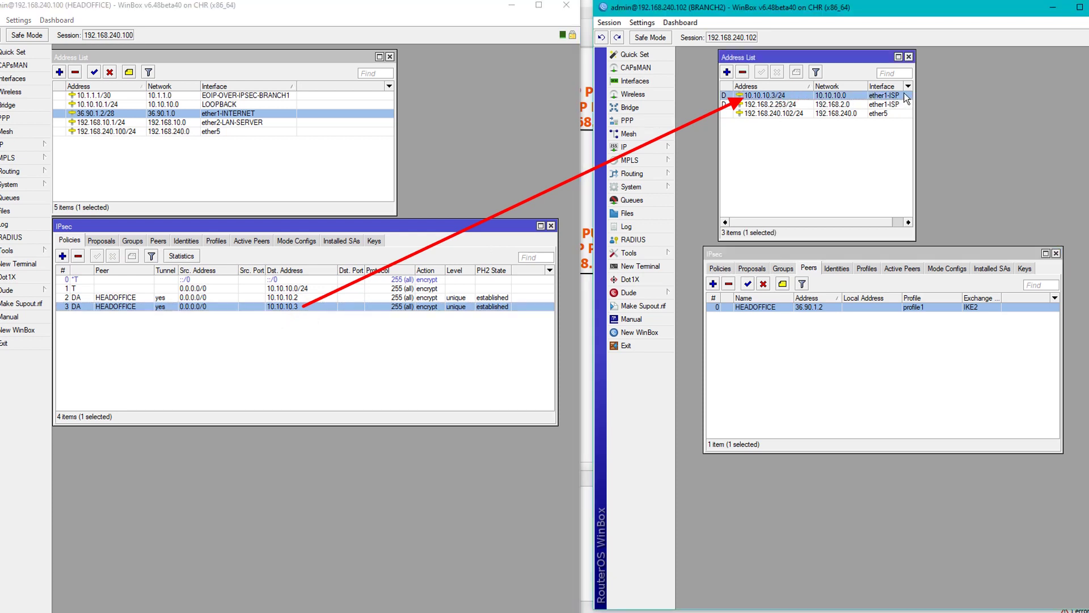
click(911, 374)
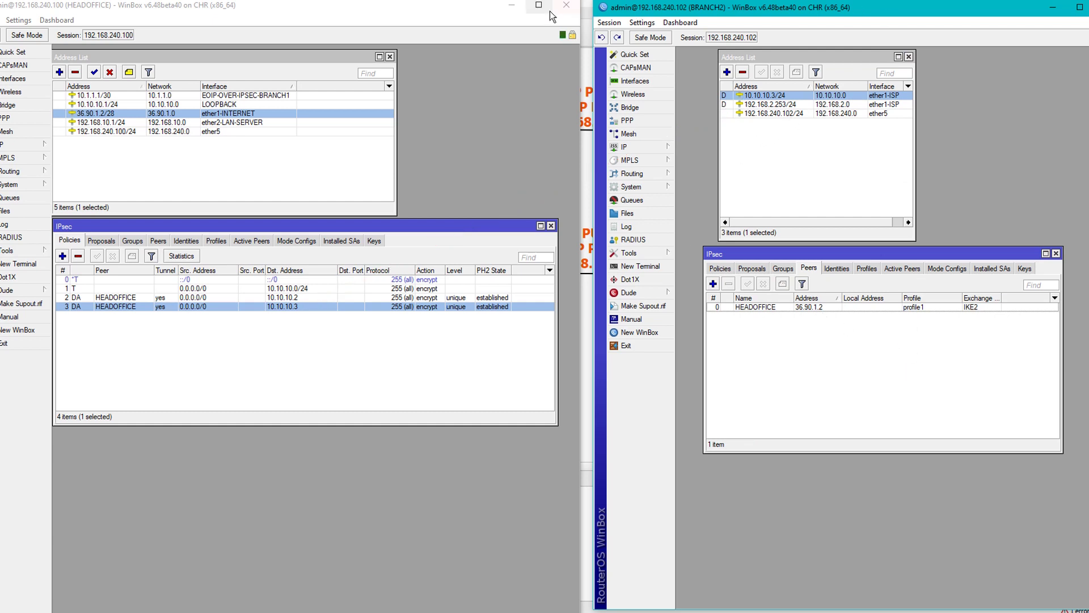
drag(726, 7, 236, 11)
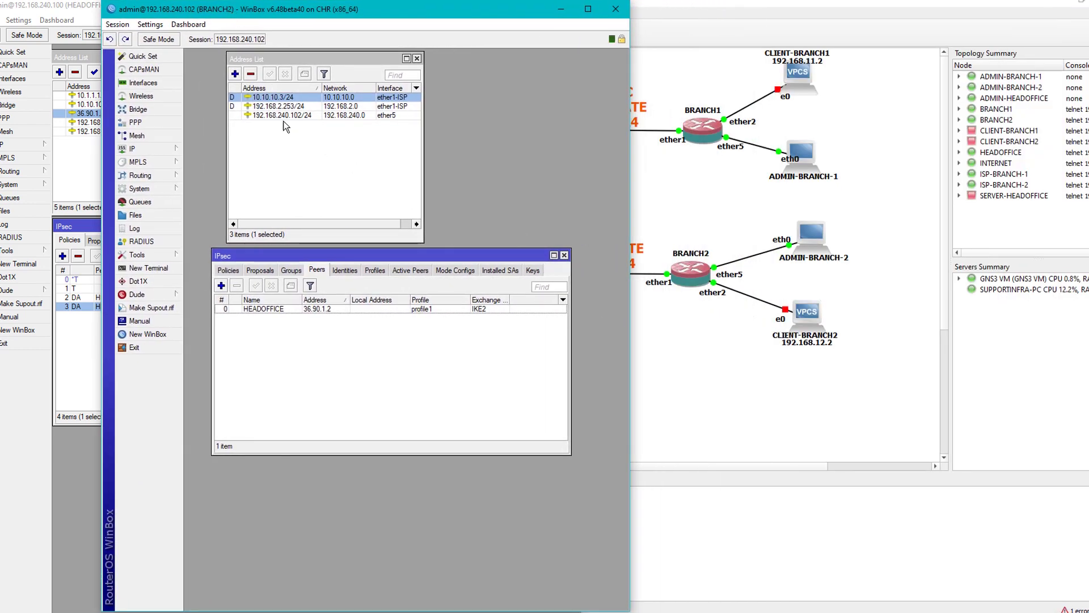
Add address 192.168.12.1/24 on interface ether2-LAN on BRANCH2 and apply it.
click(235, 74)
drag(476, 259, 357, 132)
text(192.168)
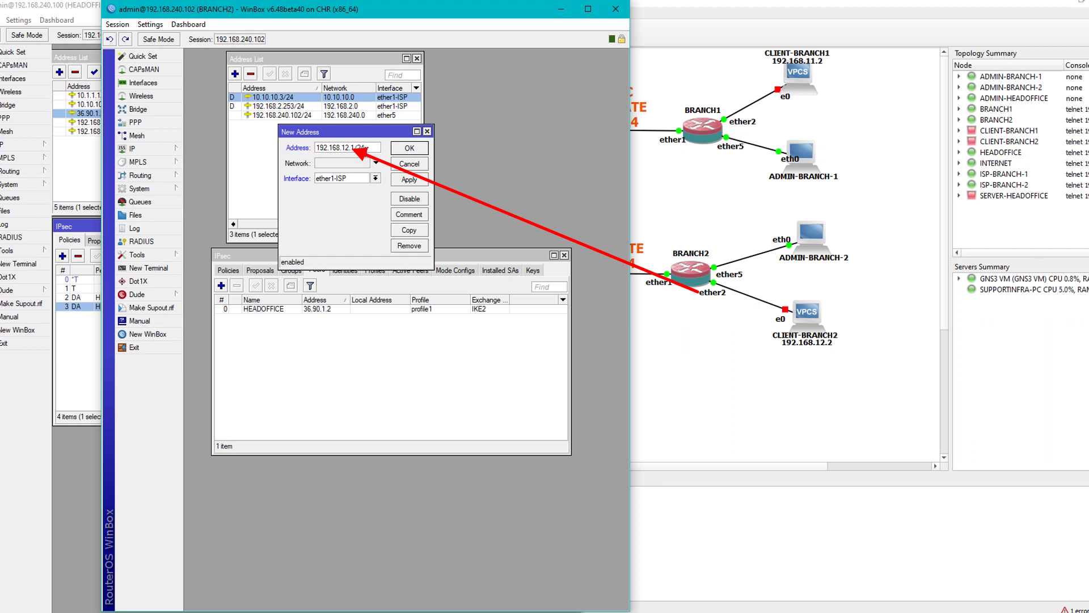
text(.12.1/24)
click(376, 178)
click(366, 193)
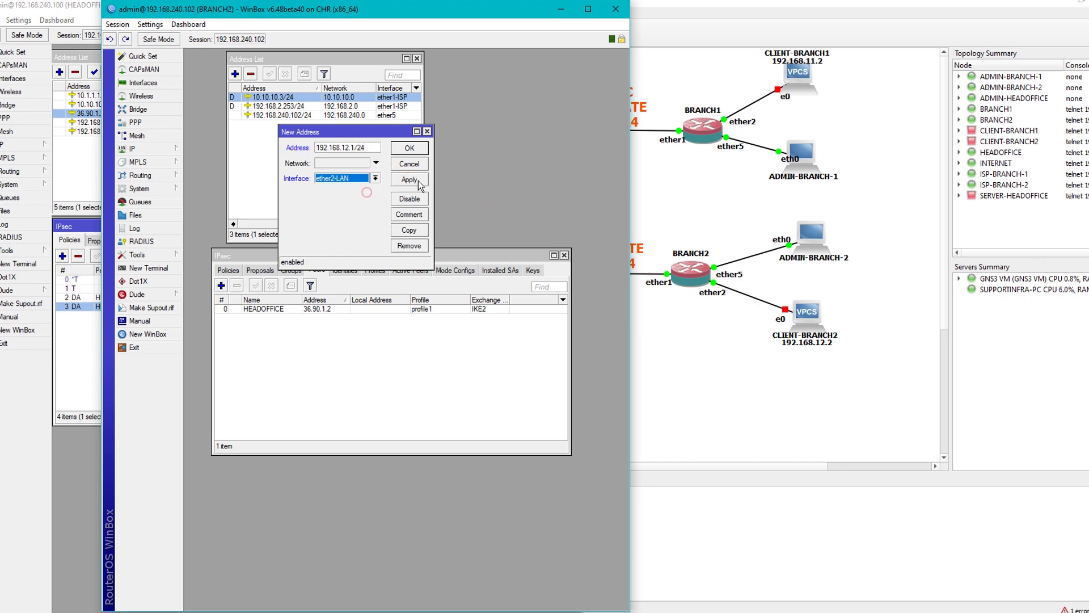
click(418, 181)
Save the new address and open terminals on both BRANCH2 and HEADOFFICE.
click(418, 148)
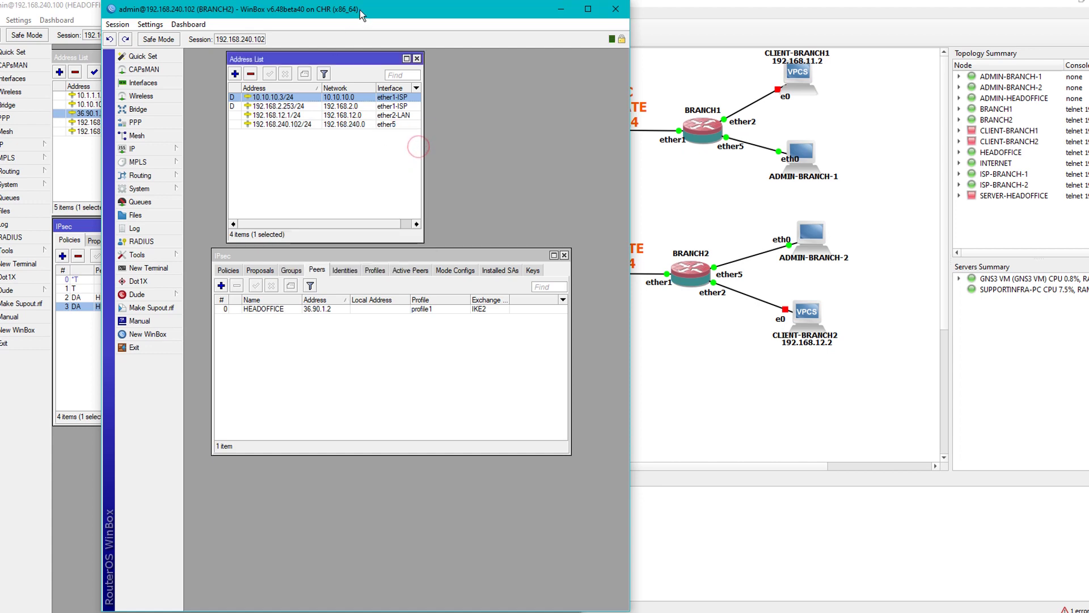
drag(360, 9, 838, 5)
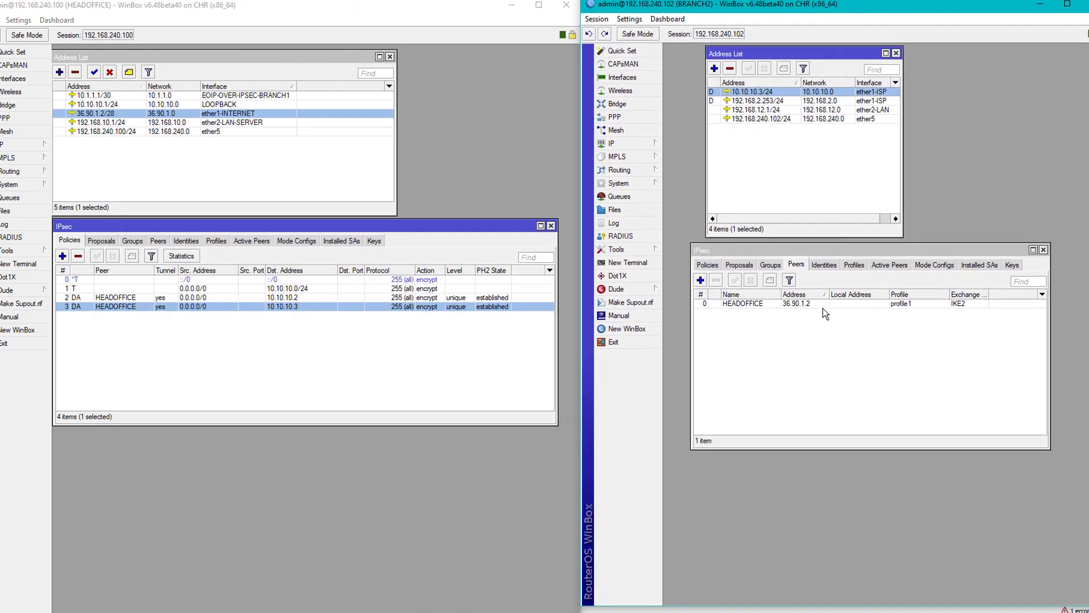
click(823, 374)
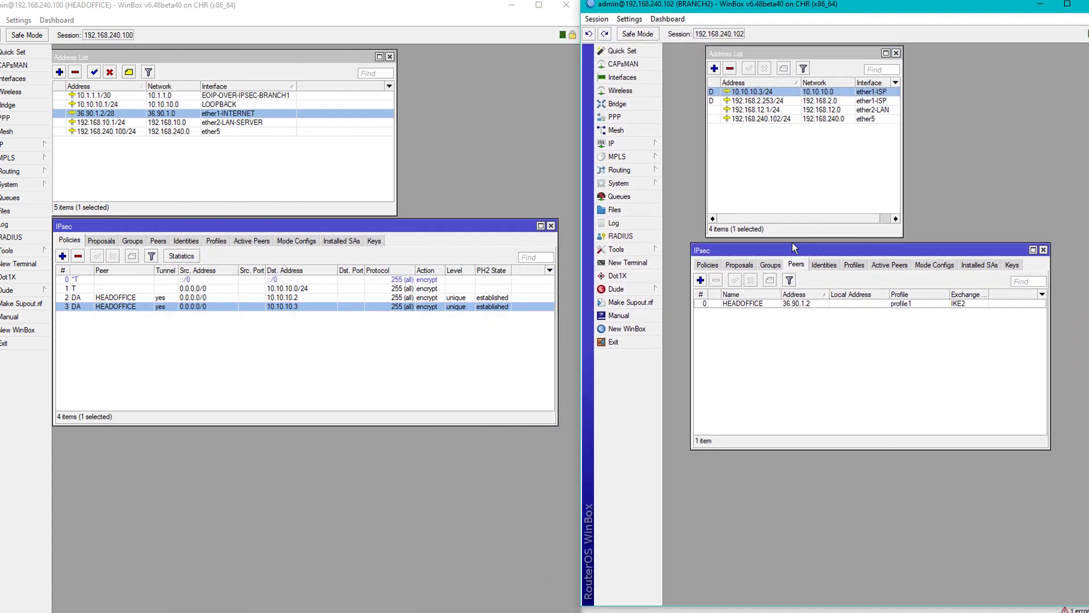
click(620, 263)
click(834, 311)
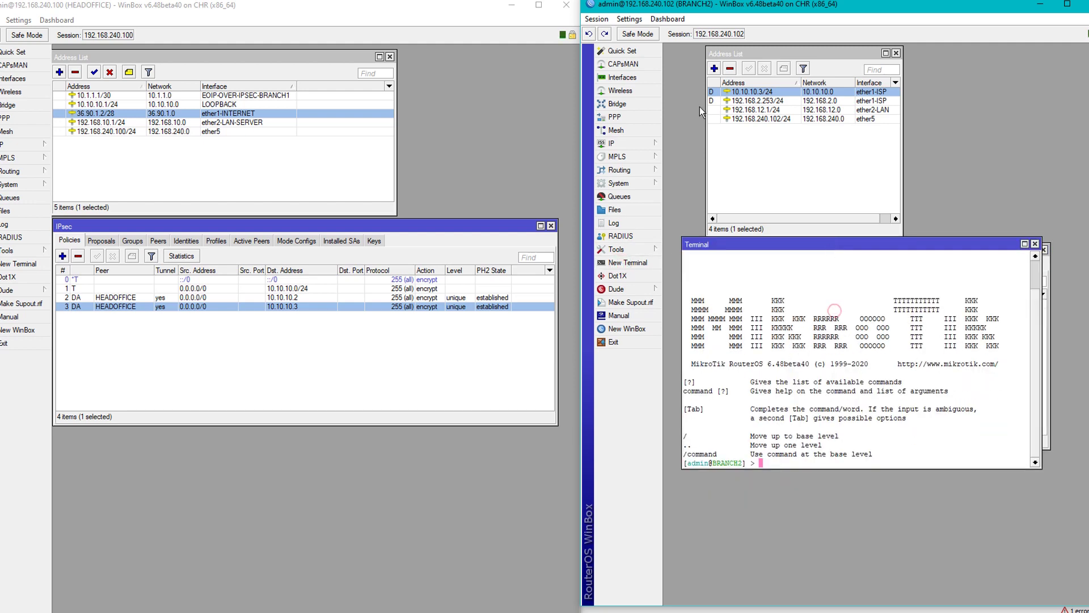
click(22, 265)
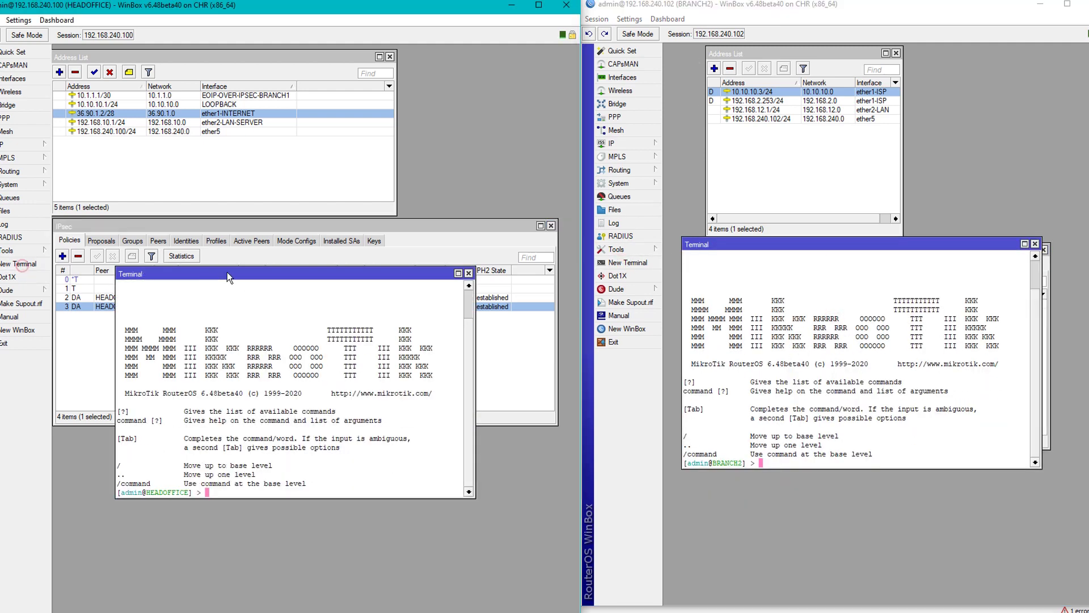
drag(228, 277, 207, 264)
click(110, 97)
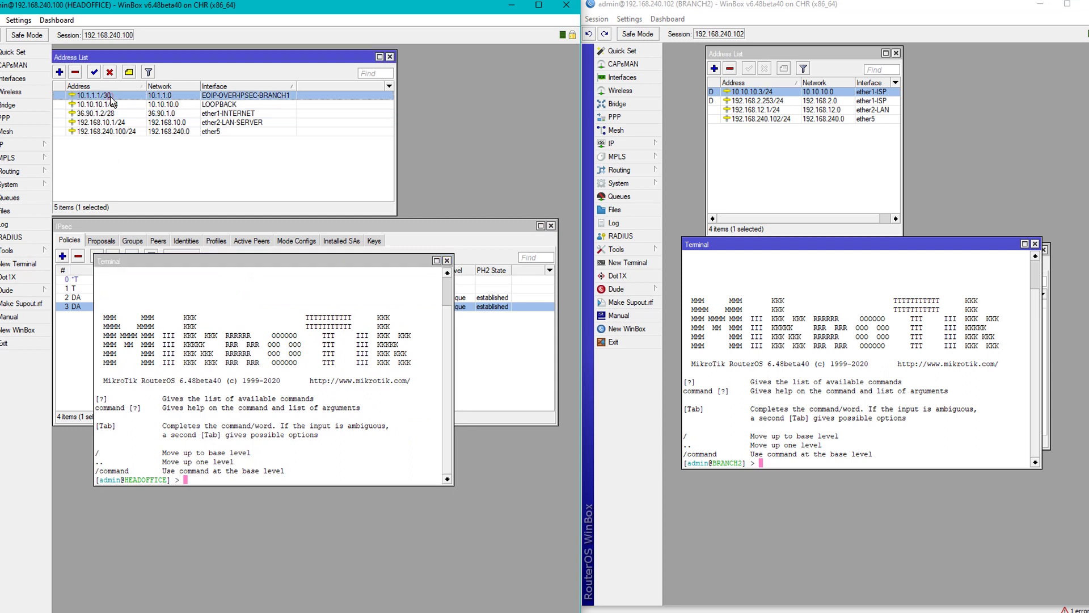
click(111, 105)
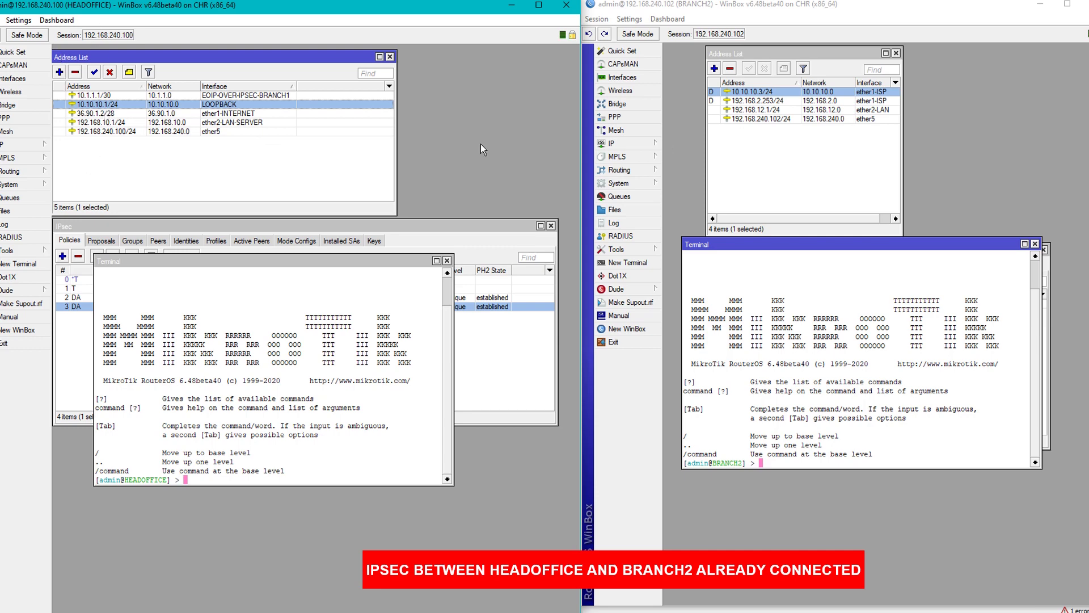
Ping 10.10.10.1 from BRANCH2 and 10.10.10.3 from HEADOFFICE, stopping with Ctrl+C.
click(800, 339)
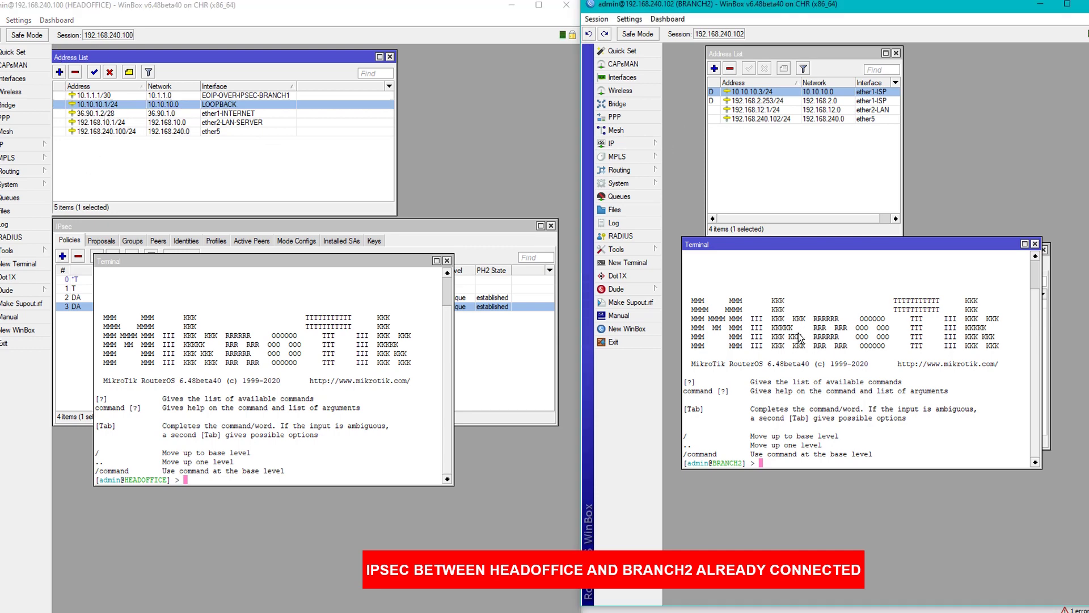
text(p)
text(ping )
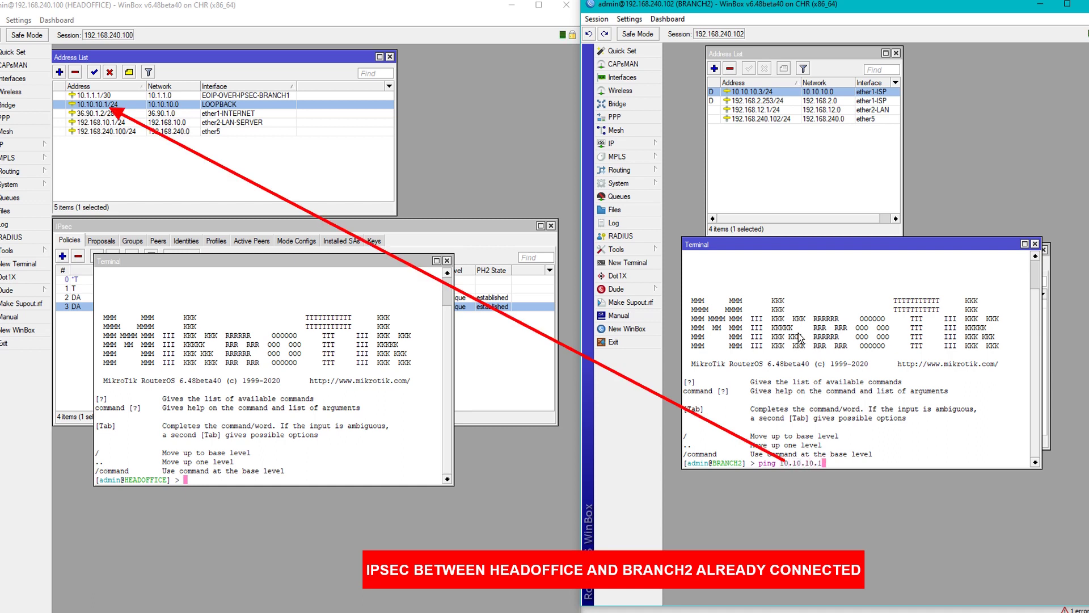
text(10.10.10.1)
key(Return)
click(382, 425)
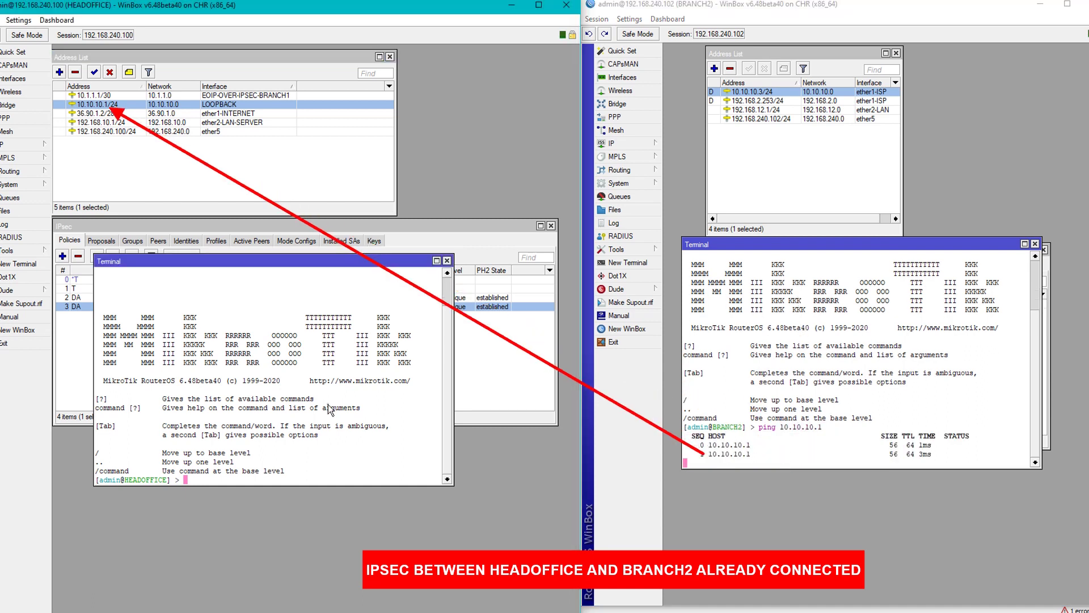
text(ping 10.1)
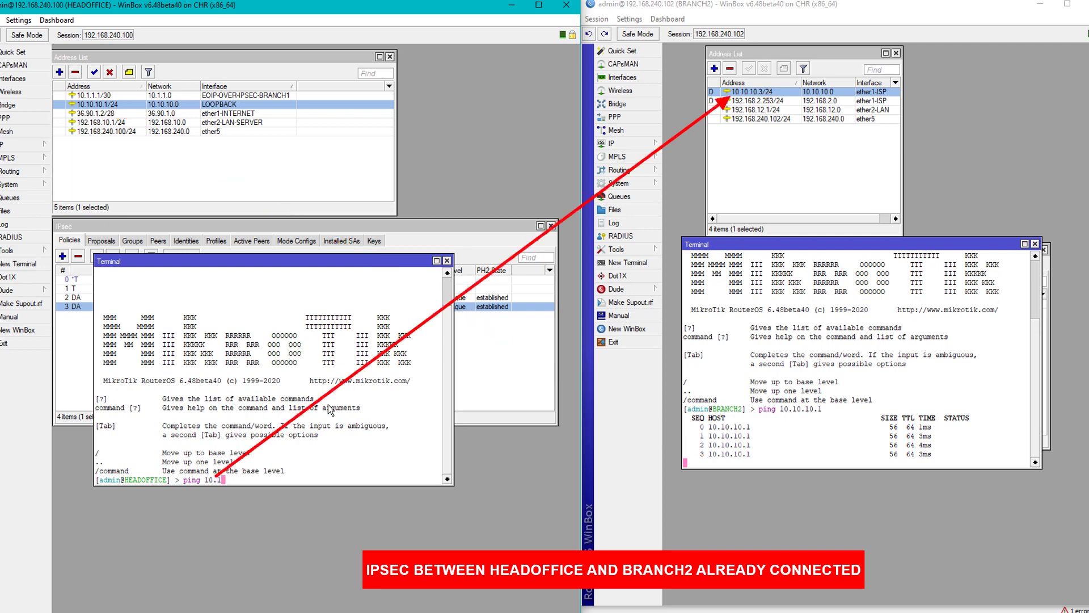
text(0.10.3)
key(Return)
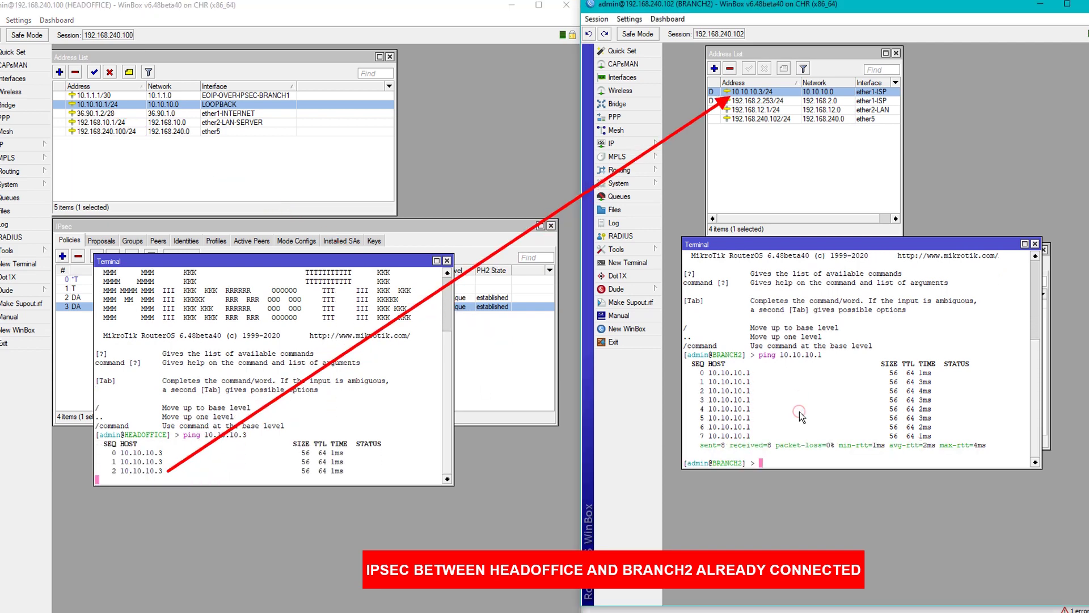
key(ctrl+c)
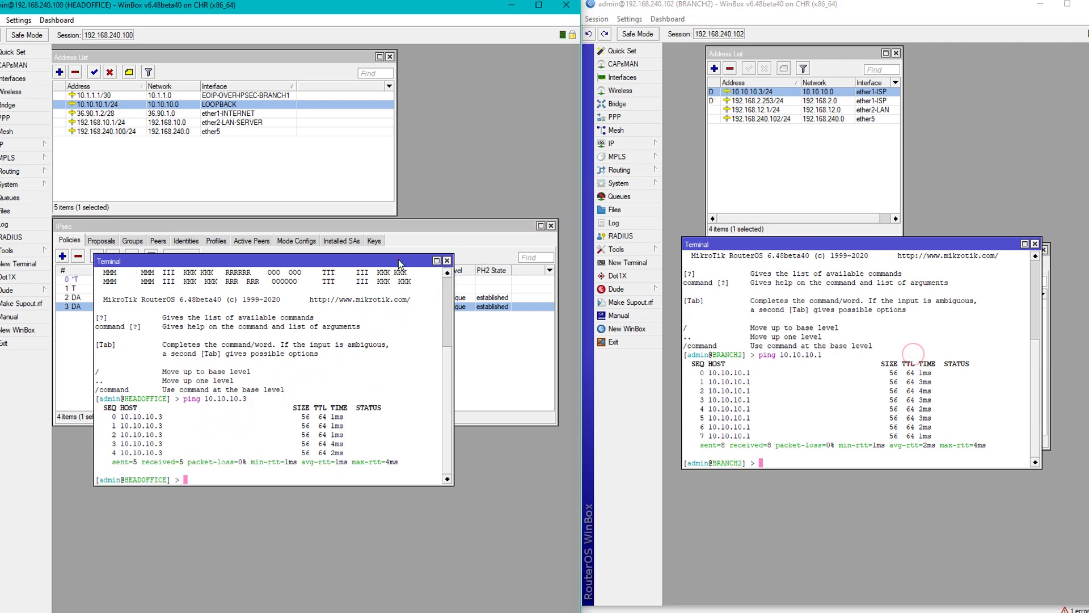
drag(398, 261, 397, 302)
drag(808, 250, 818, 295)
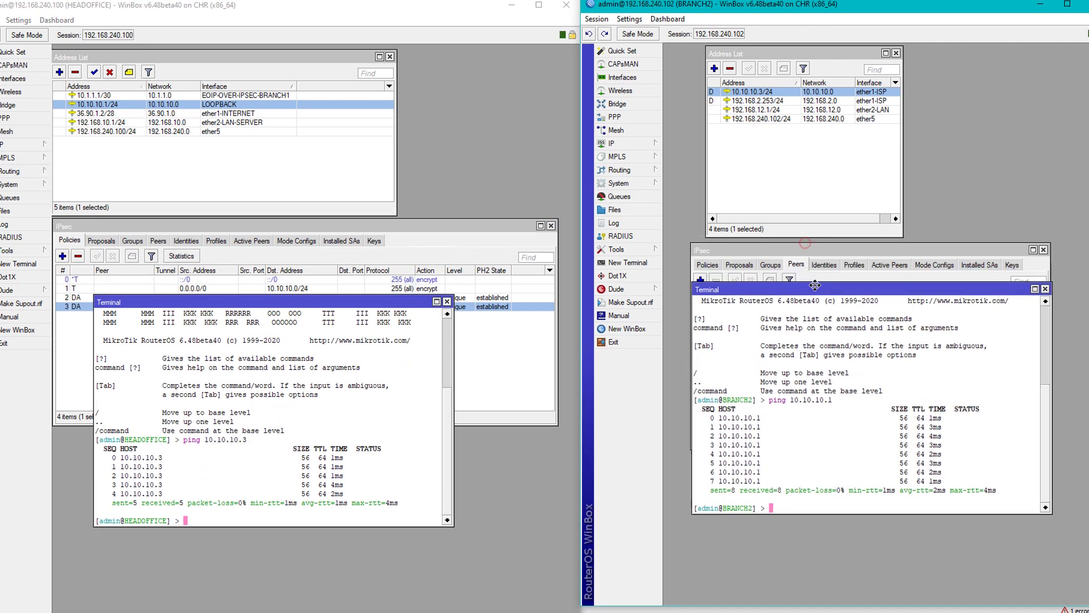
Ping HEADOFFICE's LAN address 192.168.10.1 from BRANCH2 and stop the failing ping.
click(111, 123)
click(857, 431)
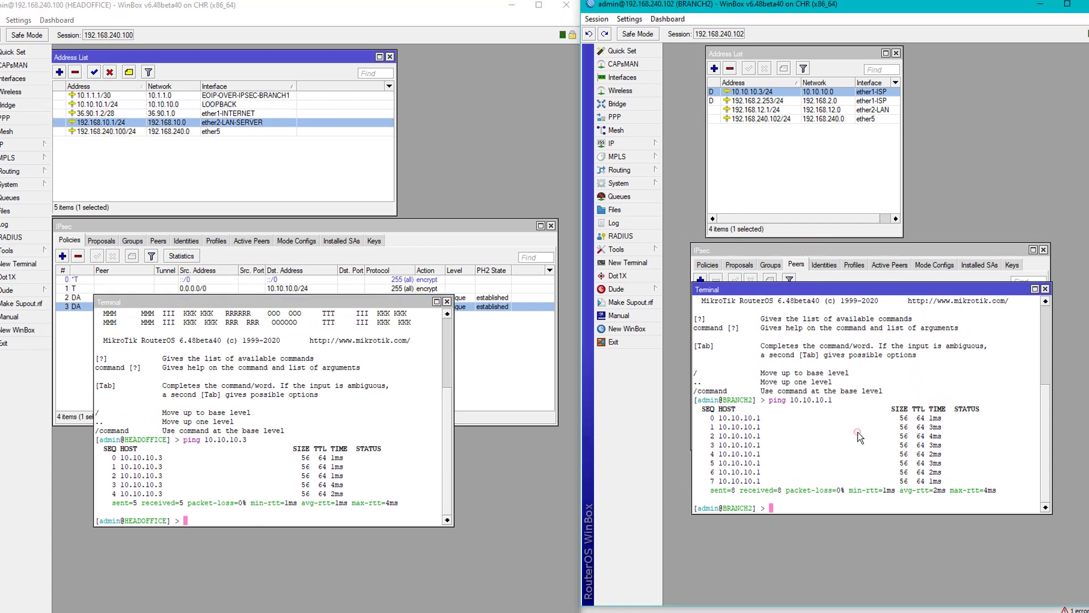
text(ping 192.16)
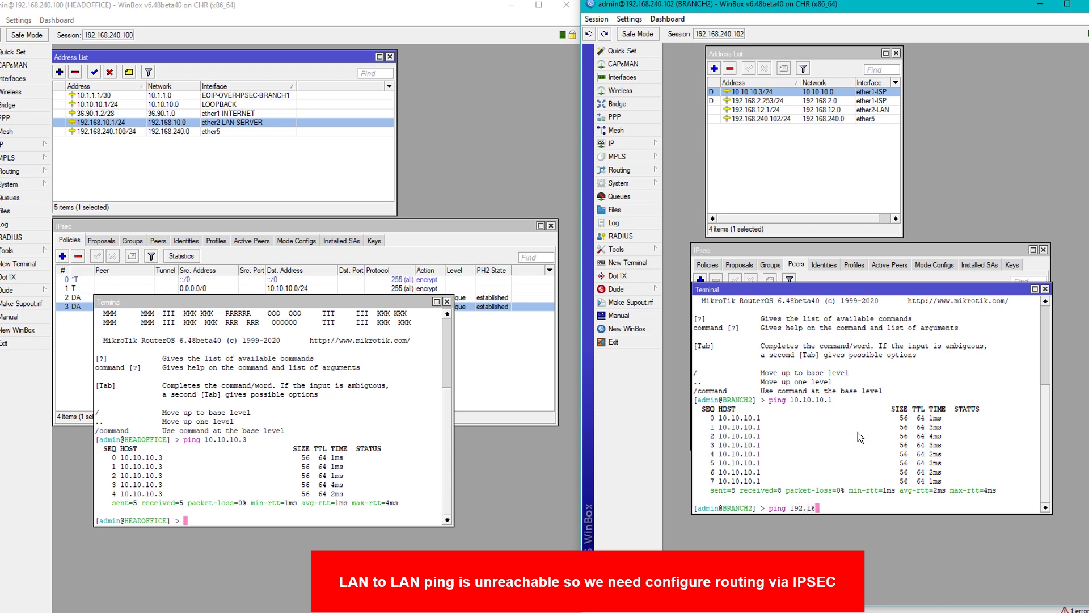
text(8.10.1)
key(Return)
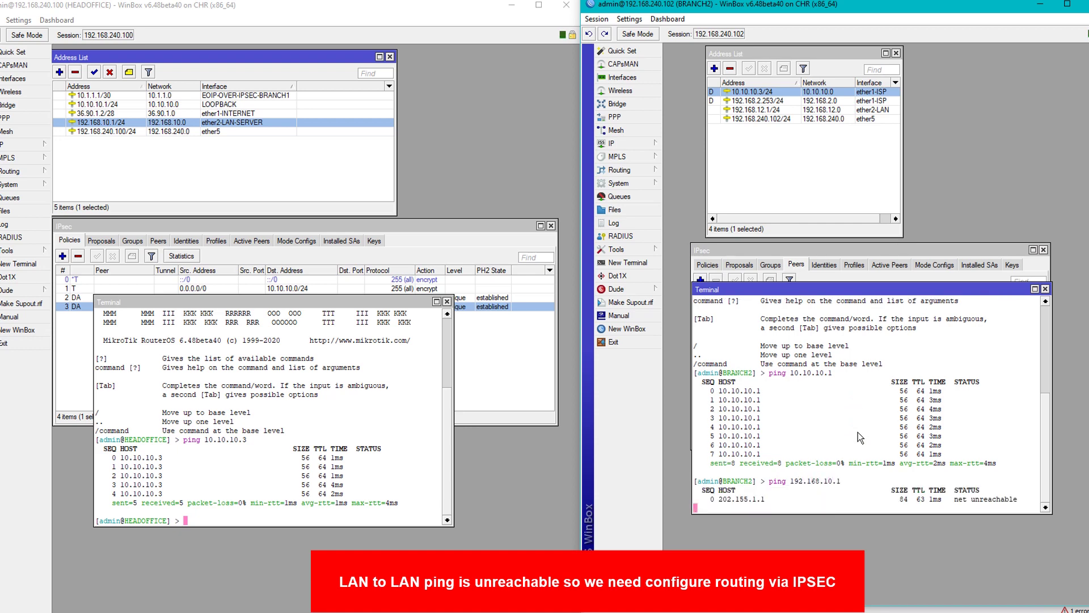
key(ctrl+c)
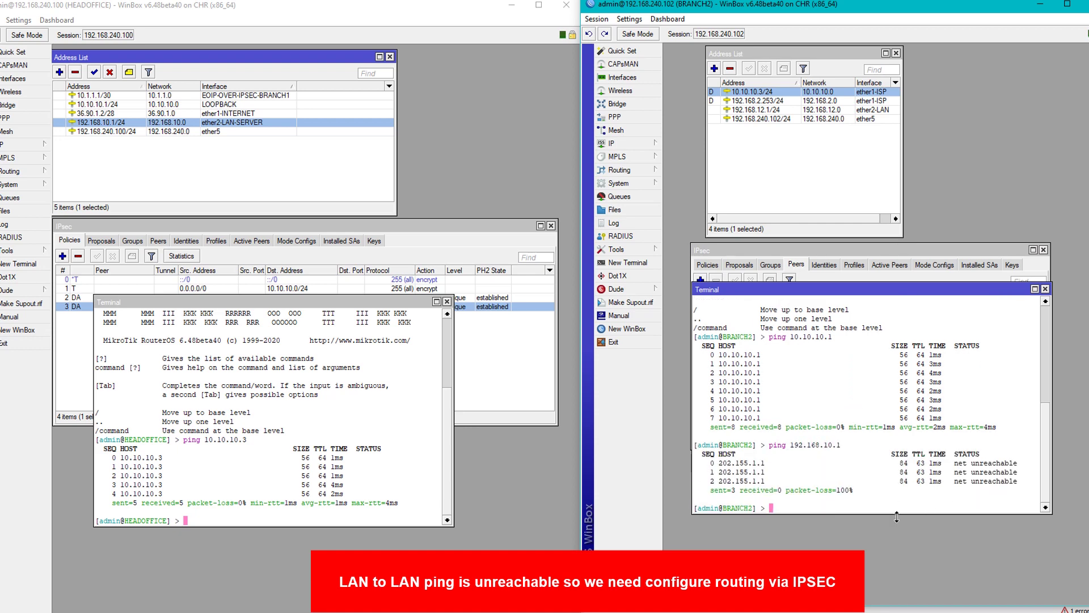
Ping BRANCH2's LAN address 192.168.12.1 from HEADOFFICE and stop it after three failures.
click(371, 485)
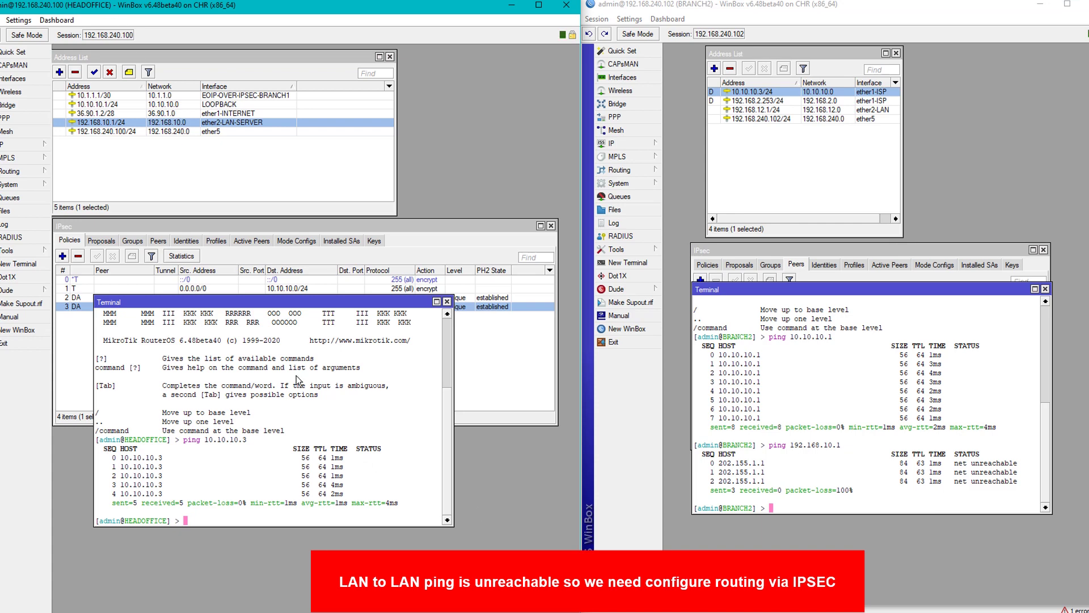
text(ping)
click(754, 109)
click(264, 462)
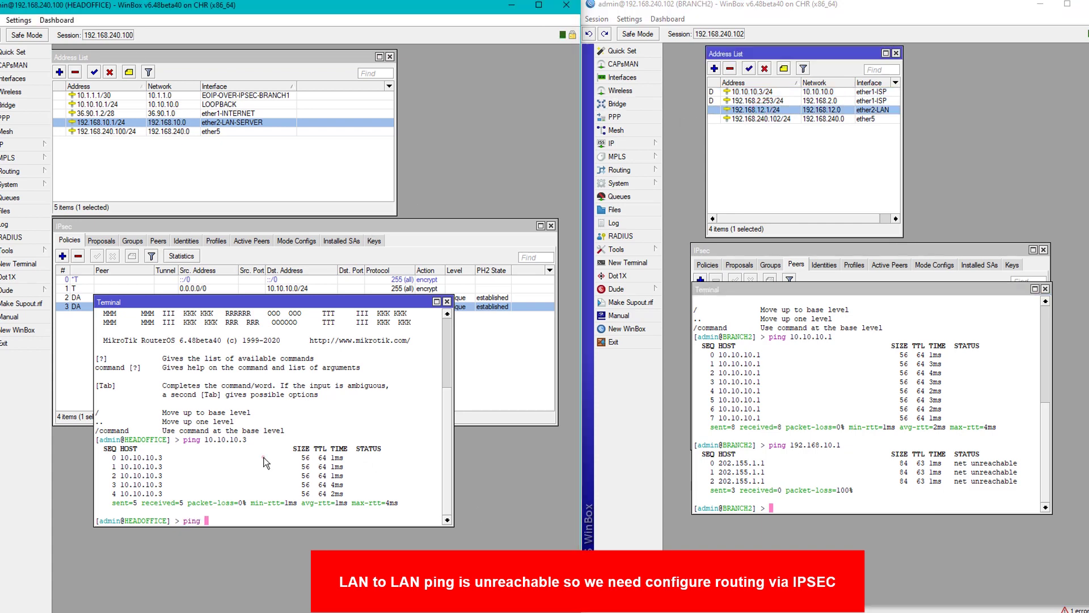
text(192.168.12.1)
key(Return)
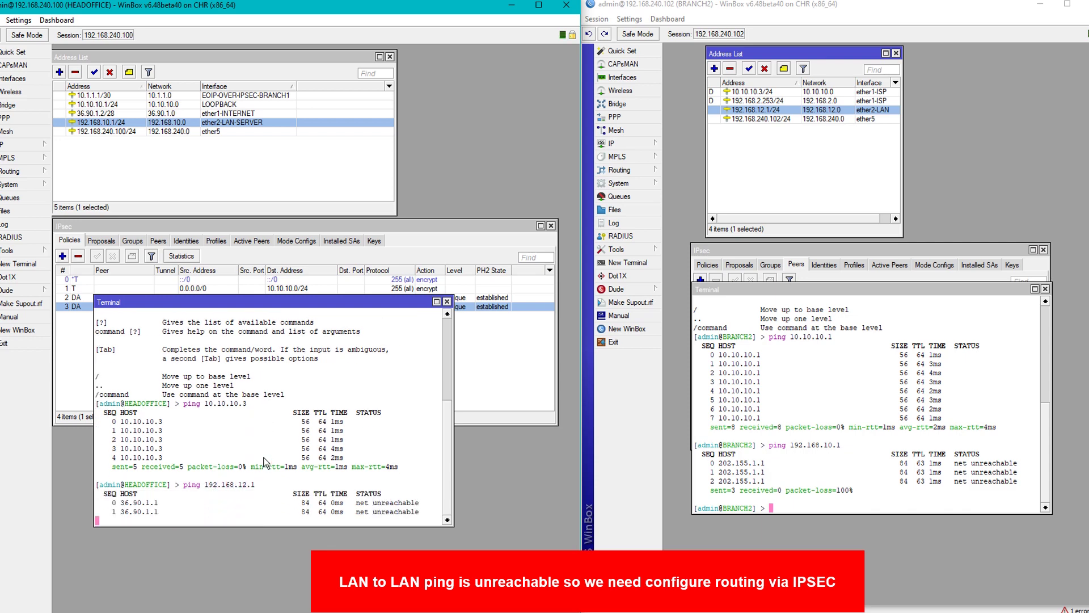
key(ctrl+c)
click(616, 143)
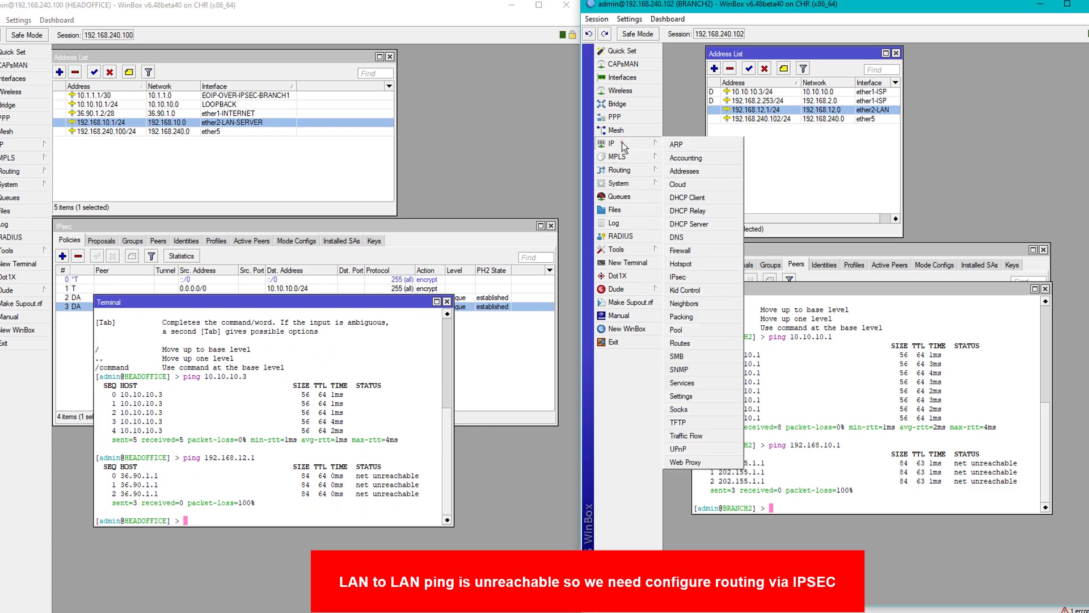
Add a BRANCH2 static route to 192.168.10.0/24 via gateway 10.10.10.1.
click(690, 340)
drag(792, 242, 849, 240)
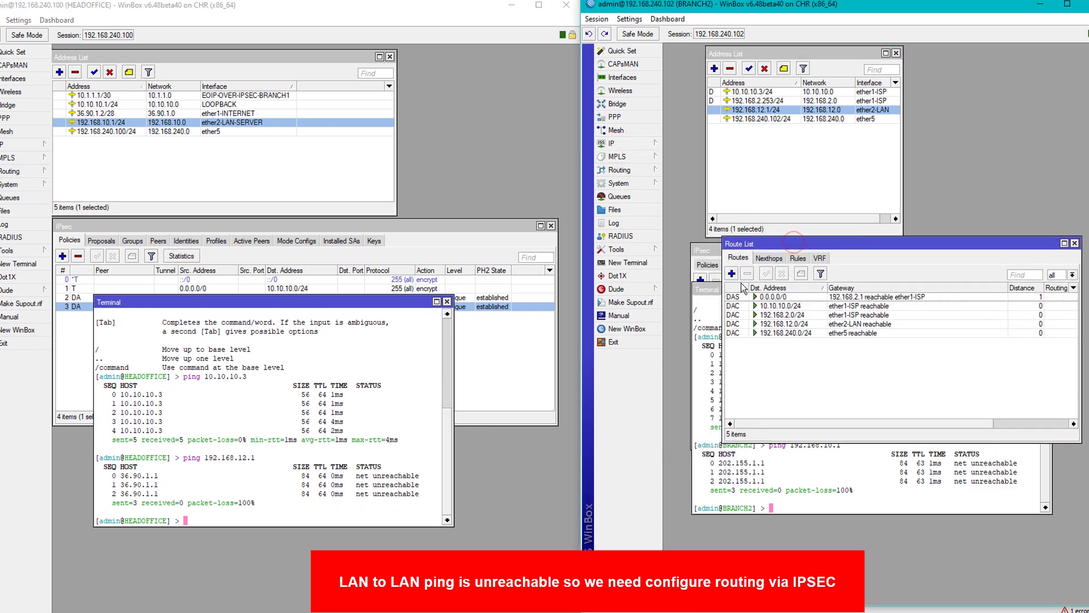
click(731, 274)
drag(765, 98, 788, 329)
text(1)
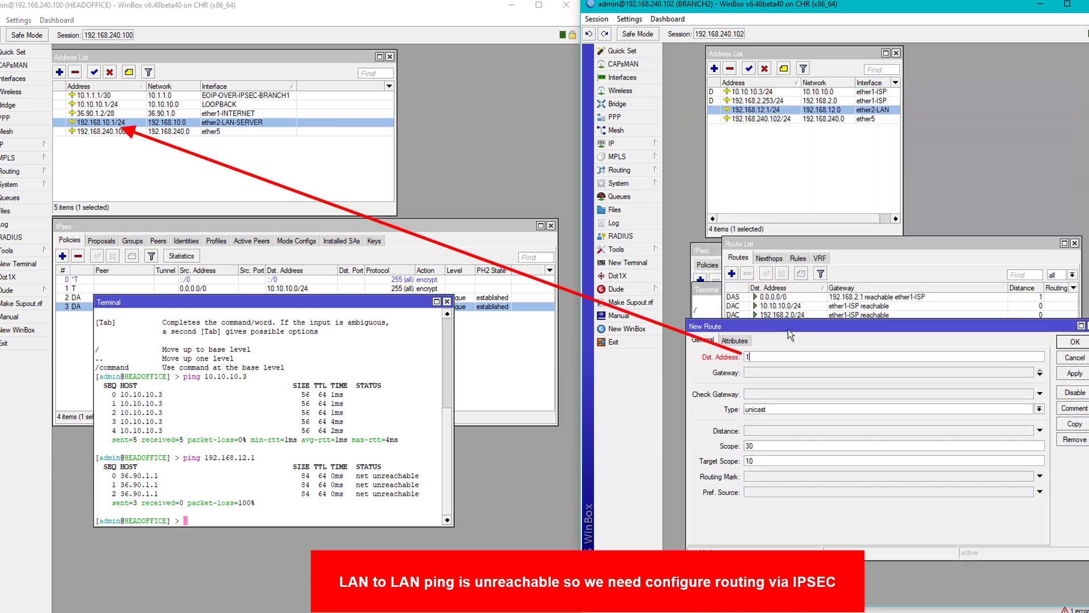
text(92.168.10.0/24)
click(758, 373)
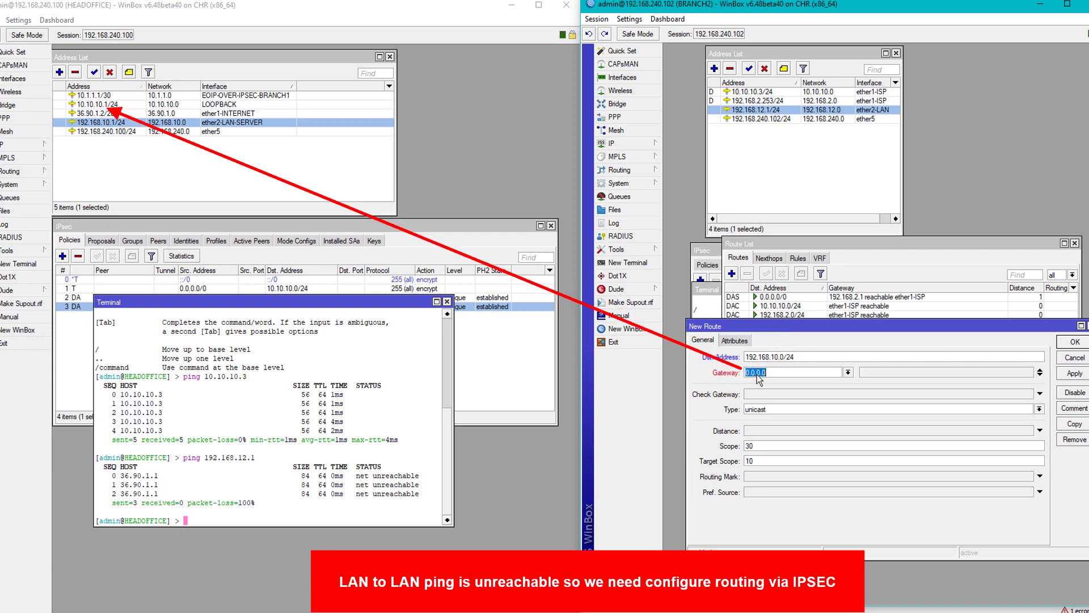
text(10.10.10.1)
click(1075, 372)
click(105, 104)
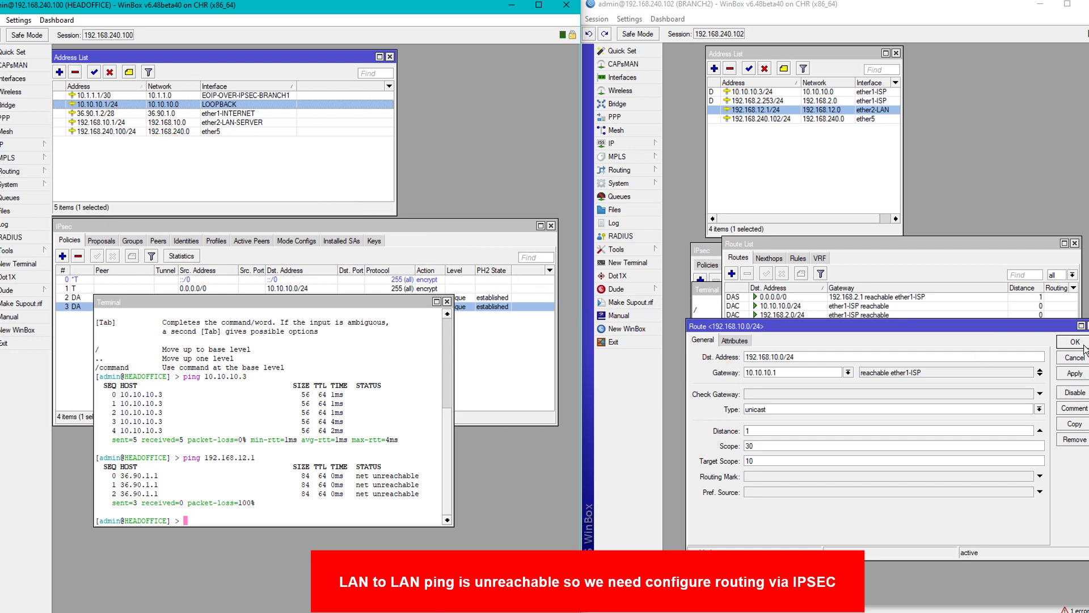
click(1075, 341)
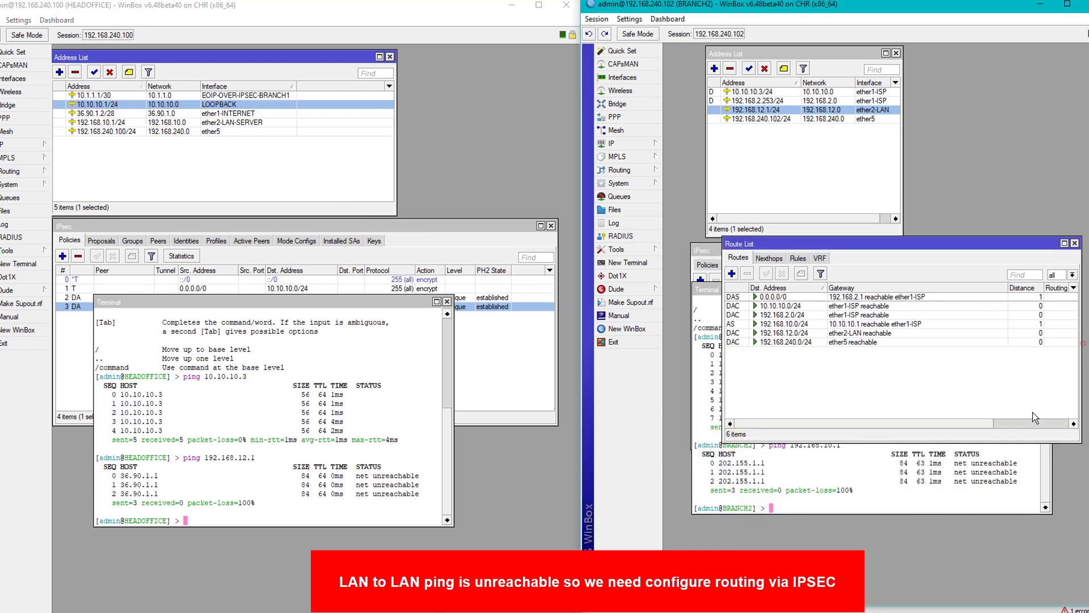
click(791, 325)
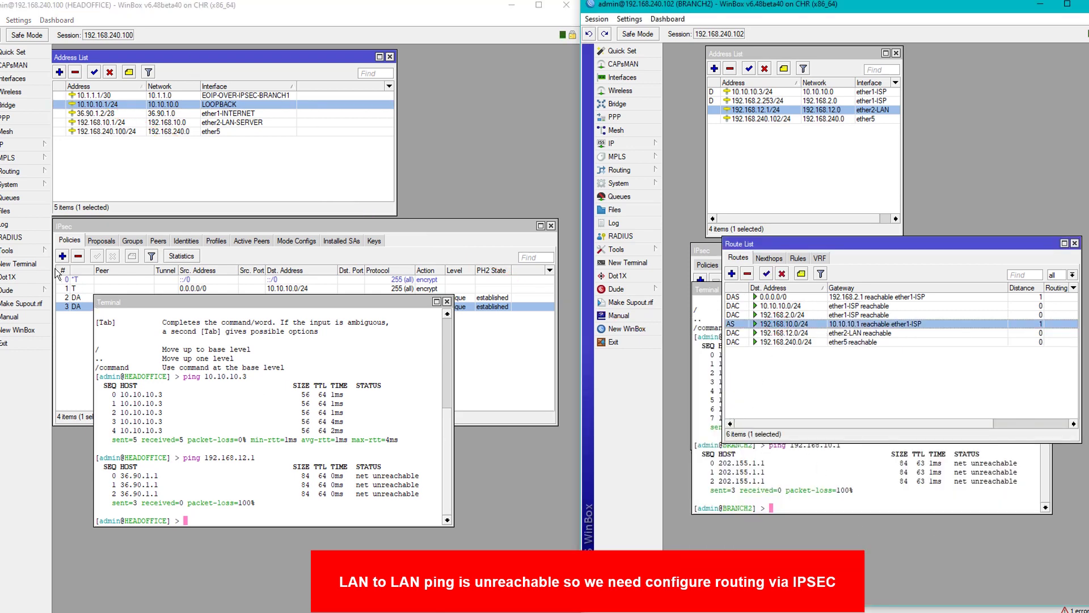
click(17, 152)
Add a HEADOFFICE static route to 192.168.12.0/24 via gateway 10.10.10.3.
click(14, 144)
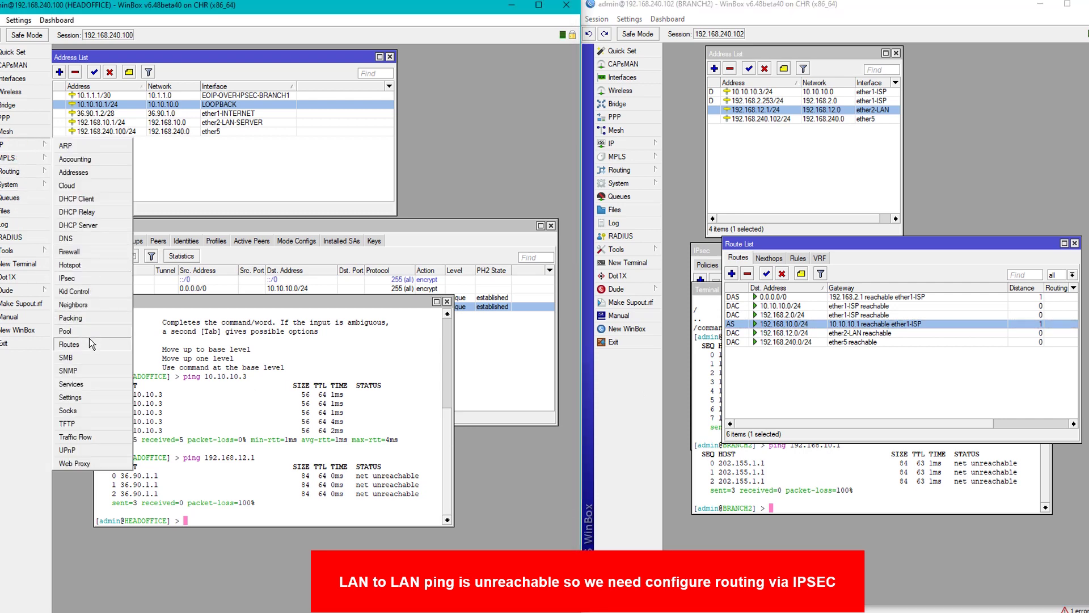
click(86, 348)
drag(259, 234, 265, 304)
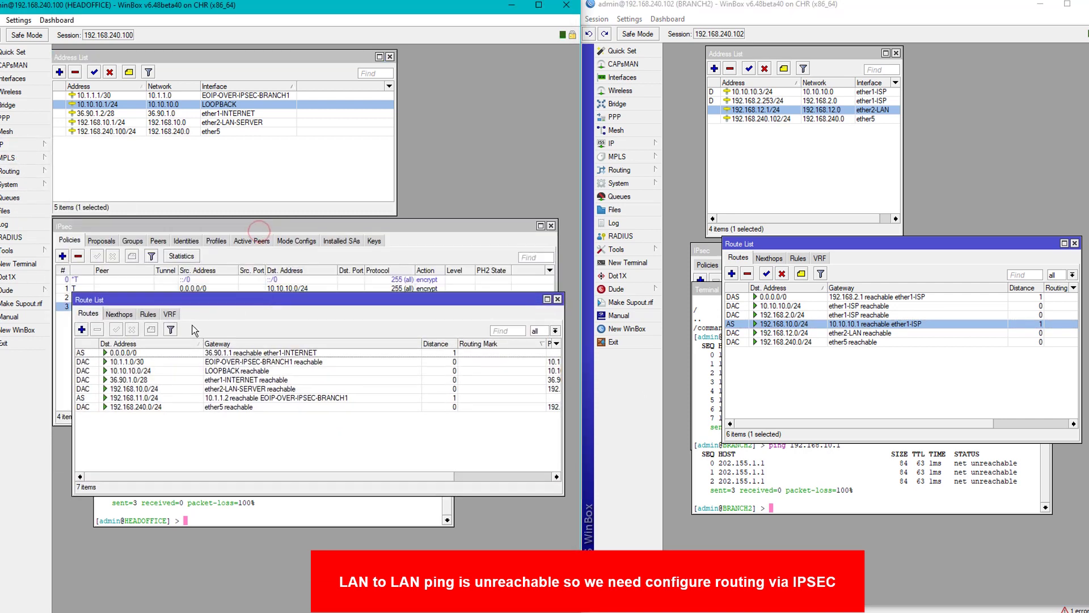
click(82, 330)
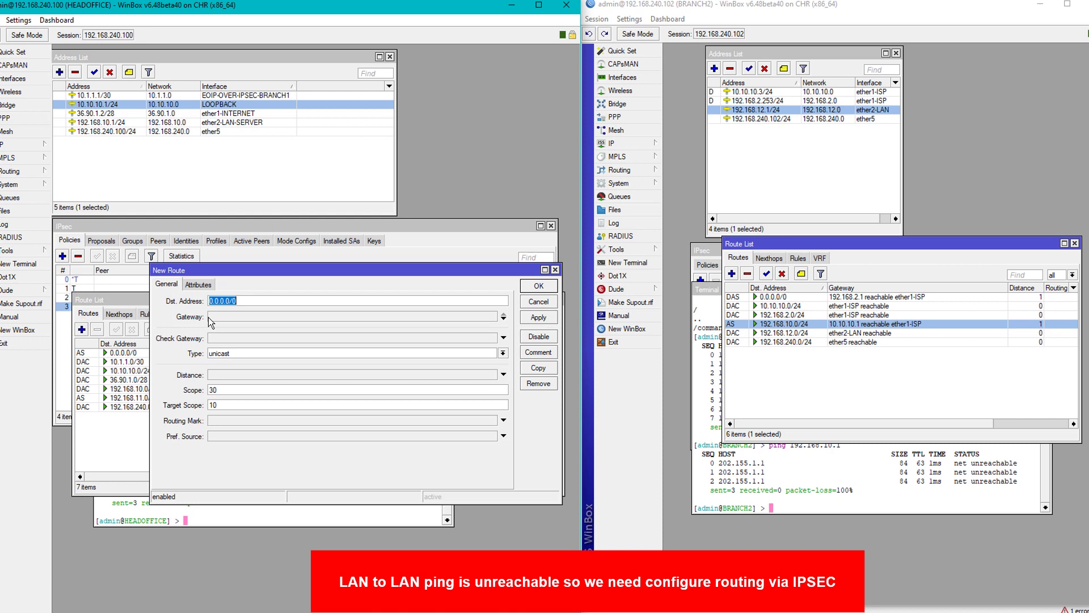
text(192.168.1)
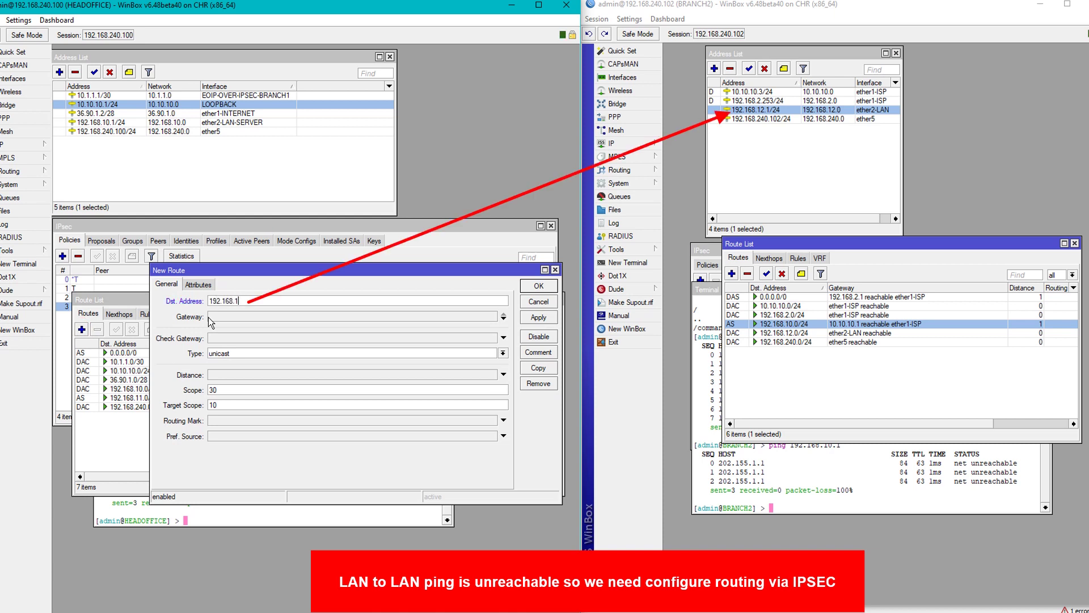
text(2.0/24)
click(229, 320)
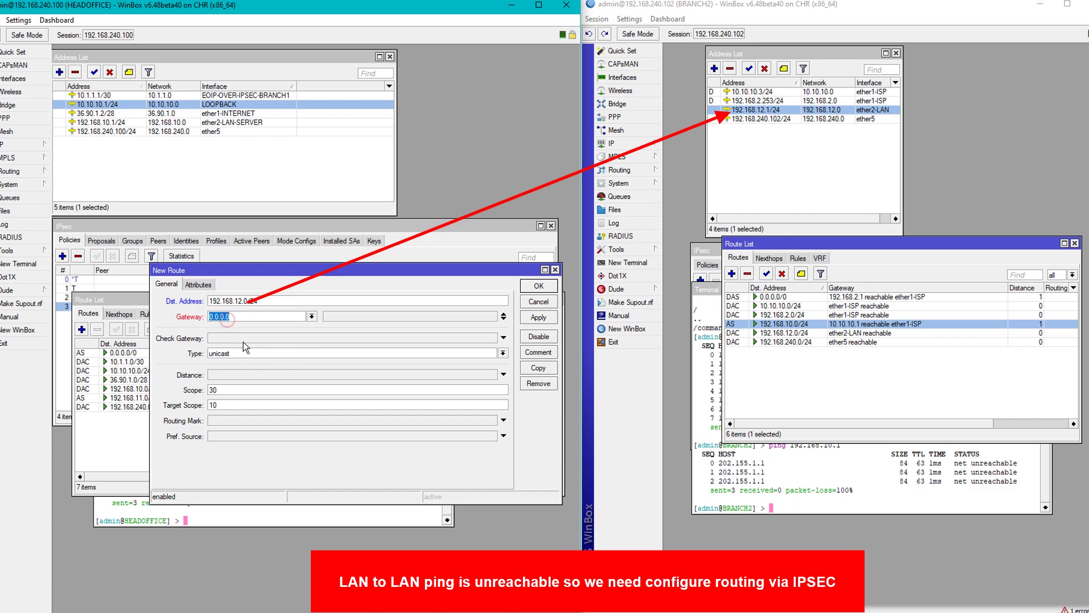
text(10.10.1)
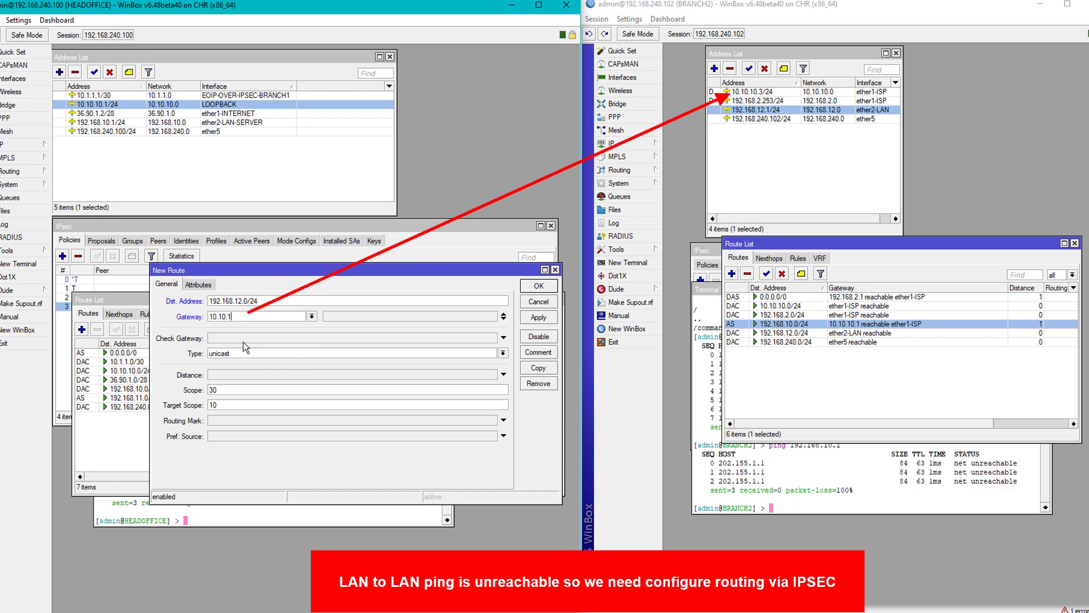
click(538, 317)
click(539, 286)
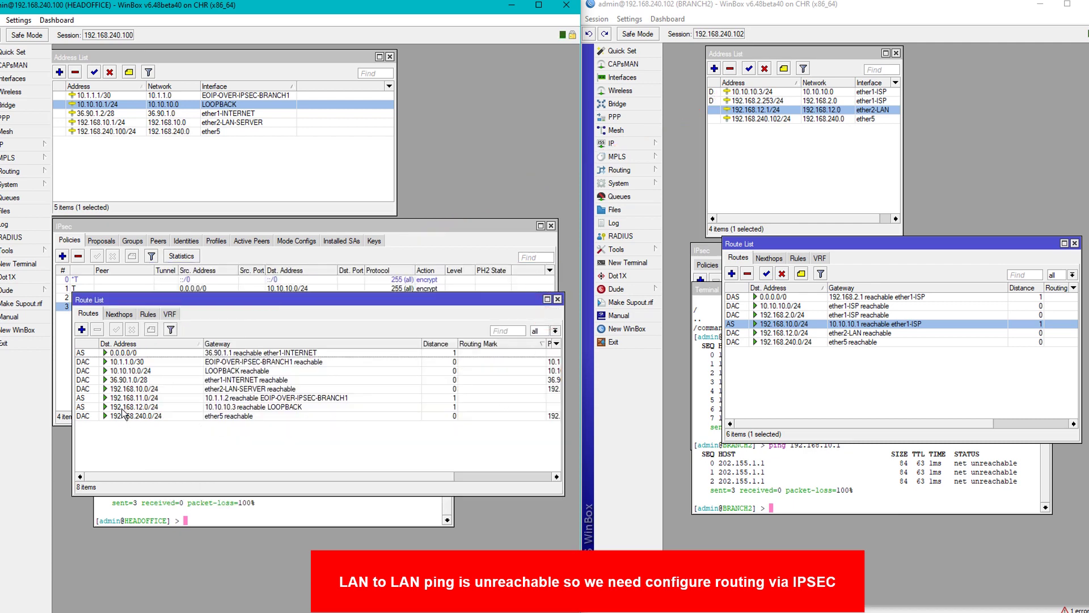
click(122, 407)
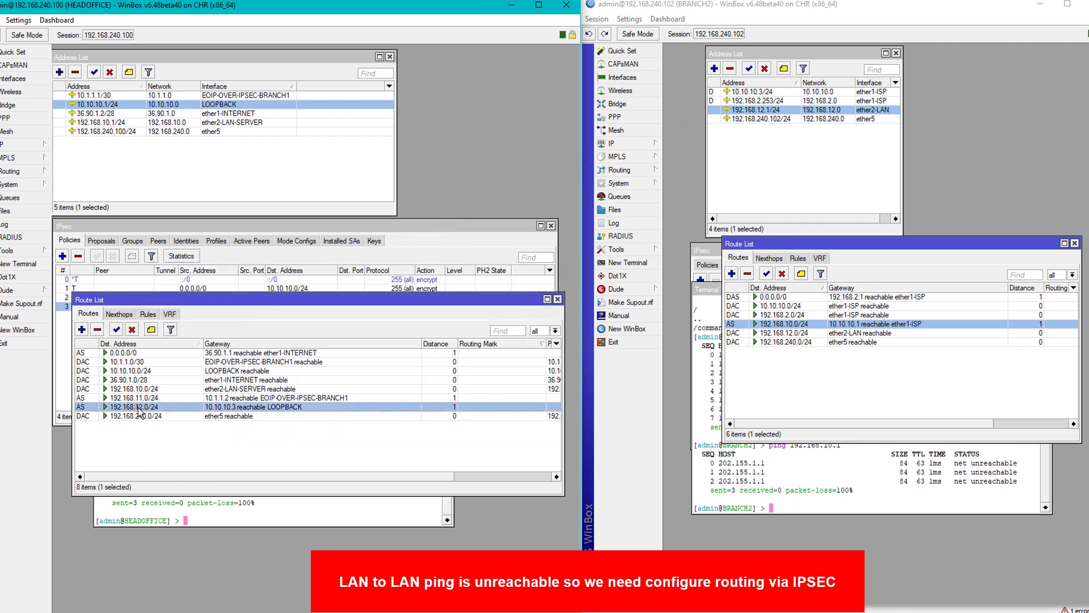
click(796, 504)
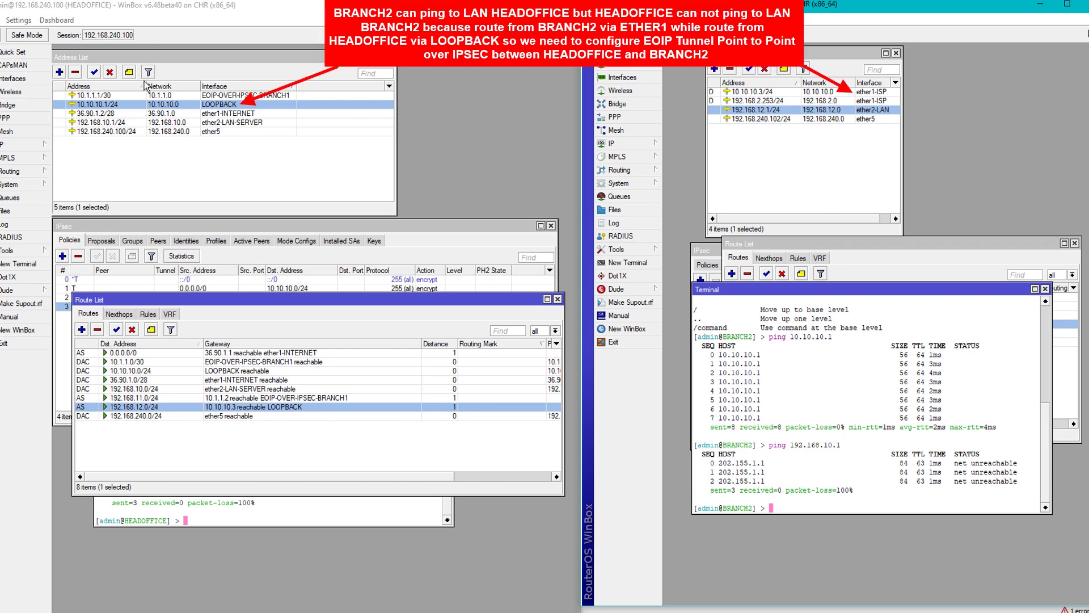
Ping 192.168.10.1 from the BRANCH2 terminal.
ctrl+click(116, 122)
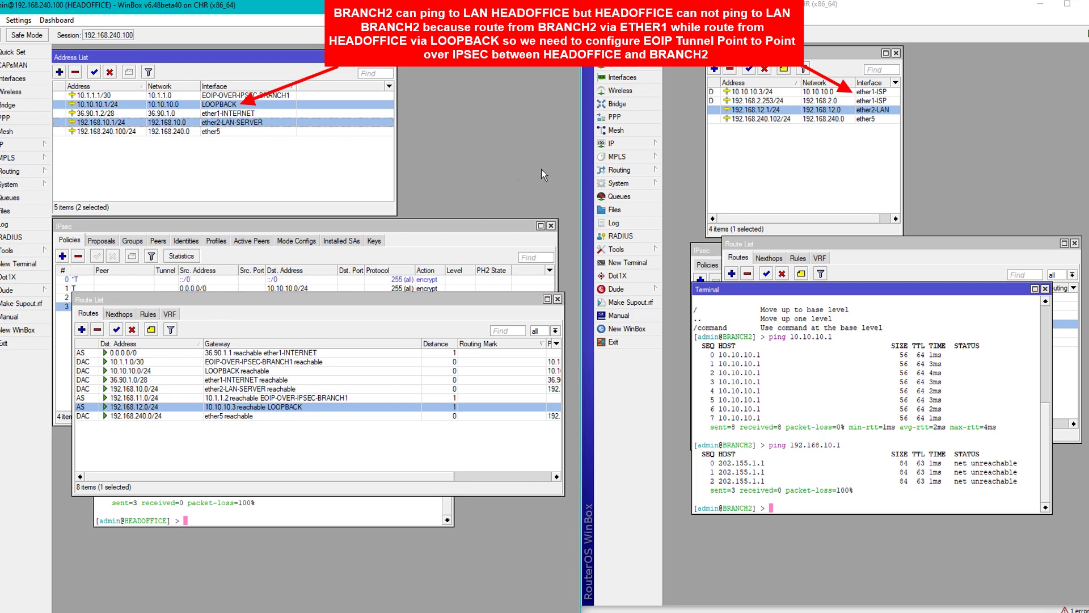
ctrl+click(762, 91)
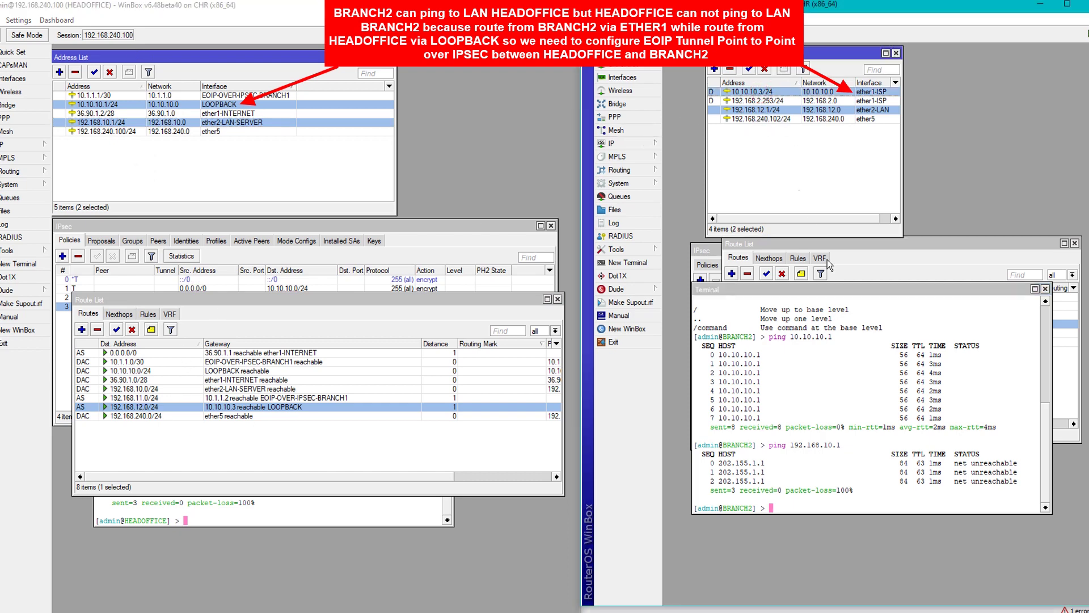
click(857, 391)
text(ping)
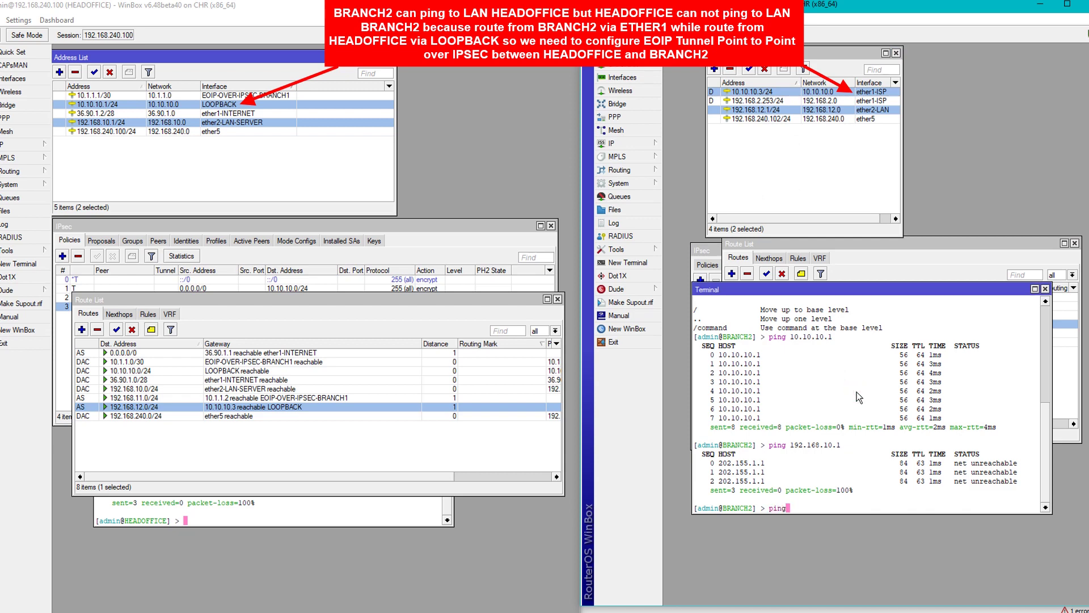
text( 192.168.10.1)
key(Return)
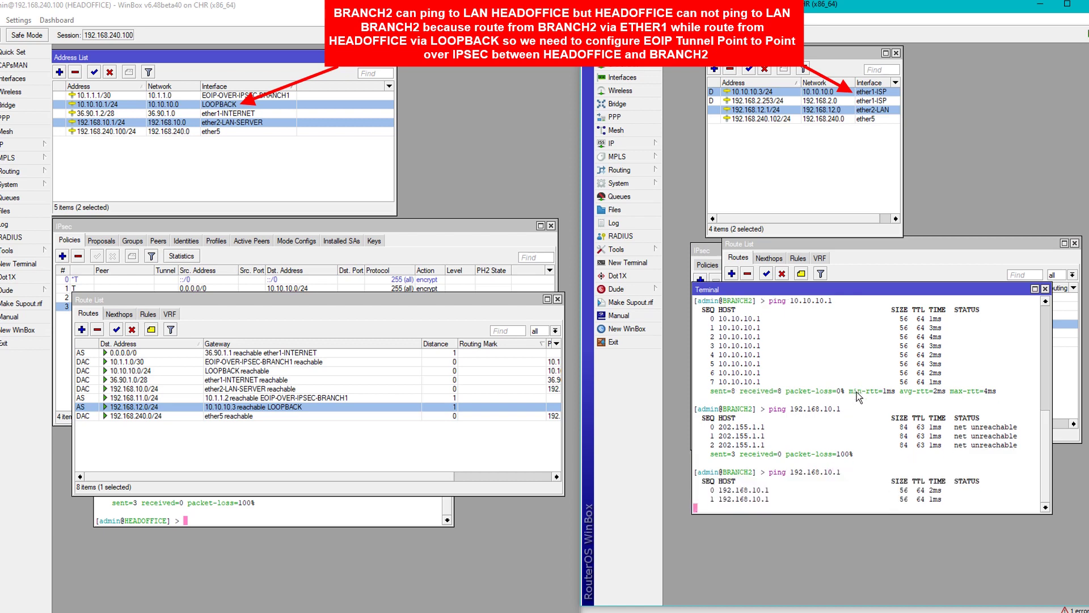
Rerun the ping to 192.168.12.1 from HEADOFFICE, then stop both pings.
click(274, 510)
key(Up)
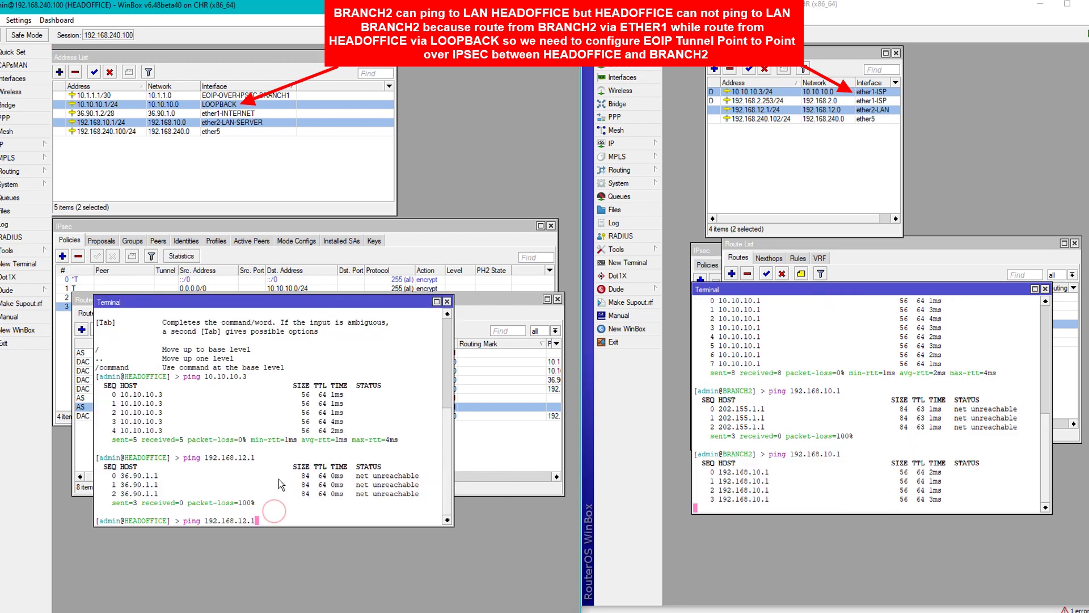
key(Return)
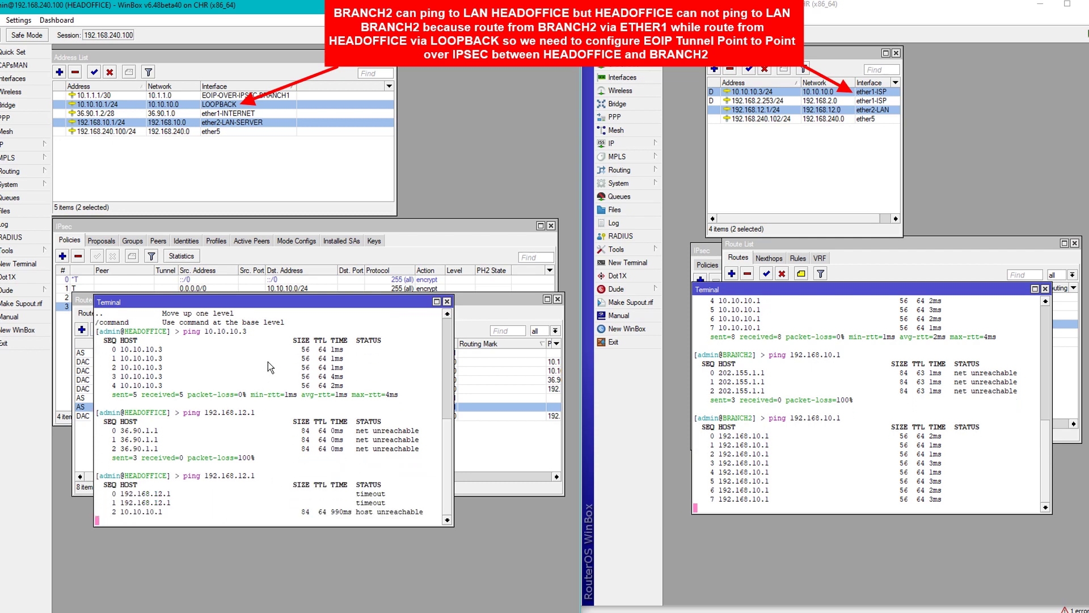
mouse_move(285, 301)
mouse_down()
mouse_move(330, 376)
mouse_move(308, 424)
mouse_up()
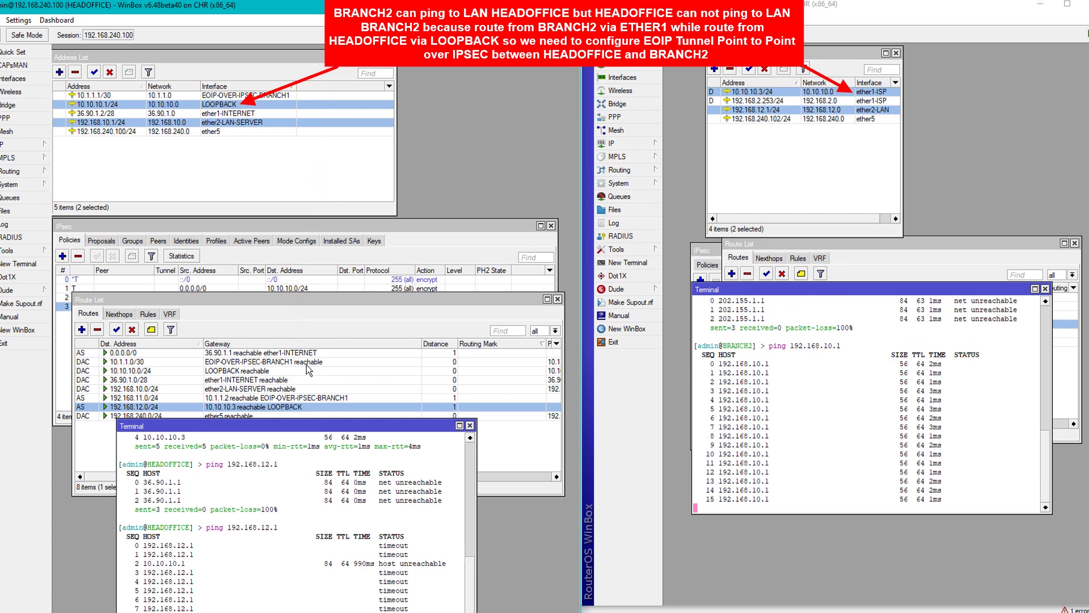
drag(322, 427, 339, 316)
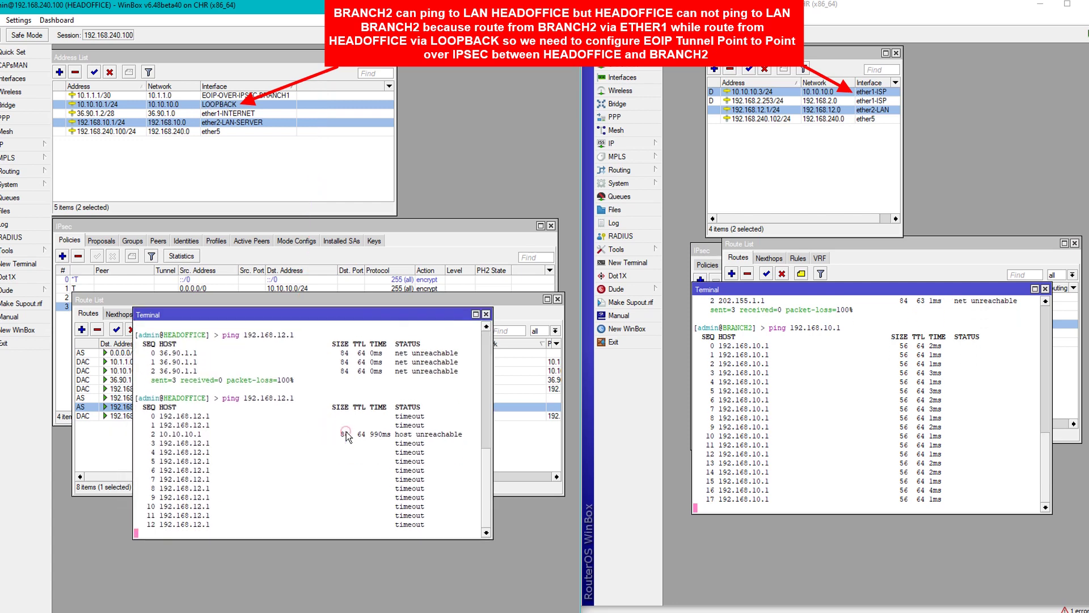
key(ctrl+c)
click(865, 418)
key(ctrl+c)
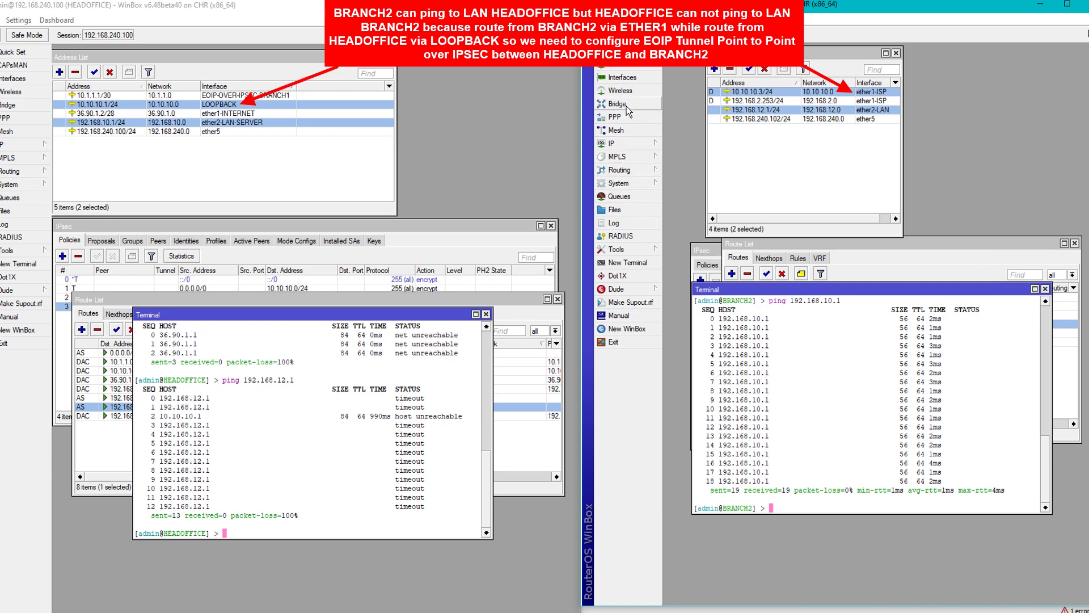
Delete the 192.168.10.0/24 and 192.168.12.0/24 static routes and open both routers' interface lists.
click(624, 77)
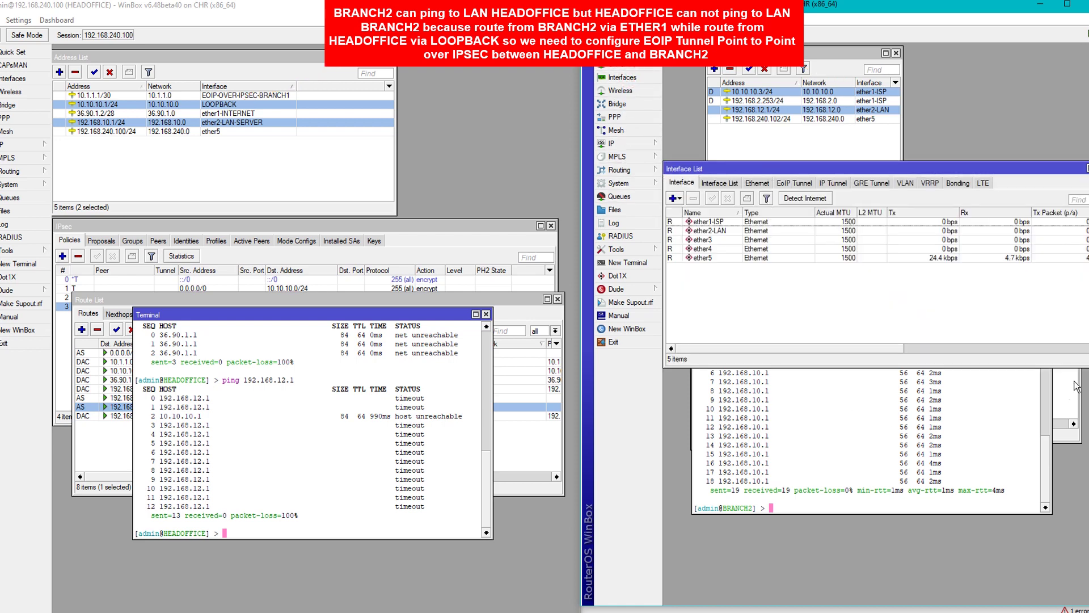
click(1065, 407)
click(793, 324)
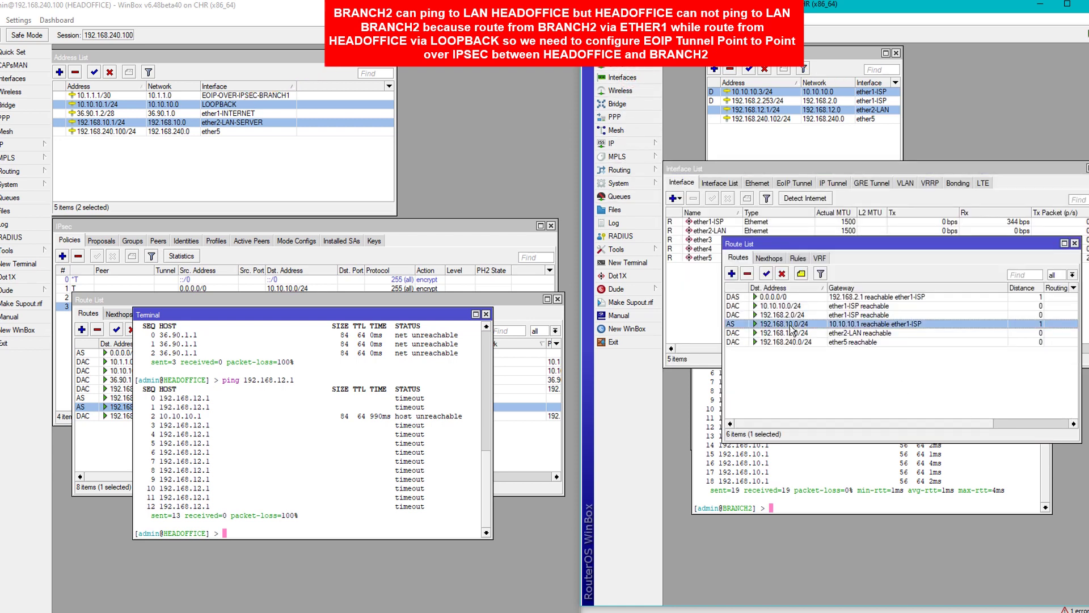
click(746, 275)
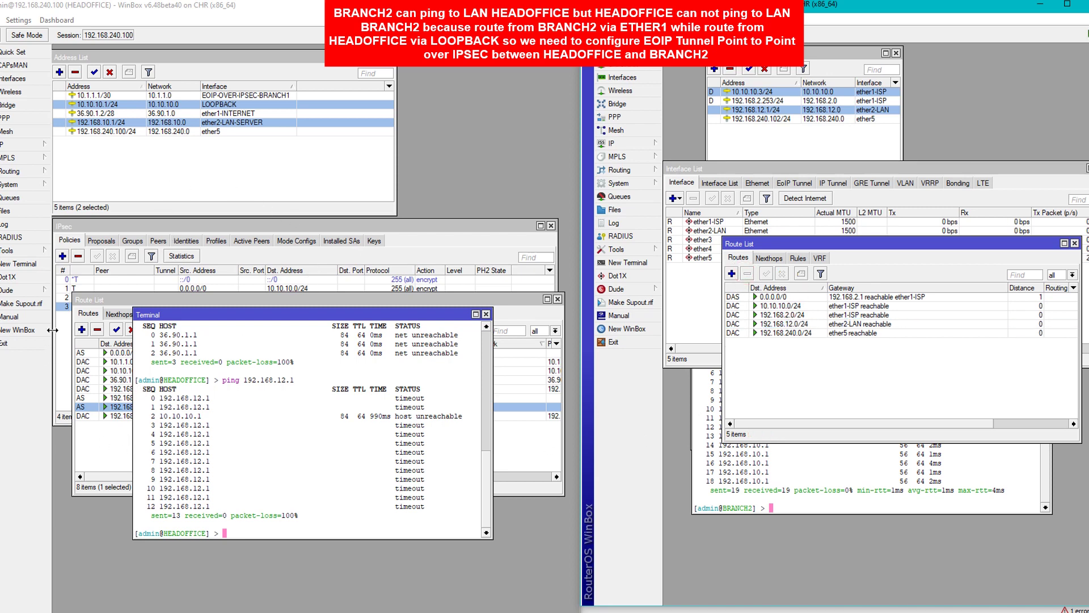
click(85, 411)
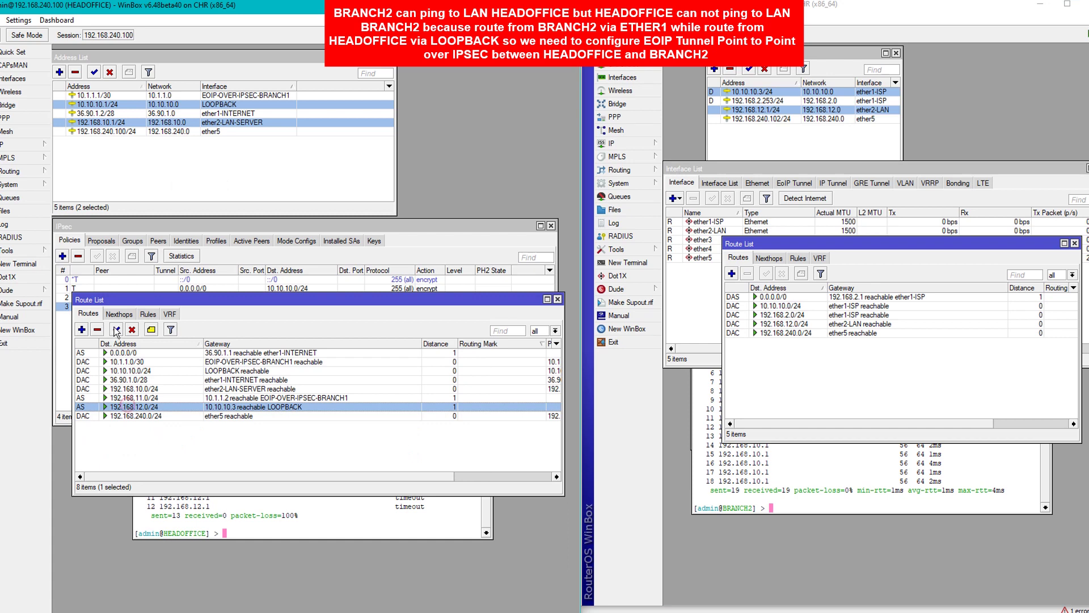
click(97, 329)
click(14, 78)
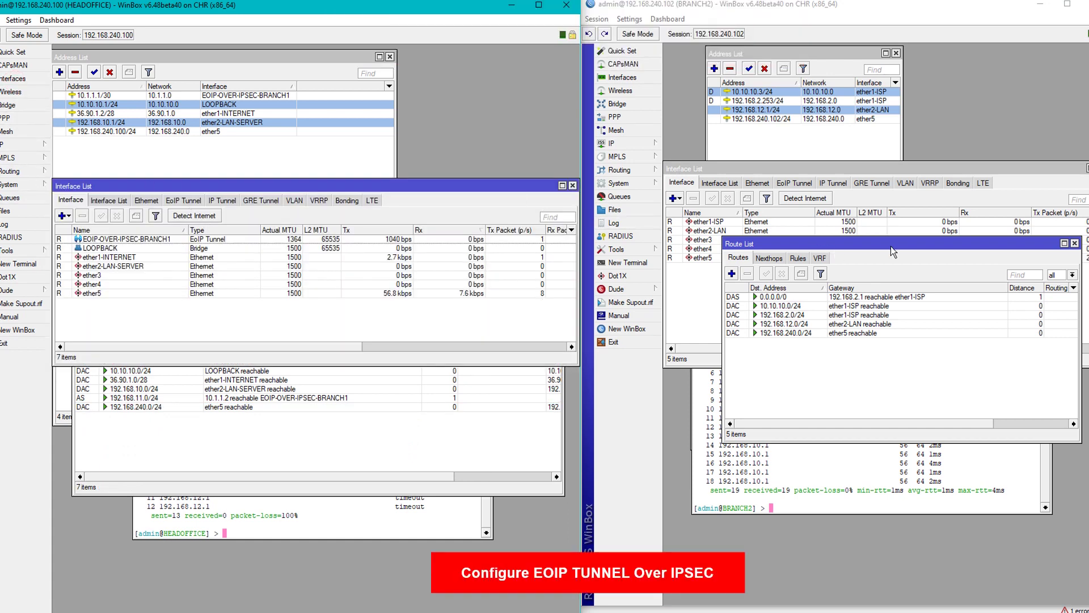
Start new EoIP Tunnel interfaces on both BRANCH2 and HEADOFFICE.
drag(829, 166, 856, 166)
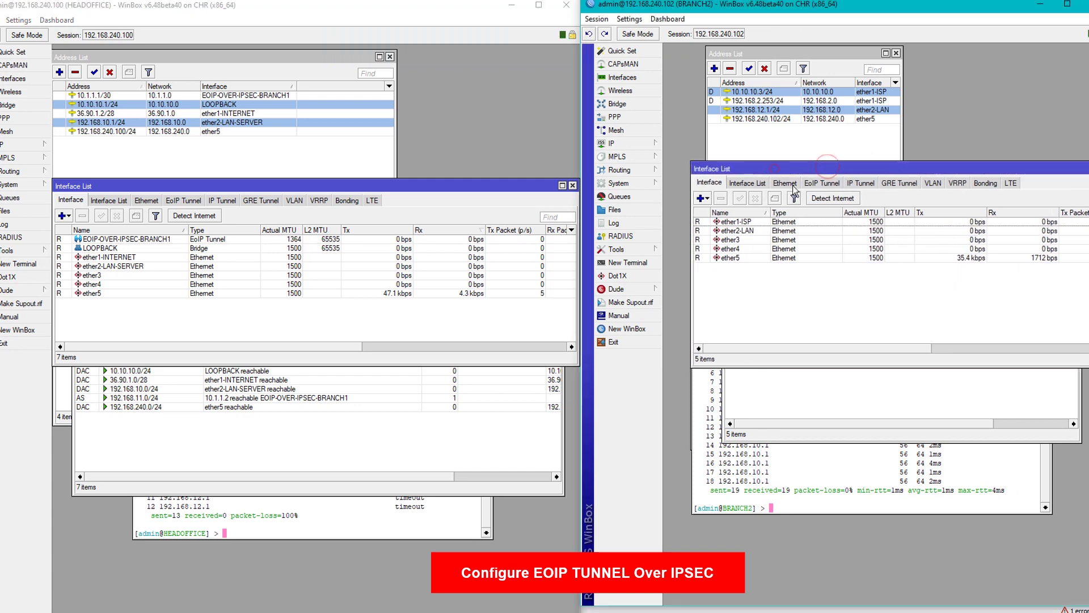
click(707, 199)
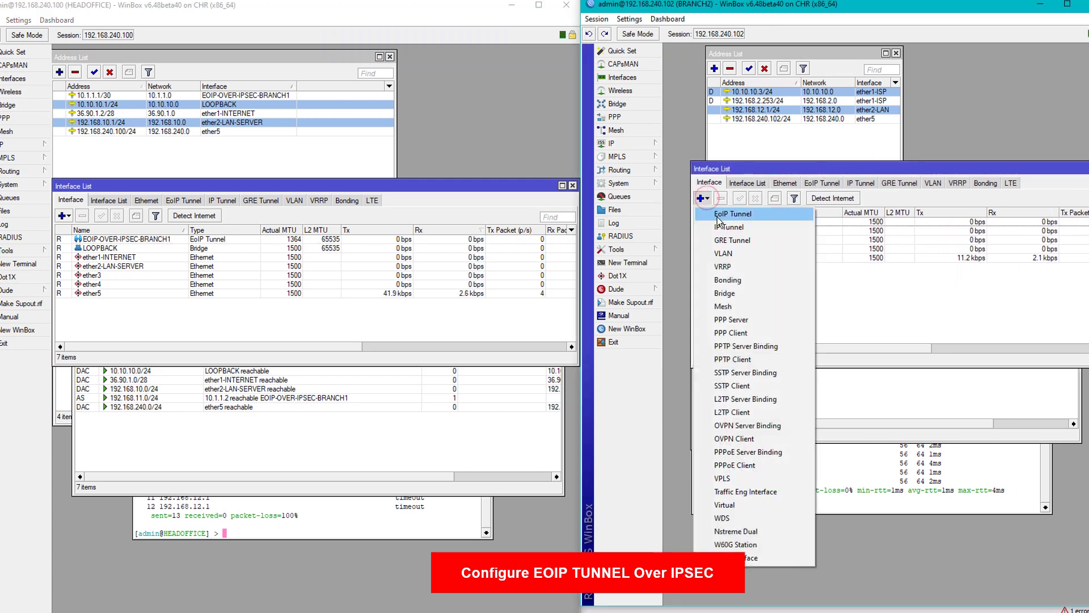
click(717, 217)
click(62, 216)
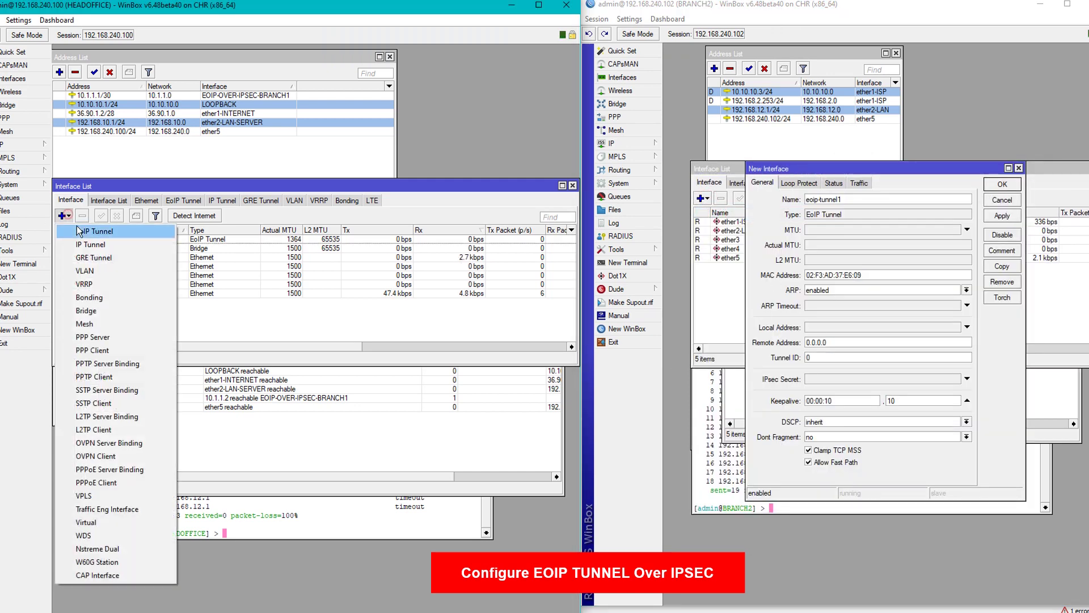
click(80, 231)
drag(382, 194, 353, 250)
Name the HEADOFFICE tunnel EOIP-OVER-IPSEC-BRANCH2, then paste and adapt that name on BRANCH2.
text(e)
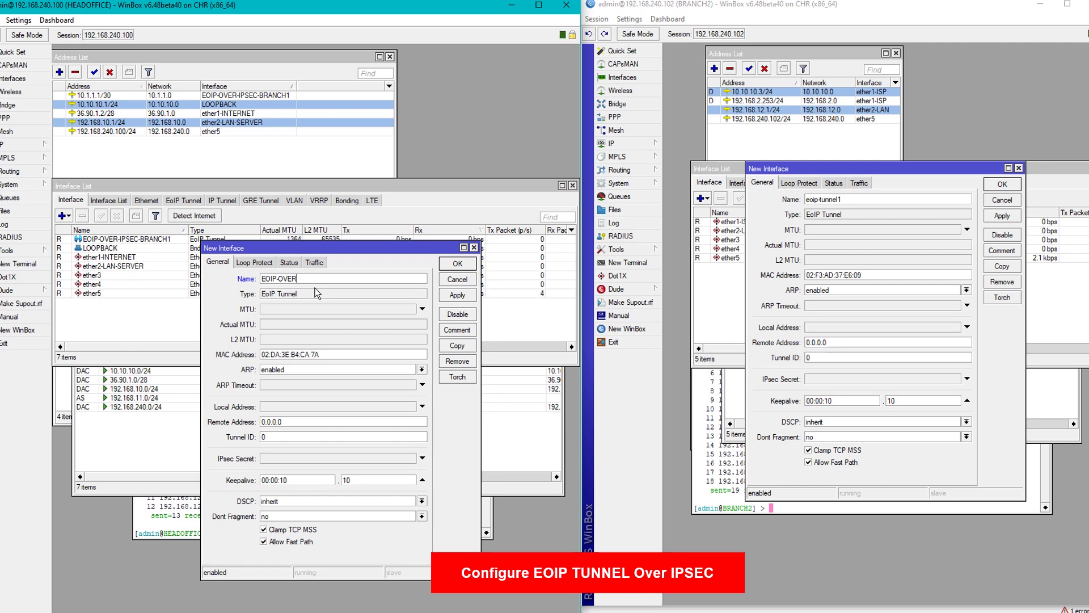
text(IPSEC-BRANCH2)
key(ctrl+a)
key(ctrl+c)
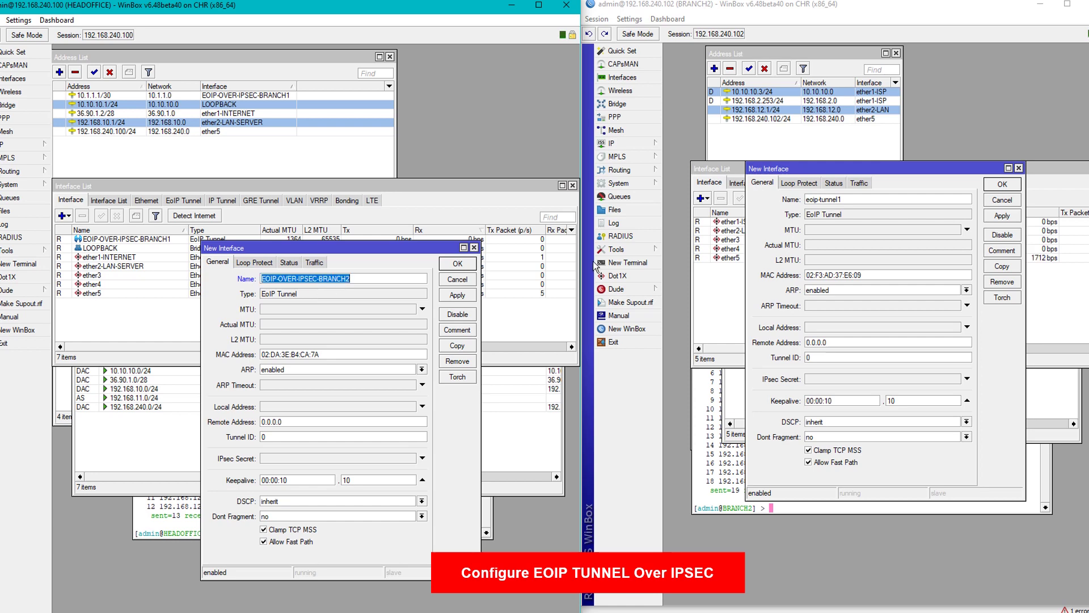
click(889, 205)
key(ctrl+v)
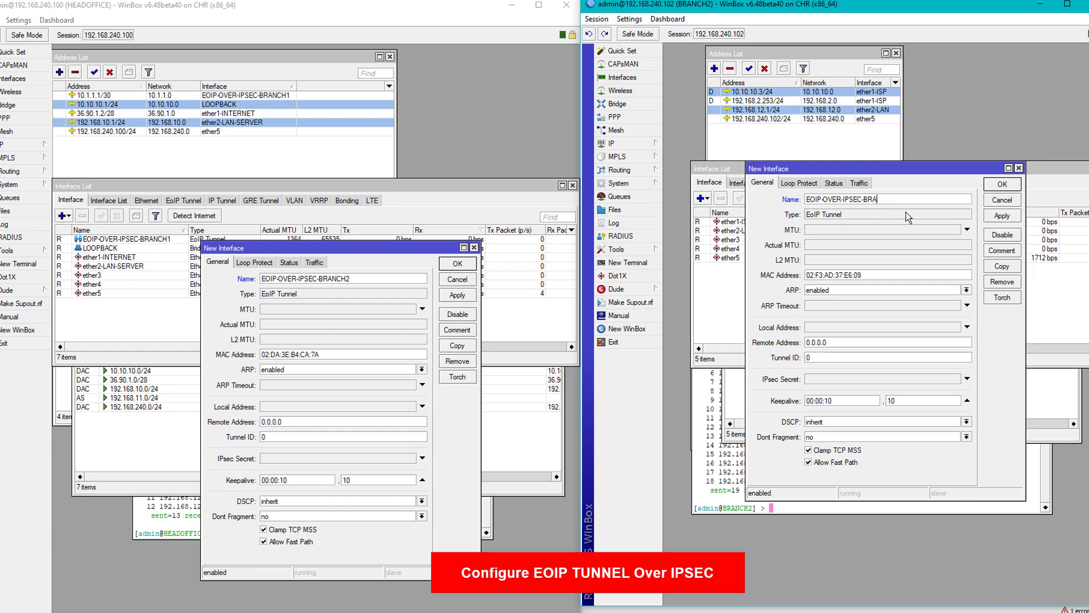
key(BackSpace)
key(BackSpace)
key(BackSpace)
Set tunnel endpoints: HEADOFFICE 10.10.10.1 to 10.10.10.3, BRANCH2 10.10.10.3 to 10.10.10.1.
click(294, 407)
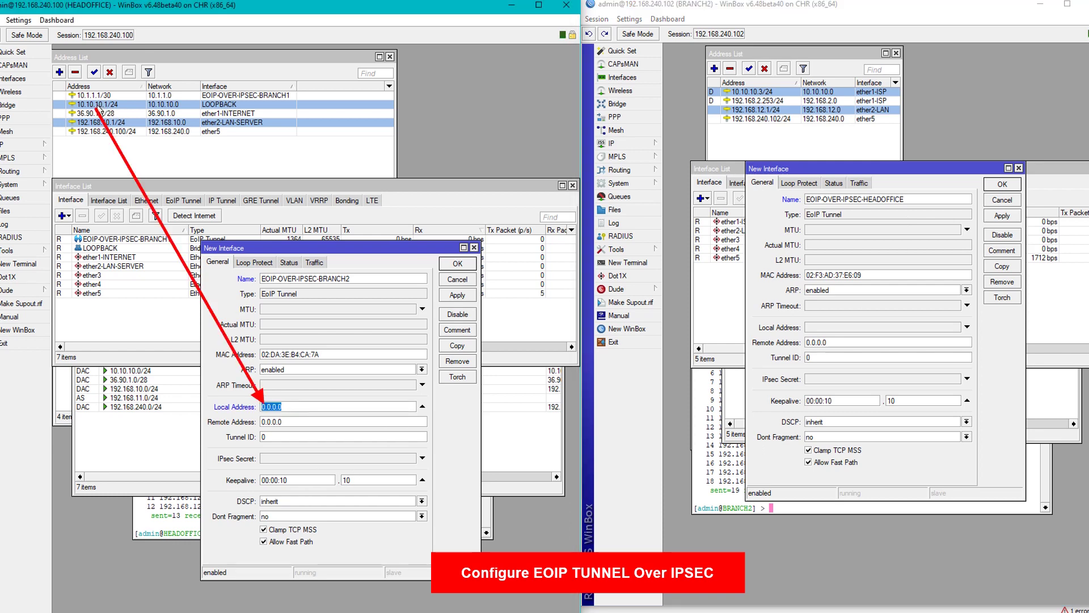
text(10)
click(289, 422)
text(10)
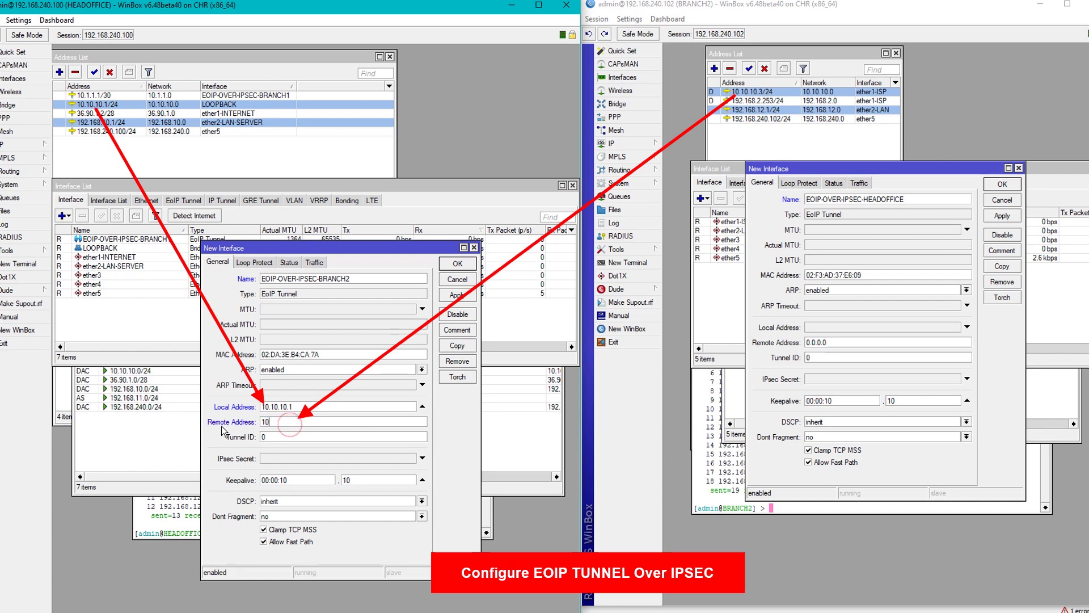
text(.10.10.3)
click(836, 328)
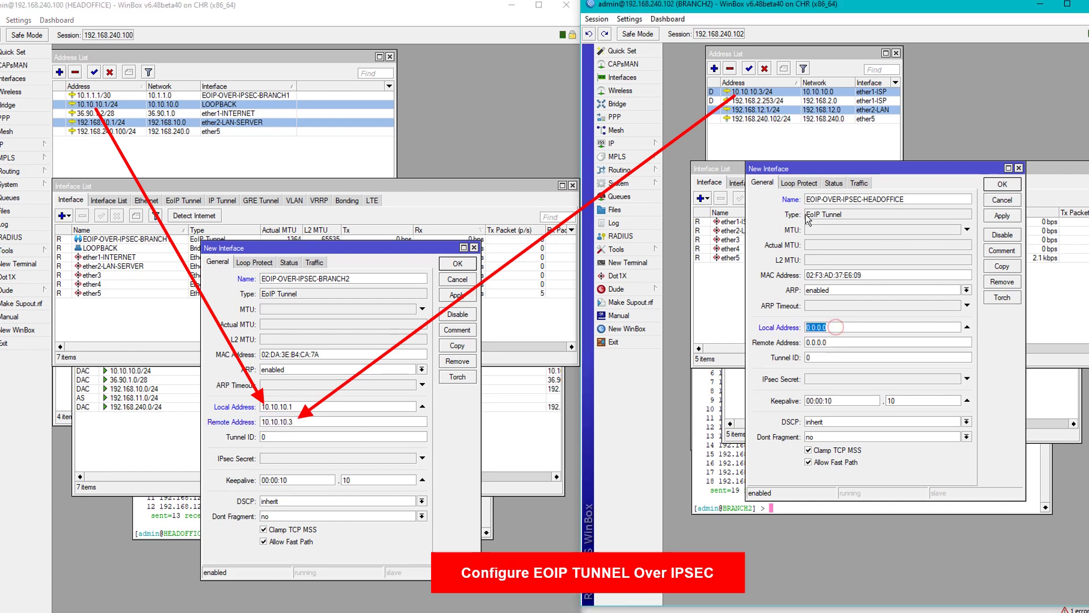
text(10.1)
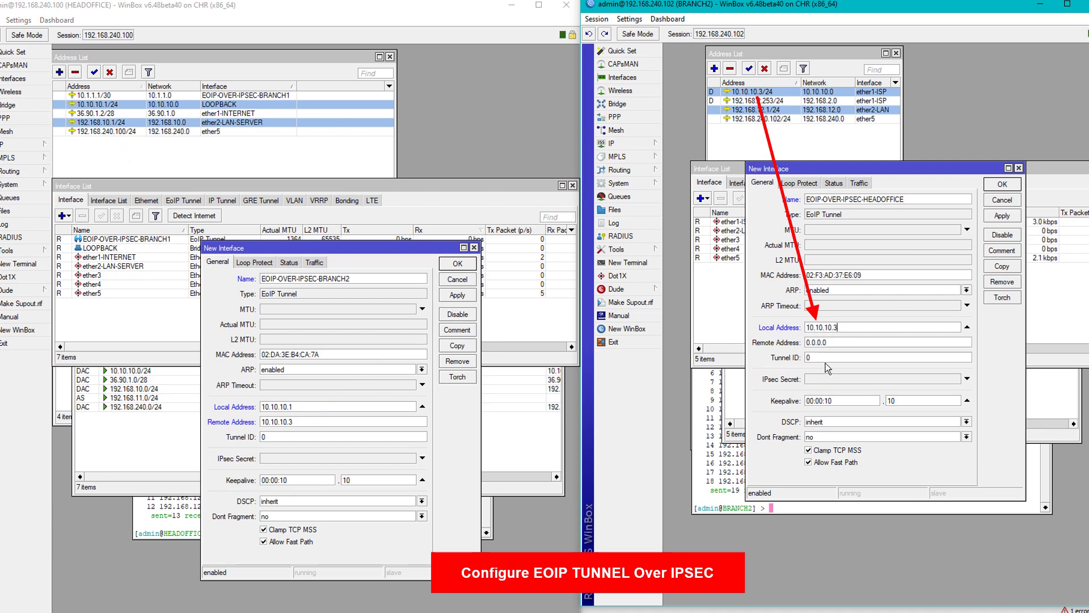
click(831, 342)
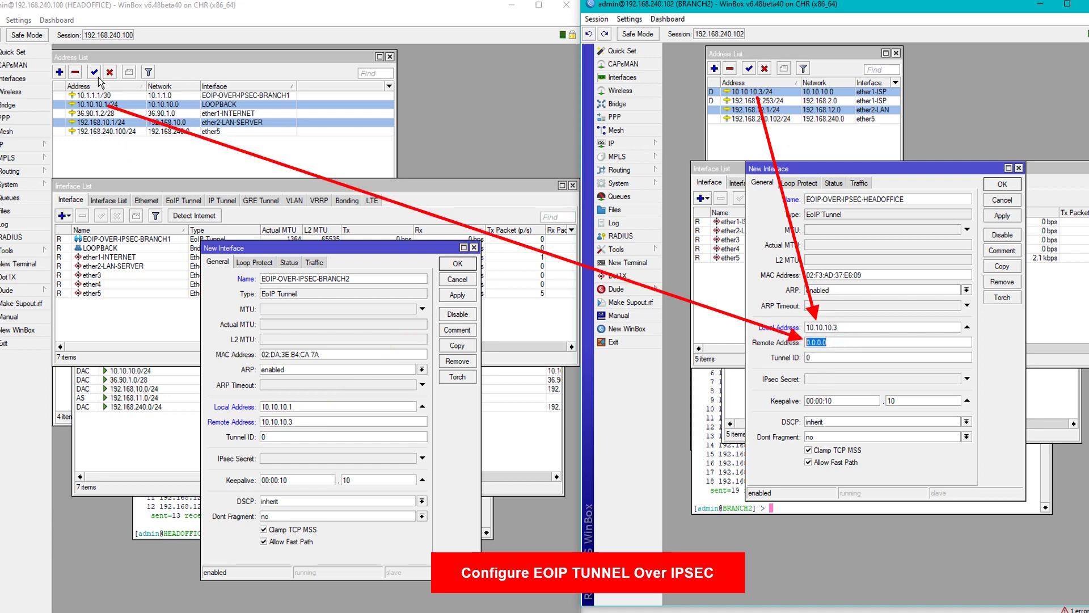
text(1)
Set Tunnel ID 2 on both tunnels and apply the HEADOFFICE tunnel.
click(273, 437)
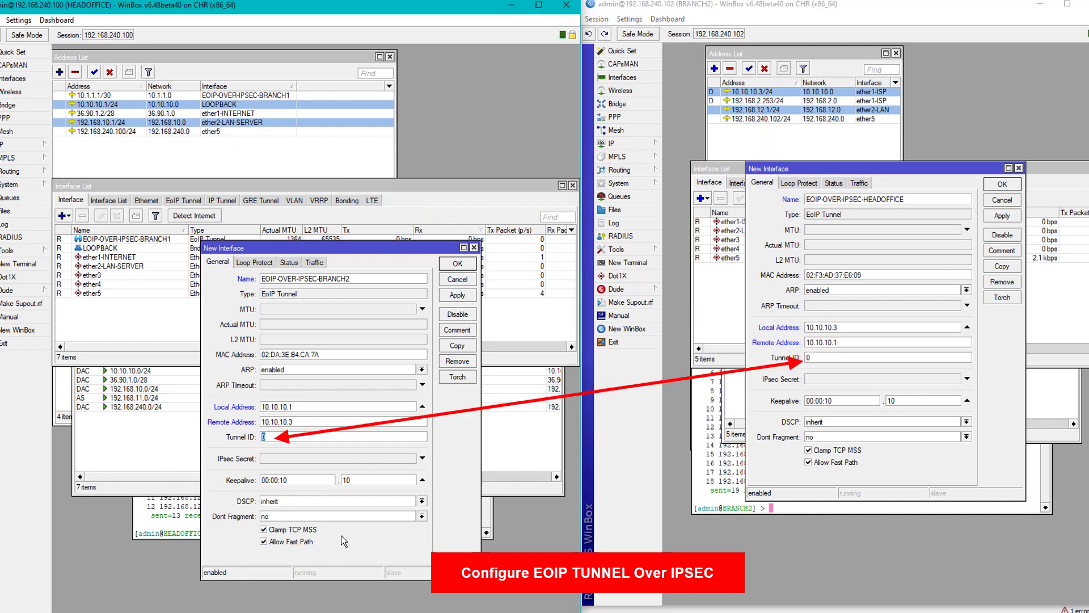
click(842, 360)
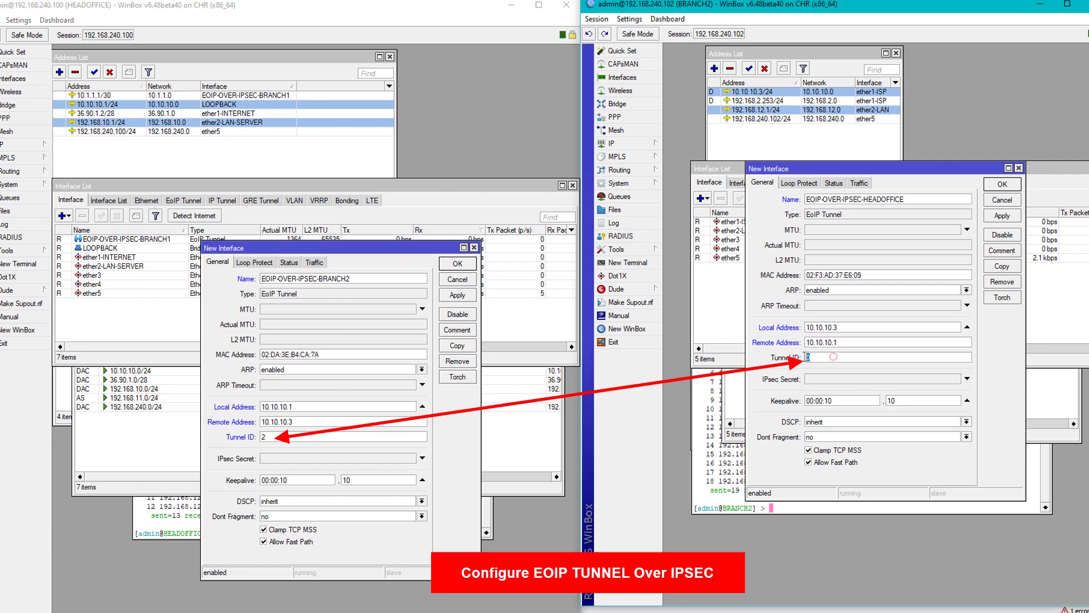
text(2)
click(457, 295)
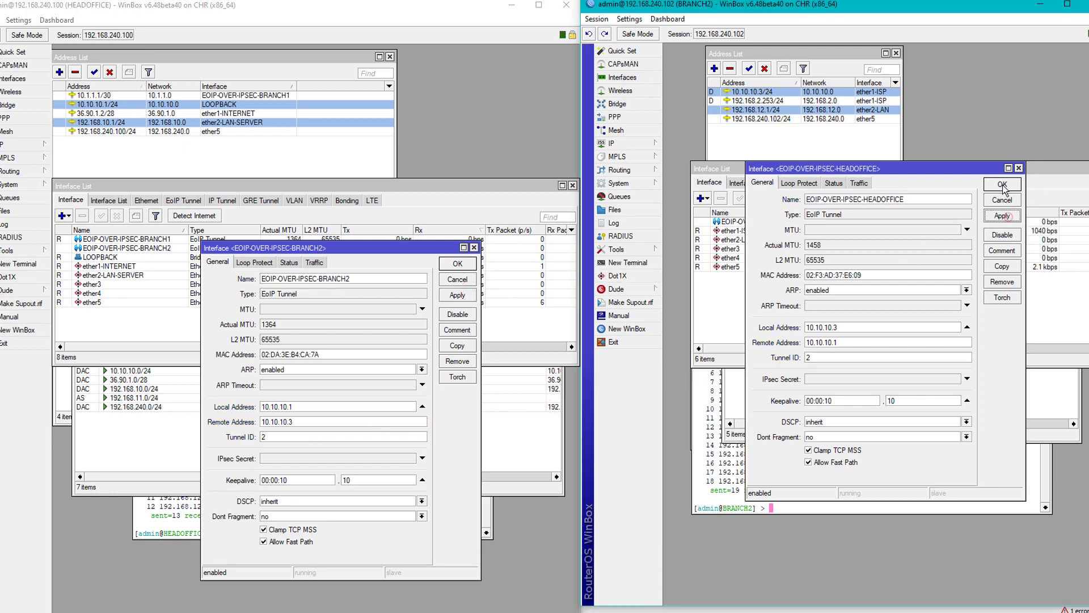
Confirm both EoIP tunnel forms with OK and widen the Name column.
click(1002, 184)
click(457, 263)
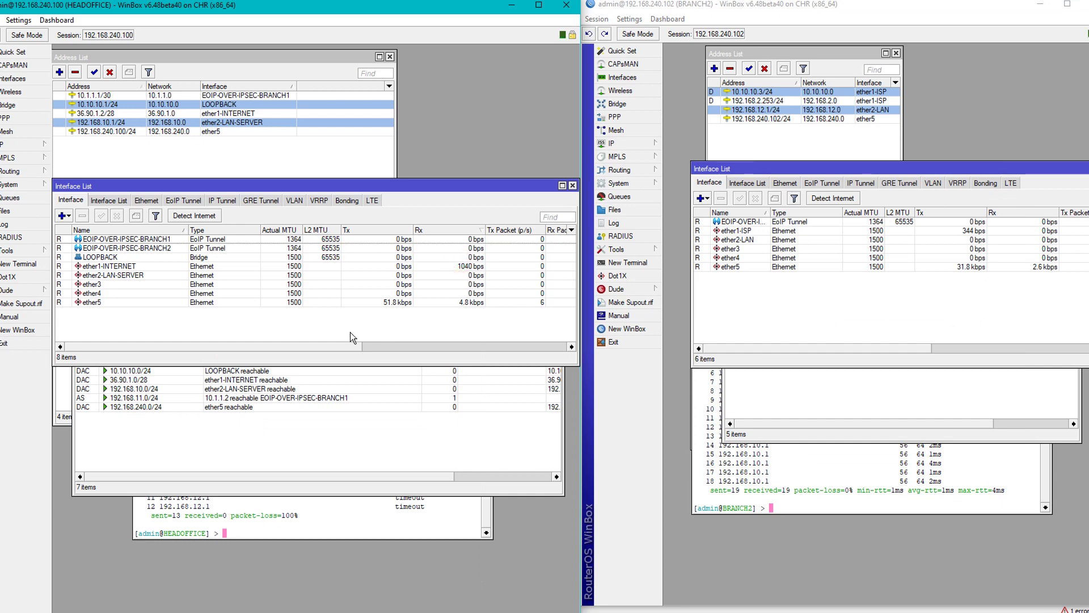
double_click(772, 217)
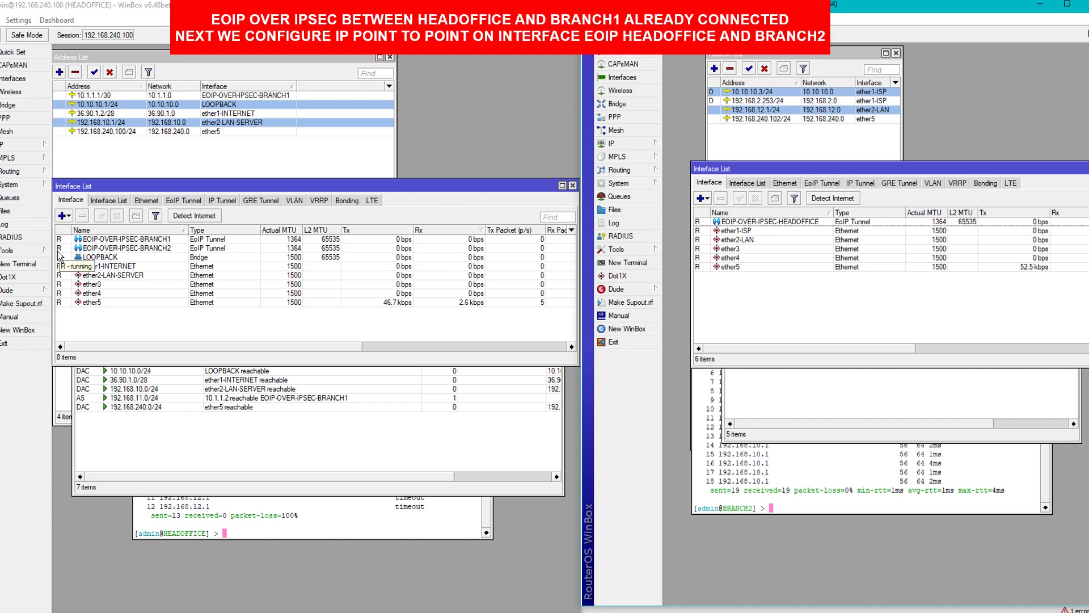
Open New Address forms on both routers and enter 10.1.1.5/30 on HEADOFFICE.
click(208, 67)
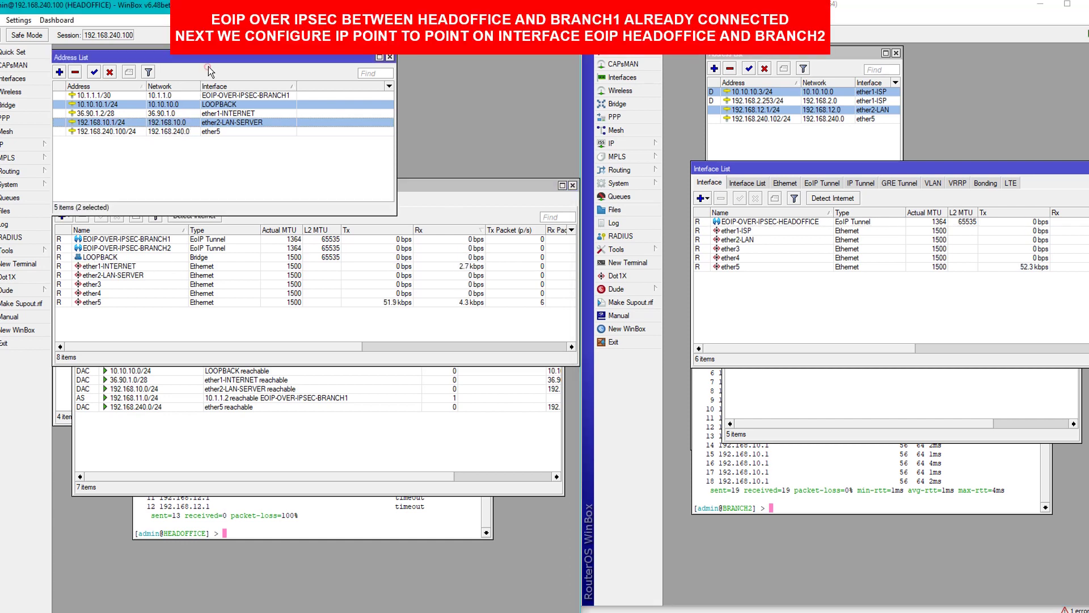
double_click(208, 195)
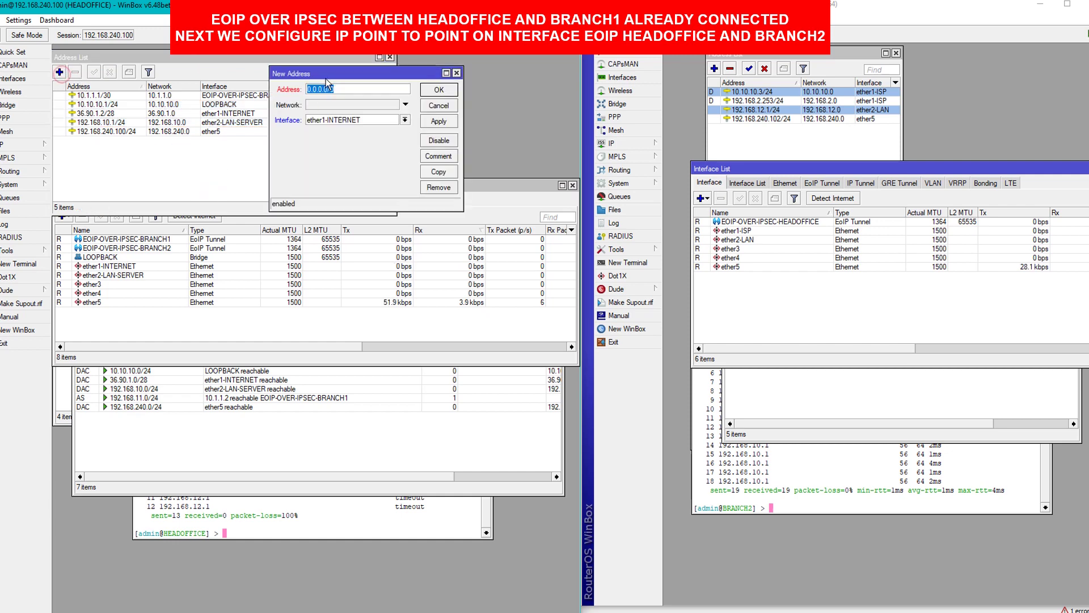
drag(329, 76, 245, 226)
double_click(736, 141)
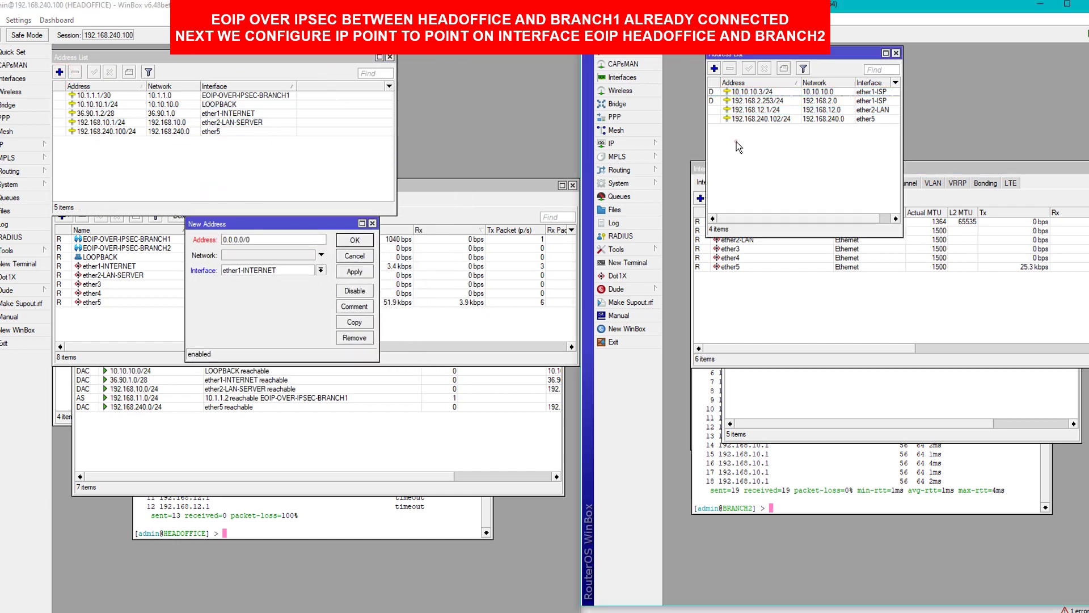
drag(851, 128, 840, 179)
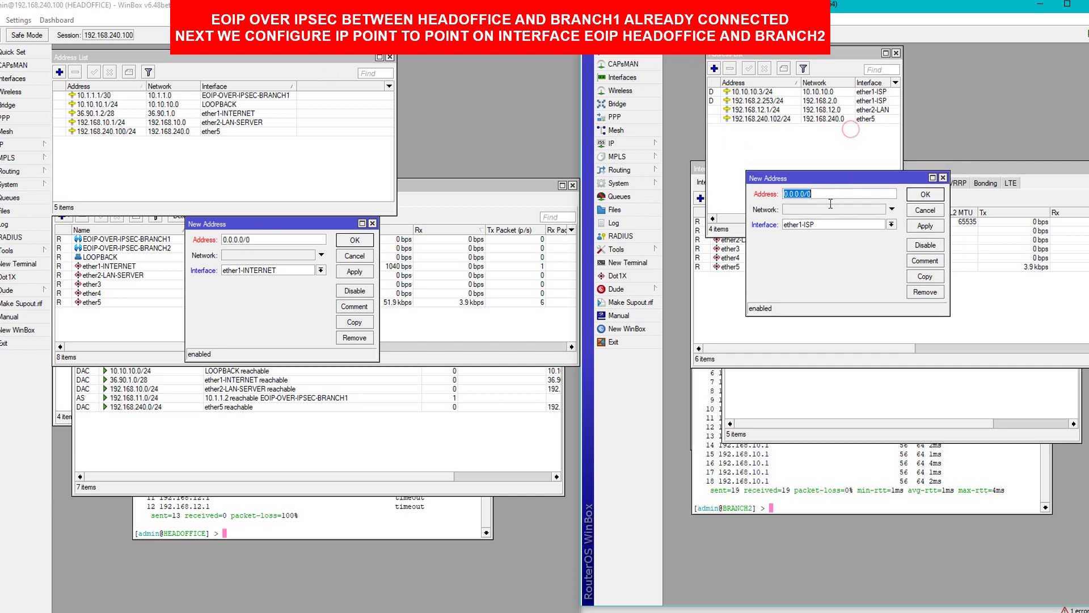
click(300, 237)
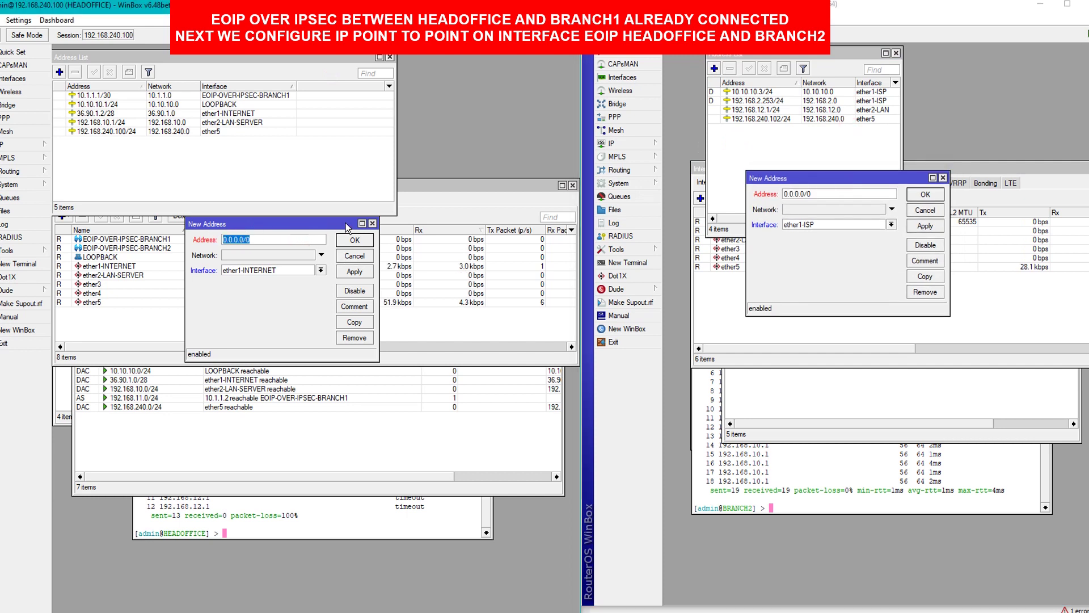
drag(320, 226, 392, 275)
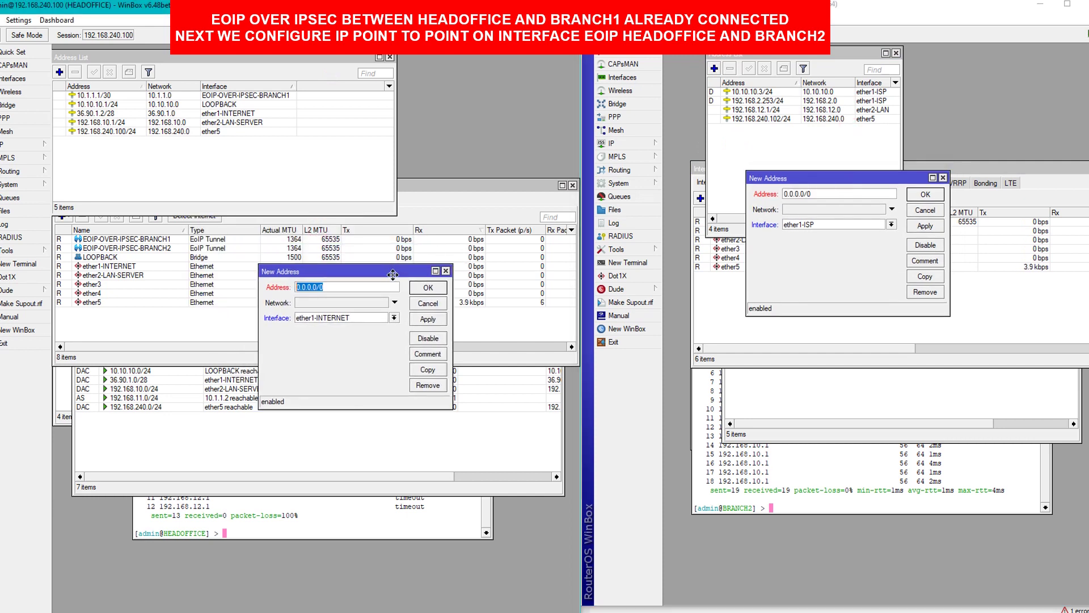
click(850, 191)
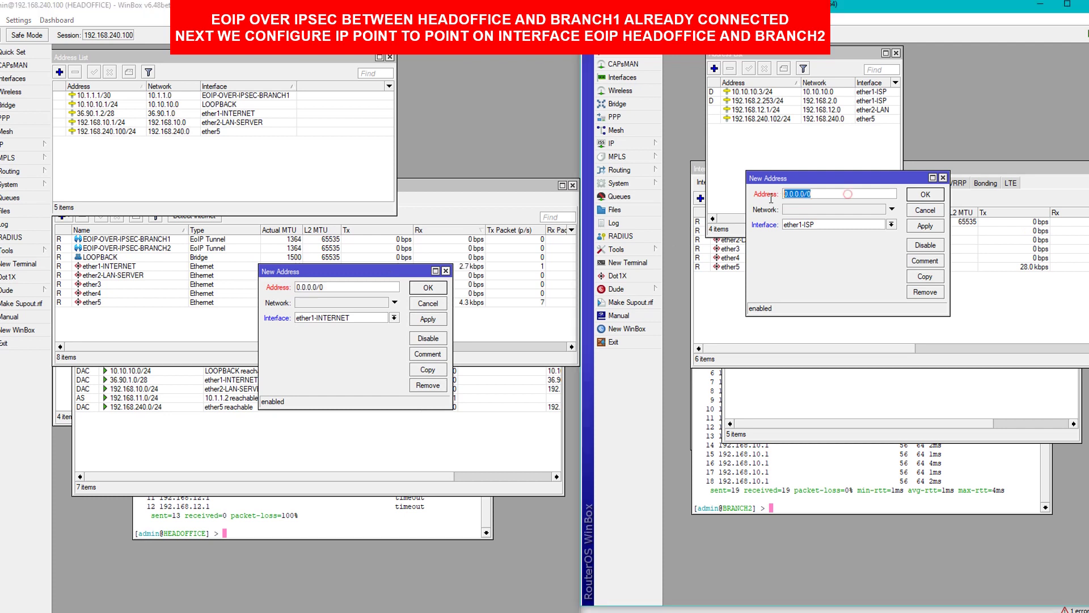
click(1037, 181)
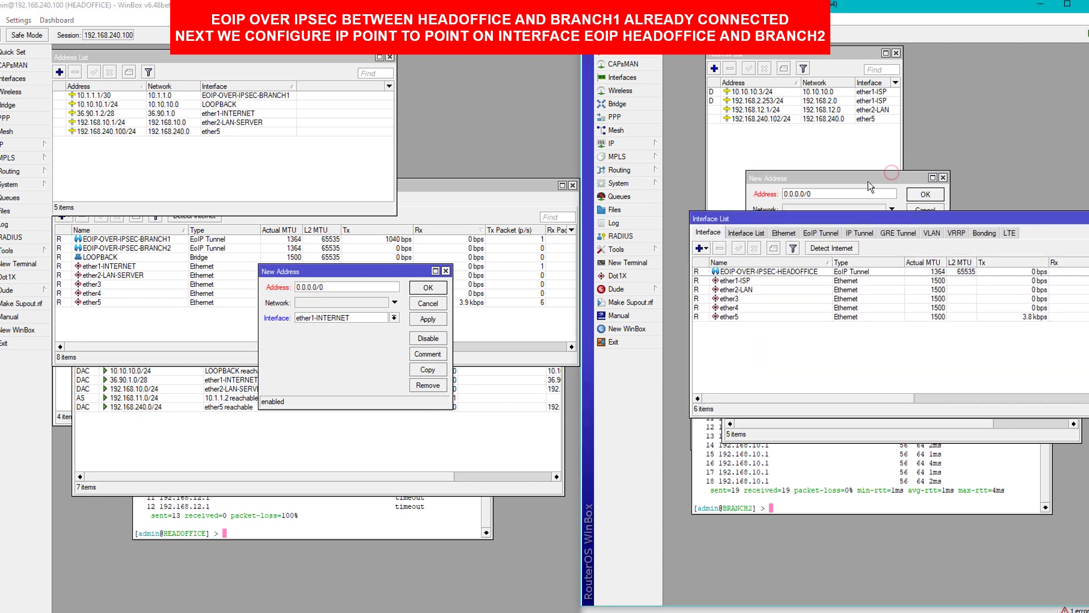
drag(830, 199, 997, 87)
drag(391, 267, 489, 80)
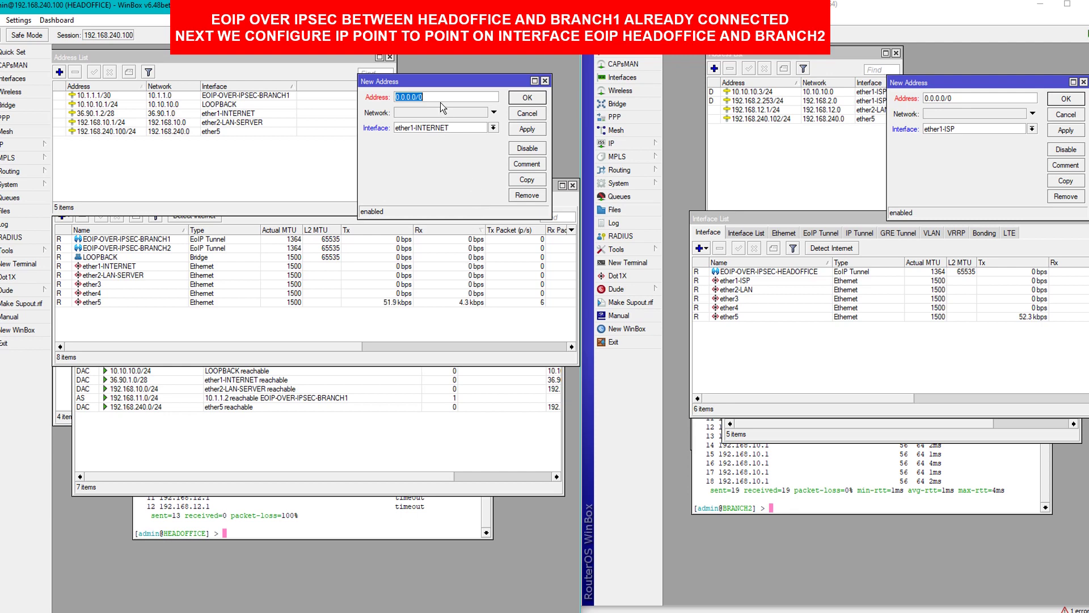
text(10.1.1)
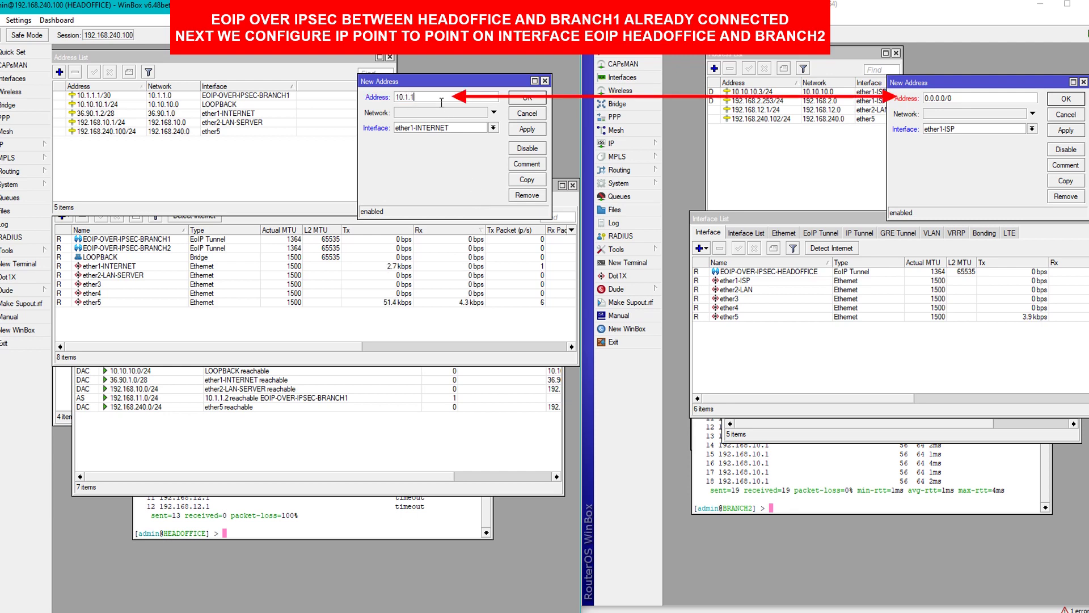
text(.5/30)
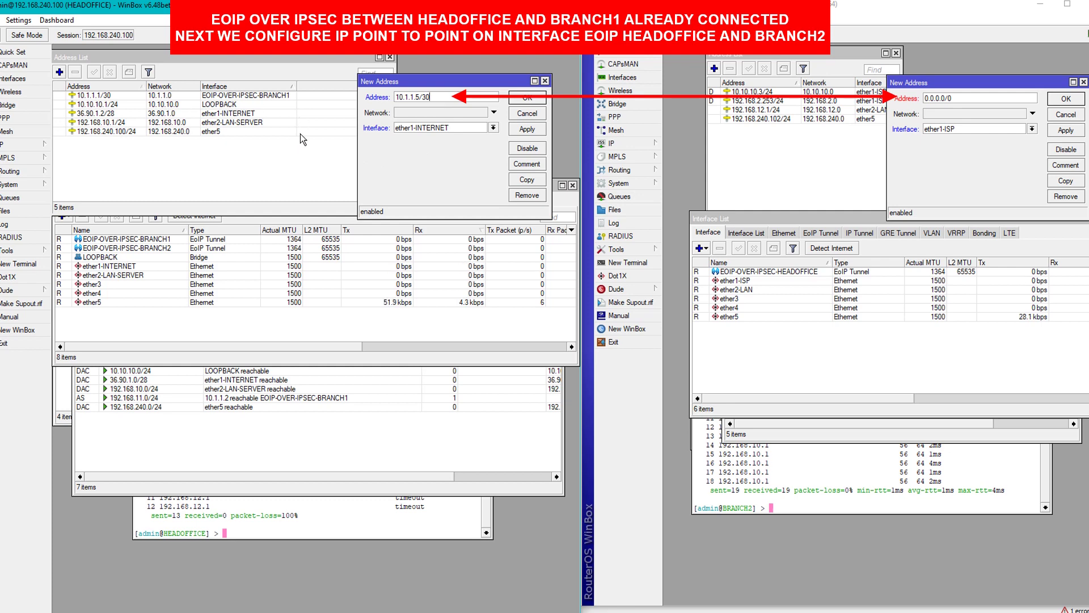
Assign 10.1.1.5/30 to HEADOFFICE's EOIP-OVER-IPSEC-BRANCH2 and 10.1.1.6/30 to BRANCH2's EOIP-OVER-IPSEC-HEADOFFICE, then save both.
click(425, 127)
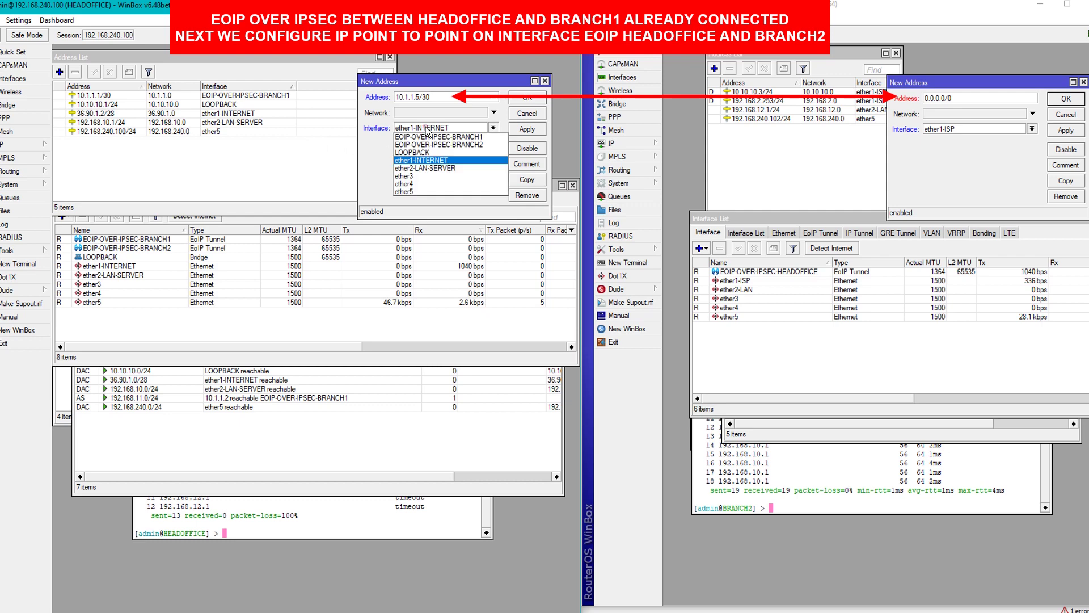
click(469, 147)
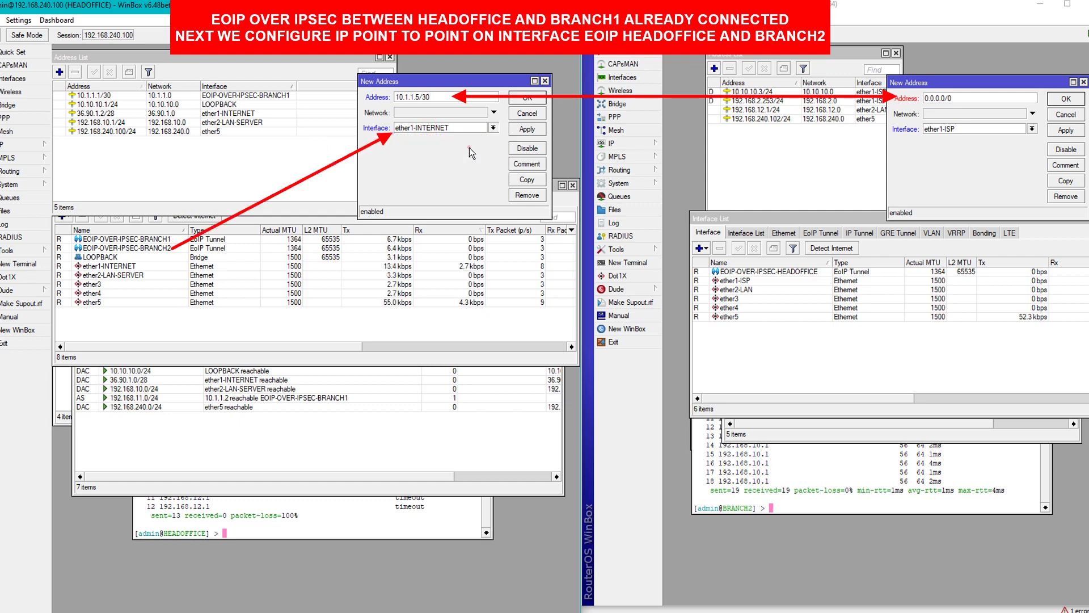
click(958, 105)
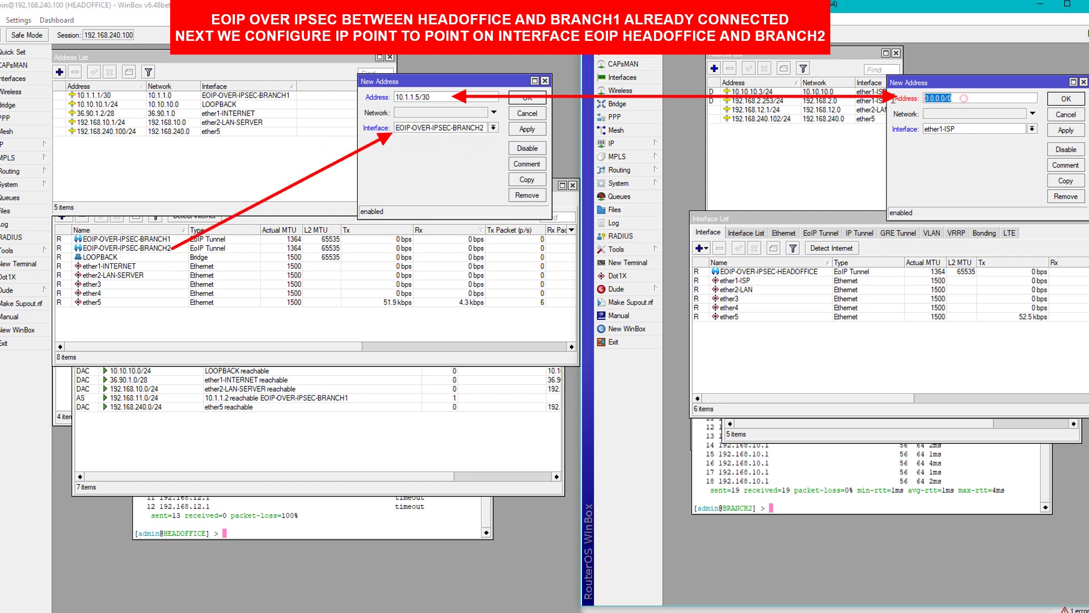
text(10.1.1.6/30)
click(942, 129)
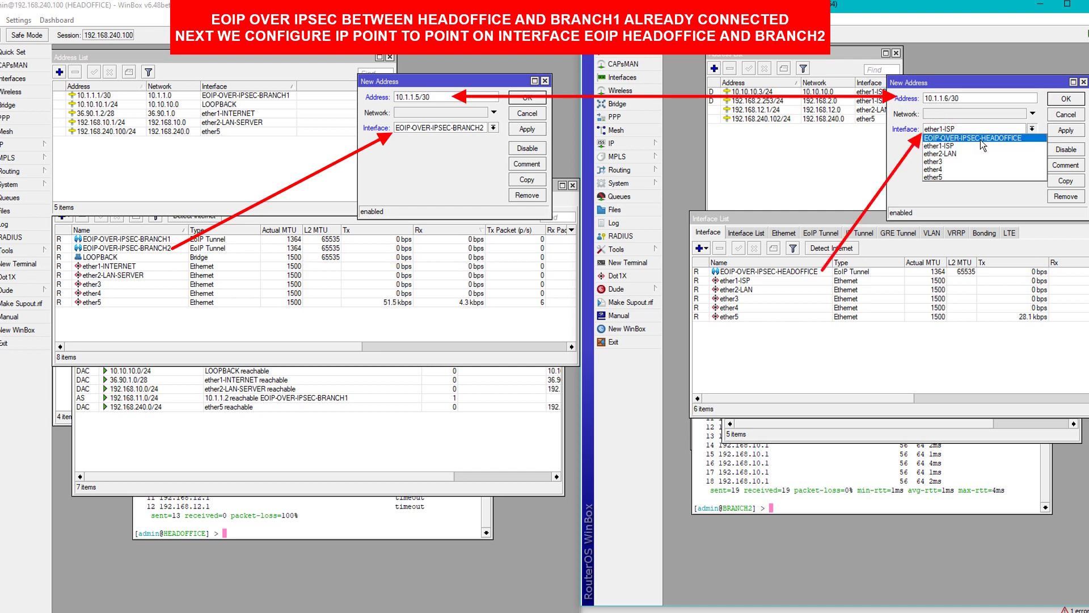
click(980, 138)
click(528, 129)
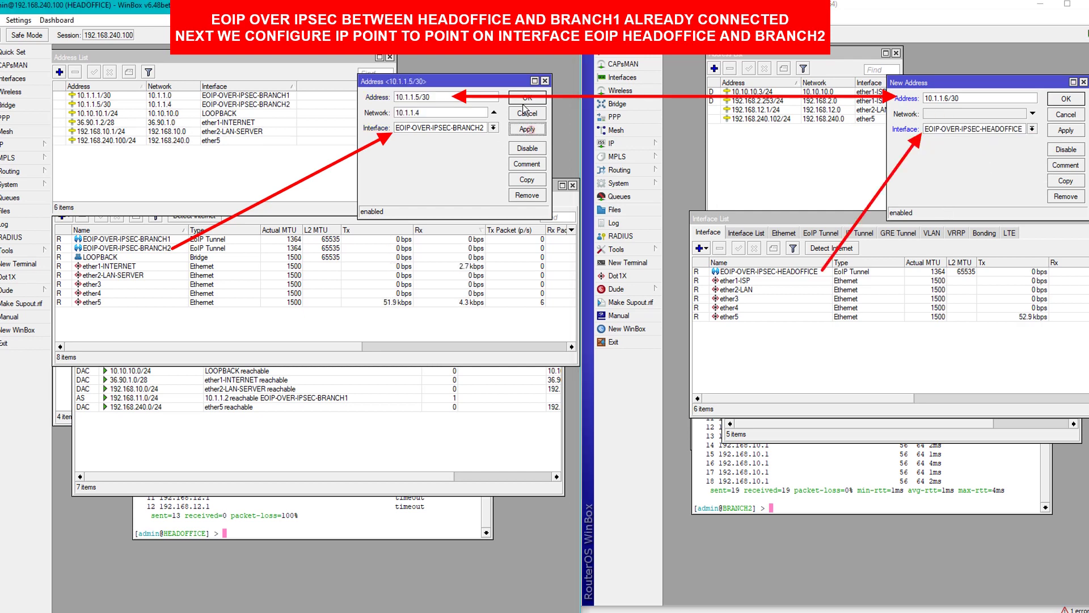
click(523, 101)
click(1066, 130)
click(1066, 99)
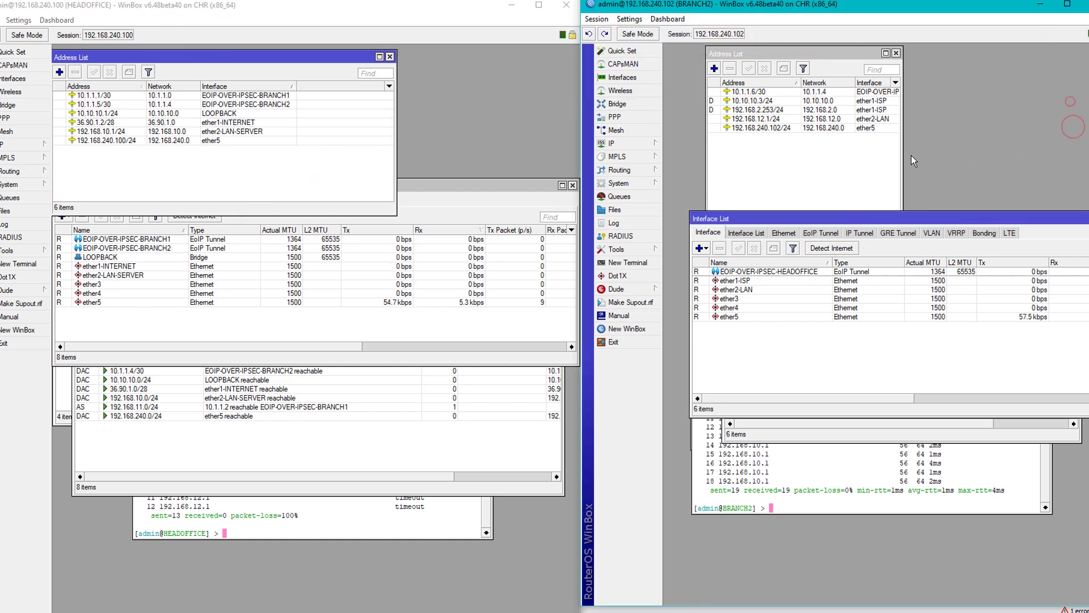
From HEADOFFICE's terminal, ping BRANCH2's tunnel address 10.1.1.6.
click(839, 170)
click(799, 489)
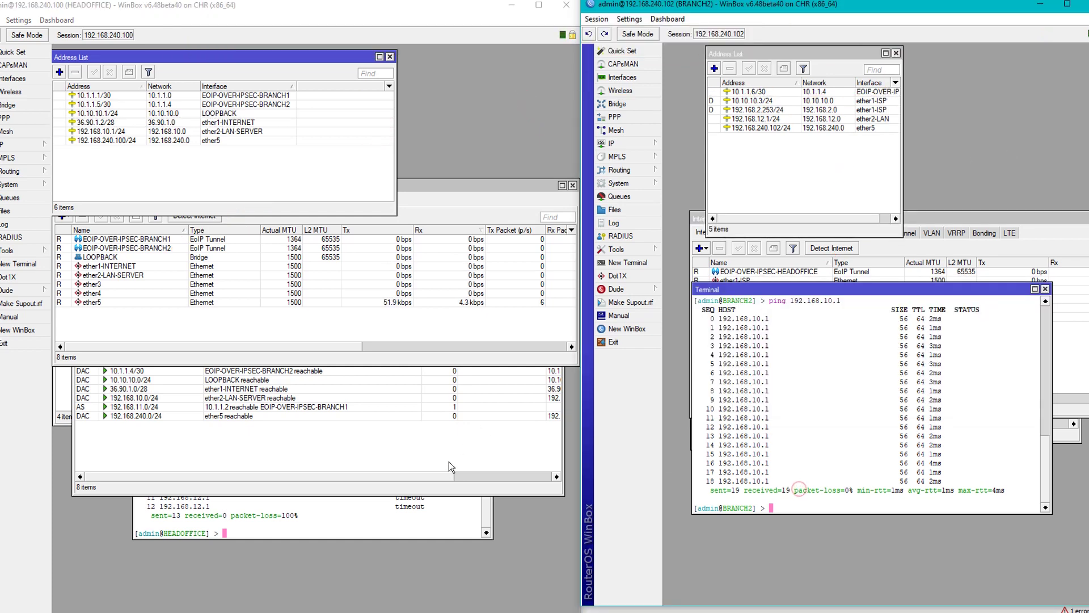
click(336, 523)
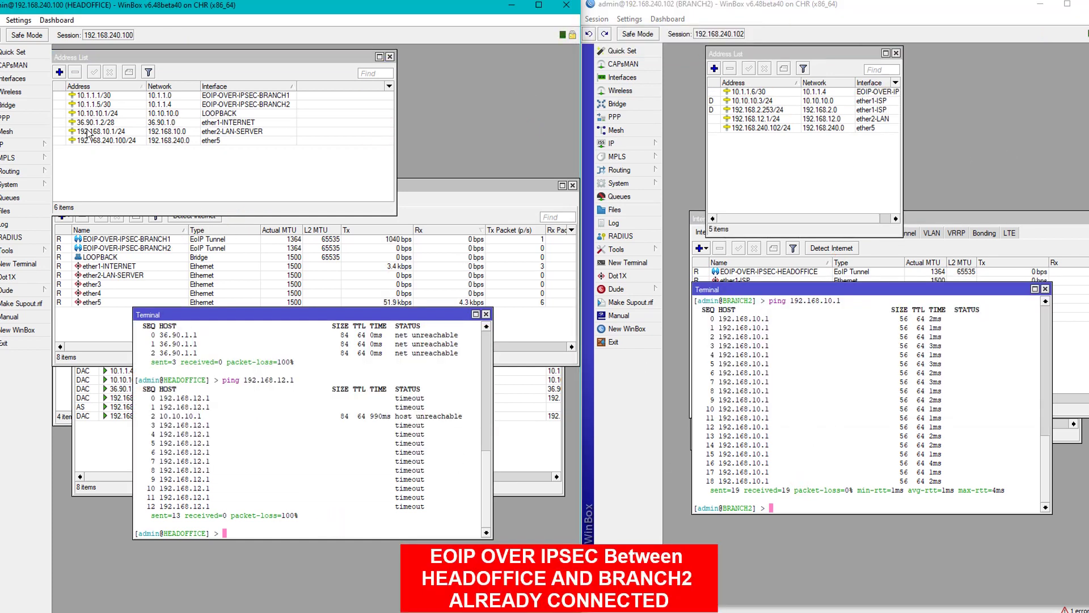
click(90, 104)
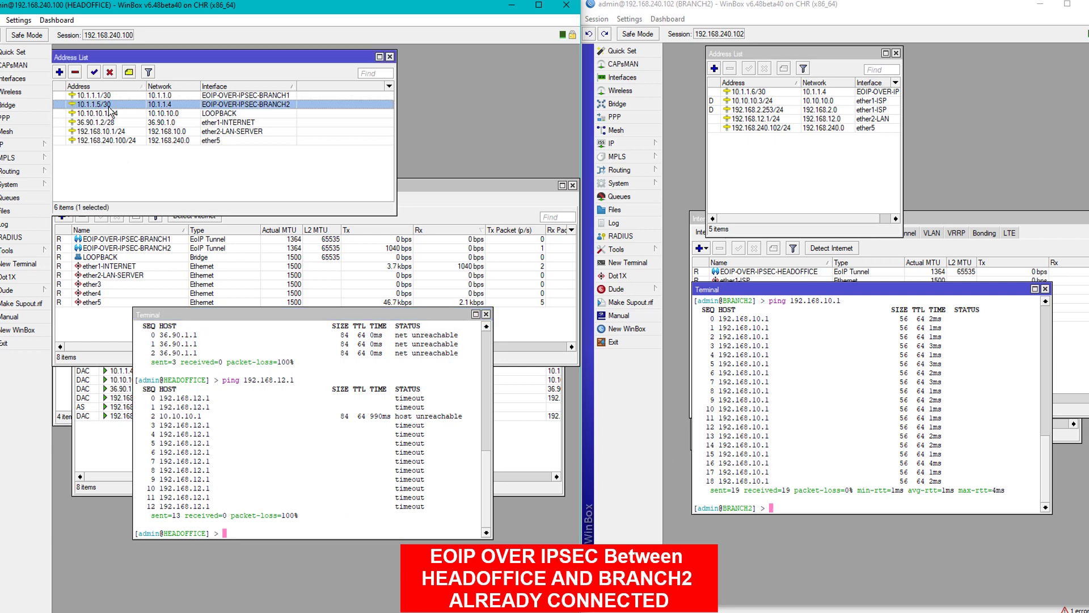
click(758, 91)
click(412, 416)
text(p)
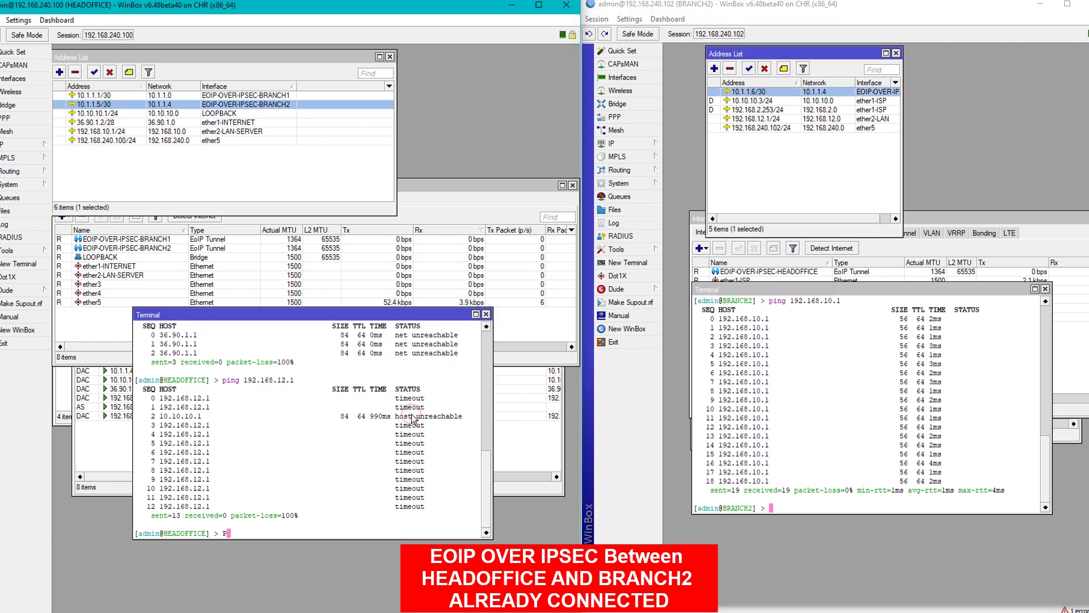
text(ing 10.1.1.6)
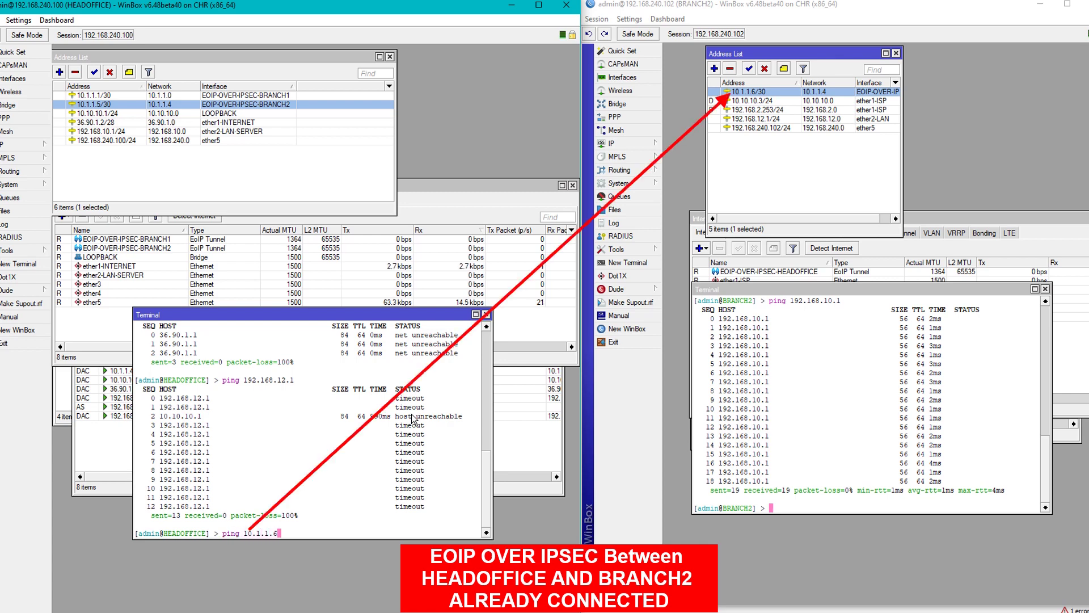
key(Return)
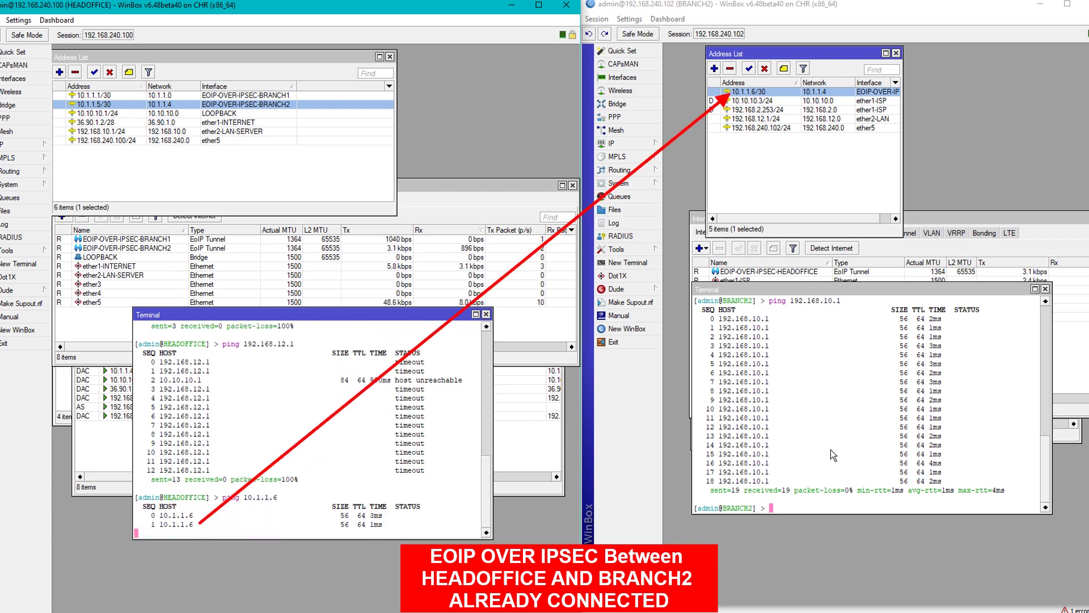
Ping 10.1.1.5 from BRANCH2, then stop both pings showing 0% loss.
click(832, 450)
text(ping 10)
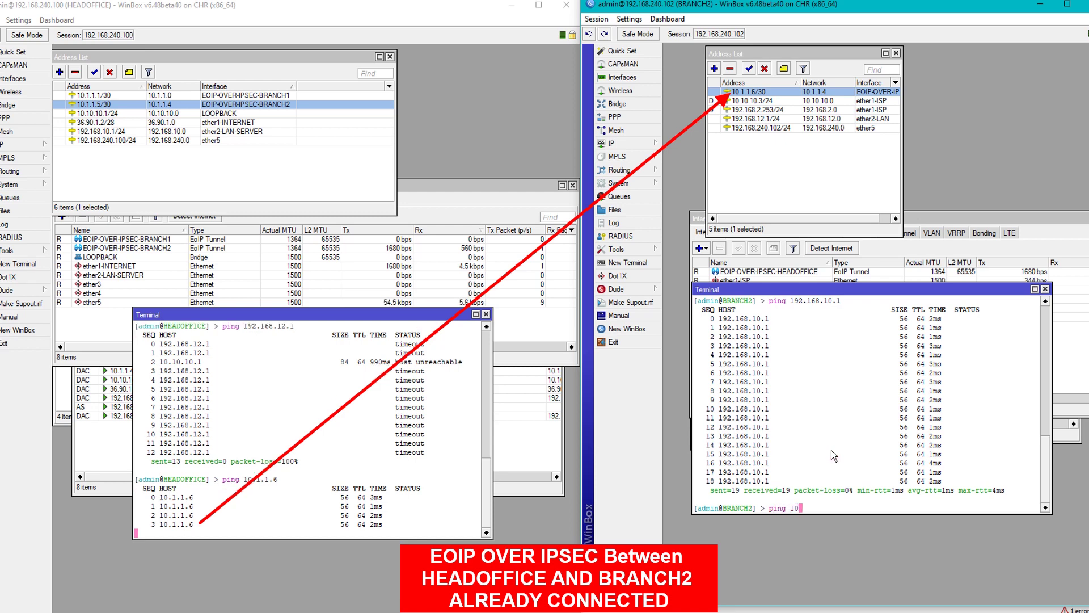
text(.1.1.5)
key(Return)
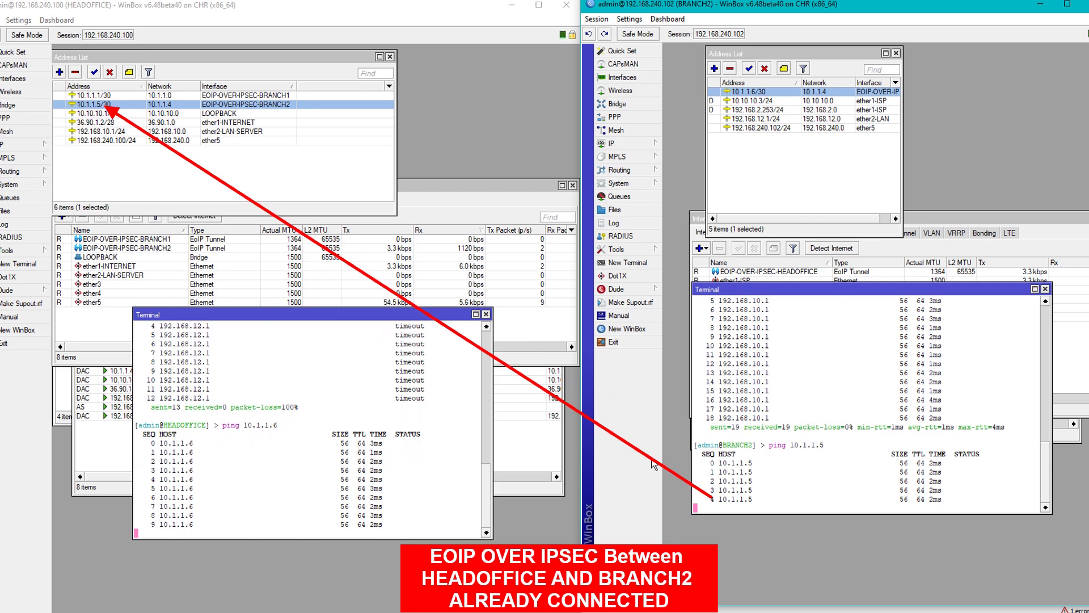
click(389, 438)
key(ctrl+c)
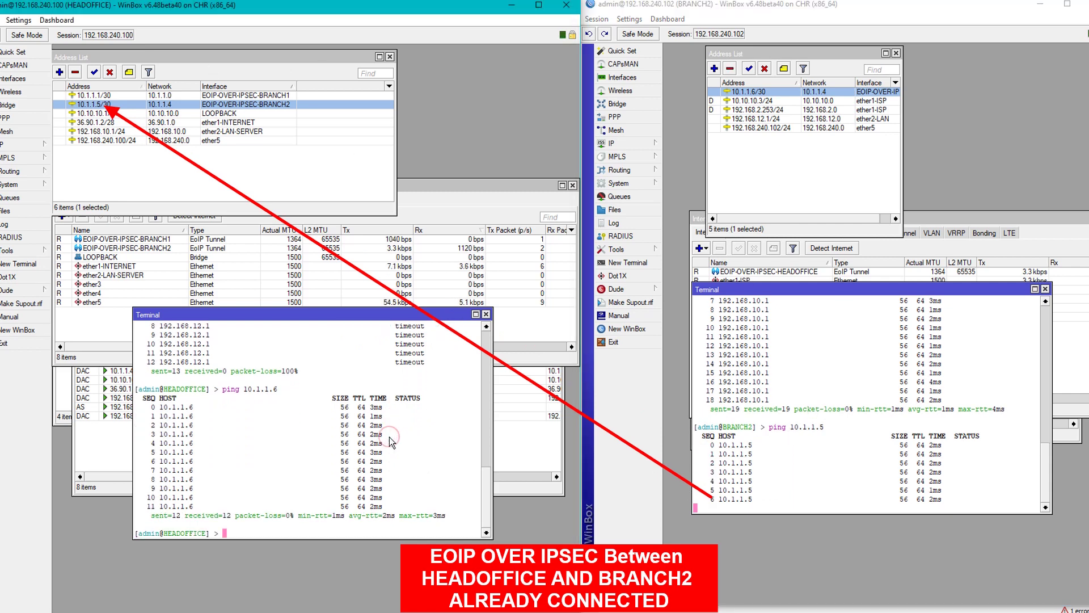
click(750, 446)
key(ctrl+c)
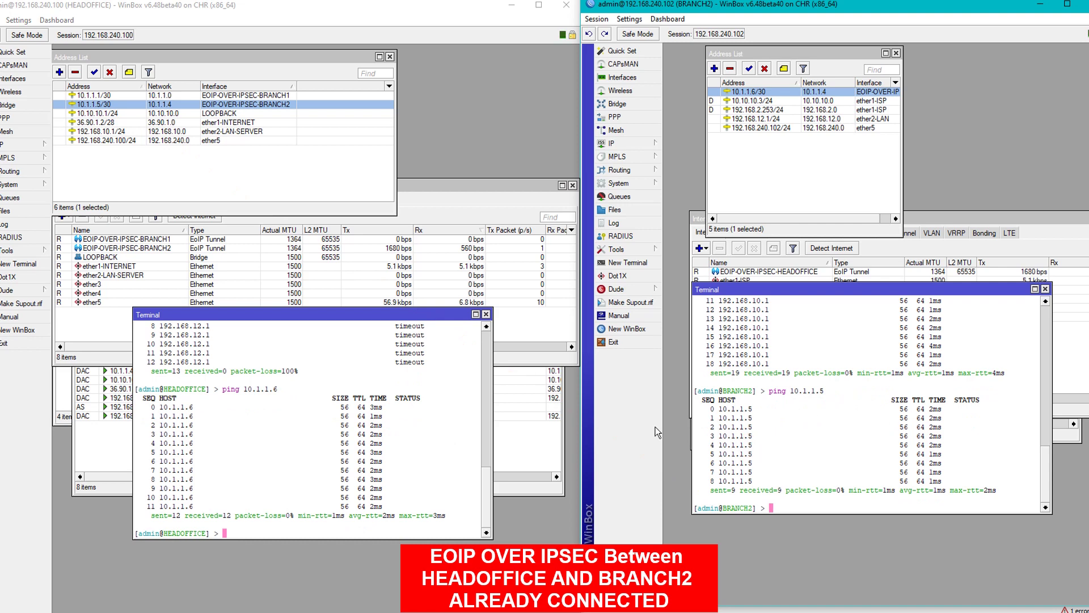
drag(415, 319, 404, 448)
Start a new HEADOFFICE route with destination 192.168.12.0, checking BRANCH2's LAN address.
click(503, 460)
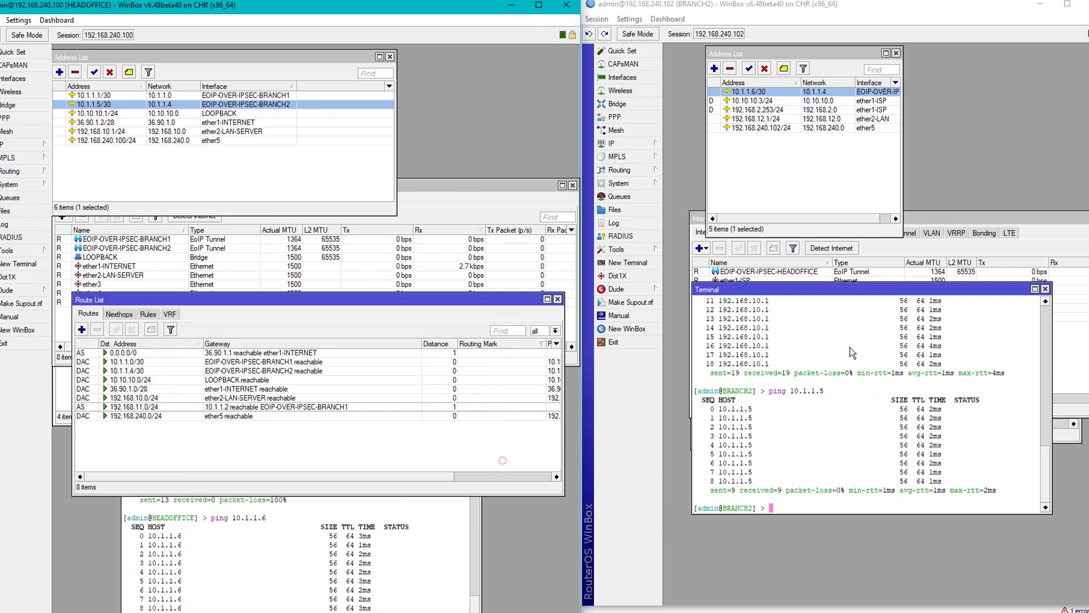
drag(937, 289, 914, 451)
click(902, 431)
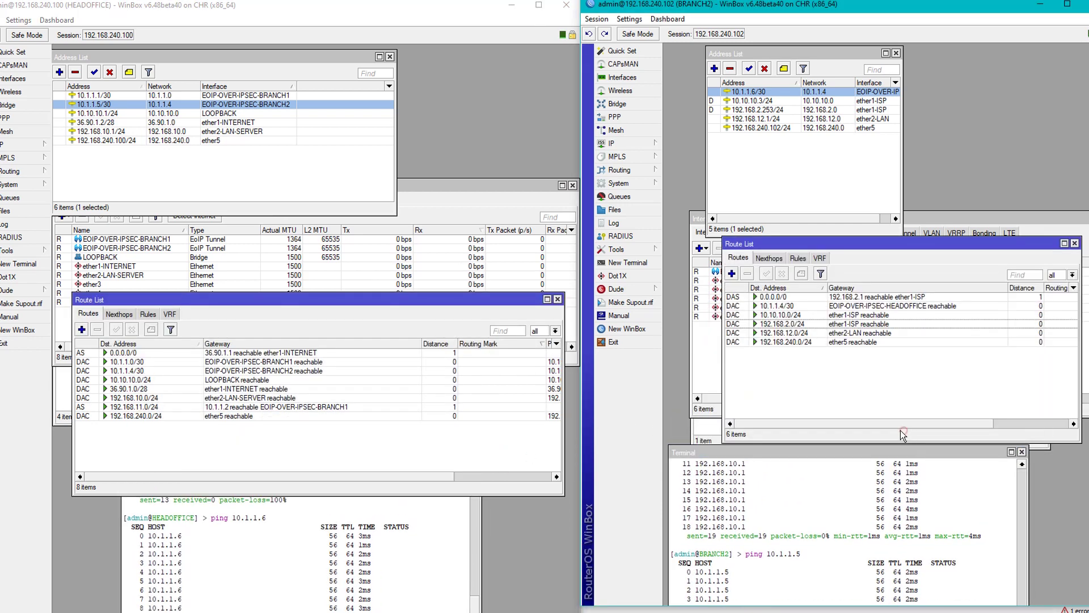
drag(820, 244, 815, 213)
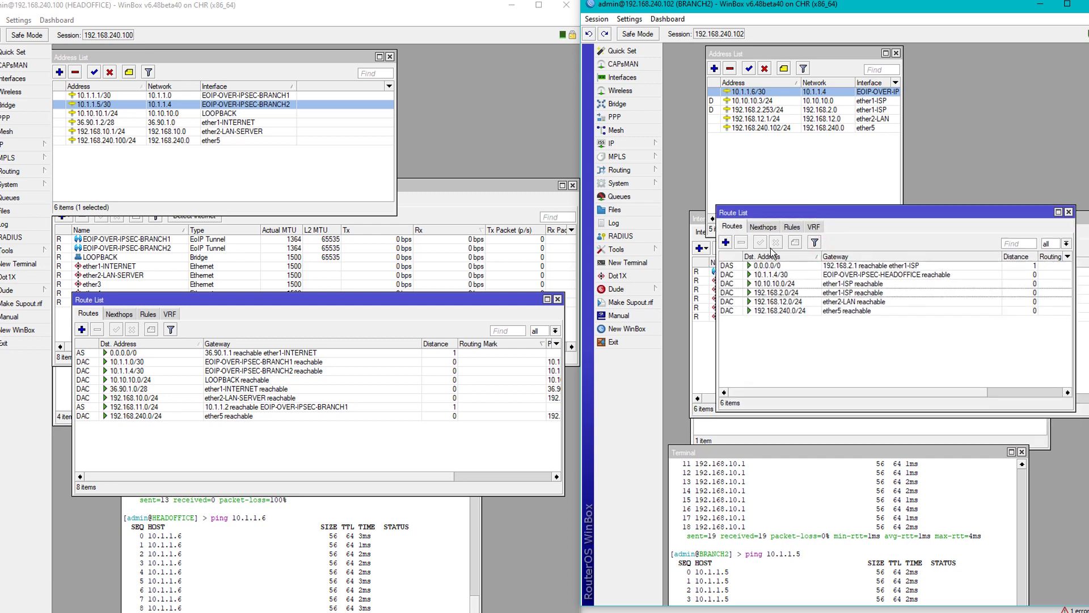
click(81, 329)
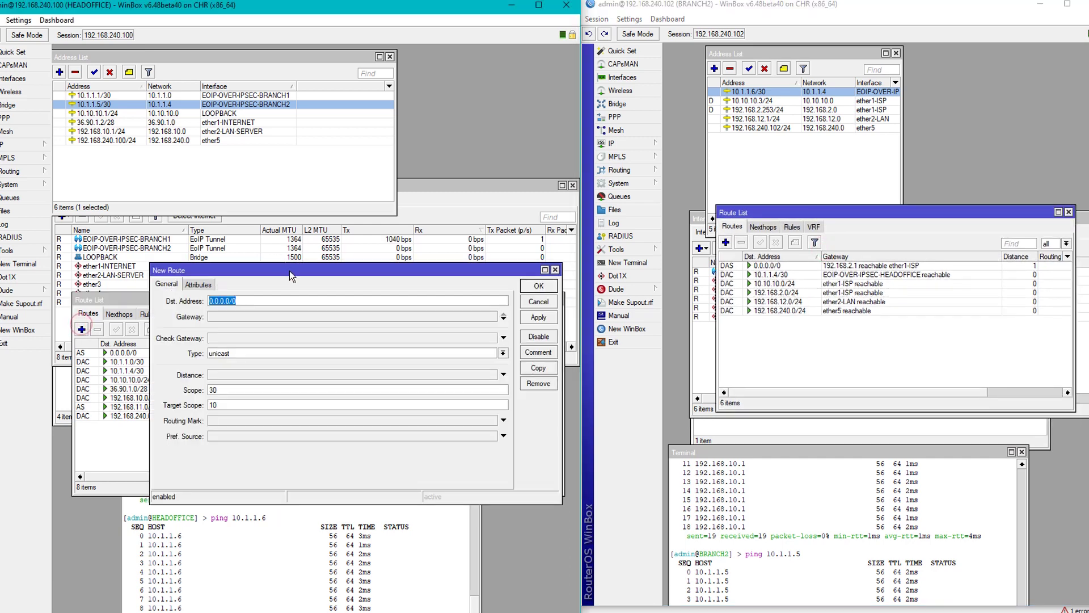
drag(290, 271, 302, 174)
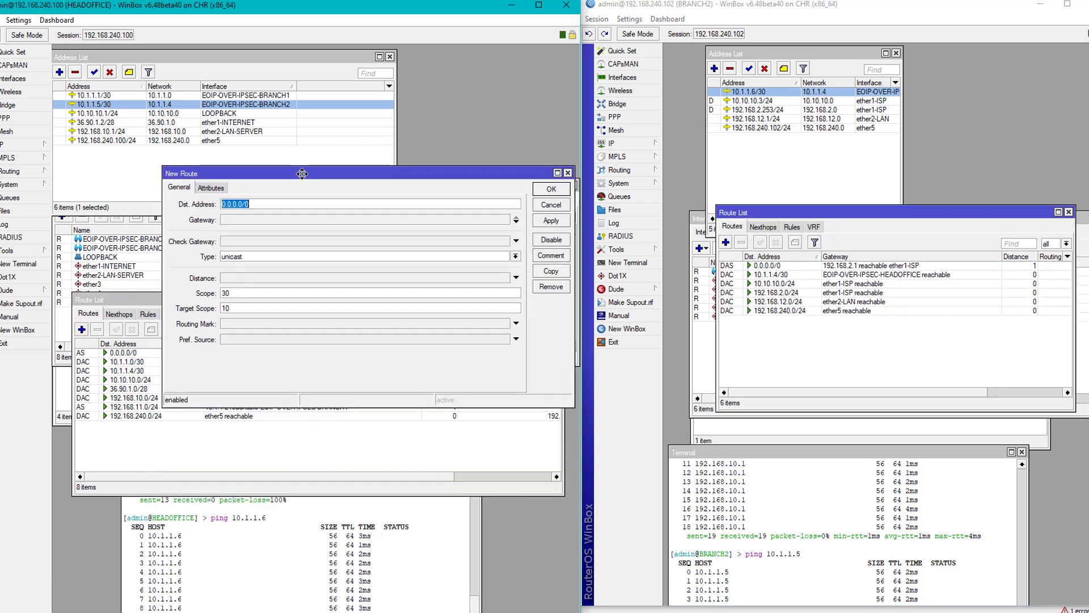
text(19)
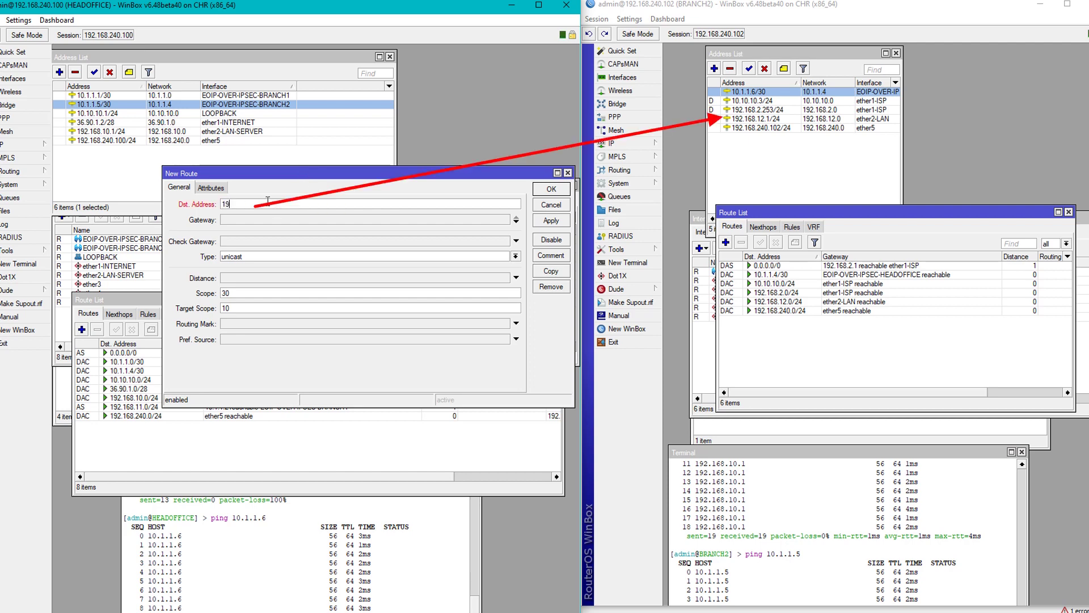
text(2.168.12.0)
click(770, 119)
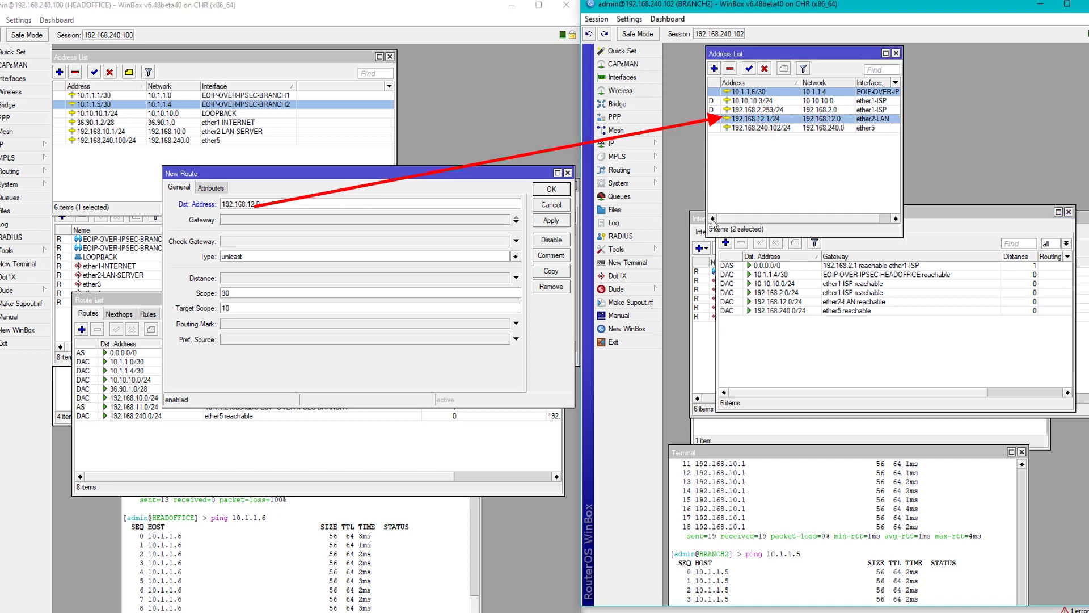
Complete the route as 192.168.12.0/24 via gateway 10.1.1.6 and save it.
click(282, 206)
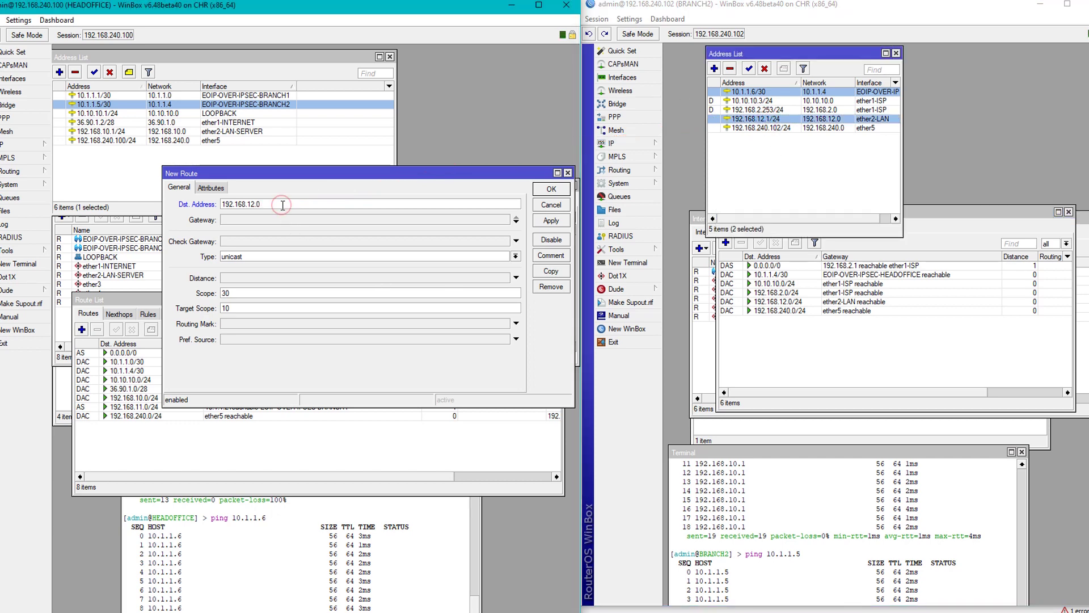
text(/24)
click(278, 219)
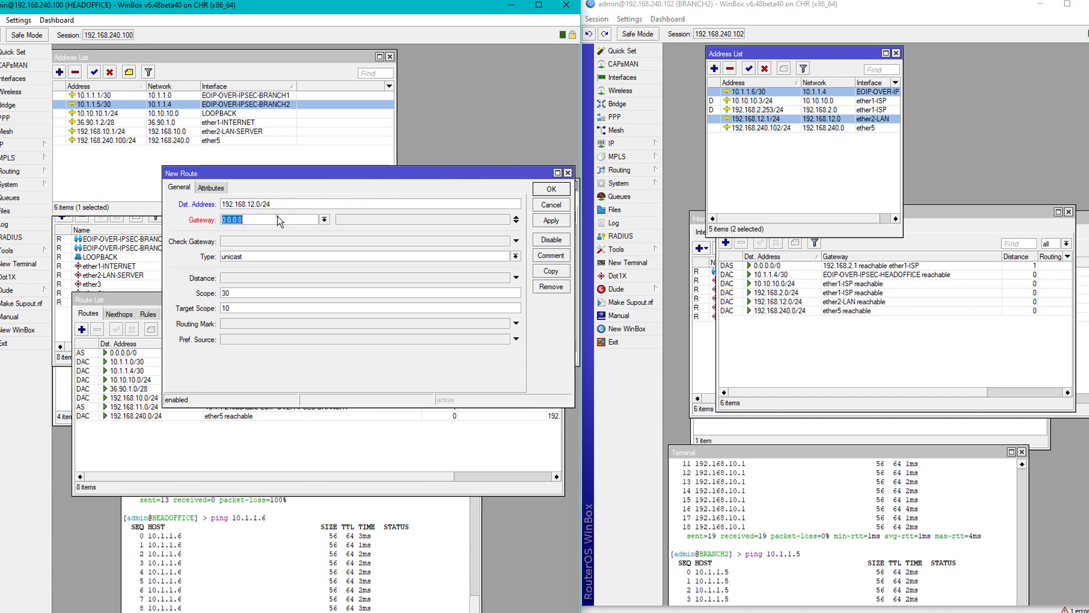
text(1)
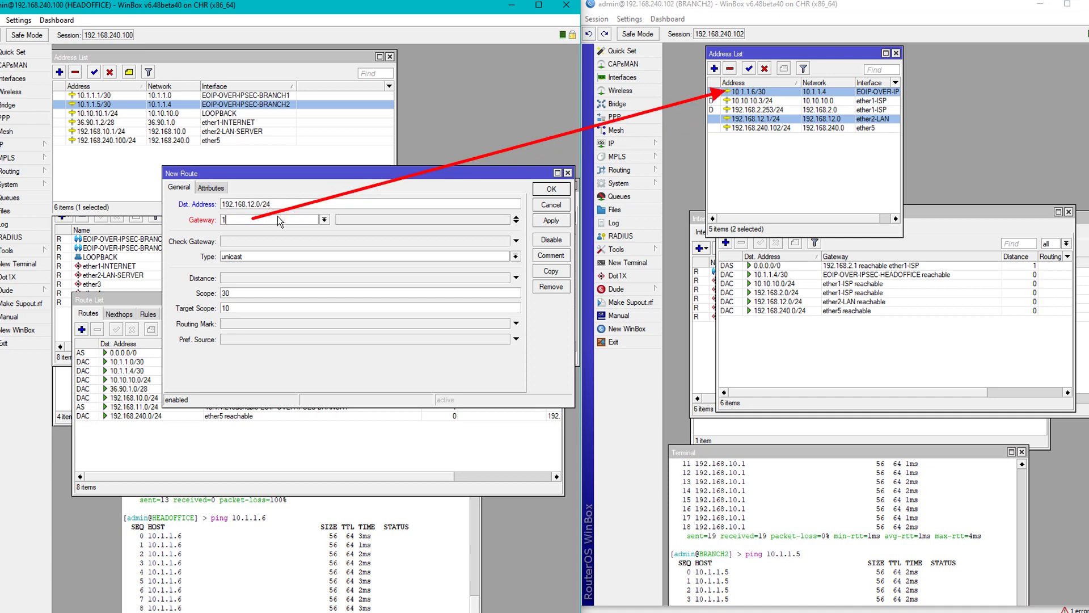
text(0.1.1.6)
click(549, 222)
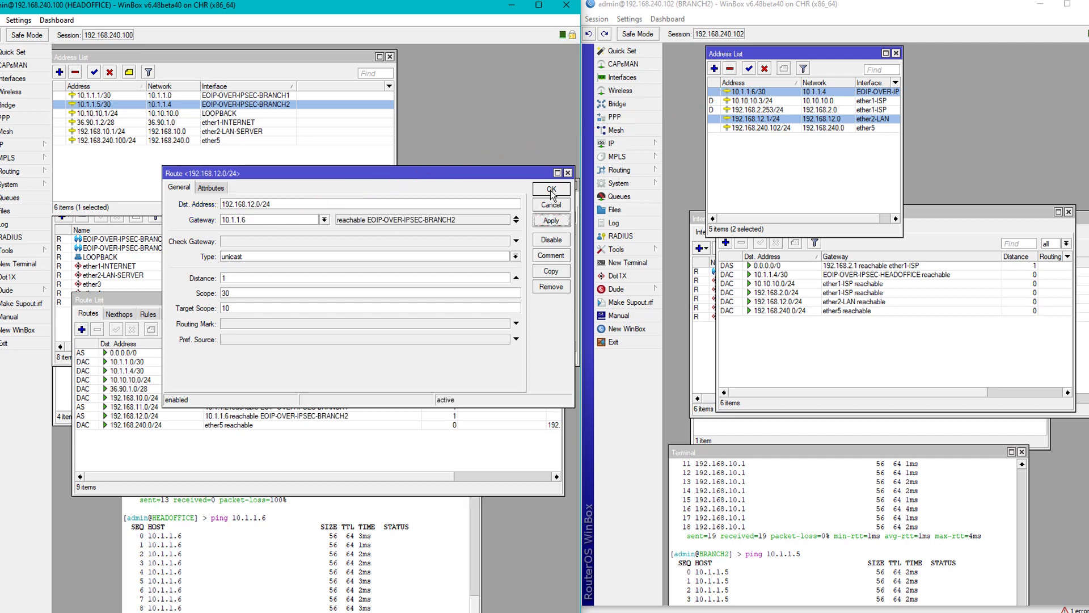
click(551, 189)
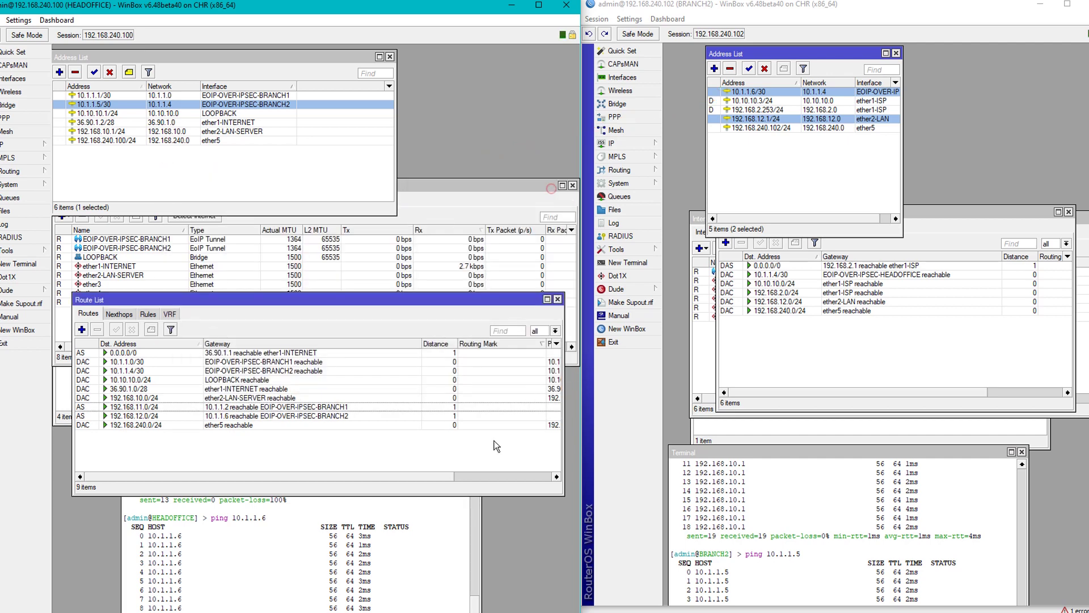
Comment the 192.168.11.0/24 route LAN-BRANCH1.
right_click(153, 407)
click(217, 579)
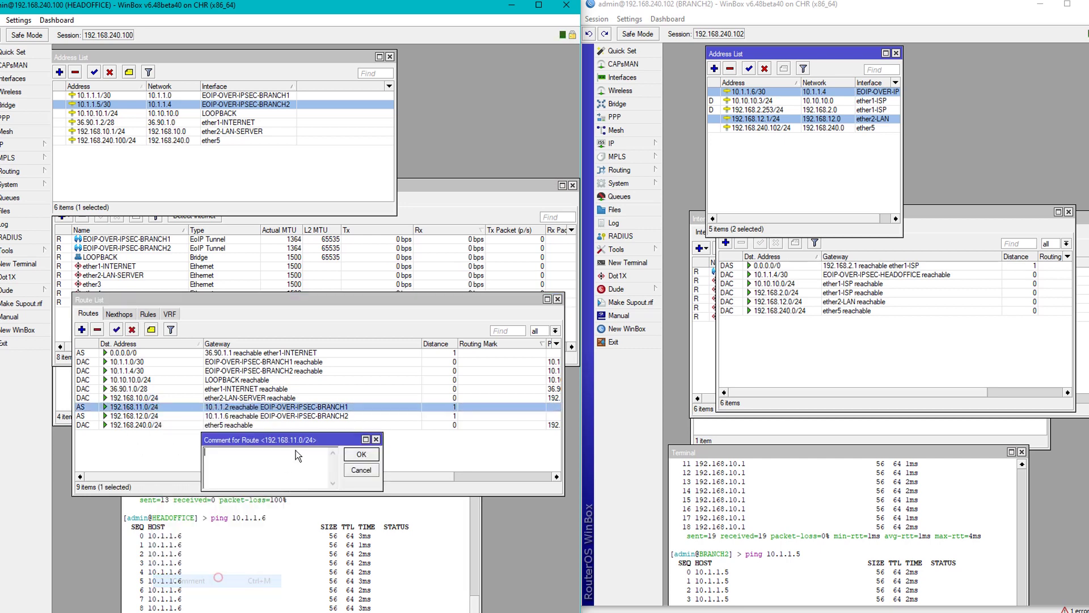
text(LAN)
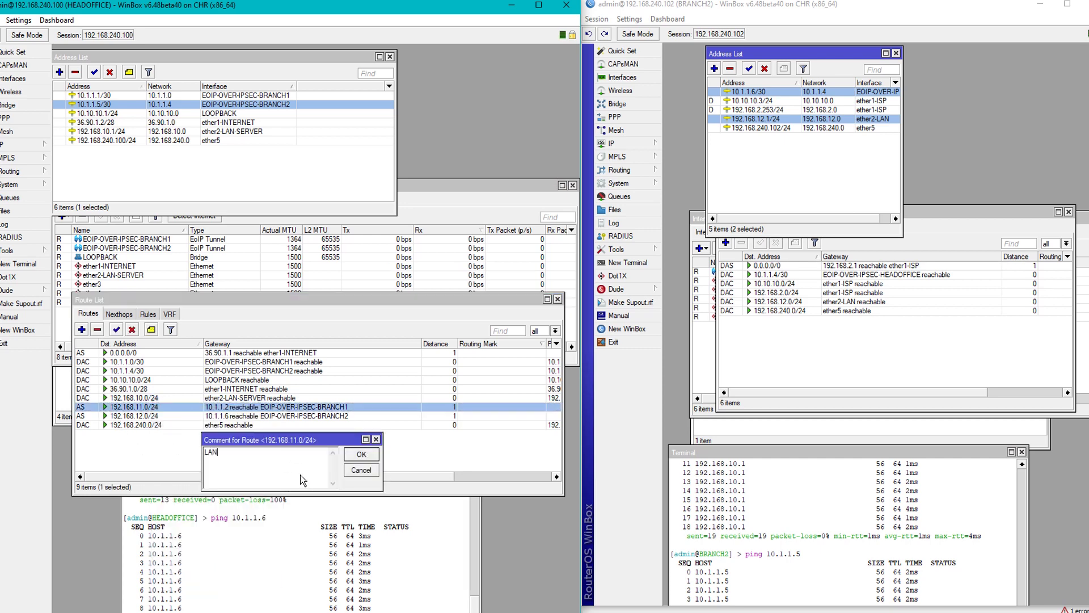
text(-)
text(I)
text(BRANCH)
text(1)
key(Return)
Comment the 192.168.12.0/24 route LAN-BRANCH2.
right_click(165, 425)
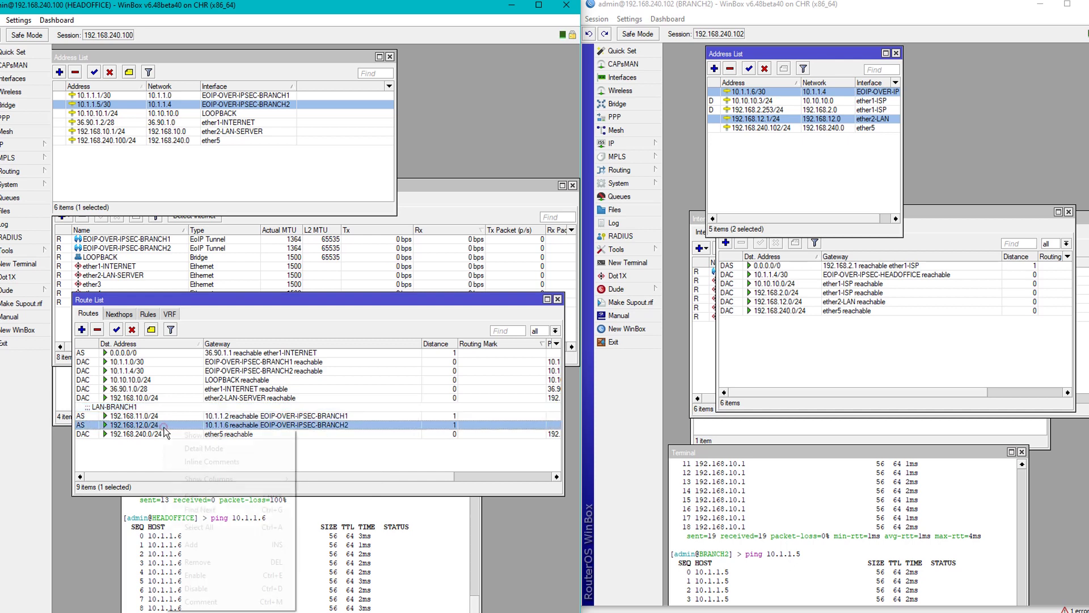
click(208, 602)
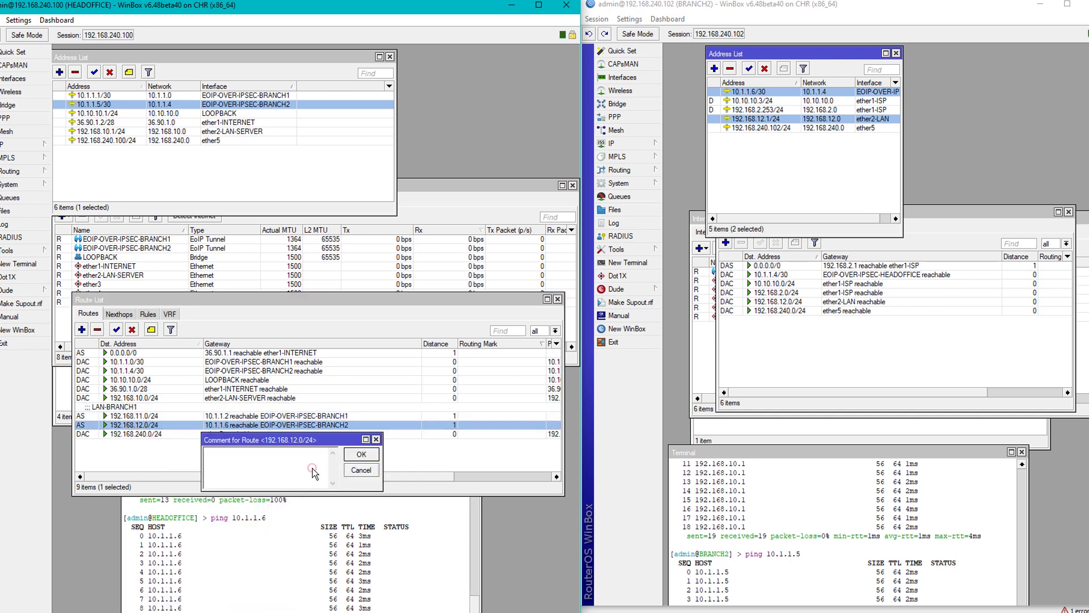
text(LAN BRA)
key(BackSpace)
text(-)
key(Return)
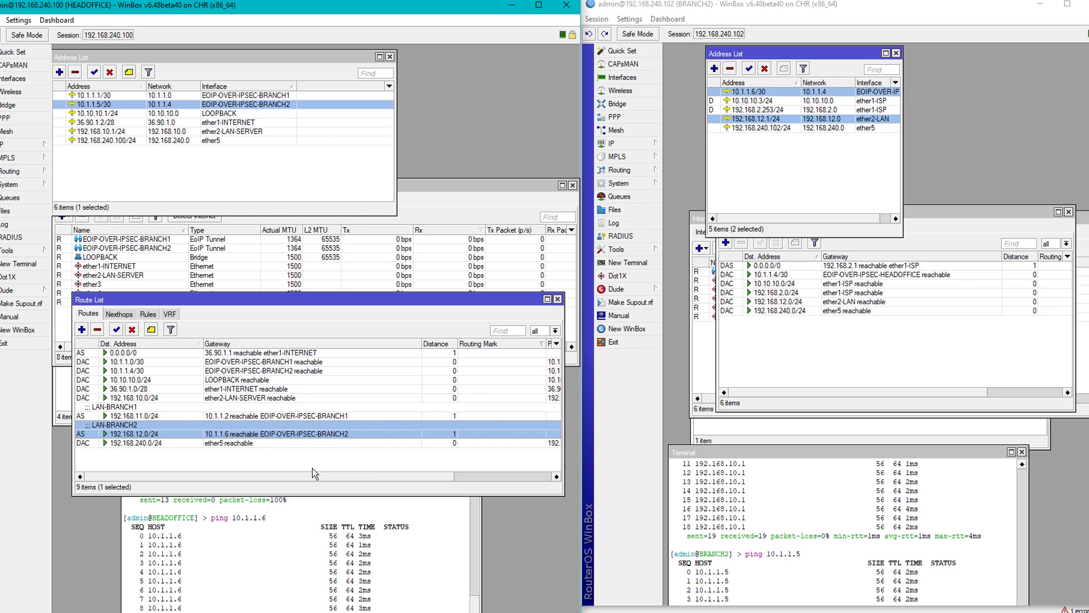
click(794, 349)
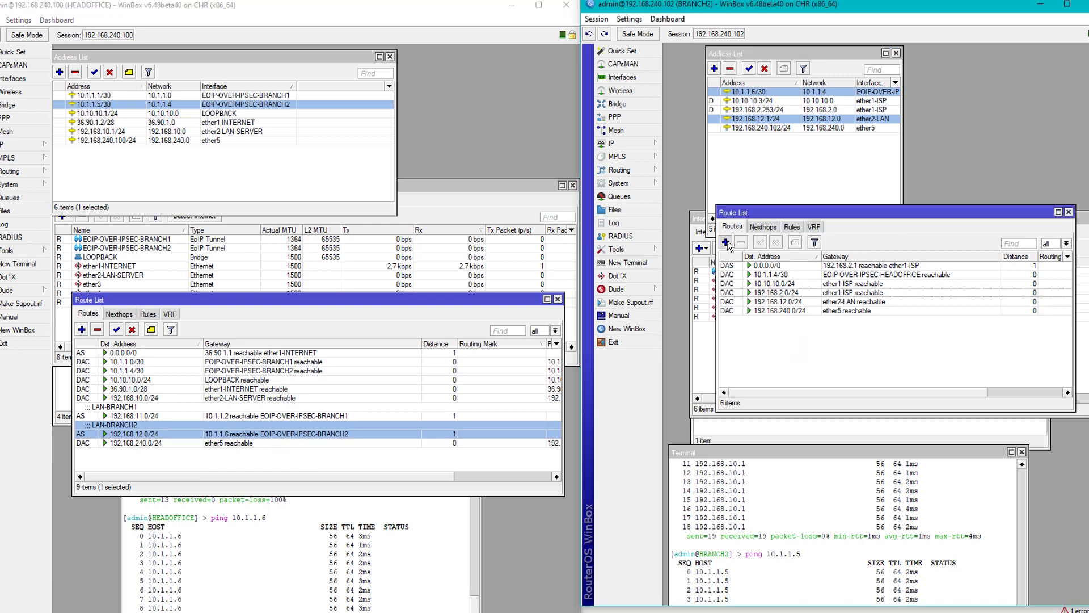
Add a BRANCH2 route to 192.168.10.0/24 via gateway 10.1.1.5.
click(726, 242)
text(192)
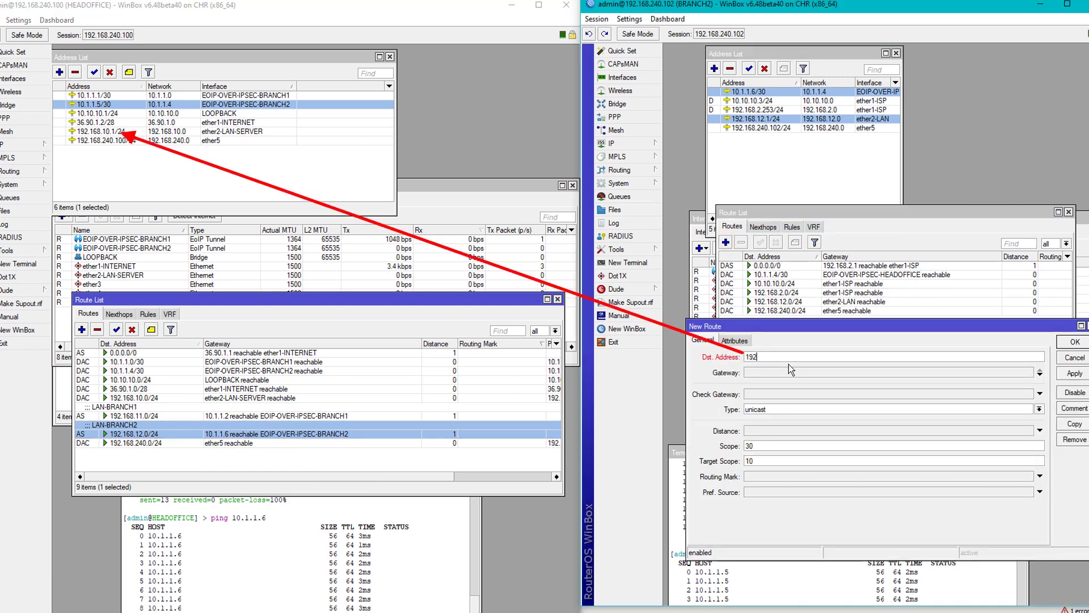
text(.168.10.0/24)
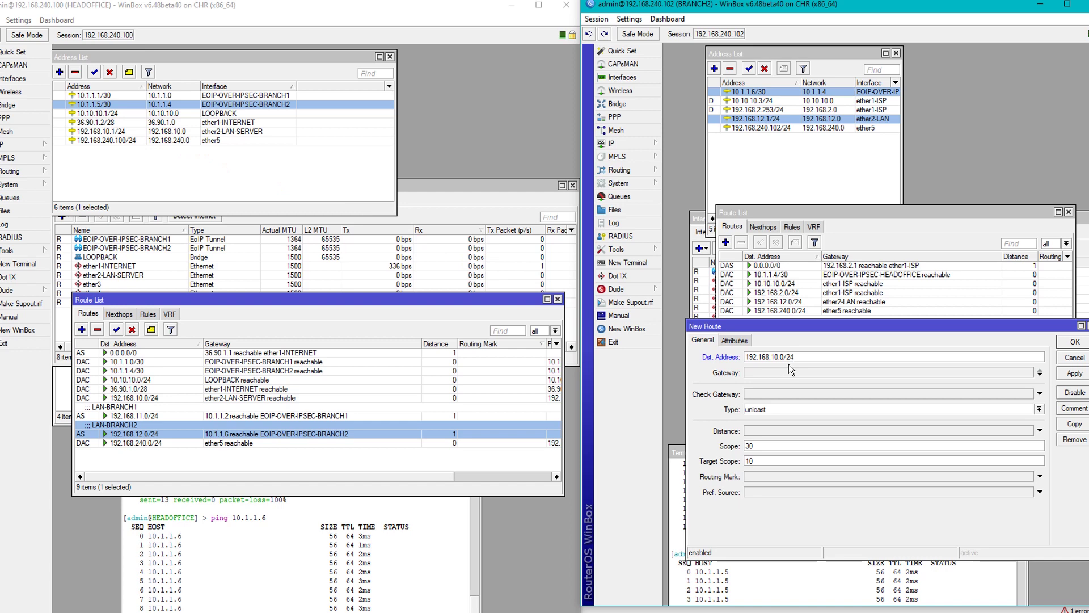
click(781, 371)
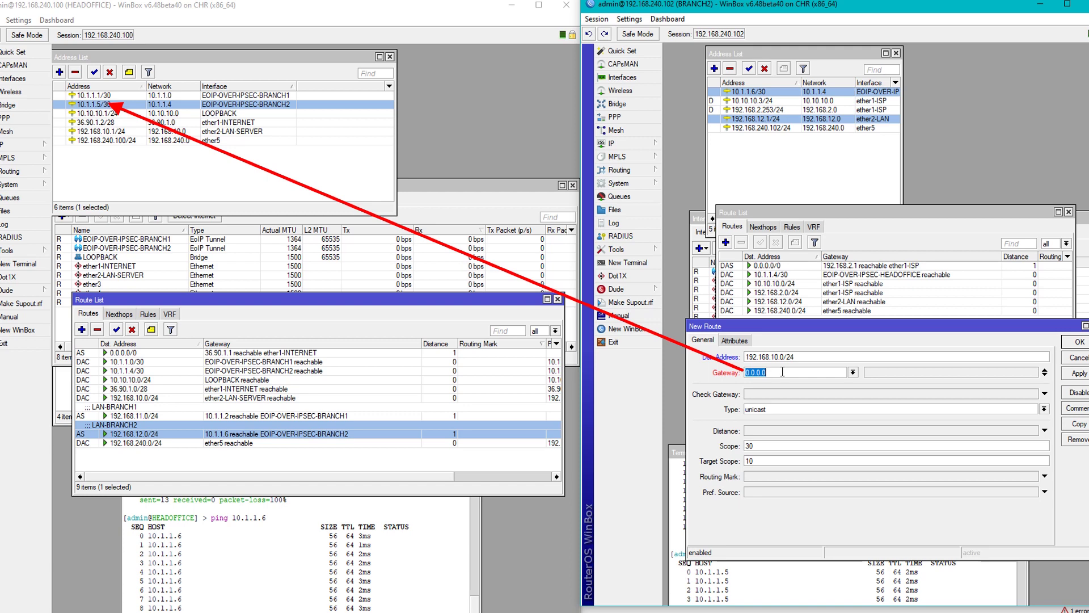
text(10.1.1.5)
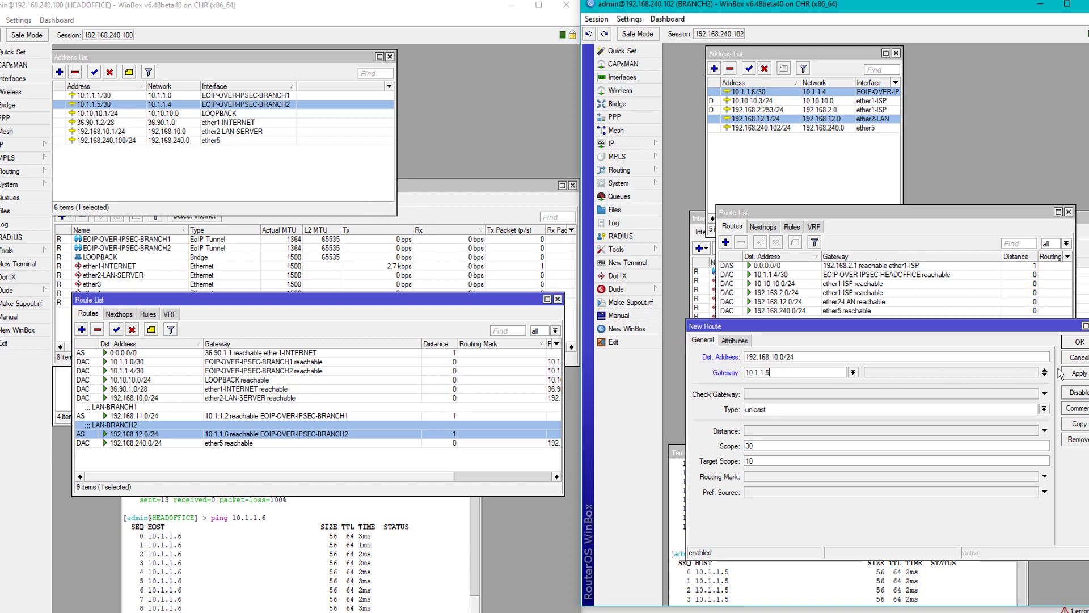
click(1078, 373)
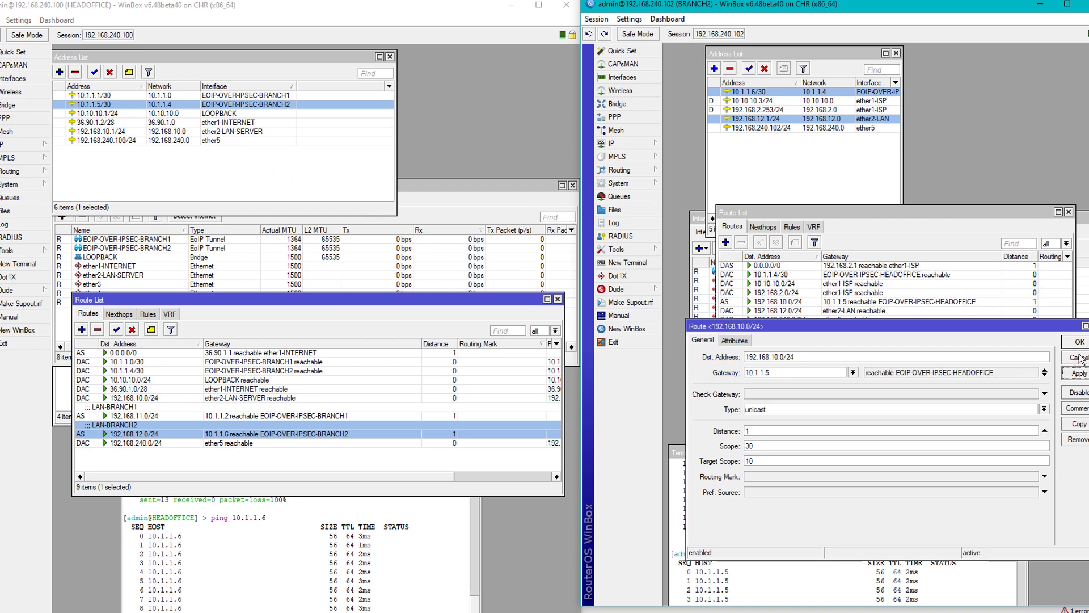
click(1078, 342)
Comment the new 192.168.10.0/24 route LAN-HEADOFFICE.
right_click(777, 303)
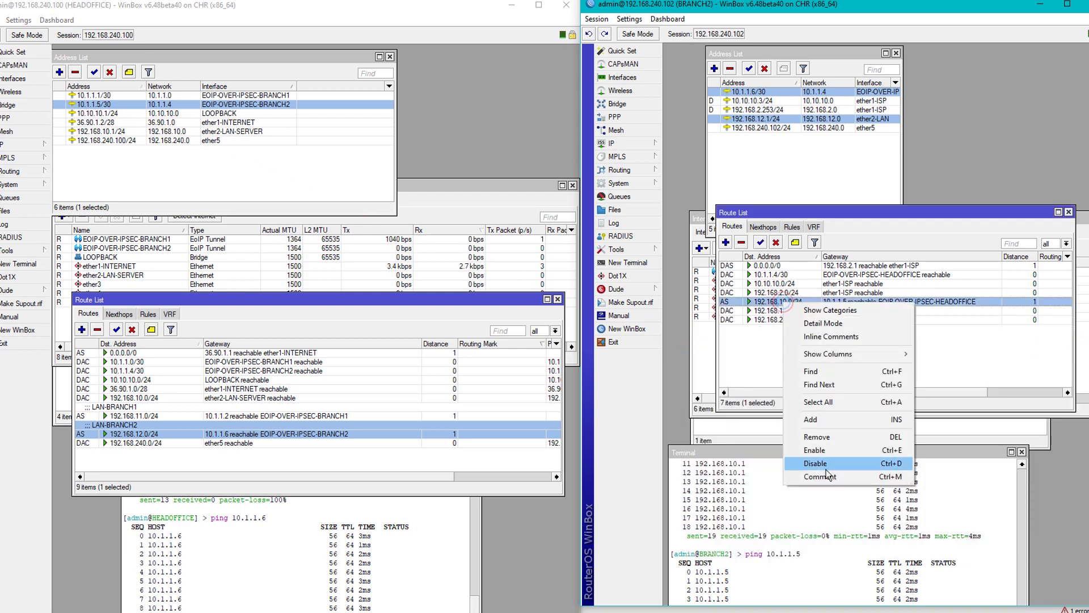
click(826, 469)
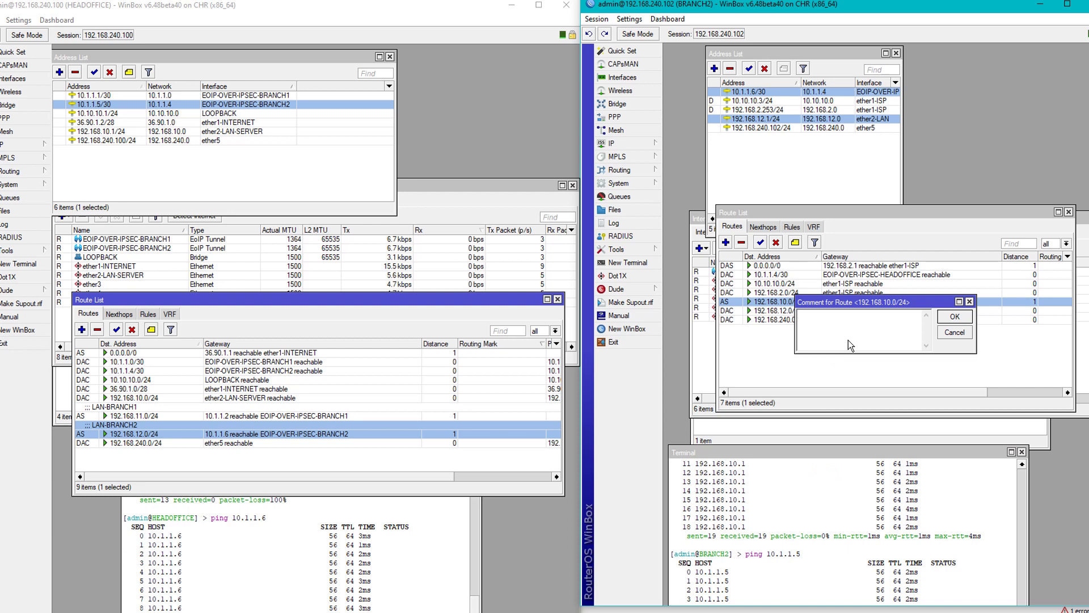
text(LAN-HEAD)
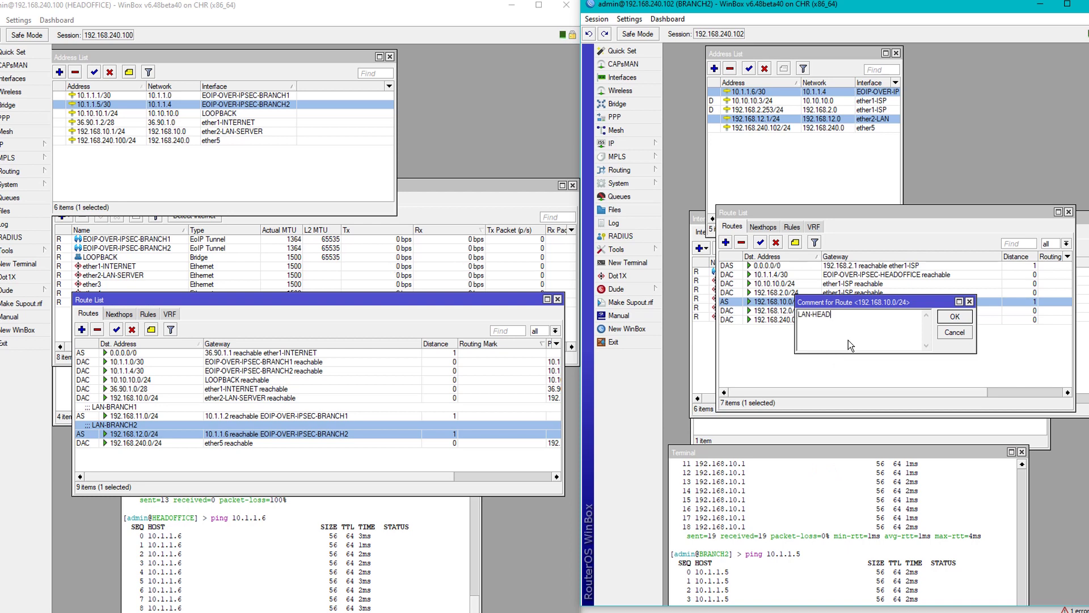
text(OFFICE)
key(Return)
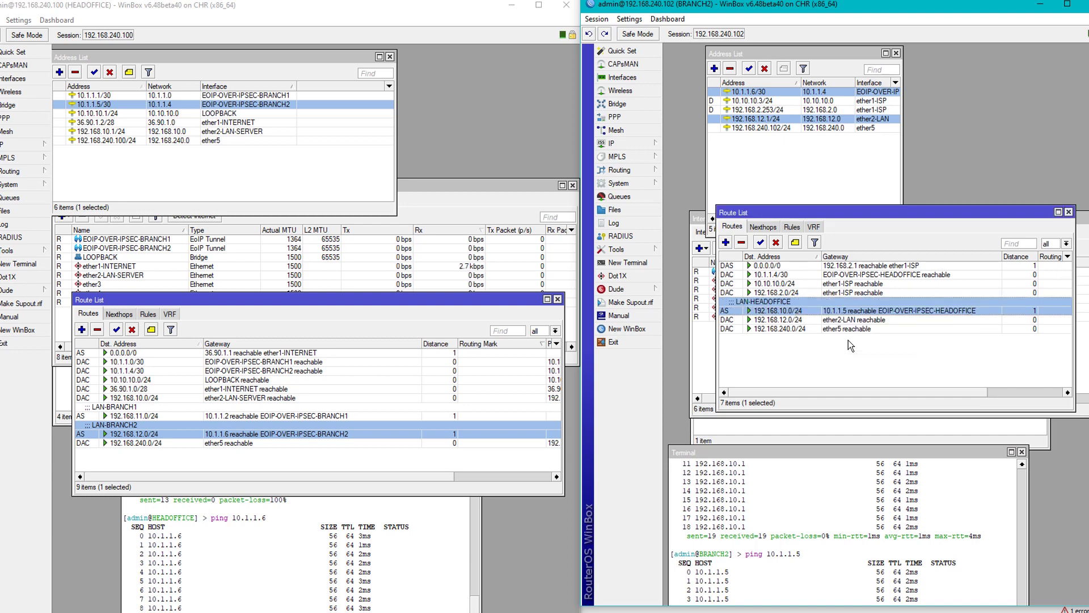
click(366, 542)
Stop the running pings on both routers and rearrange their terminals.
drag(375, 443, 517, 159)
key(ctrl+c)
click(808, 452)
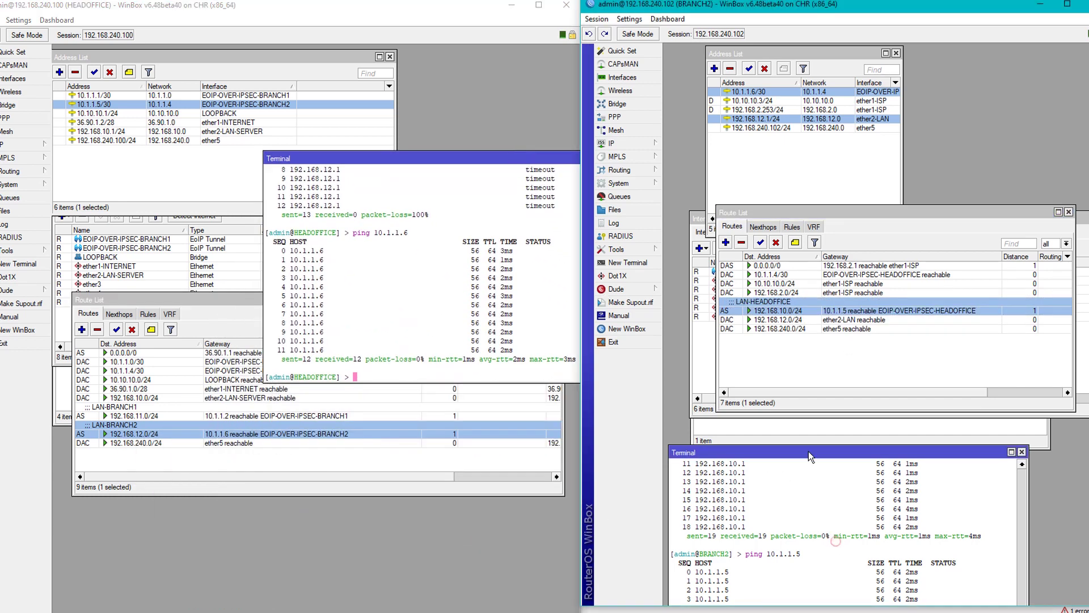
drag(808, 452, 857, 255)
key(ctrl+c)
drag(499, 159, 399, 185)
Ping 192.168.12.1 from HEADOFFICE and 192.168.10.1 from BRANCH2, then close HEADOFFICE's terminal.
click(383, 301)
text(ping 192.1)
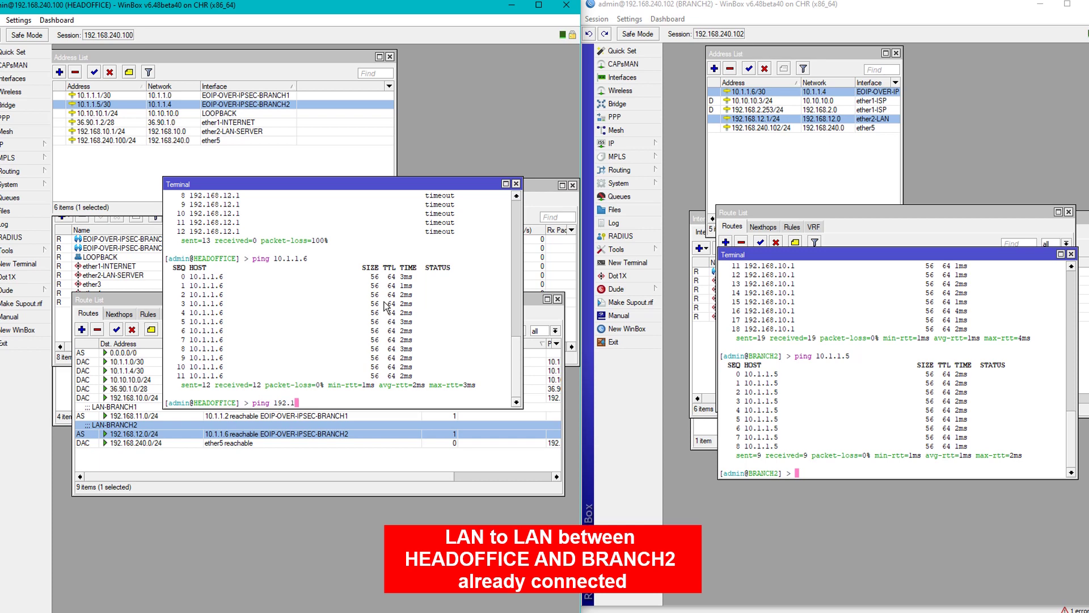
text(68.12.1)
key(Return)
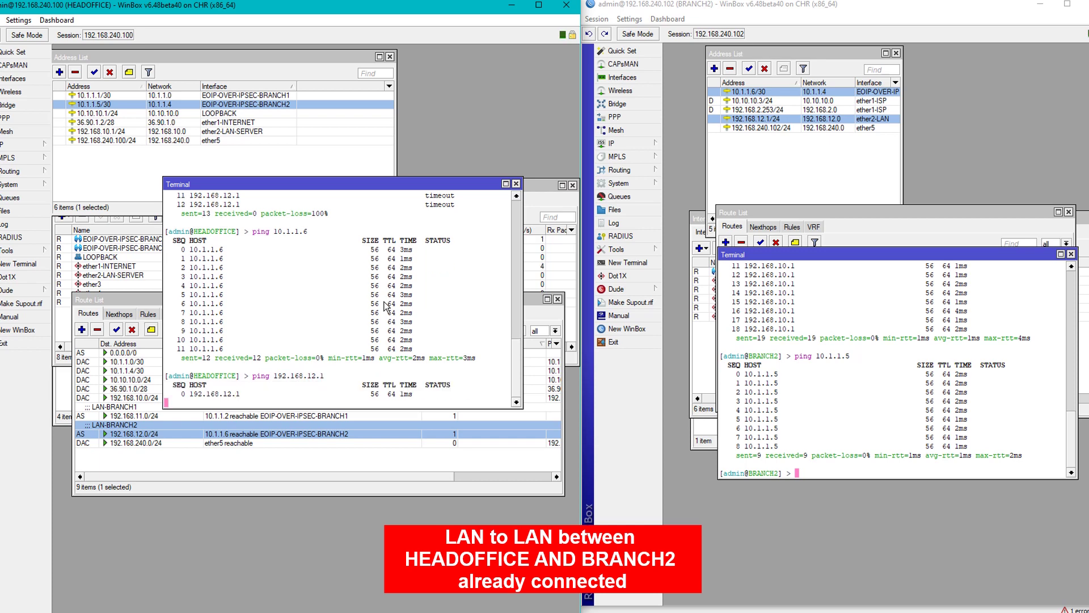
click(840, 418)
text(ping)
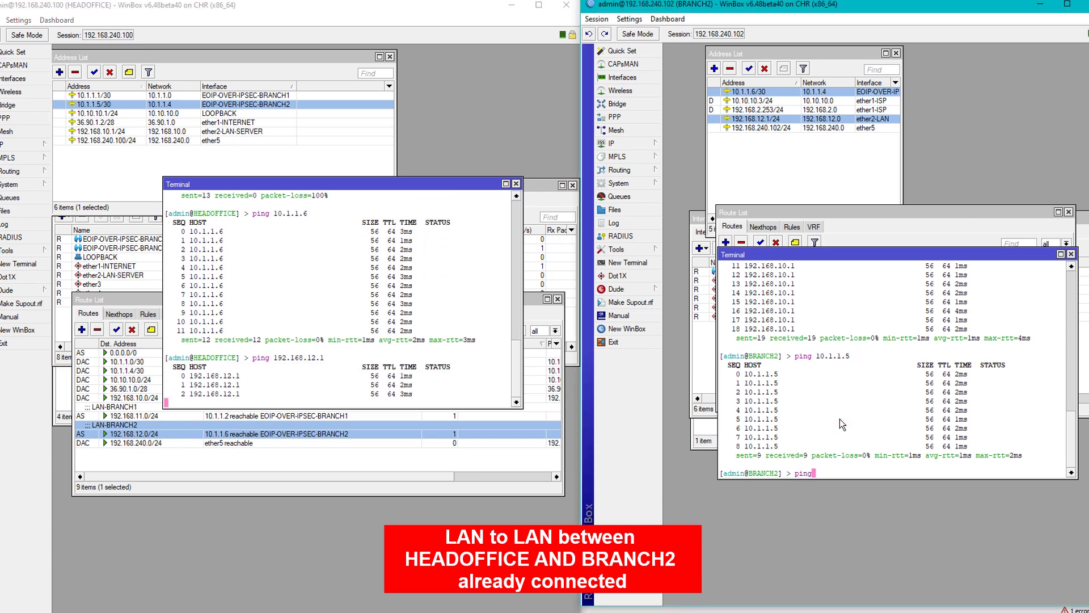
text( 192.168)
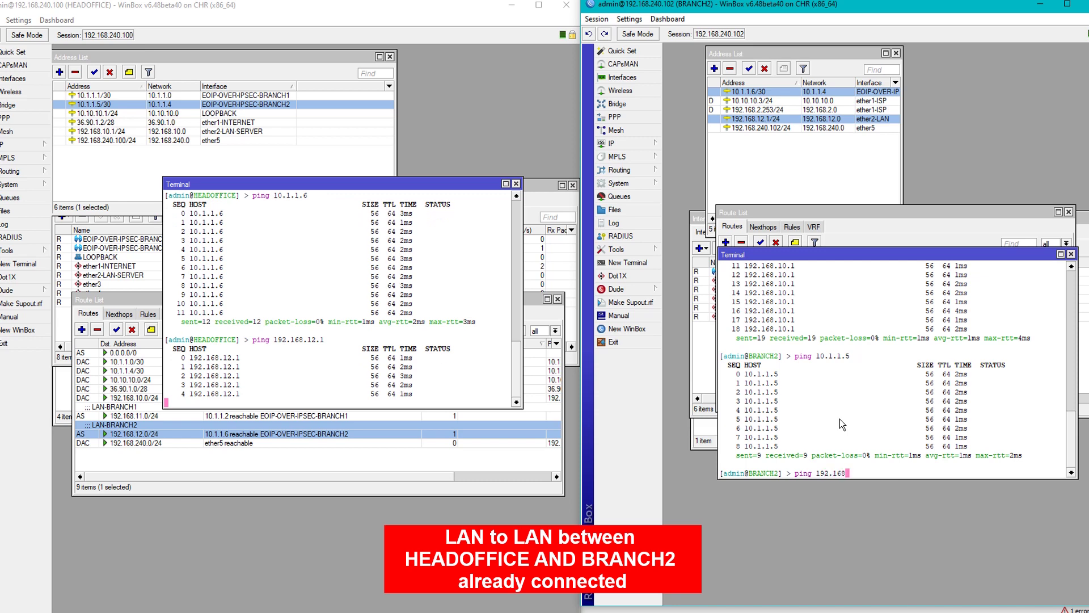
text(.)
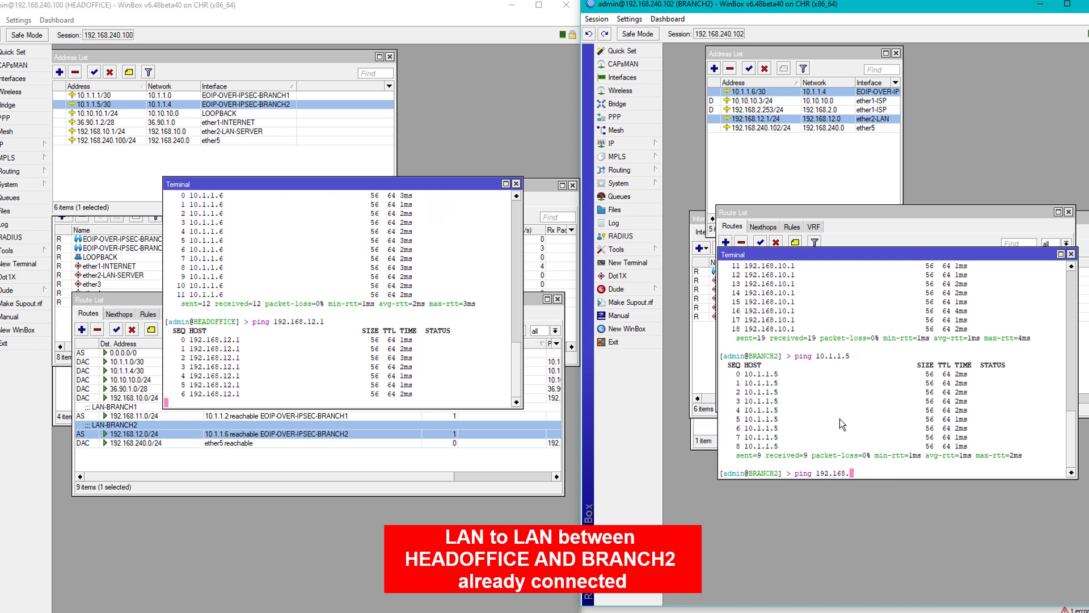
text(10.1)
key(Return)
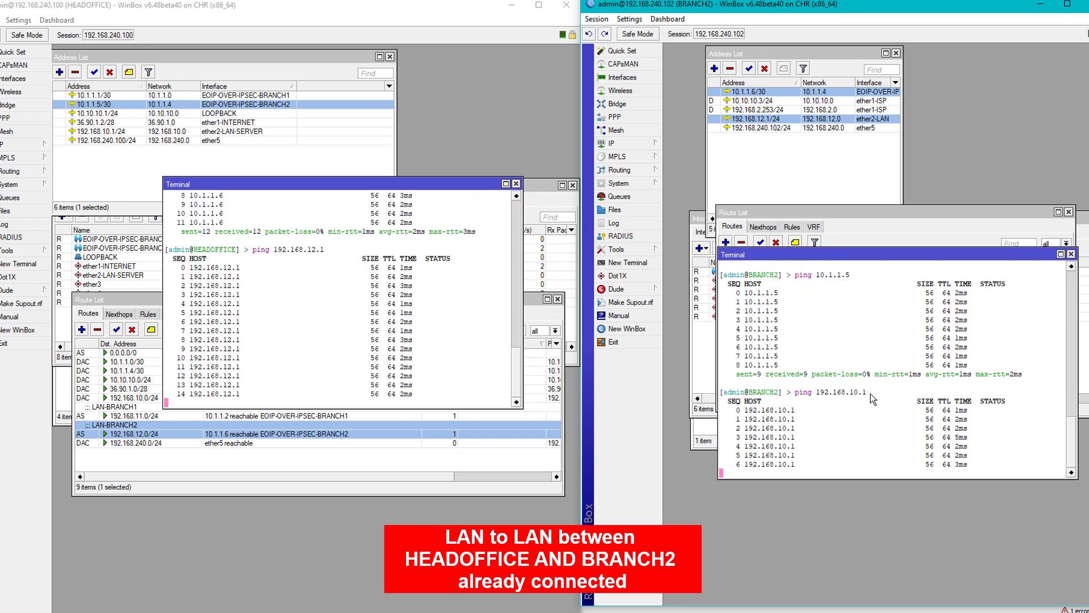
key(ctrl+c)
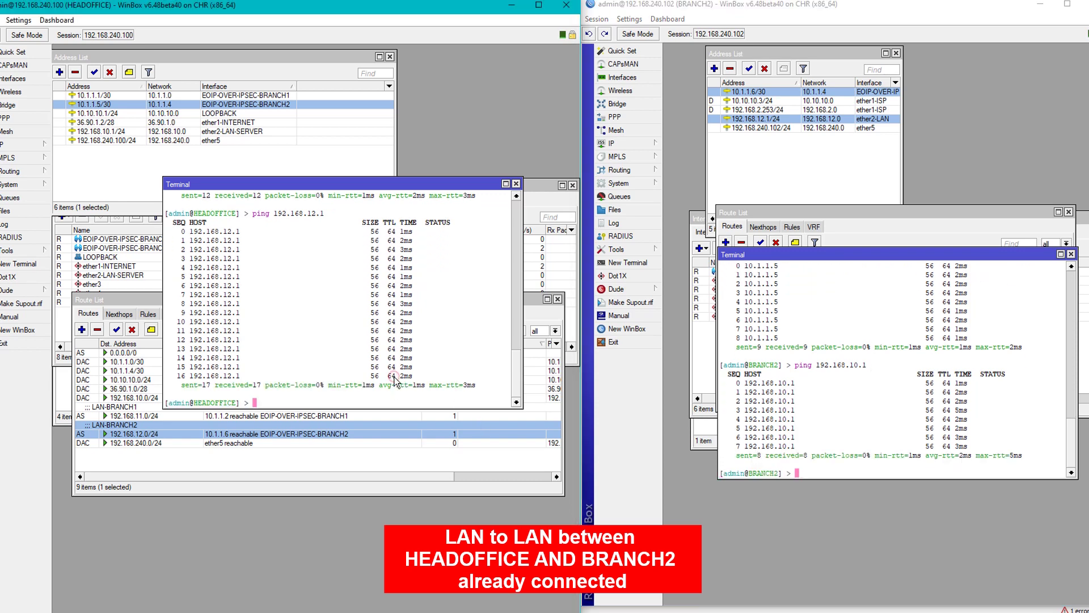
click(515, 183)
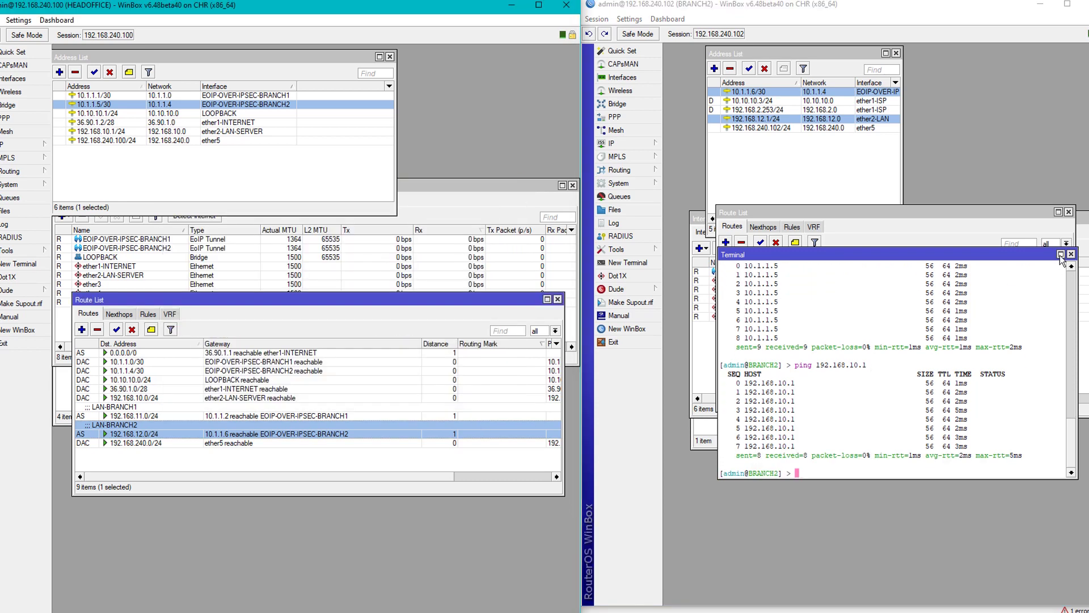
click(1071, 253)
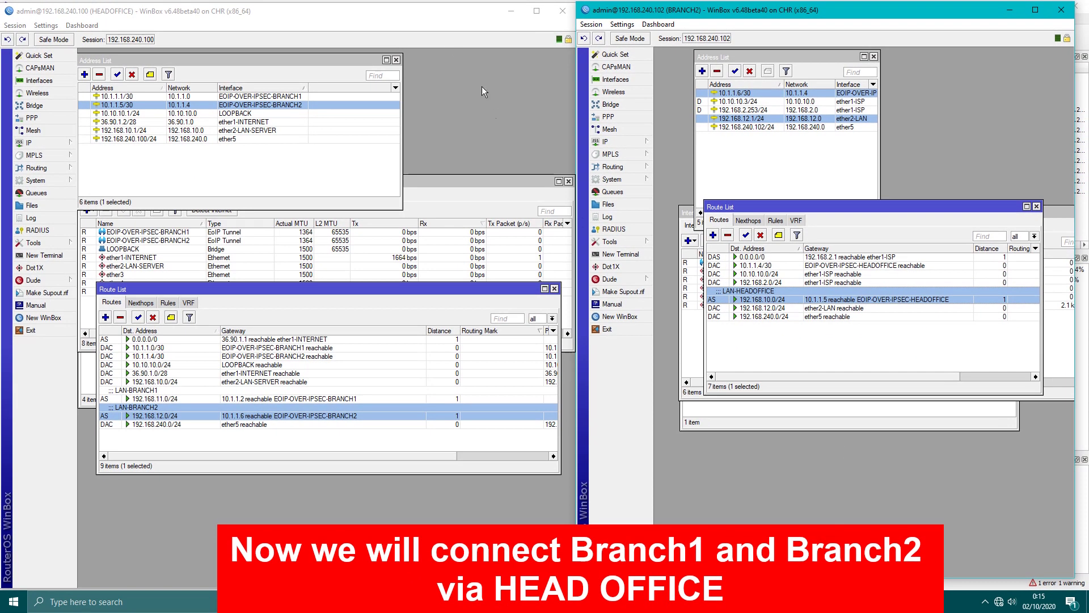
drag(466, 13, 430, 131)
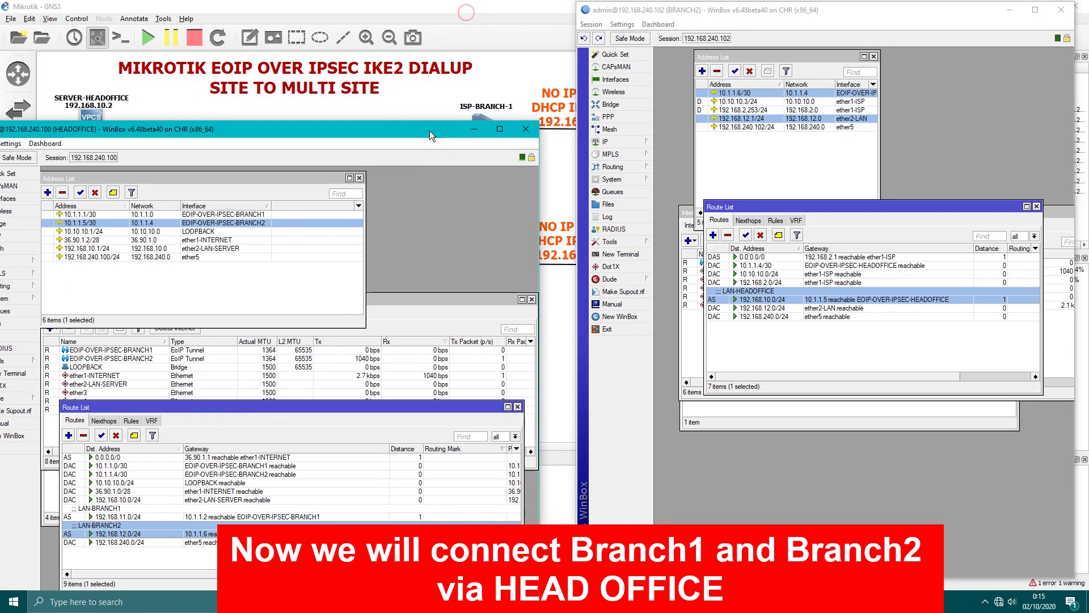
drag(733, 13, 719, 340)
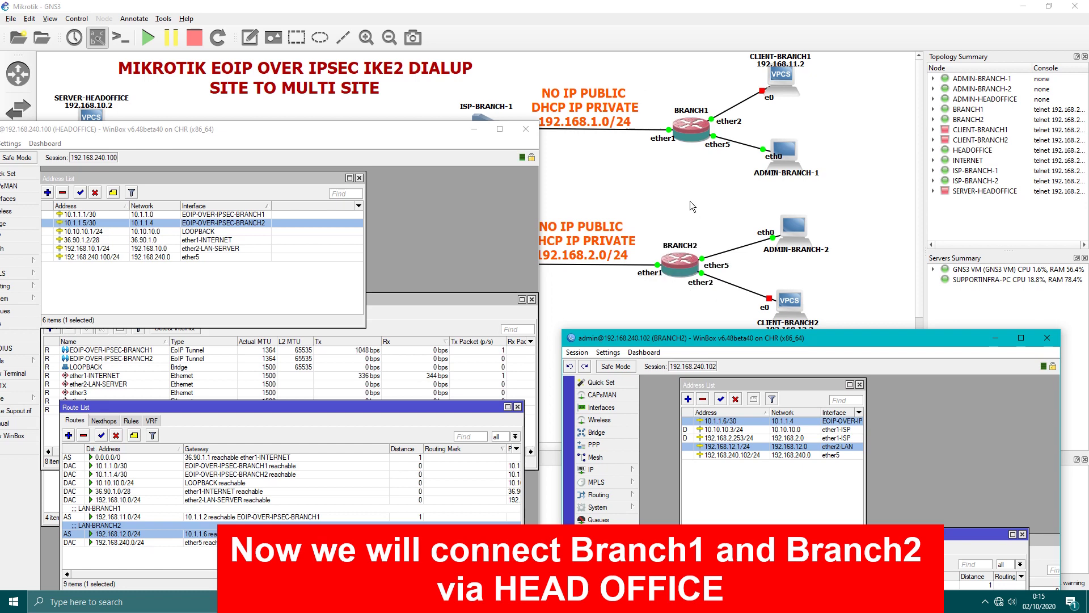
drag(426, 132, 405, 194)
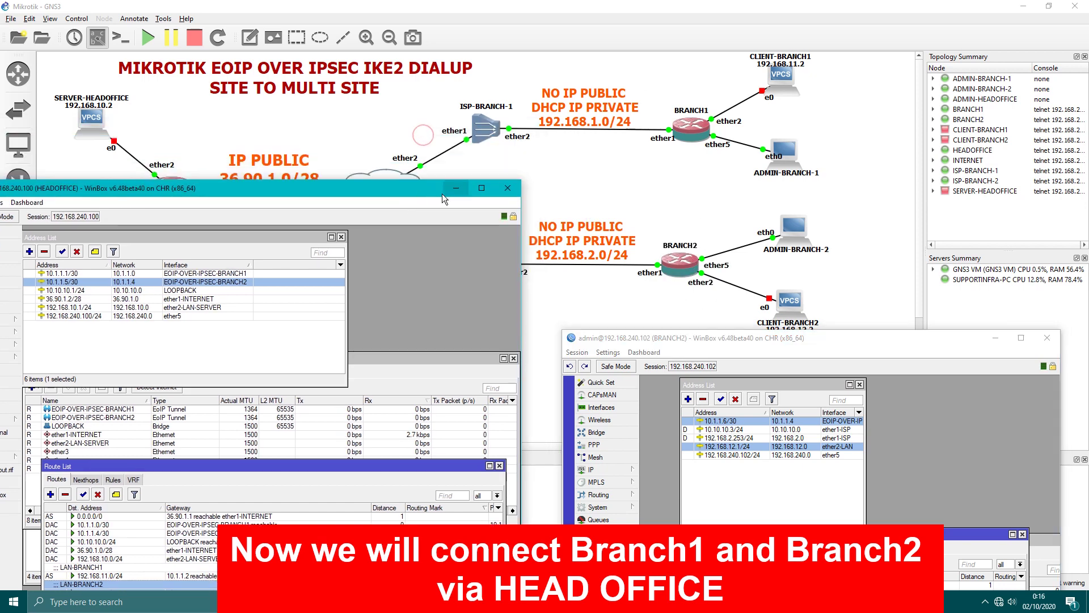
click(445, 194)
drag(729, 348, 753, 33)
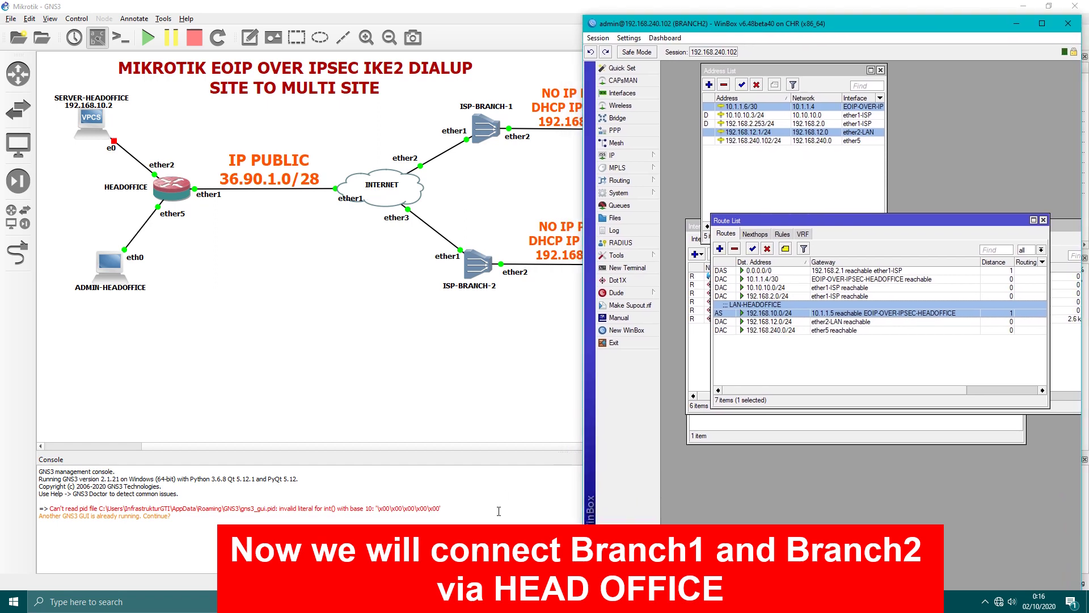
click(514, 600)
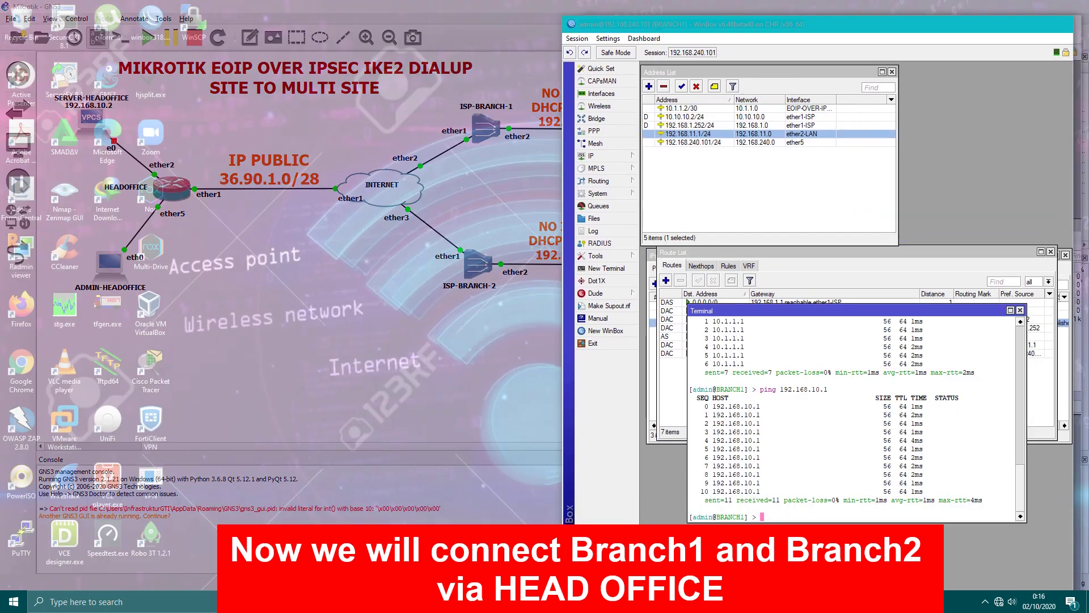
click(499, 514)
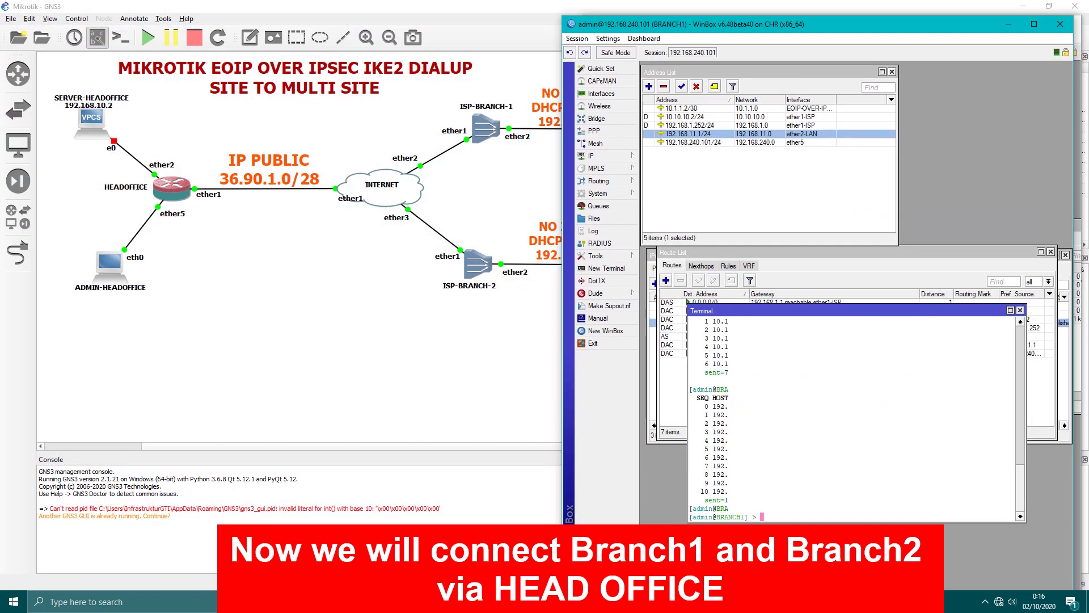
drag(712, 27, 214, 13)
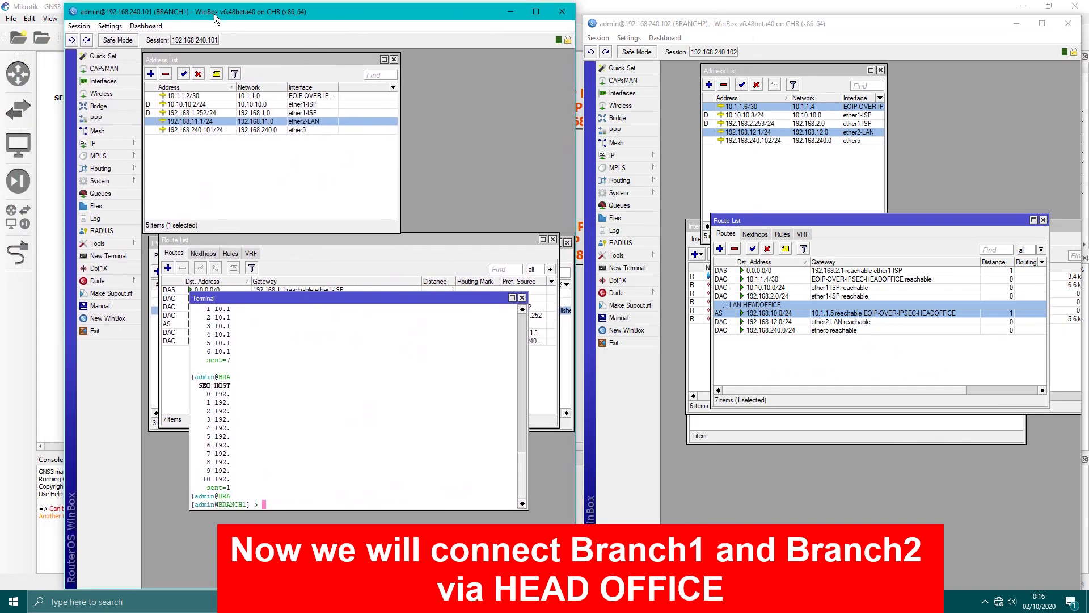
click(522, 298)
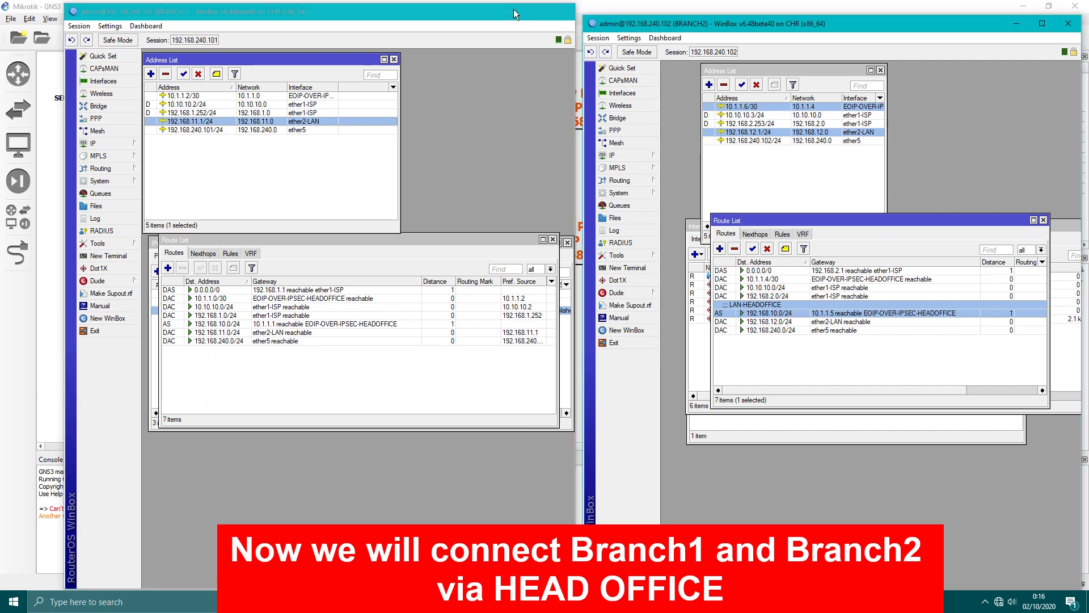
click(509, 12)
click(1008, 25)
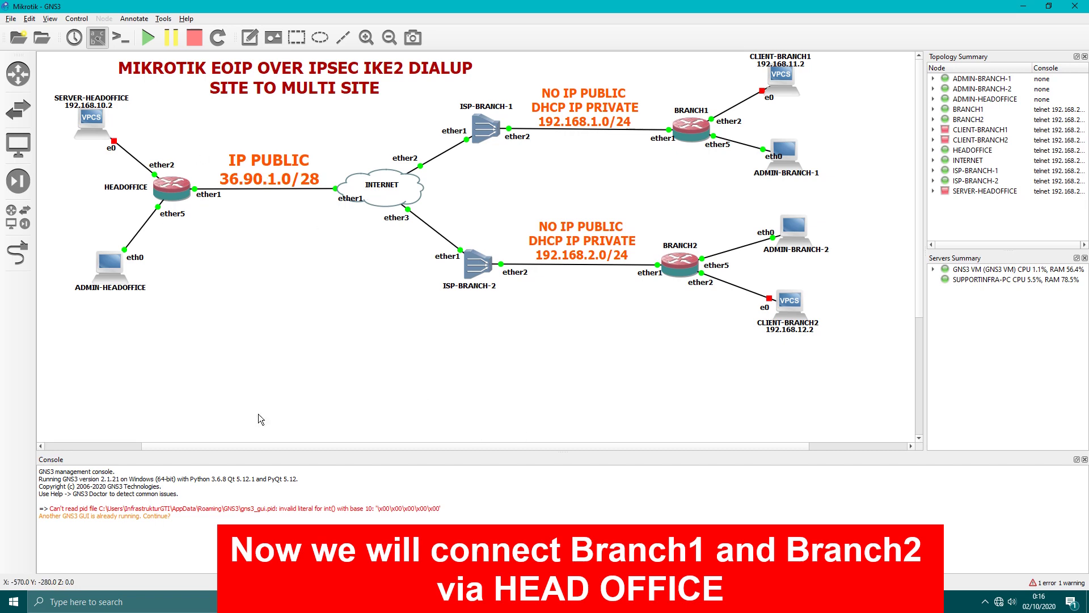
Bring BRANCH1's and BRANCH2's windows forward, hiding HEADOFFICE and repositioning BRANCH2's route list.
click(477, 539)
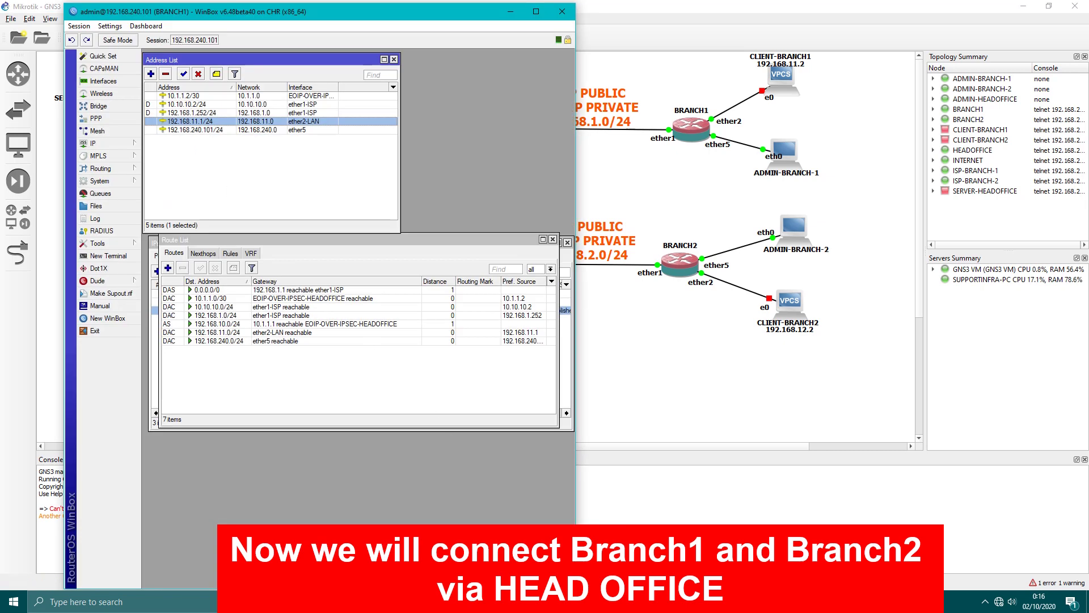
click(579, 516)
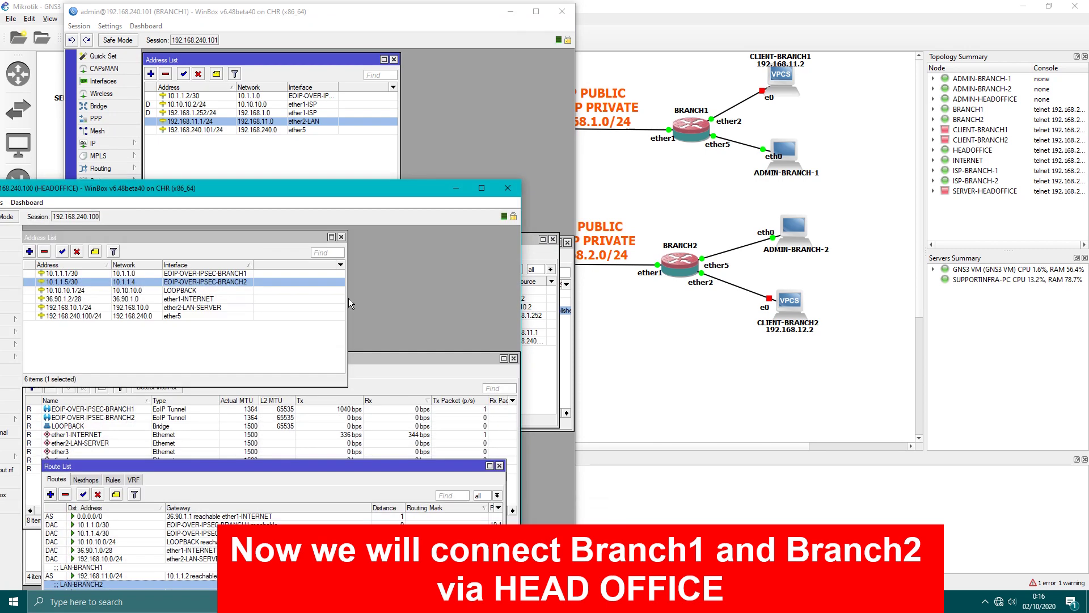
click(456, 188)
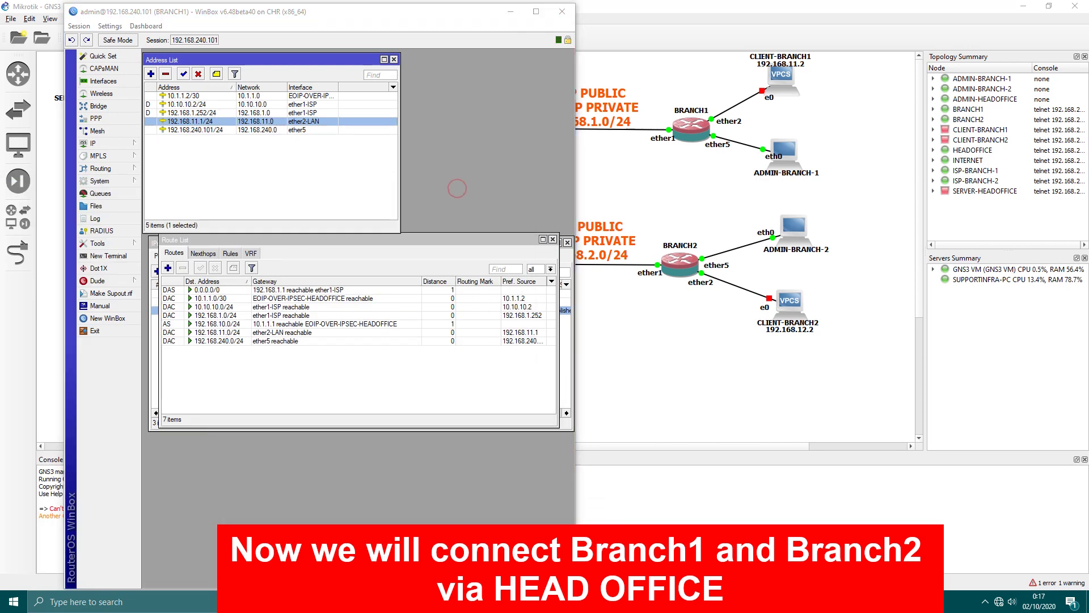
click(443, 515)
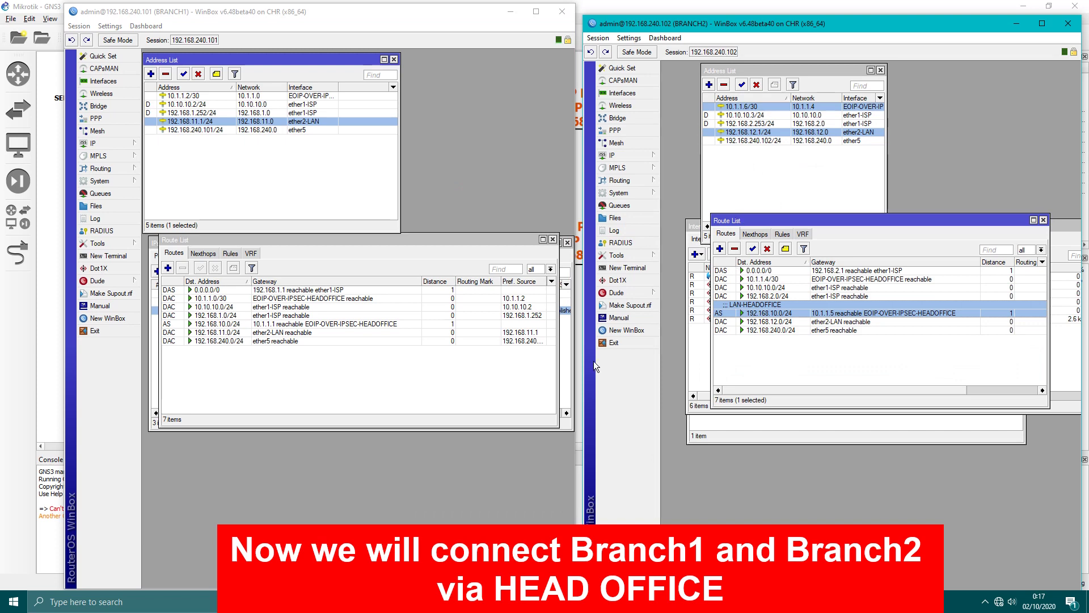
click(729, 171)
click(873, 377)
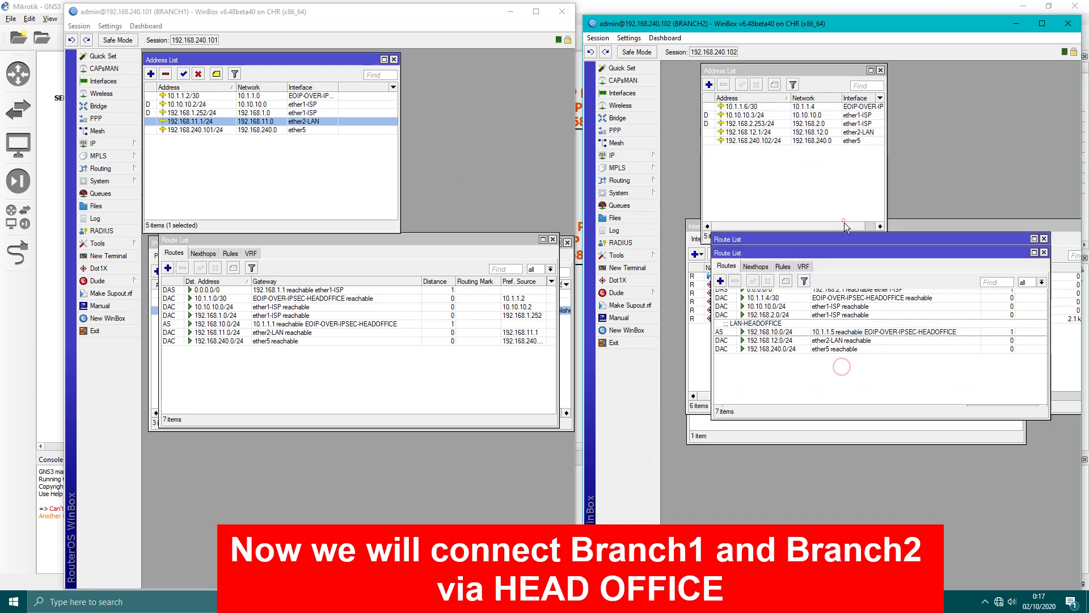
drag(844, 222, 852, 318)
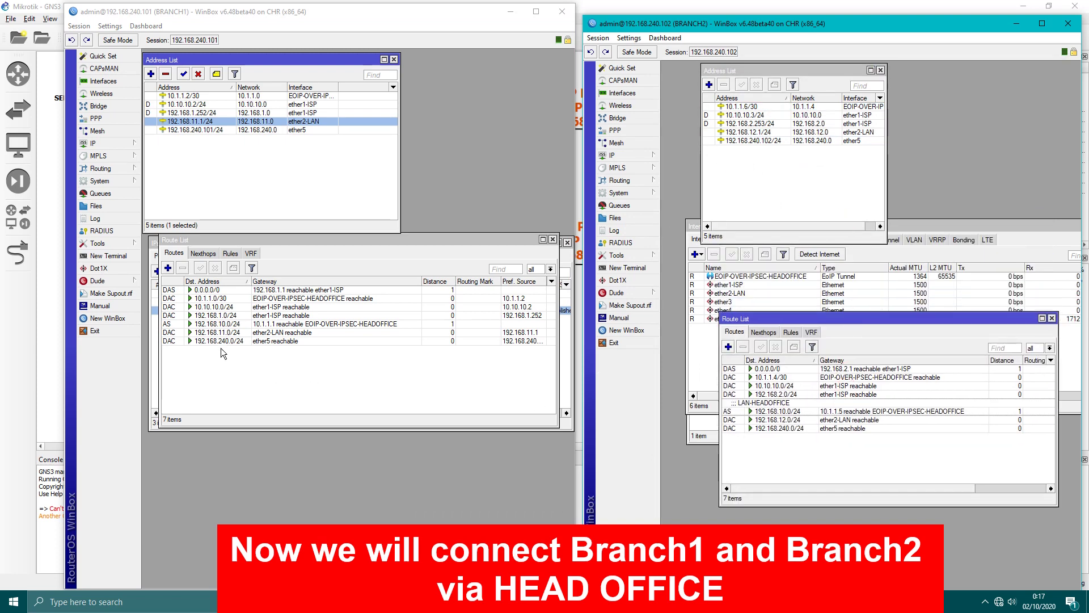
Comment BRANCH1's 192.168.10.0/24 route LAN-HEADOFFICE.
right_click(222, 324)
click(267, 489)
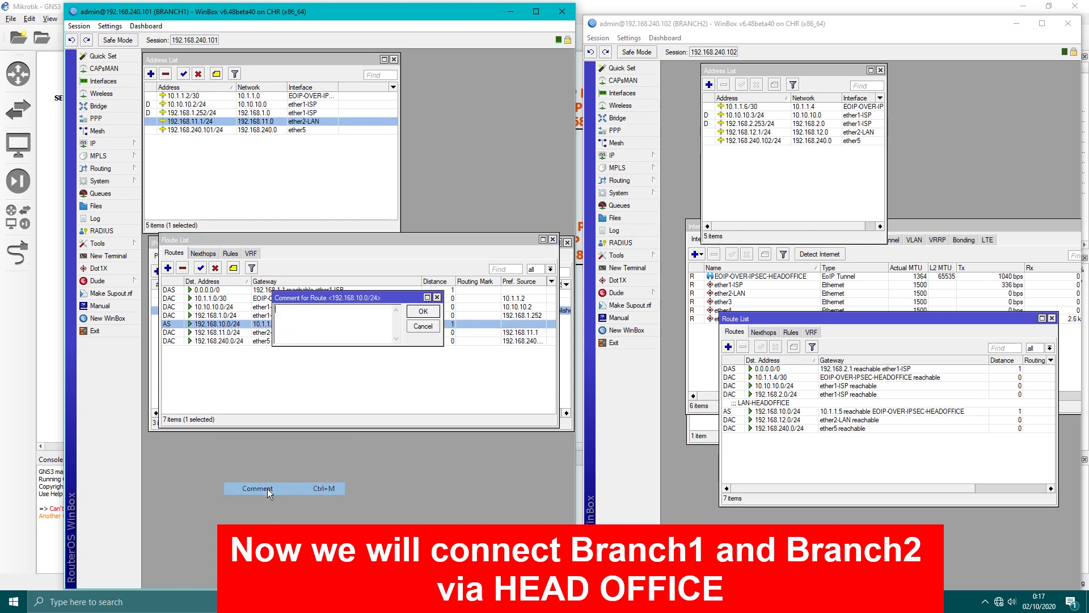
click(327, 322)
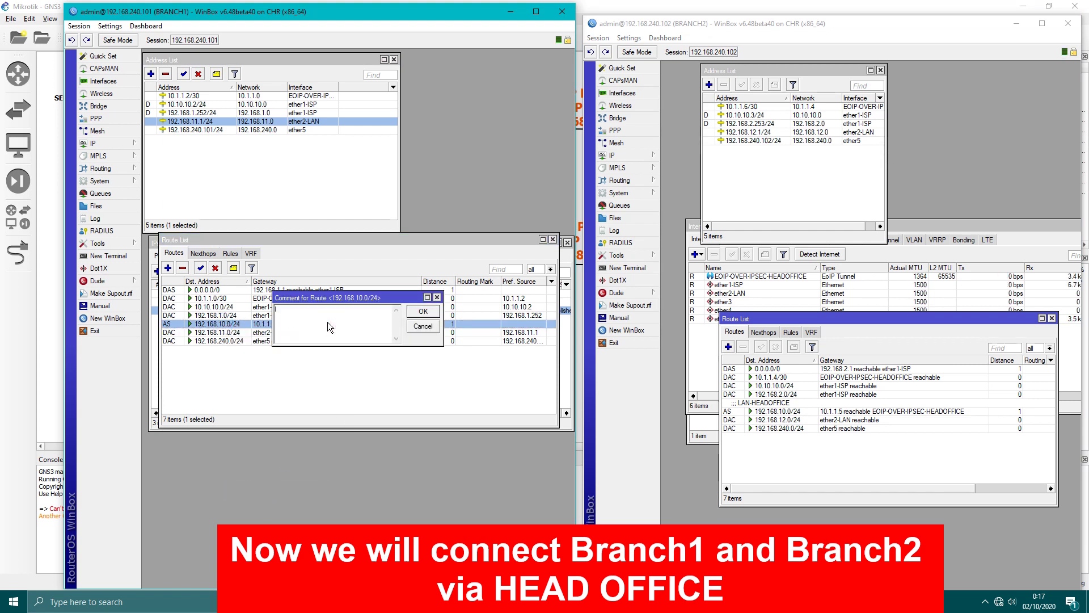
text(LAN-HEADOFFICE)
key(Return)
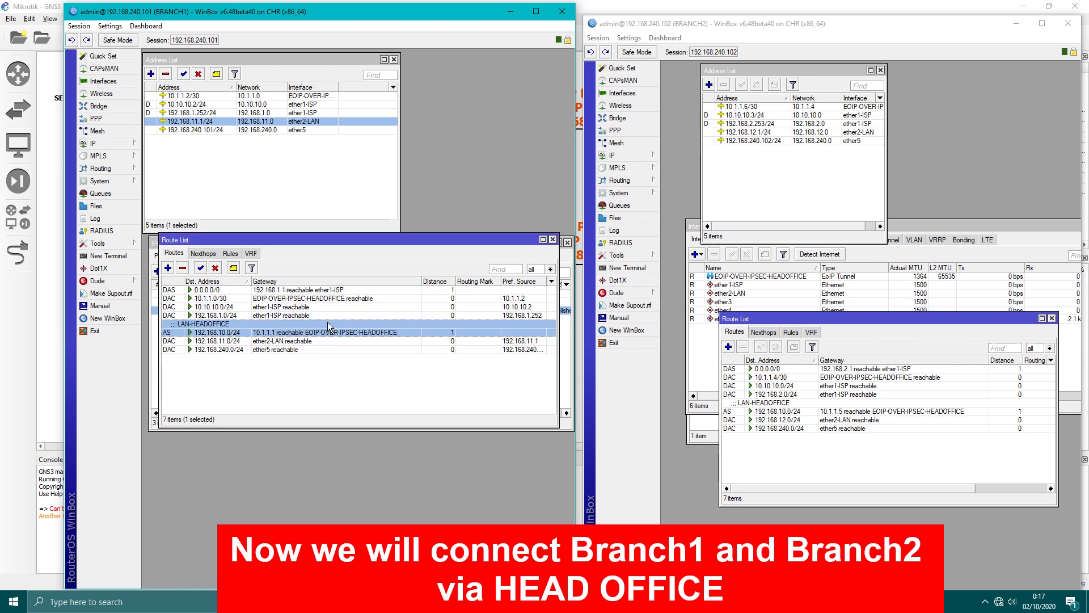
click(388, 370)
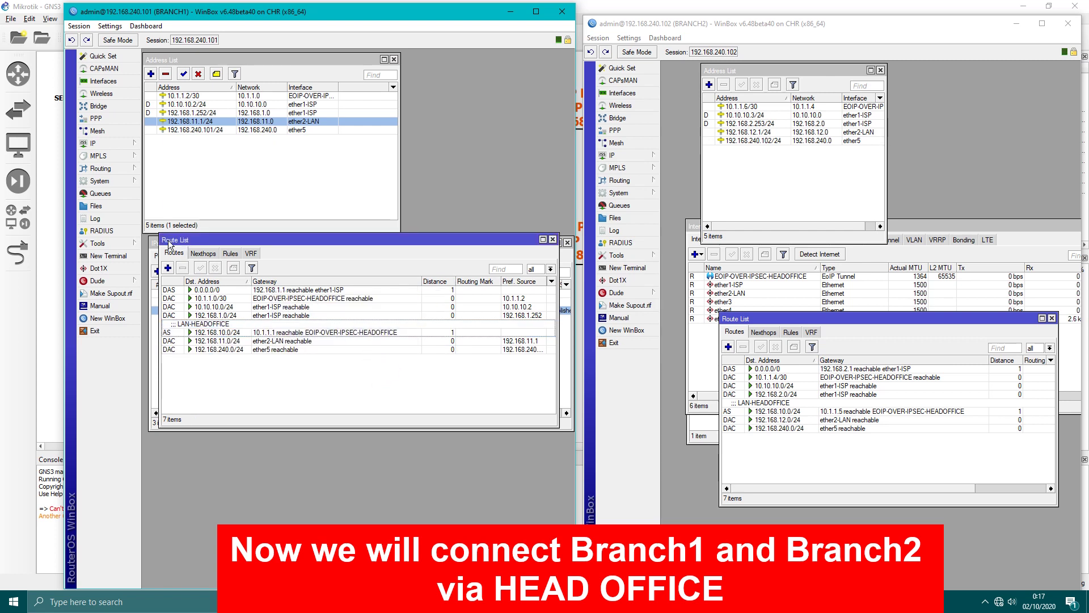
click(96, 143)
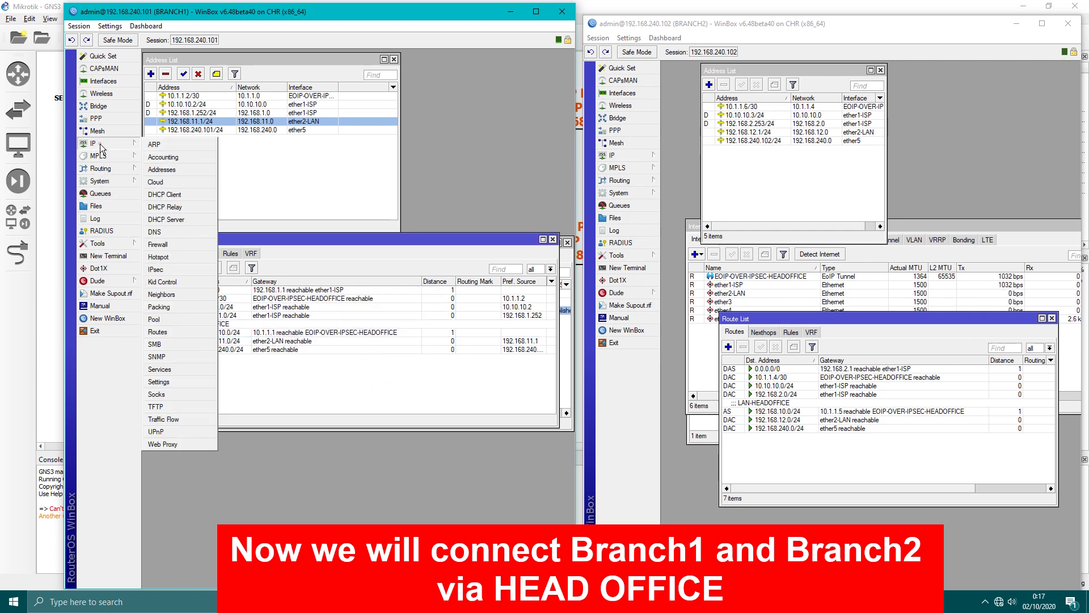
Start a new BRANCH1 route with destination 192.168.12.0/24.
click(165, 334)
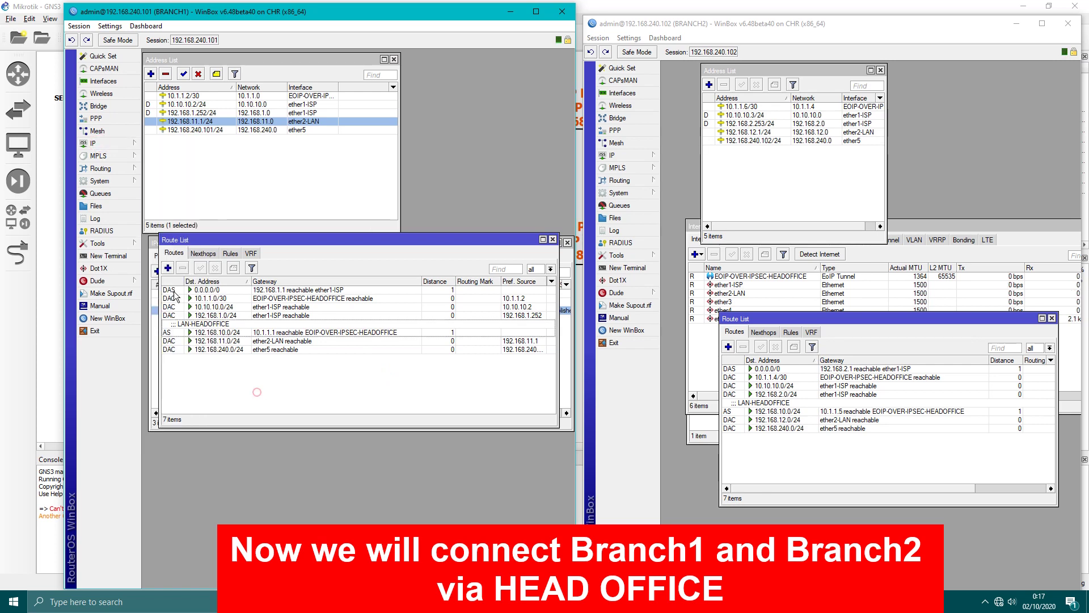
click(168, 268)
drag(367, 261, 349, 340)
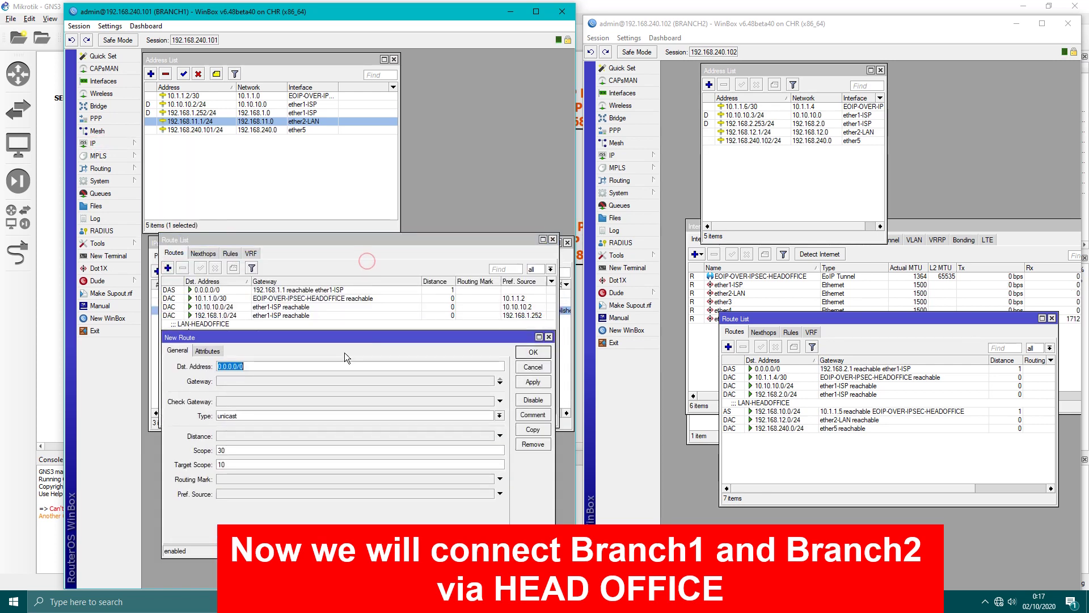
click(747, 133)
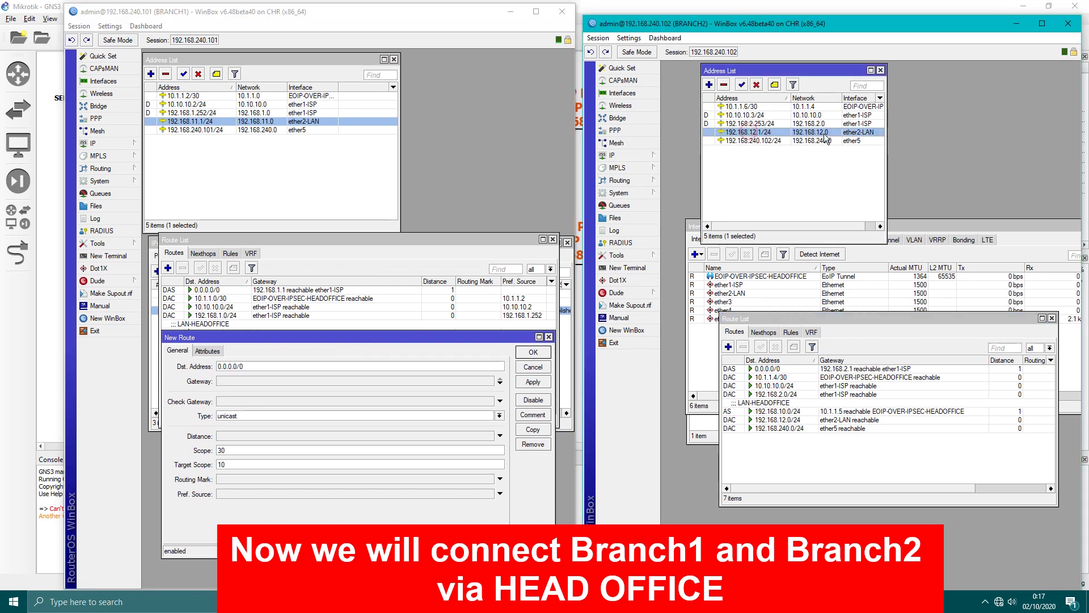
click(274, 369)
text(192.1)
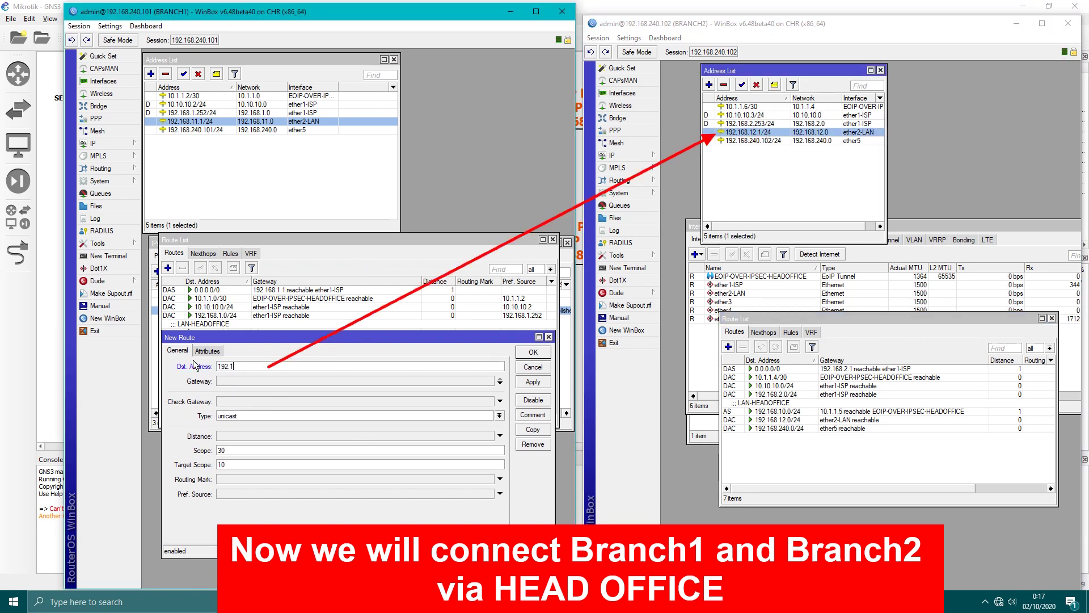
text(68.12.0/24)
Set the route's gateway to 10.1.1.1, checking HEADOFFICE's tunnel address.
click(242, 380)
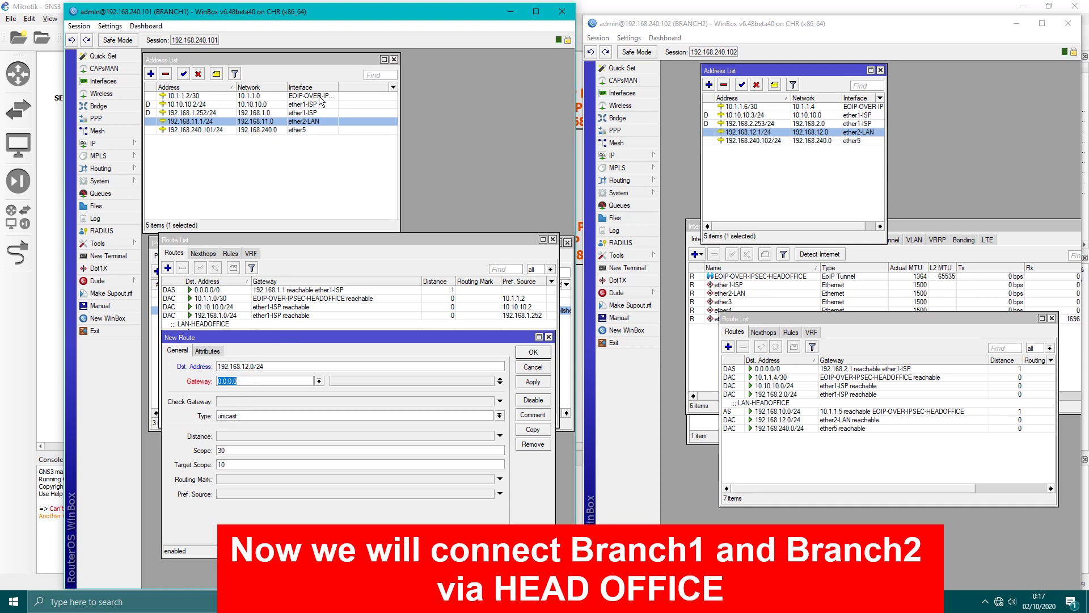
drag(337, 88, 388, 88)
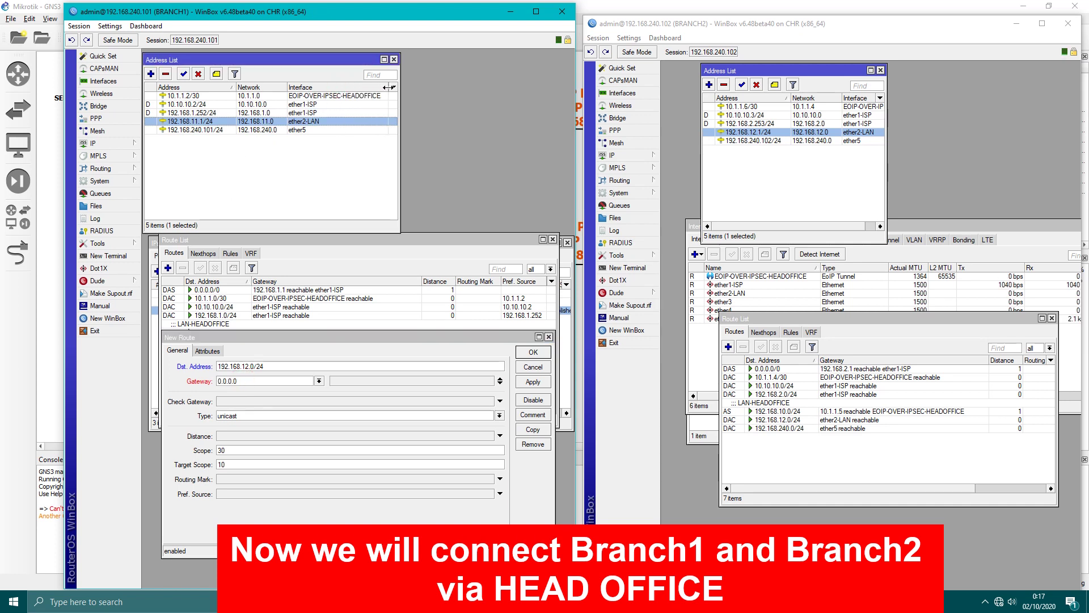
double_click(260, 387)
text(10.1)
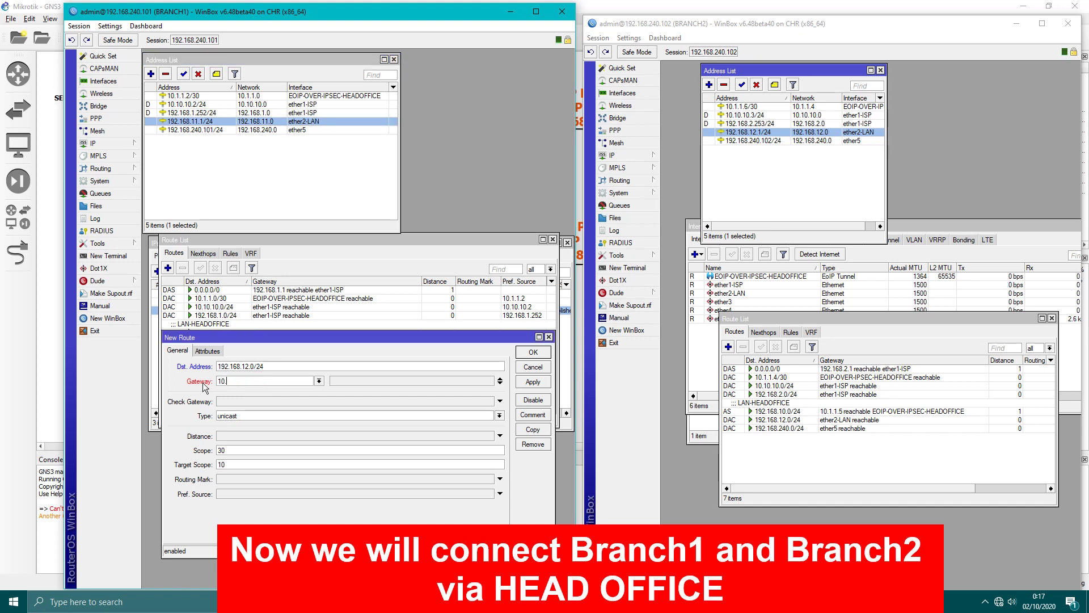
text(.1.1)
click(514, 601)
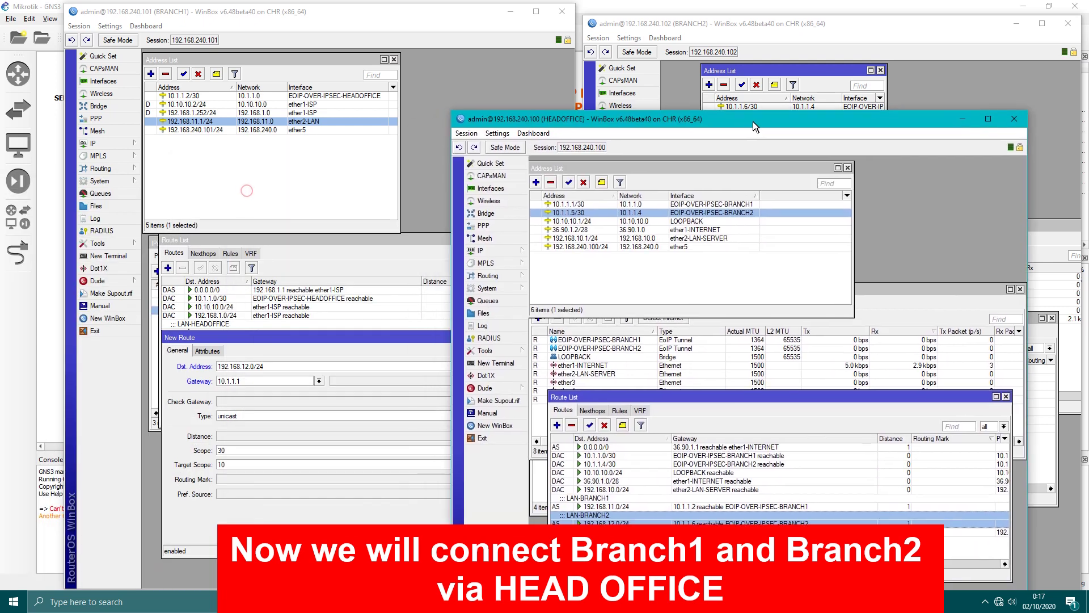
drag(754, 122, 788, 117)
click(578, 202)
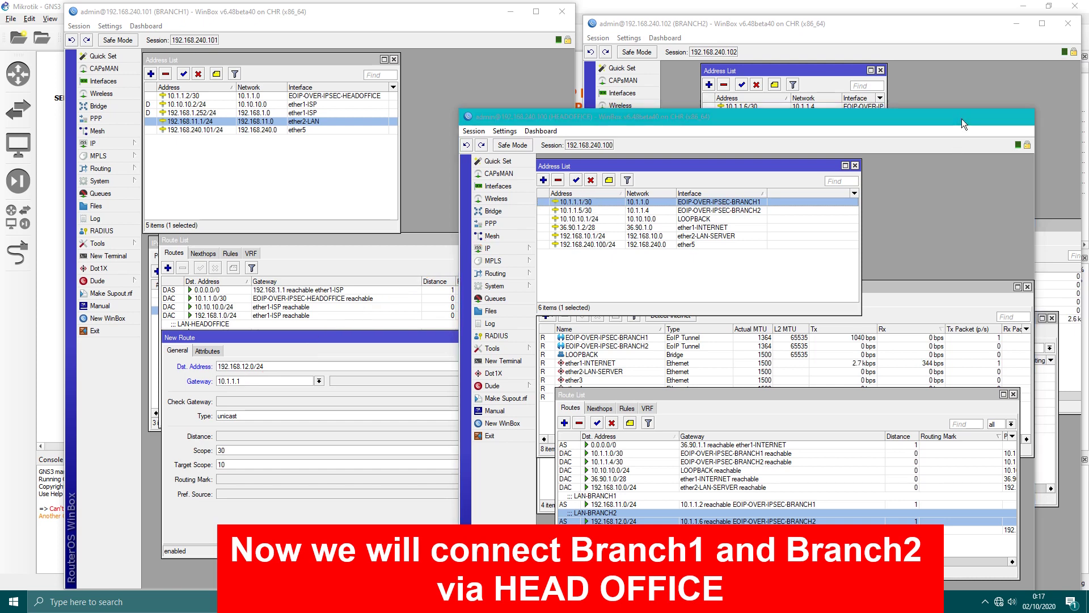
click(970, 116)
Save the route to 192.168.12.0/24 via 10.1.1.1.
double_click(256, 381)
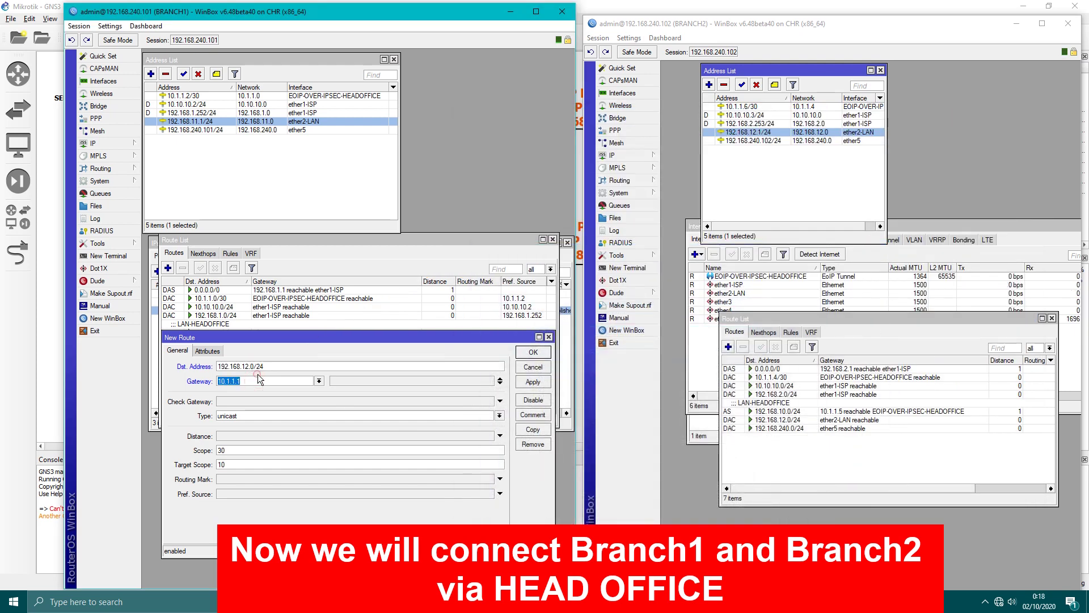
click(260, 378)
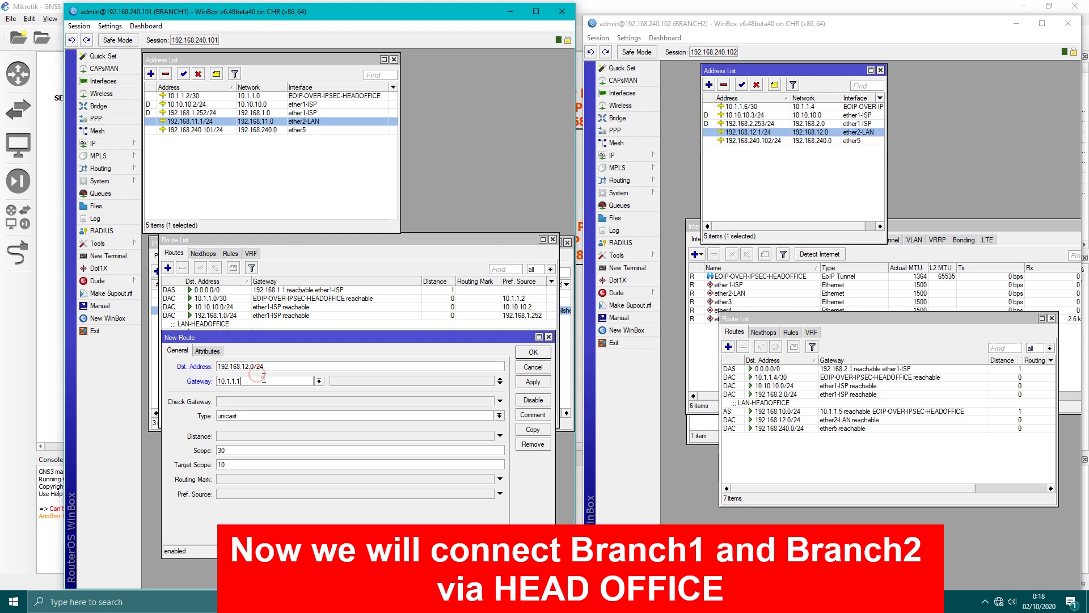
click(533, 381)
click(528, 364)
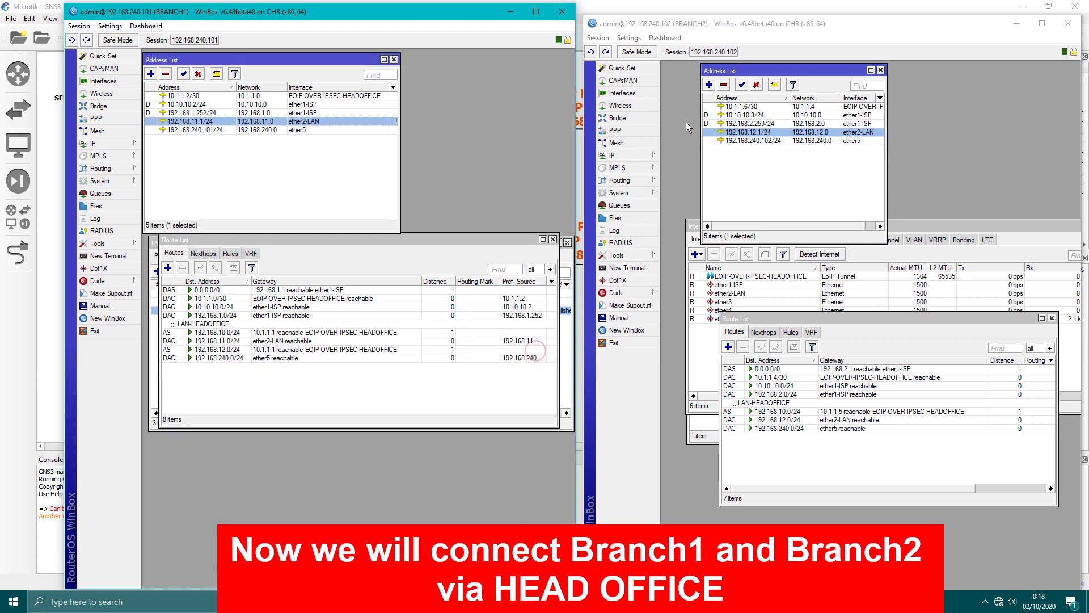
click(717, 24)
drag(717, 23, 718, 9)
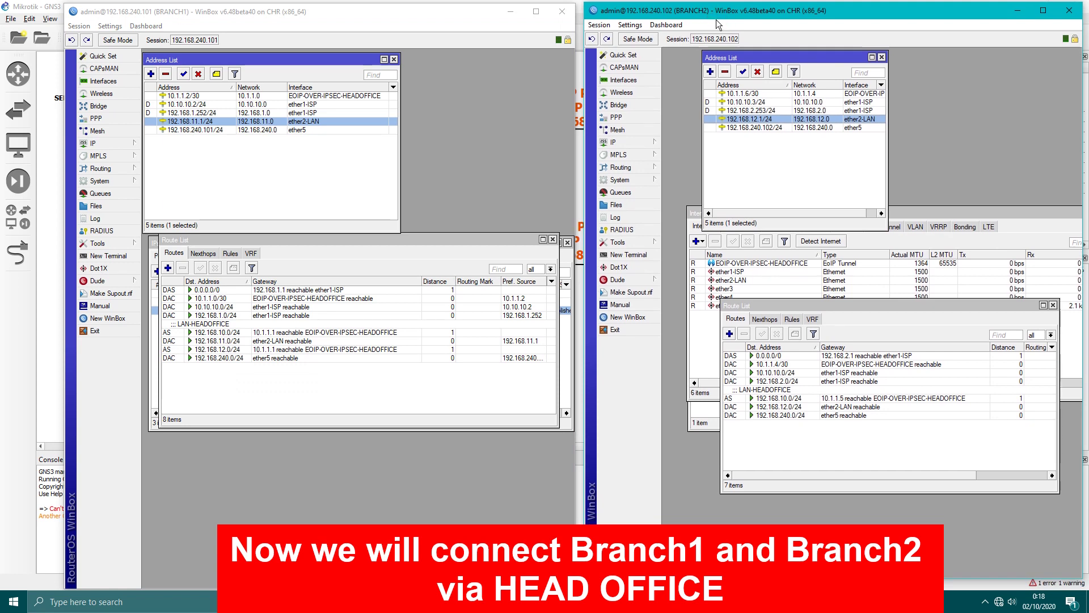
Start a new BRANCH2 route to 192.168.11.0/24, checking BRANCH2's tunnel address 10.1.1.6/30.
click(729, 334)
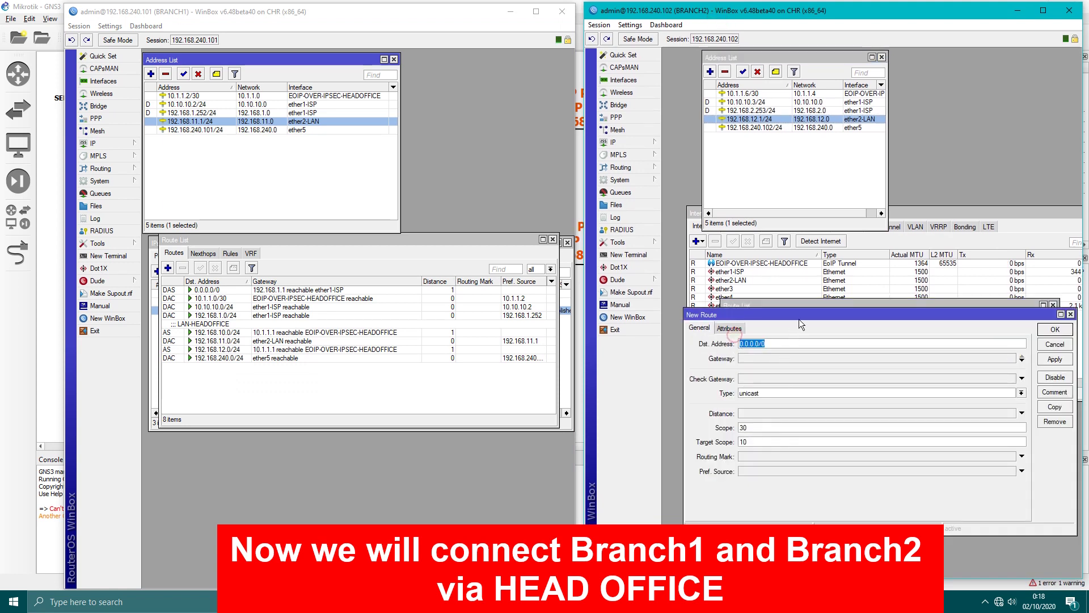
drag(802, 315, 809, 230)
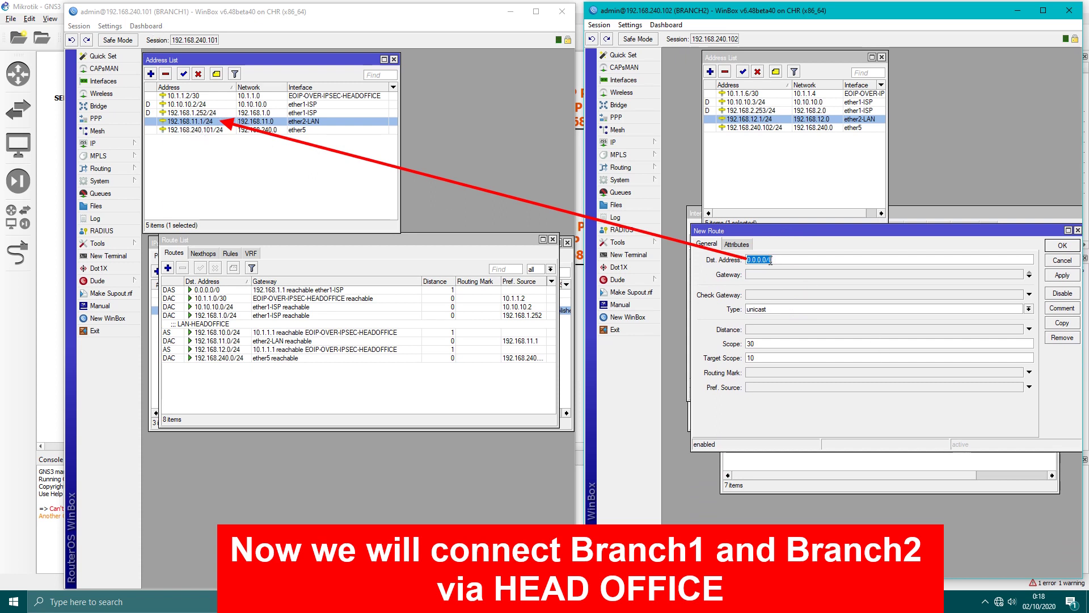
text(192)
click(803, 274)
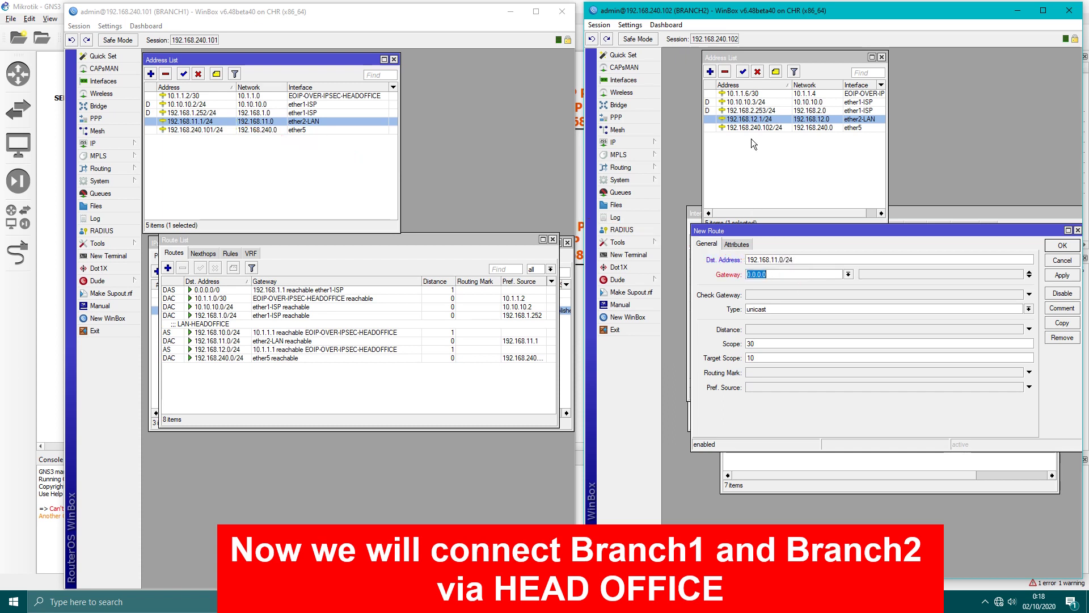
click(767, 94)
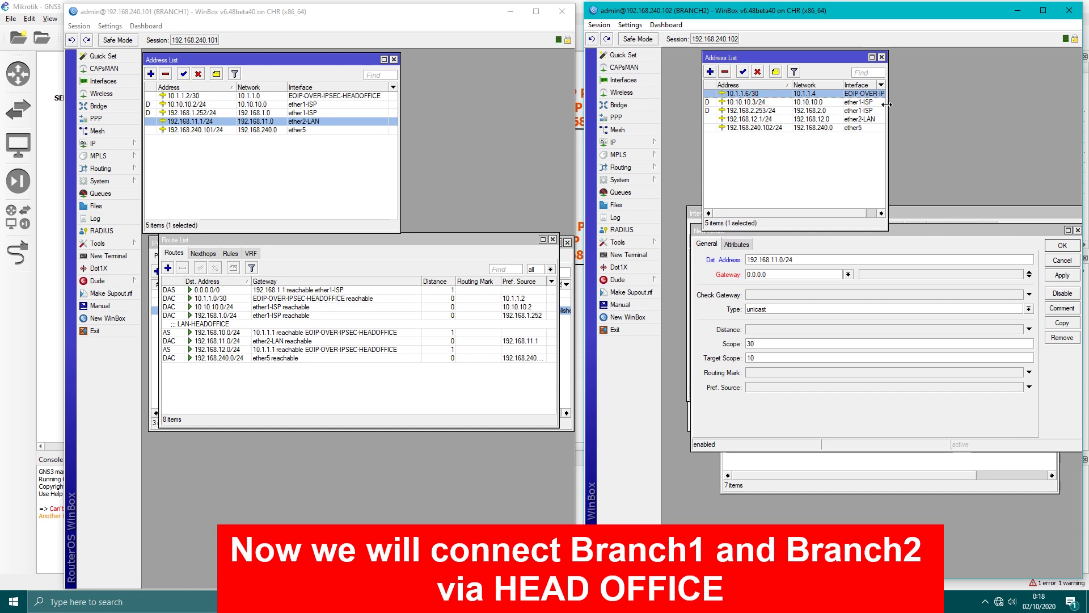
drag(887, 105, 960, 104)
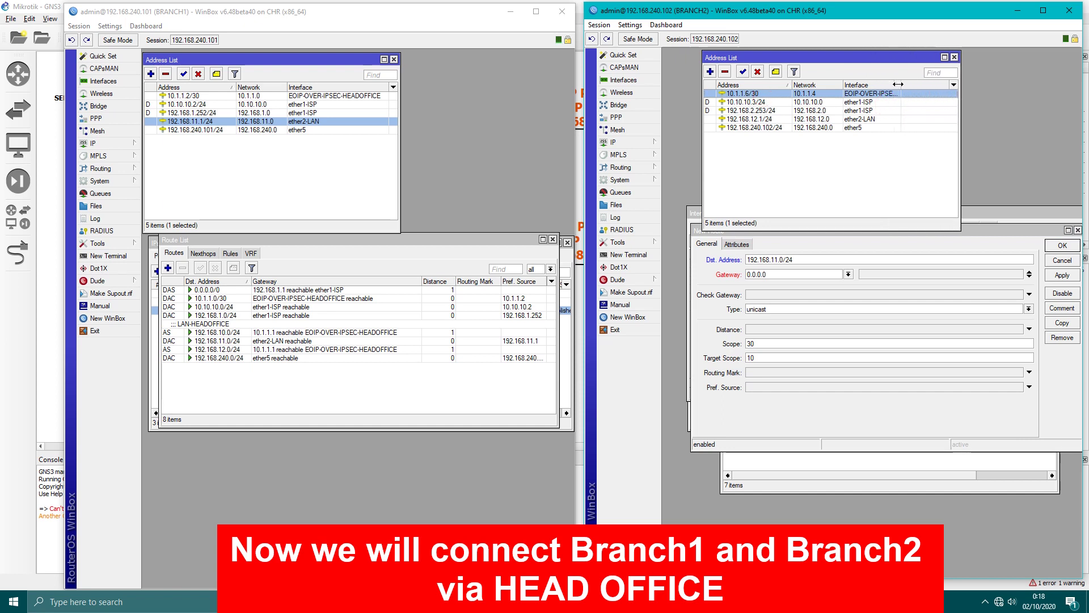
drag(898, 84, 944, 84)
Set the route's gateway to HEADOFFICE's tunnel address 10.1.1.5 and save it.
click(585, 513)
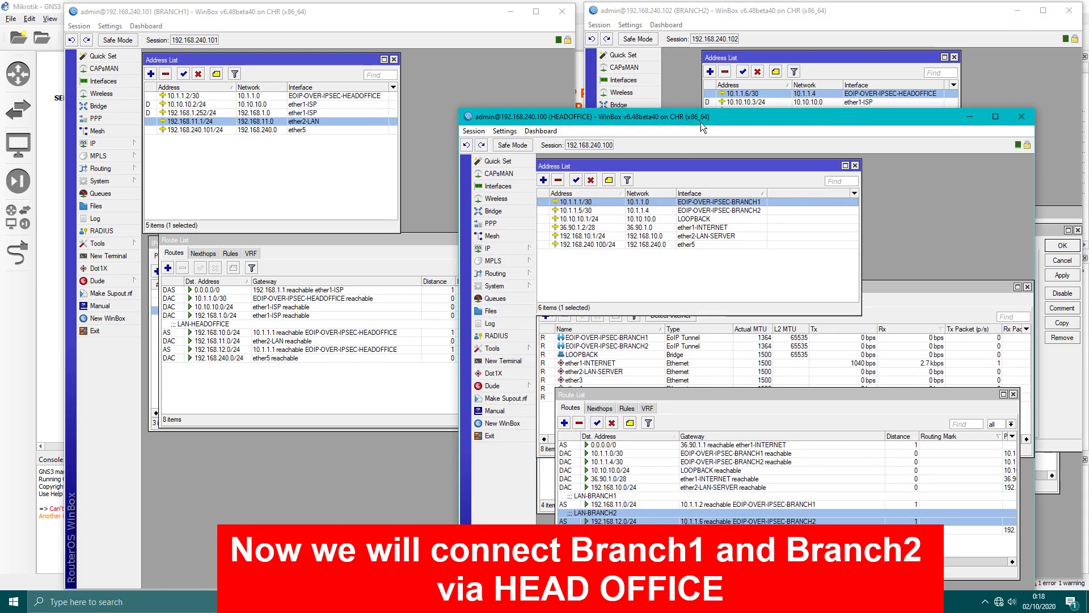
drag(700, 121, 287, 47)
click(779, 273)
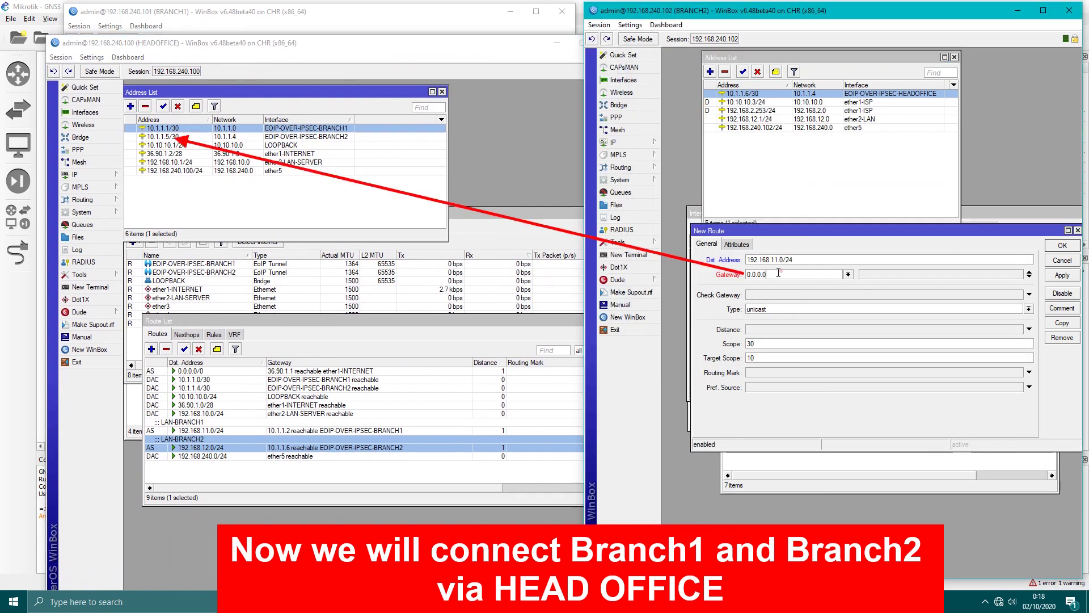
click(167, 137)
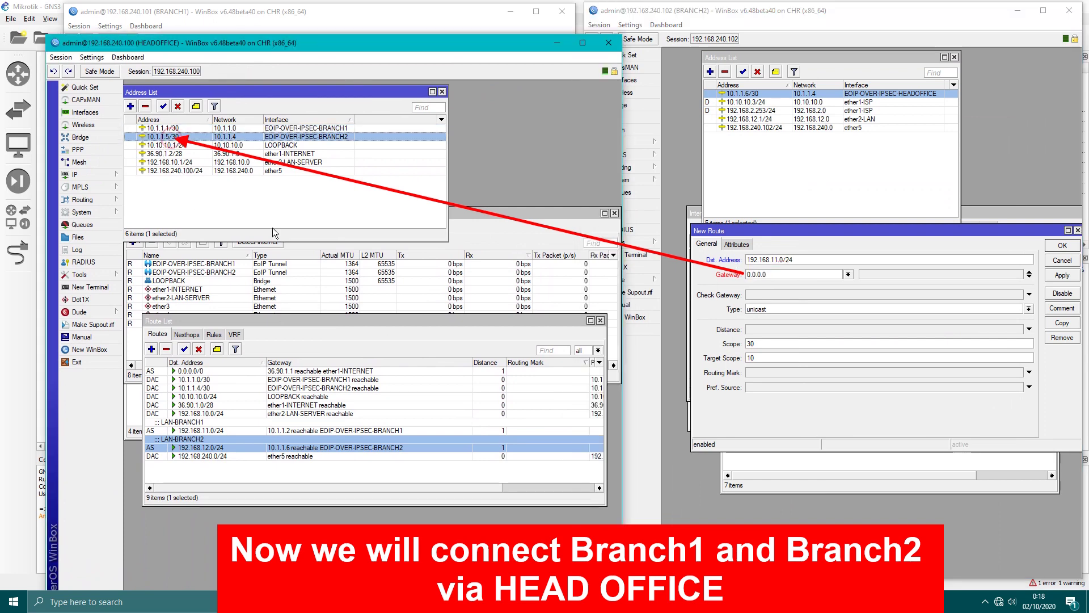
click(760, 274)
text(10.1)
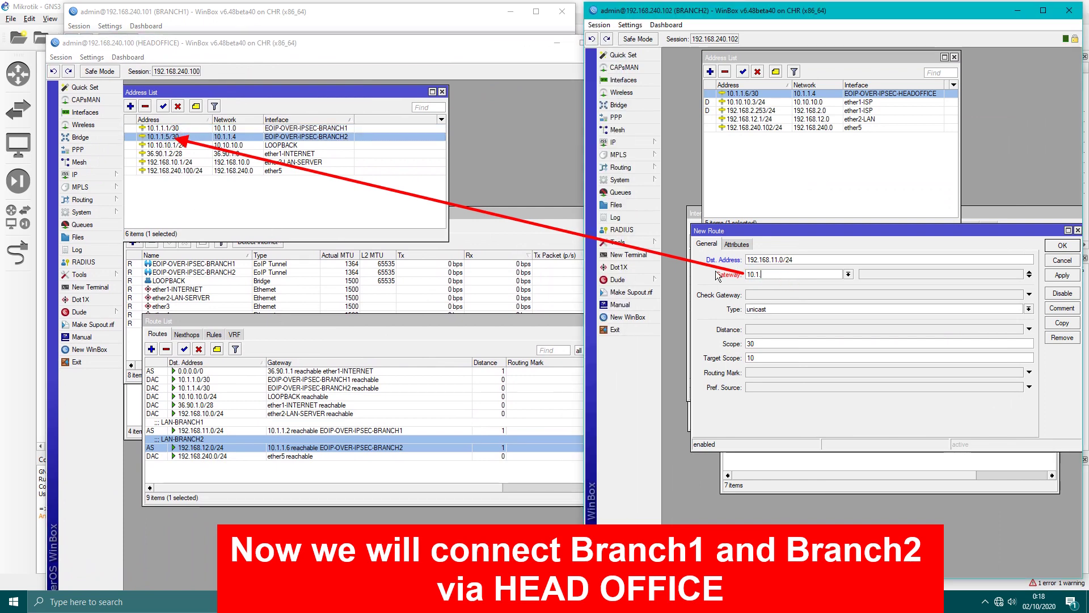
text(.1.5)
click(1049, 275)
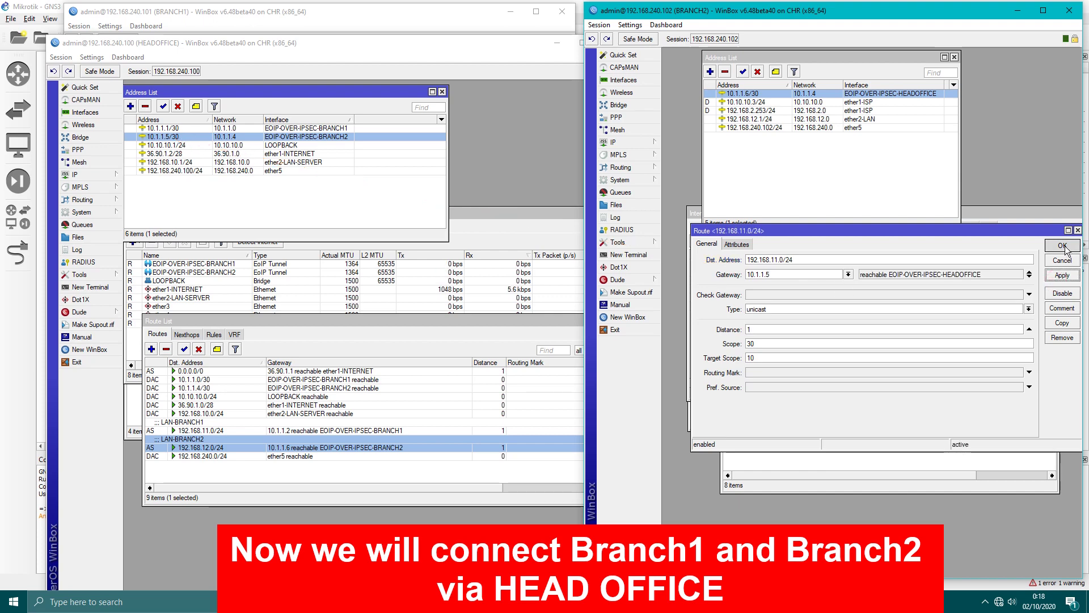
click(1063, 245)
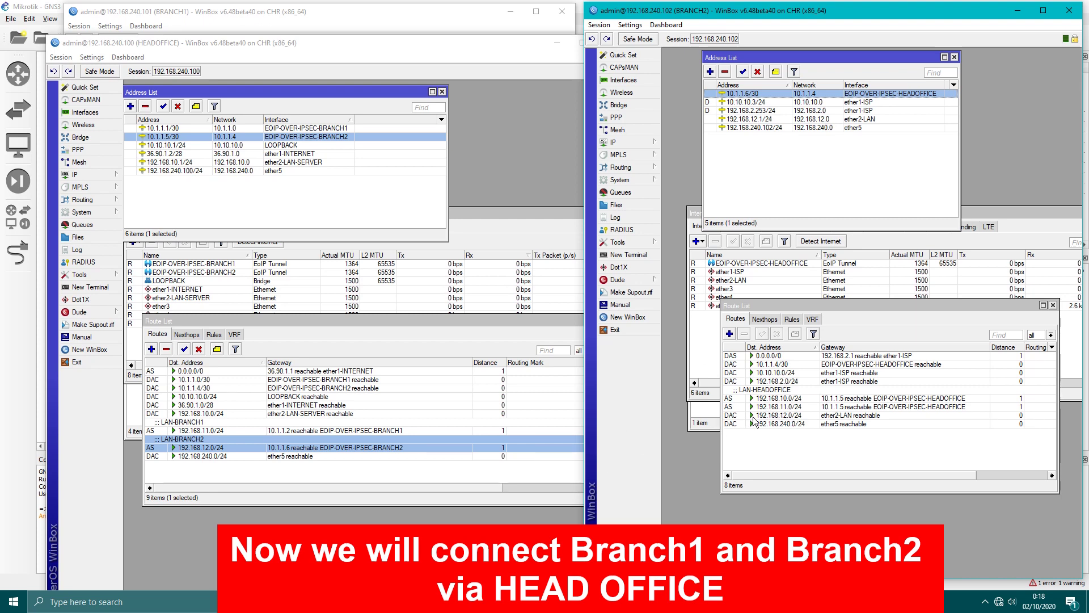
Comment BRANCH2's 192.168.11.0/24 route LAN-BRANCH1-VIA-HEADOFFICE.
right_click(777, 407)
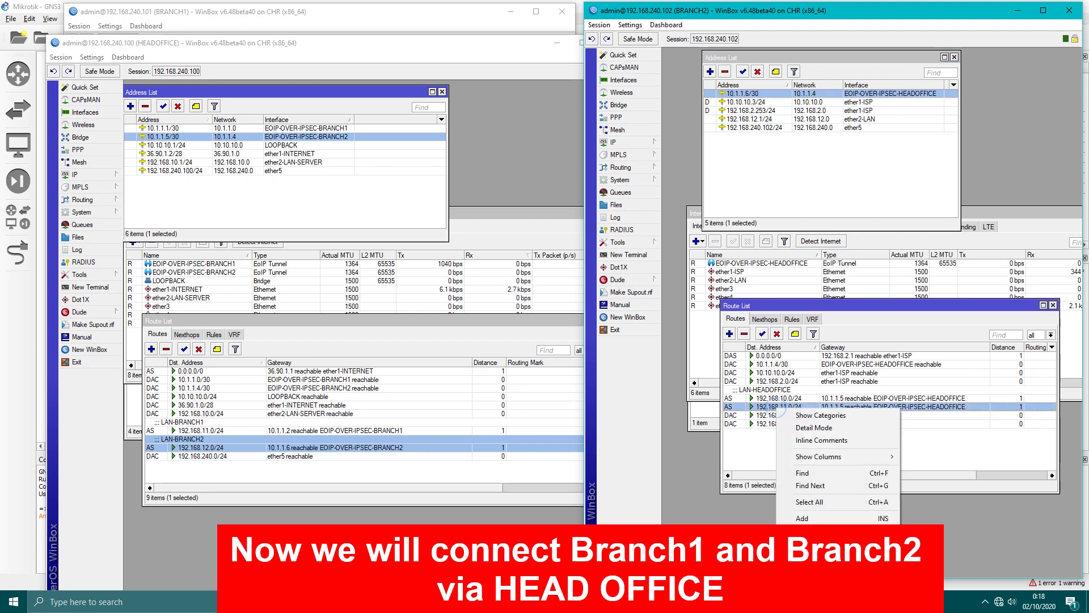
click(811, 567)
text(LAN)
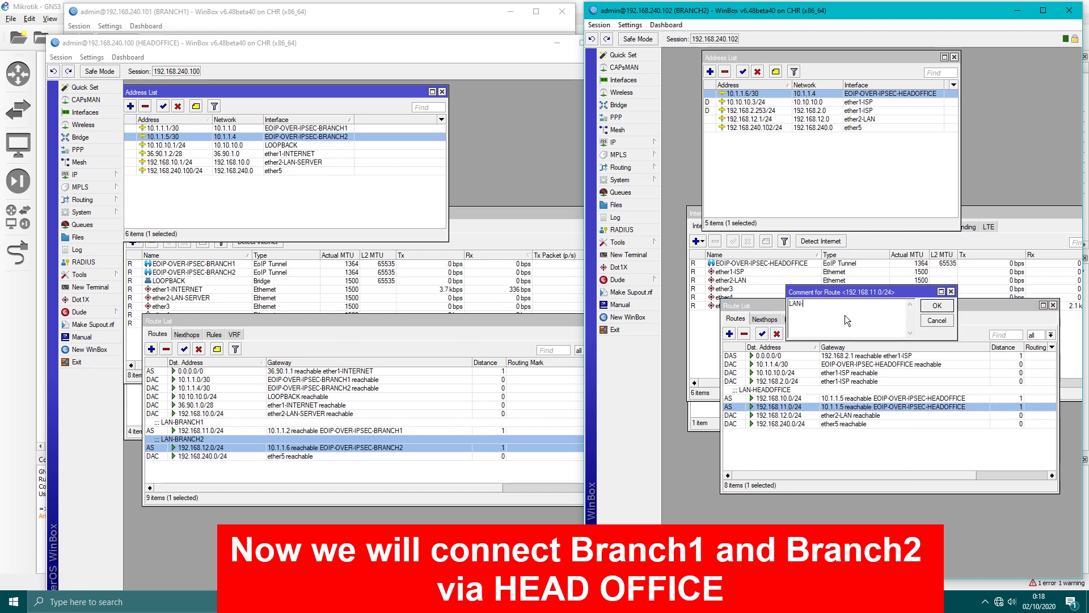
text(-BRANCH1-VIA-HEADOFFICE)
key(Return)
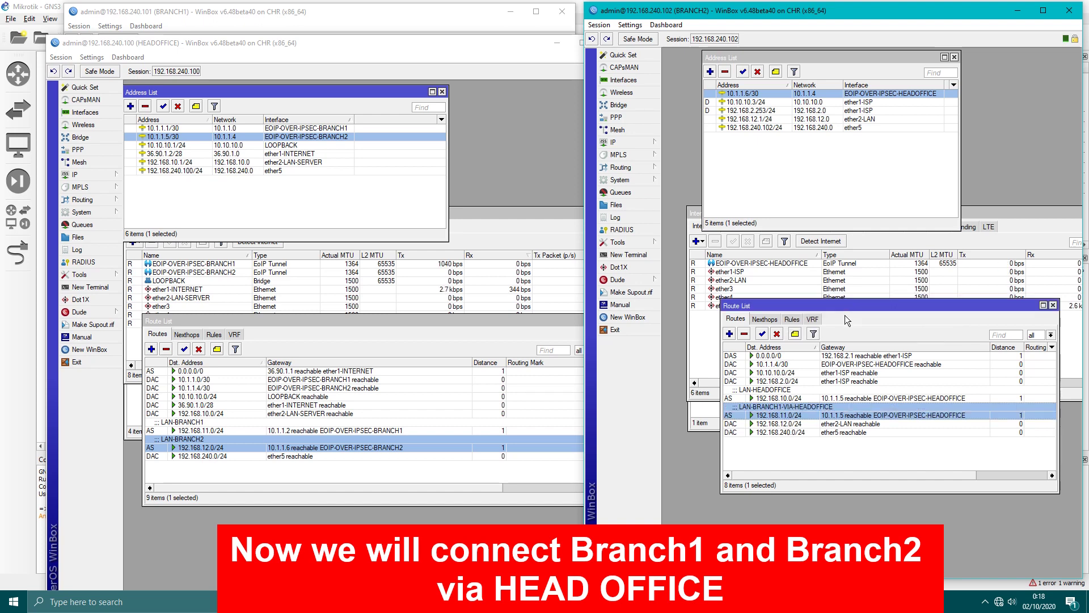
Comment BRANCH1's 192.168.12.0/24 route LAN-BRANCH2-VIA-HEADOFFICE.
click(557, 42)
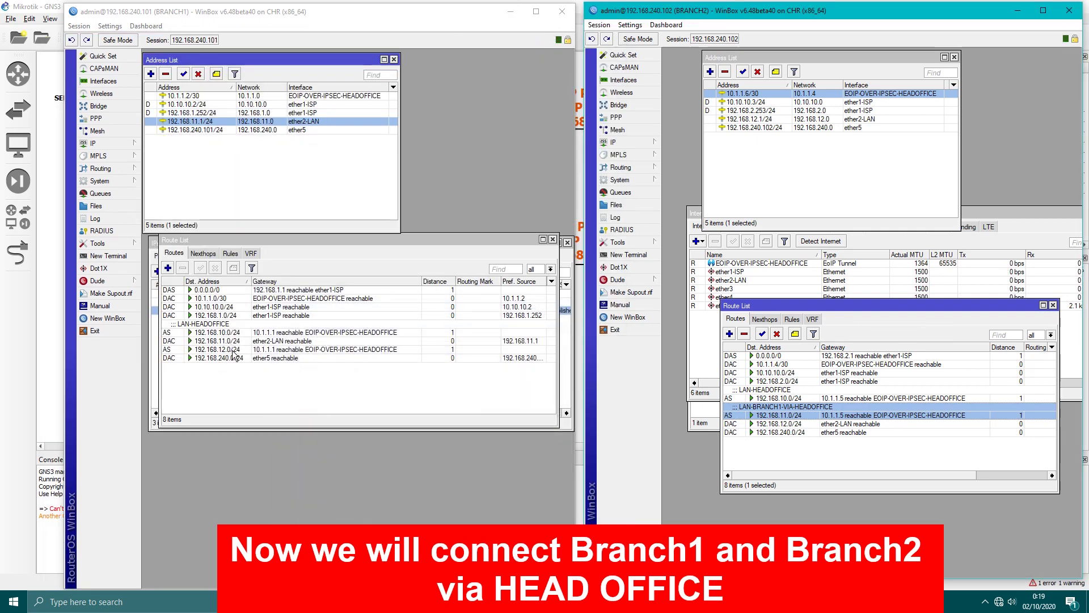
right_click(234, 352)
click(289, 518)
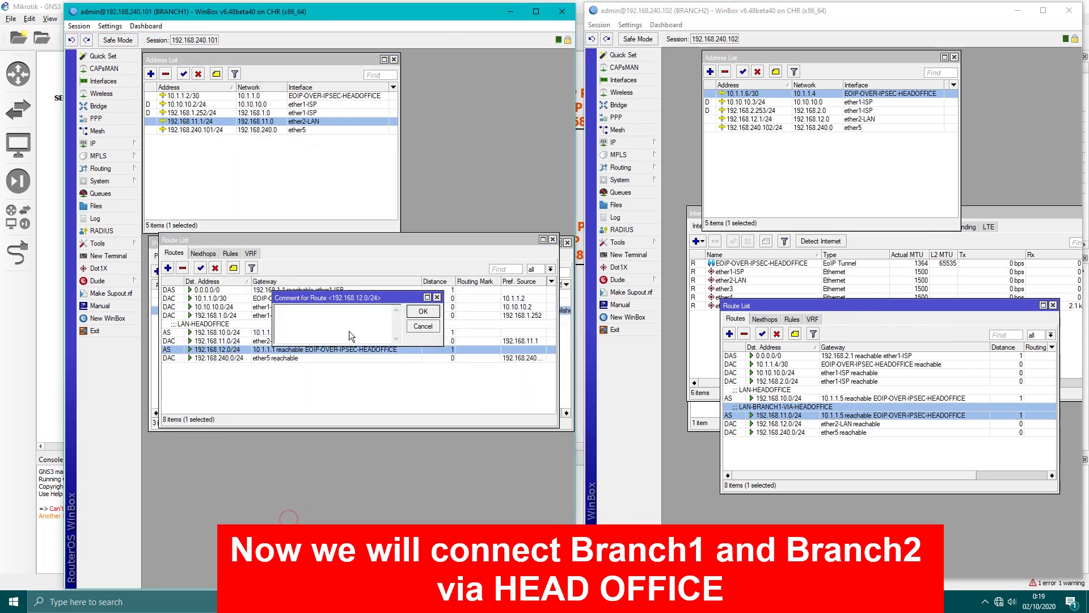
text(LAN-BRANCH2-VIA-HE)
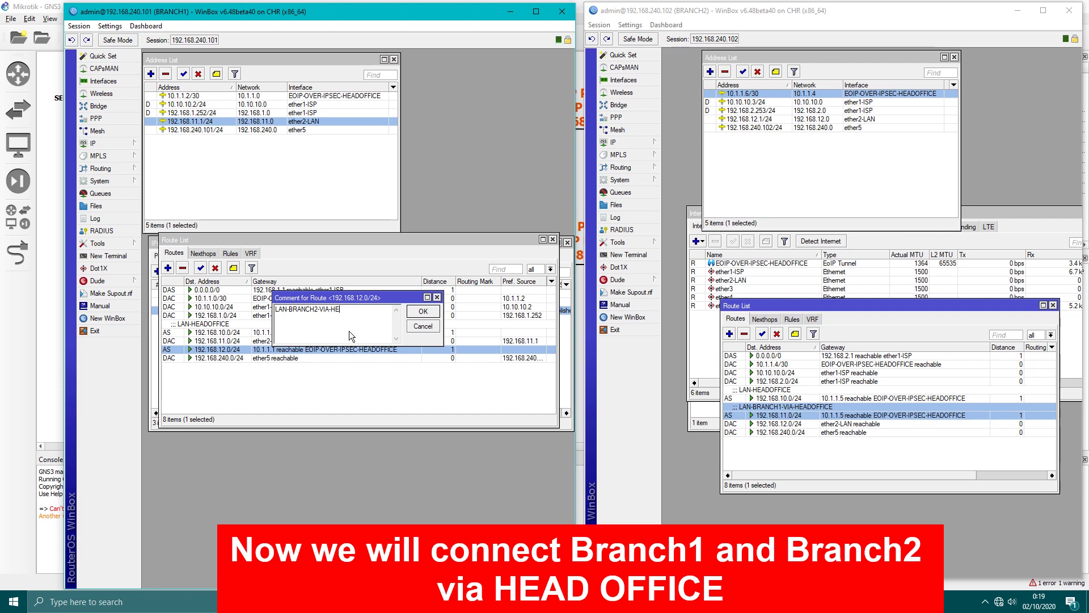
text(ADOFFICE)
key(Return)
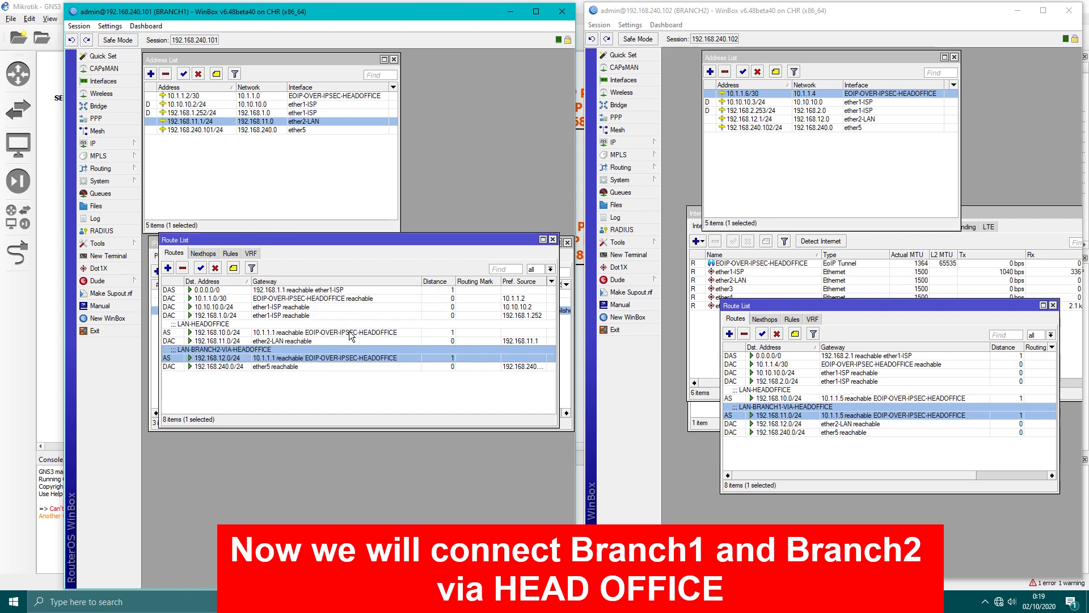
click(755, 448)
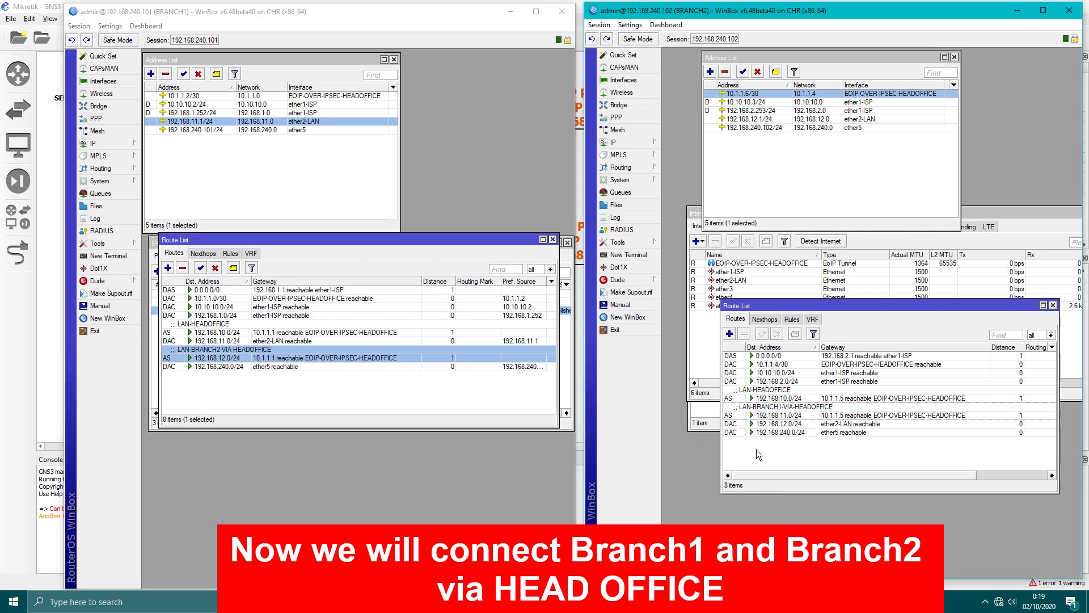
click(238, 17)
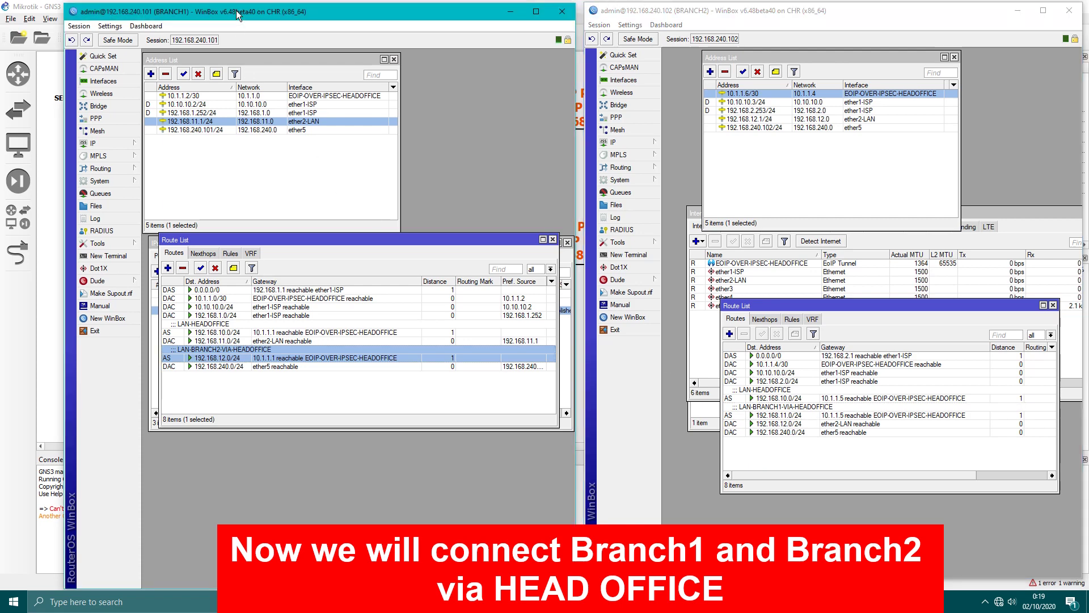
click(727, 21)
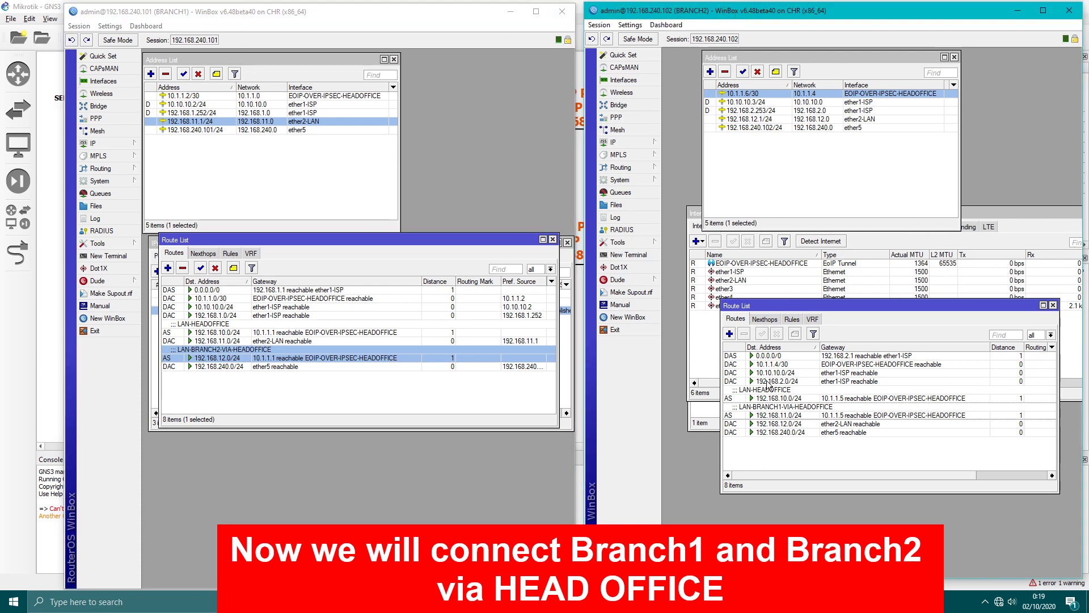
Open a New Terminal on BRANCH2 and BRANCH1 and move both higher on screen.
click(631, 255)
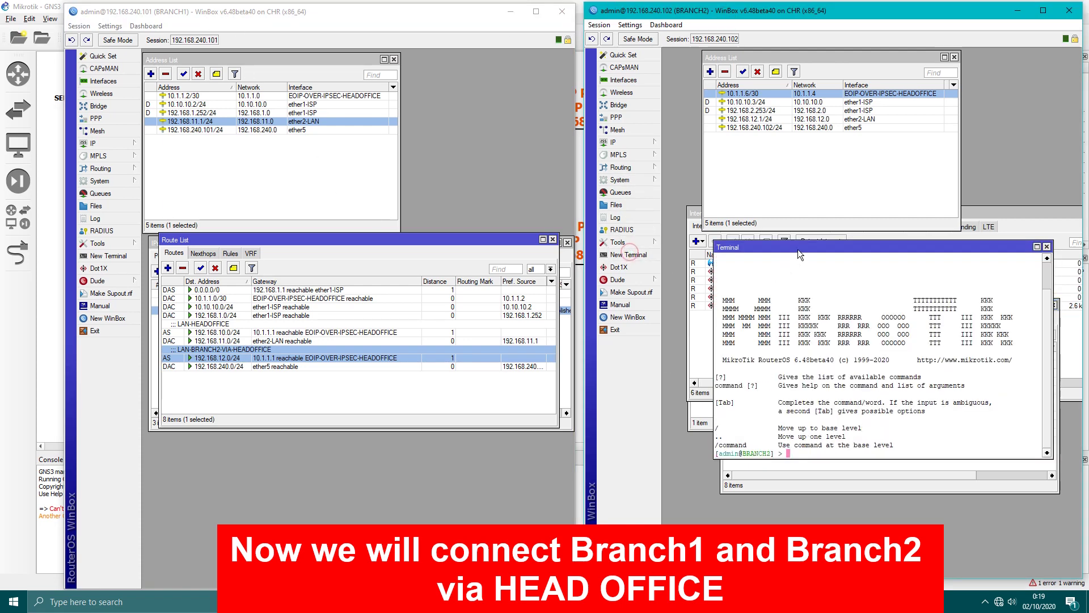
drag(798, 250, 786, 199)
click(128, 257)
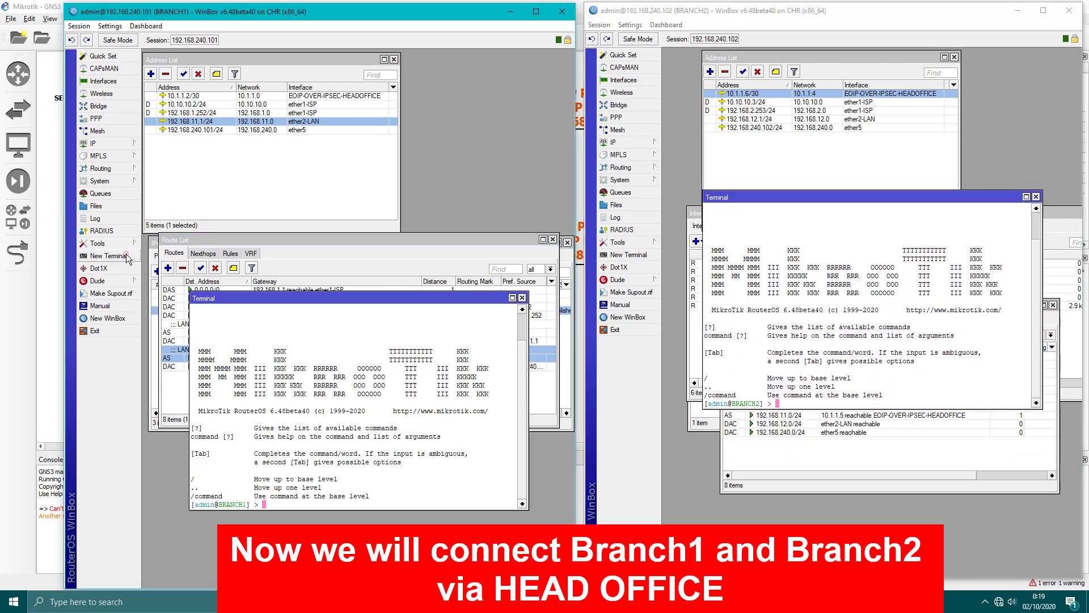
drag(285, 287, 293, 185)
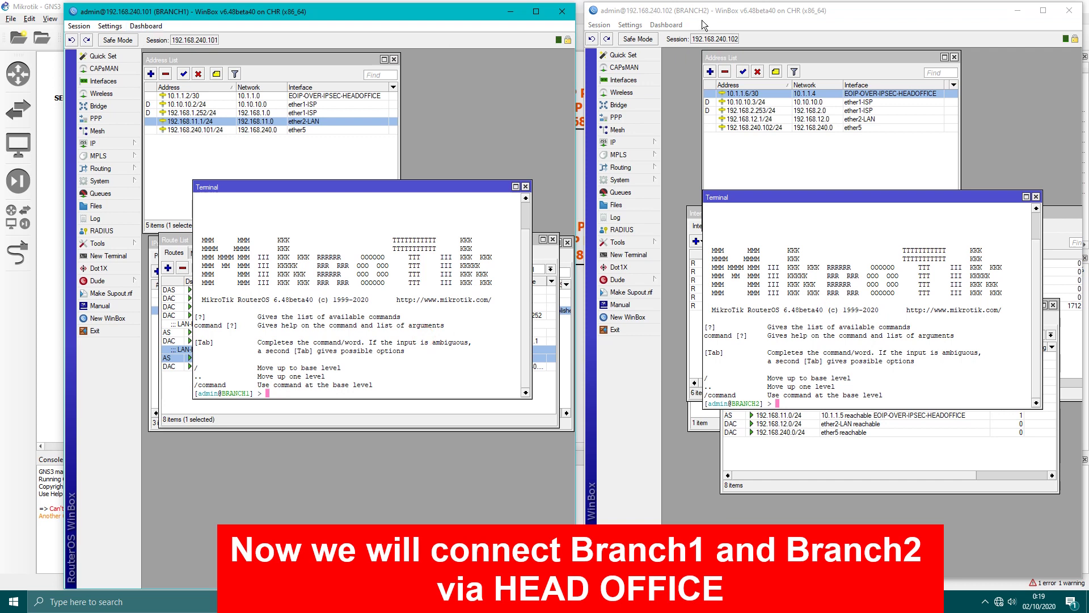
On BRANCH1, ping 192.168.12.1 with src-address=192.168.11.1.
text(pi)
click(766, 120)
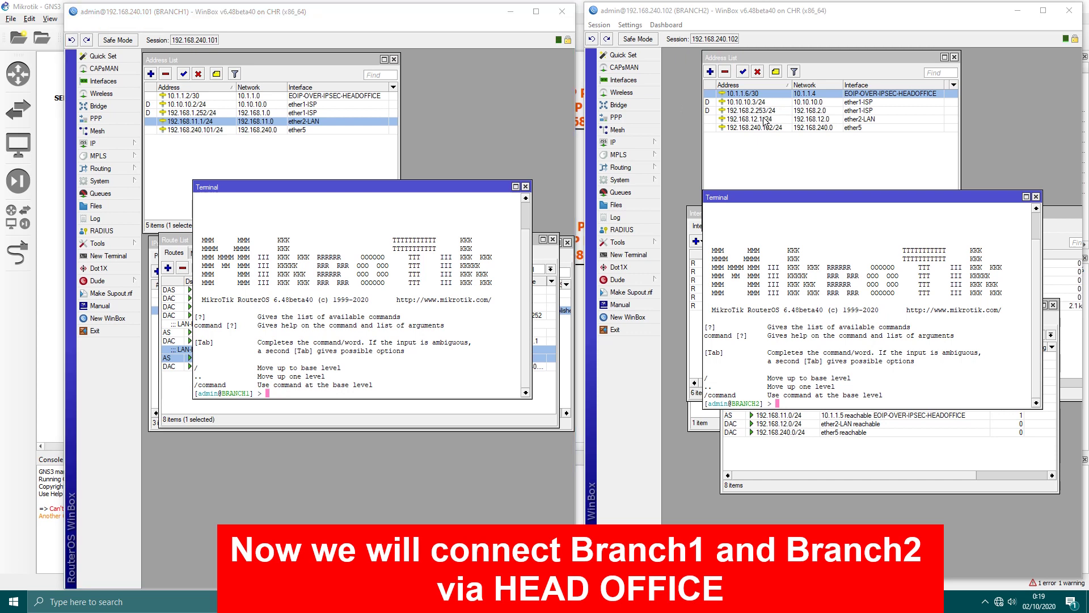
click(429, 325)
text(ping )
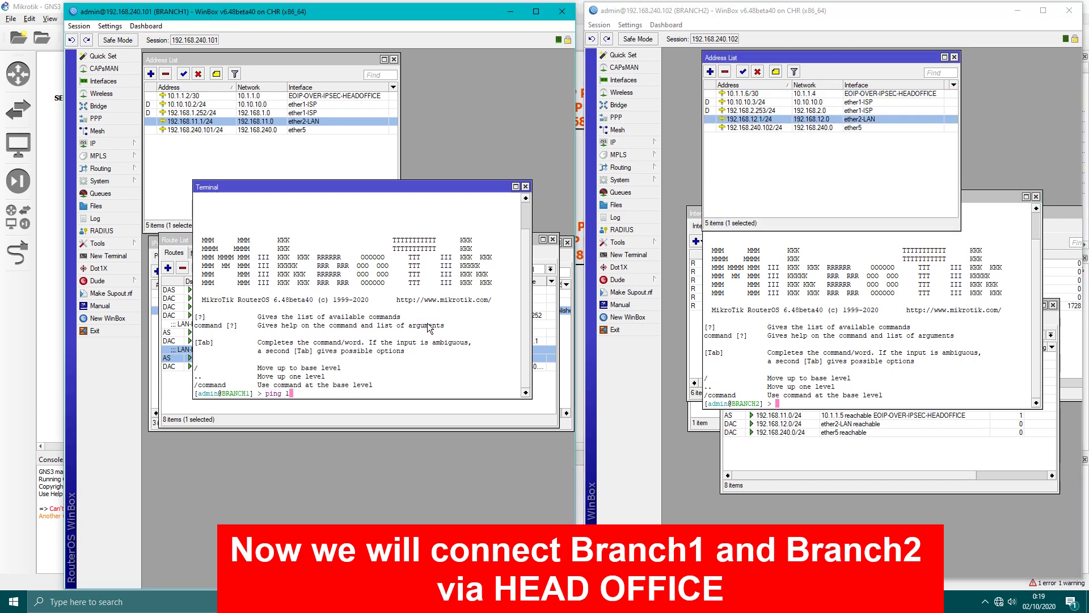
text(192.168.12.1 )
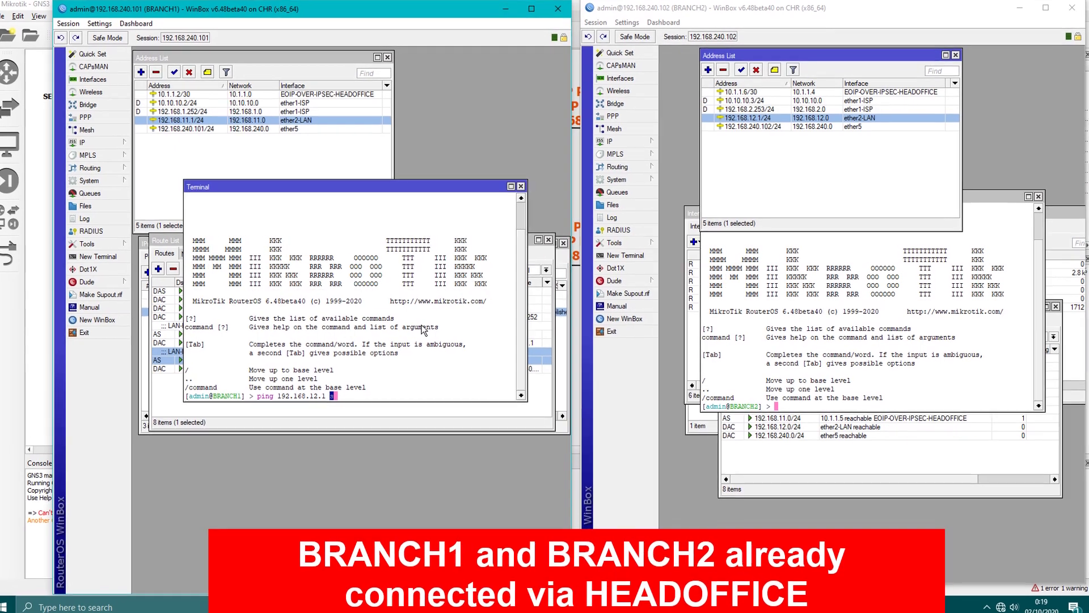
text(src-address=192.168.)
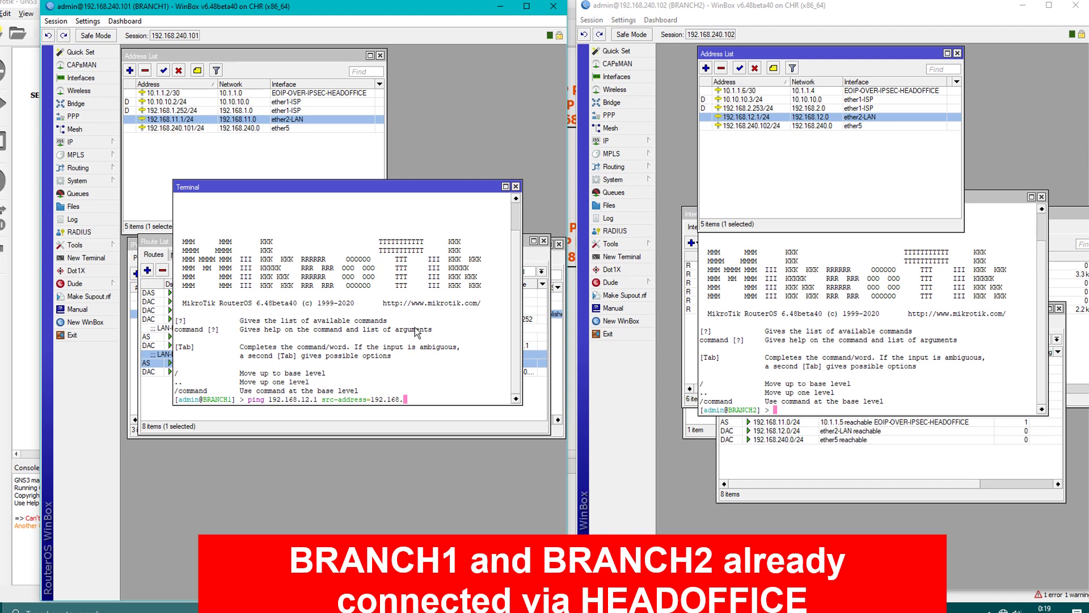
text(11.1)
key(Return)
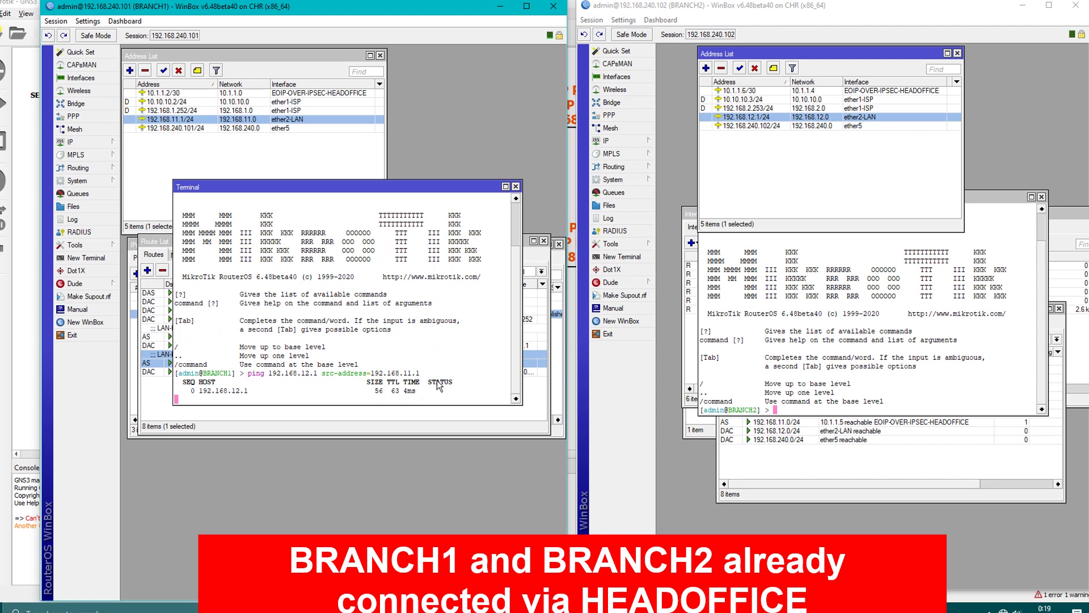
On BRANCH2, ping 192.168.11.1 with src-address=192.168.12.1.
click(796, 344)
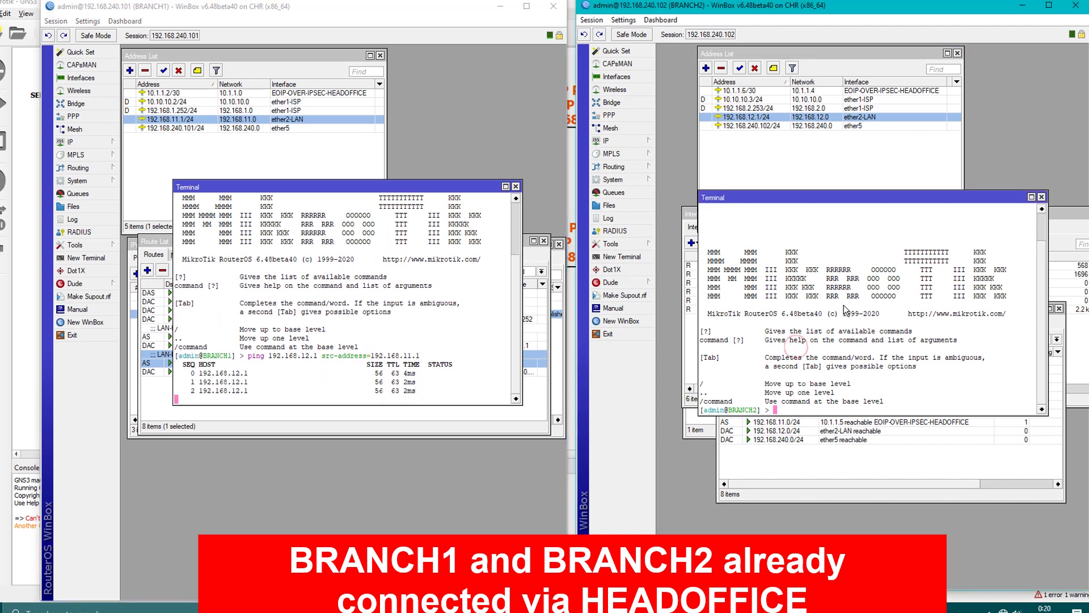
text(ping 192.)
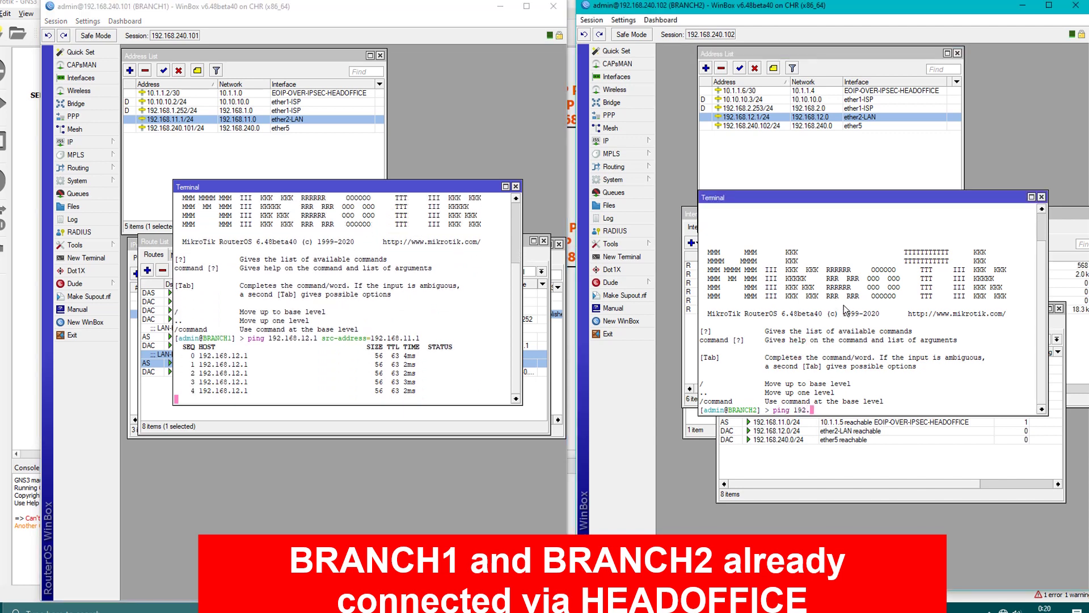
text(168.11.1)
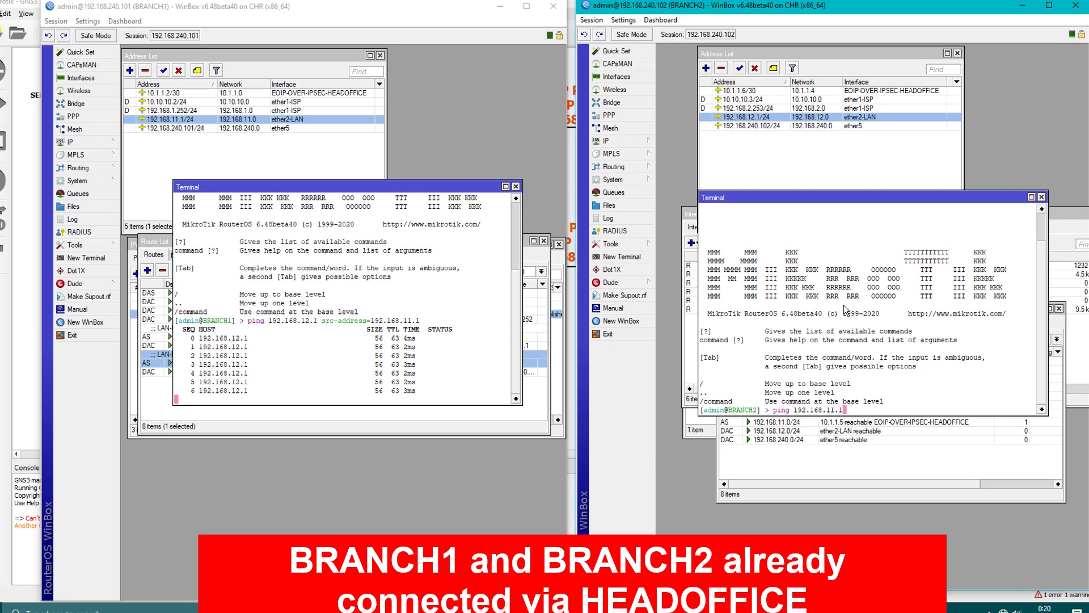
text( src-ad)
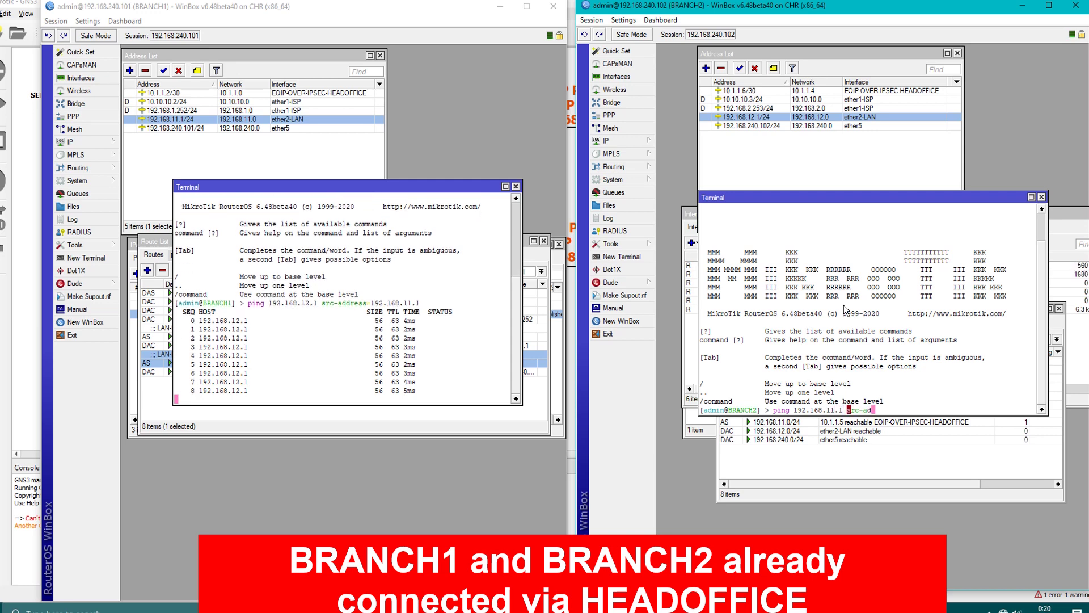
key(Tab)
text(192.168)
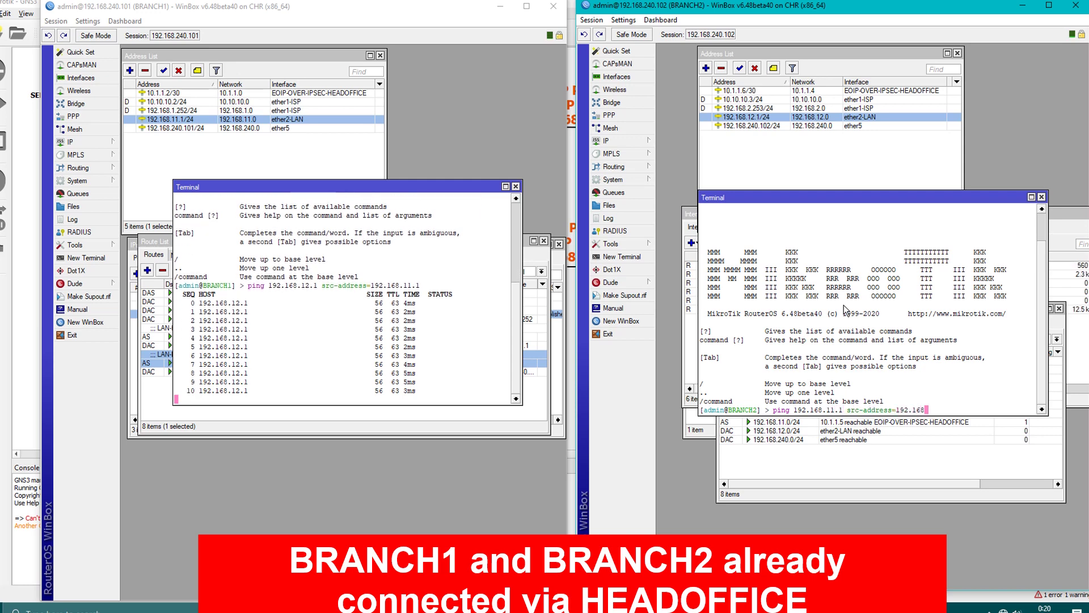
text(.12.1)
key(Return)
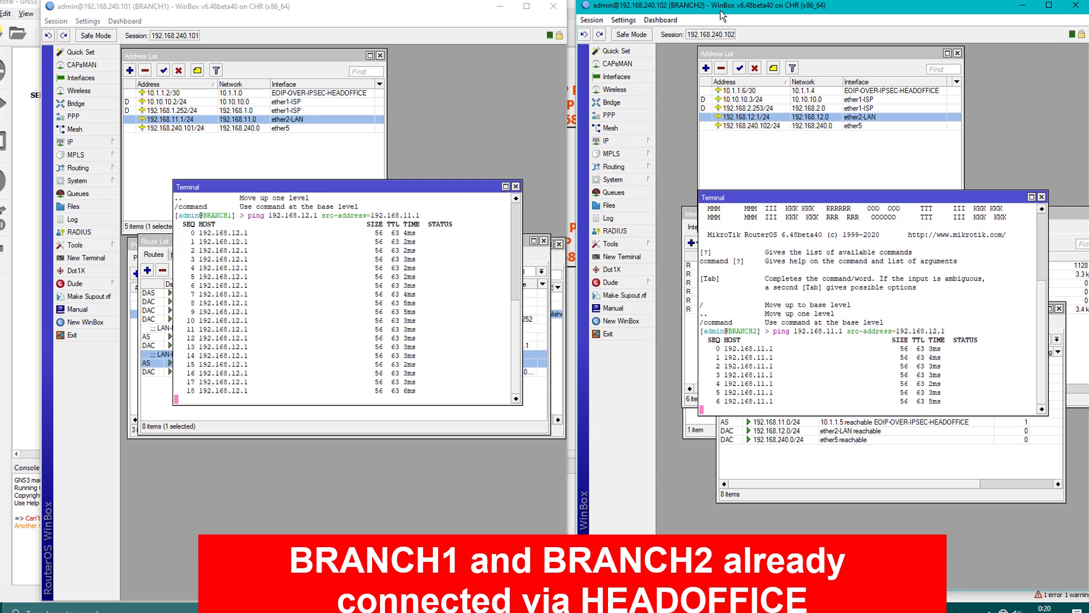
Stop both pings with Ctrl+C to show 0% packet loss statistics.
click(440, 347)
key(ctrl+c)
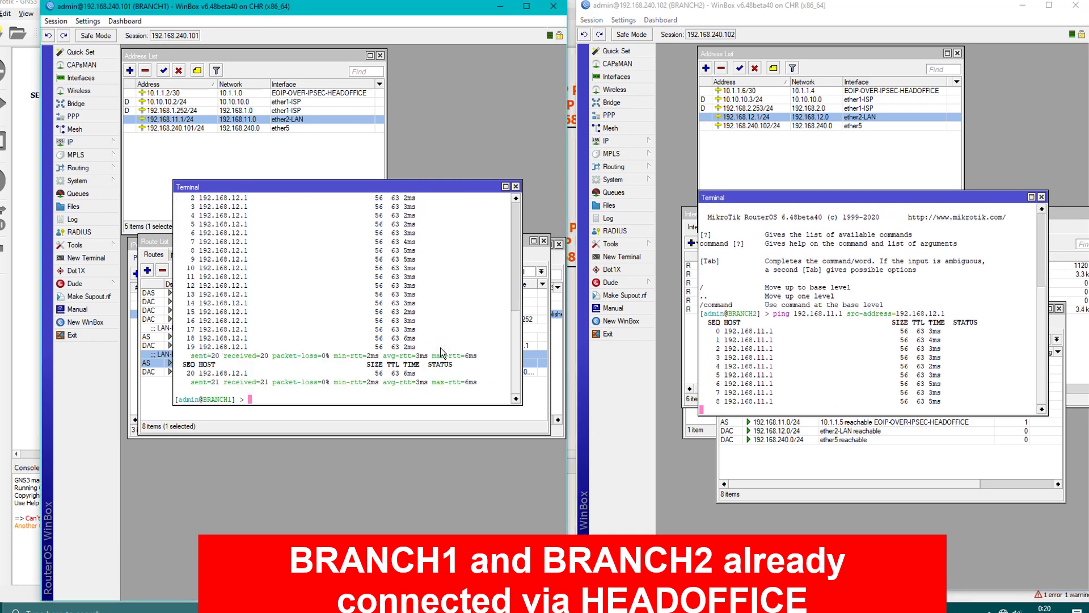
click(868, 323)
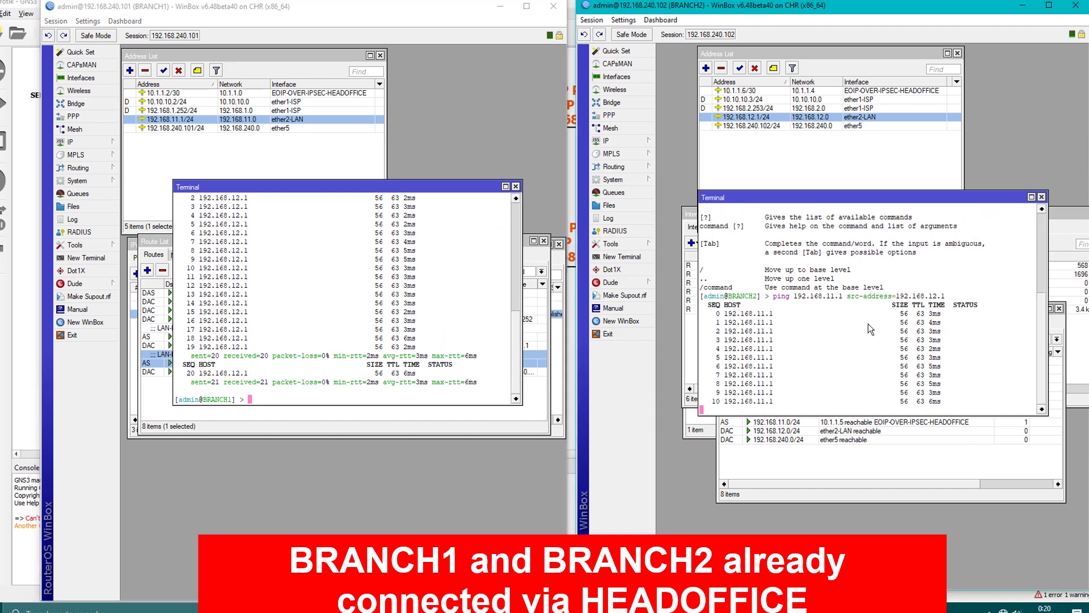
key(ctrl+c)
click(622, 243)
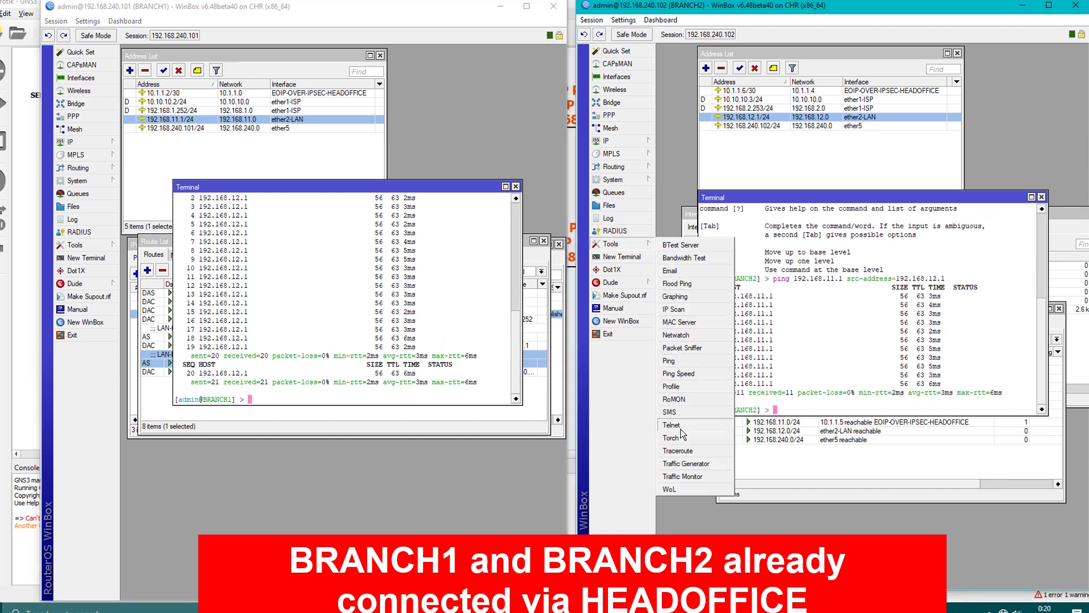
Open Traceroute on both branches; set BRANCH1 to trace 192.168.12.1 from 192.168.11.1.
click(679, 451)
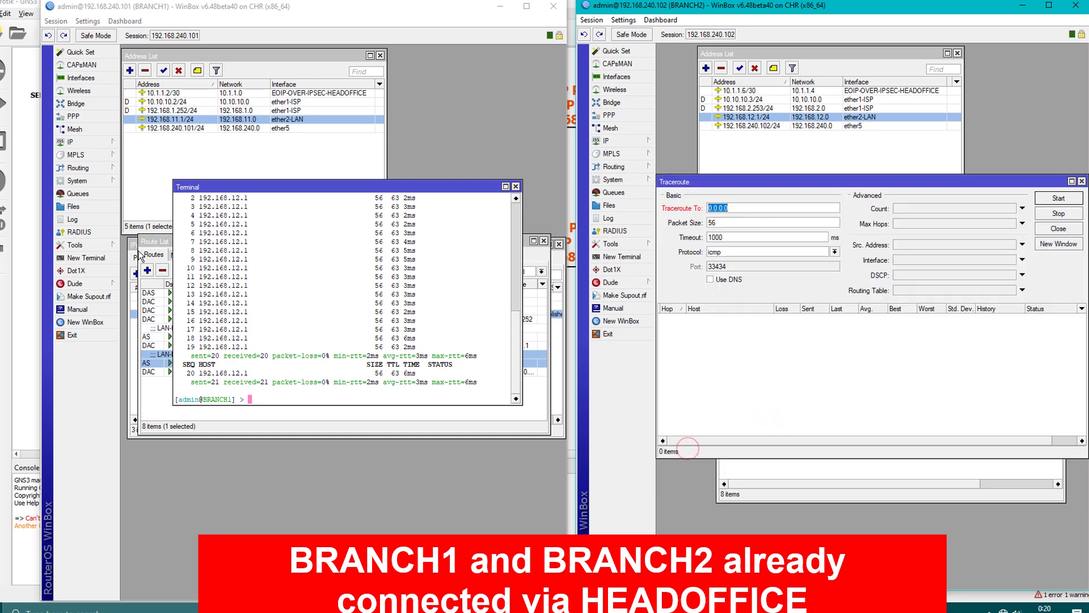
click(75, 245)
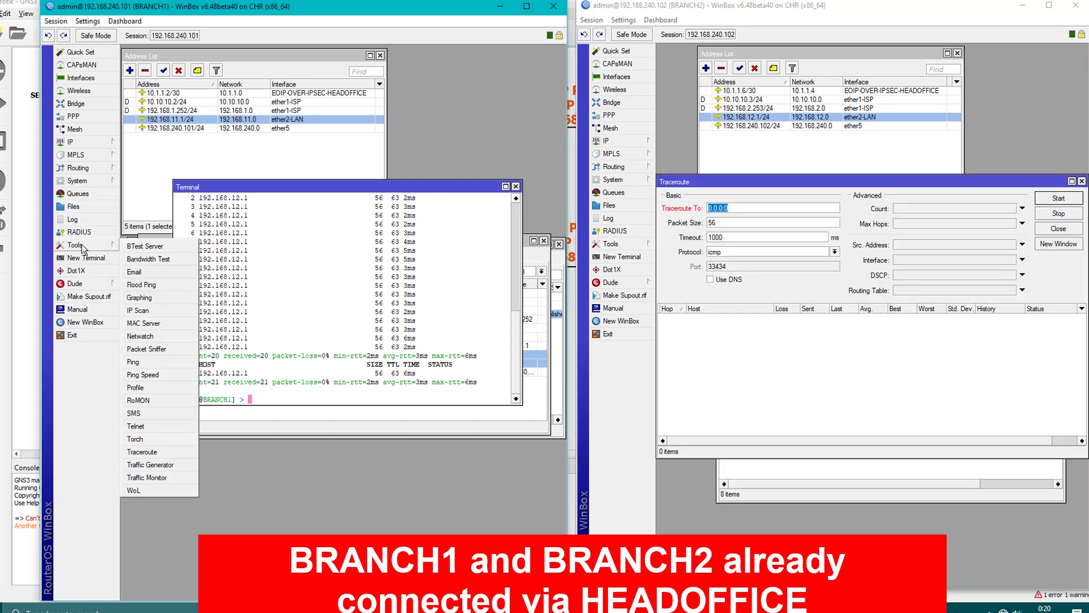
click(147, 450)
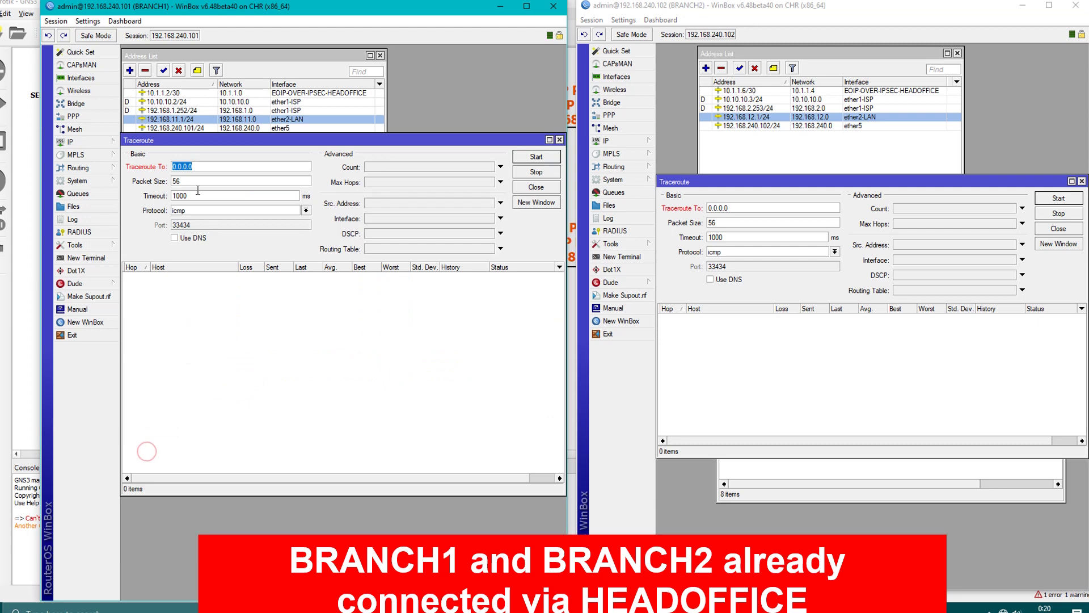
text(192.168.12.1)
click(380, 204)
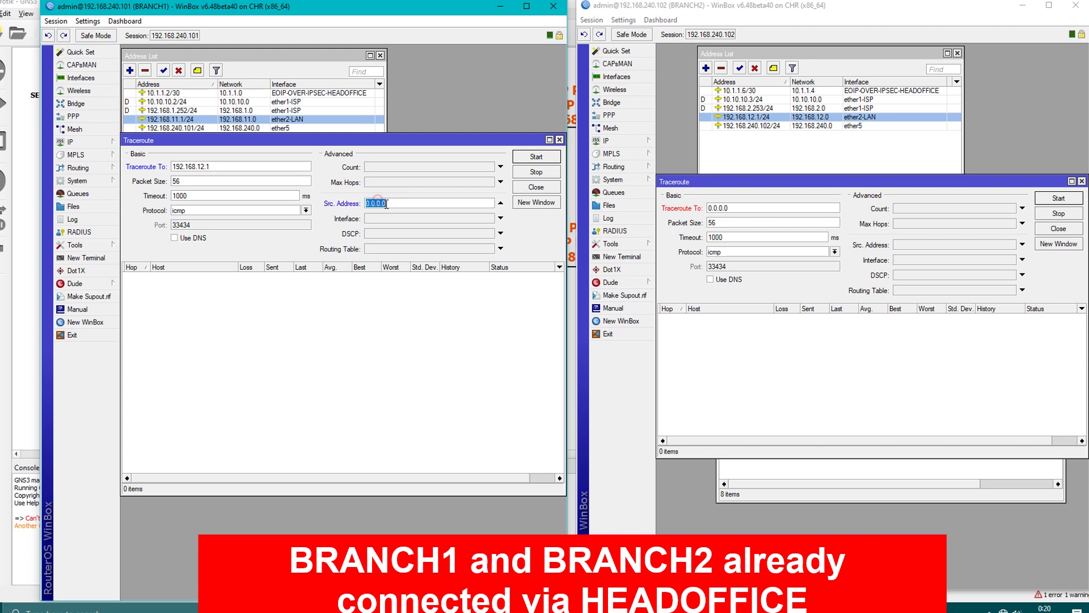
text(192.168.11.1)
Set BRANCH2 to trace 192.168.11.1 from 192.168.12.1, then start BRANCH1's traceroute.
click(738, 208)
text(19)
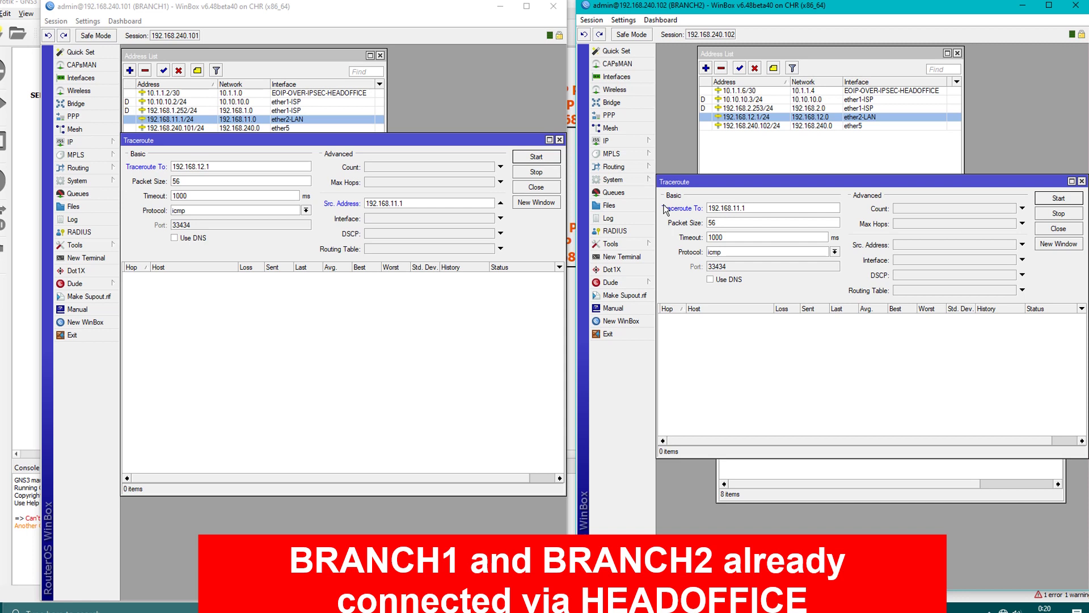
click(901, 244)
text(19)
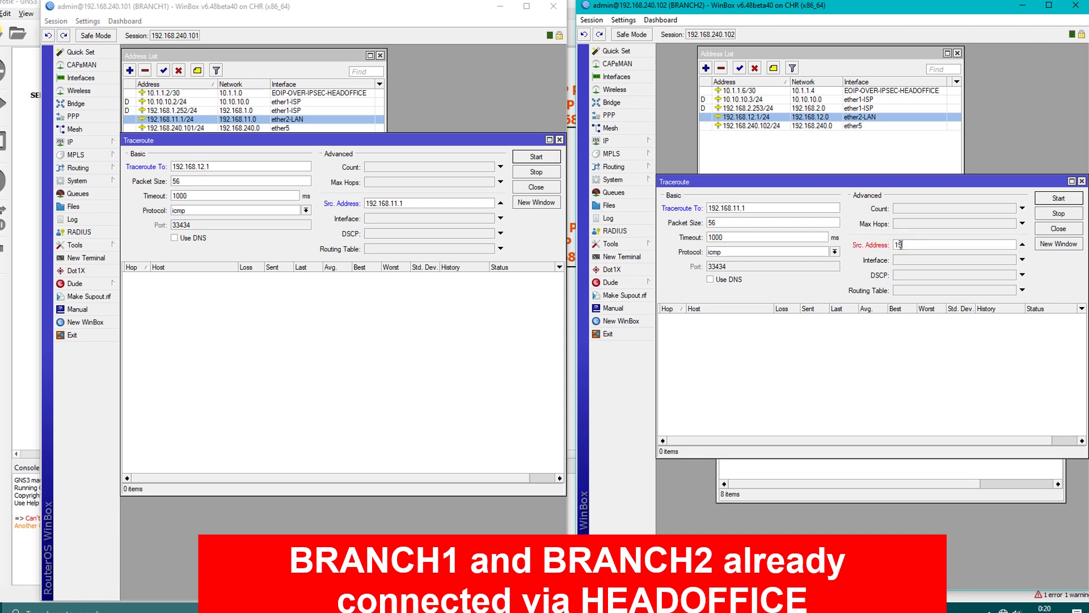
text(2.168.12.1)
click(536, 157)
click(536, 157)
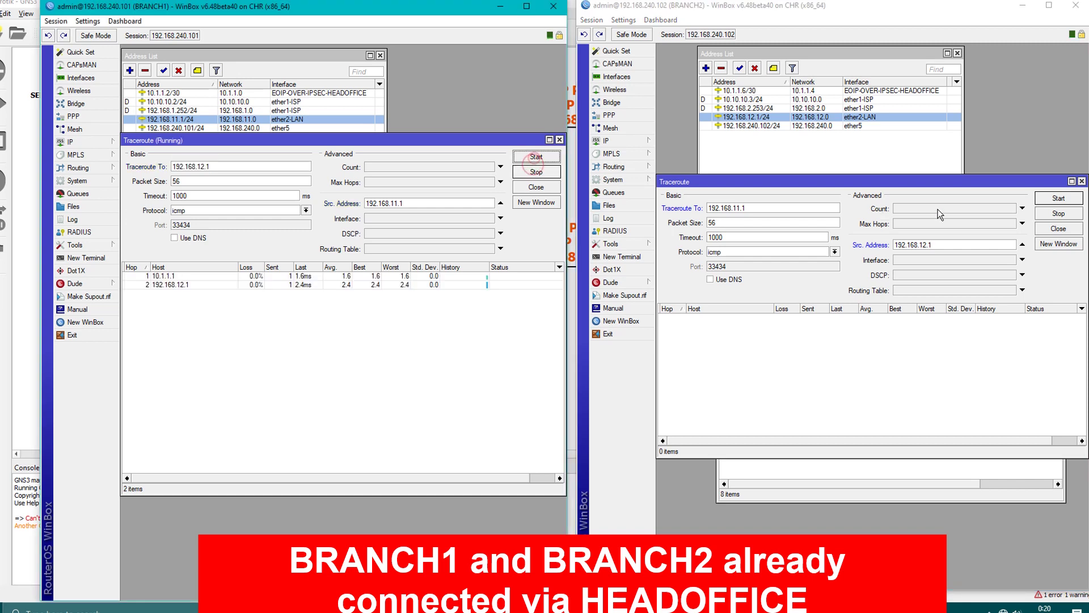
Start BRANCH2's traceroute and check BRANCH1's first hop 10.1.1.1.
click(1059, 199)
click(1059, 200)
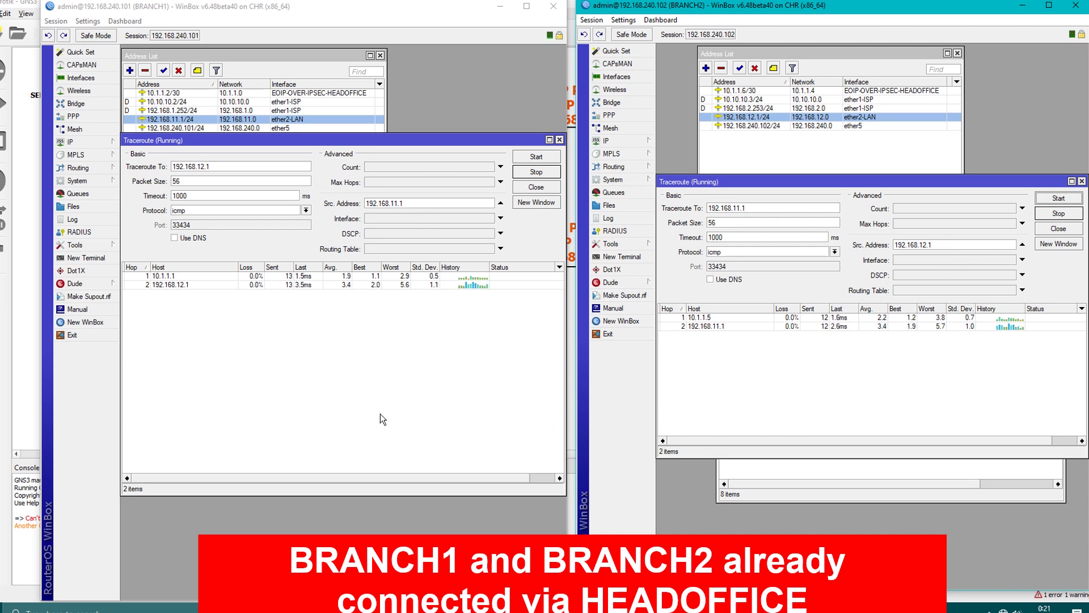
click(176, 11)
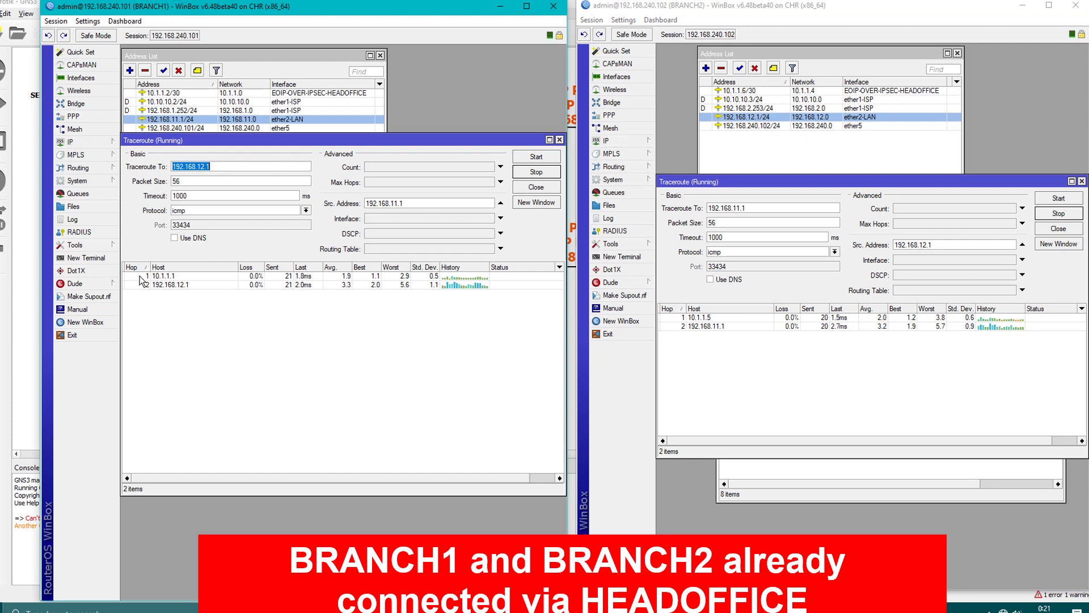
click(161, 277)
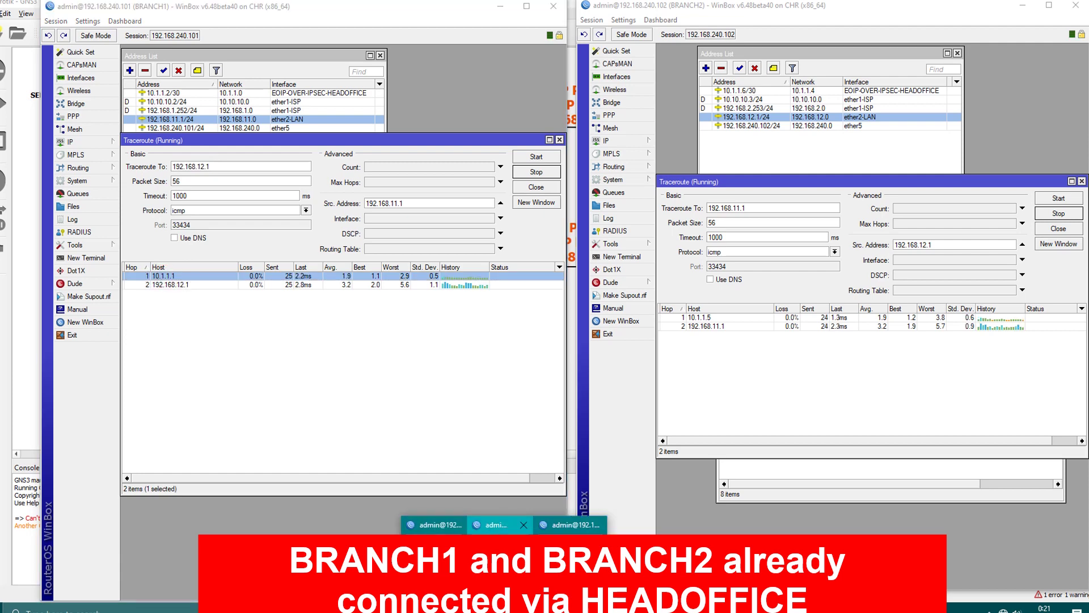
Compare with HEADOFFICE's 10.1.1.1/30 tunnel address, then minimize HEADOFFICE.
click(516, 525)
drag(369, 59, 878, 17)
click(688, 100)
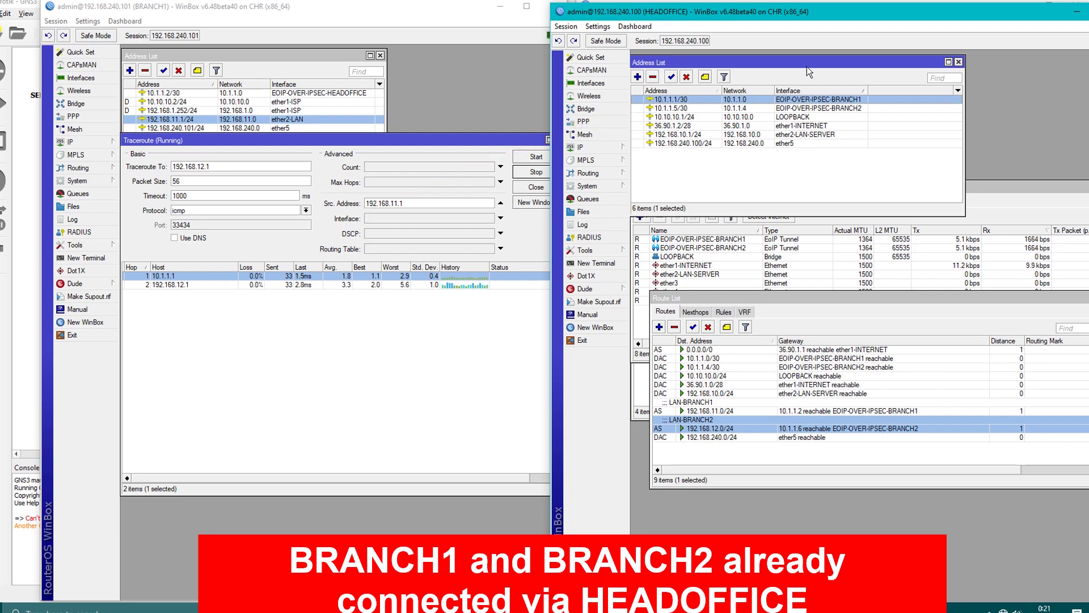
drag(1020, 19, 447, 339)
click(508, 336)
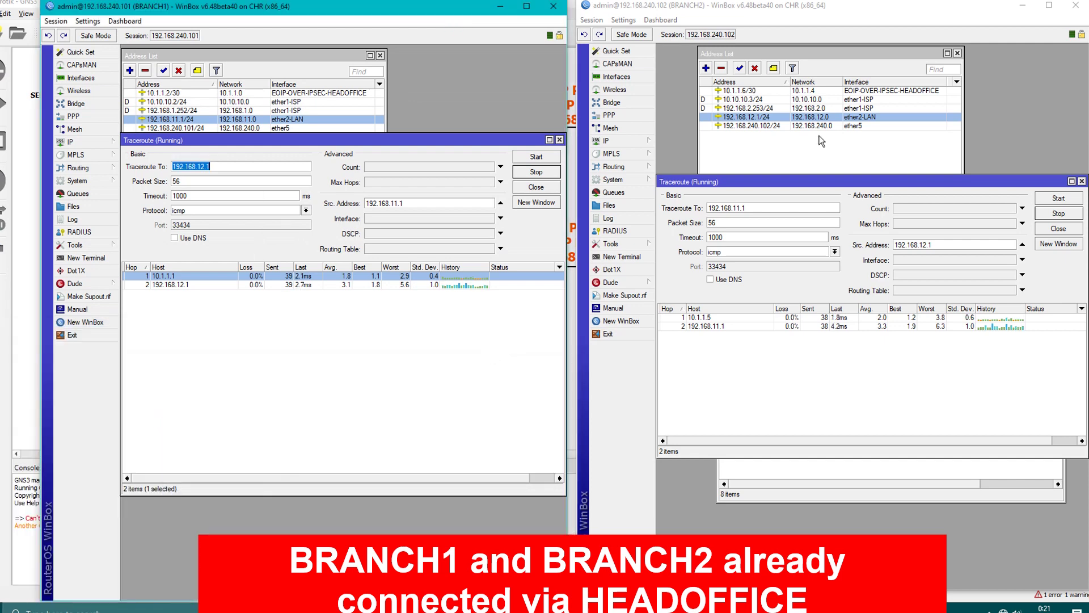
Check first hop 10.1.1.5 in BRANCH2's trace and bring HEADOFFICE back up.
click(734, 213)
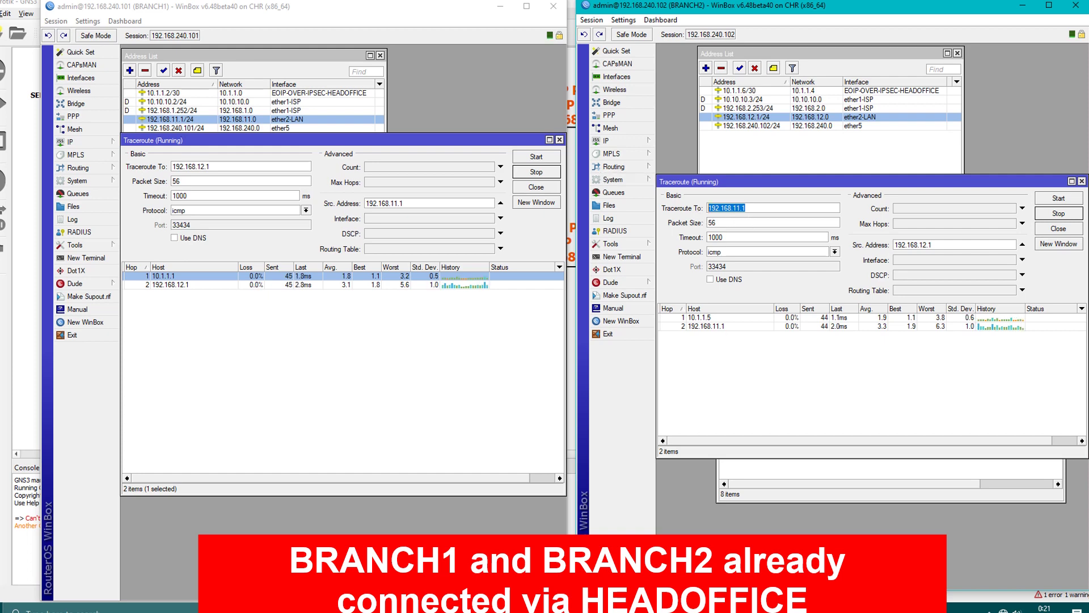
click(812, 344)
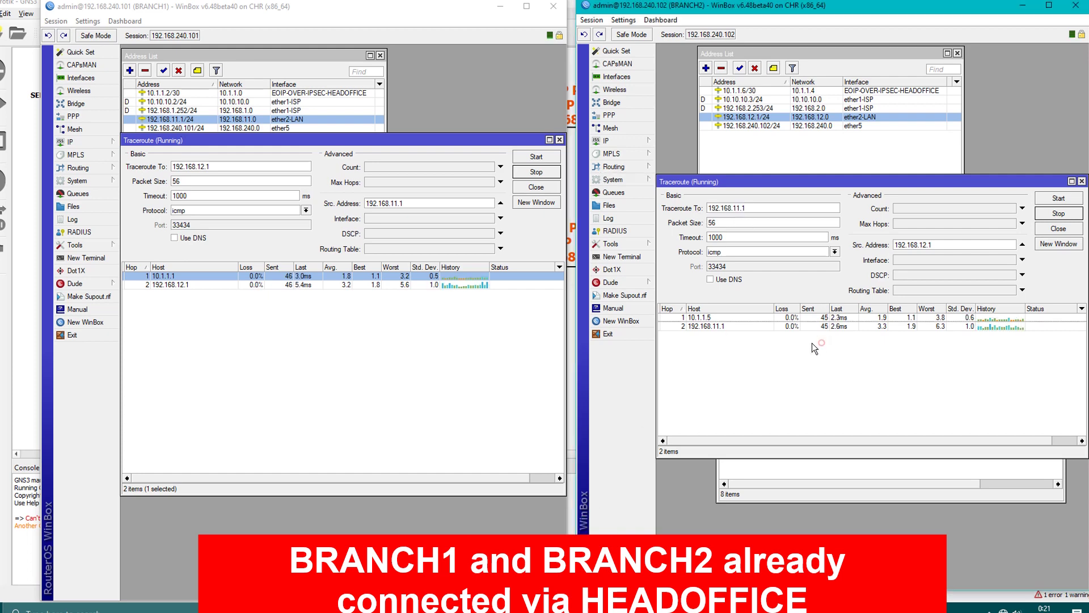
click(718, 319)
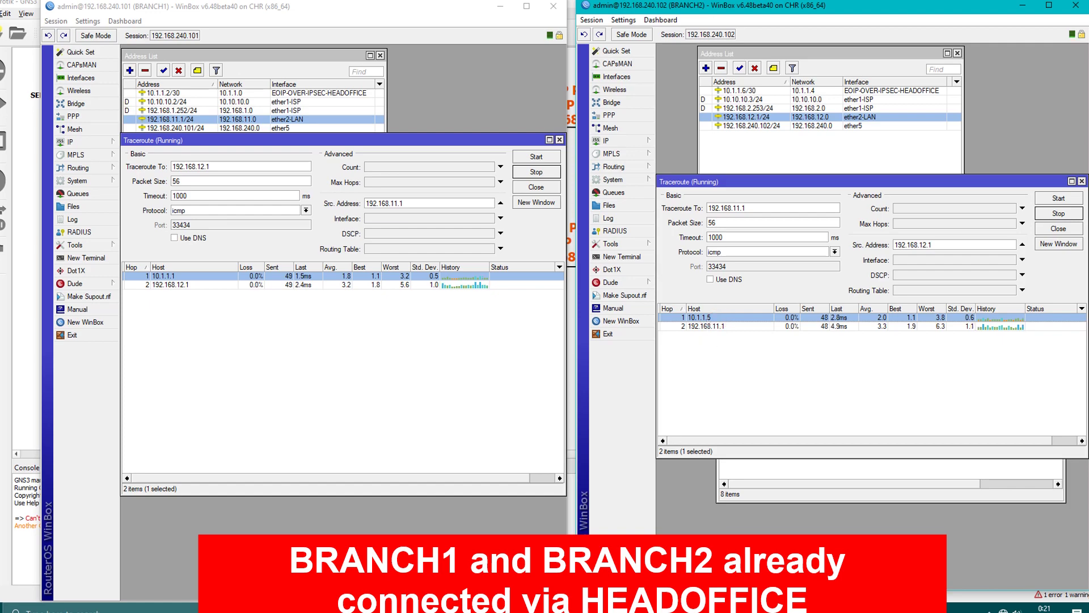
click(505, 608)
click(571, 559)
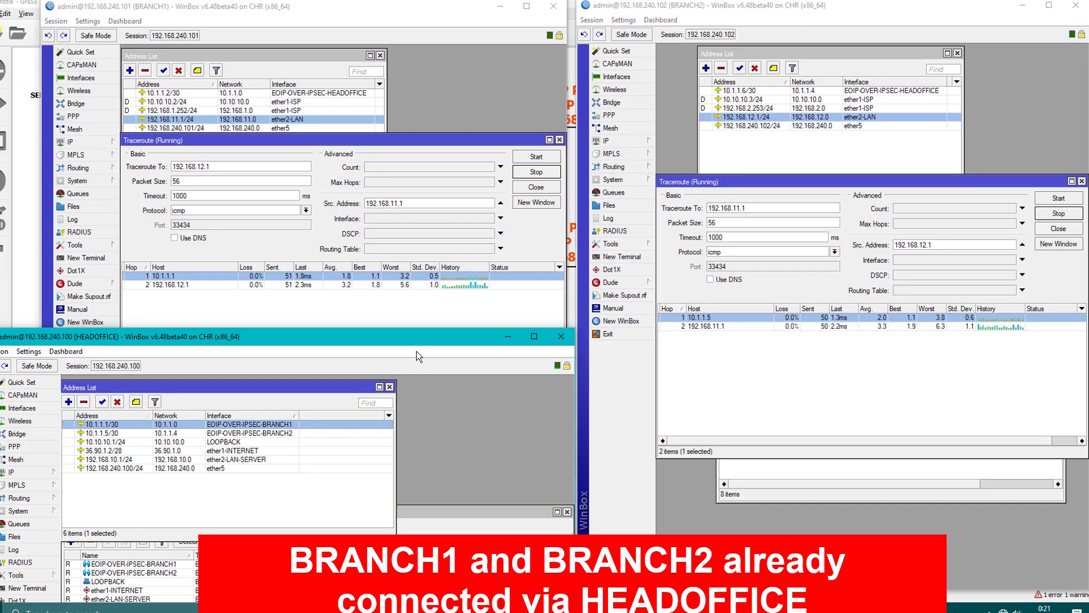
Show HEADOFFICE's 10.1.1.5/30 tunnel address, minimize the routers, then restore BRANCH1's traceroute.
drag(417, 341, 420, 29)
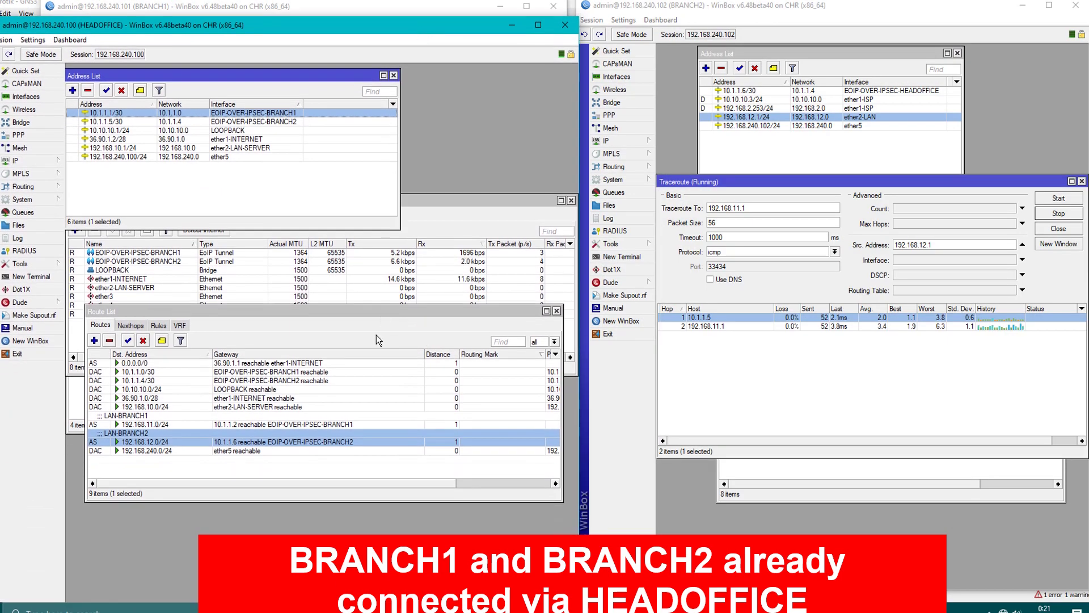
click(207, 122)
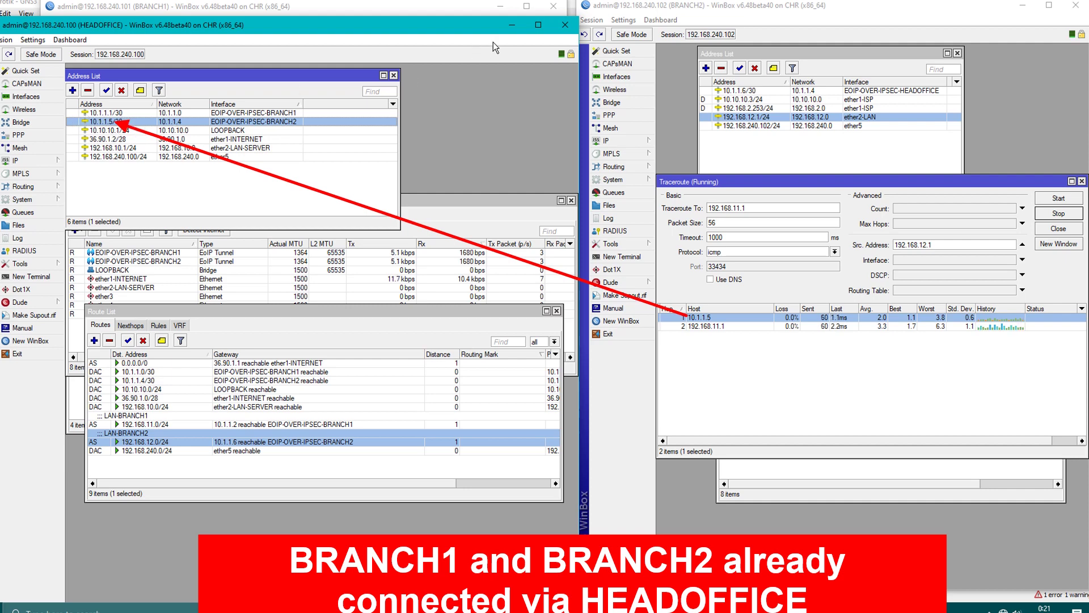
click(514, 26)
click(500, 7)
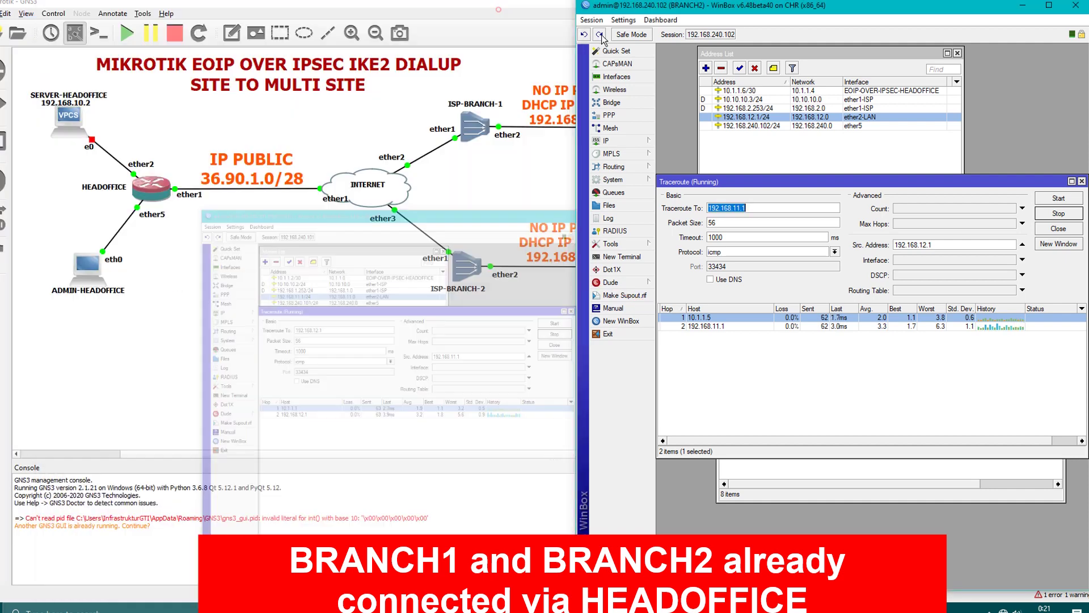
click(1024, 5)
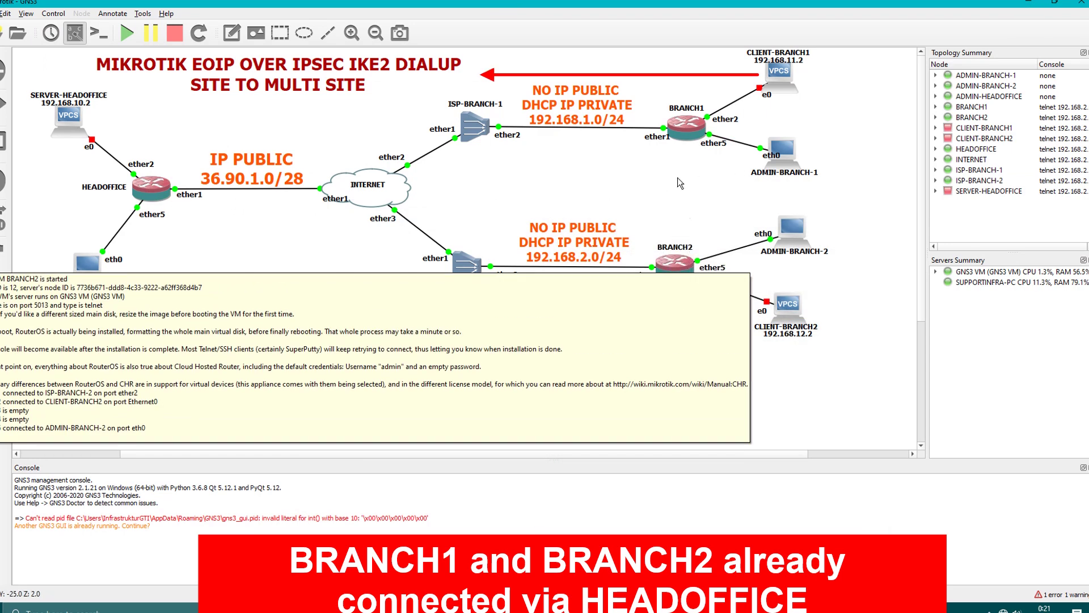
mouse_move(682, 131)
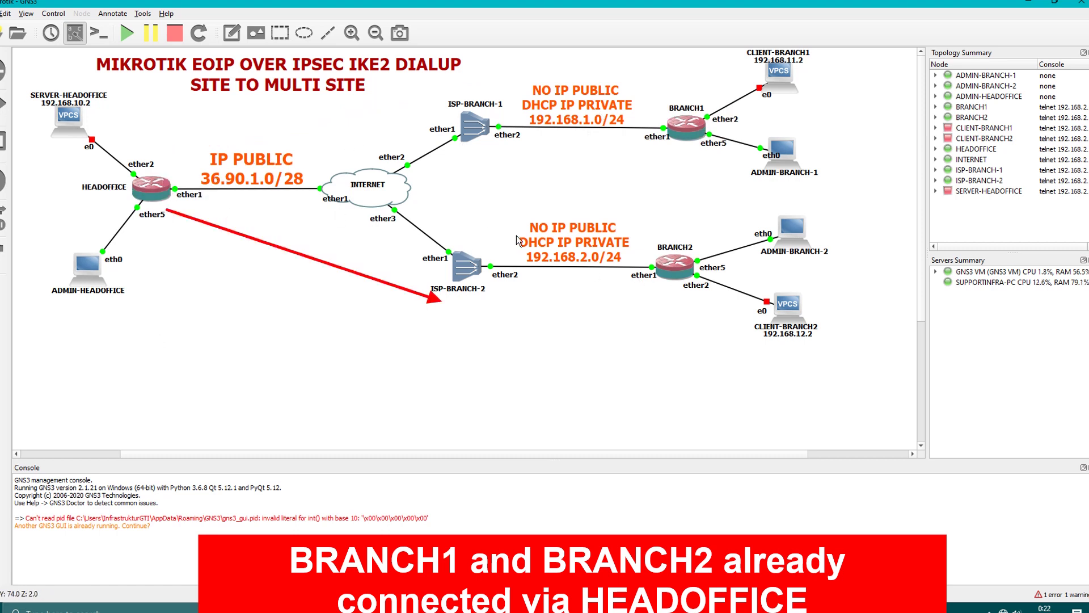
click(578, 363)
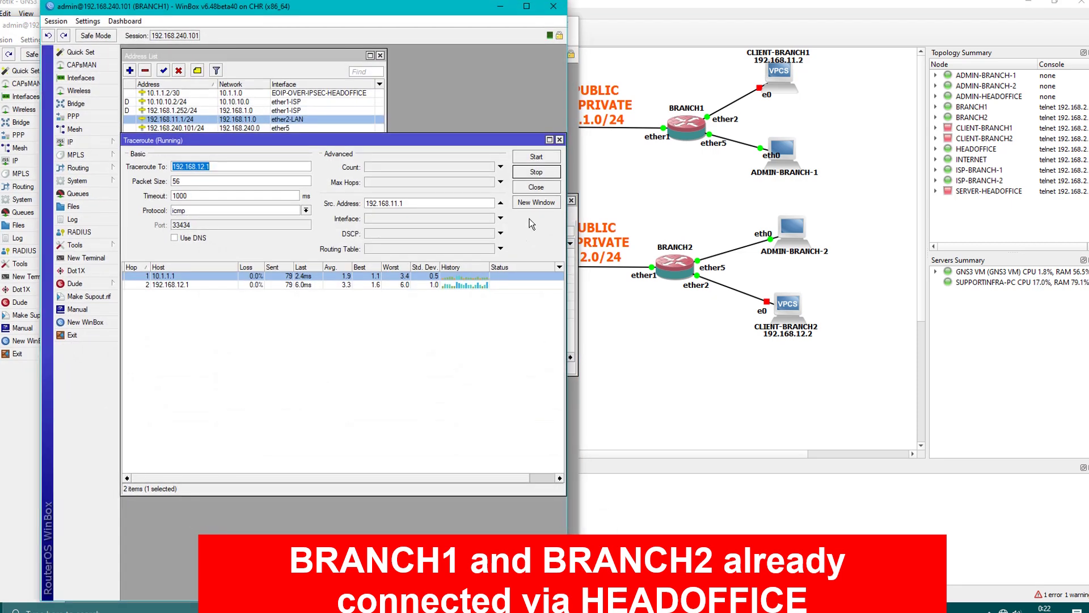
Close both branches' Traceroute and Terminal windows and minimize BRANCH2, BRANCH1 and HEADOFFICE.
click(557, 141)
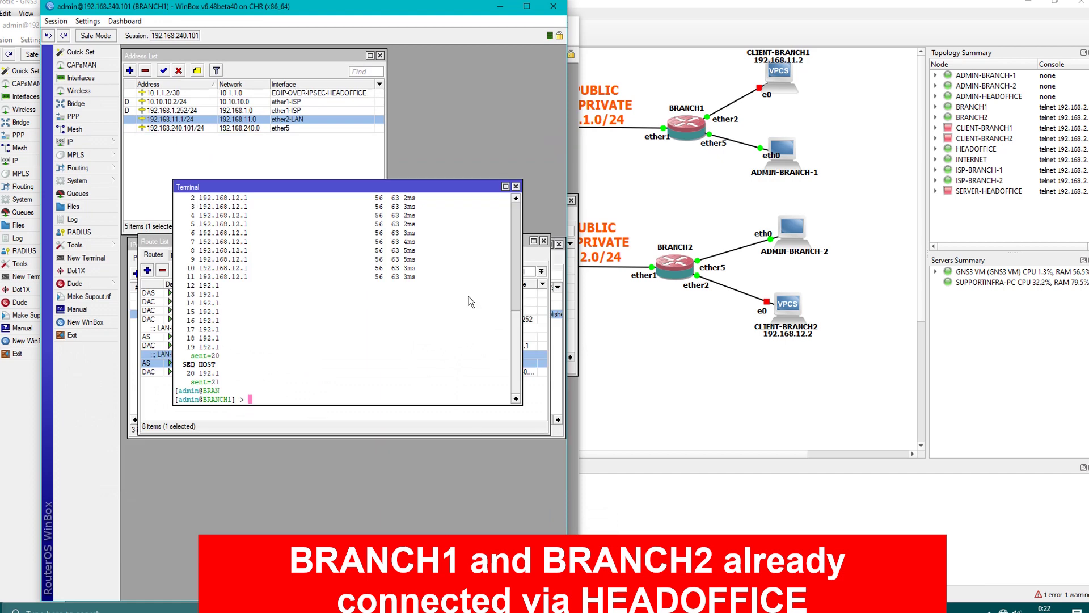
click(515, 186)
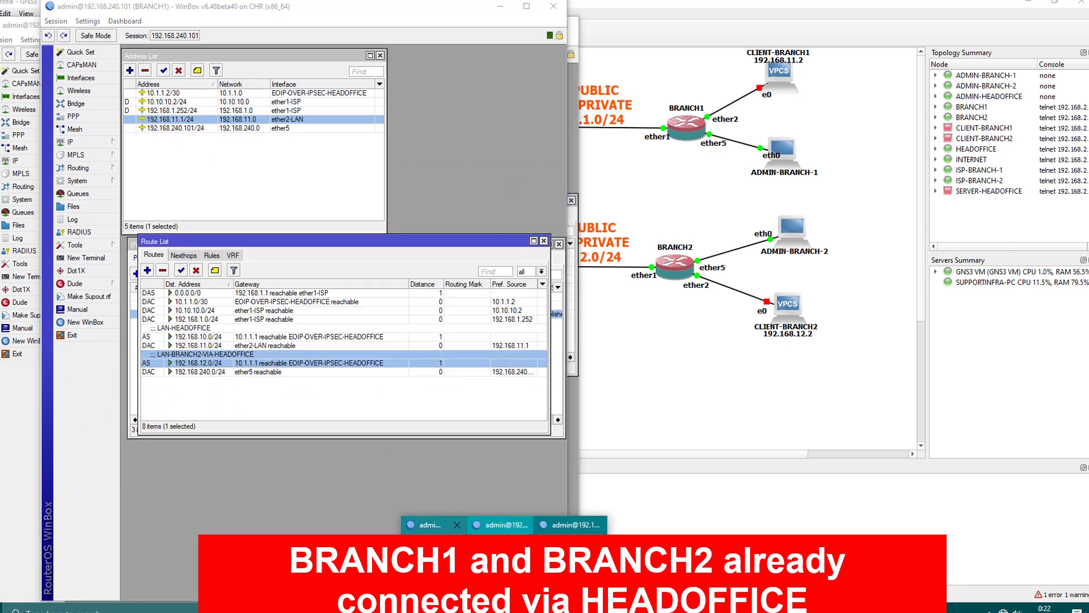
click(434, 524)
click(1081, 182)
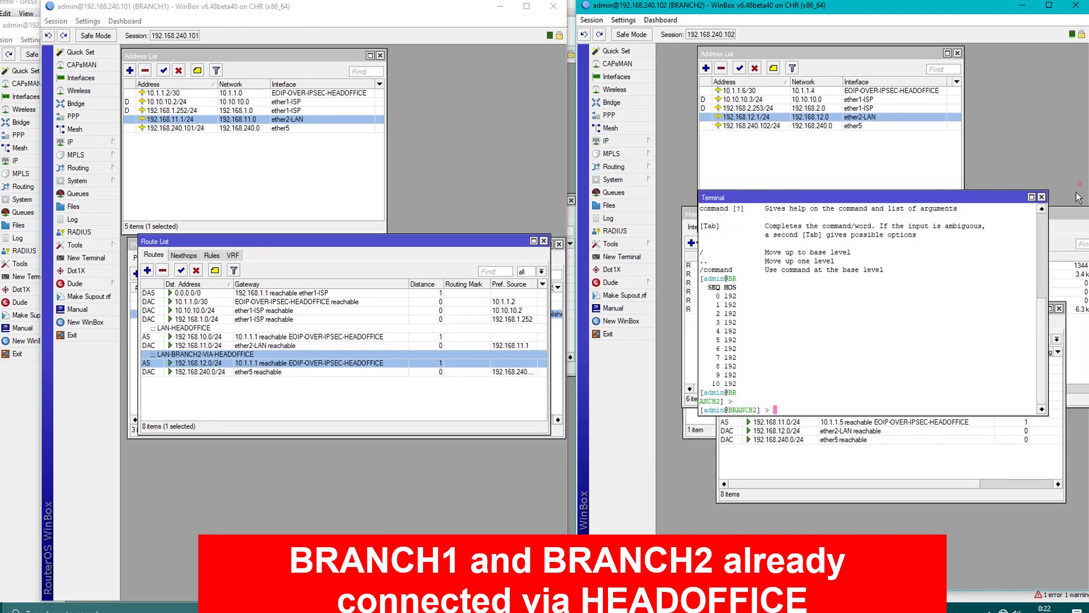
click(1041, 196)
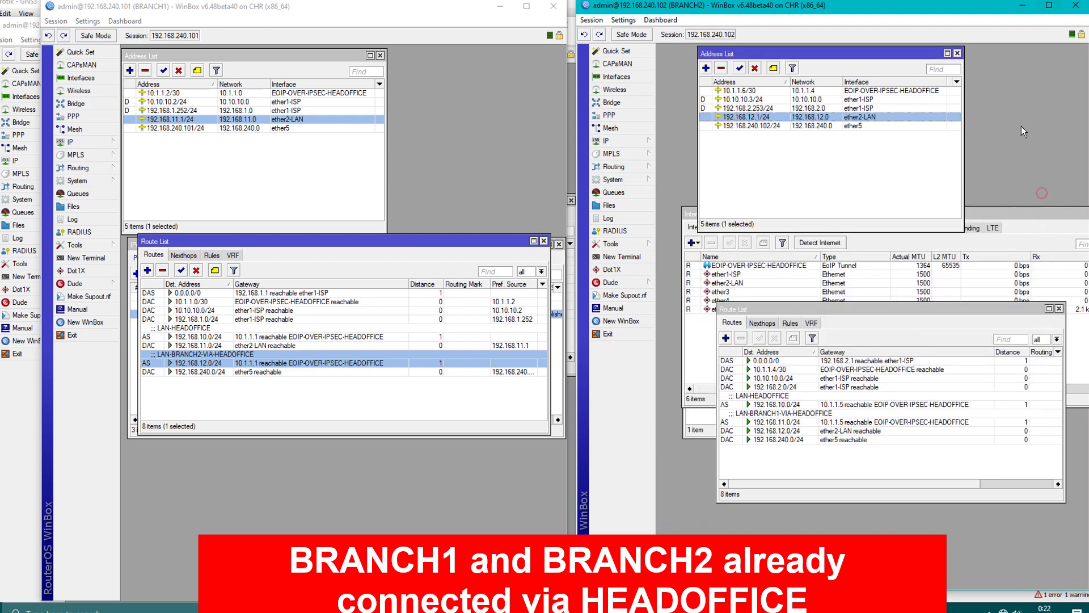
click(1023, 6)
click(500, 6)
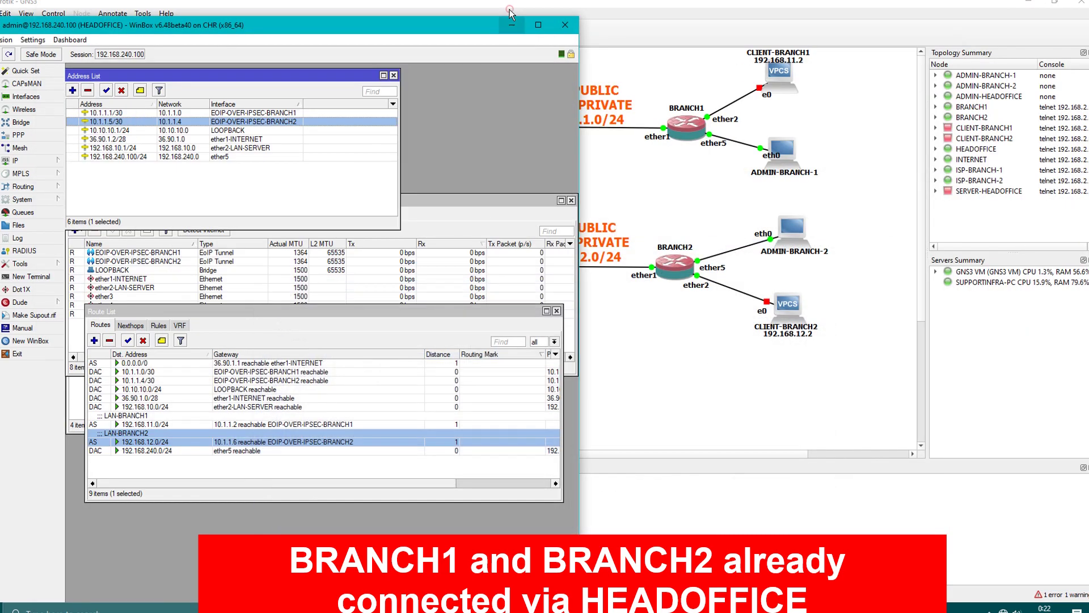
click(510, 6)
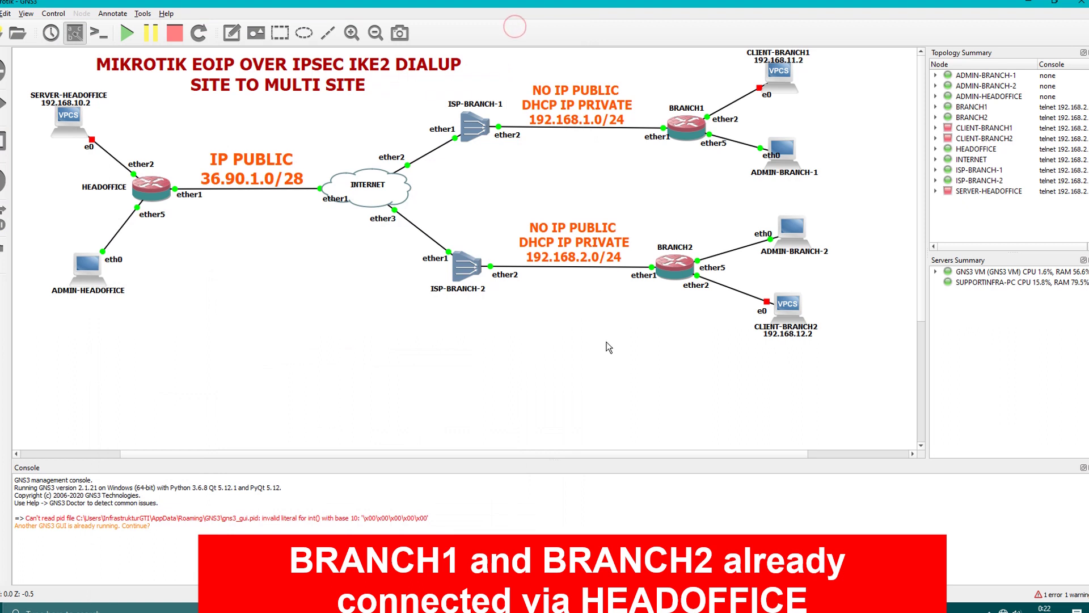
Start the SERVER-HEADOFFICE, CLIENT-BRANCH1 and CLIENT-BRANCH2 VPCS nodes.
right_click(66, 132)
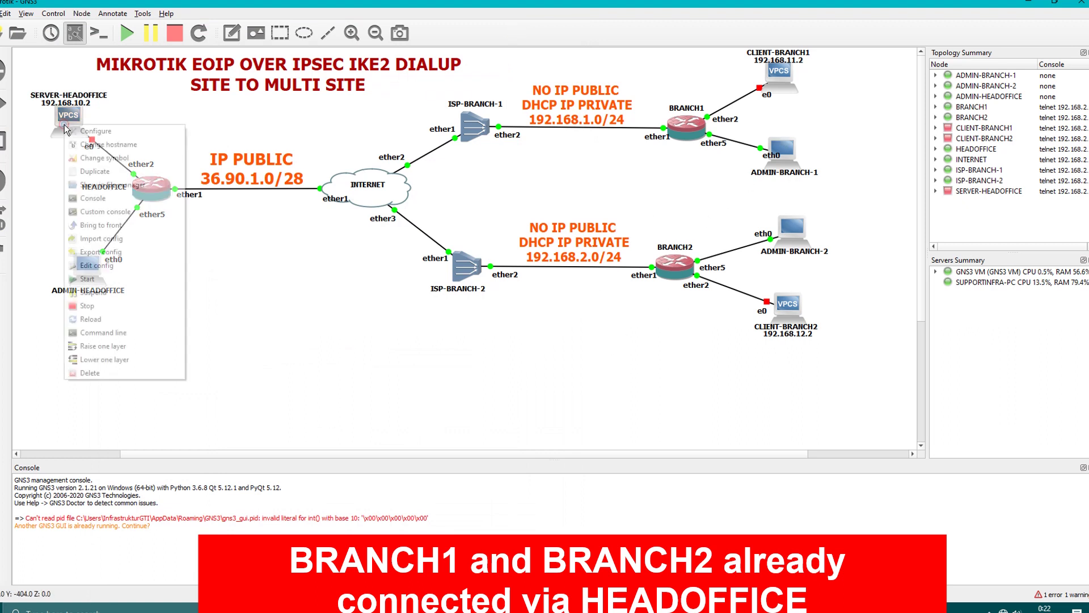
click(76, 286)
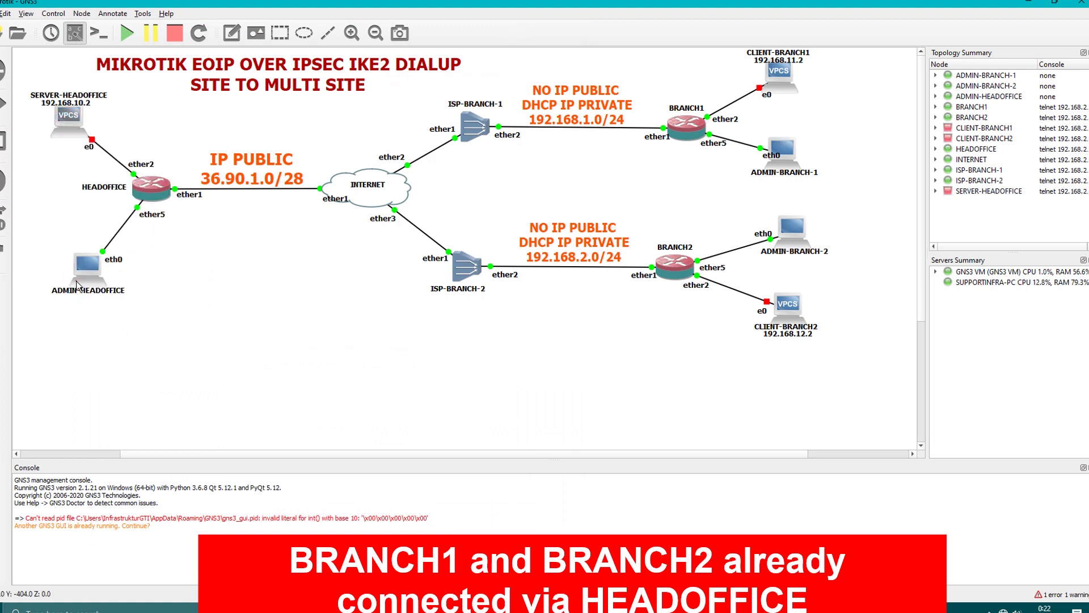
right_click(783, 80)
click(805, 233)
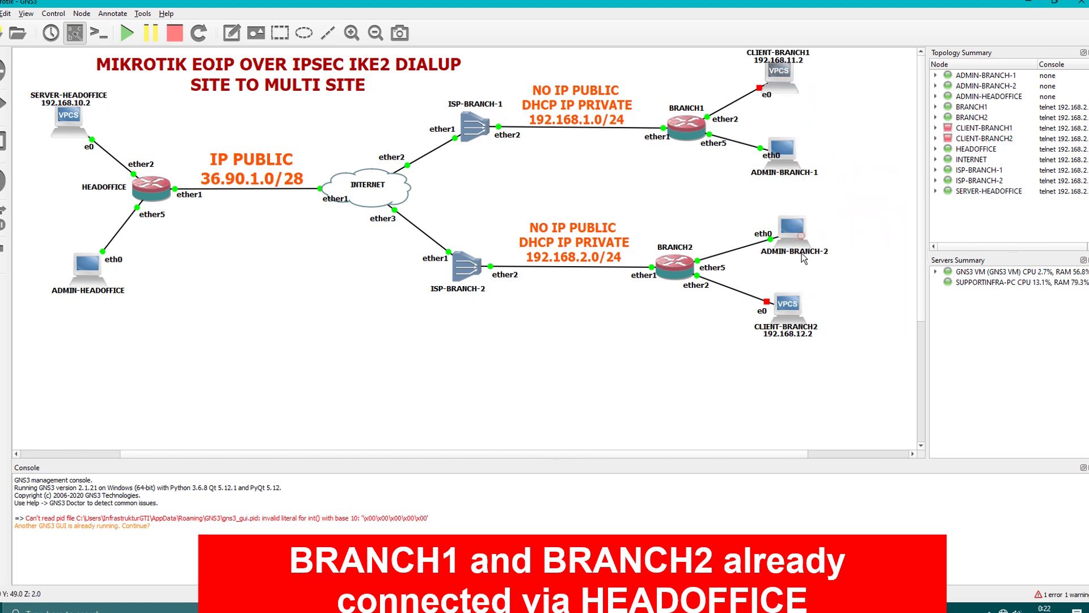
right_click(790, 311)
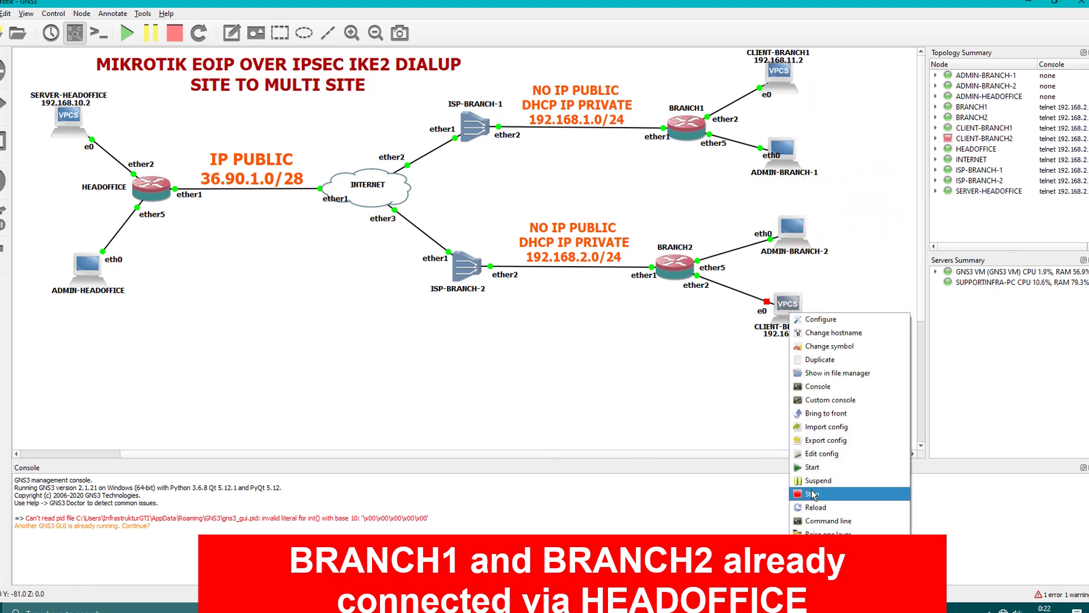
click(808, 467)
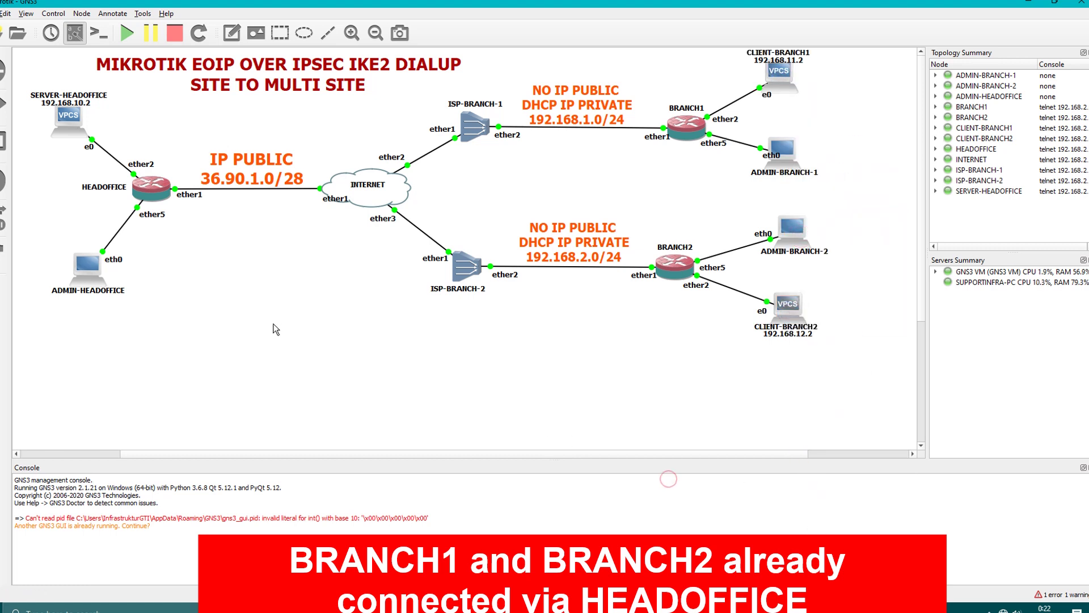
In SERVER-HEADOFFICE's console, run 'ip 192.168.10.2/24 gateway 192.168.10.1'.
double_click(67, 132)
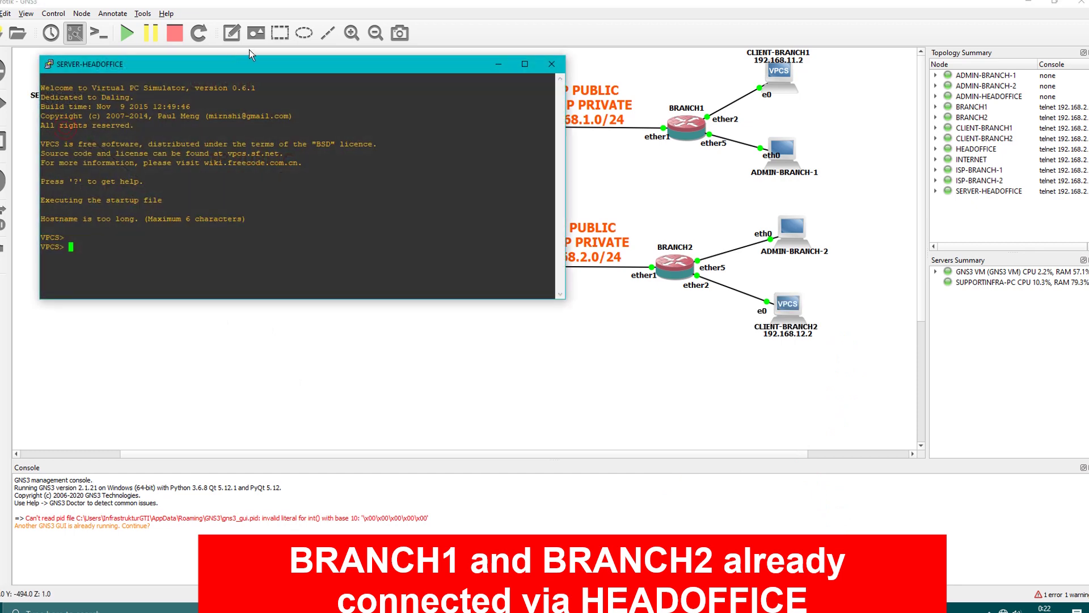
drag(249, 61, 360, 265)
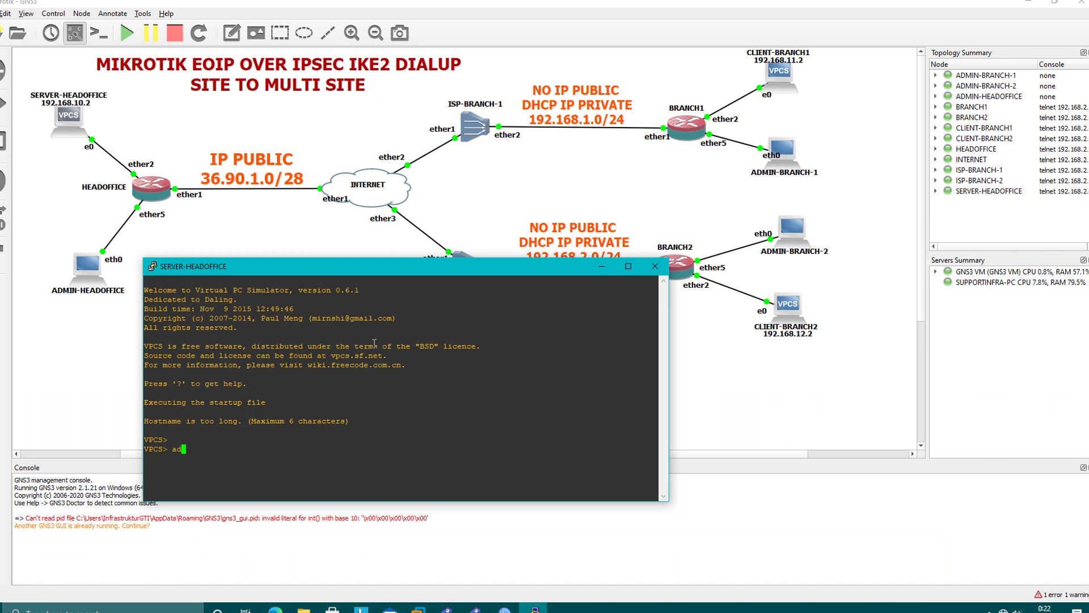
key(BackSpace)
key(BackSpace)
text(ip 192.168.10)
text(.2/24 gate)
text(way 192.168.10.1)
key(Return)
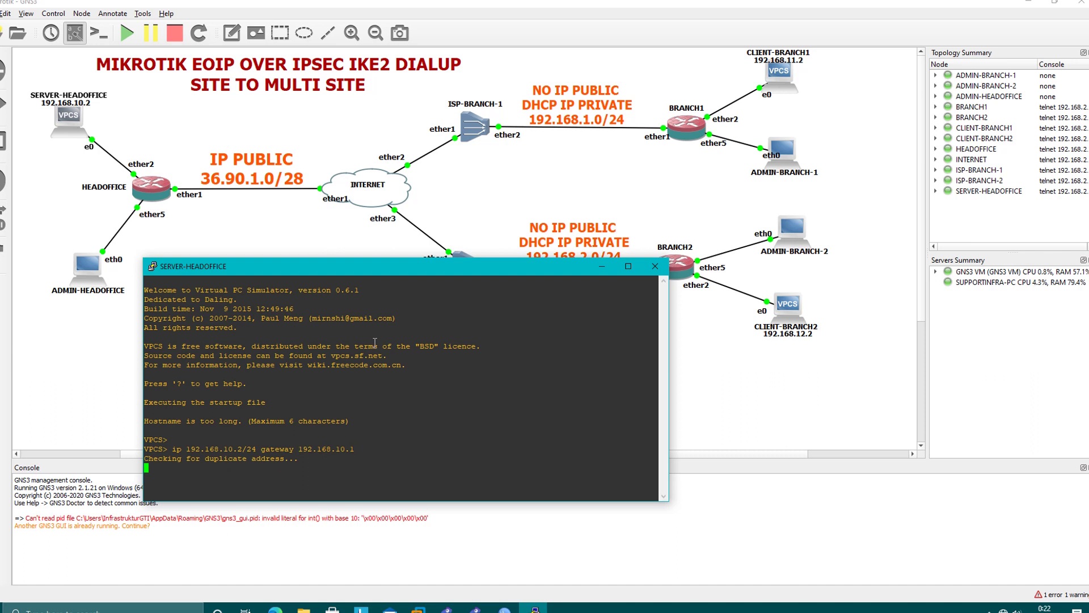
Give CLIENT-BRANCH1 'ip 192.168.11.2/24 gateway 192.168.11.1' in its console.
click(654, 266)
double_click(779, 76)
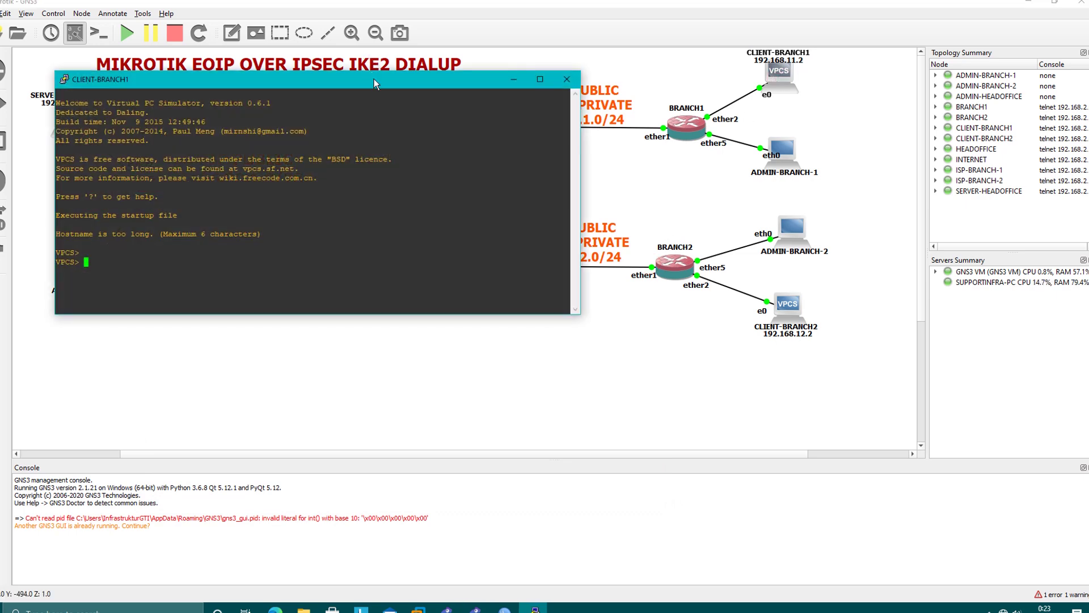
drag(374, 83, 554, 253)
text(i)
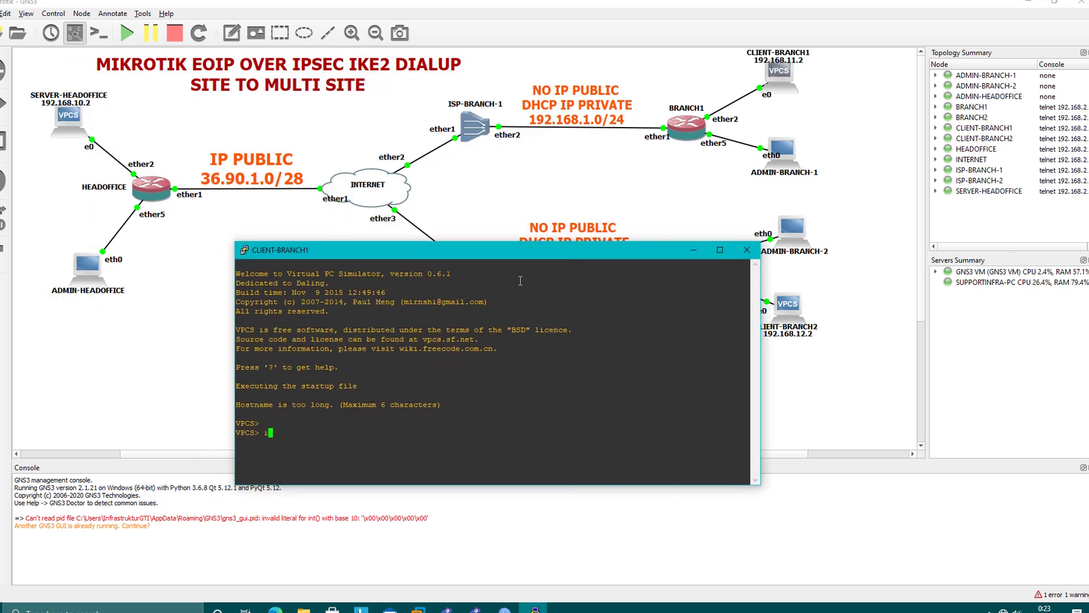
text(p 192.168.11.2/24 gatewa)
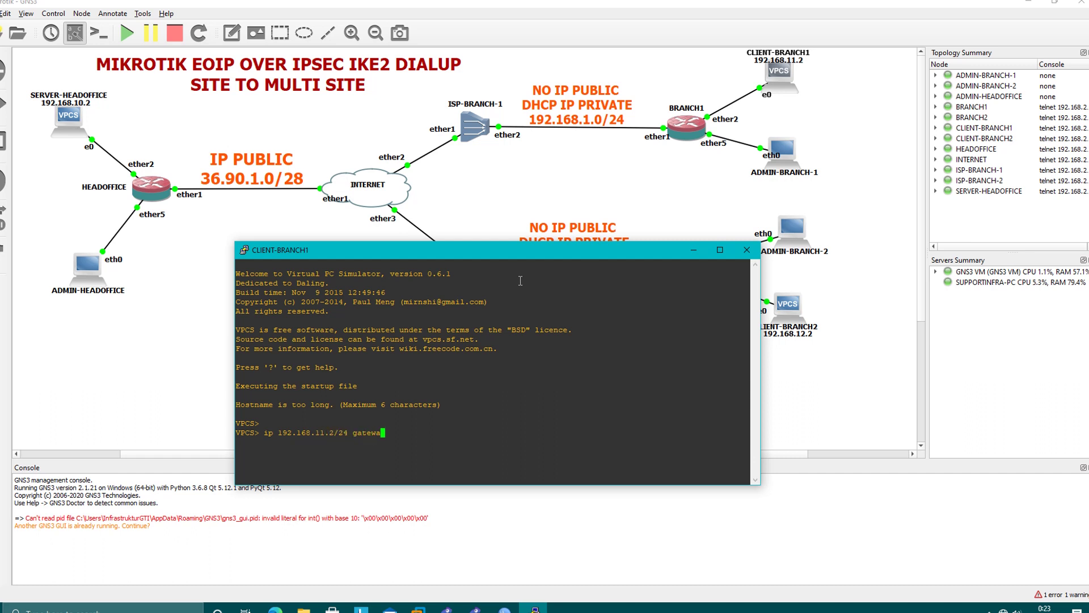
text(y 192.168.11.1)
key(Return)
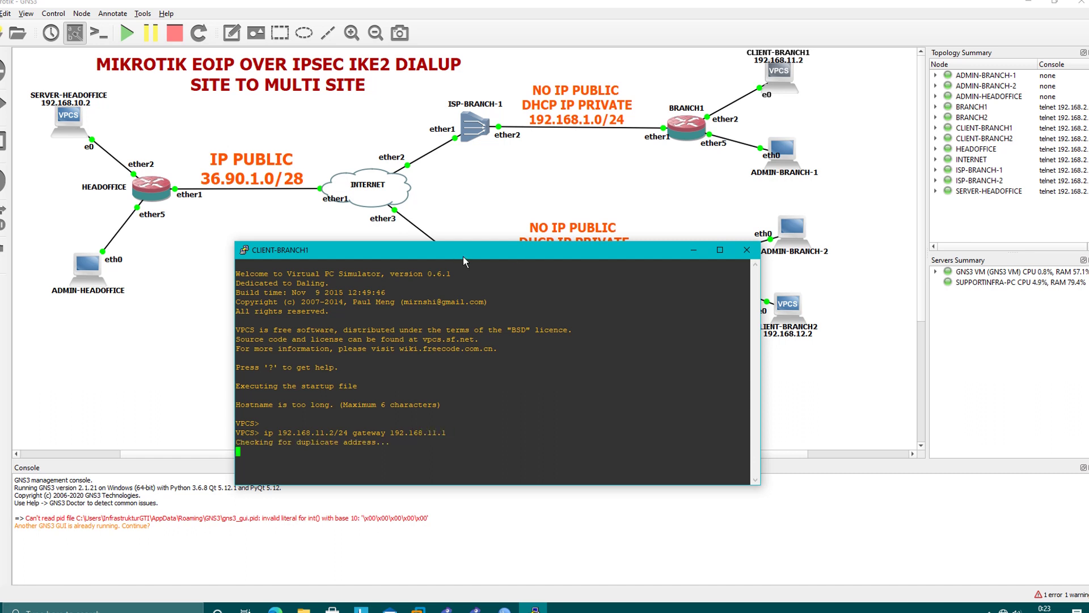
click(745, 252)
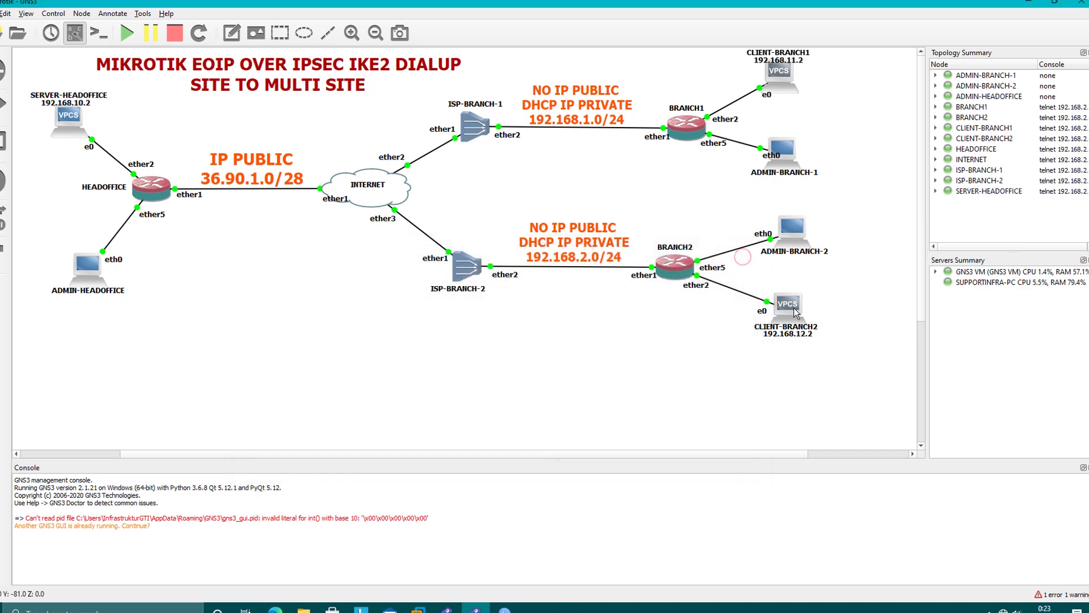
Give CLIENT-BRANCH2 'ip 192.168.12.2/24 gateway 192.168.12.1' in its console.
double_click(796, 312)
drag(332, 95, 486, 232)
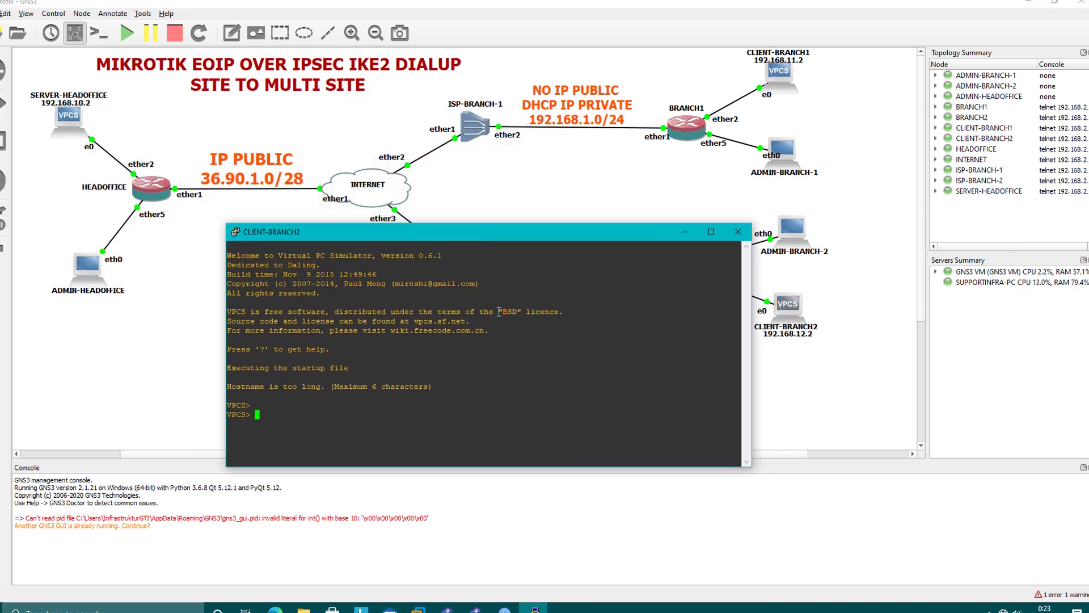
text(ip 192.168.12.2/24 gateway 192.1)
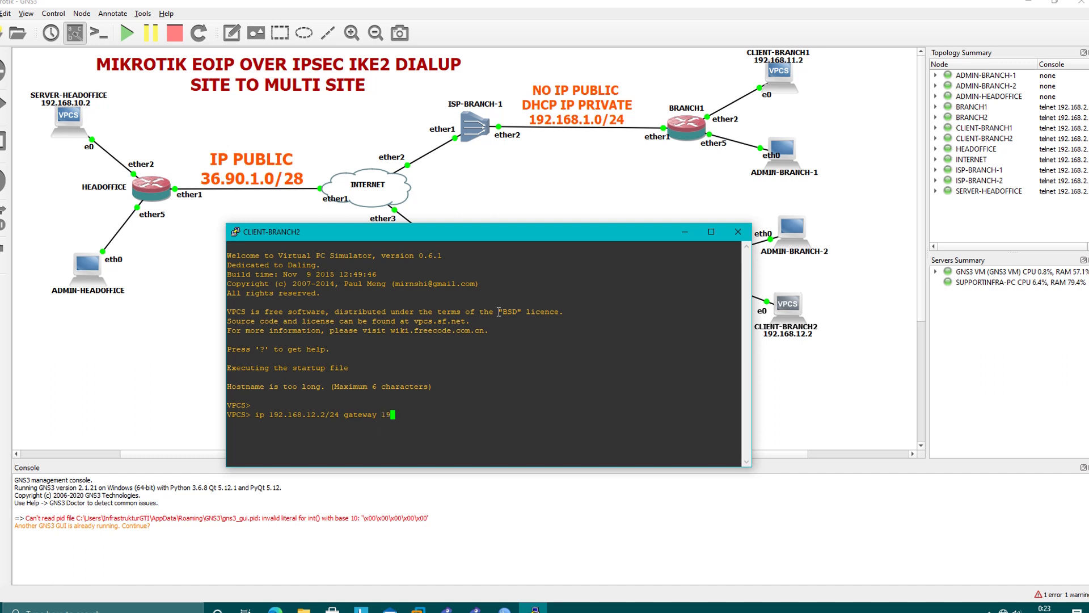
text(68.12.1)
key(Return)
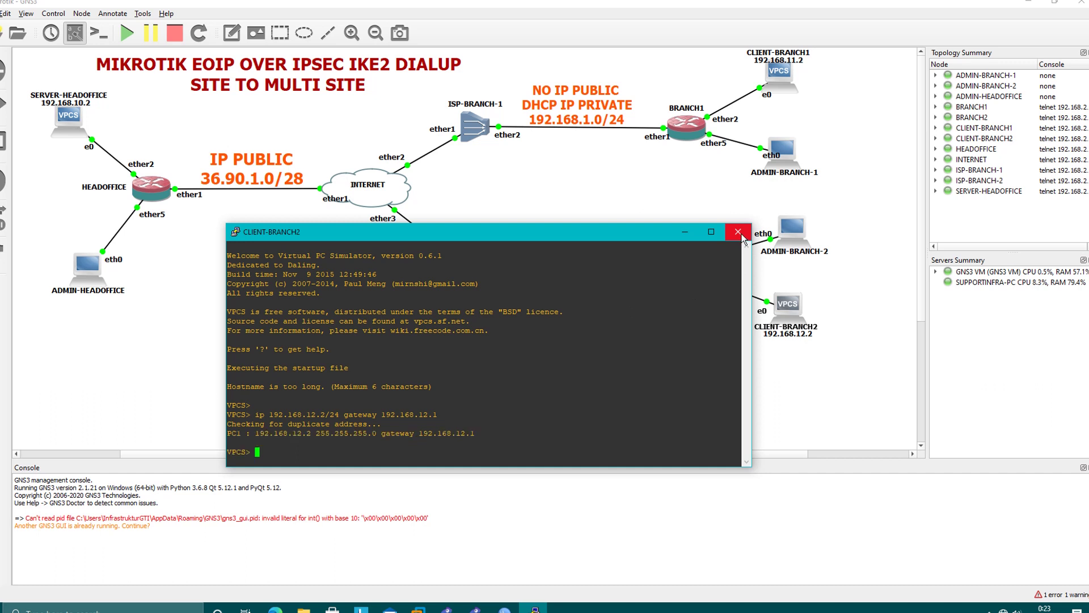
double_click(60, 135)
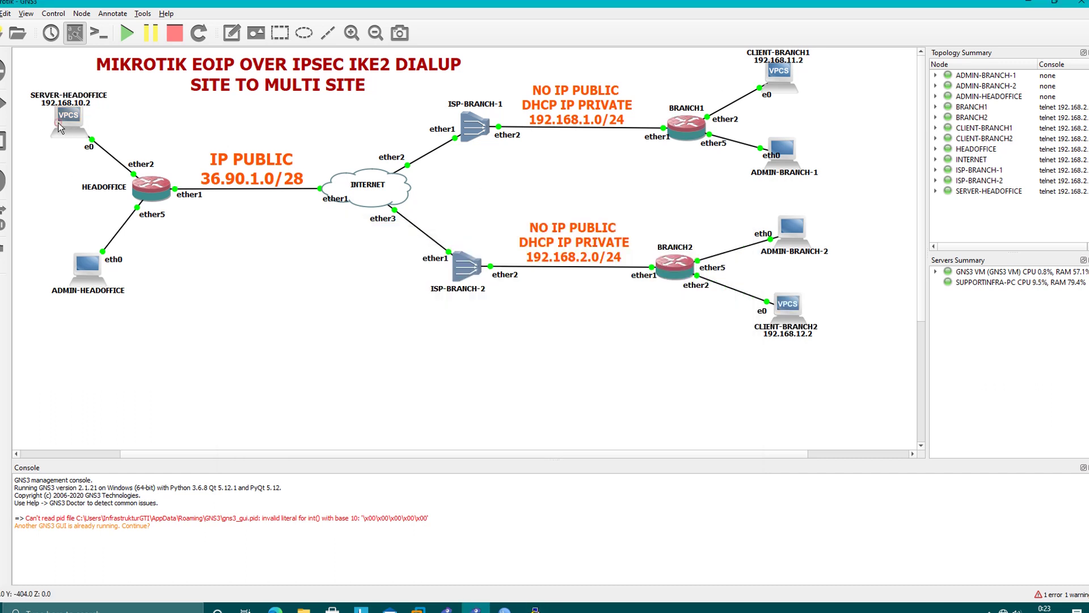
Tile the consoles: SERVER-HEADOFFICE left, CLIENT-BRANCH1 right, CLIENT-BRANCH2 below.
double_click(771, 85)
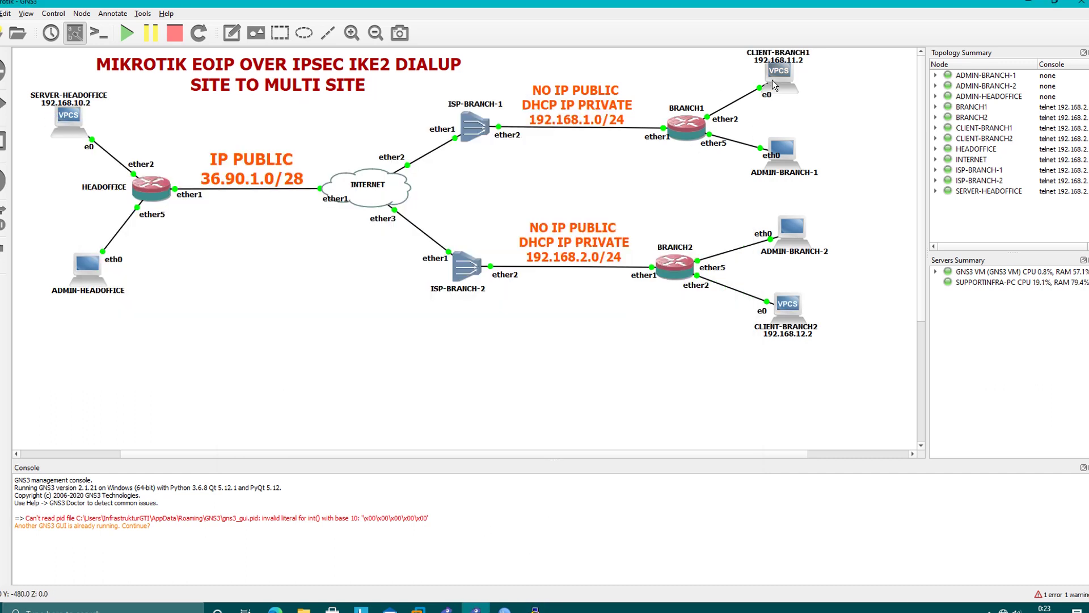
drag(401, 125, 759, 91)
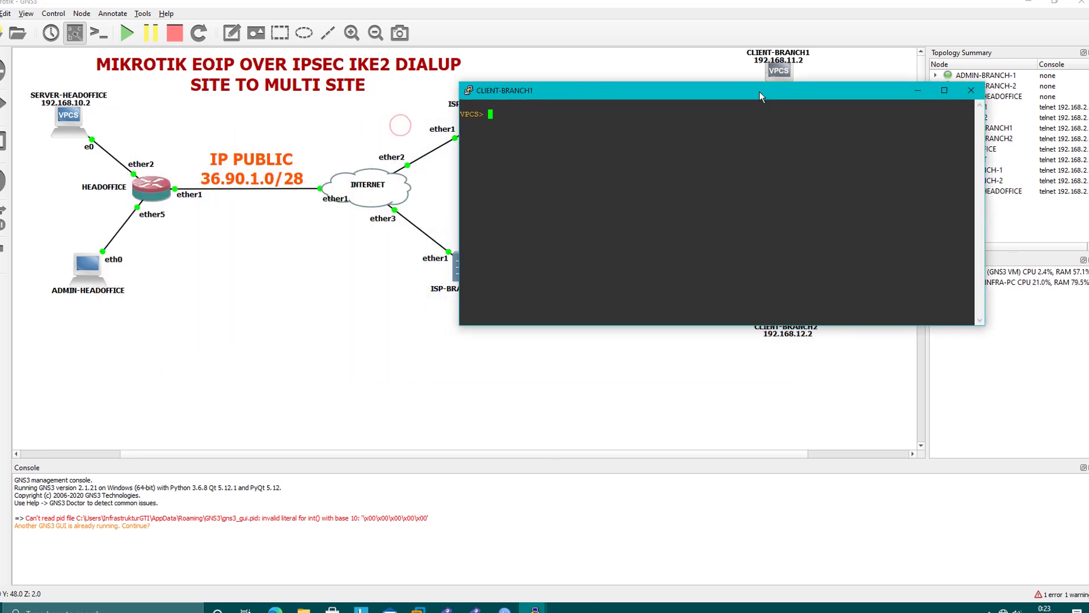
mouse_move(496, 606)
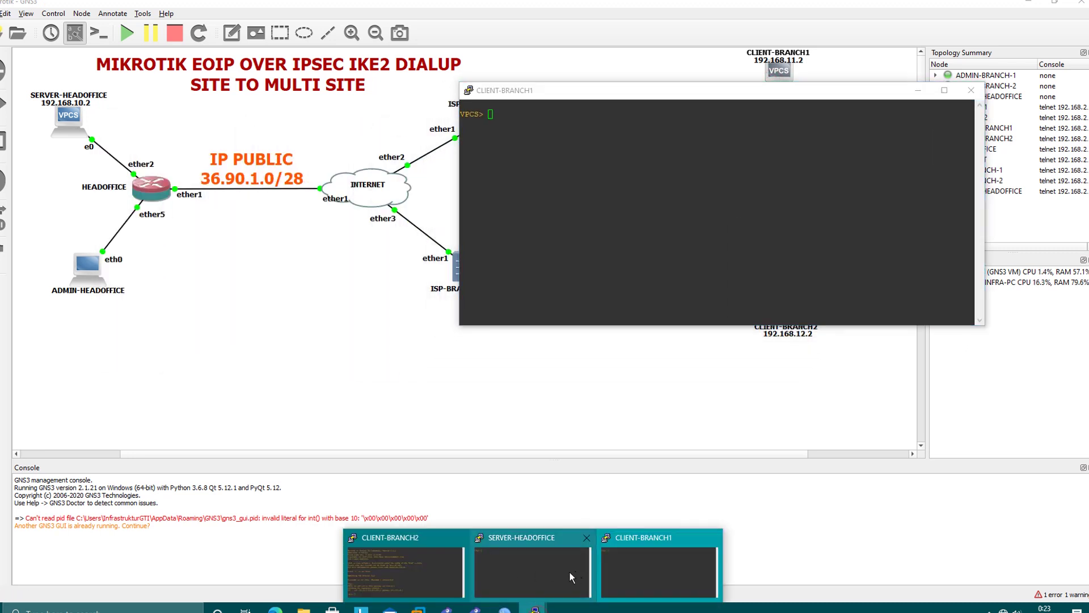
click(514, 556)
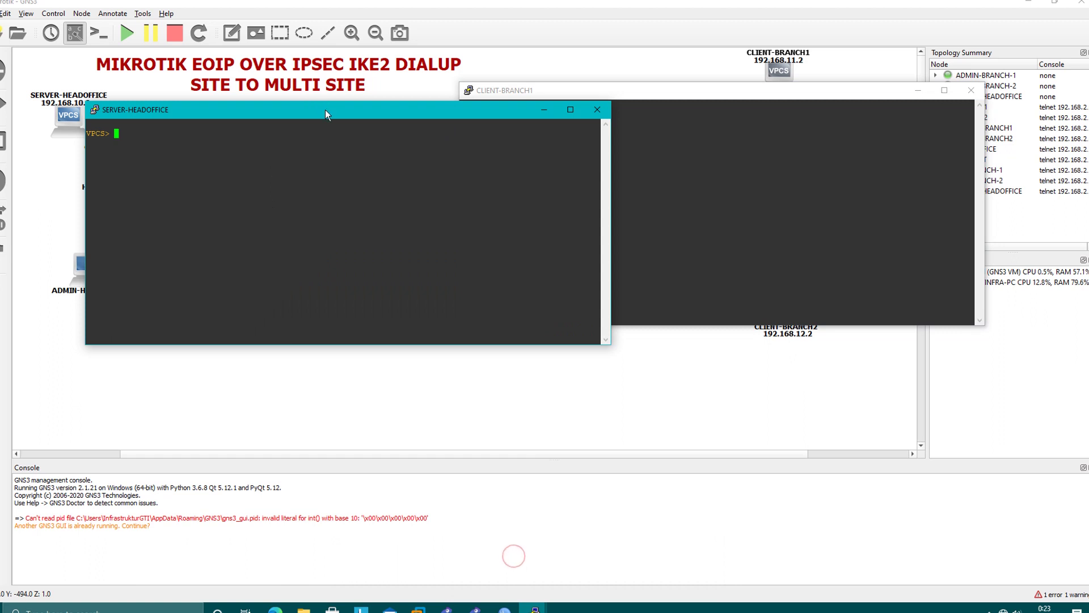
drag(325, 110, 237, 115)
drag(499, 95, 613, 114)
drag(278, 124, 351, 119)
mouse_move(533, 603)
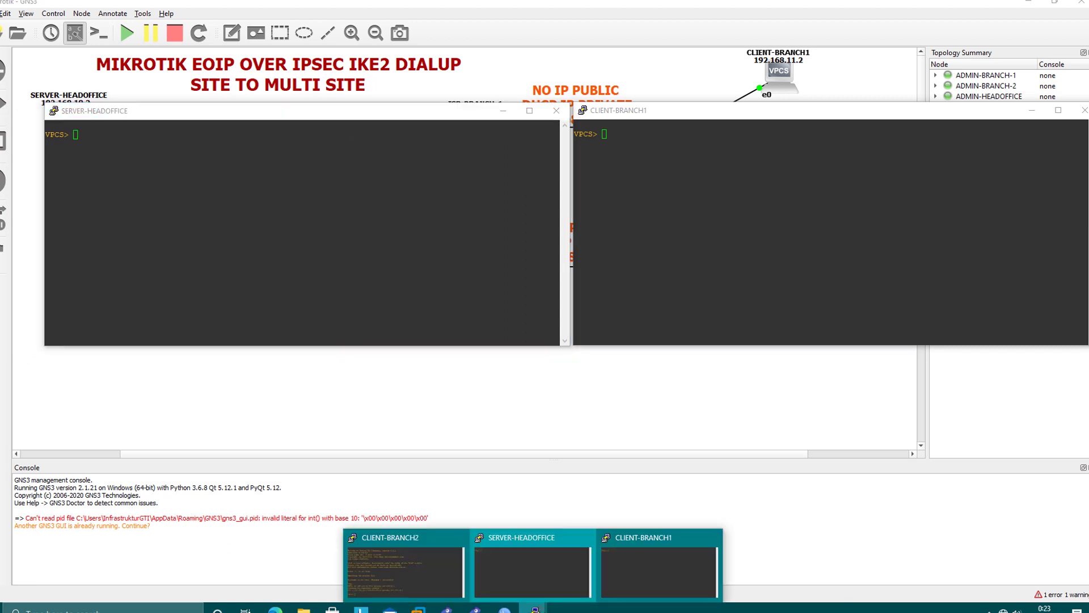
click(394, 575)
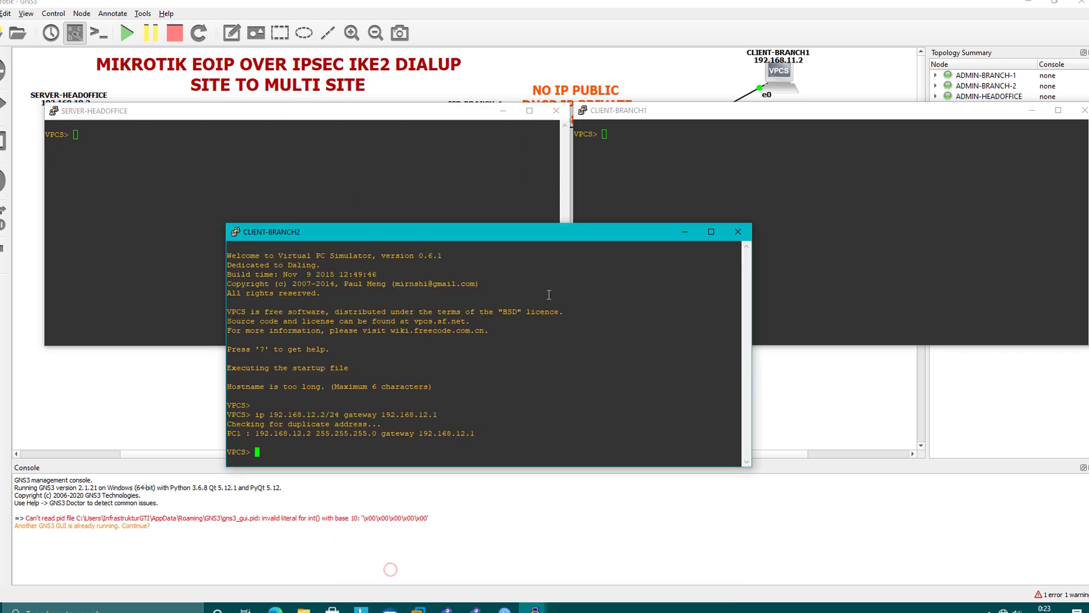
drag(564, 244, 587, 368)
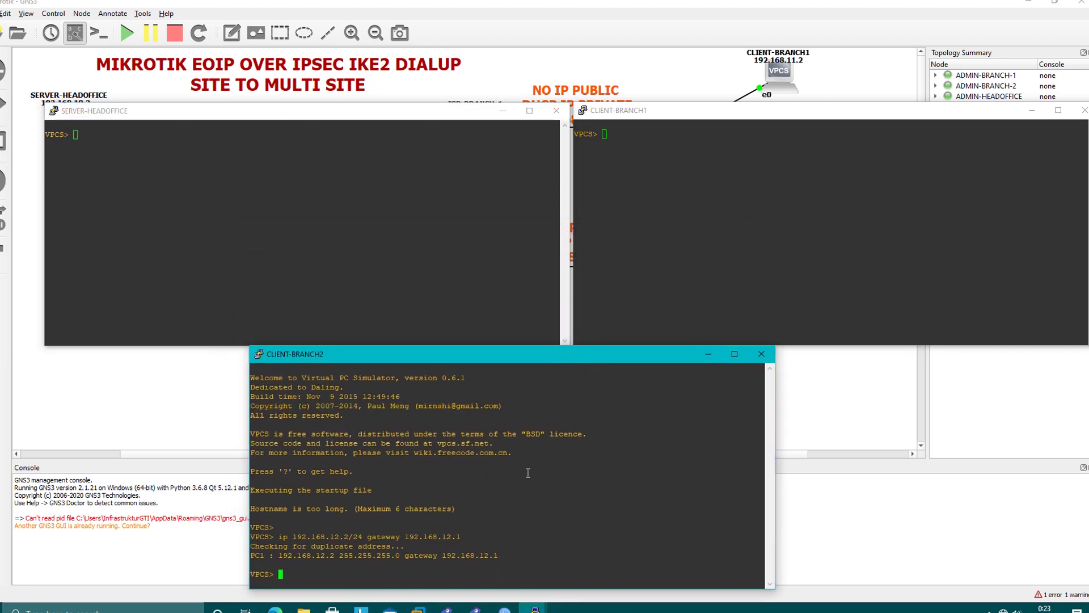
List VPCS commands with '?' and run 'show' to confirm 192.168.10.2, 192.168.11.2 and 192.168.12.2 /24.
text(?)
key(Return)
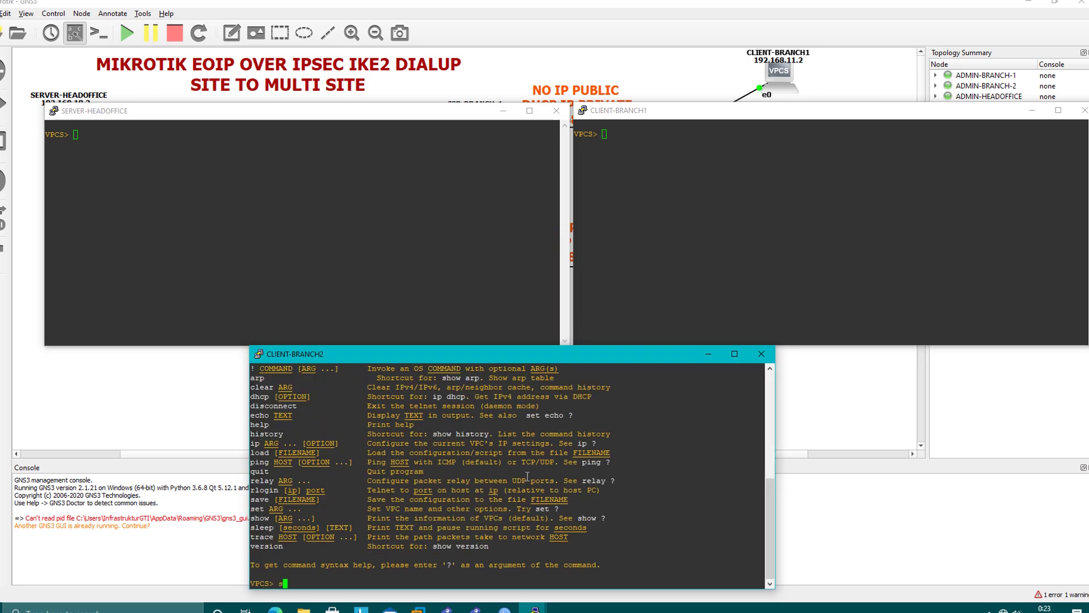
key(Return)
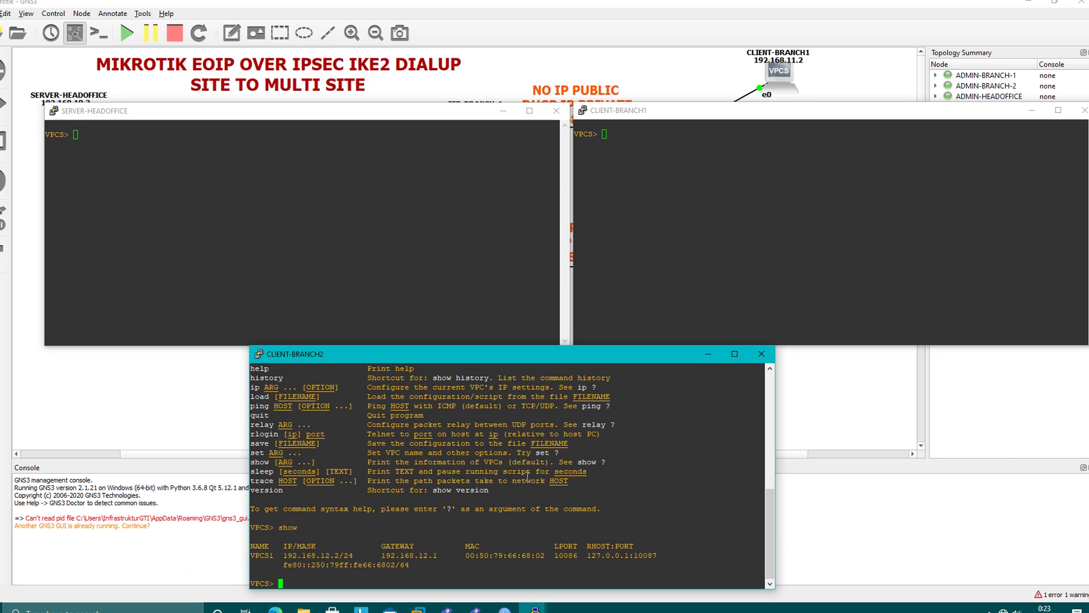
click(361, 250)
text(show)
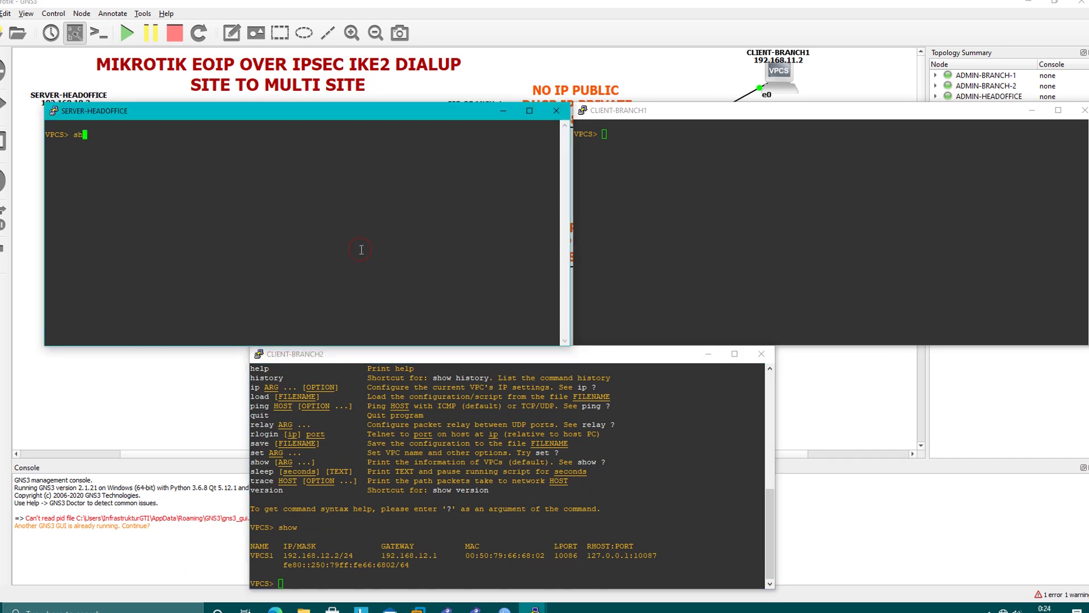
key(Return)
click(727, 229)
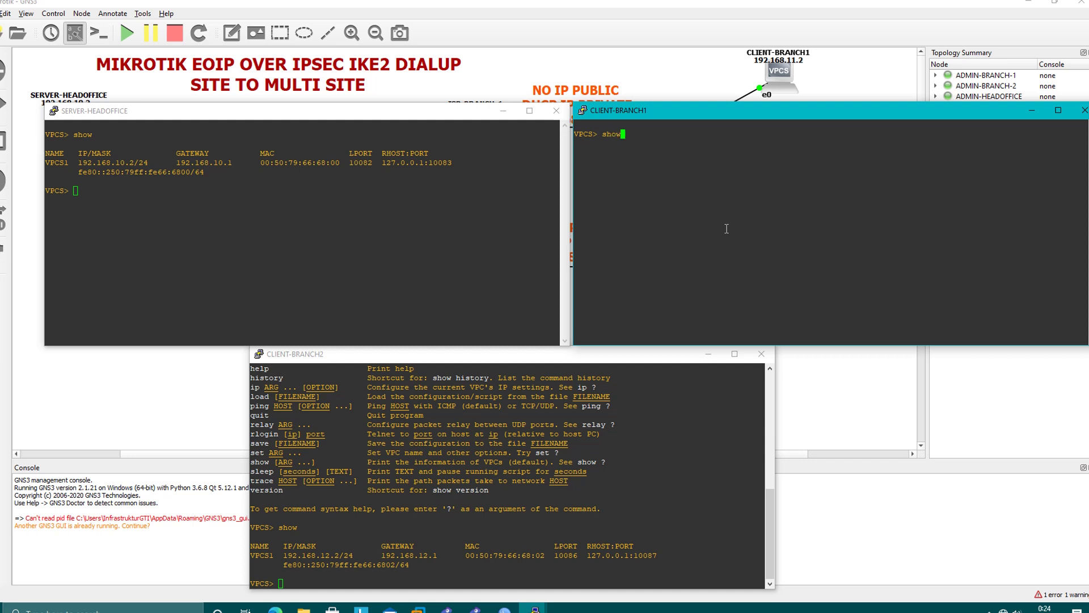
text(show)
key(Return)
click(324, 248)
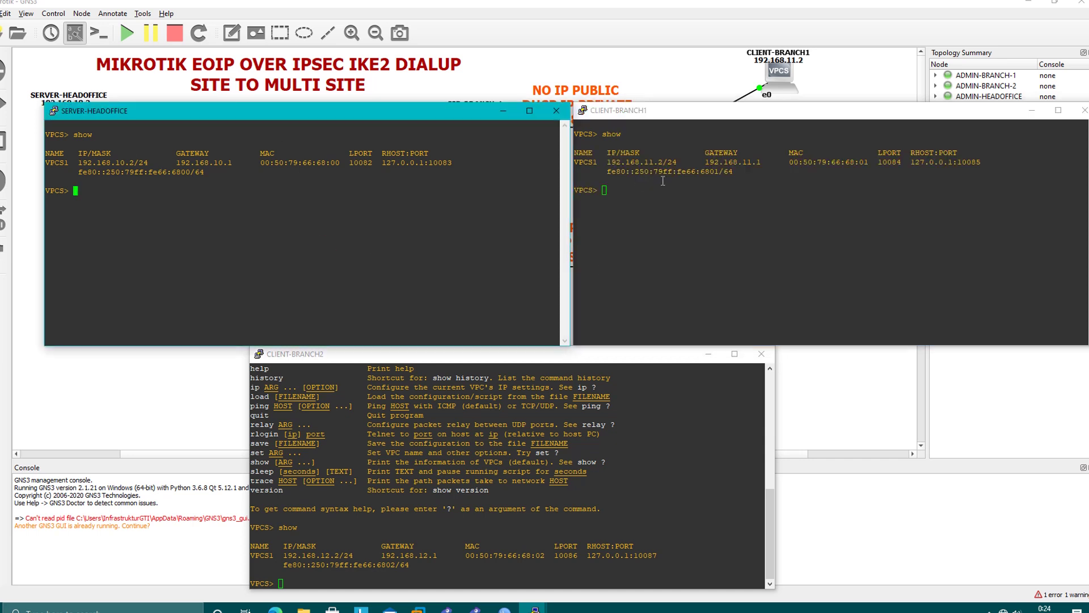
click(361, 486)
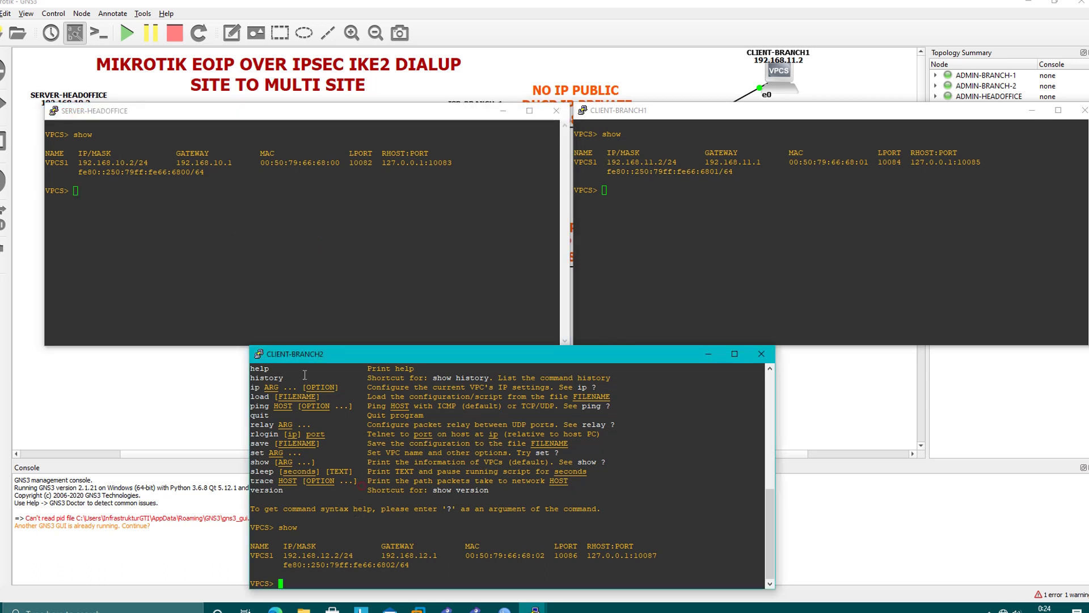
click(322, 198)
From SERVER-HEADOFFICE, ping 192.168.11.2 and 192.168.12.2, stopping each with Ctrl+C.
text(p)
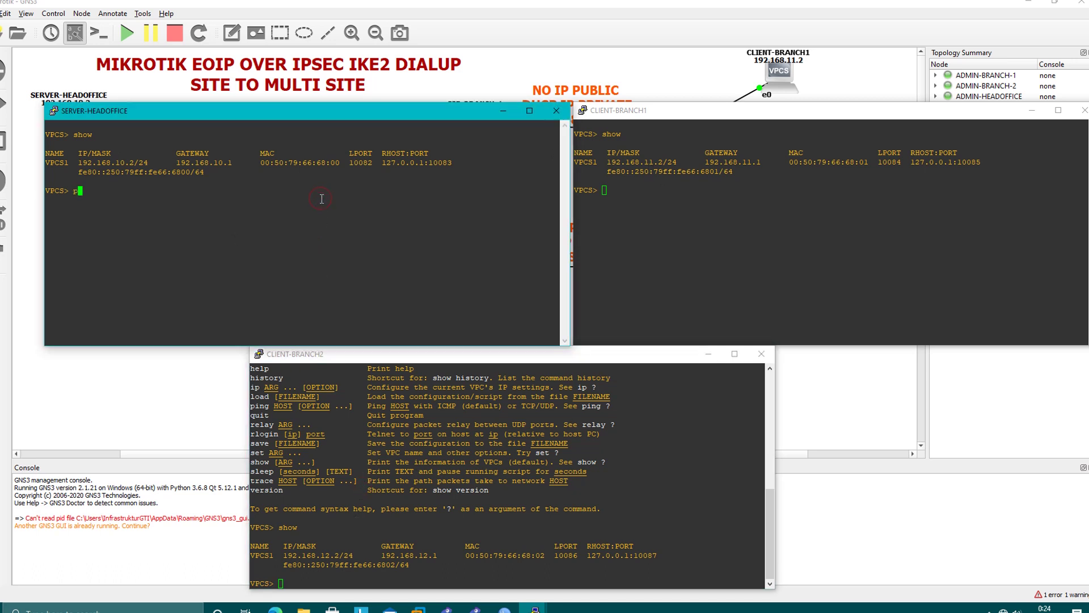
text(ing 192.168.11.2)
key(Return)
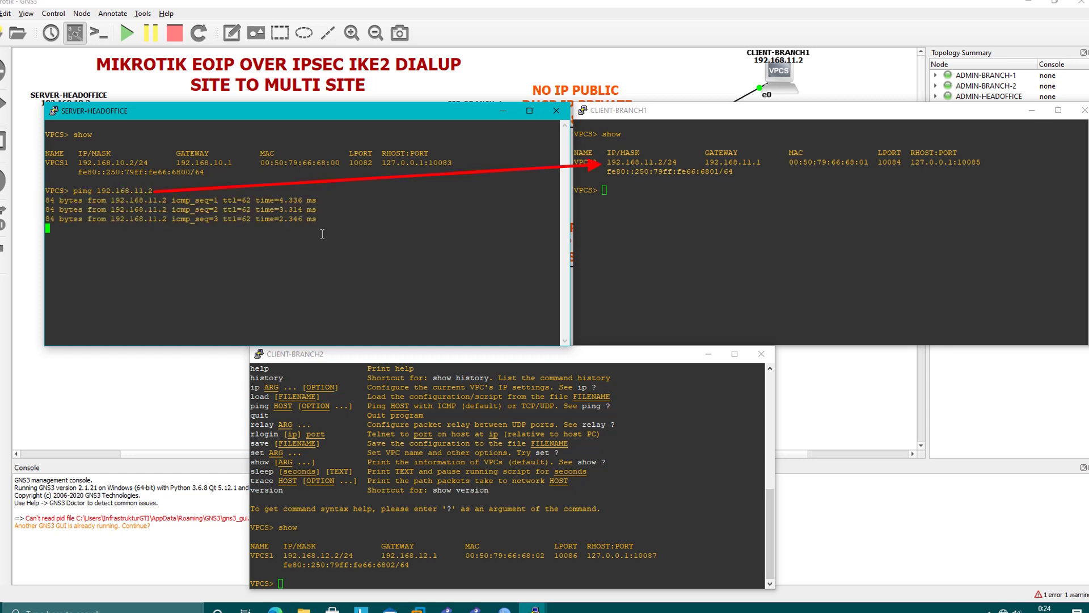
key(ctrl+c)
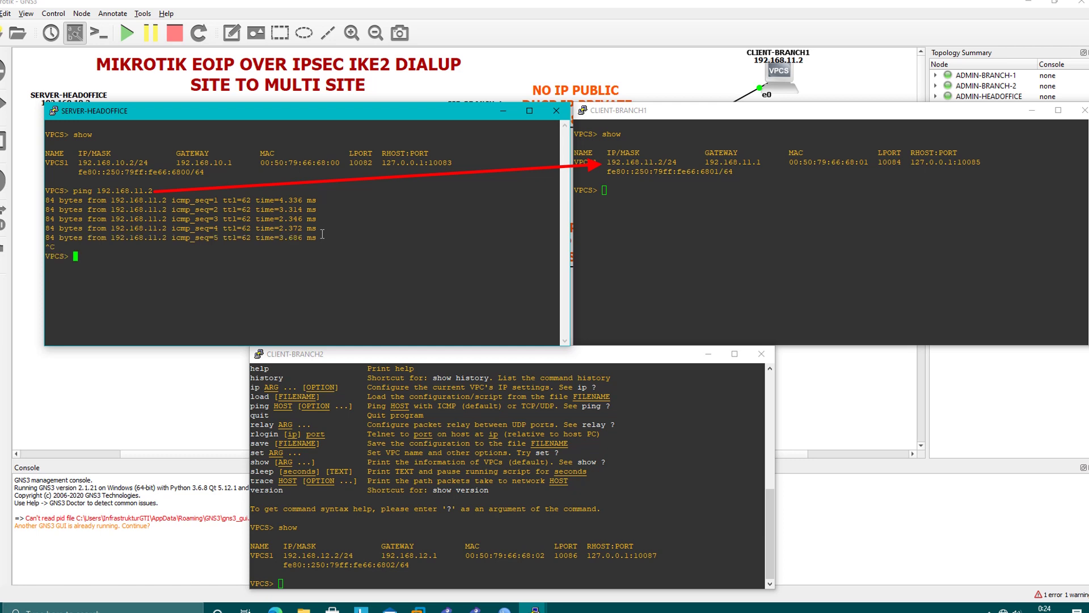
text(ping )
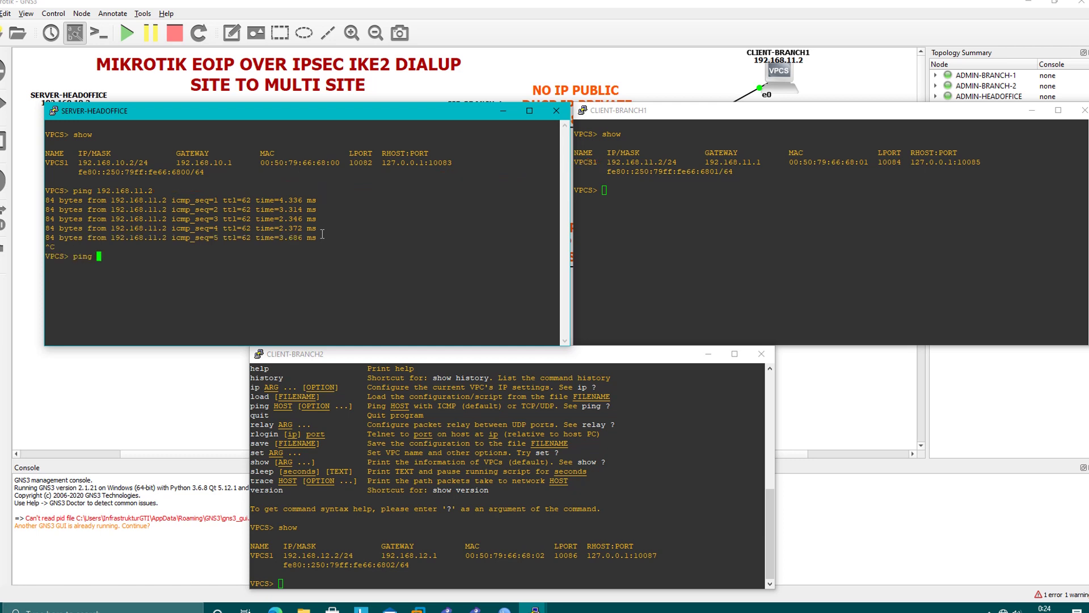
text(192.168.12.2)
key(Return)
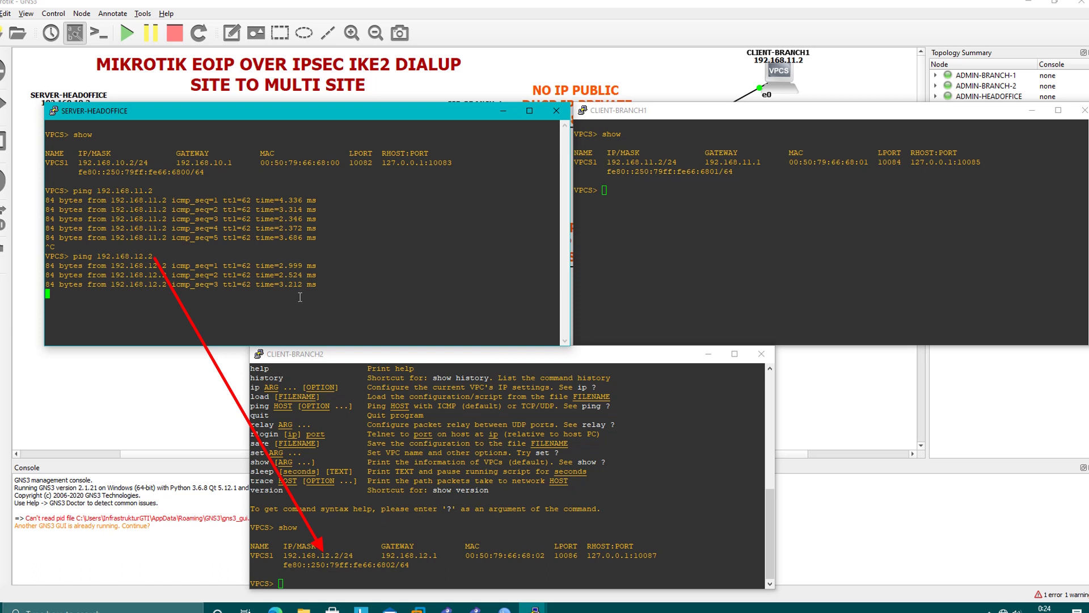
key(ctrl+c)
From CLIENT-BRANCH1, ping 192.168.10.1 and stop after four replies.
click(620, 233)
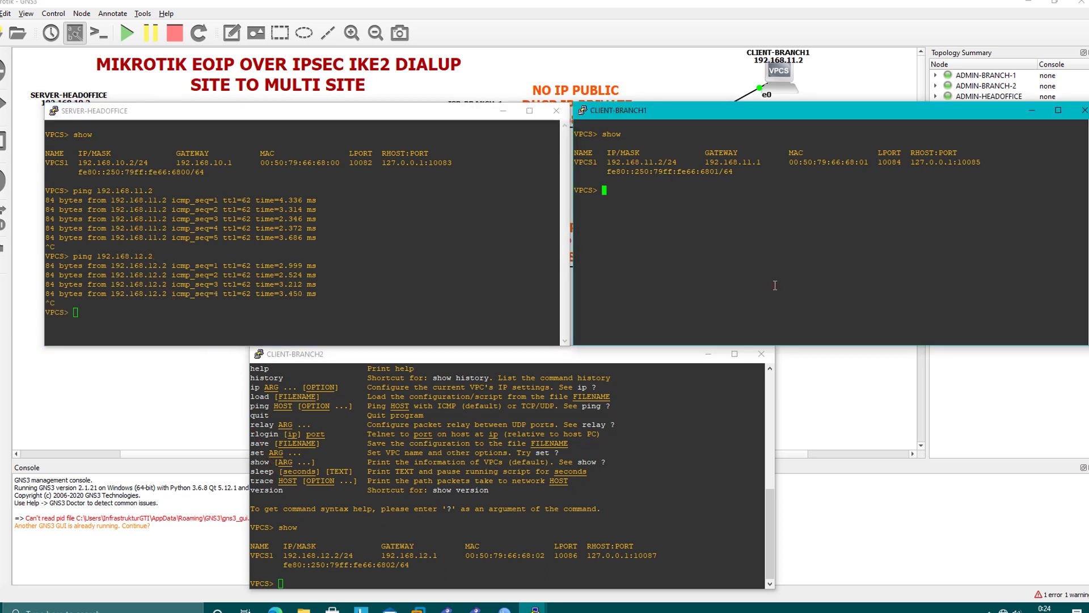
text(ping 192.168.10.1)
key(Return)
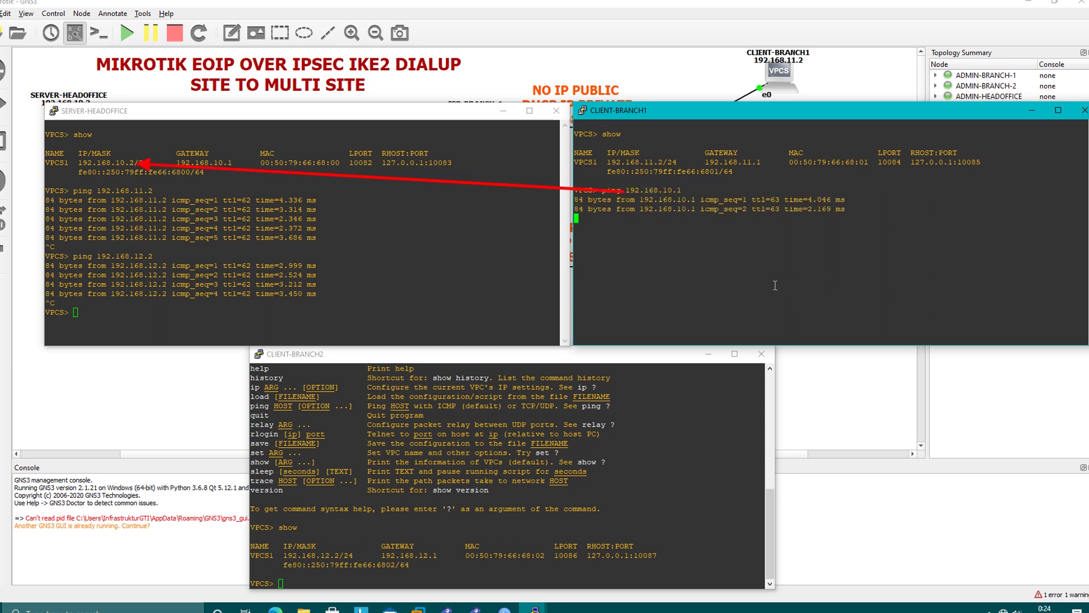
key(ctrl+c)
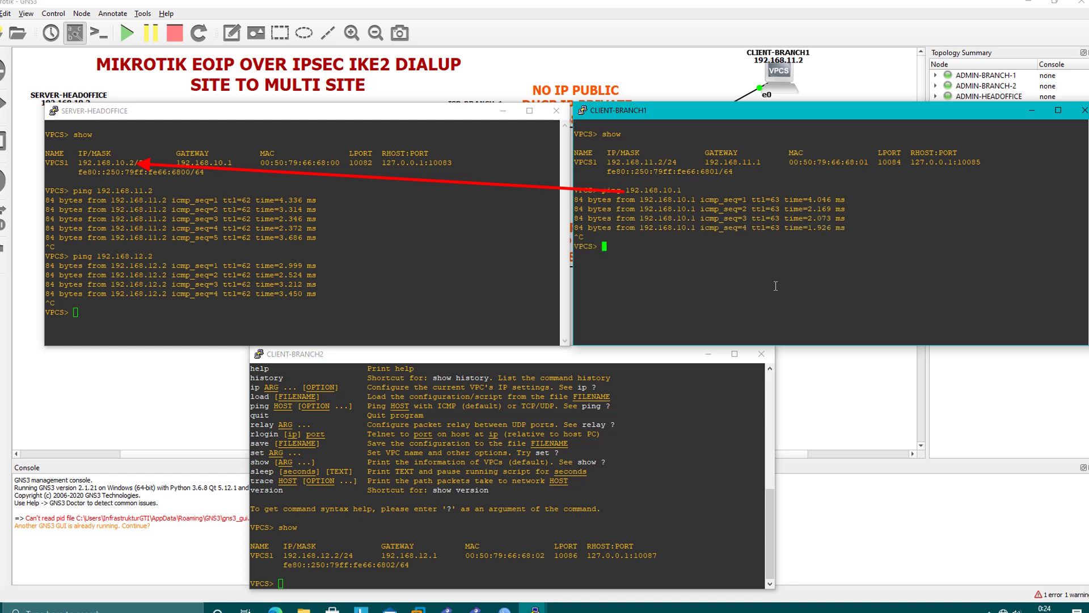
click(494, 494)
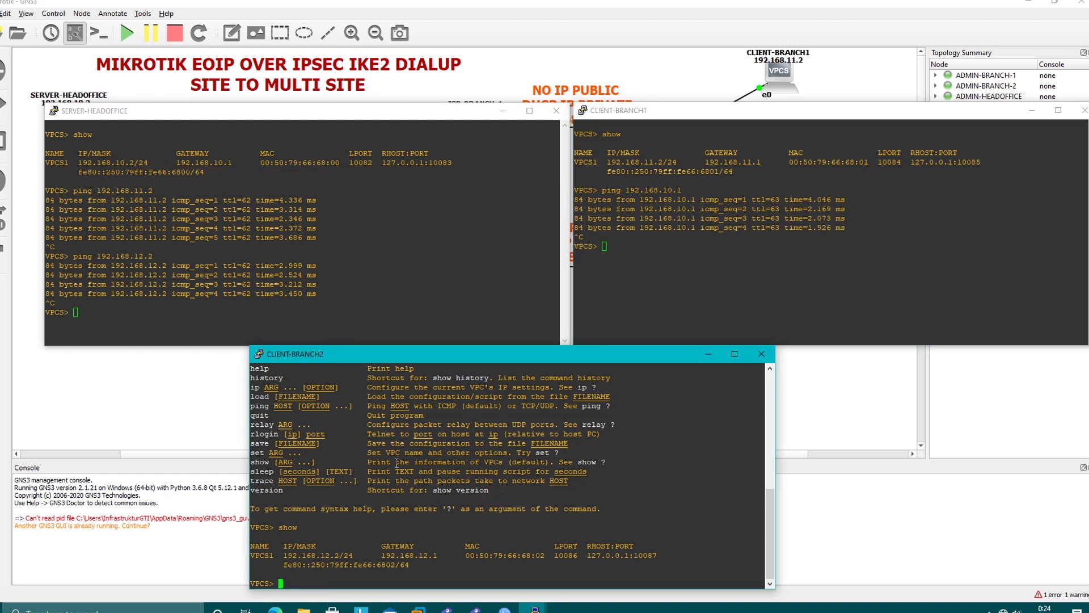
Ping server 192.168.10.2 from CLIENT-BRANCH2 and then from CLIENT-BRANCH1.
text(ping 192.168.1)
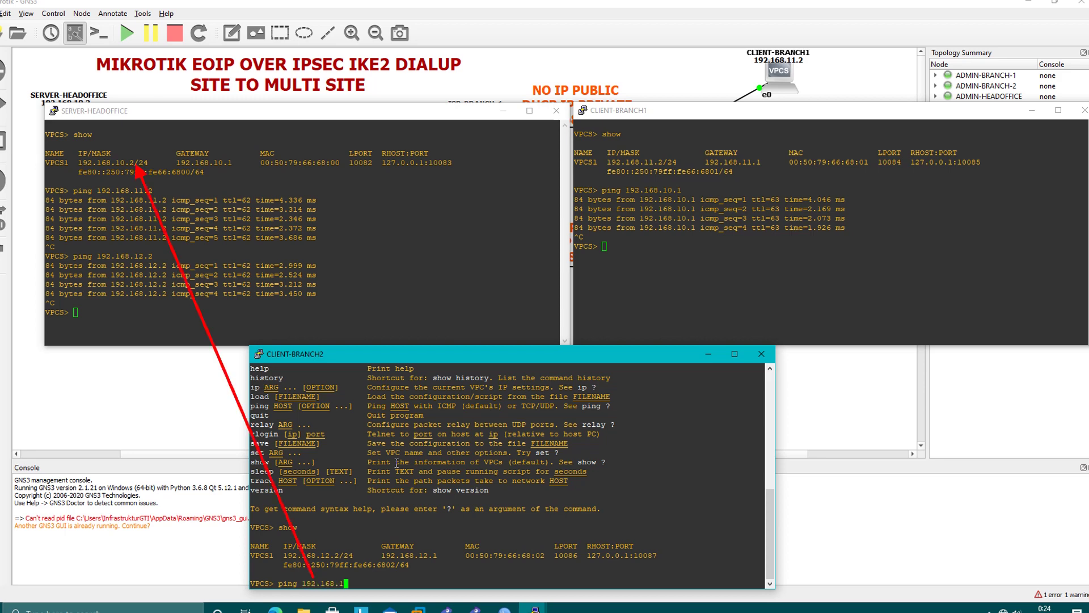
text(0.1)
key(Return)
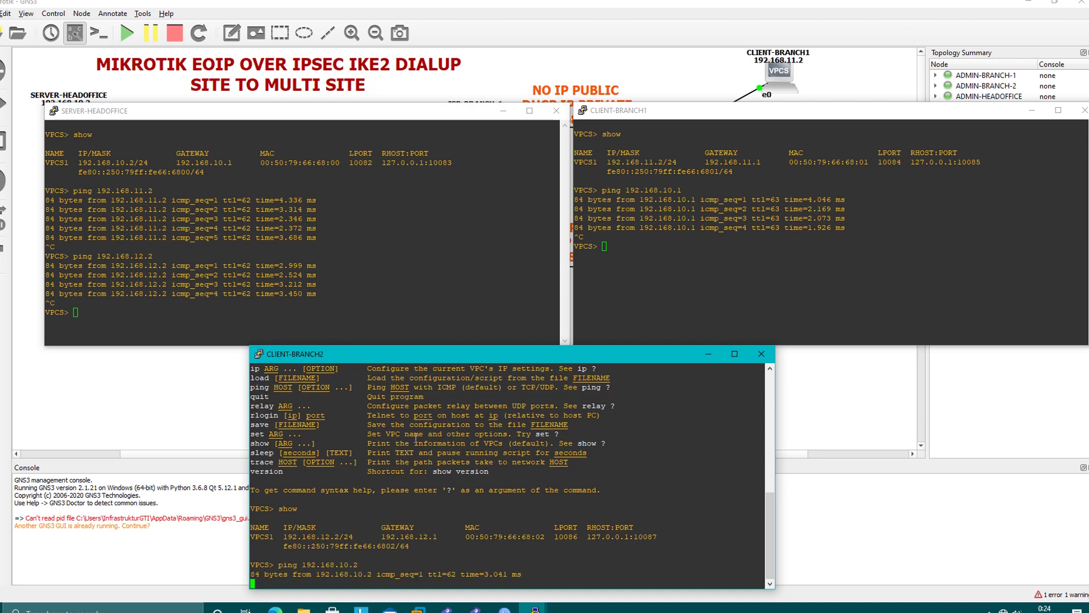
click(699, 260)
key(Up)
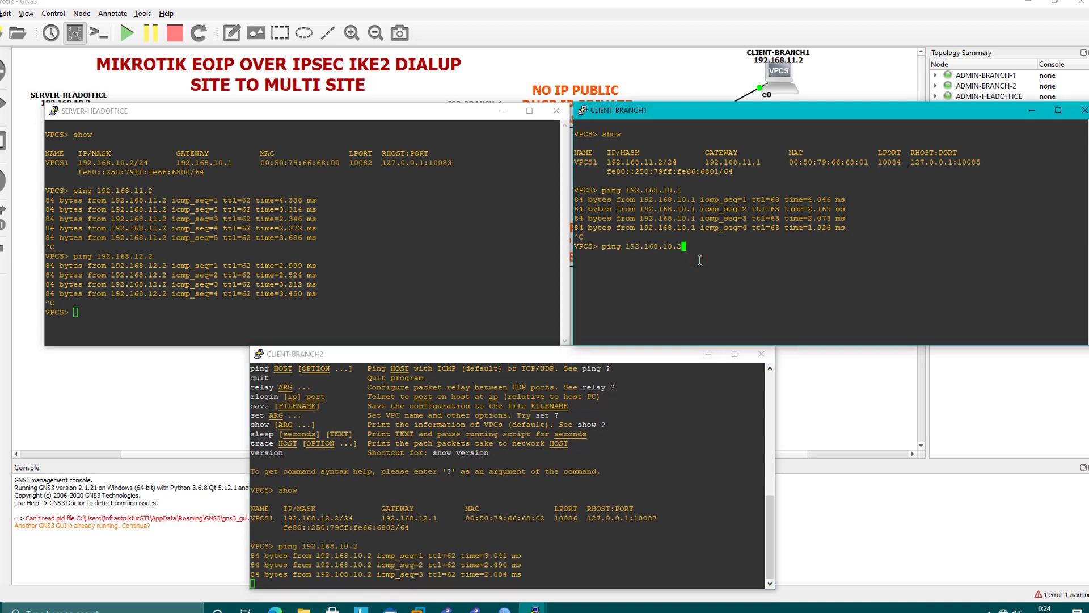
key(Return)
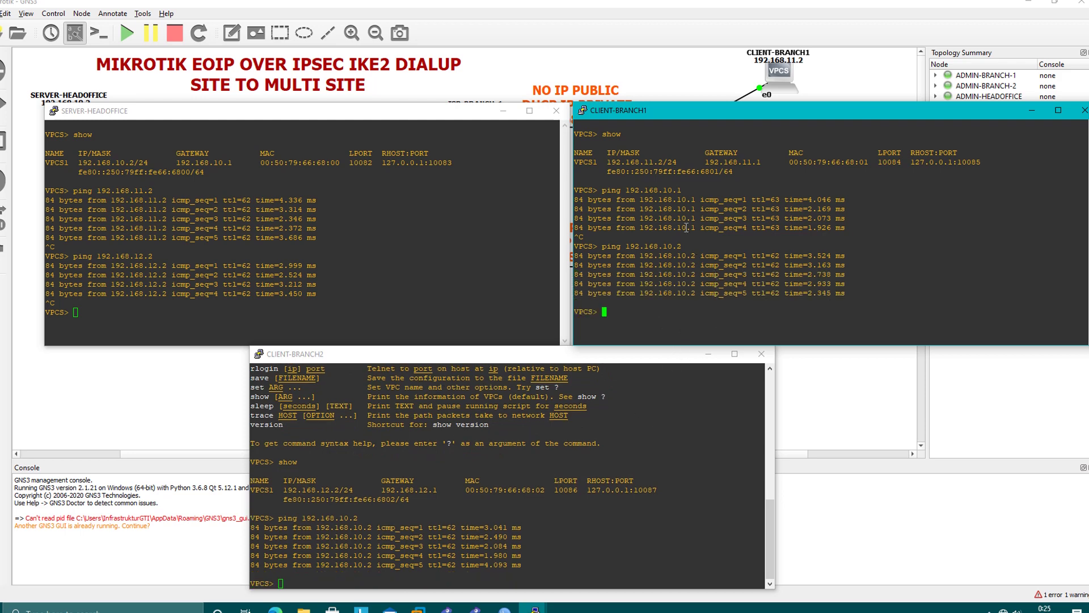
Ping 192.168.12.2 from CLIENT-BRANCH1 and 192.168.11.2 from CLIENT-BRANCH2.
click(528, 452)
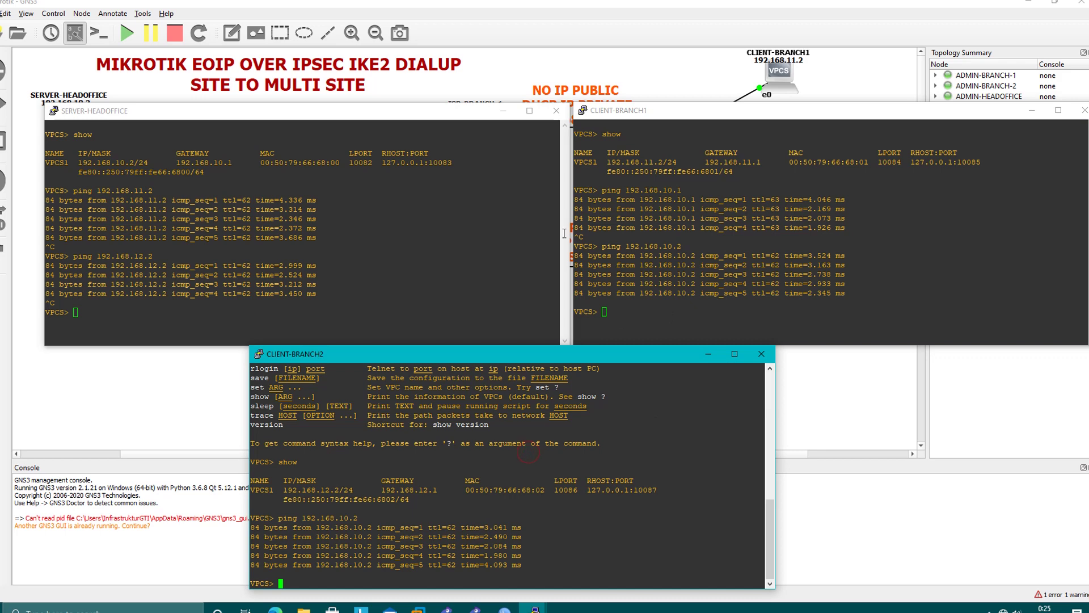
click(639, 191)
text(ping )
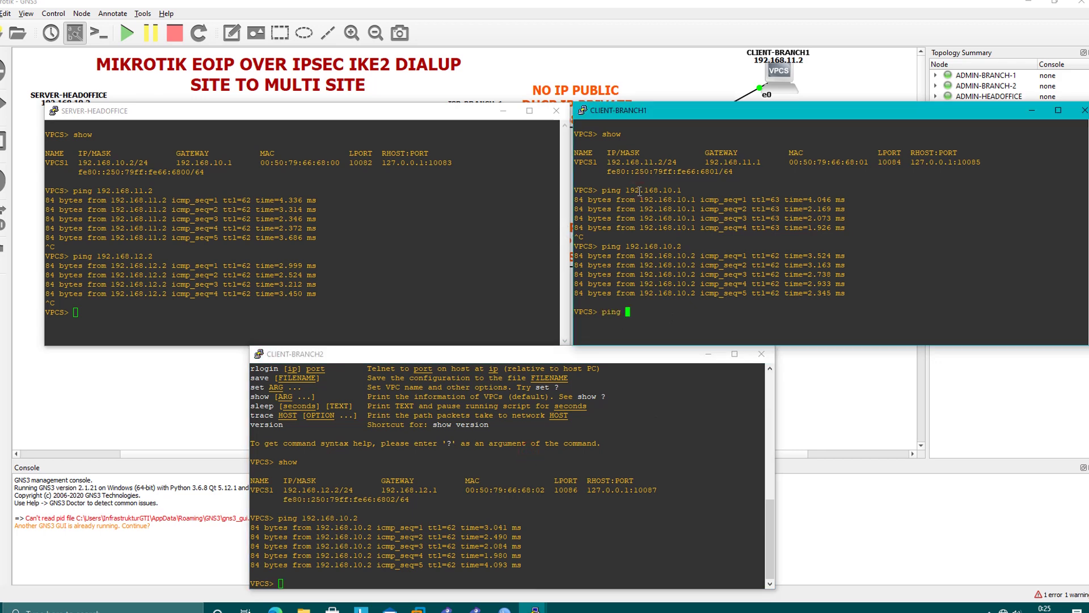
text(192.168.12.)
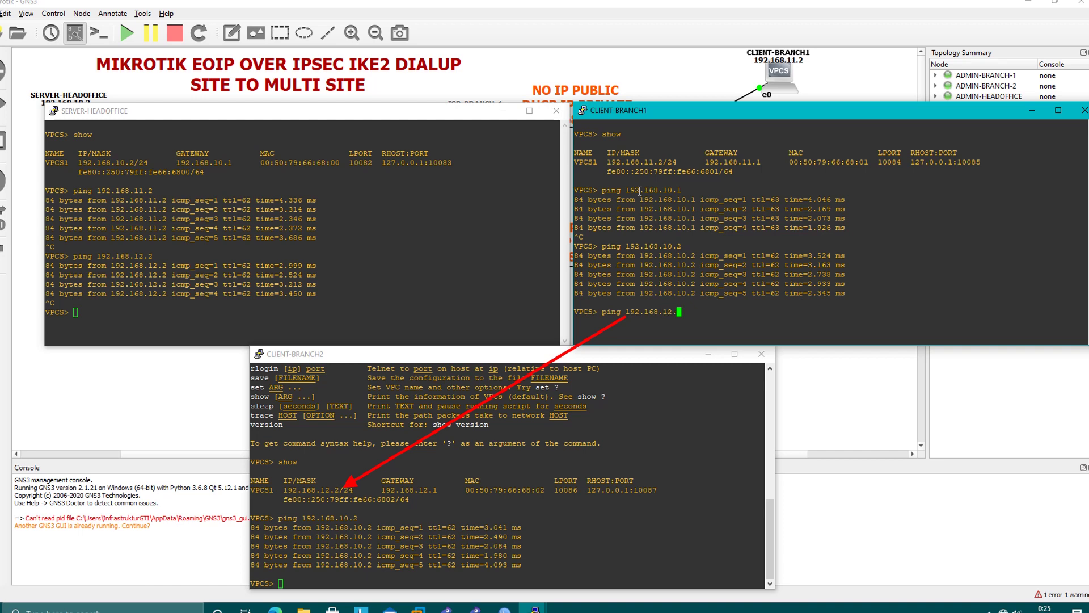
text(2)
key(Return)
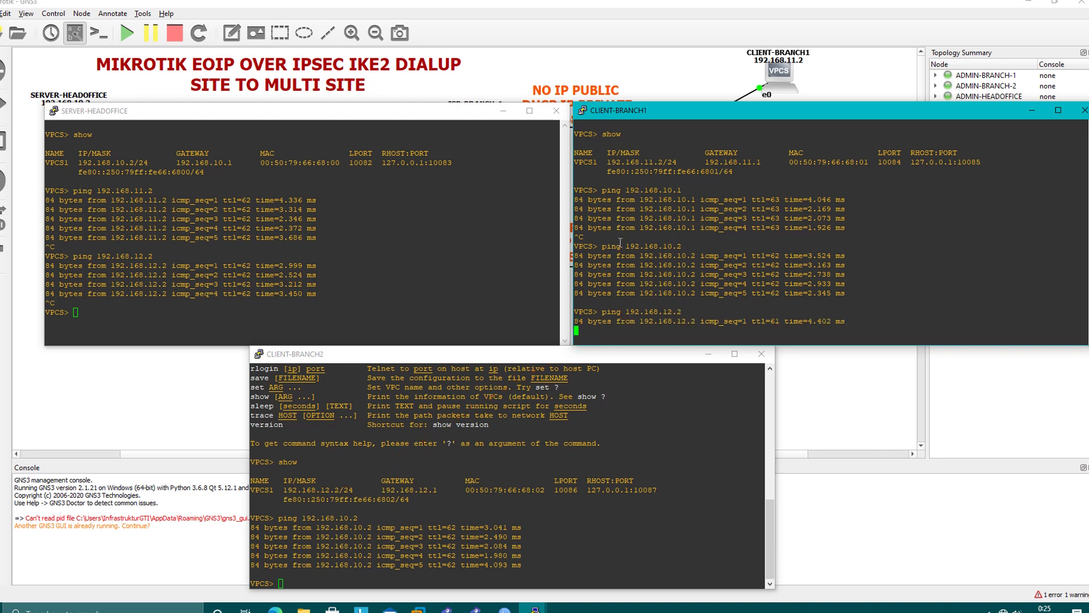
click(511, 466)
text(ping)
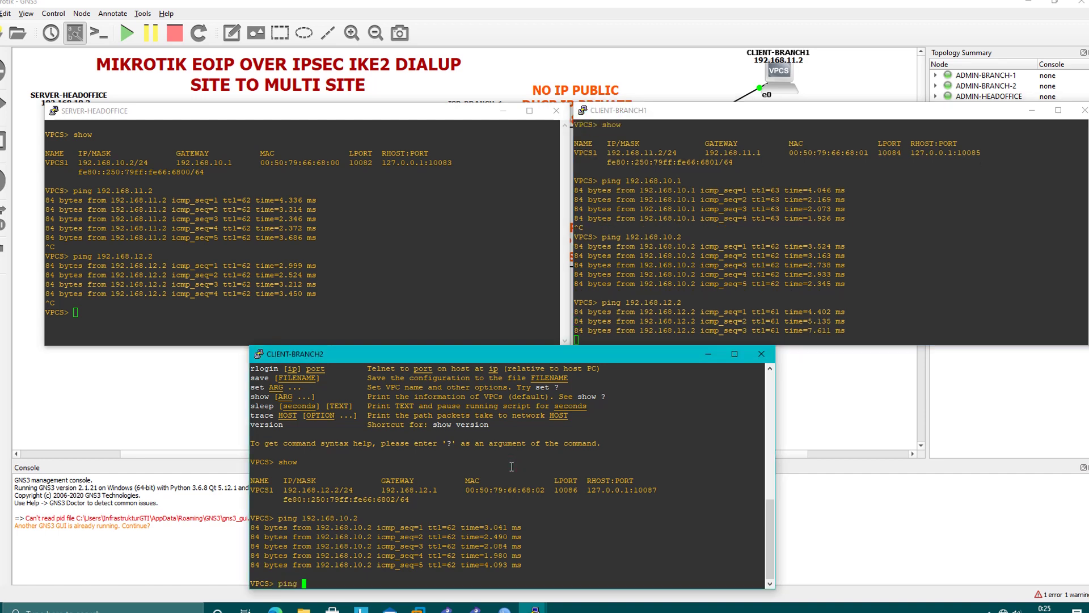
text( 192.168.)
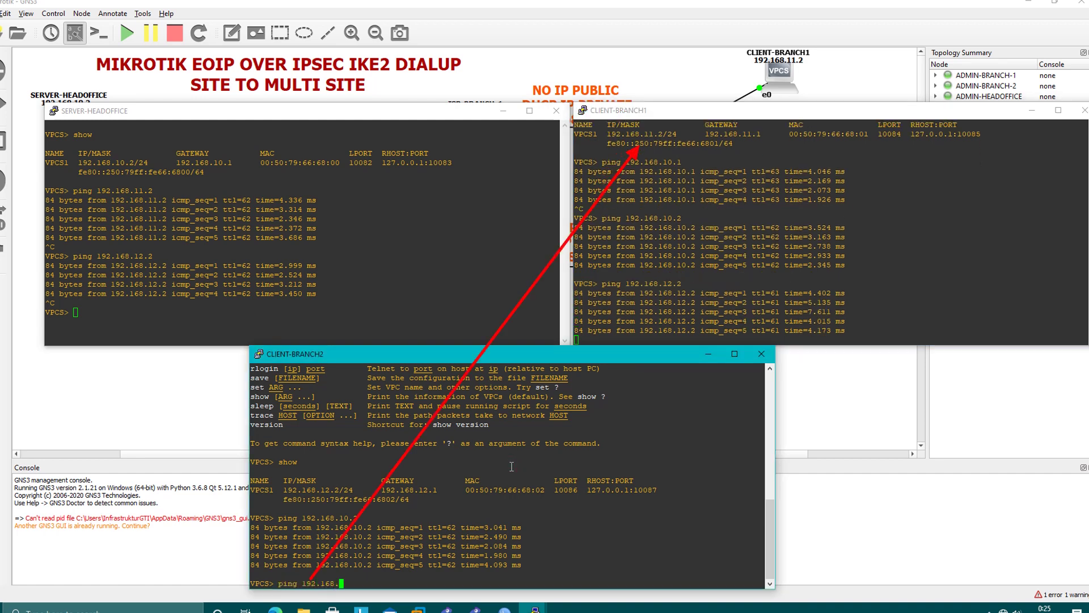
text(11)
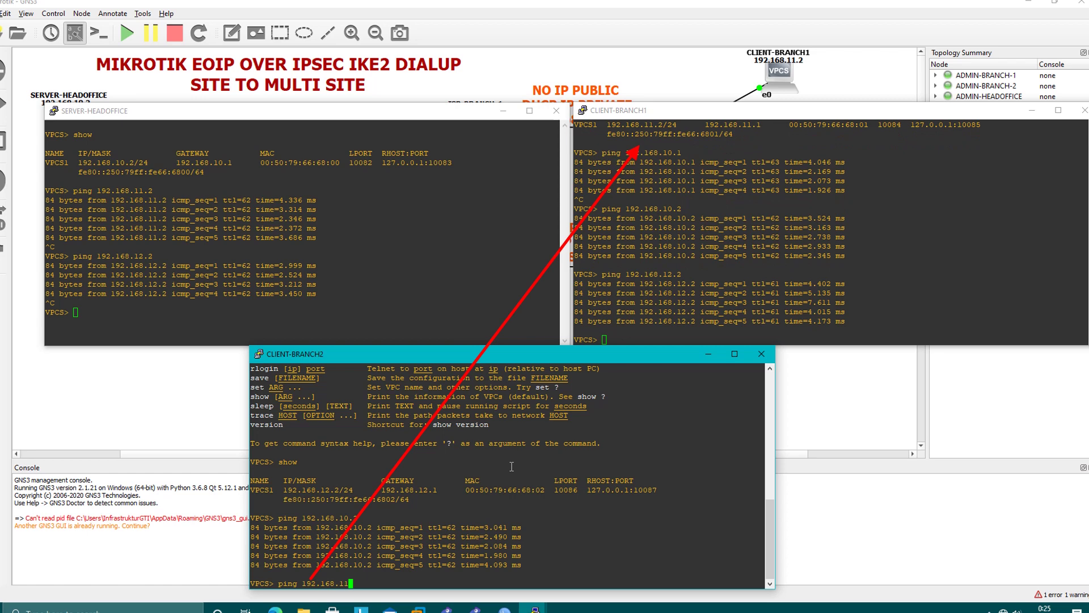
text(.2)
key(Return)
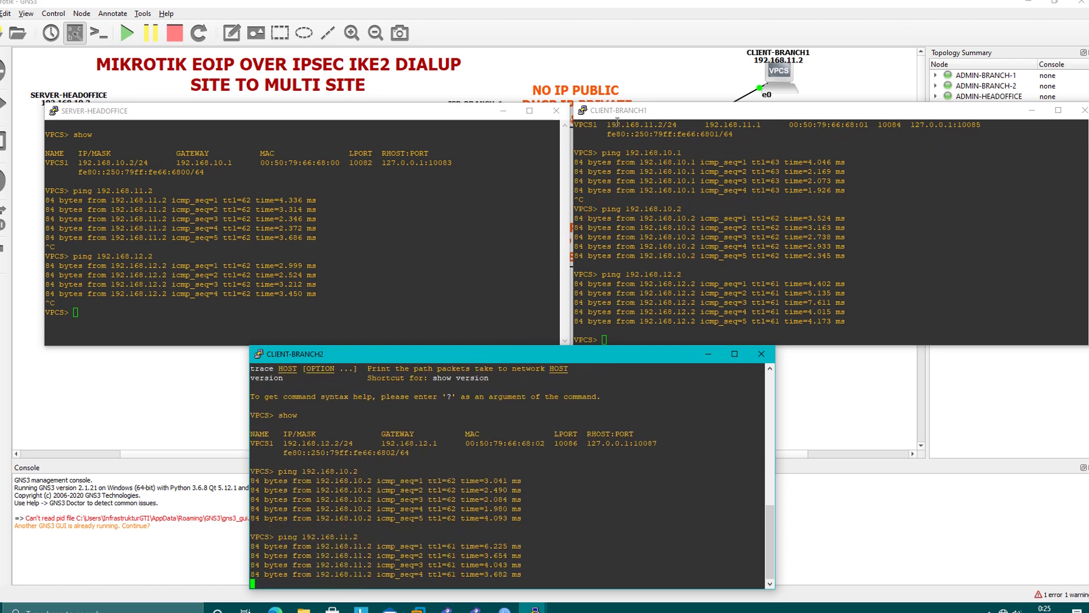
click(646, 121)
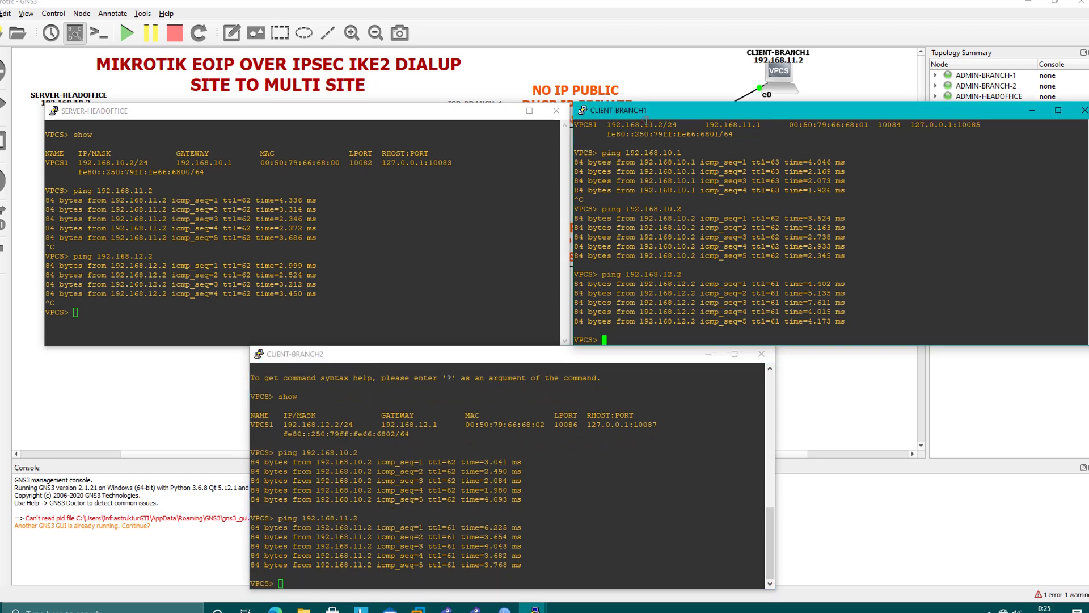
Run trace 192.168.12.2 in the CLIENT-BRANCH1 console.
click(442, 416)
click(690, 250)
text(trace 192.168.12.2)
key(Return)
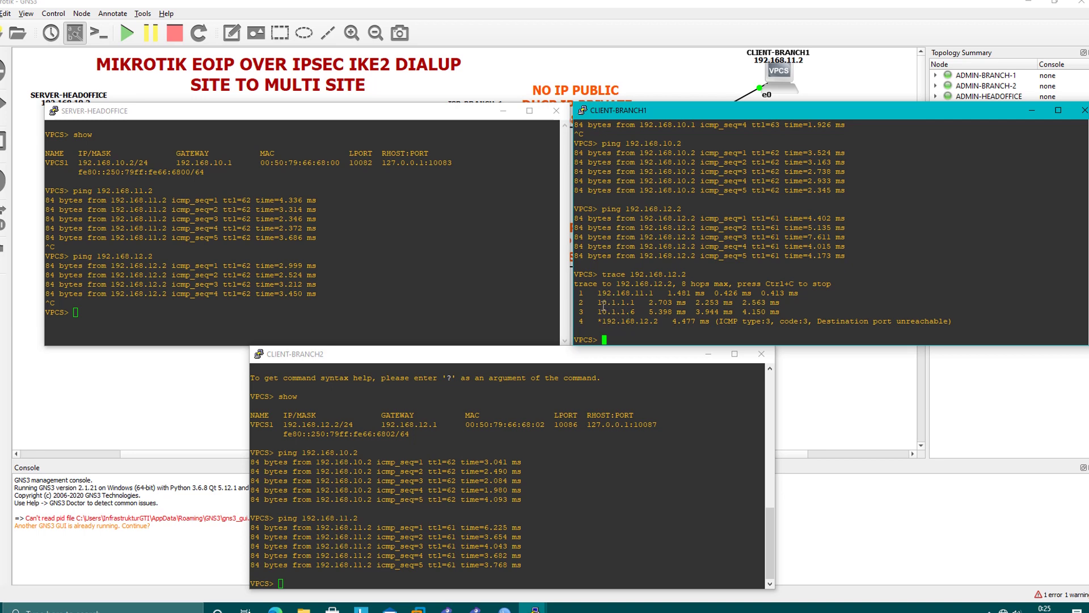
Highlight trace hops 10.1.1.1 and 10.1.1.6, then bring up the HEADOFFICE WinBox window.
drag(599, 304, 635, 312)
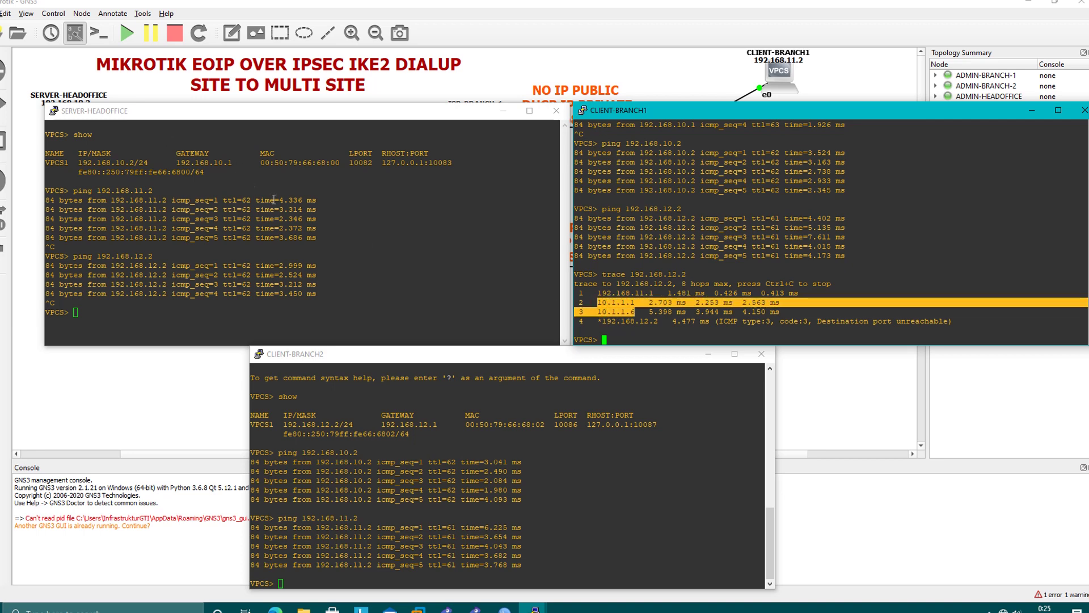
click(607, 315)
drag(602, 302, 635, 312)
click(595, 414)
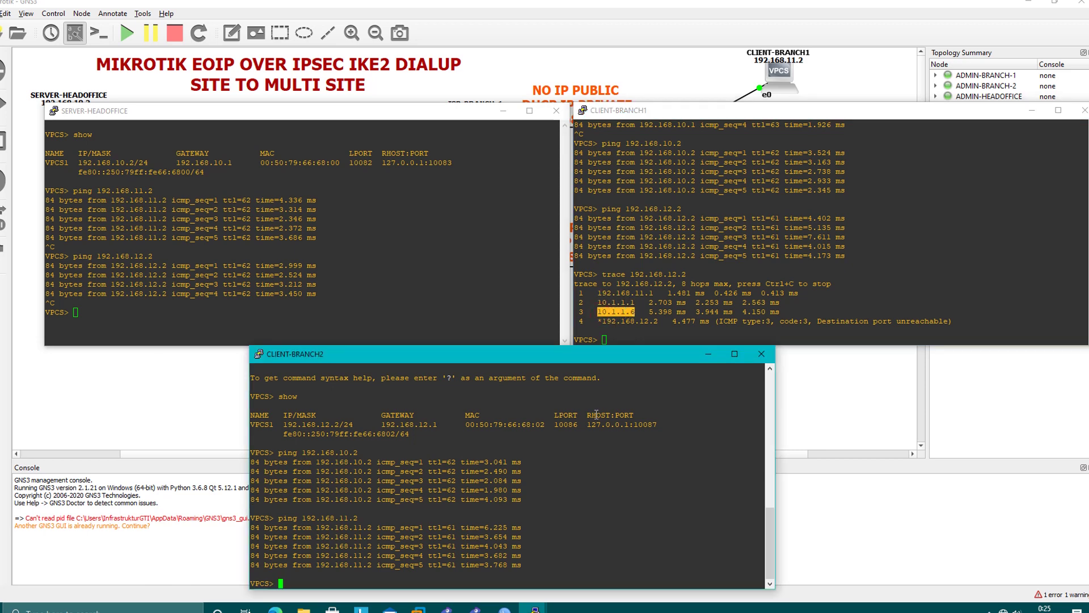
mouse_move(488, 609)
click(557, 563)
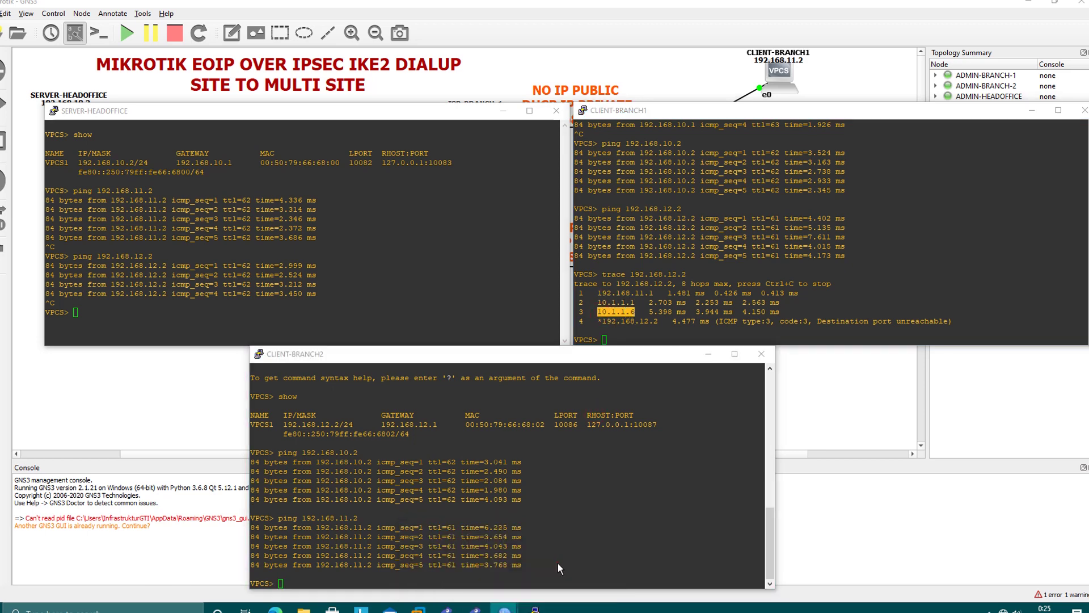
click(650, 107)
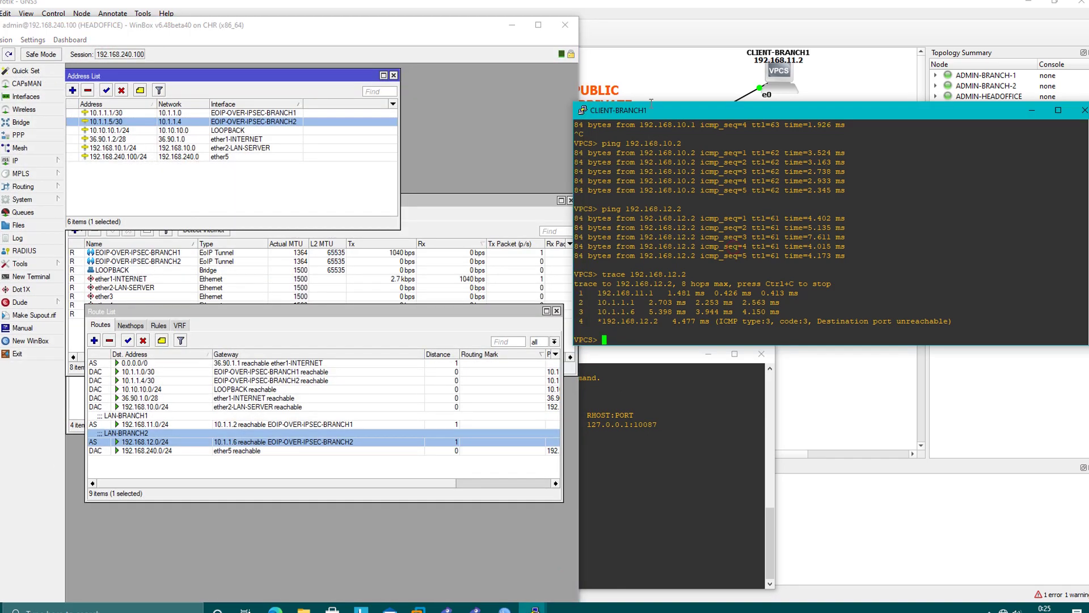
Move the CLIENT-BRANCH2 console aside and match hop 10.1.1.1 to HEADOFFICE's 10.1.1.1/30 address.
click(633, 357)
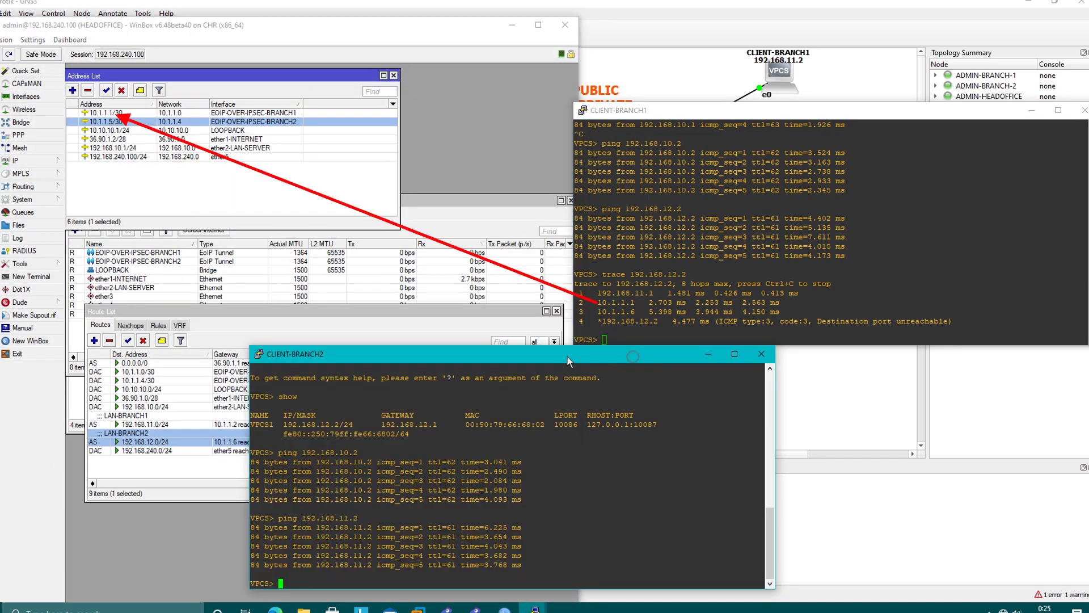
drag(567, 357, 887, 358)
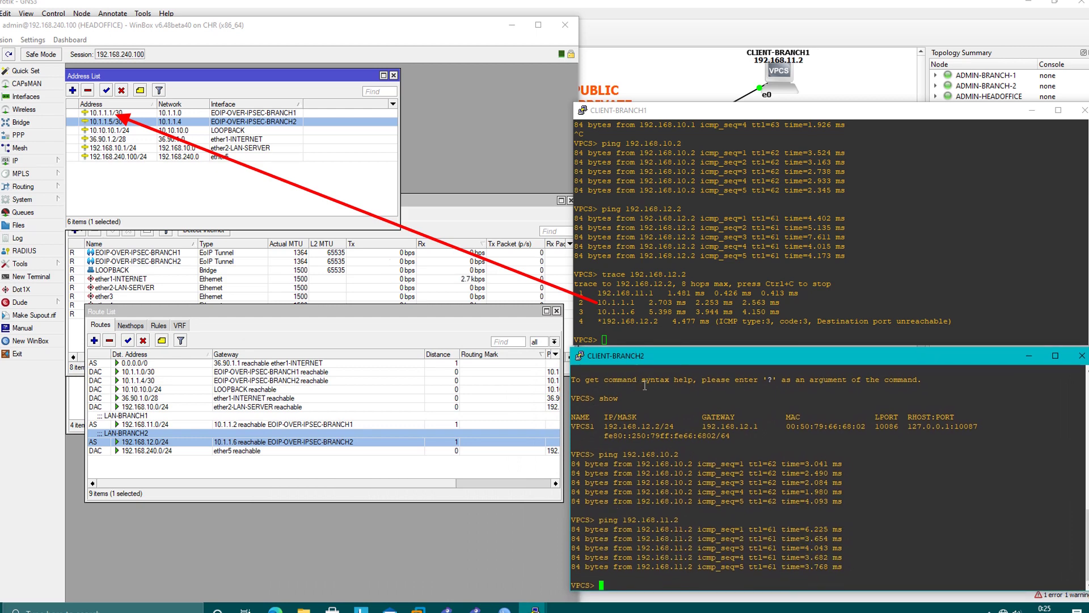
click(646, 305)
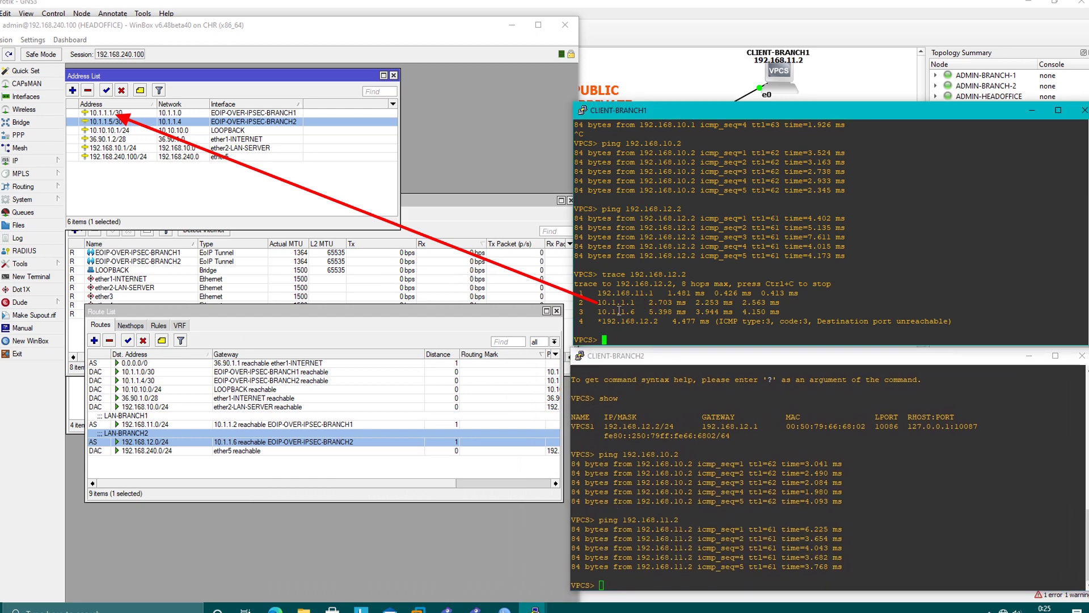
drag(599, 307, 647, 303)
click(111, 113)
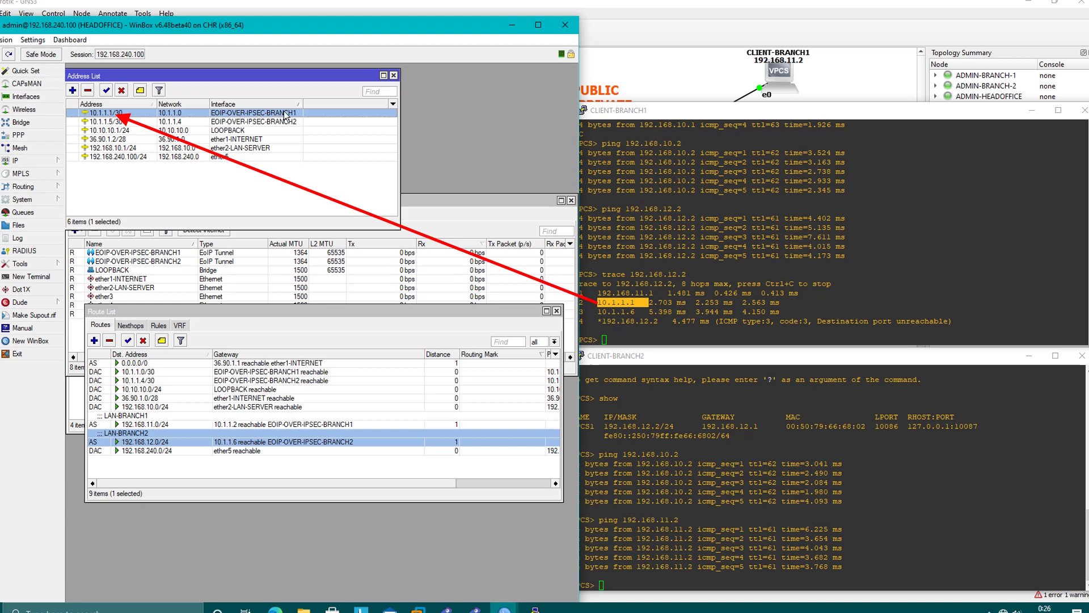
Match hop 10.1.1.6 to BRANCH2's 10.1.1.6/30 tunnel address in its WinBox window.
drag(598, 312, 627, 311)
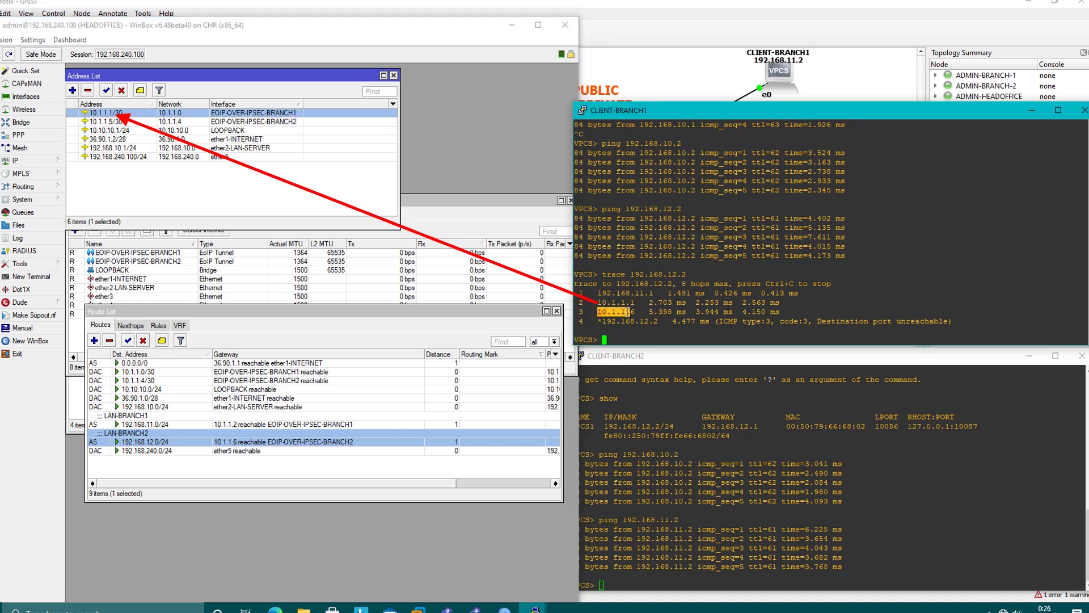
click(504, 609)
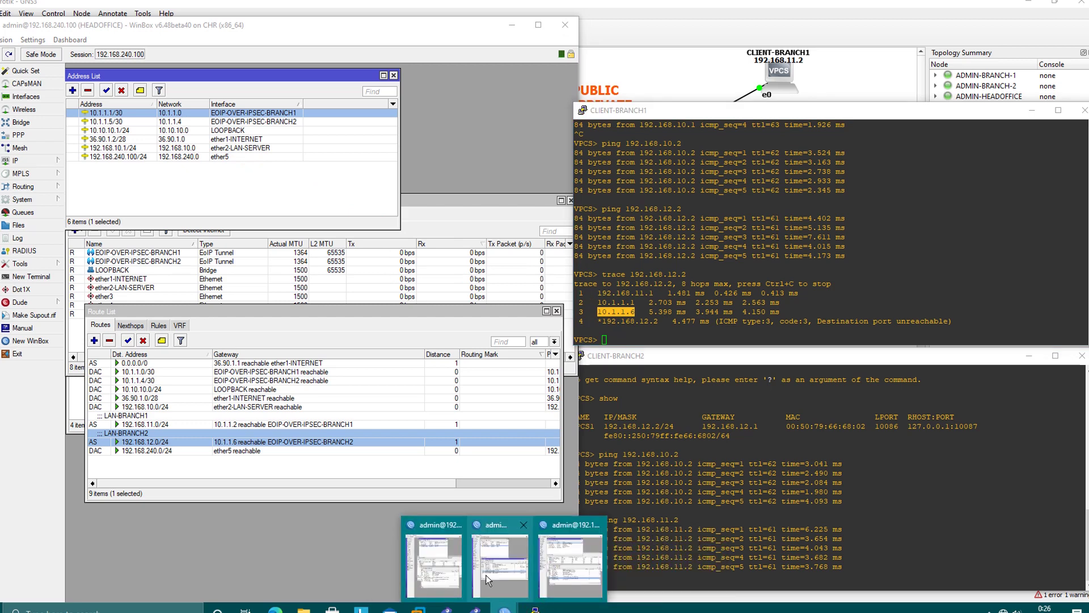
click(441, 584)
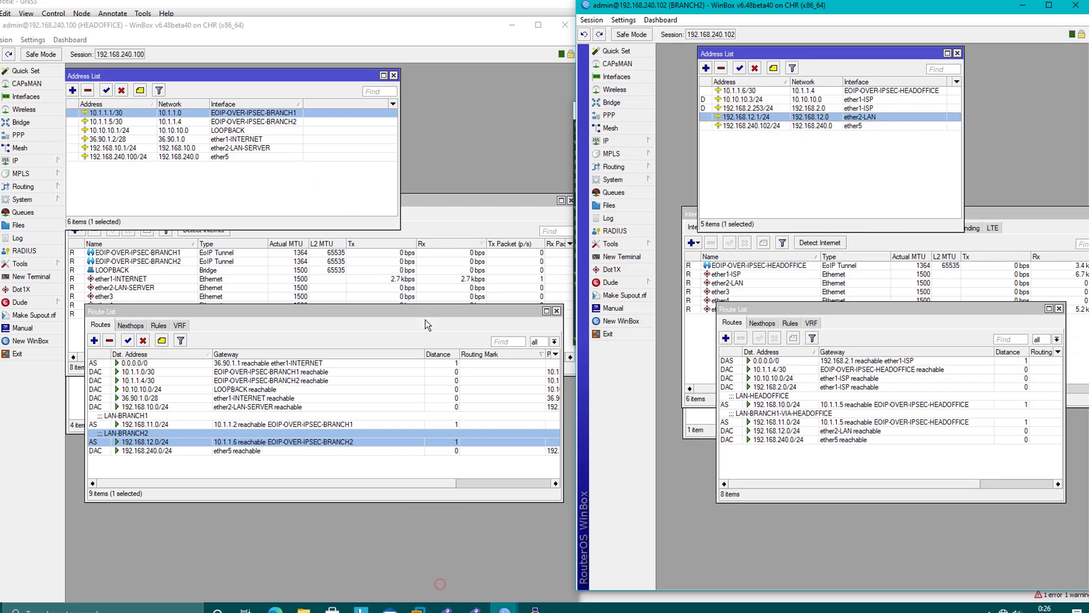
drag(767, 7, 218, 7)
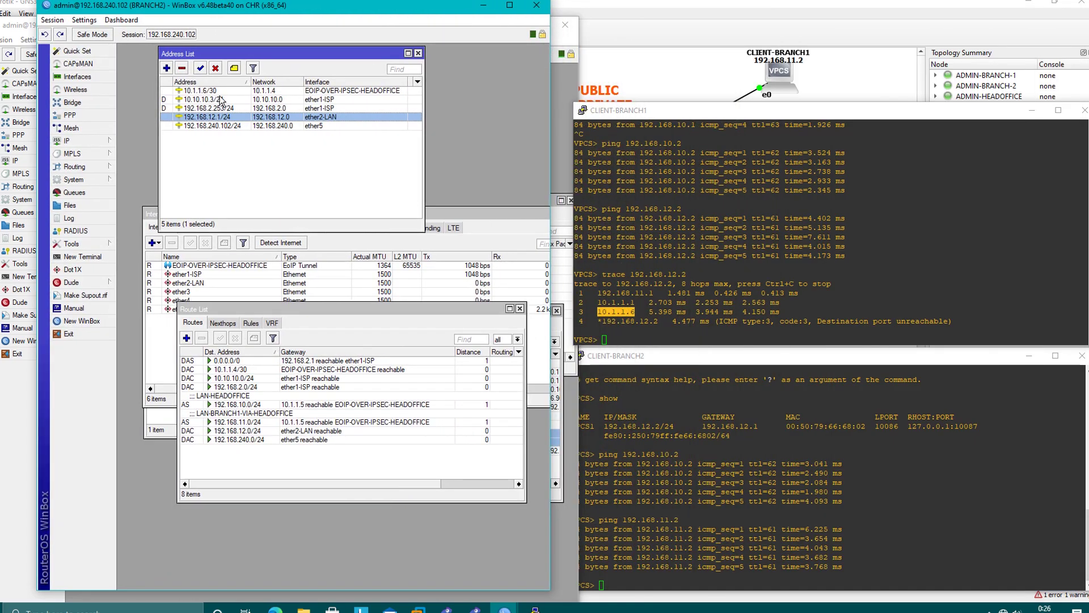
click(199, 92)
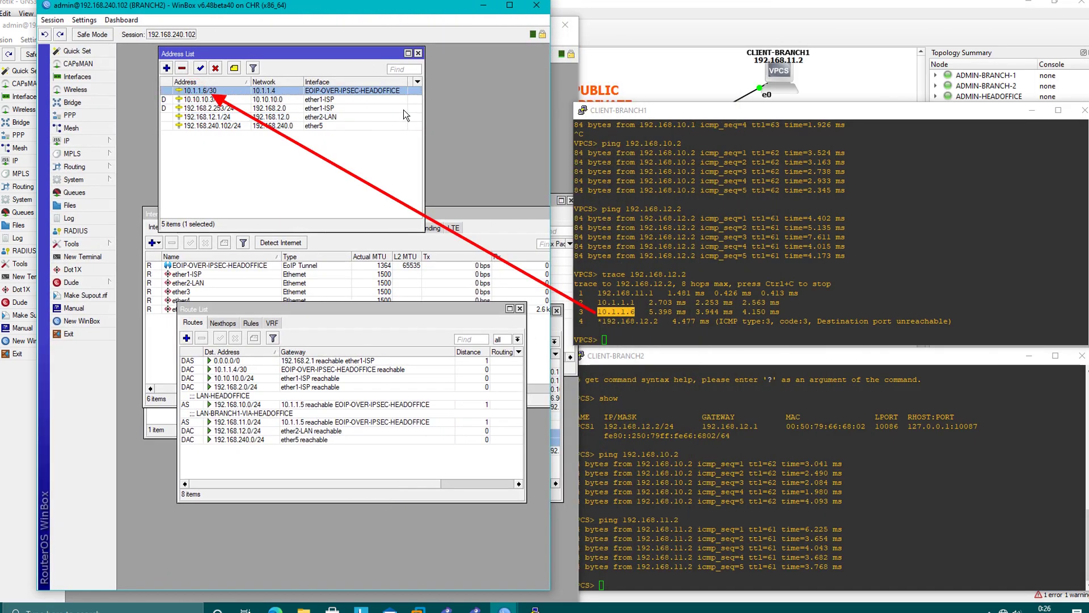
Put the router windows away and return focus to the CLIENT-BRANCH2 terminal.
click(641, 241)
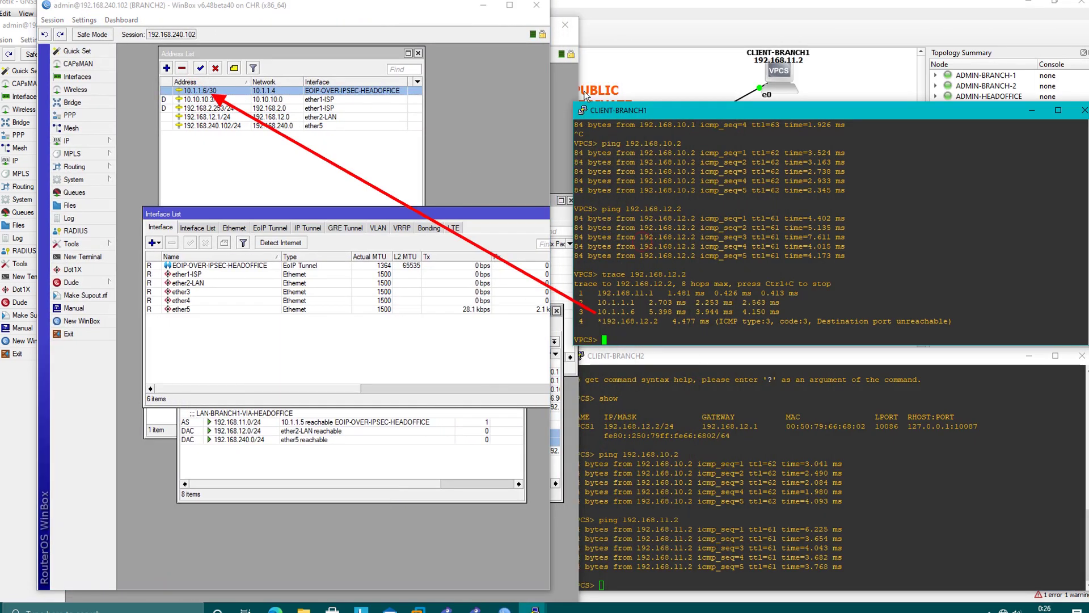
click(475, 19)
click(501, 29)
click(725, 464)
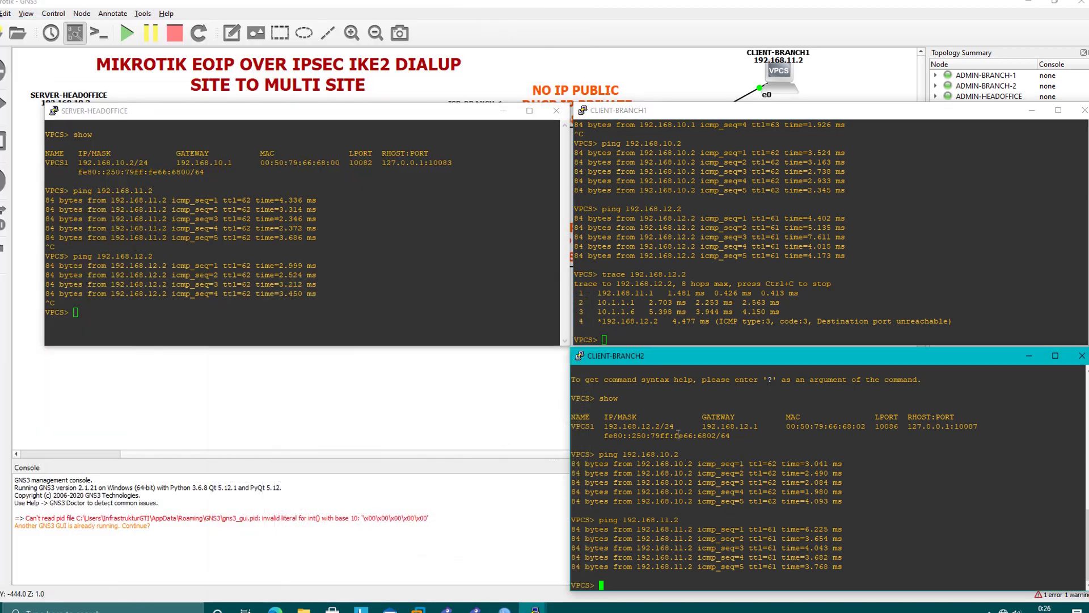
Run trace 192.168.11.2 on CLIENT-BRANCH2 and match hop 10.1.1.5 to HEADOFFICE's address.
text(trace 192.168.11.2)
key(Return)
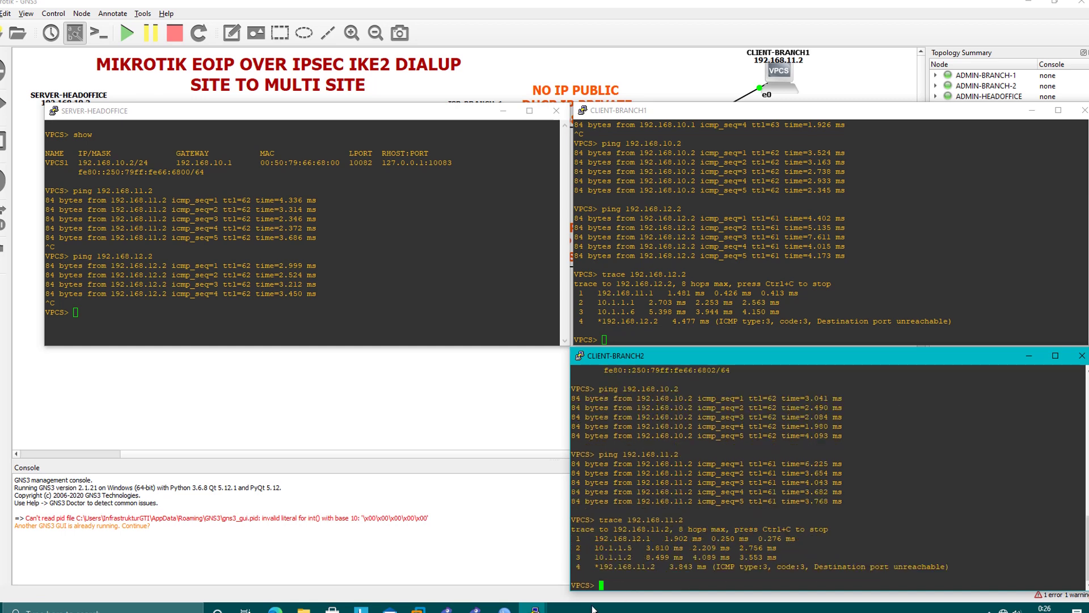
drag(596, 548, 626, 547)
mouse_move(504, 607)
click(543, 583)
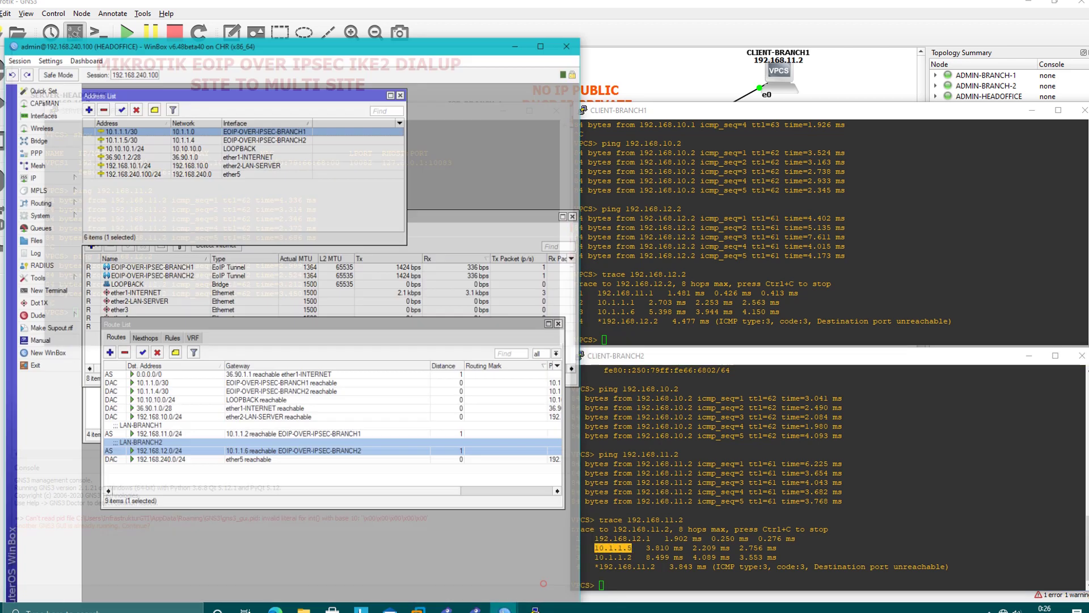
click(121, 122)
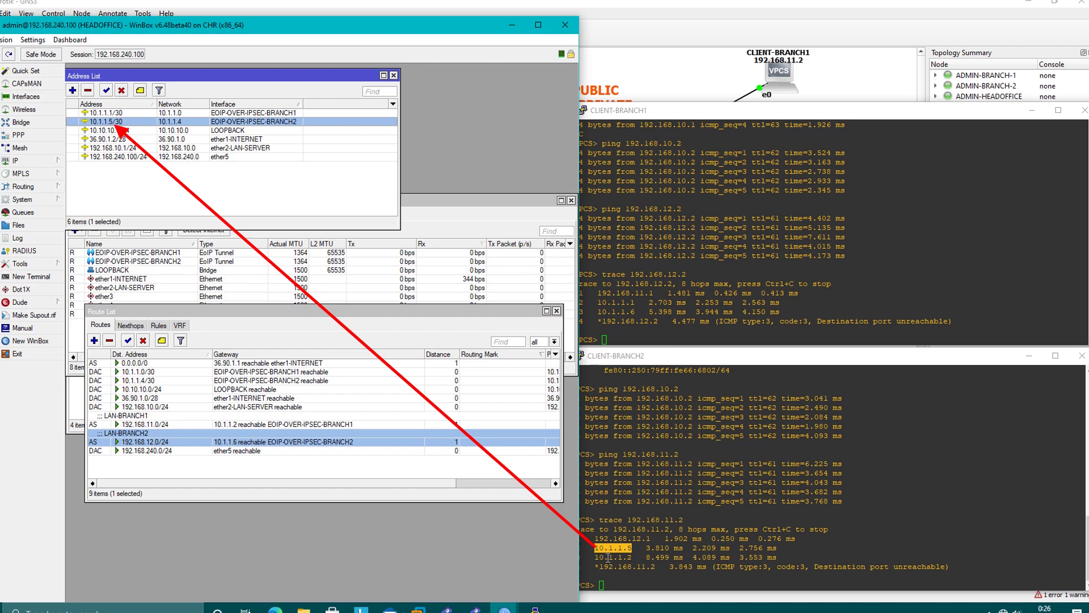
Match trace hop 10.1.1.2 to BRANCH1's 10.1.1.2/30 tunnel address.
double_click(608, 558)
mouse_move(507, 609)
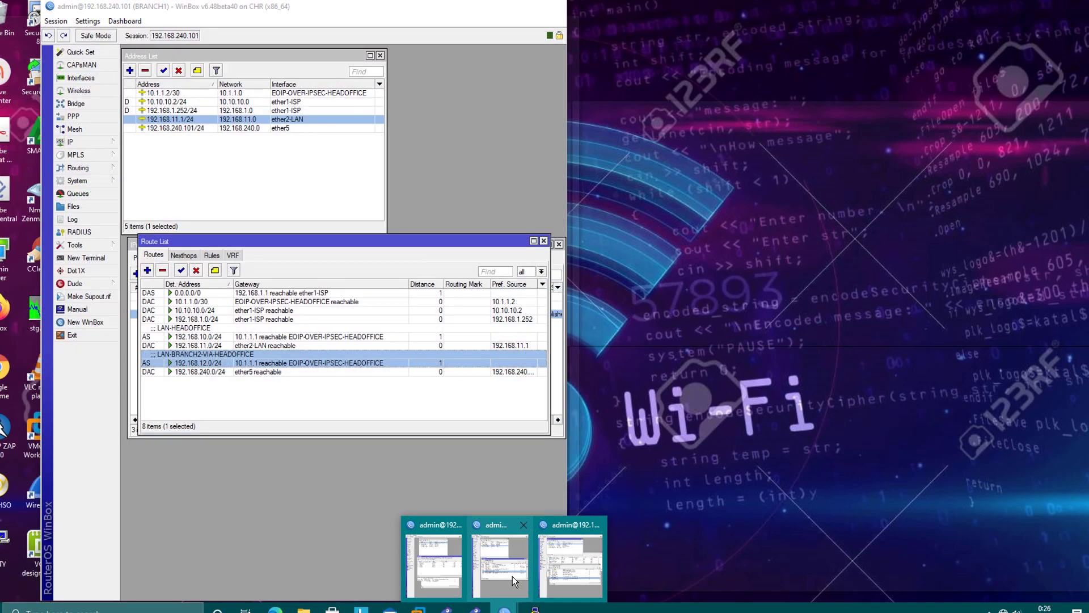
click(512, 576)
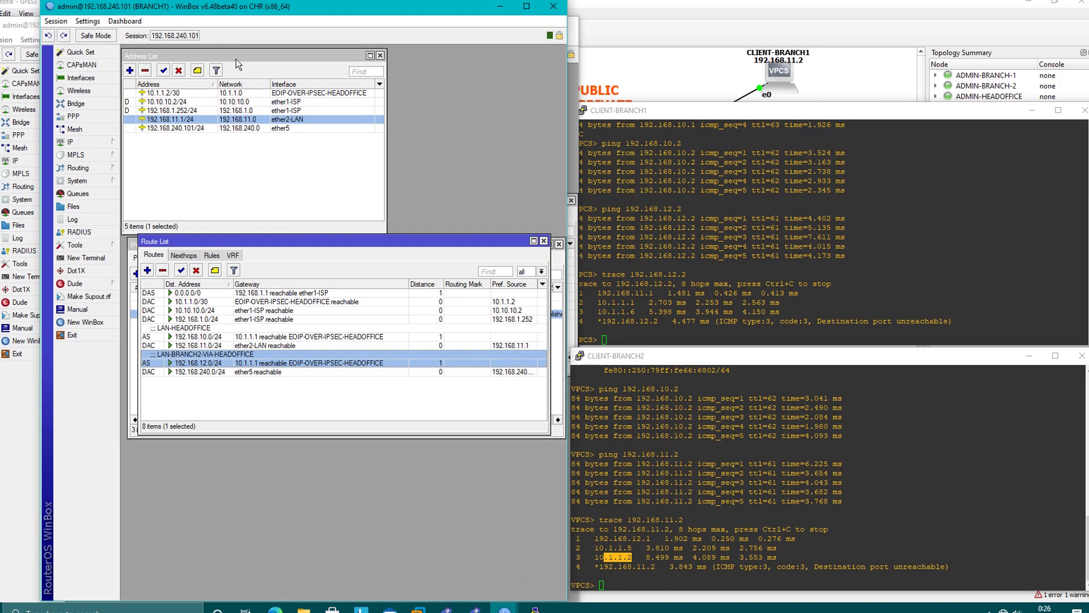
drag(318, 8, 262, 8)
click(106, 93)
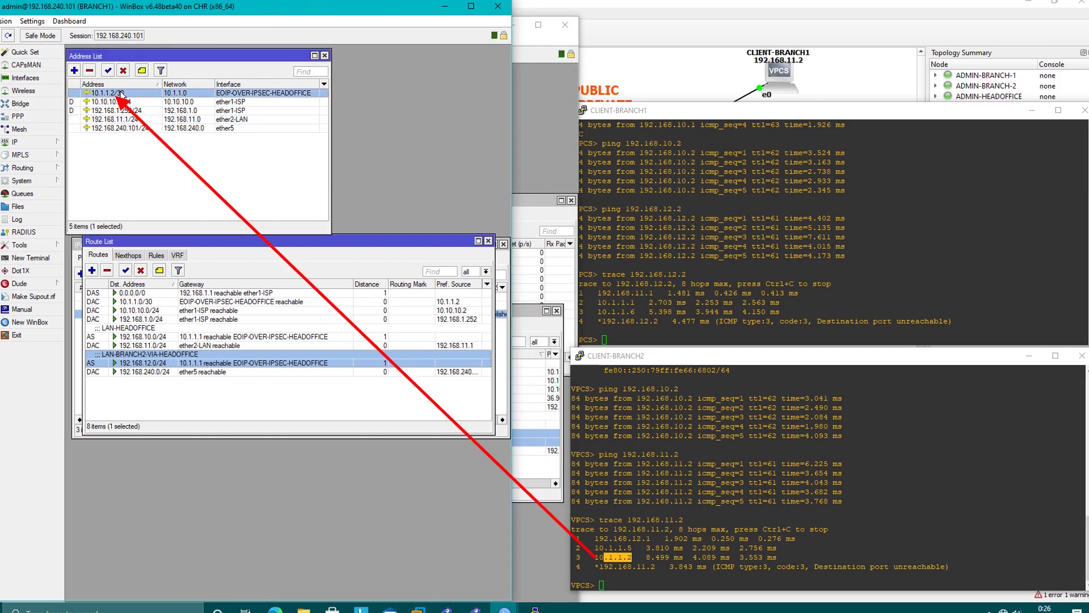
click(624, 559)
drag(646, 558, 594, 557)
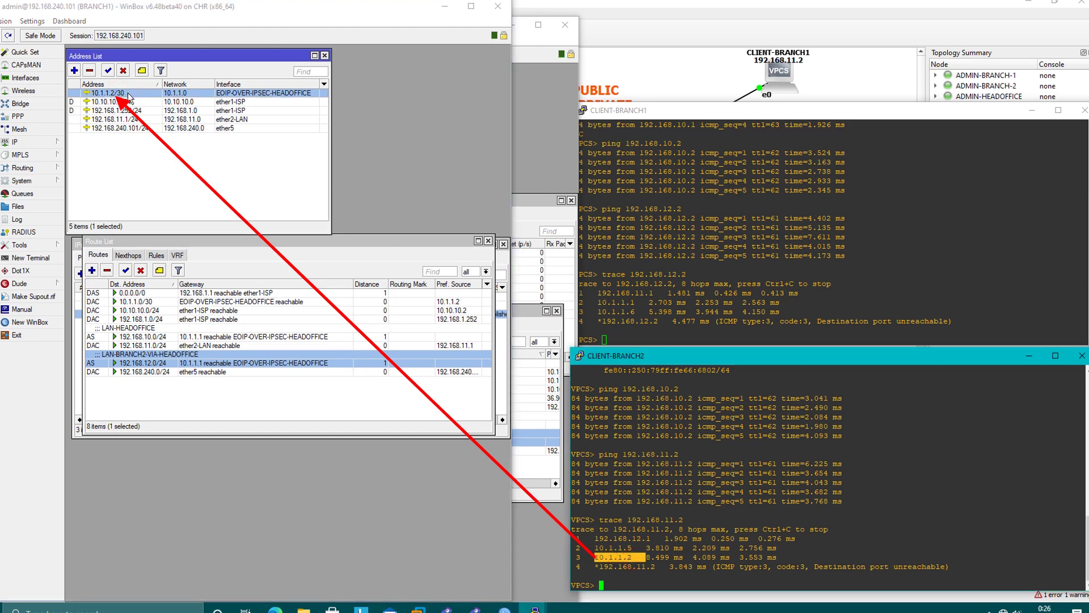
click(680, 511)
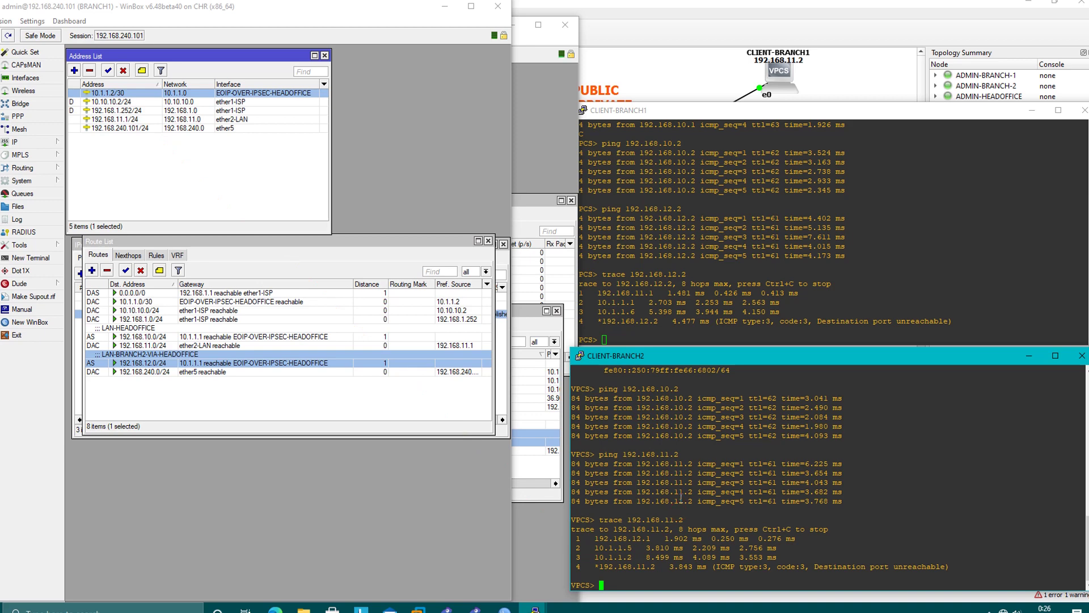
Minimize the BRANCH1 and HEADOFFICE WinBox windows, leaving the VPCS terminals in view.
click(593, 262)
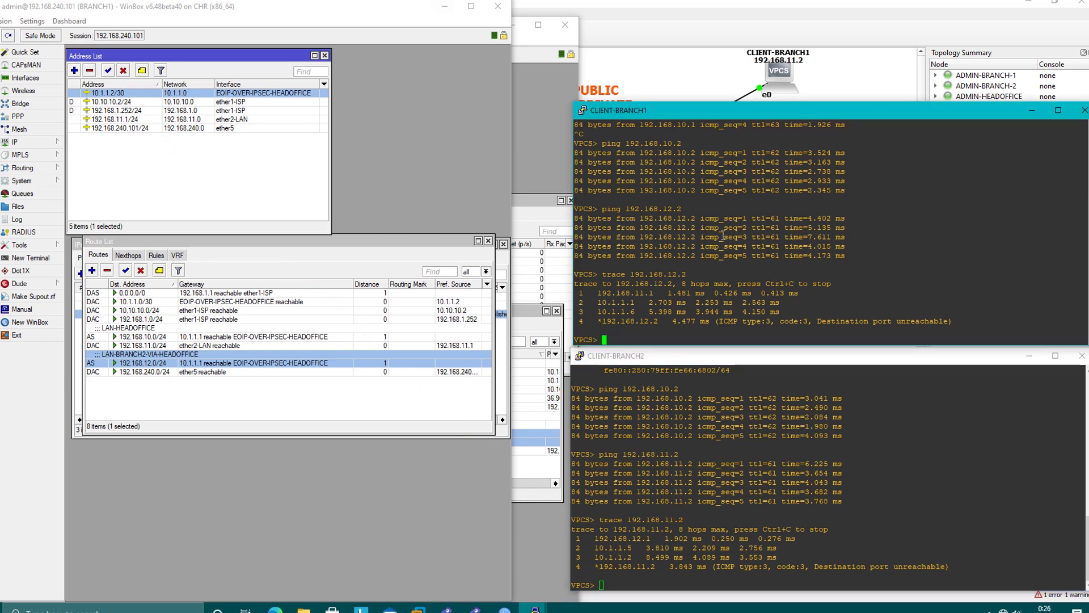
click(718, 434)
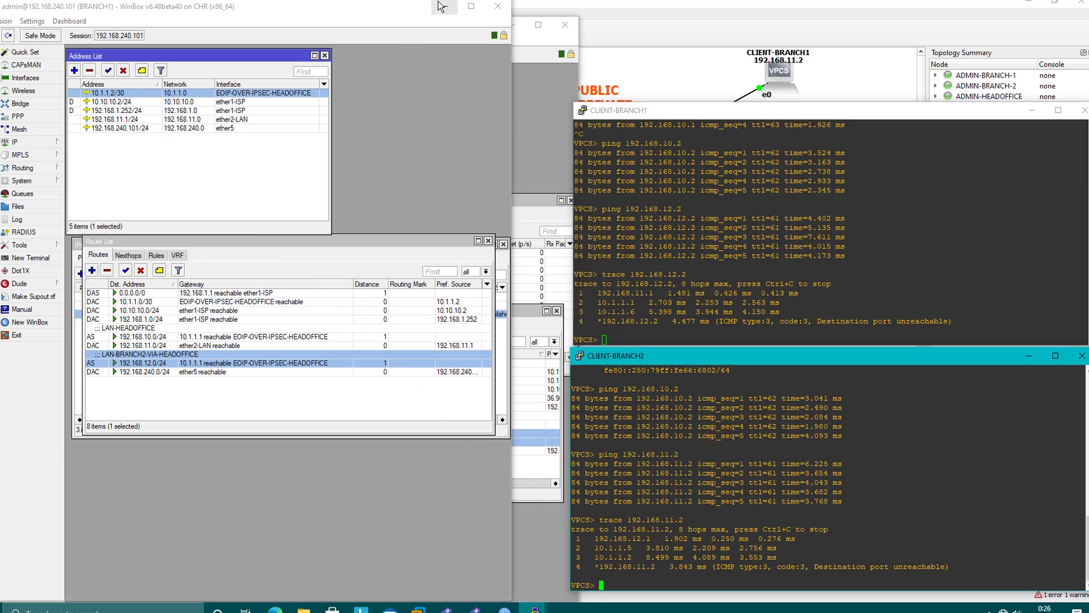
click(445, 6)
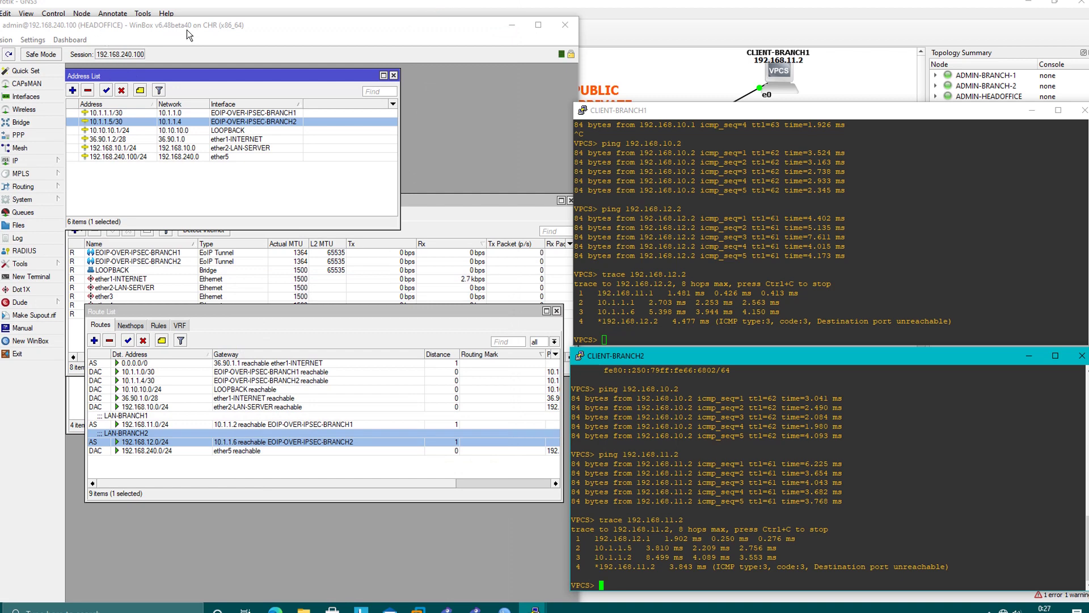
click(502, 30)
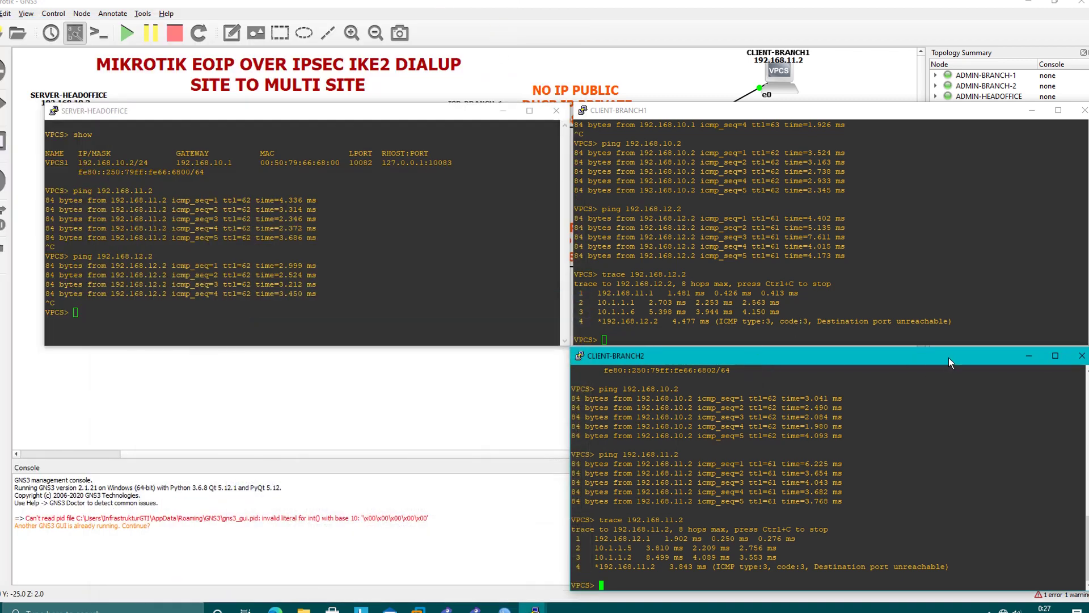
Close the CLIENT-BRANCH2, CLIENT-BRANCH1 and SERVER-HEADOFFICE terminals and bring BRANCH1's WinBox window forward.
click(1024, 357)
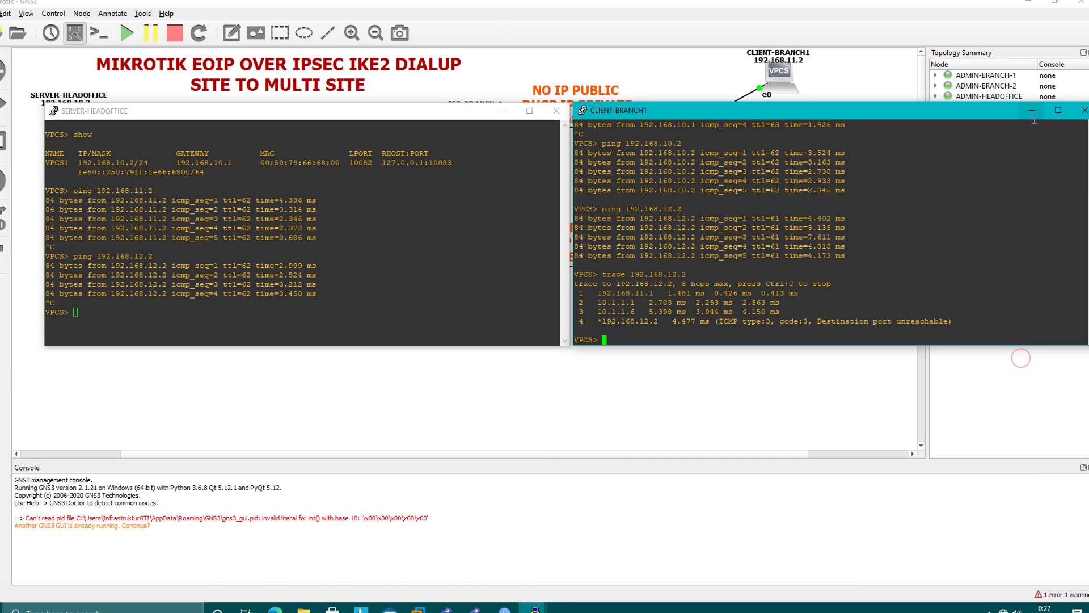
click(1032, 110)
click(502, 111)
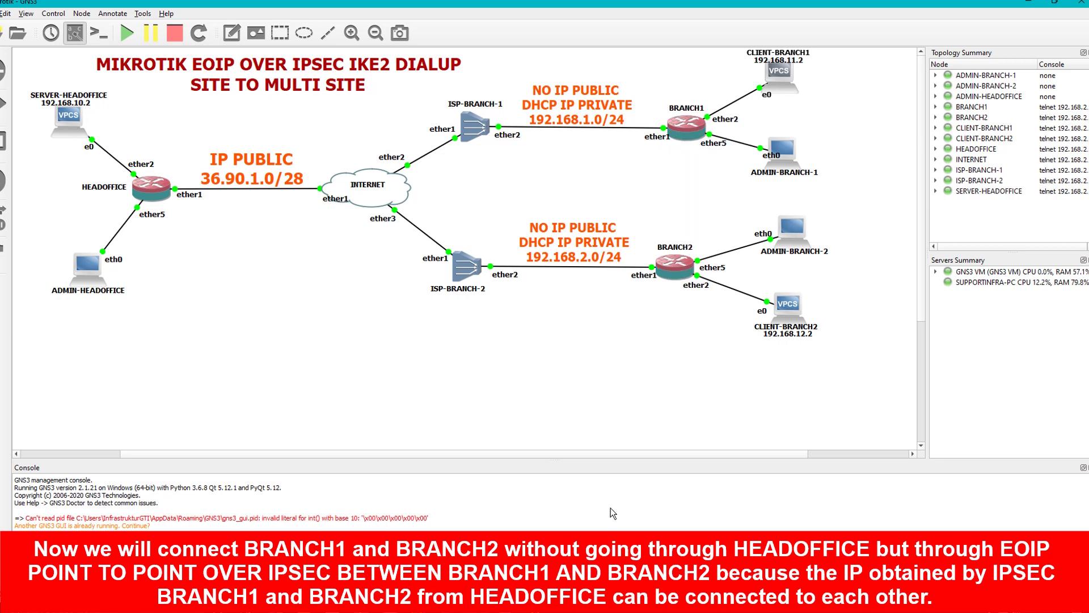
click(504, 602)
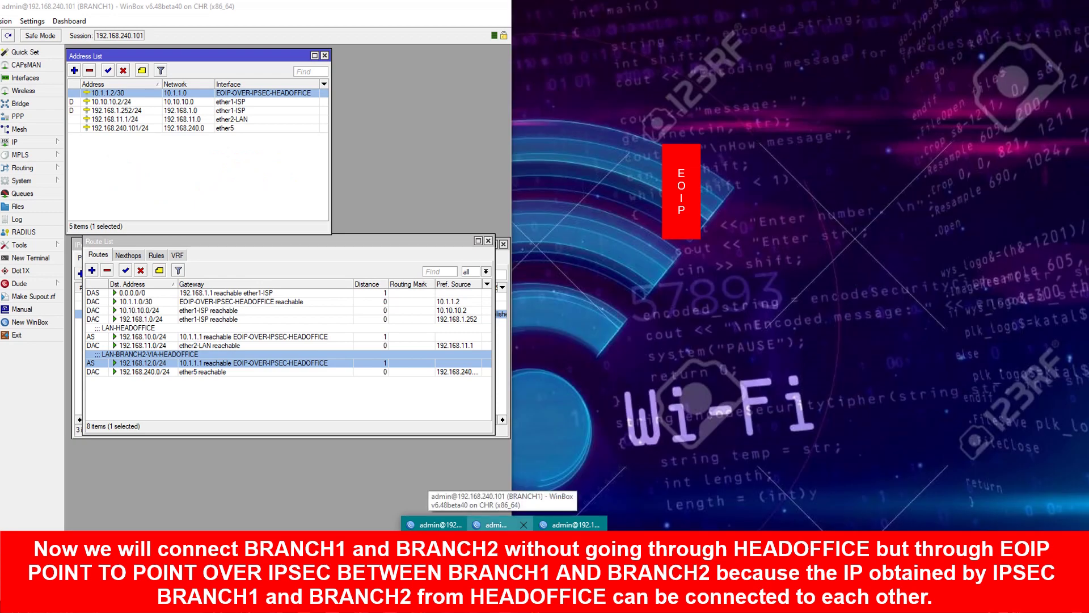
click(496, 525)
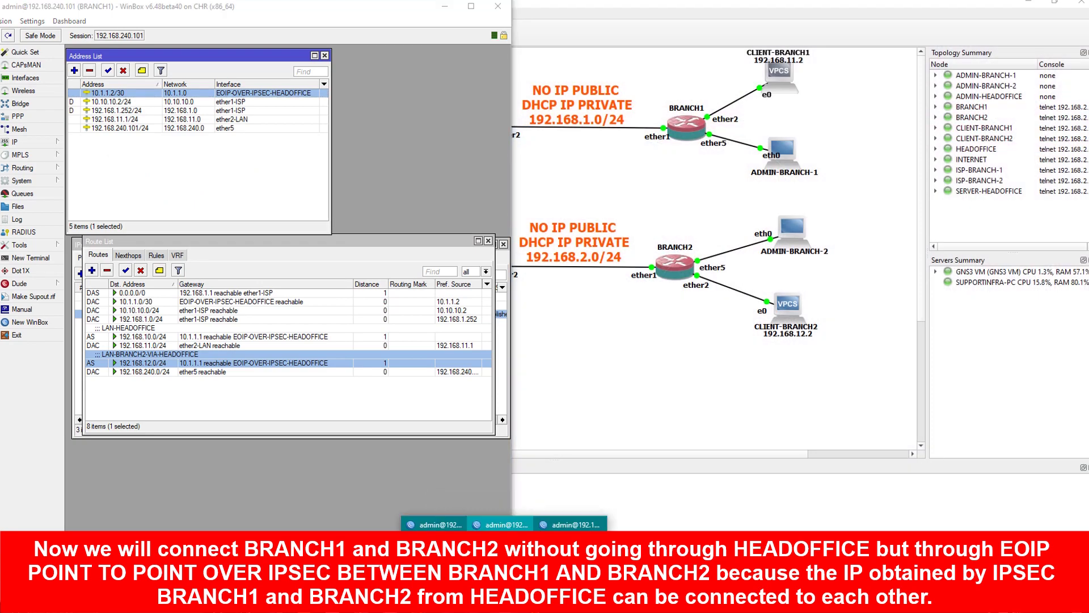
Disable BRANCH2's 192.168.11.0/24 and BRANCH1's 192.168.12.0/24 routes via HEADOFFICE.
click(431, 524)
drag(325, 7, 802, 11)
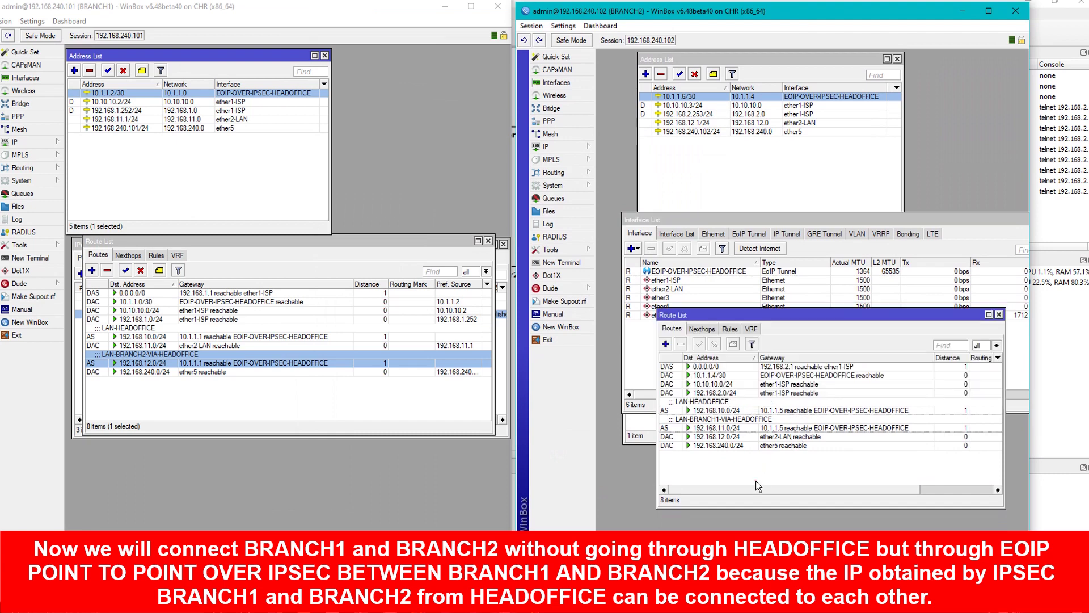
click(790, 447)
click(725, 428)
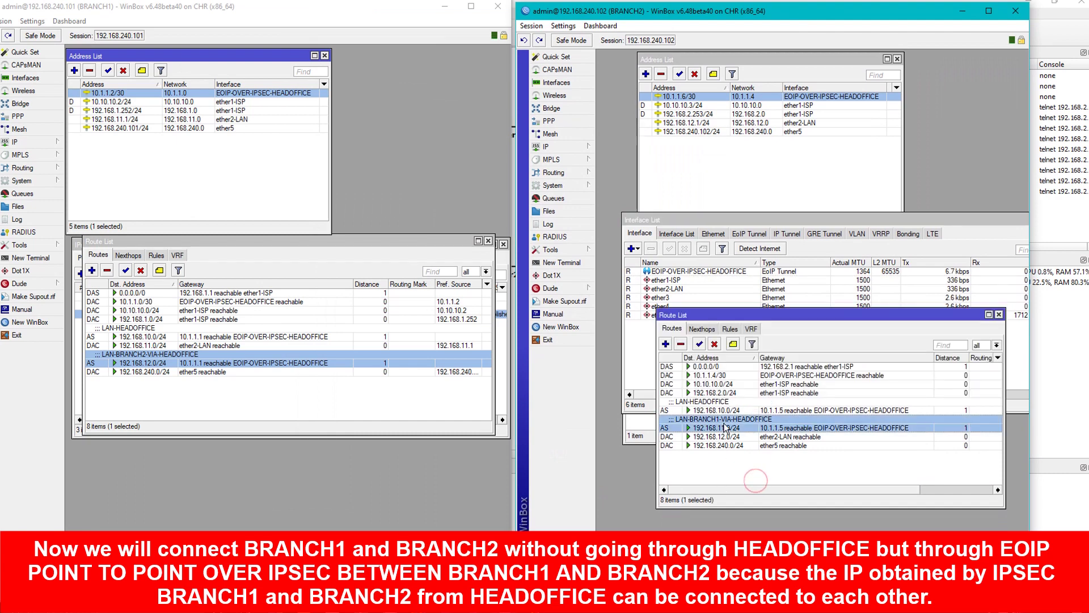
click(714, 344)
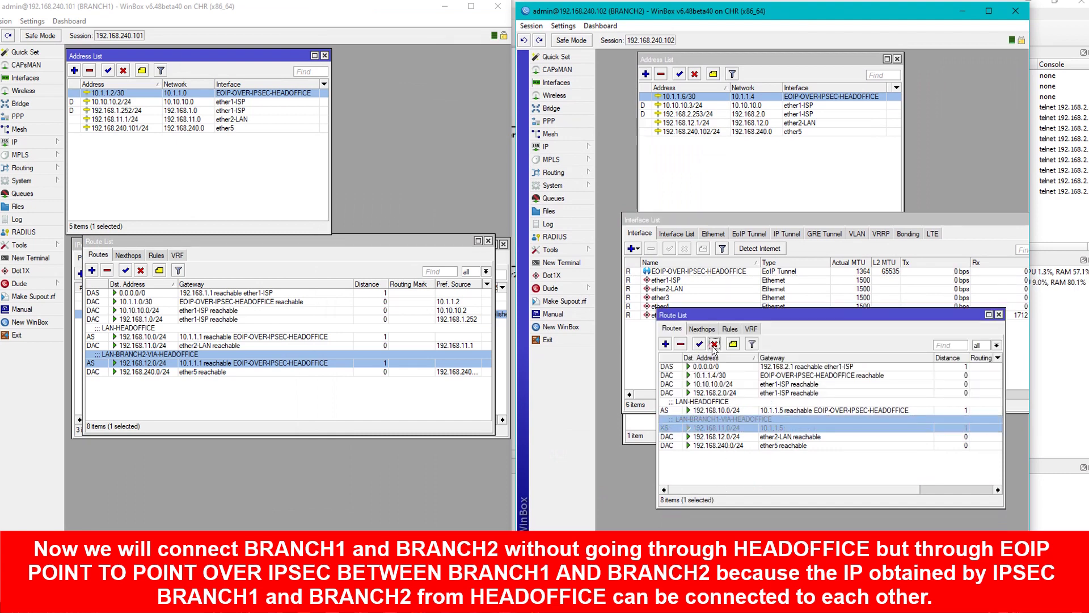
click(141, 271)
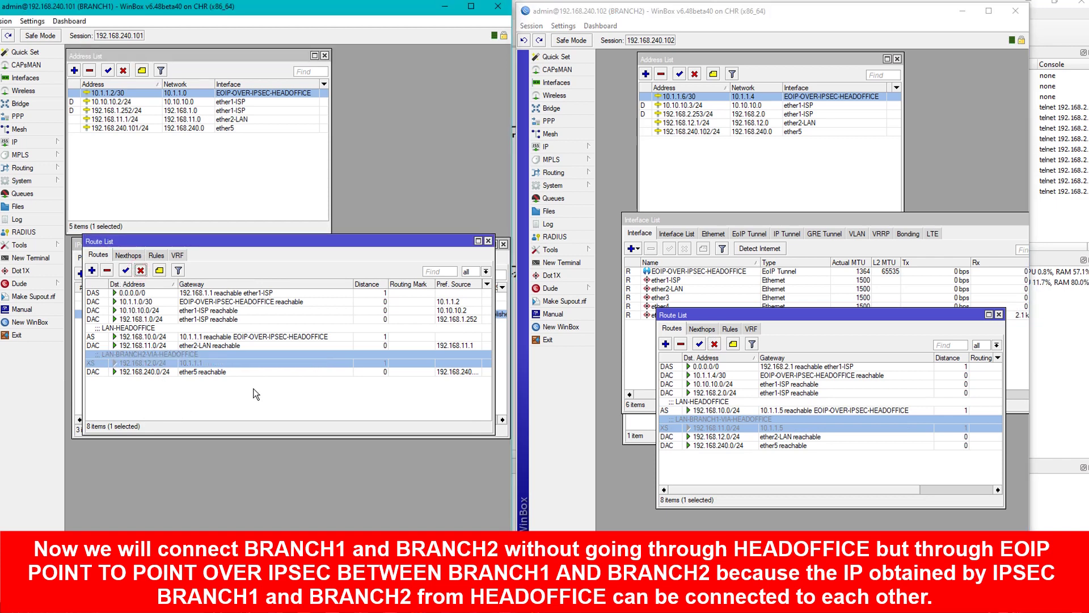
click(206, 415)
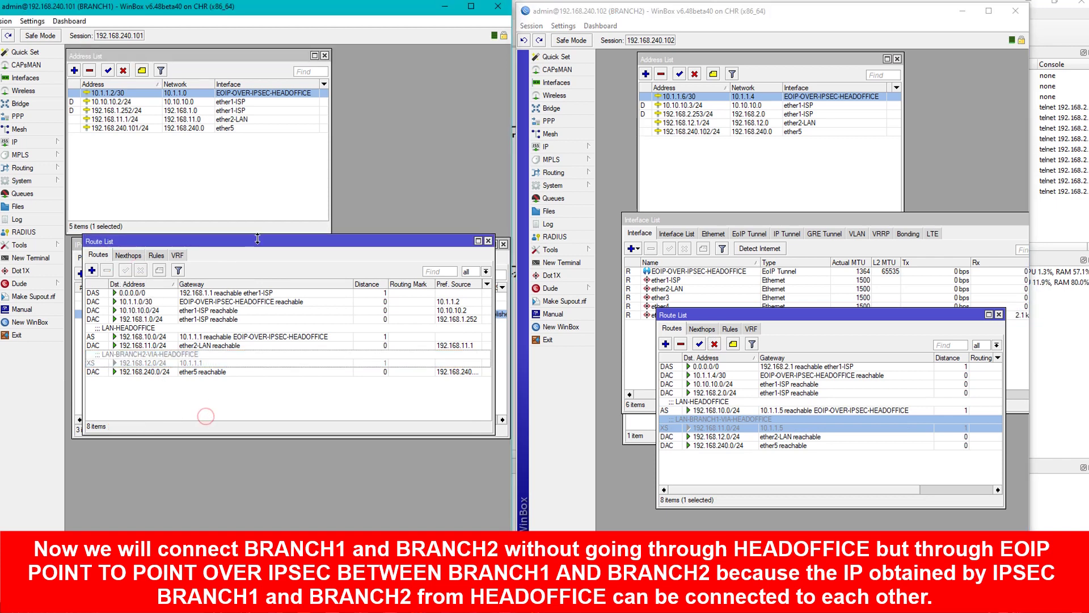
Show both routers' IPsec policies, noting addresses 10.10.10.2/24 on BRANCH1 and 10.10.10.3/24 on BRANCH2.
drag(261, 240, 257, 344)
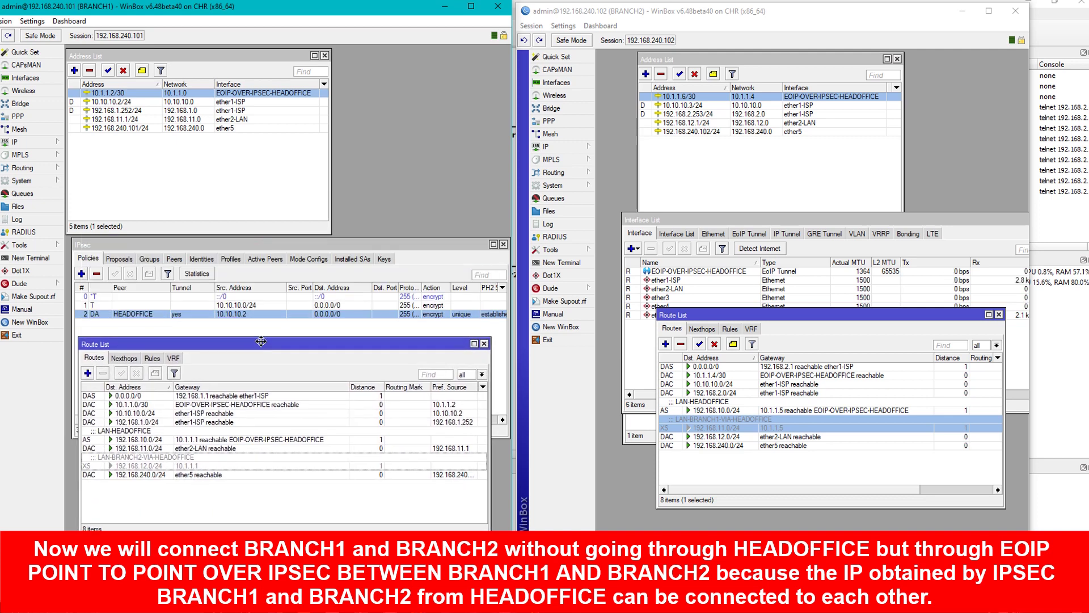
drag(810, 314, 808, 394)
drag(946, 220, 918, 385)
click(623, 270)
click(638, 265)
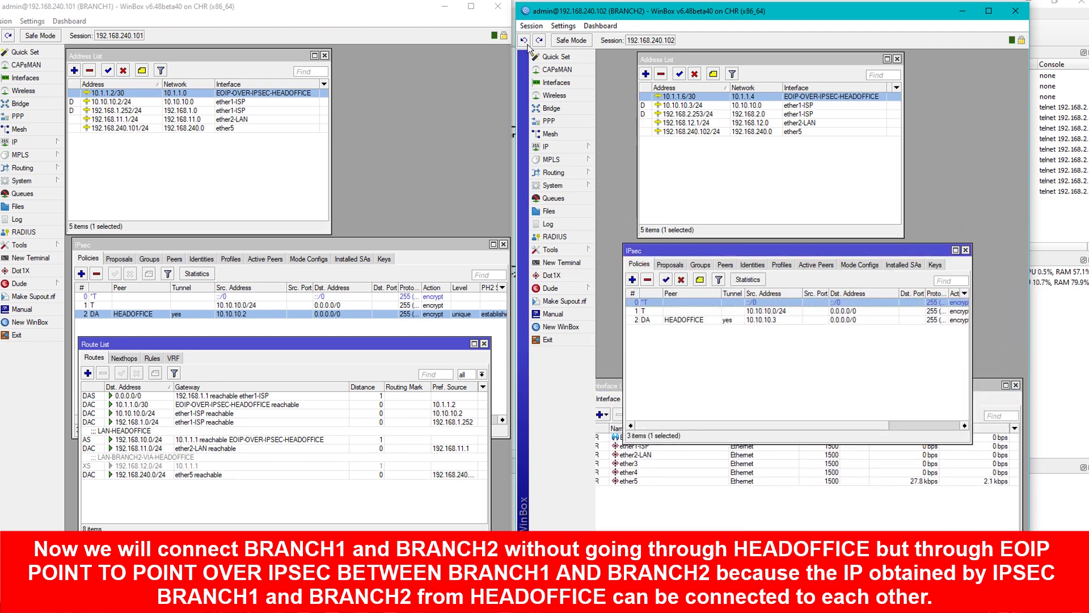
click(128, 25)
click(611, 18)
click(111, 103)
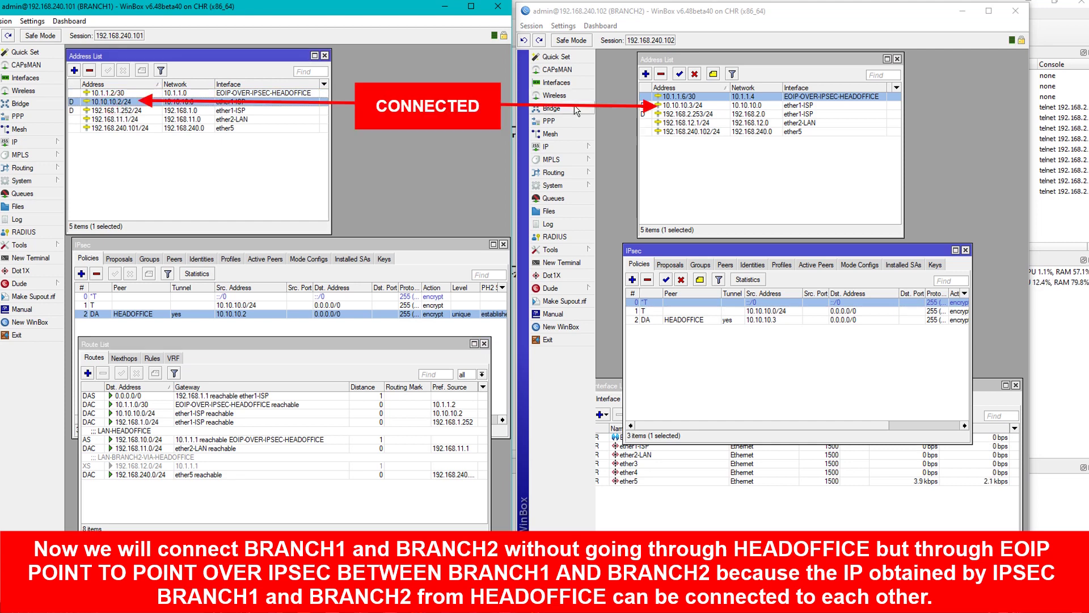
click(689, 105)
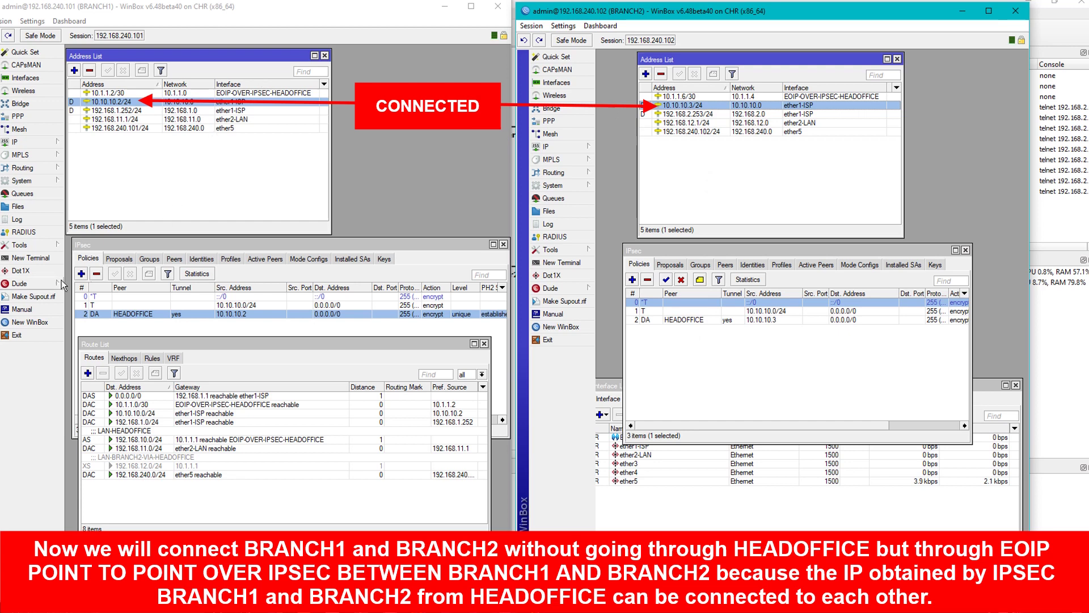
Open a terminal on BRANCH1 and BRANCH2 and move both lower on screen.
click(34, 258)
drag(275, 189, 279, 243)
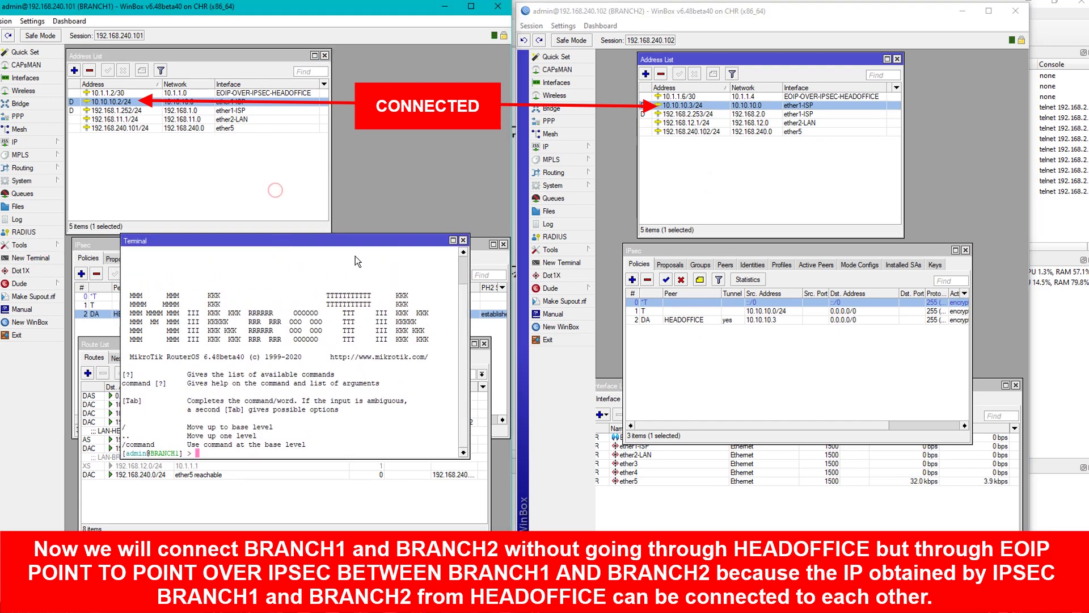
click(550, 263)
drag(704, 204, 697, 270)
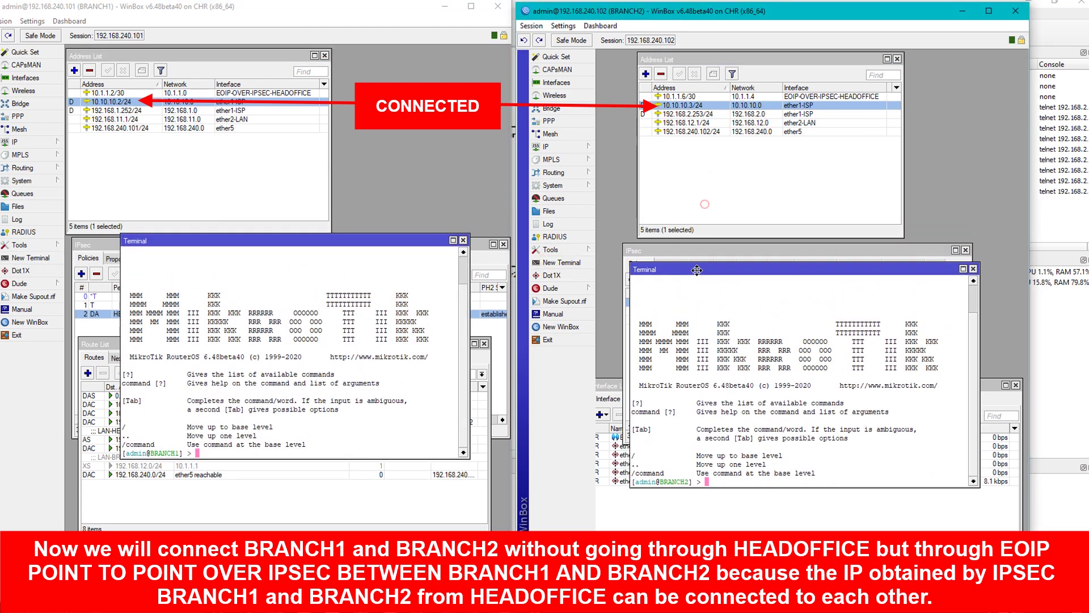
Ping 10.10.10.3 from BRANCH1 and 10.10.10.2 from BRANCH2.
click(433, 396)
text(pin)
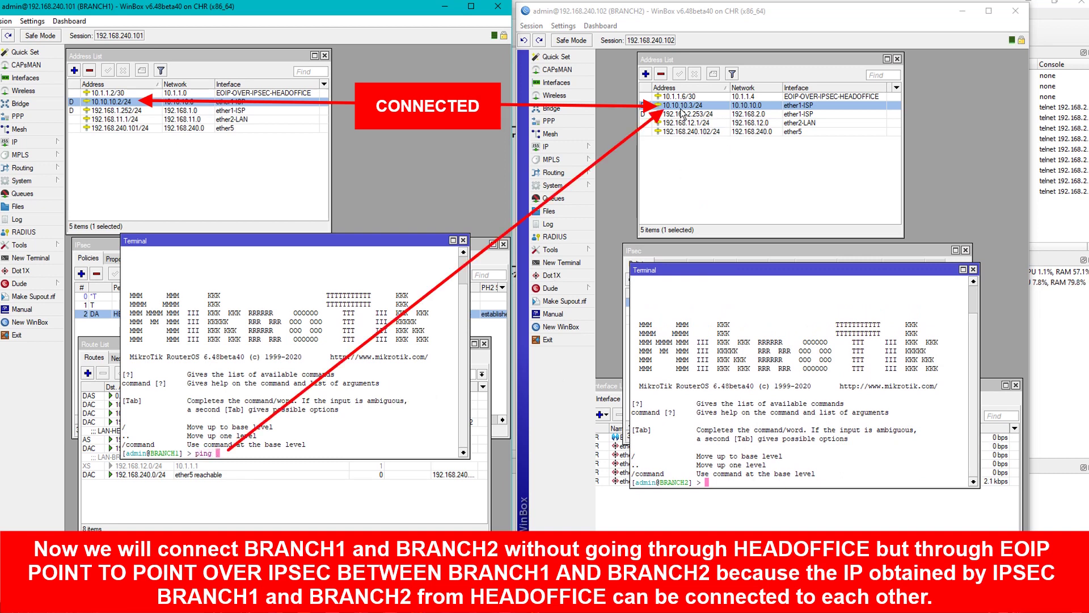
text(g 10.10.10.3)
key(Return)
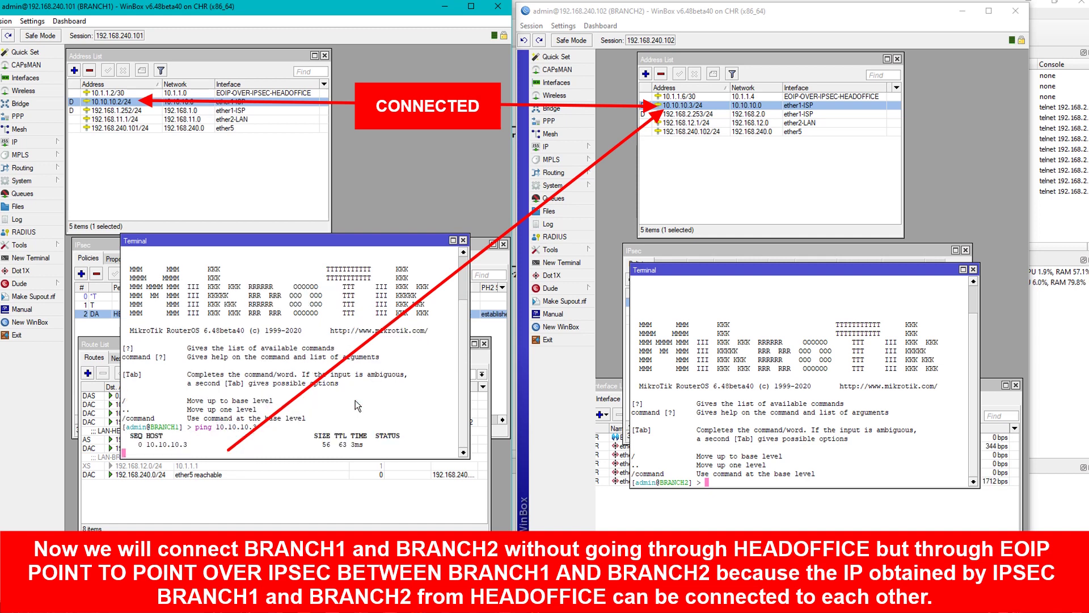
click(794, 411)
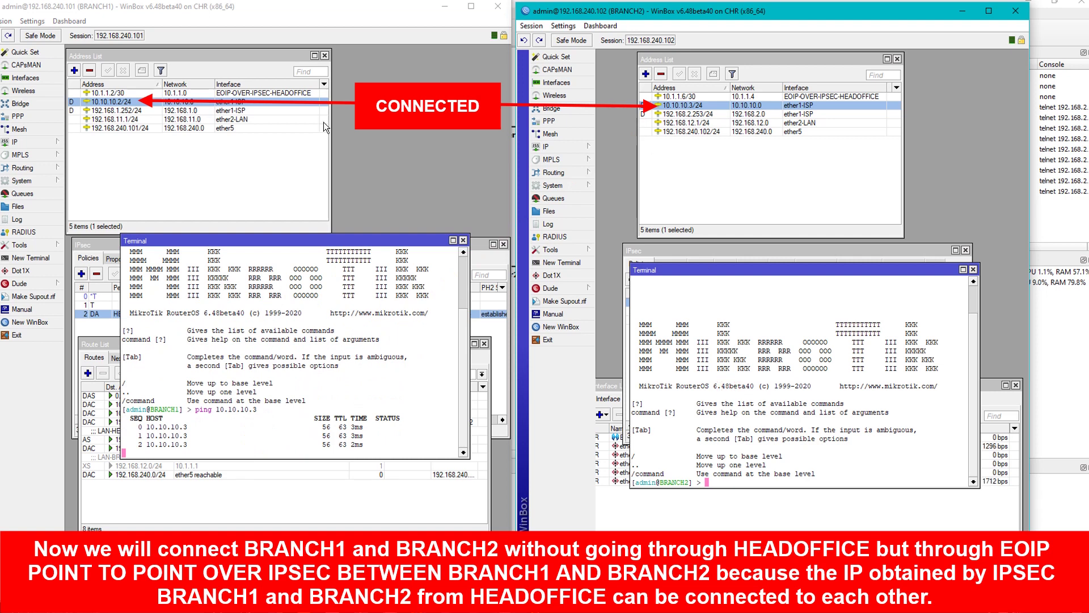
click(728, 392)
text(ping )
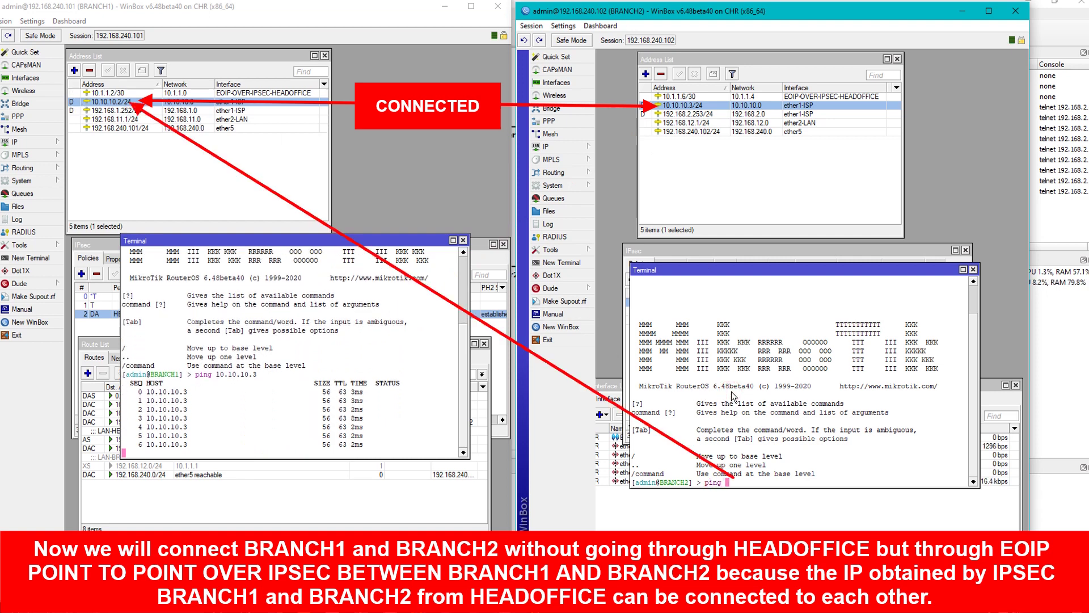
text(10.10.10)
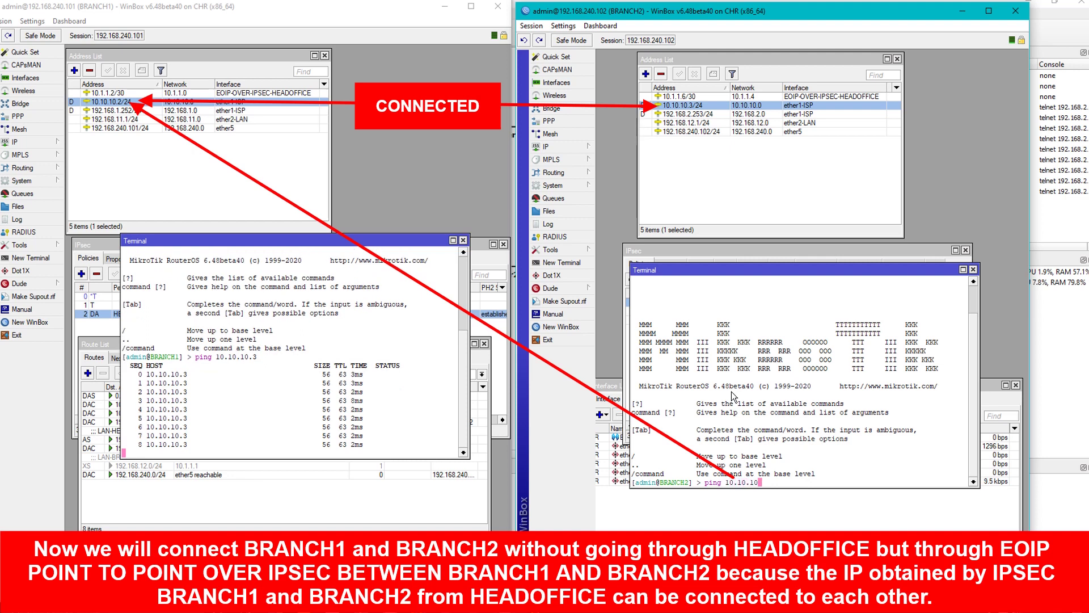
text(.2)
key(Return)
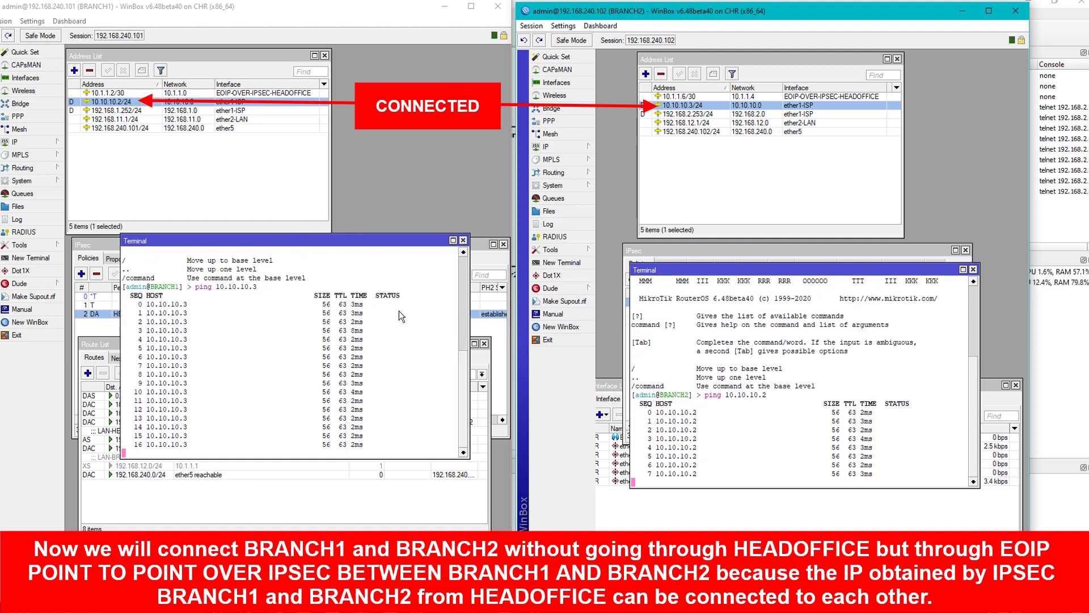
Stop both pings to show their 0% packet loss summaries.
click(396, 331)
key(ctrl+c)
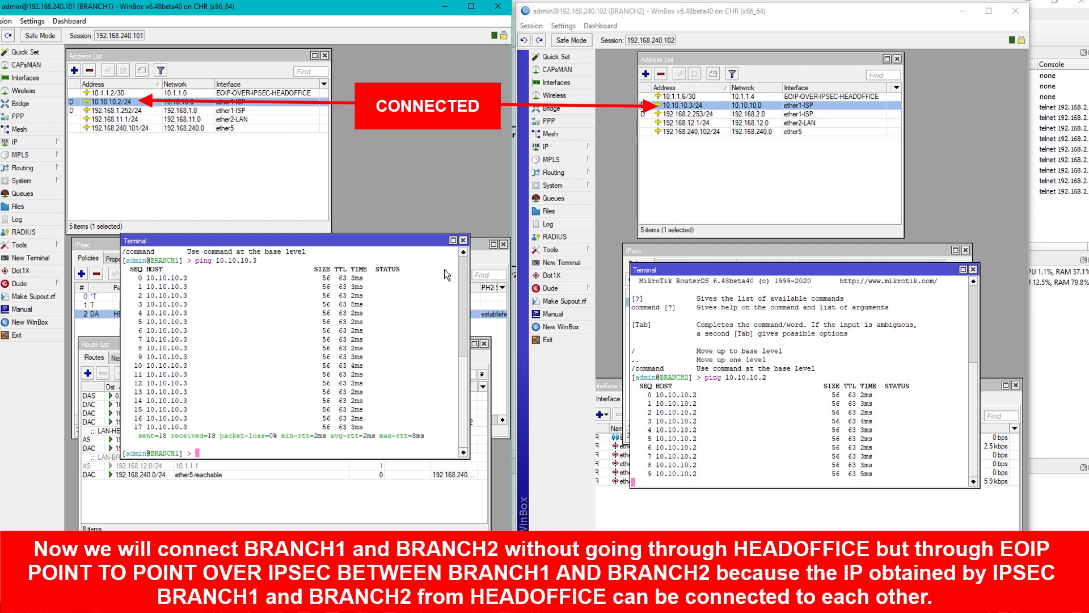
click(723, 366)
key(ctrl+c)
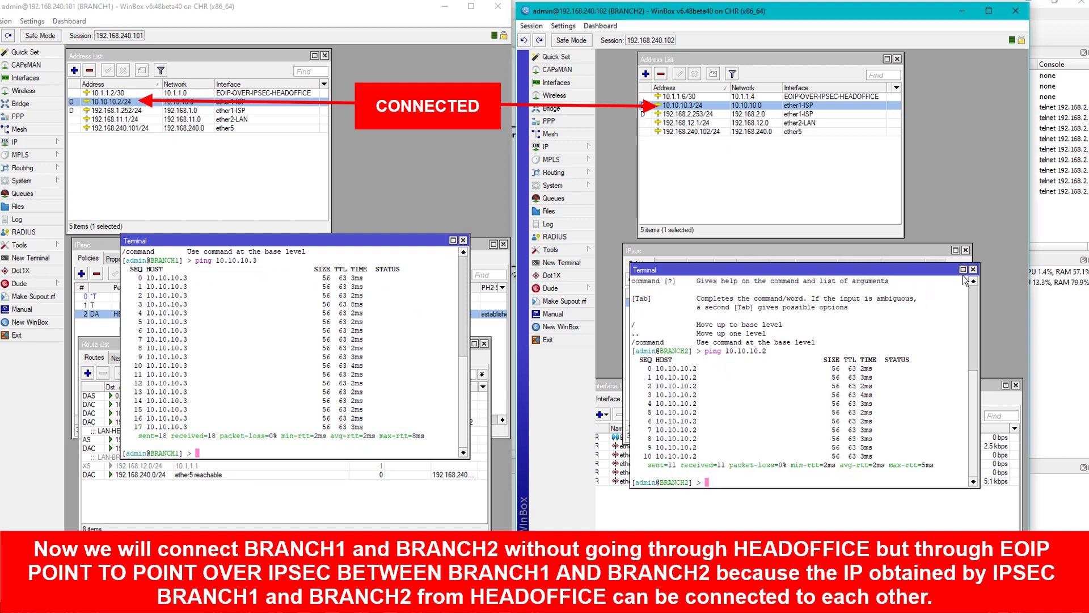
Bring up the Interface List on both BRANCH2 and BRANCH1 and position the windows.
click(567, 83)
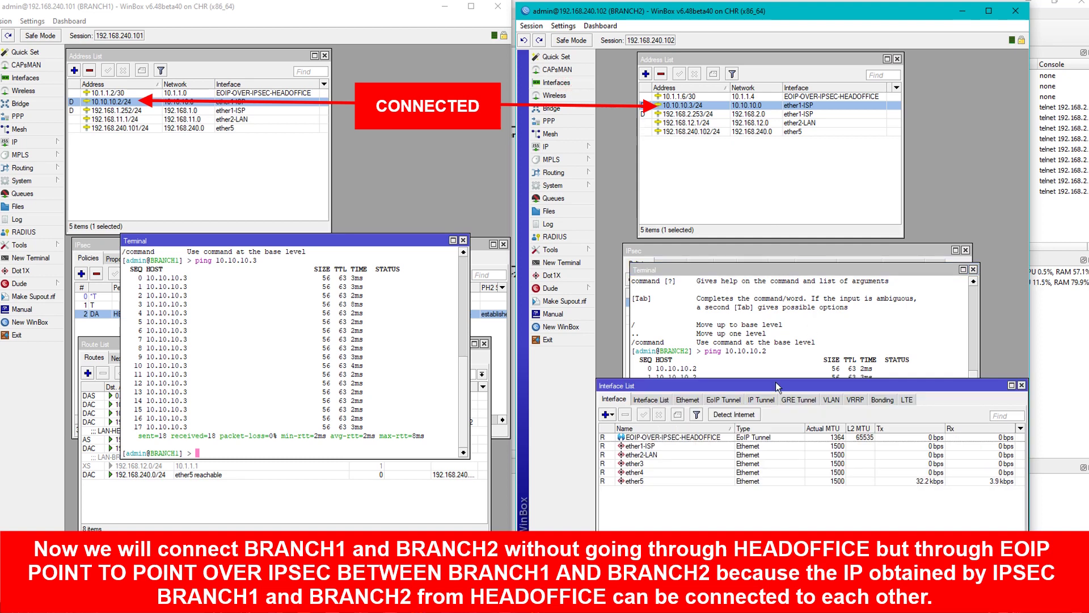
drag(775, 385, 779, 114)
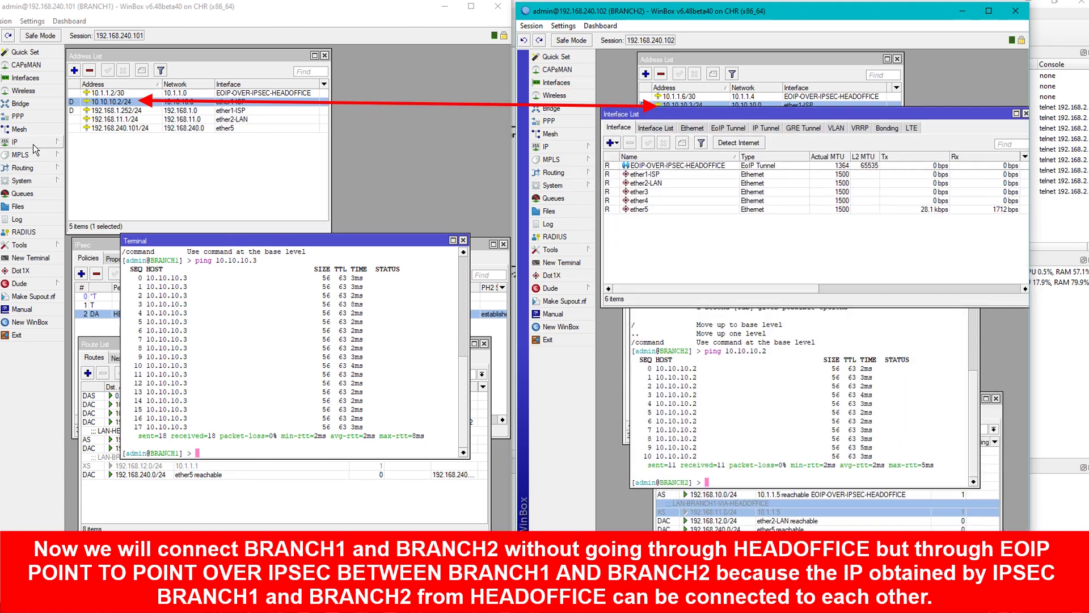
click(26, 77)
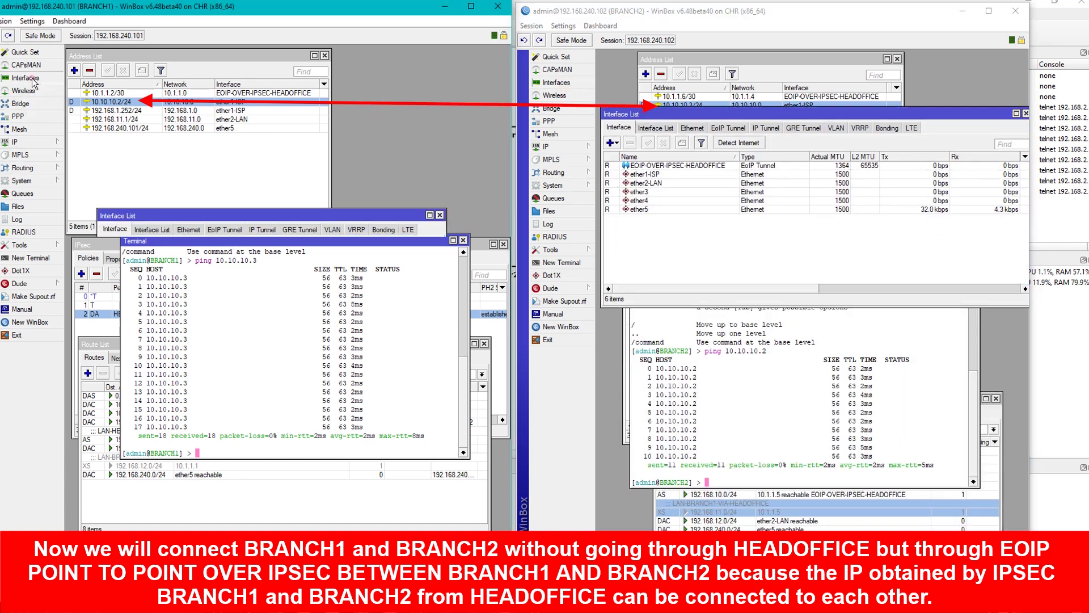
drag(240, 211, 227, 143)
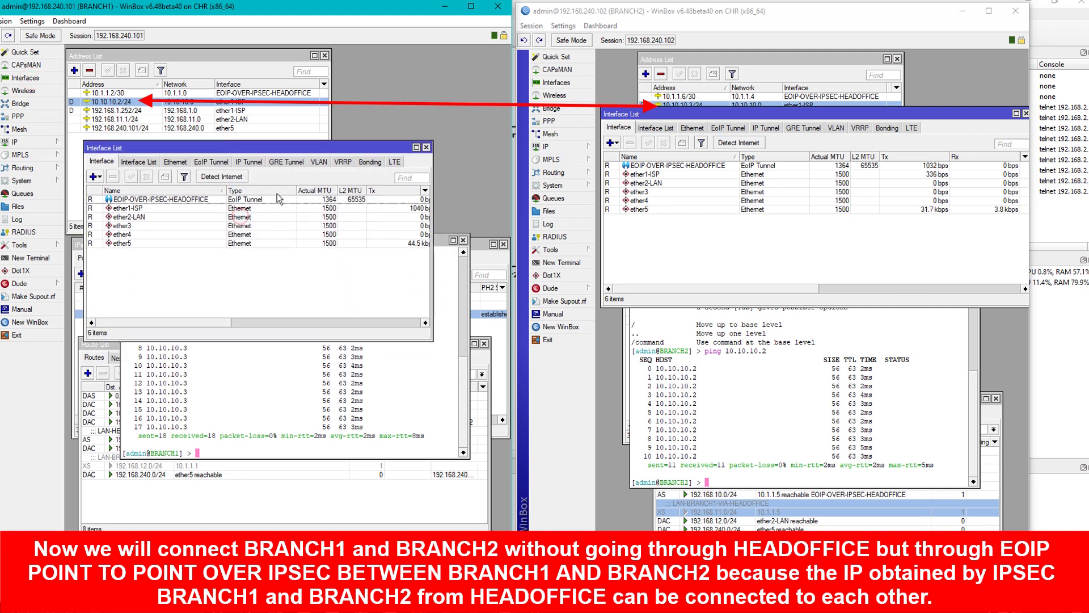
Start a new EoIP Tunnel interface on BRANCH1 and on BRANCH2.
click(95, 177)
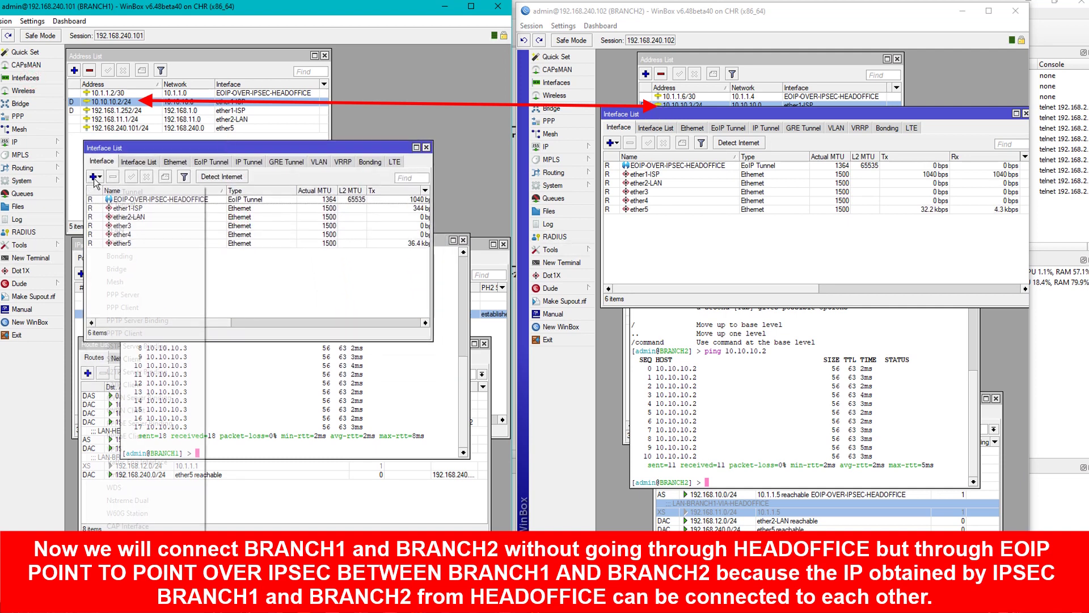
click(116, 191)
click(611, 142)
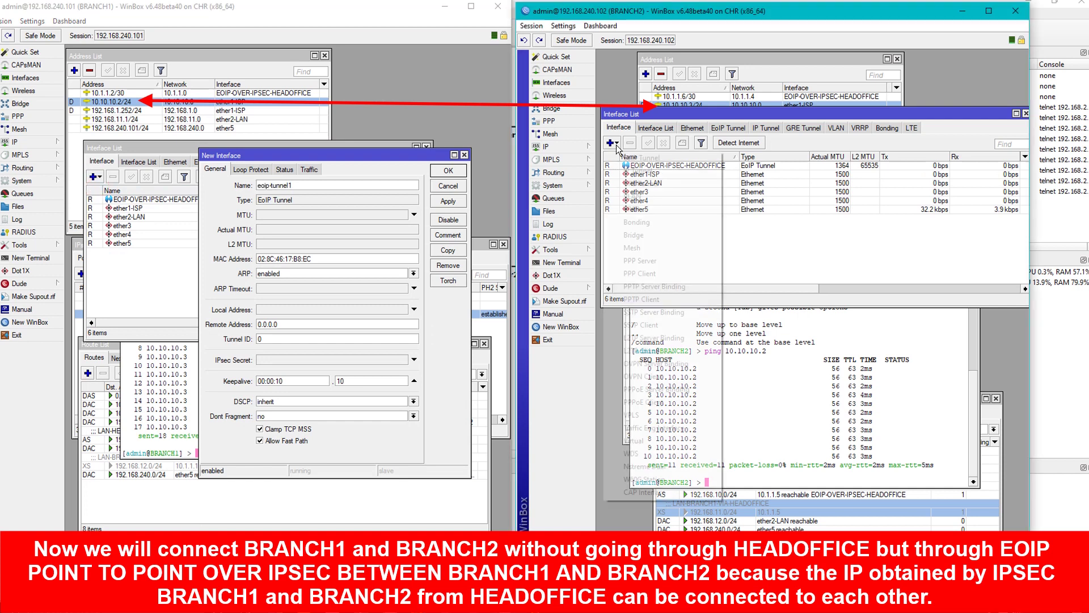
click(639, 157)
drag(646, 114, 641, 146)
click(926, 447)
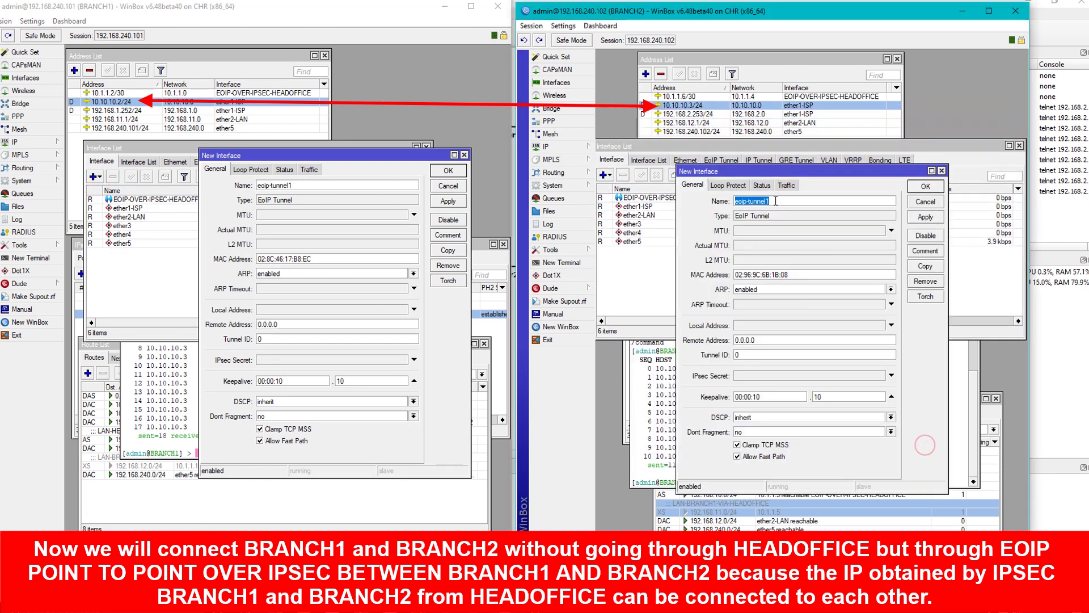
Name BRANCH1's tunnel EOIP-OVER-IPSEC-BRANCH2 and BRANCH2's tunnel EOIP-OVER-IPSEC-BRANCH1.
click(326, 185)
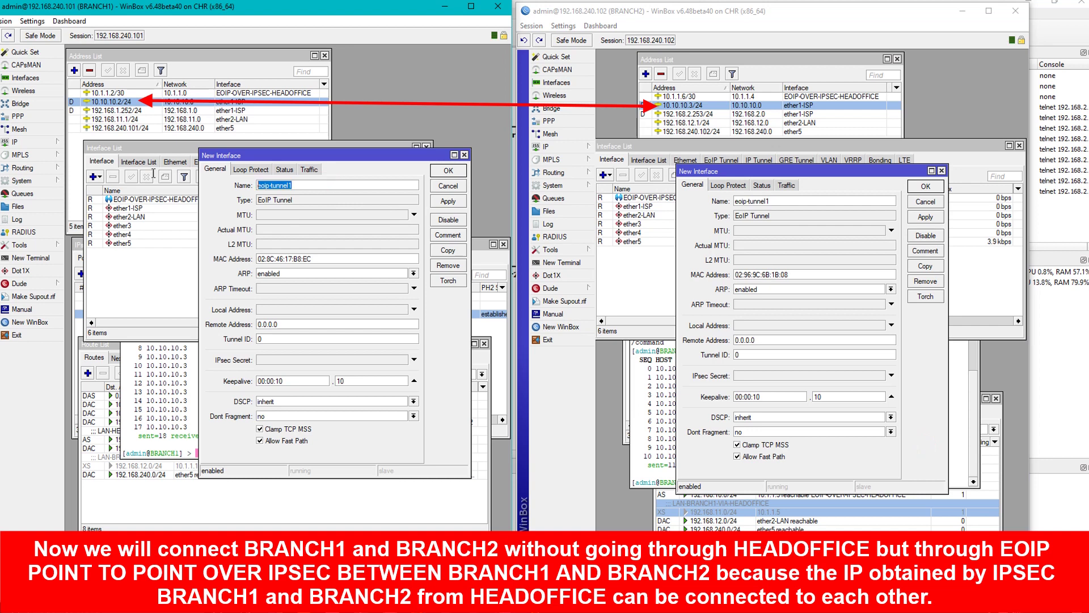
text(eo)
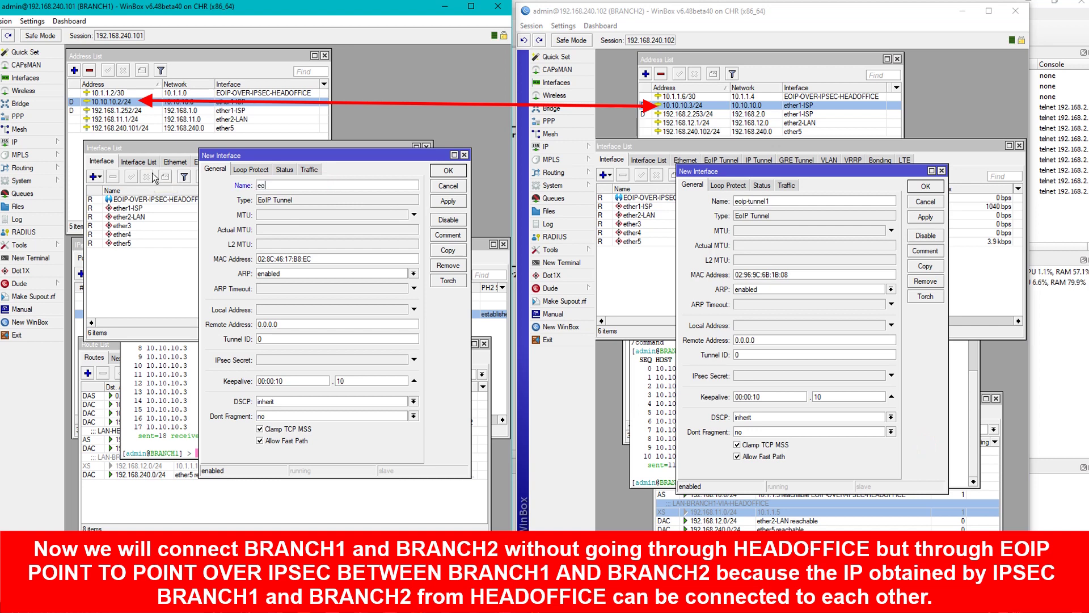
key(BackSpace)
text(OS)
text(IP-OVER-IPSEC-BRANCH2)
key(ctrl+a)
key(ctrl+c)
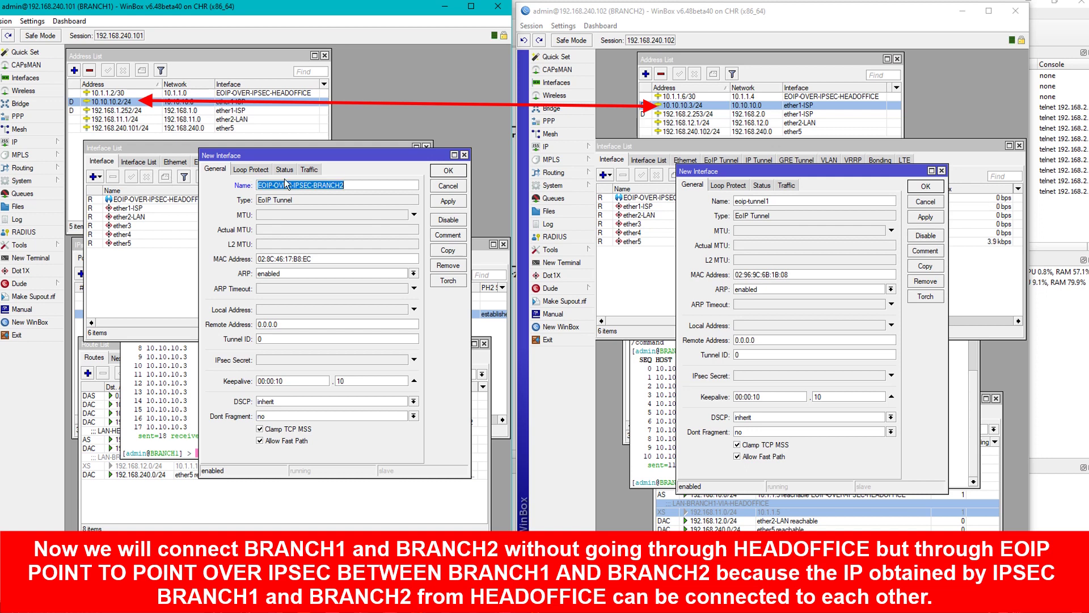
click(788, 200)
key(ctrl+a)
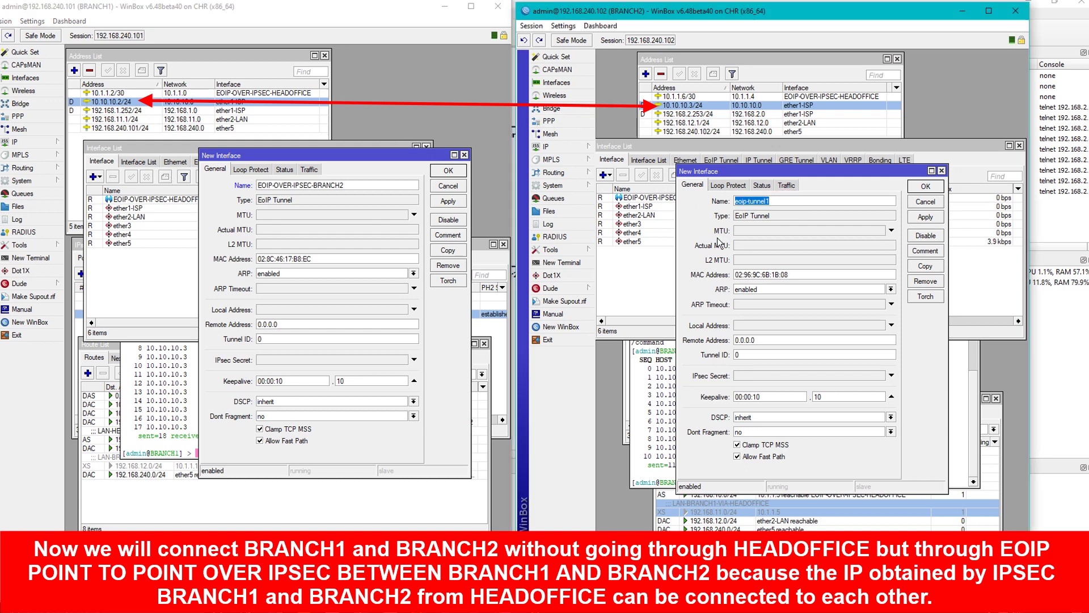
key(ctrl+v)
key(BackSpace)
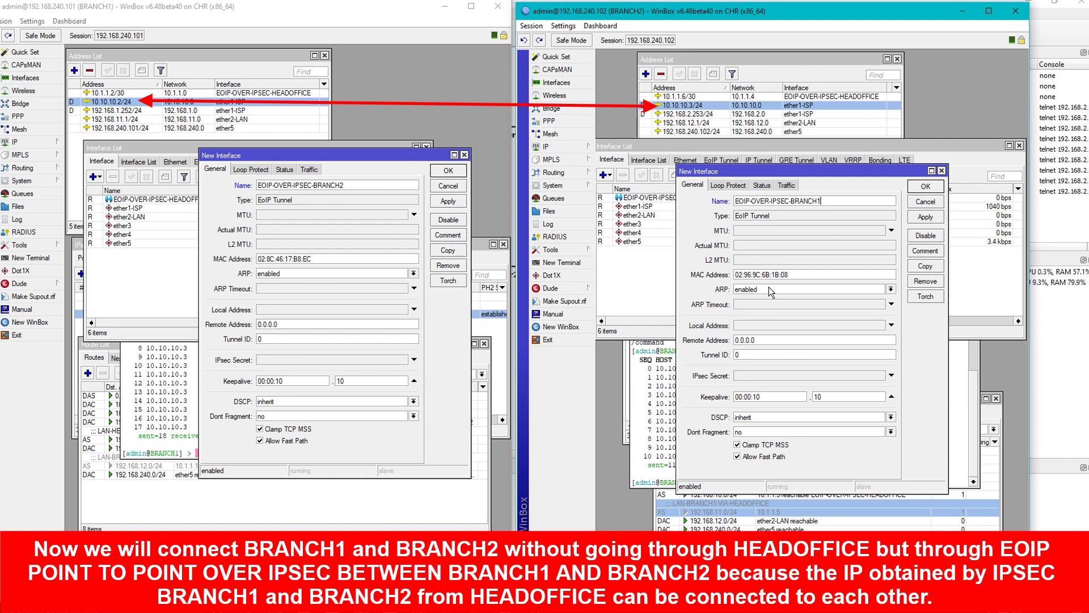
Set tunnel endpoints: BRANCH1 local 10.10.10.2, remote 10.10.10.3; BRANCH2 the reverse.
click(288, 311)
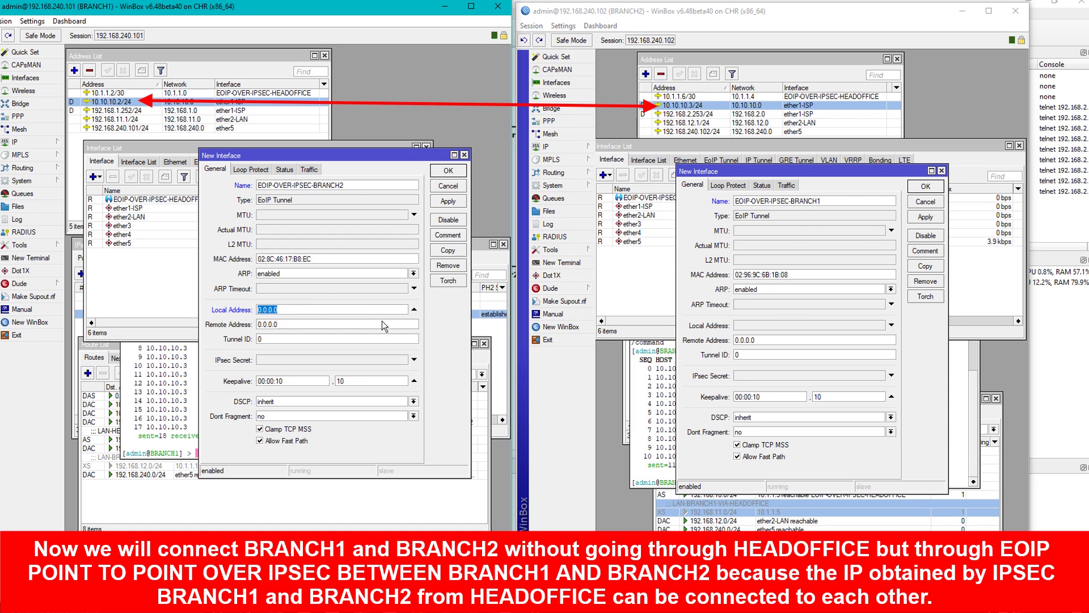
text(10.10.10.)
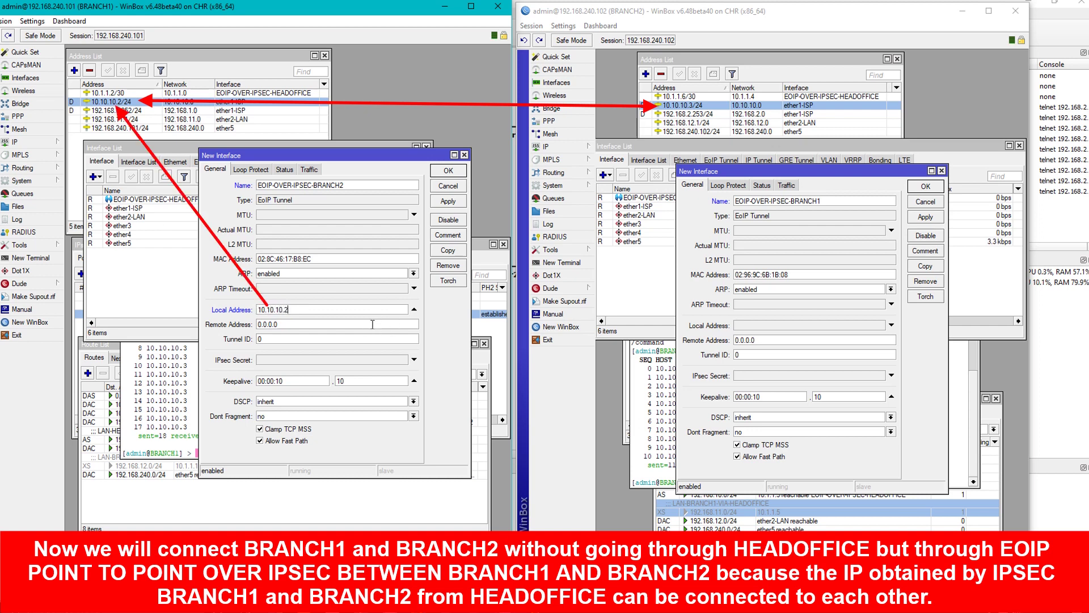
click(313, 325)
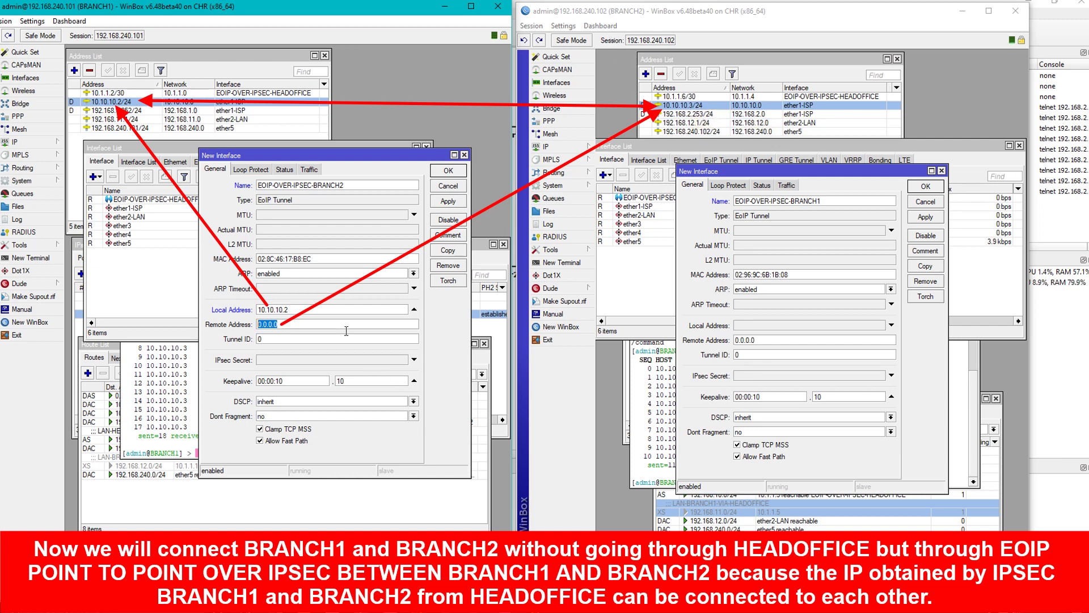
text(10.10.1)
click(764, 326)
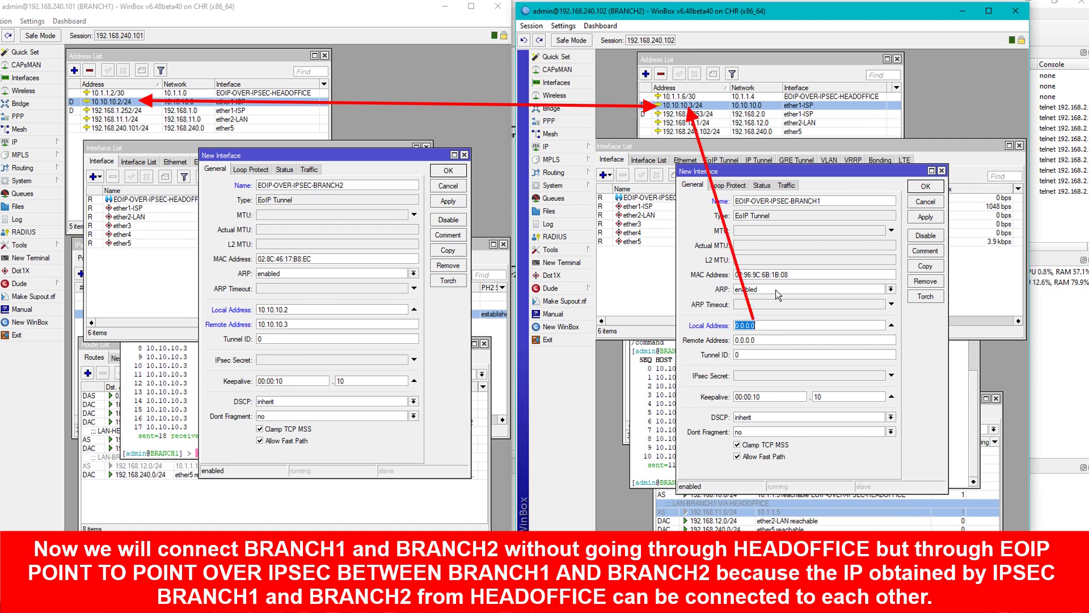
text(10.10.10.)
click(782, 340)
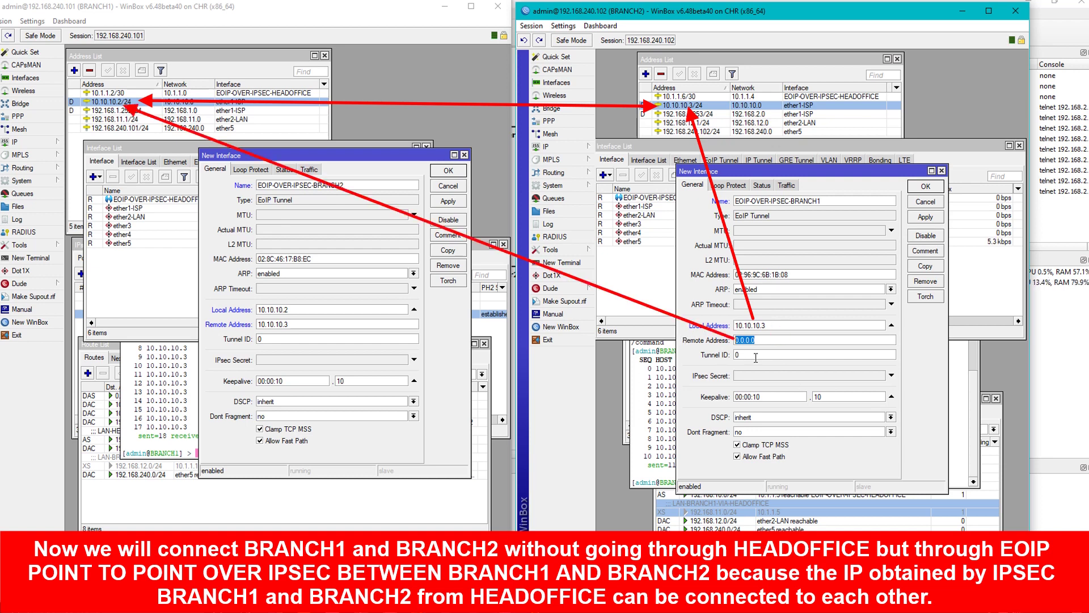
text(10.10.1)
Give both tunnels tunnel ID 5, then apply and close both settings windows.
click(279, 339)
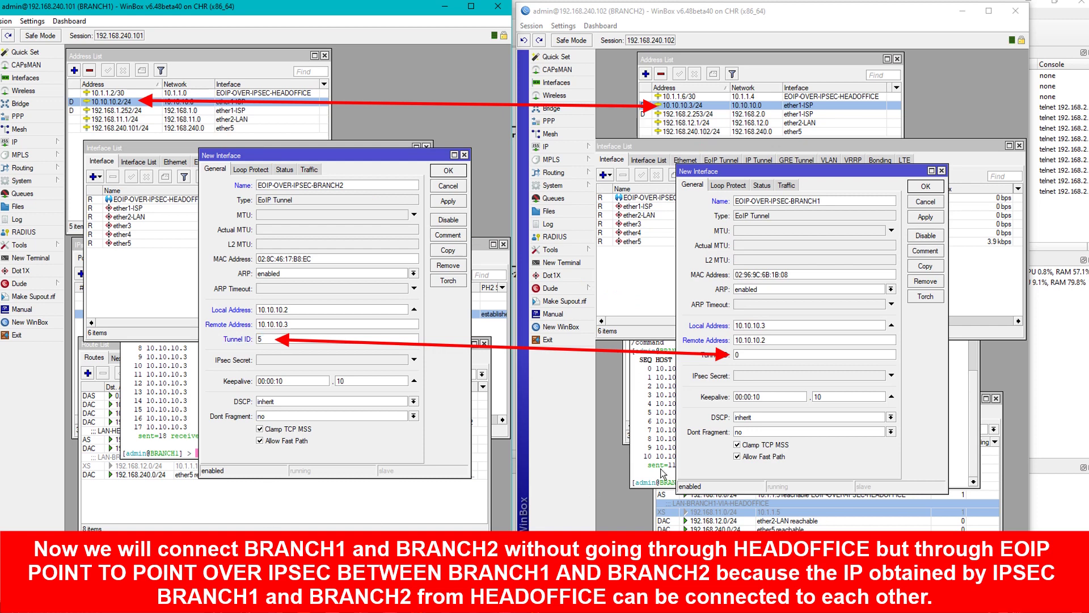
click(754, 354)
text(5)
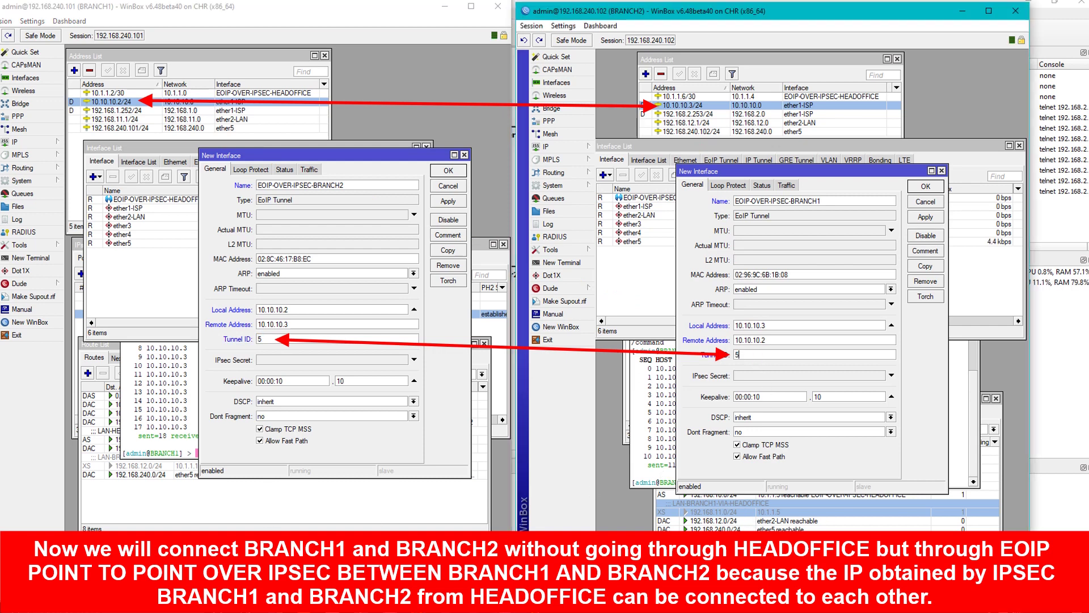
click(447, 201)
click(925, 217)
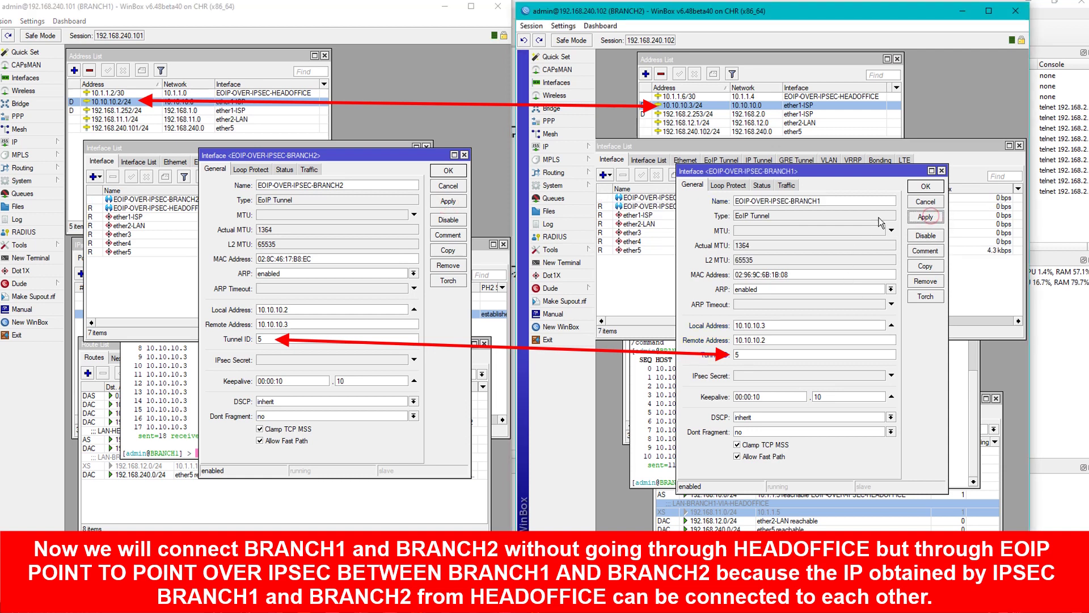
click(926, 186)
click(448, 170)
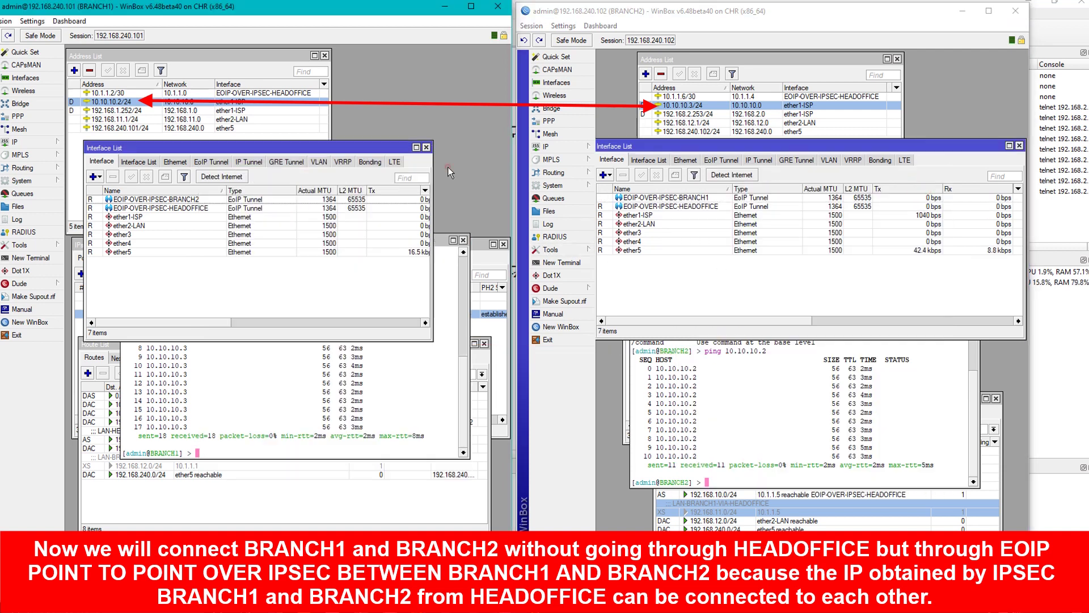
Select the running EoIP tunnels and move both Interface Lists down to uncover the Address Lists.
click(607, 198)
click(189, 201)
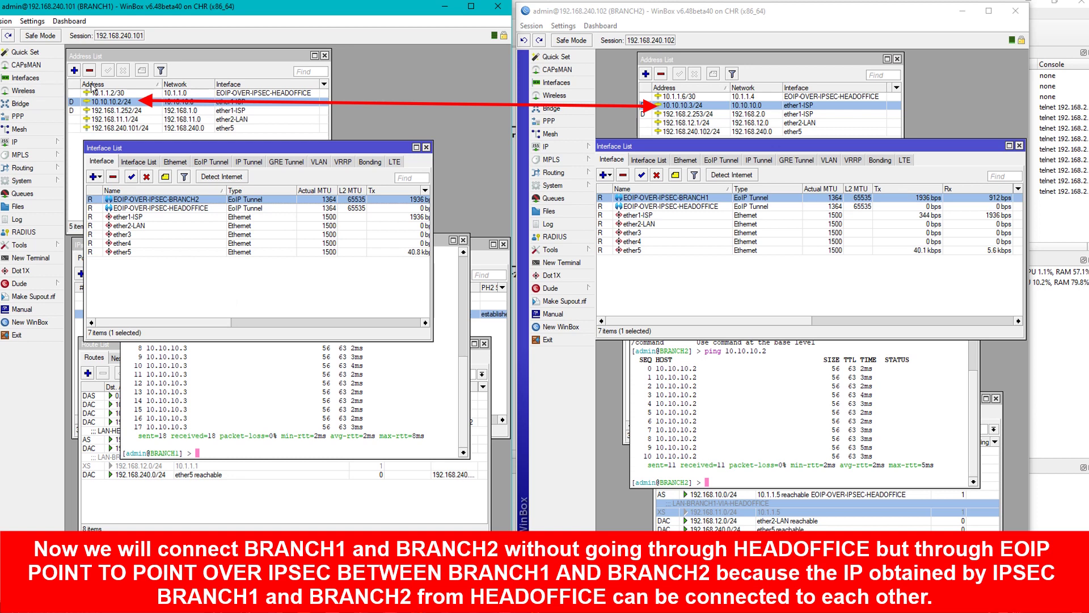
drag(216, 143, 219, 230)
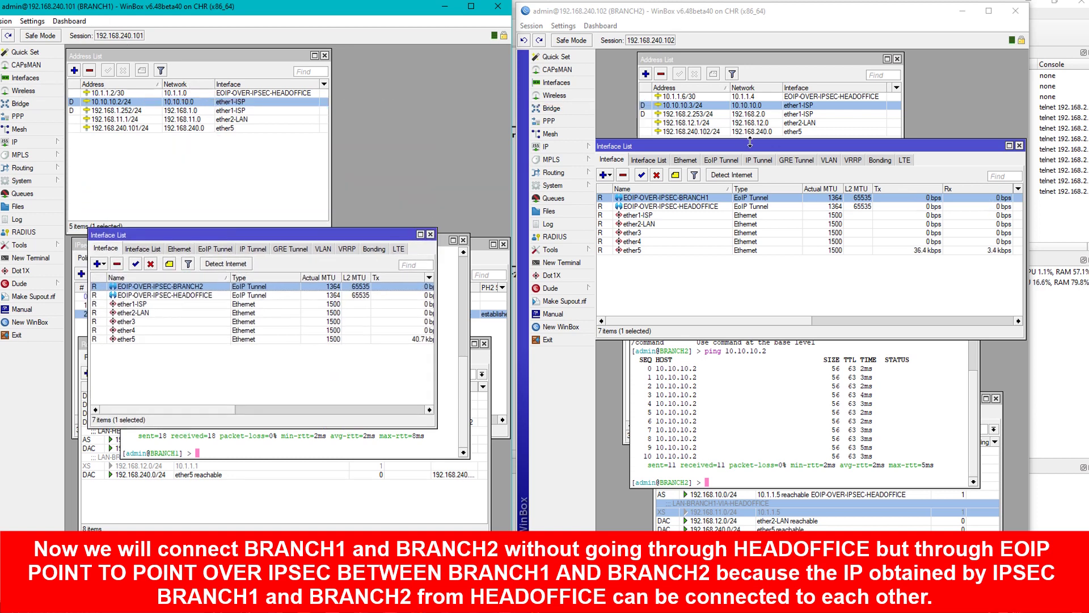
drag(750, 143, 762, 233)
Add new addresses 10.1.1.9/30 on BRANCH1 and 10.1.1.10/30 on BRANCH2.
click(646, 74)
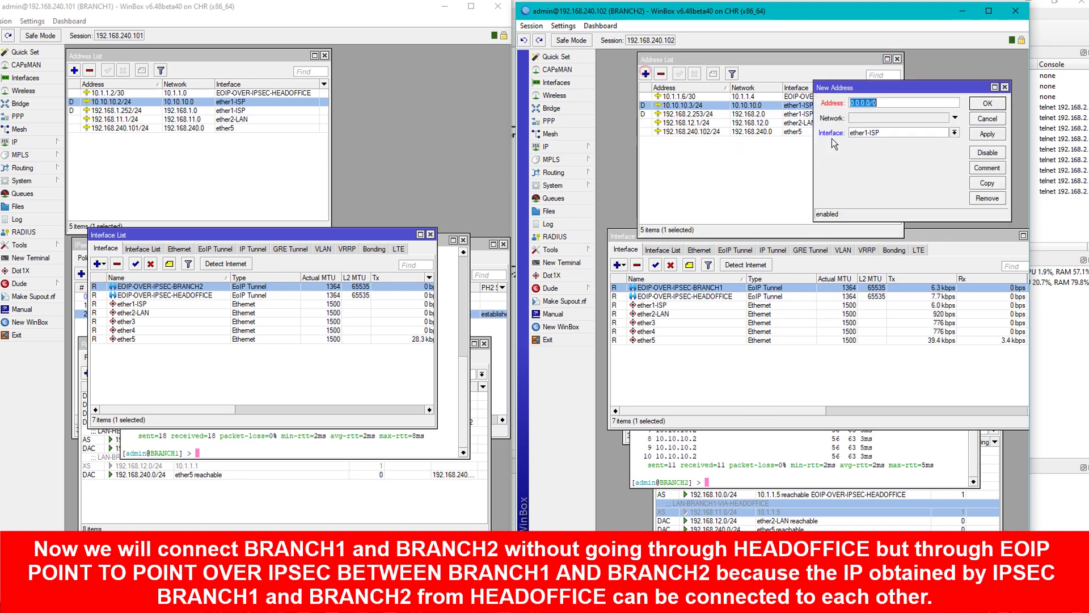
click(74, 70)
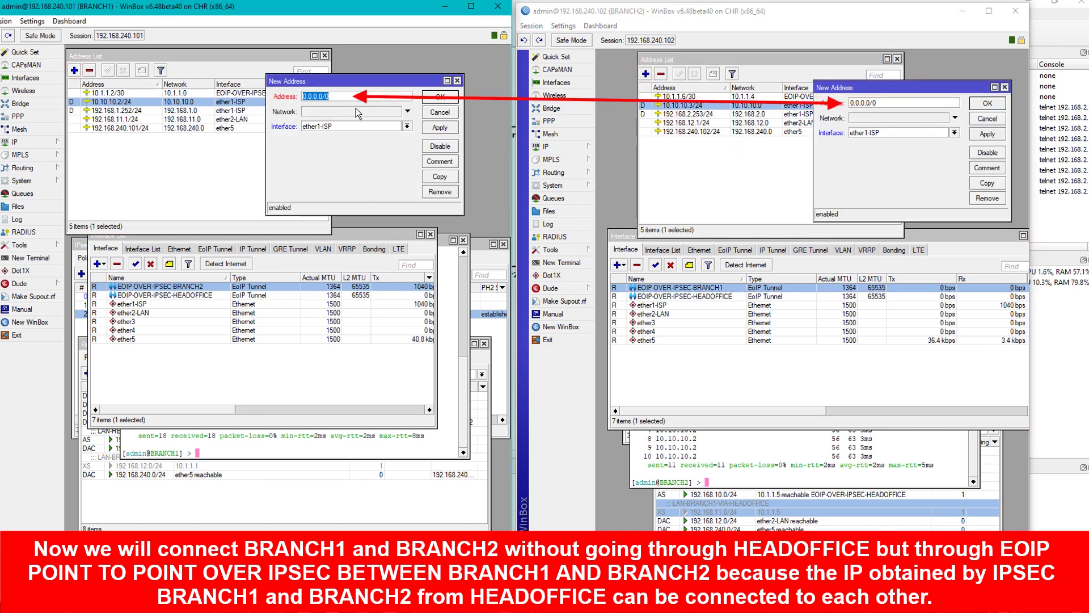
text(10.1.1)
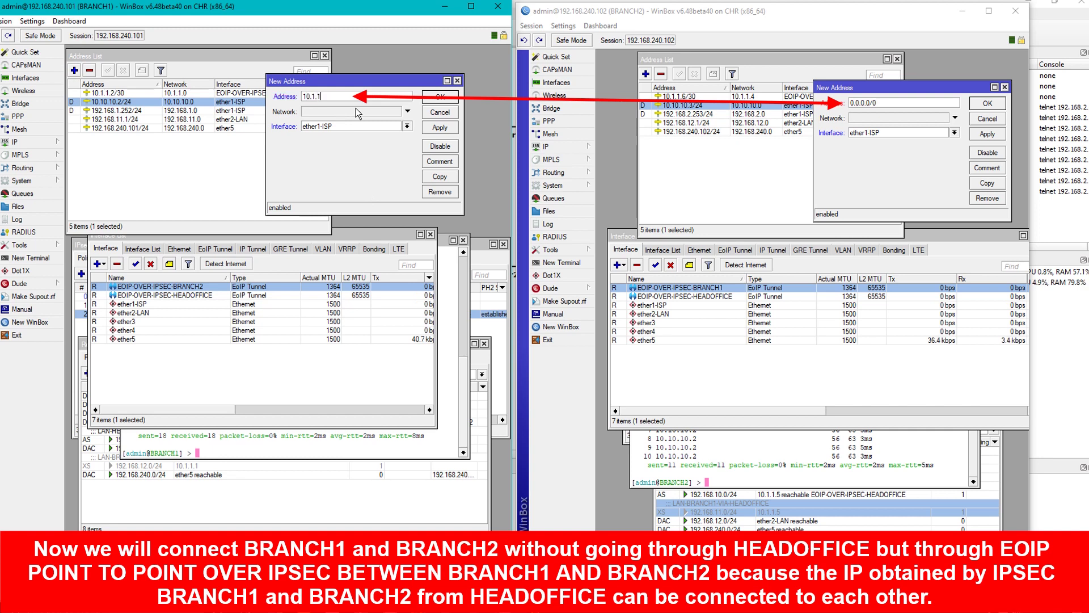
text(.9/30)
click(893, 102)
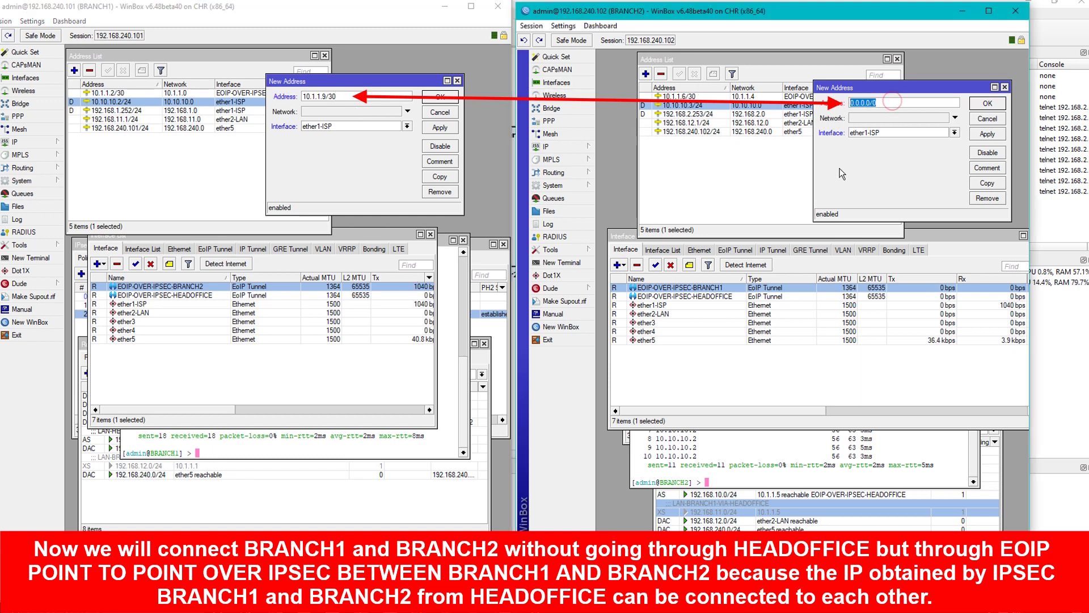
text(10.10.)
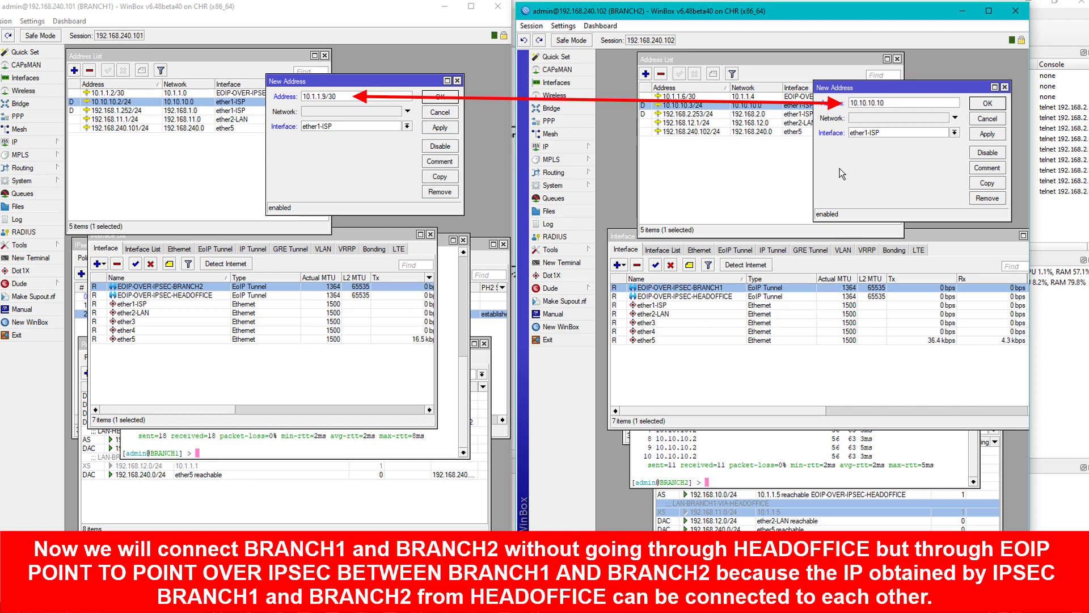
key(BackSpace)
key(BackSpace)
key(BackSpace)
text(.1.10/30)
Assign them to EOIP-OVER-IPSEC-BRANCH2 and EOIP-OVER-IPSEC-BRANCH1 respectively and confirm both.
click(378, 126)
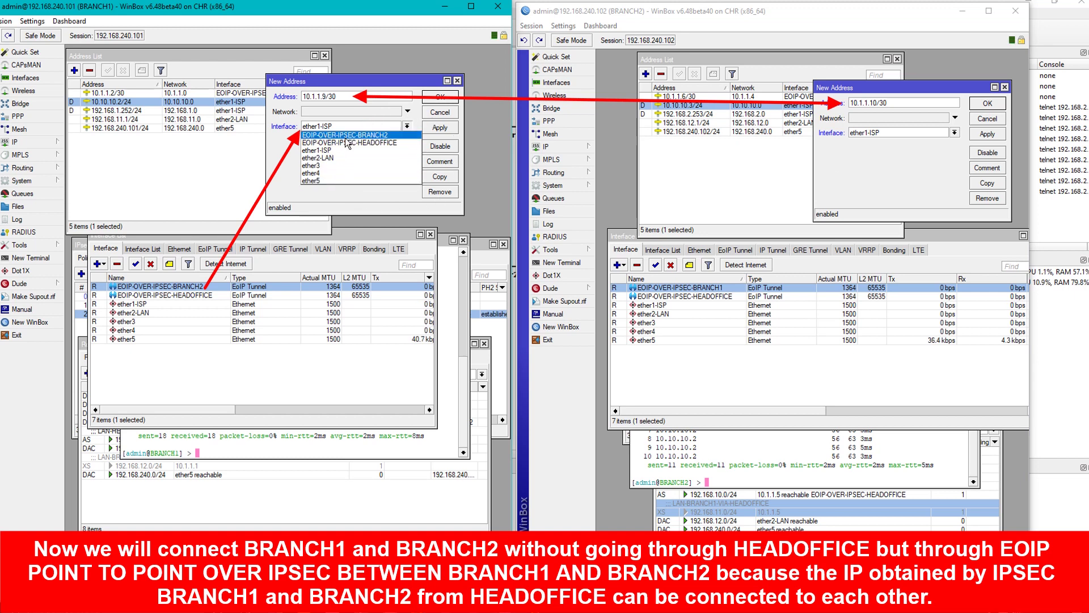
click(377, 135)
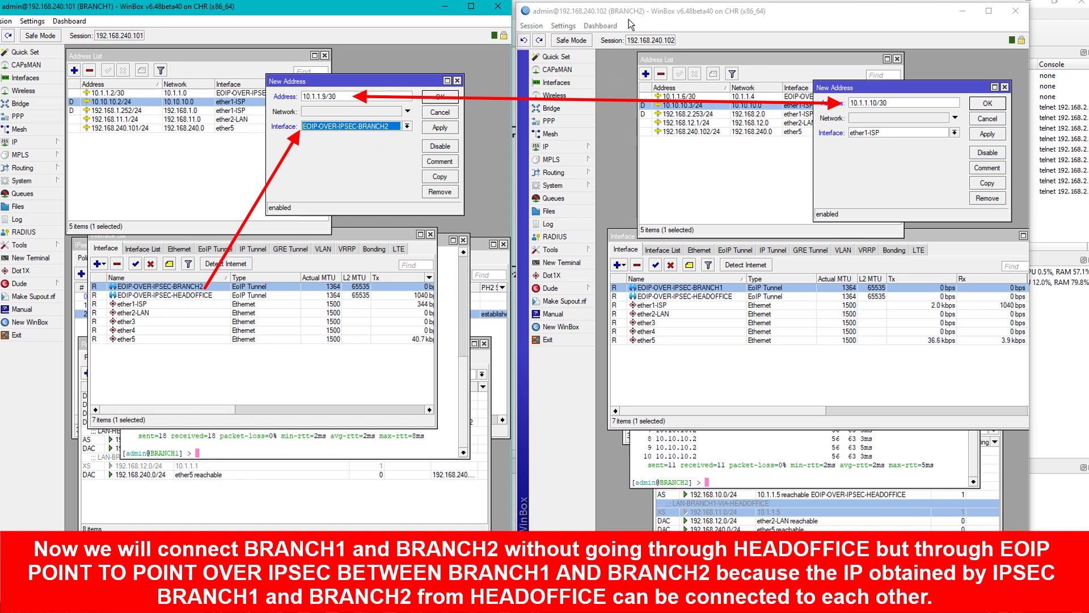
click(909, 133)
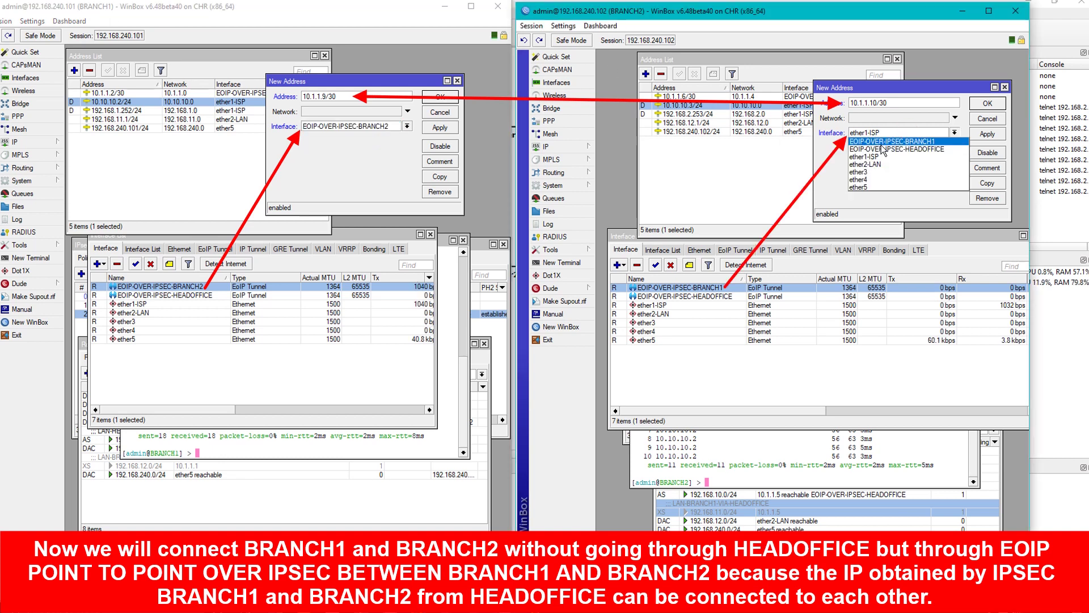
click(911, 141)
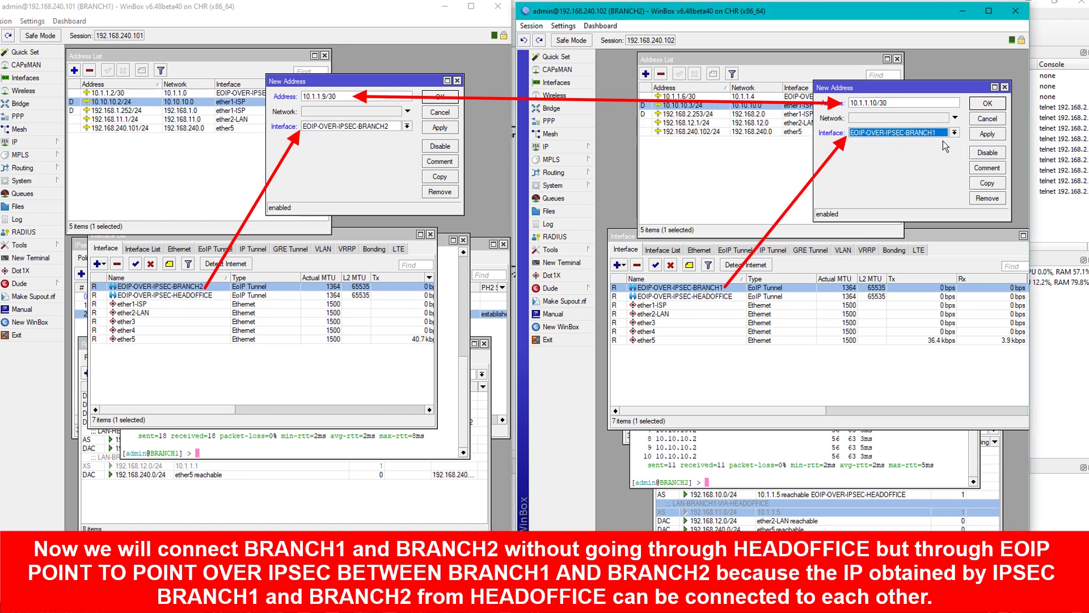
click(987, 134)
click(987, 104)
click(448, 97)
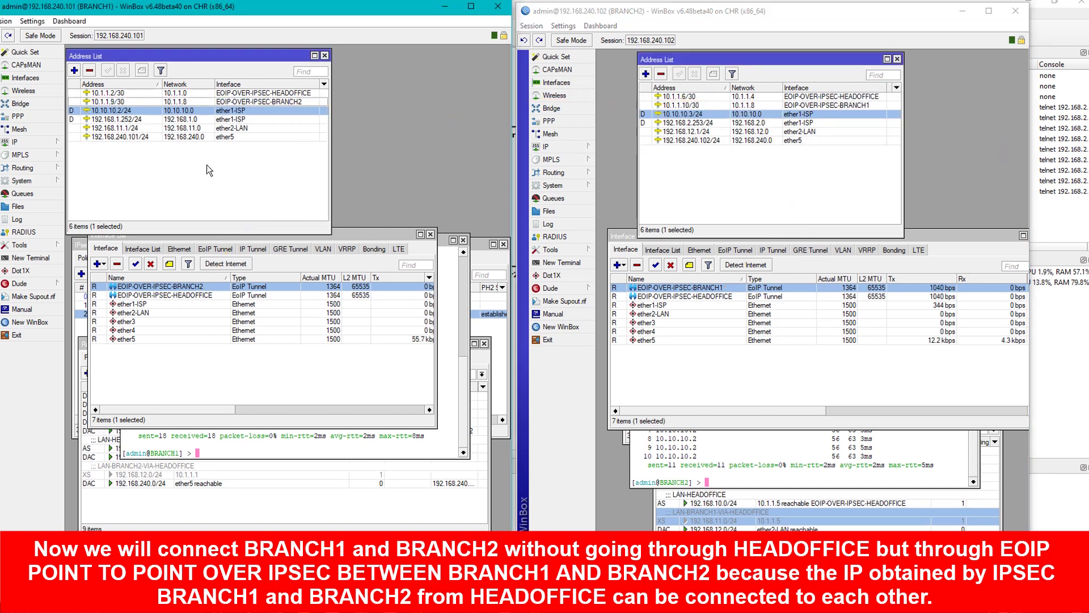
click(130, 101)
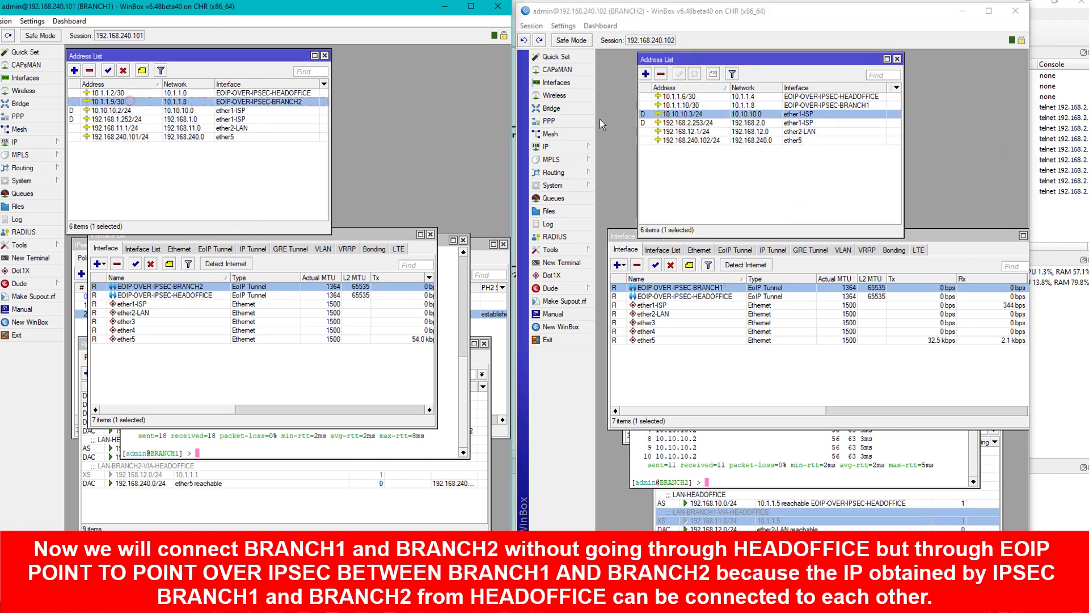
click(705, 106)
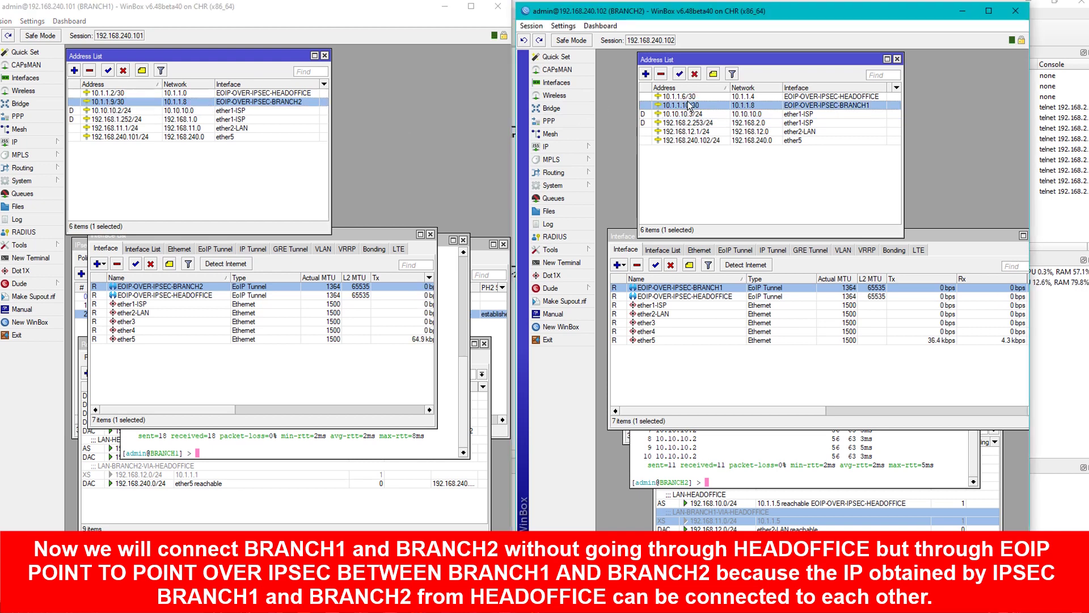
click(748, 461)
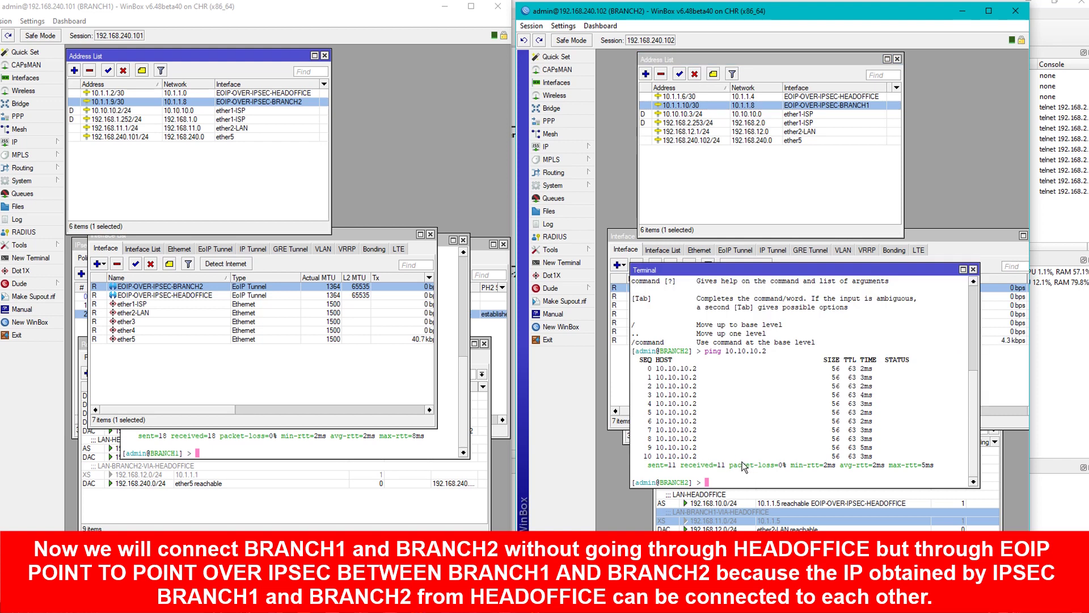
Ping 10.1.1.10 across the tunnel from BRANCH1's terminal.
click(404, 446)
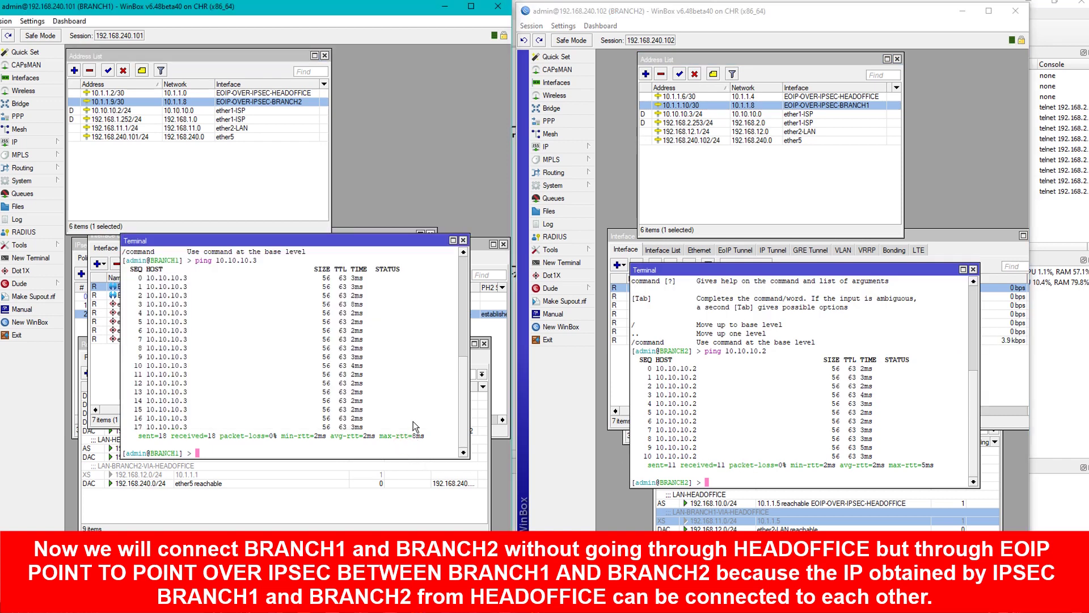
text(/in)
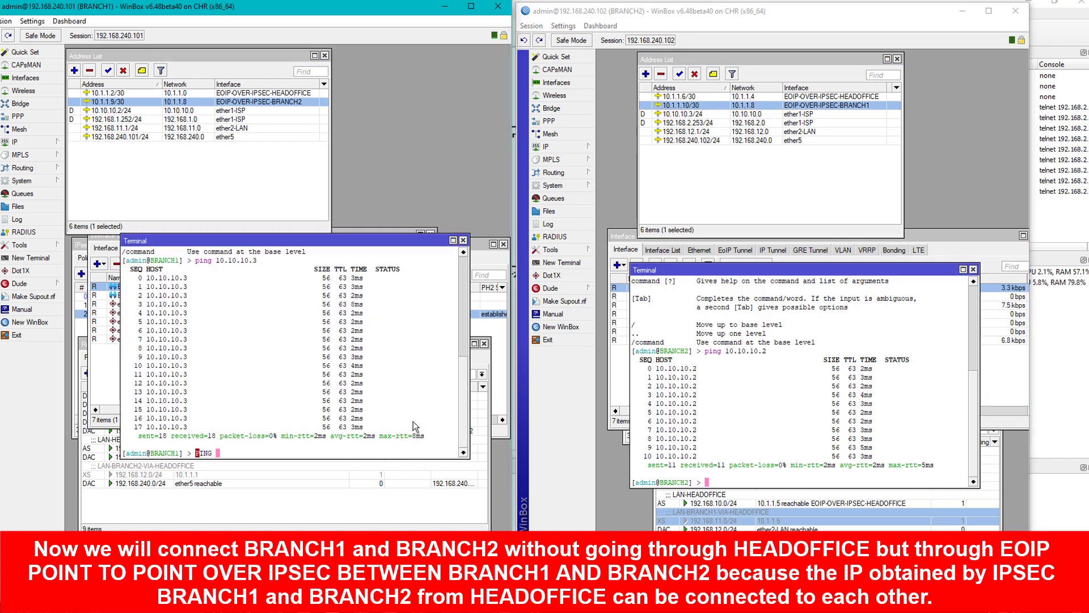
key(BackSpace)
key(BackSpace)
key(BackSpace)
key(BackSpace)
text(ping 1)
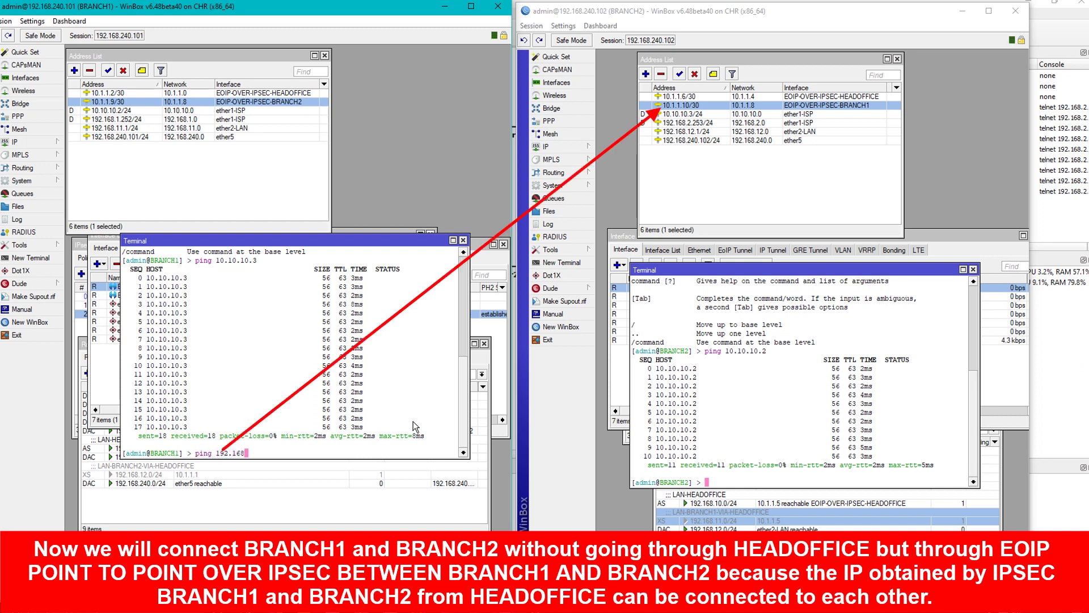
text(0.1.1.10)
key(Return)
Ping 10.1.1.9 from BRANCH2's terminal and stop it to show the summary.
click(811, 392)
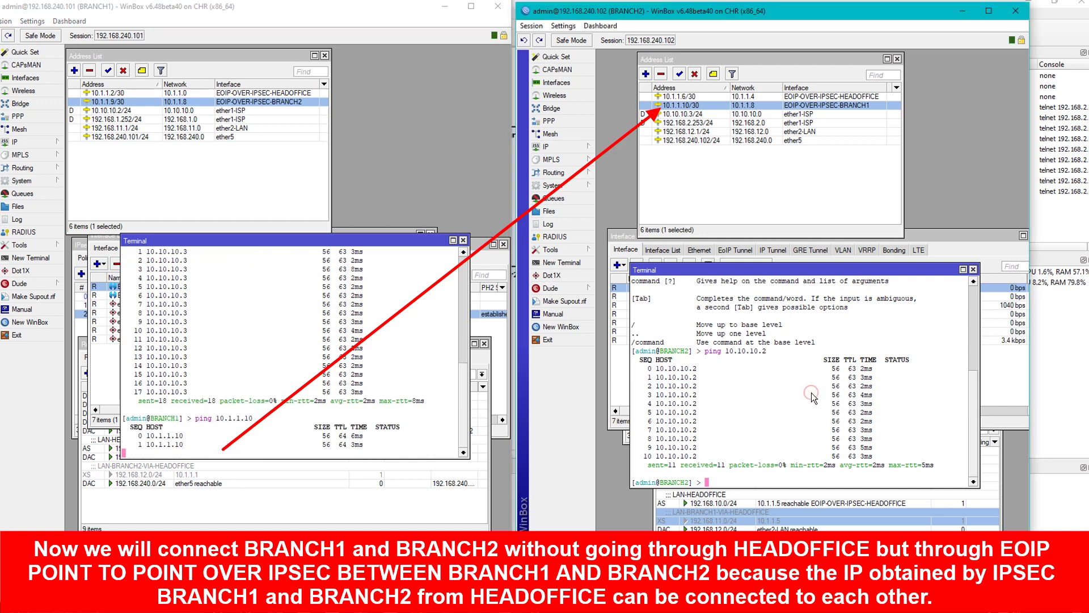
text(c)
key(BackSpace)
text(pi)
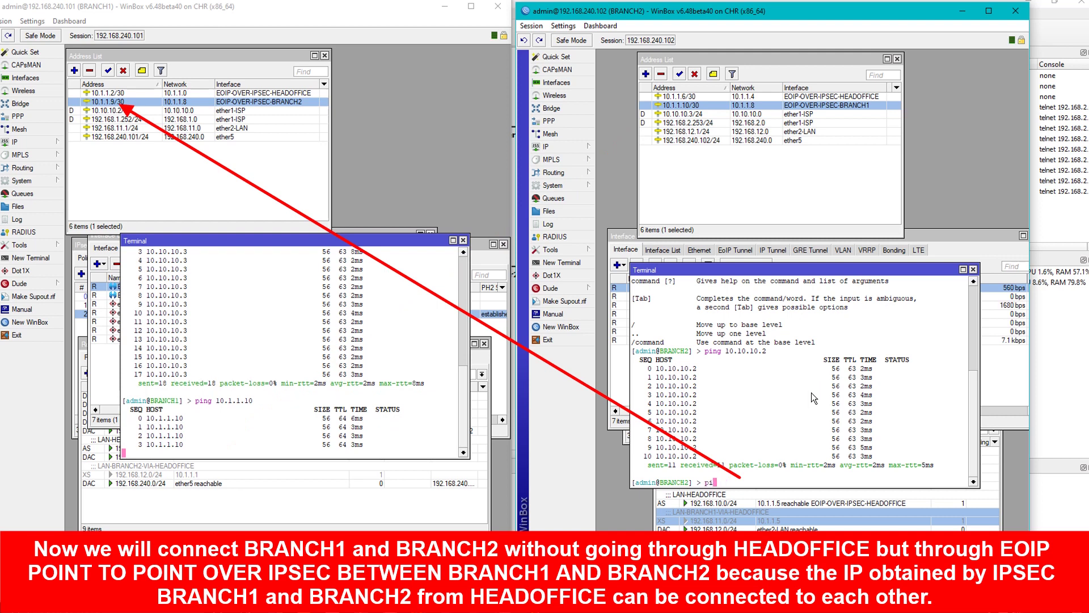
text(ng 10.1.1.9)
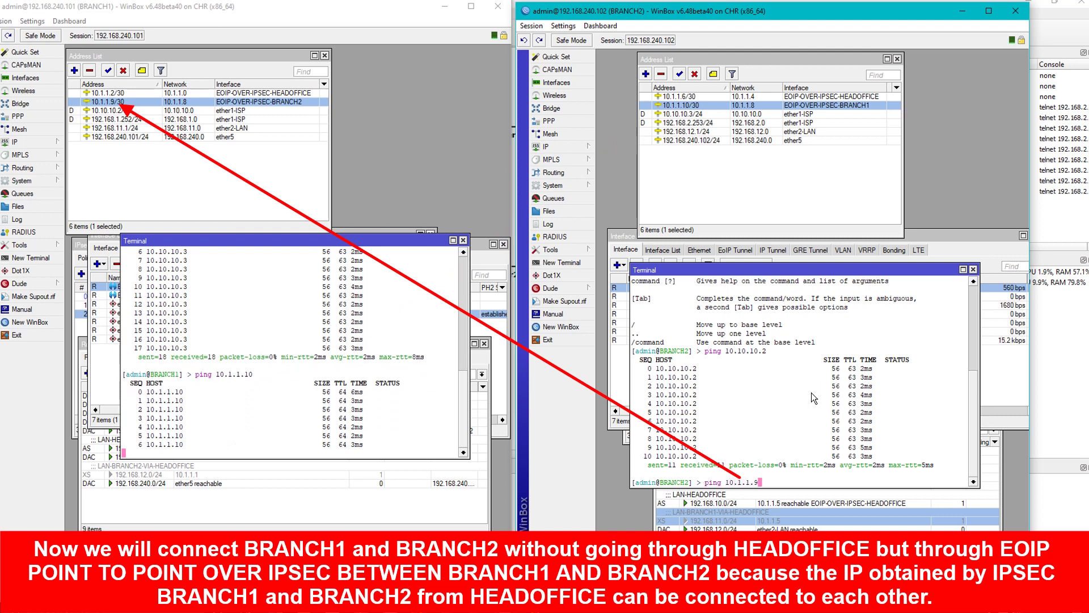
key(Return)
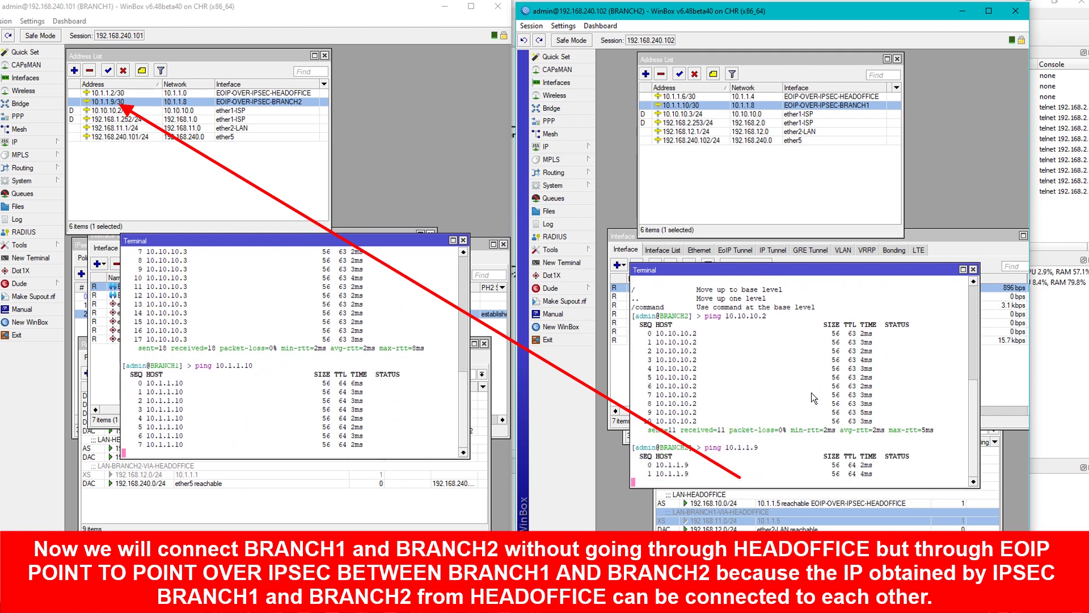
key(ctrl+c)
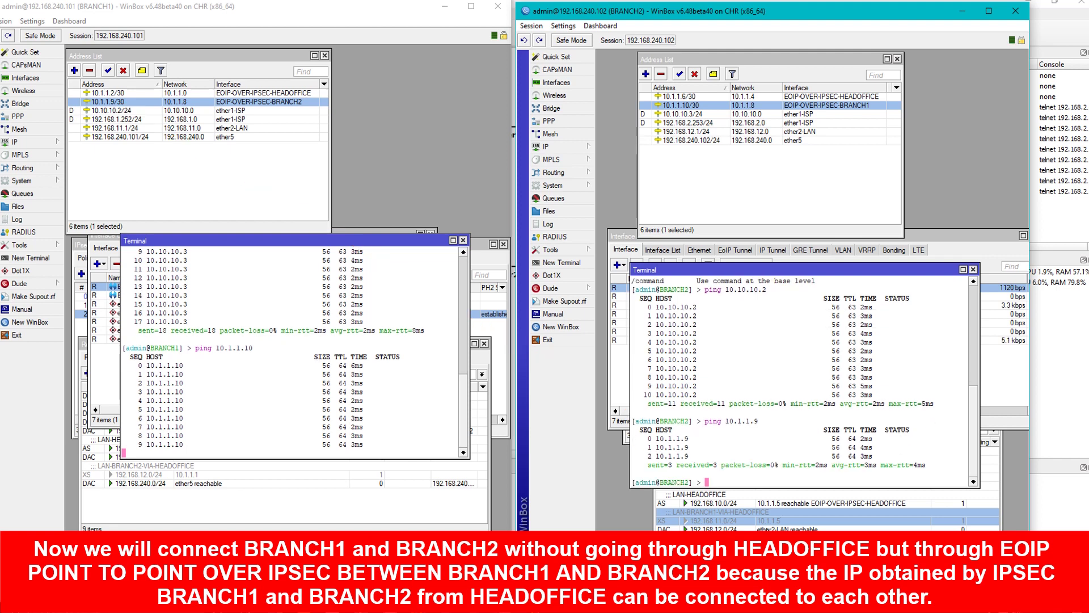
Bring the Route List windows of BRANCH2 and BRANCH1 into view.
click(727, 505)
drag(728, 397, 728, 314)
click(333, 388)
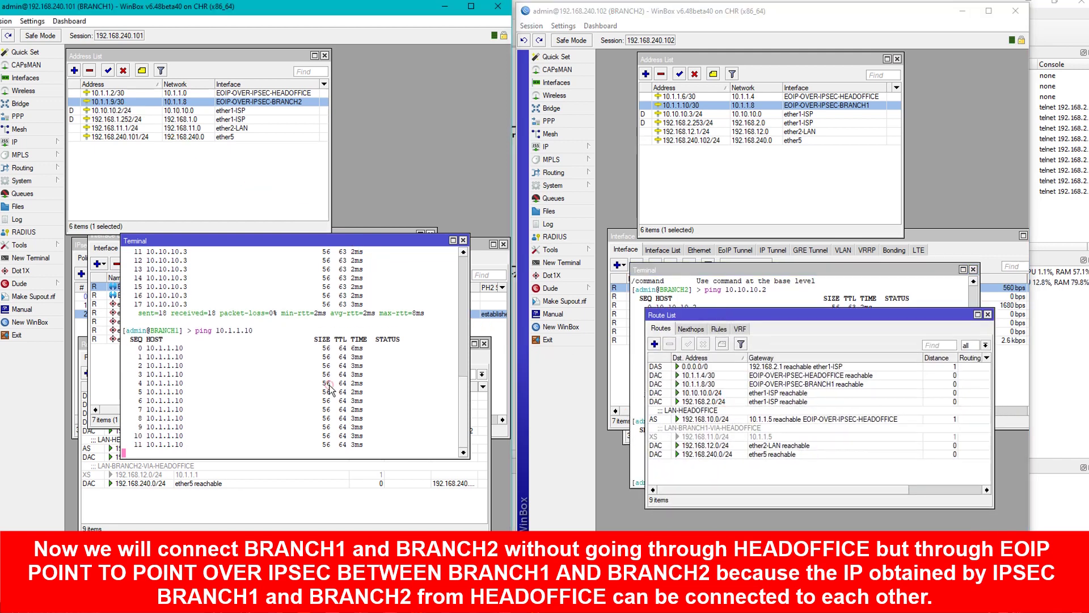
Start new routes on both routers and check BRANCH2's addresses 192.168.12.1/24 and 10.1.1.10/30.
click(286, 501)
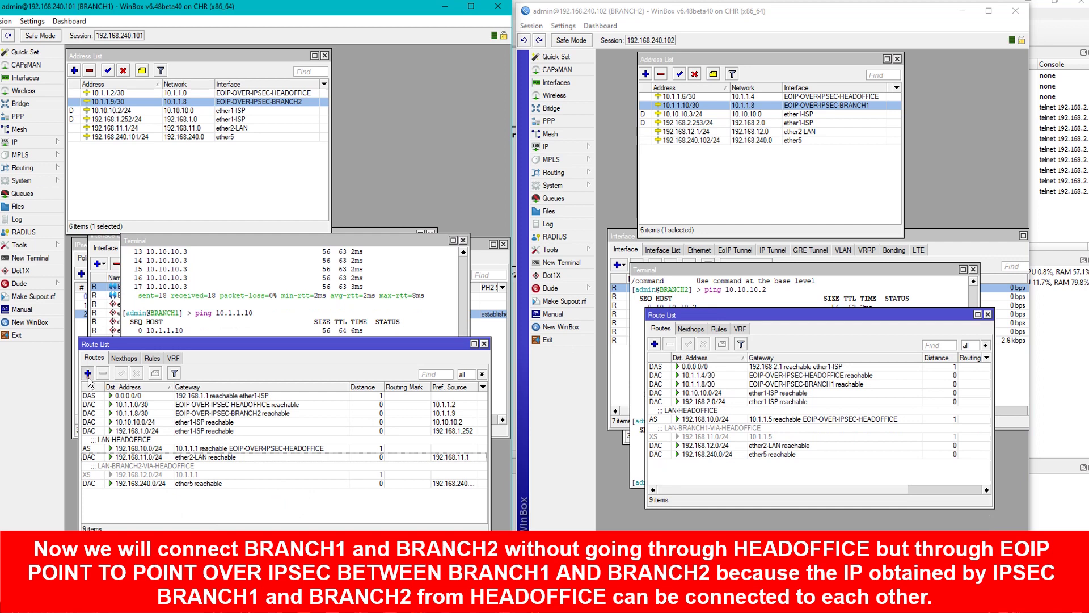
click(88, 372)
click(654, 343)
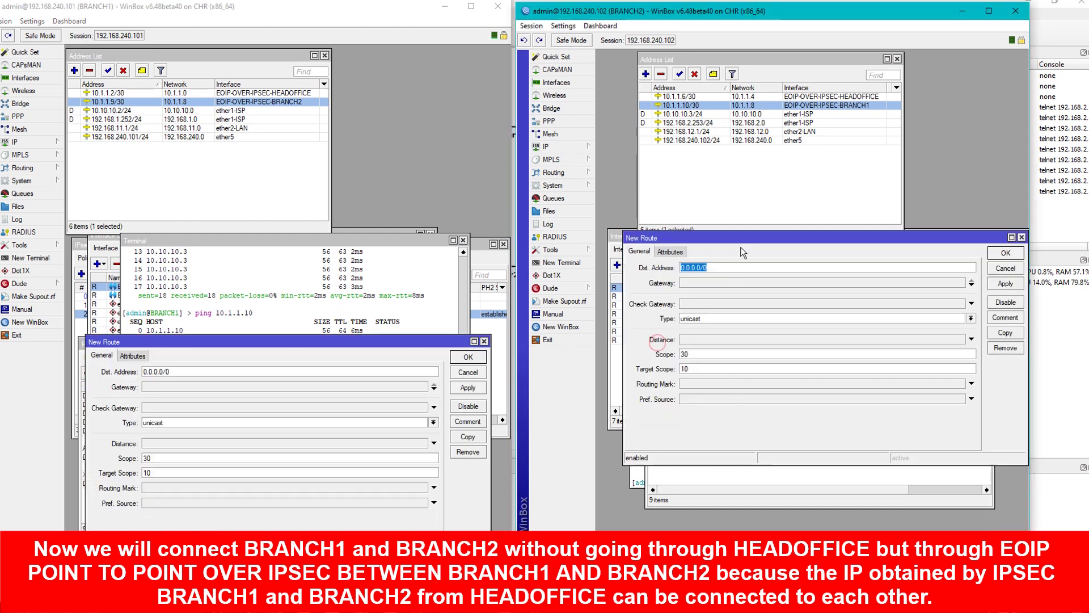
drag(743, 239, 757, 346)
click(195, 371)
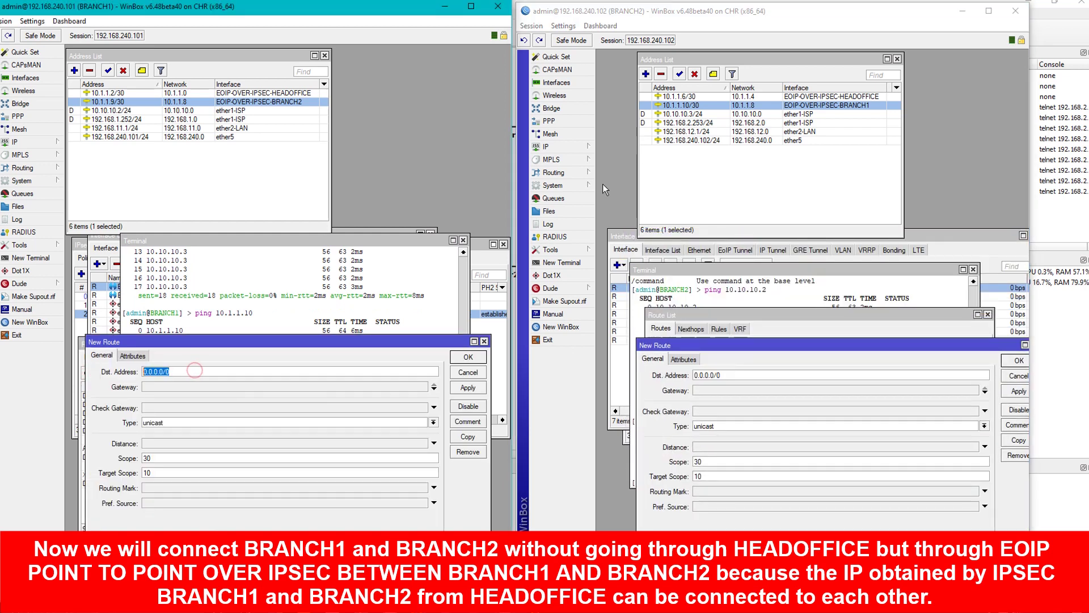
click(691, 134)
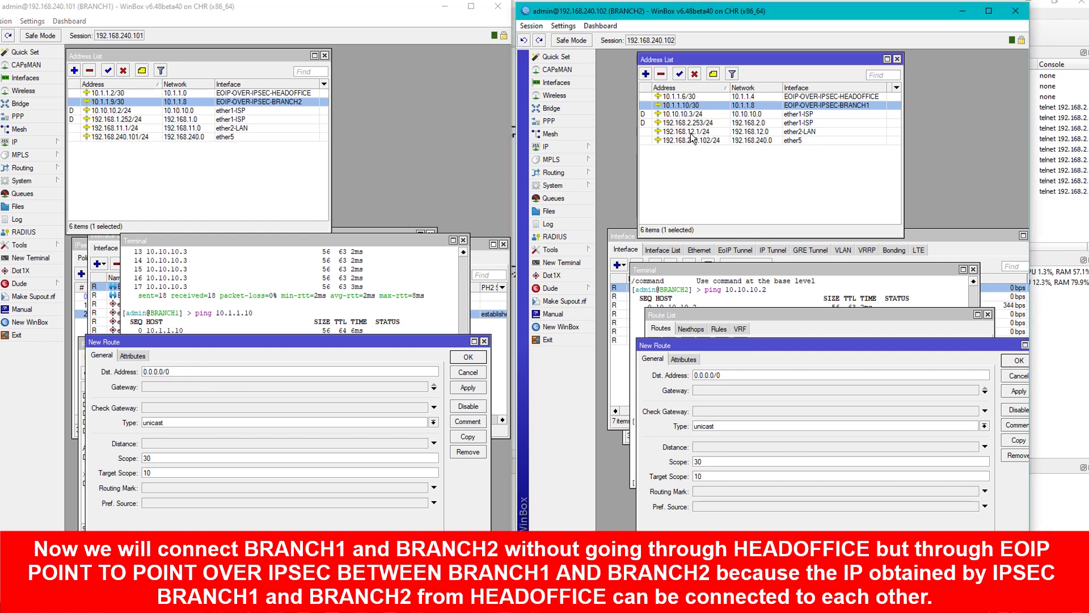
click(696, 106)
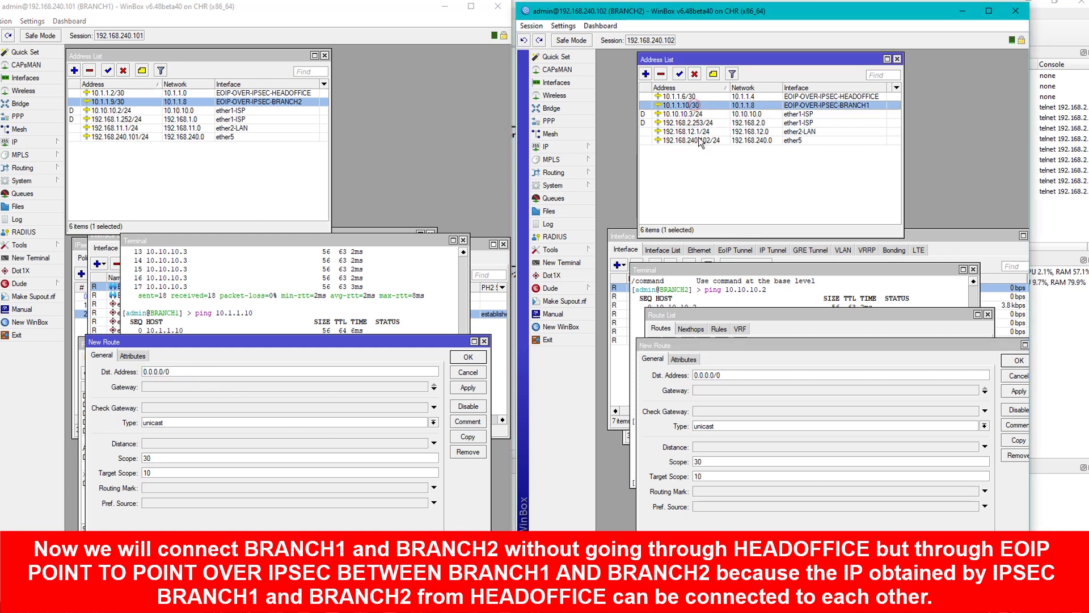
ctrl+click(697, 135)
Set BRANCH1's new route to 192.168.12.0/24 via gateway 10.1.1.10 and apply.
click(216, 372)
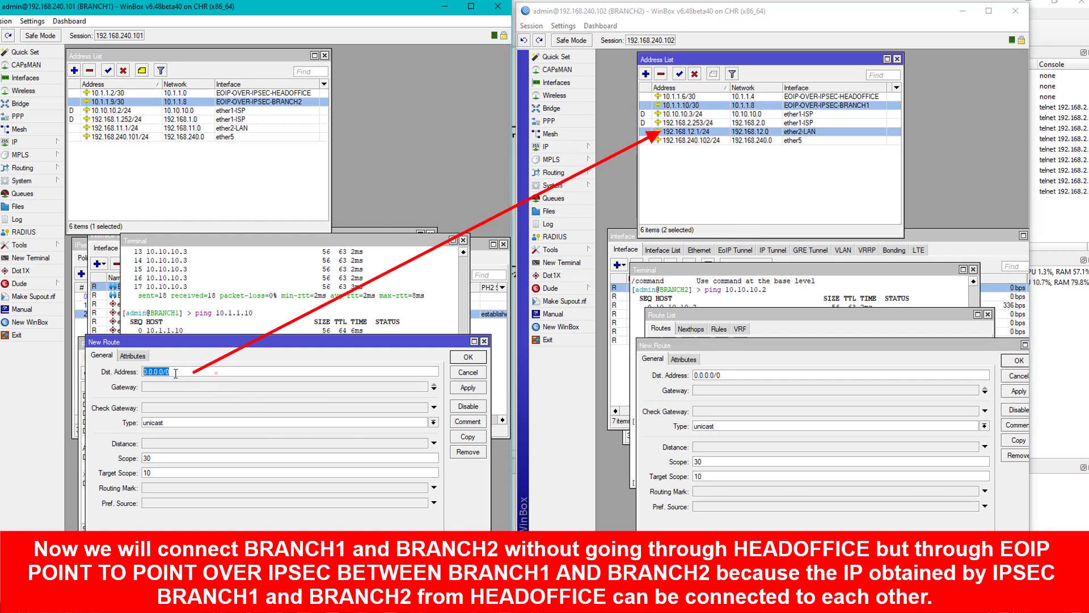
text(192.168.12.0/24)
click(170, 387)
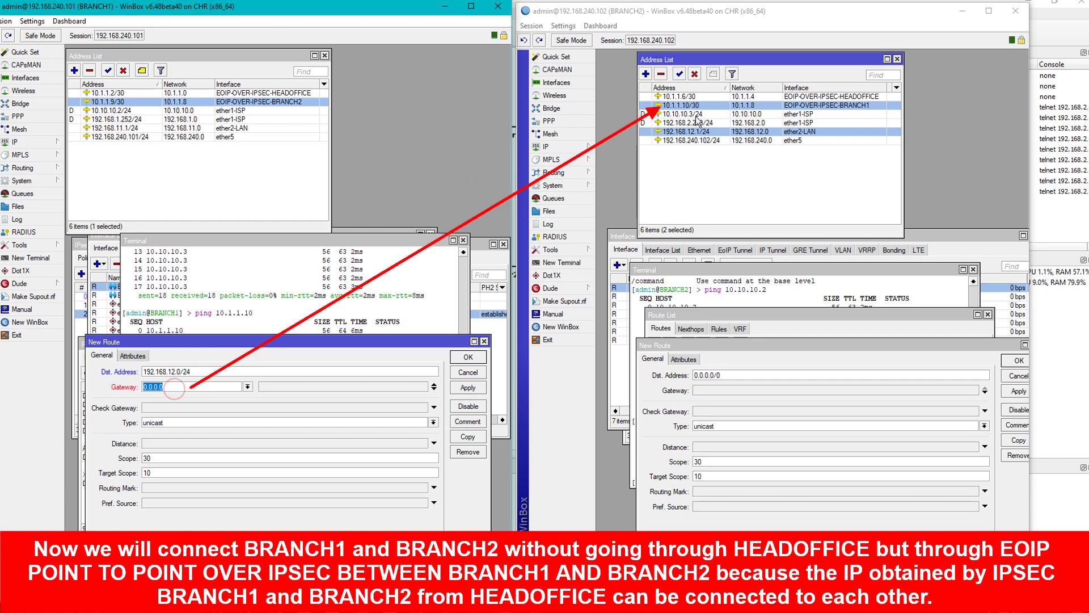
text(10.1)
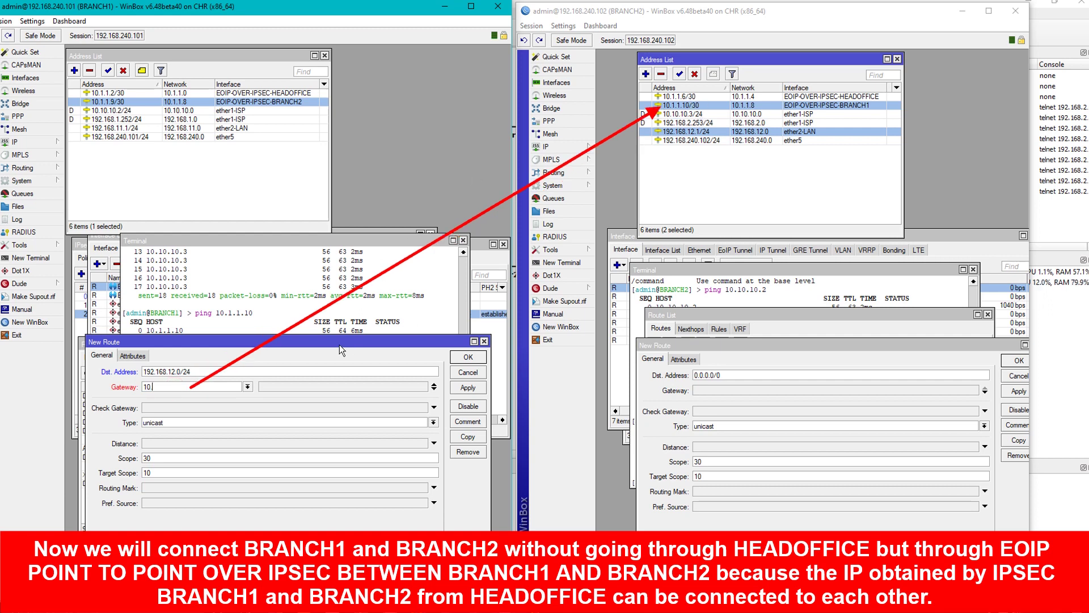
text(.1.10)
click(455, 388)
Comment the route LAN-BRANCH2-VIA-EOIP-POINT TO POINT BRANCH and save it.
click(467, 420)
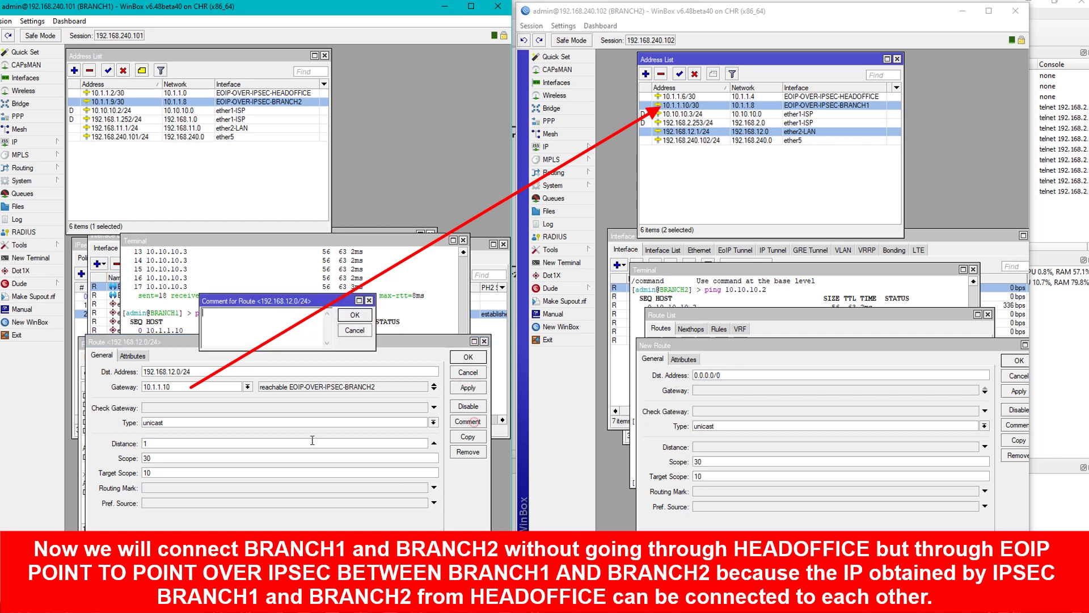
text(la)
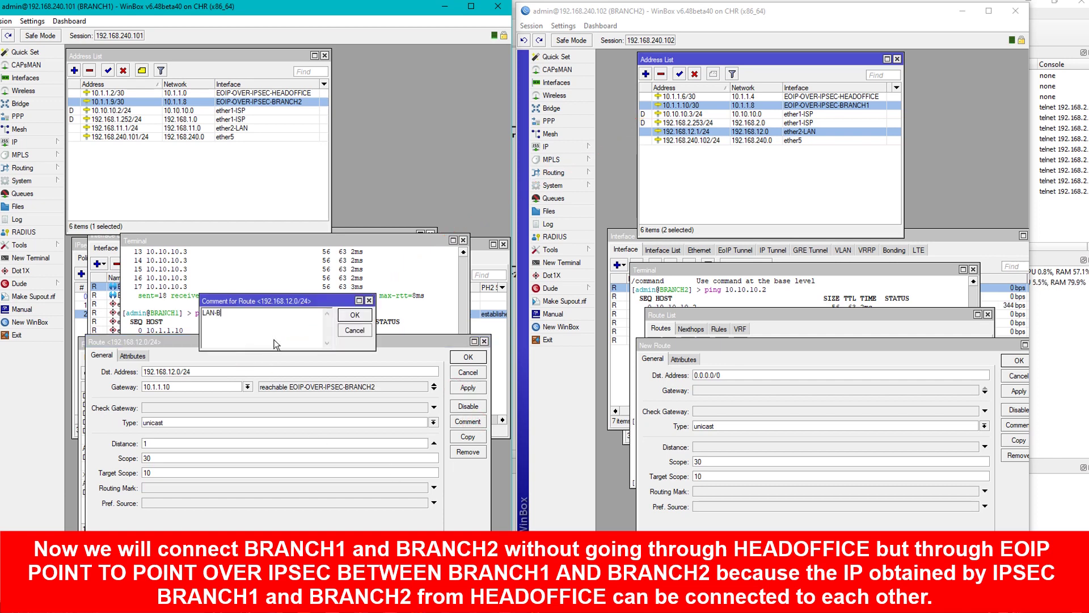
text(N-BRANCH2)
text(-VIA-EOIP-POINT TO POINT BRANCH)
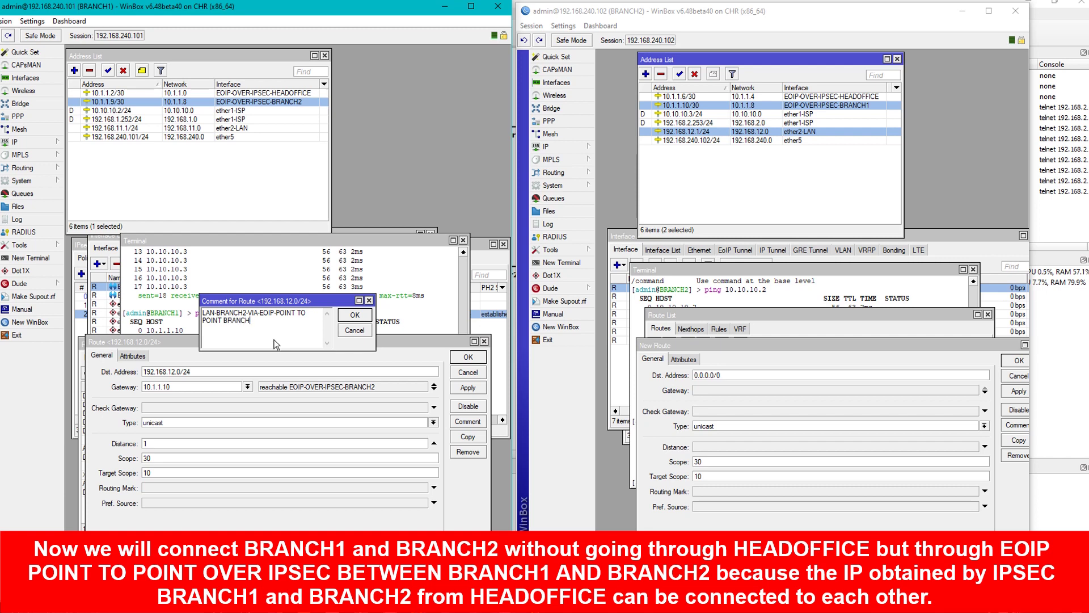
click(354, 315)
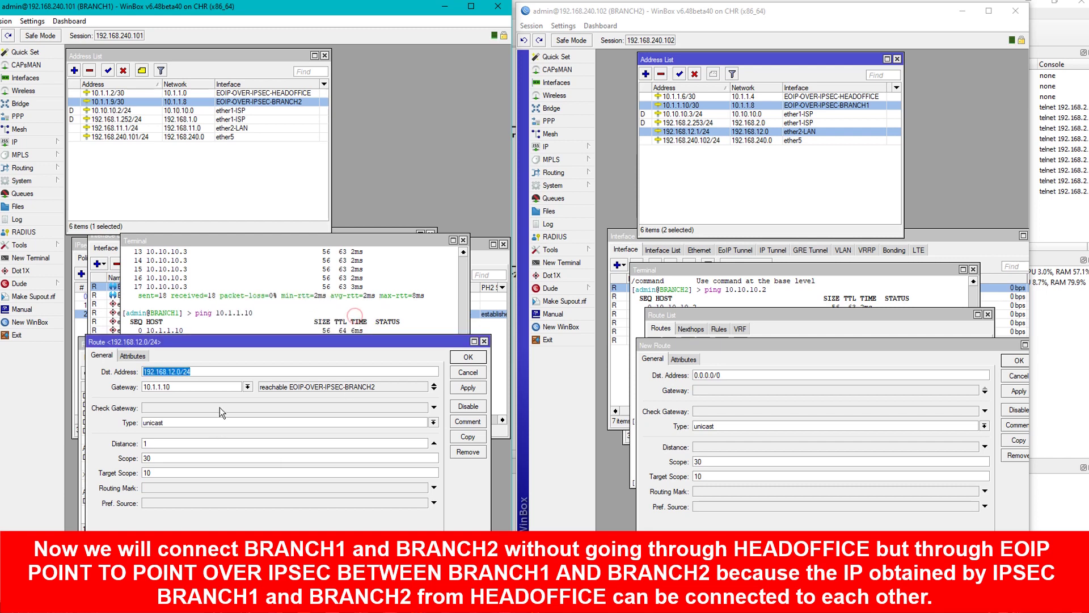
click(466, 387)
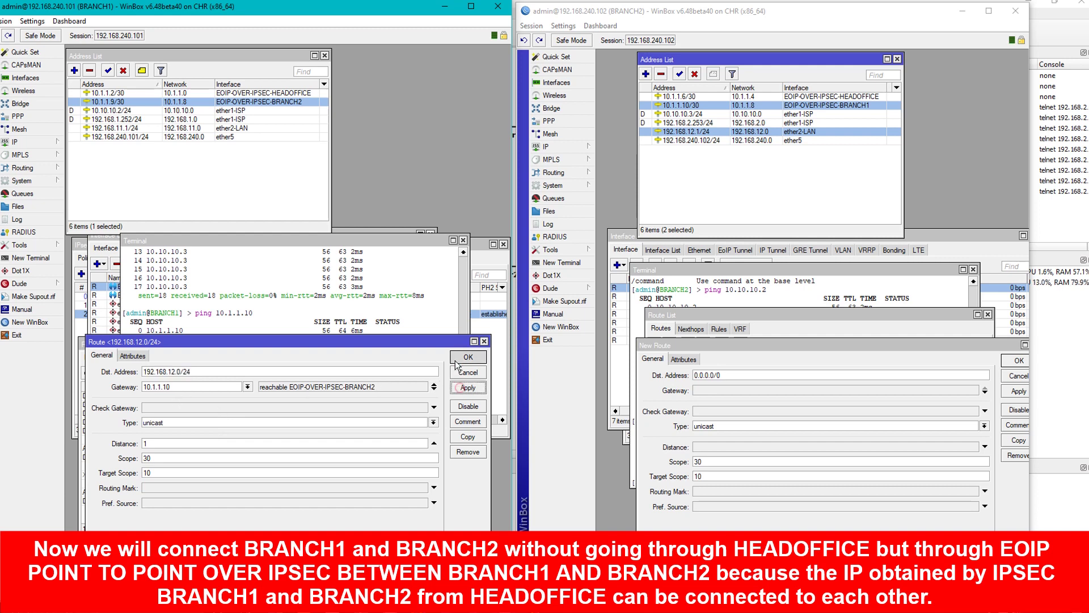
click(454, 359)
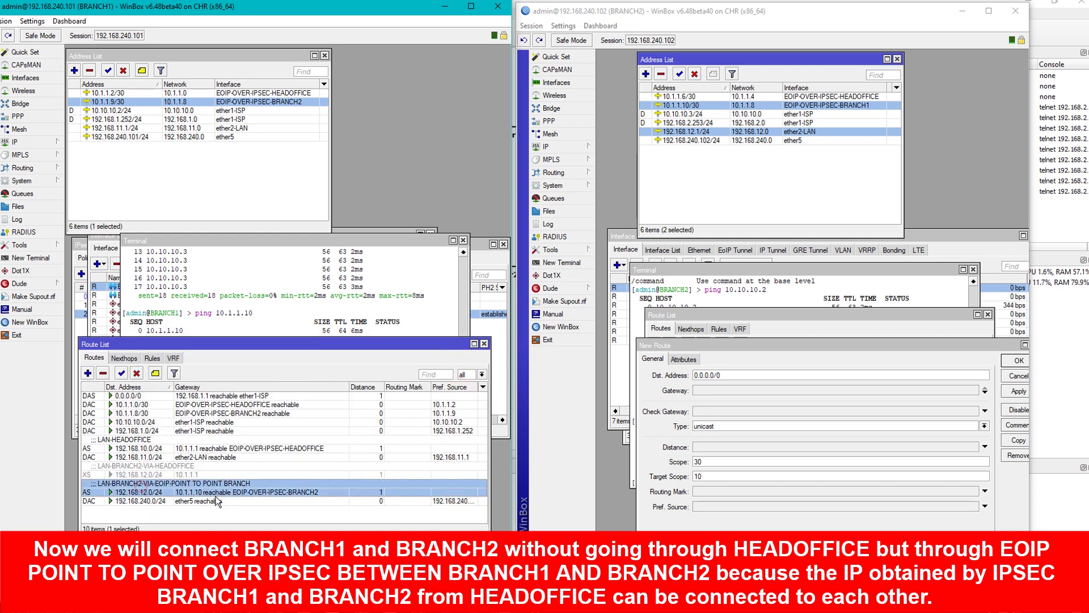
Set BRANCH2's new route to 192.168.11.0/24 via gateway 10.1.1.9 and apply.
click(742, 374)
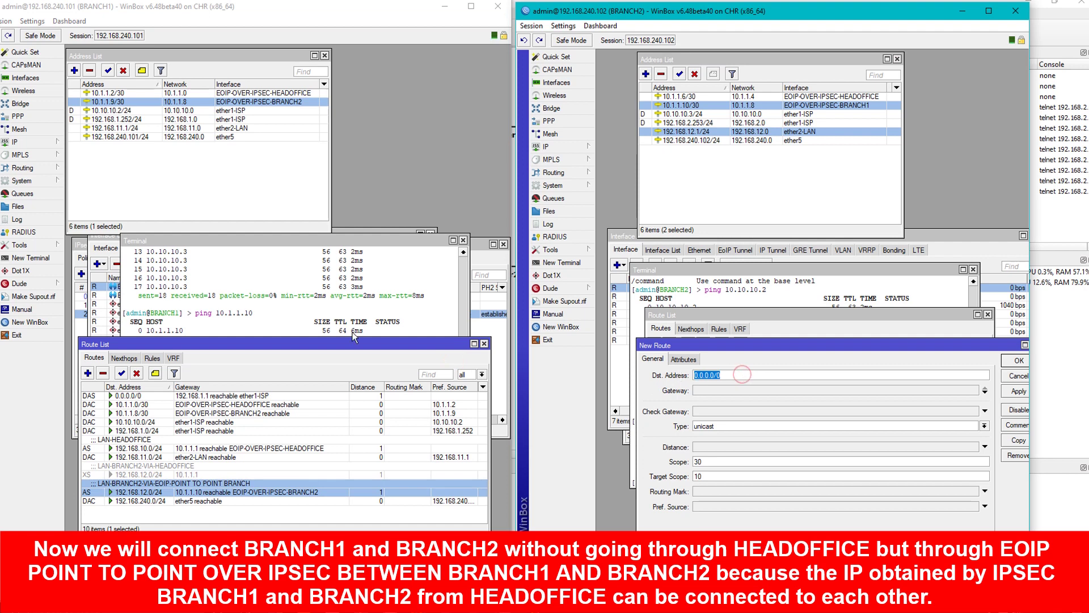
ctrl+click(129, 129)
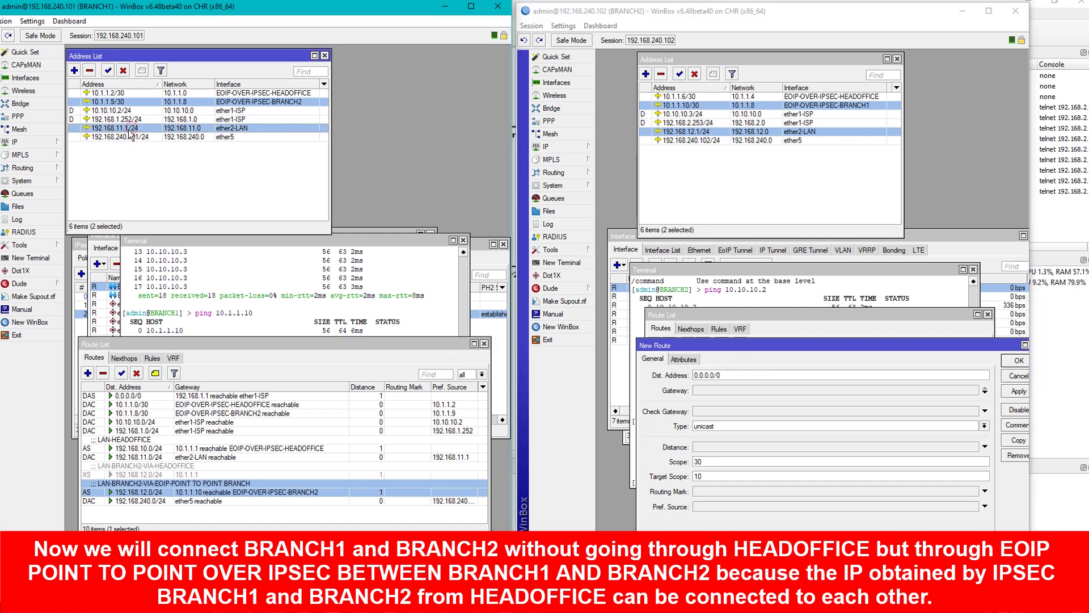
drag(135, 130, 712, 391)
click(738, 375)
text(1)
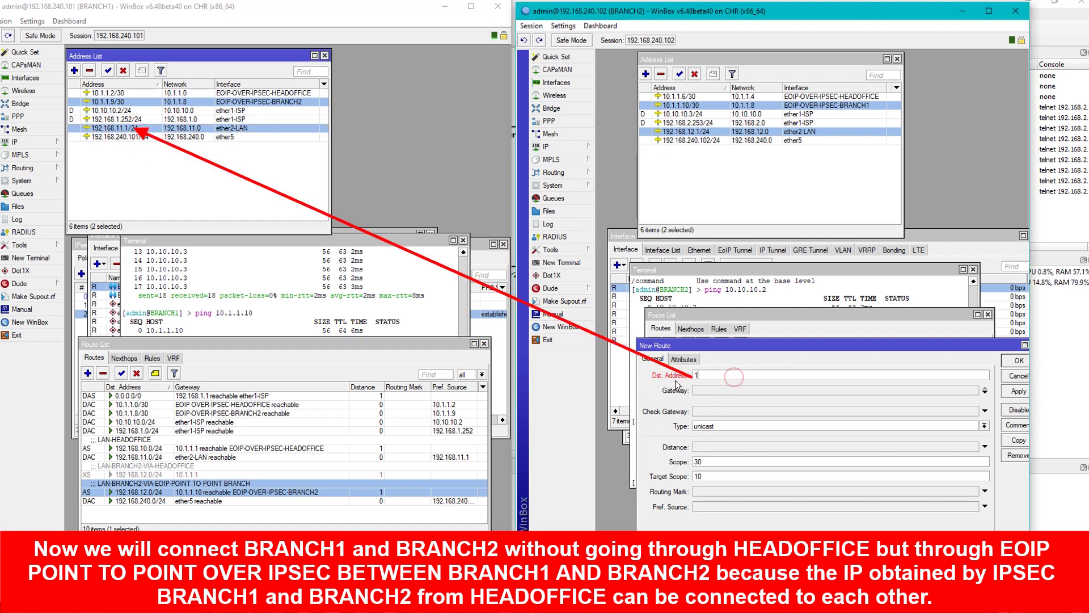
text(92.168.11.0/24)
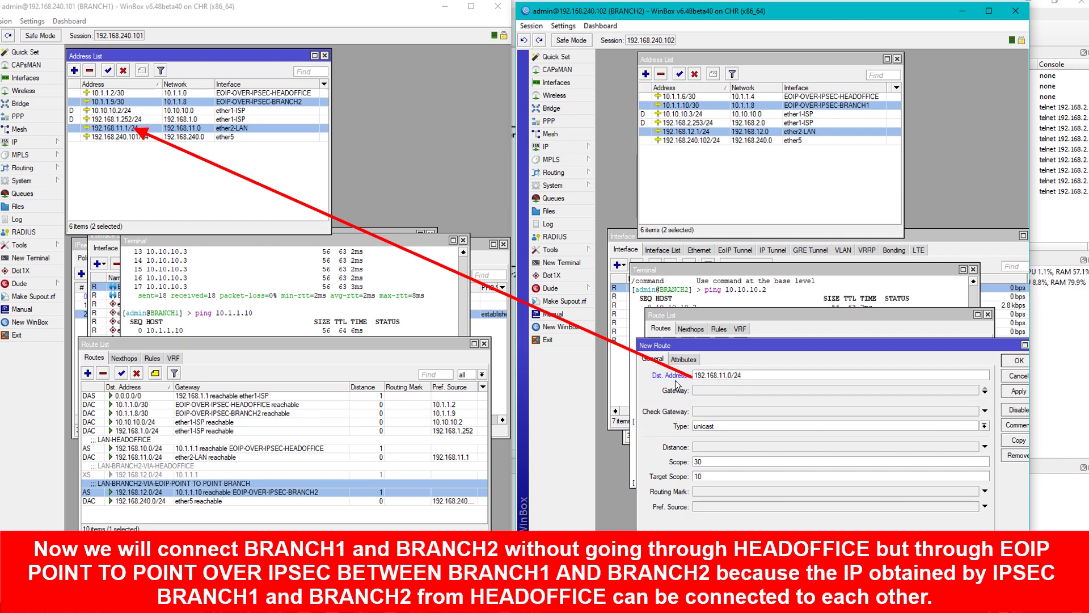
click(698, 390)
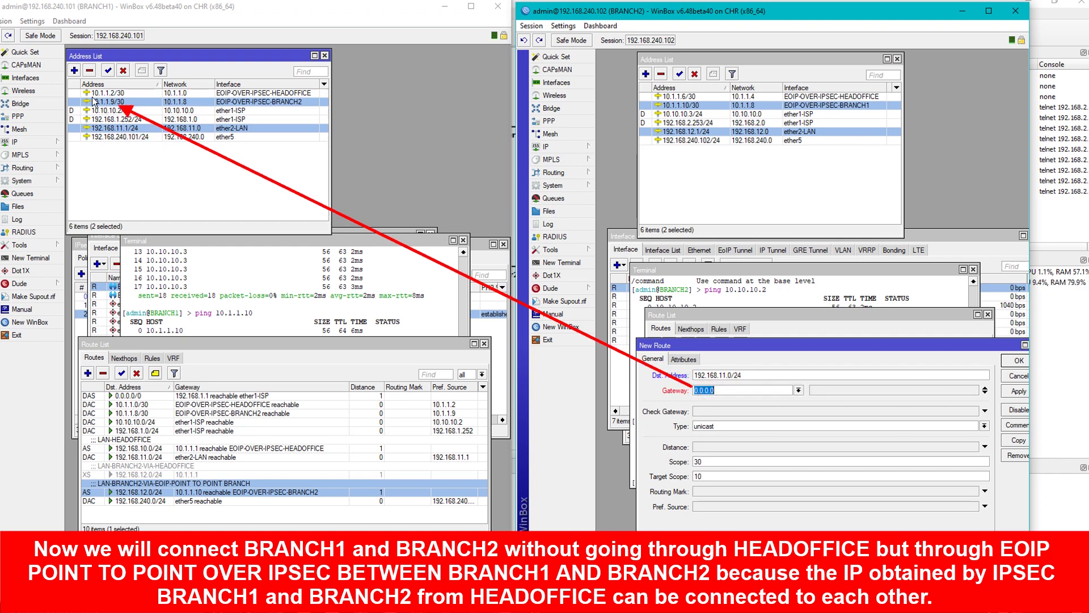
text(10.1)
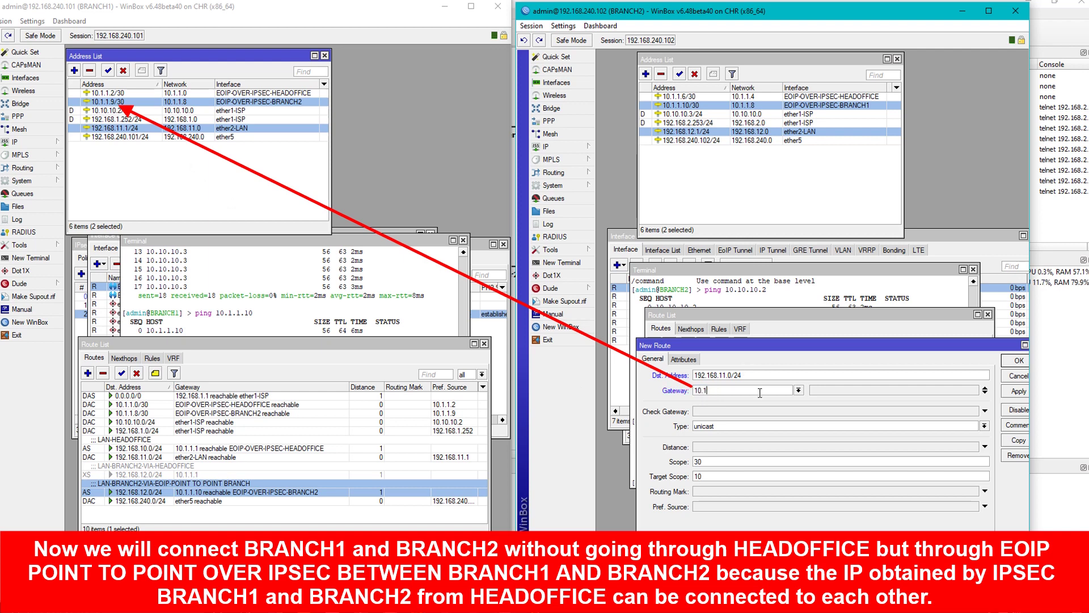
text(.1.9)
click(1018, 391)
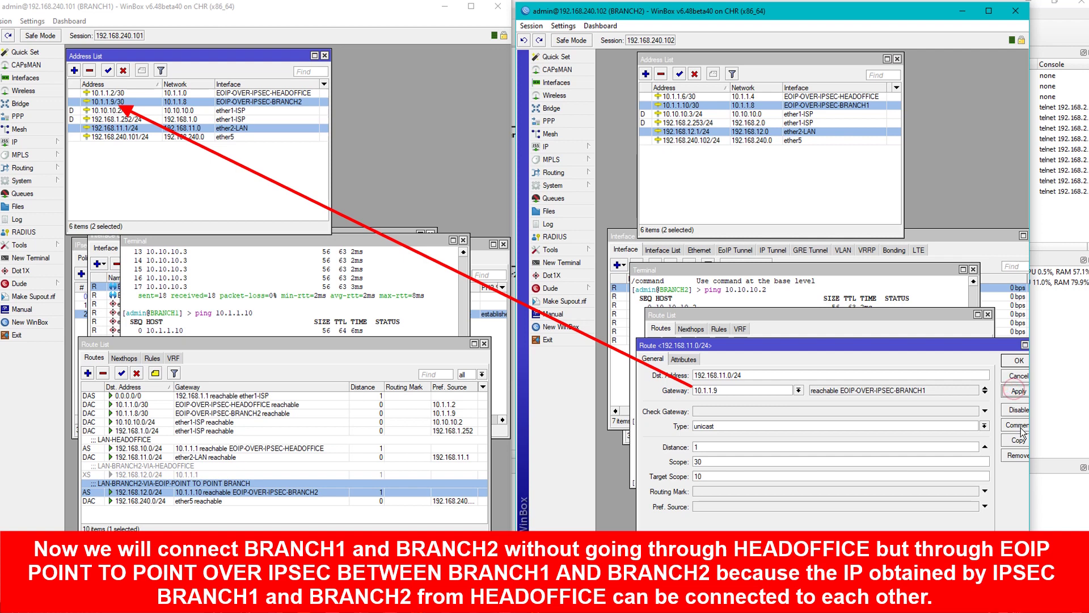
Comment it LAN-BRANCH1-VIA-EOIP-POINT TO POINT BRANCH, save, and review the inactive HEADOFFICE routes.
click(1017, 425)
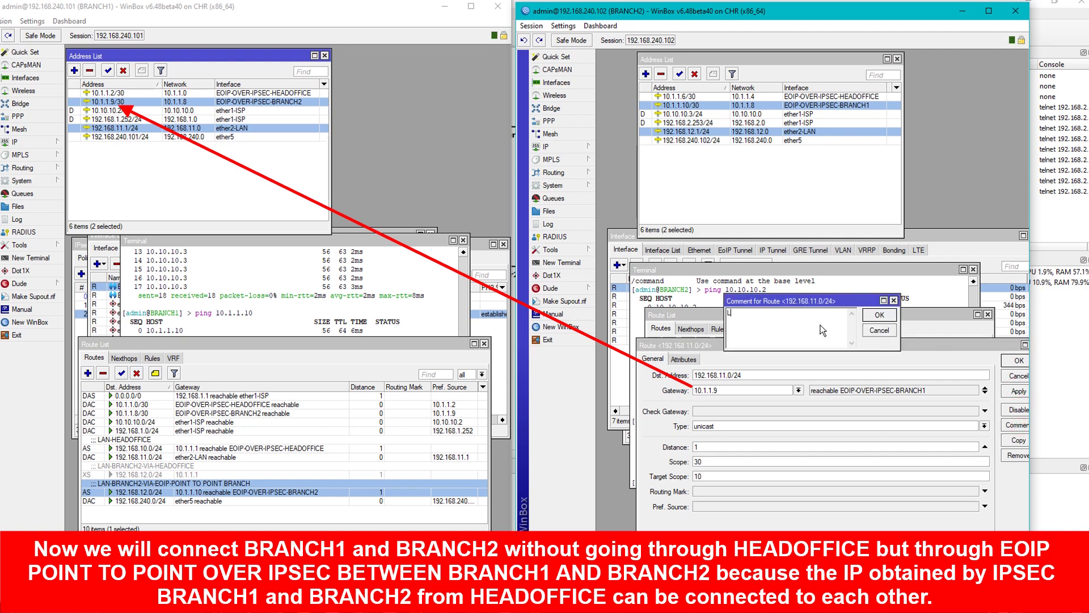
text(LAN-BRANCHG)
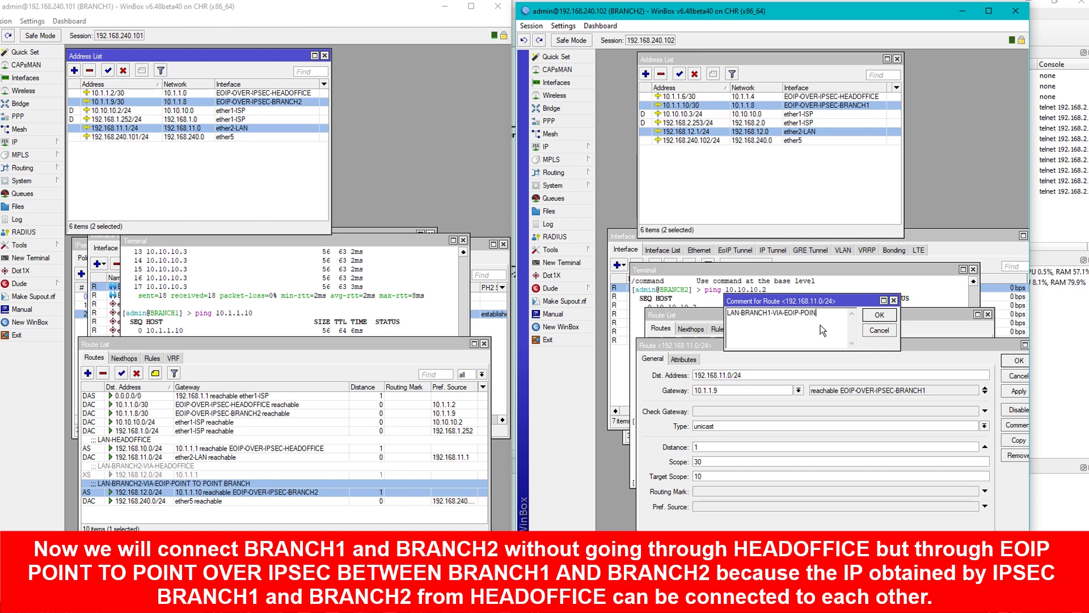
text(POINT BRANCH)
key(Return)
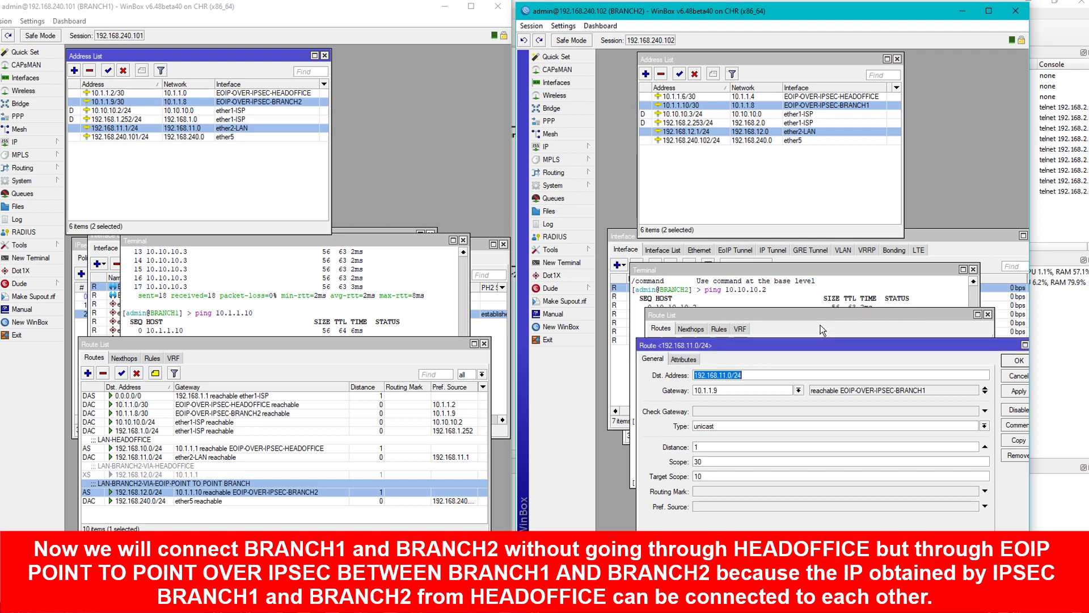
click(1019, 360)
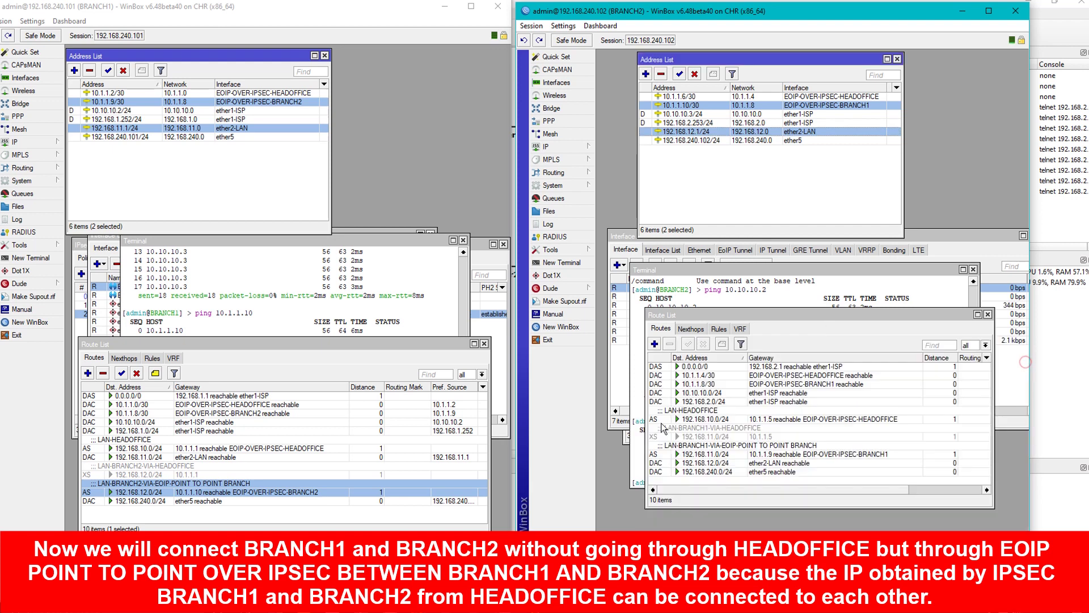
click(149, 474)
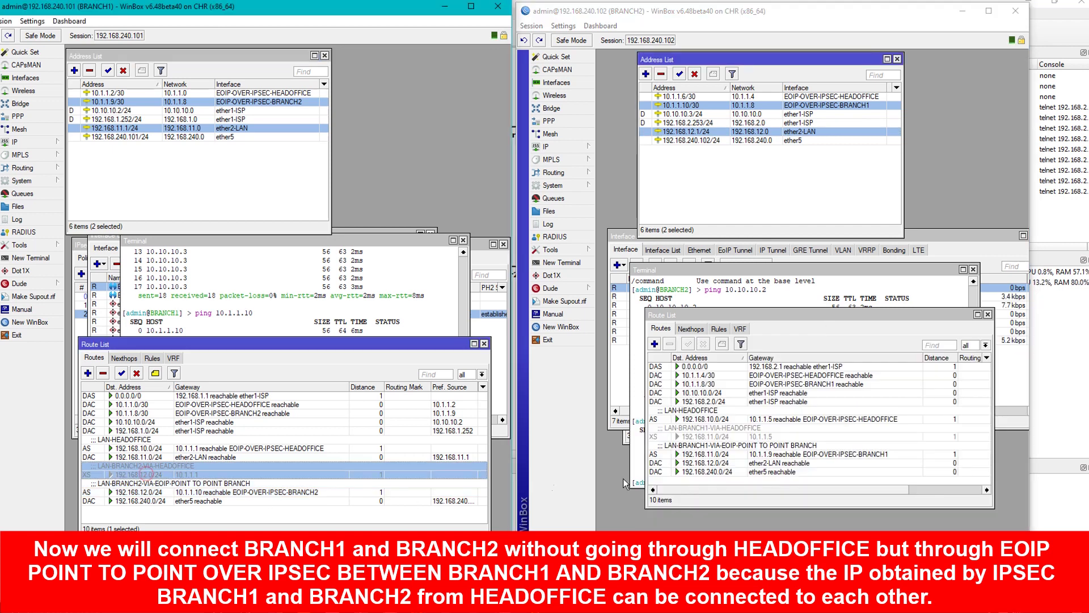
click(713, 438)
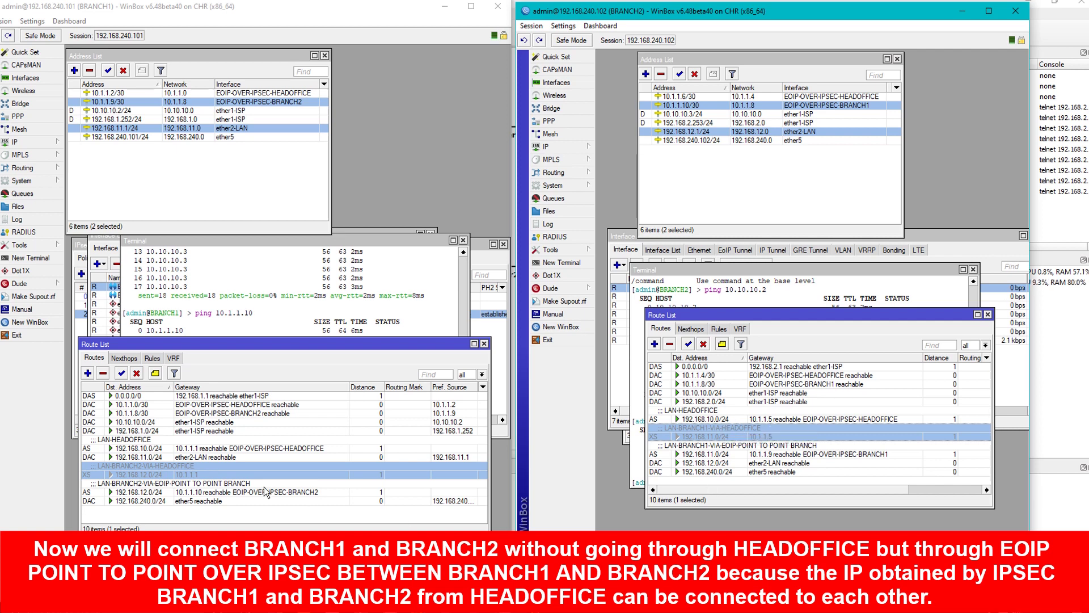
Highlight each router's new tunnel route, then bring BRANCH1's terminal forward.
click(153, 492)
click(806, 447)
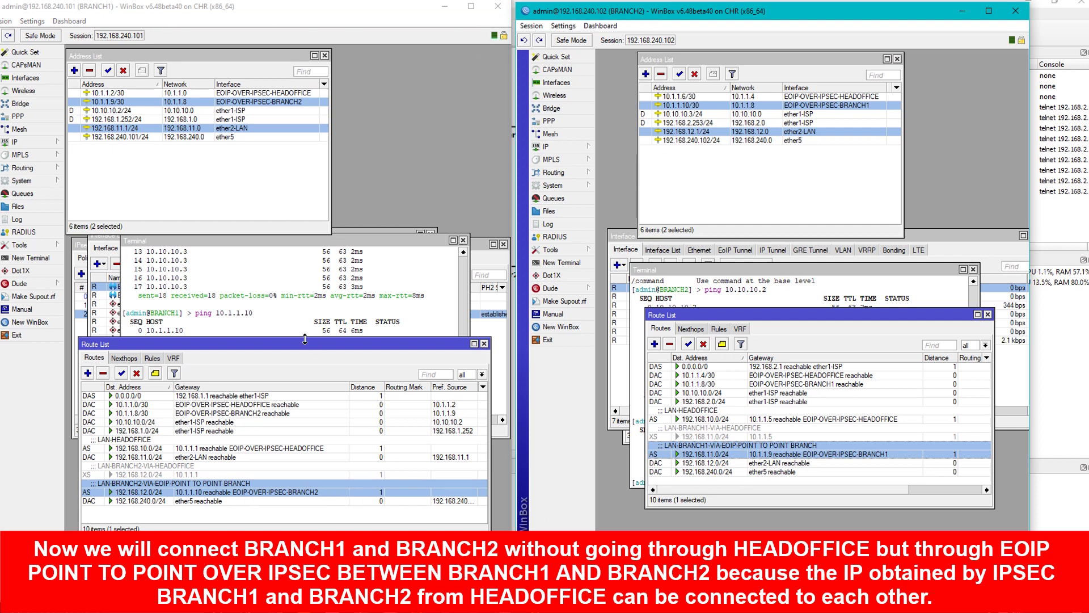
click(227, 290)
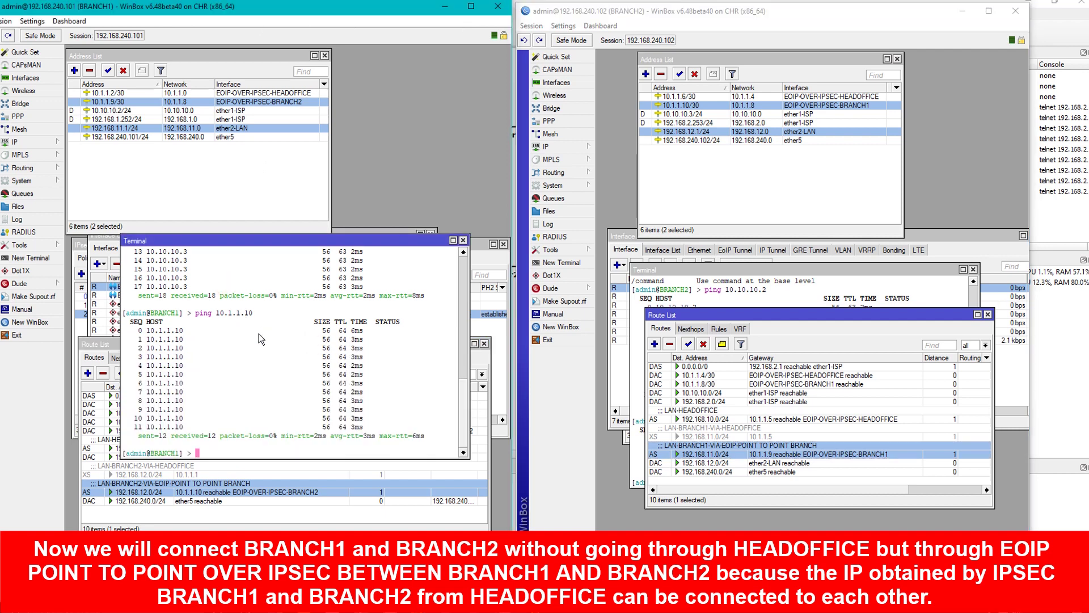
Ping 192.168.12.1 from BRANCH1 and 192.168.11.1 from BRANCH2.
text(ping )
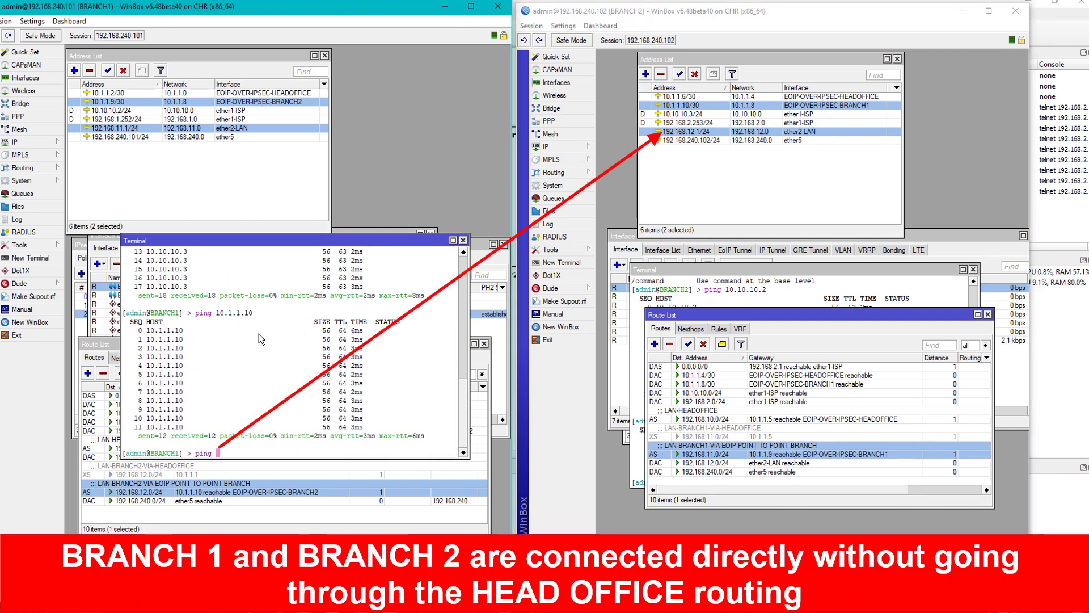
text(192.168.12.1)
key(Return)
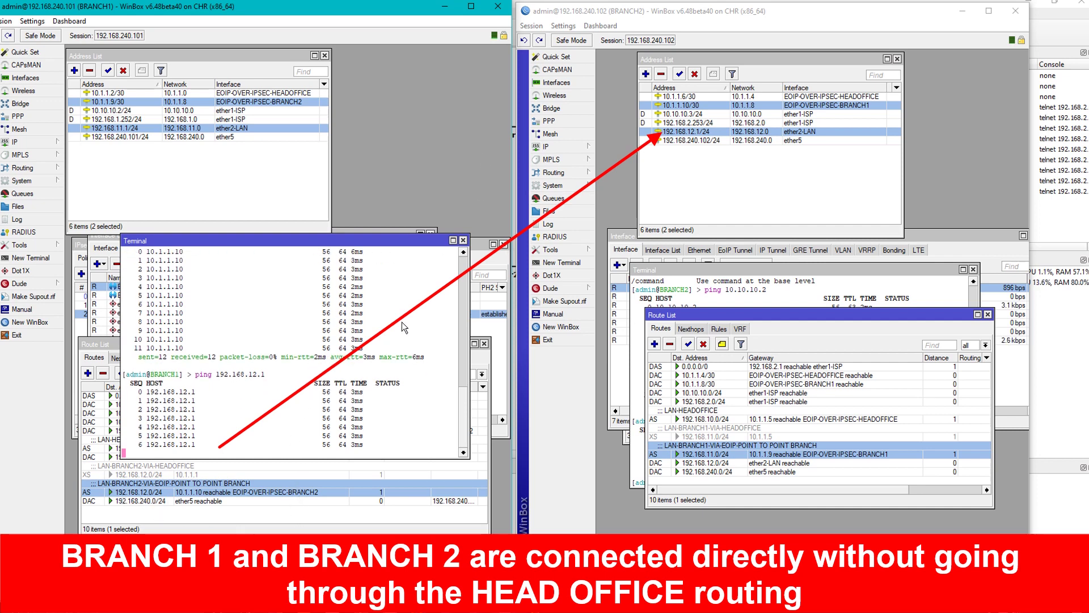
click(711, 301)
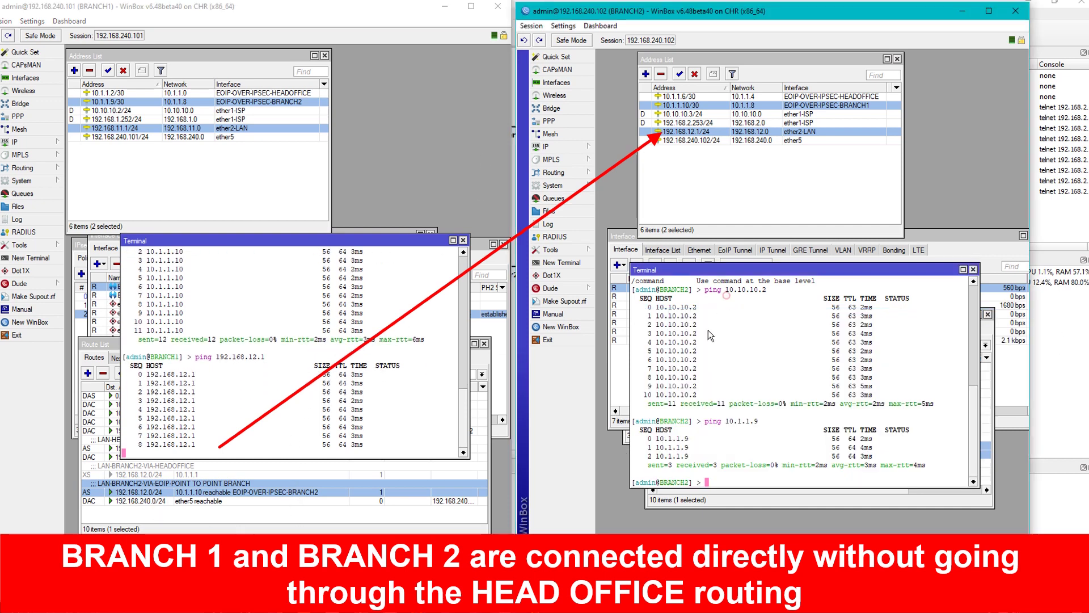
drag(744, 270, 744, 216)
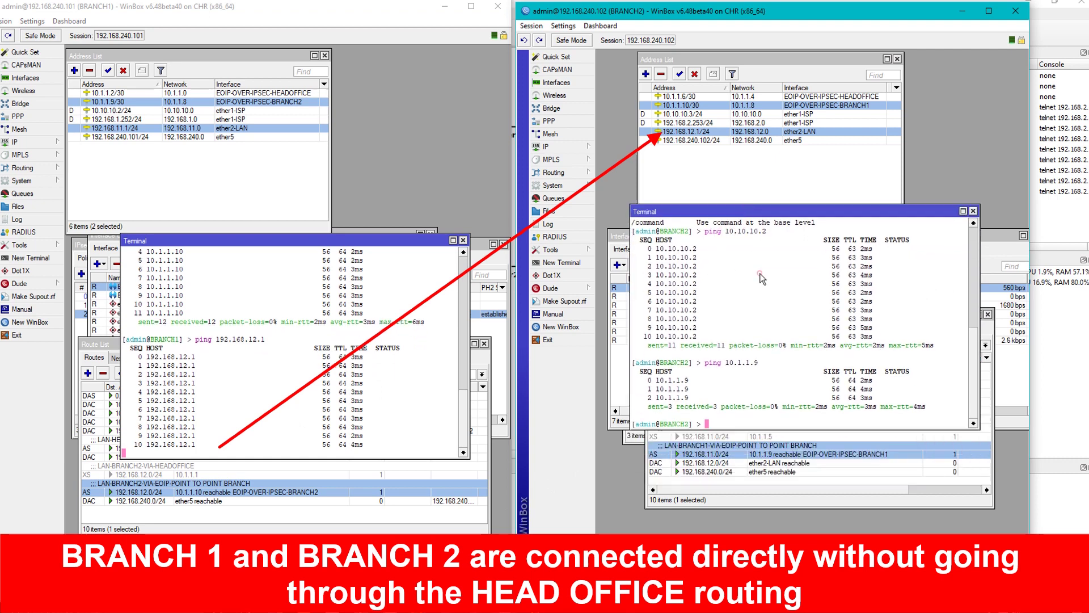
text(ping 19)
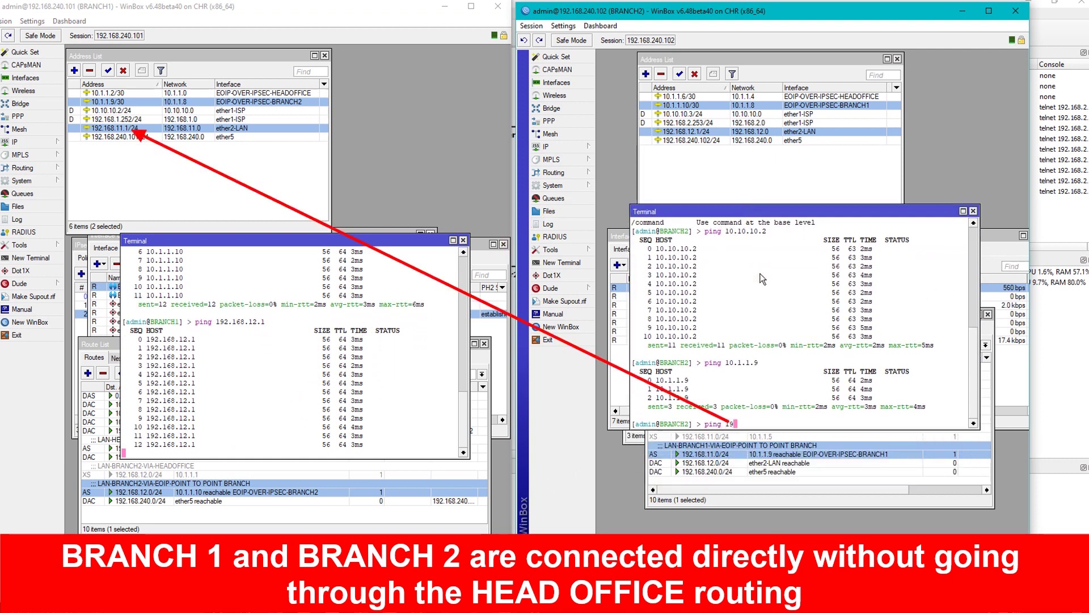
text(2.168.11.1)
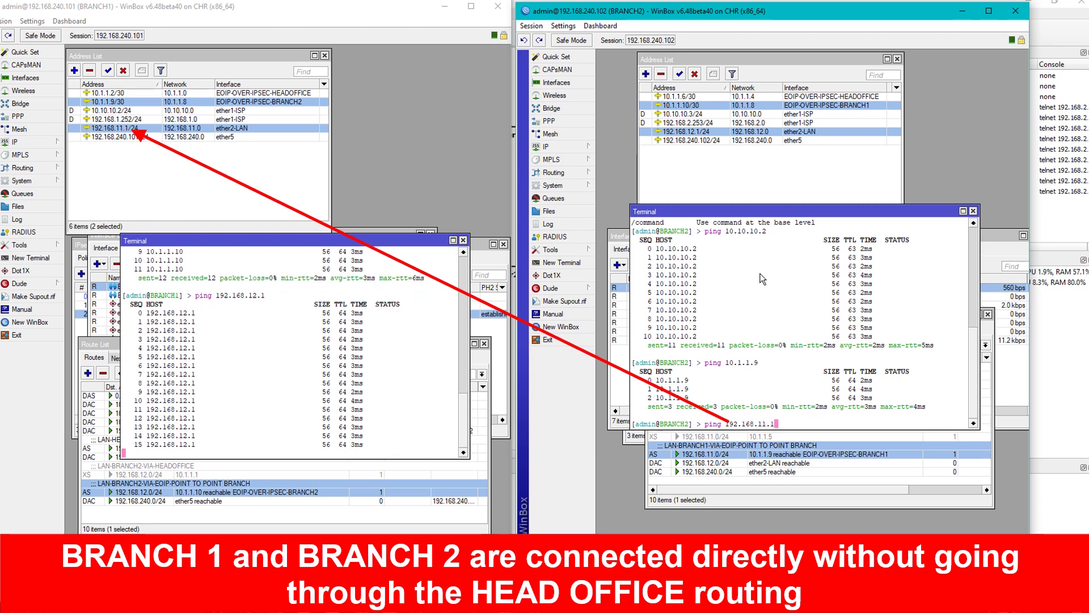
key(Return)
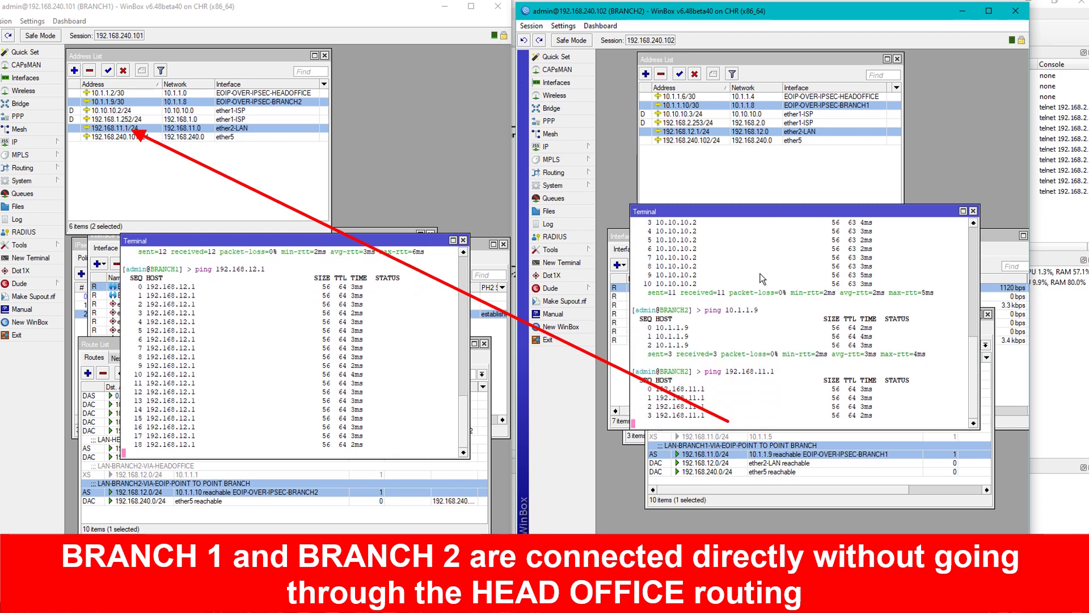
Stop both pings and minimize the BRANCH1 and BRANCH2 WinBox windows.
key(ctrl+c)
click(405, 335)
key(ctrl+c)
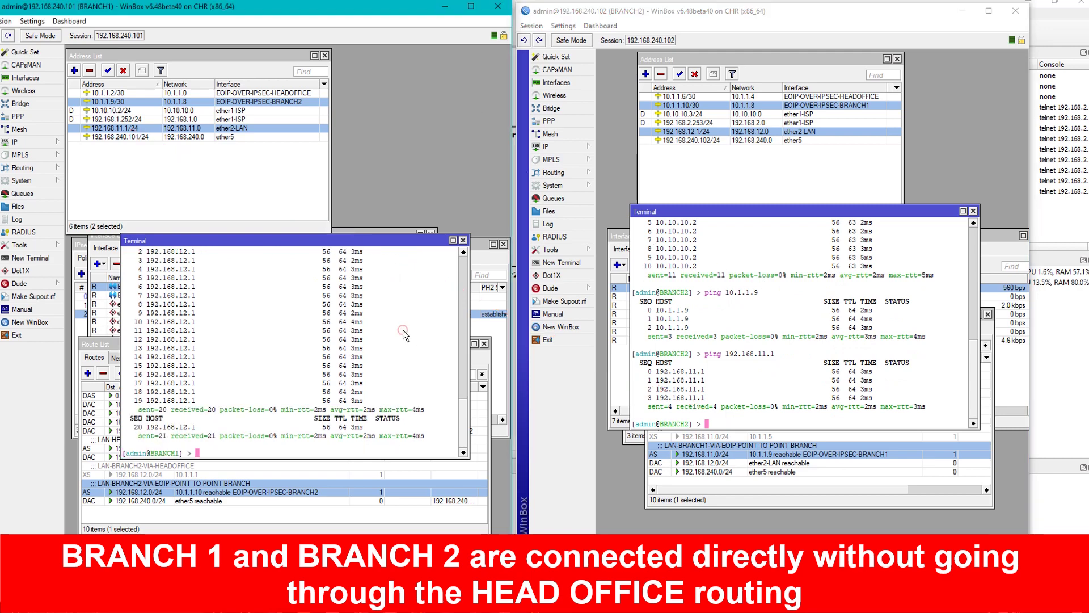
click(444, 8)
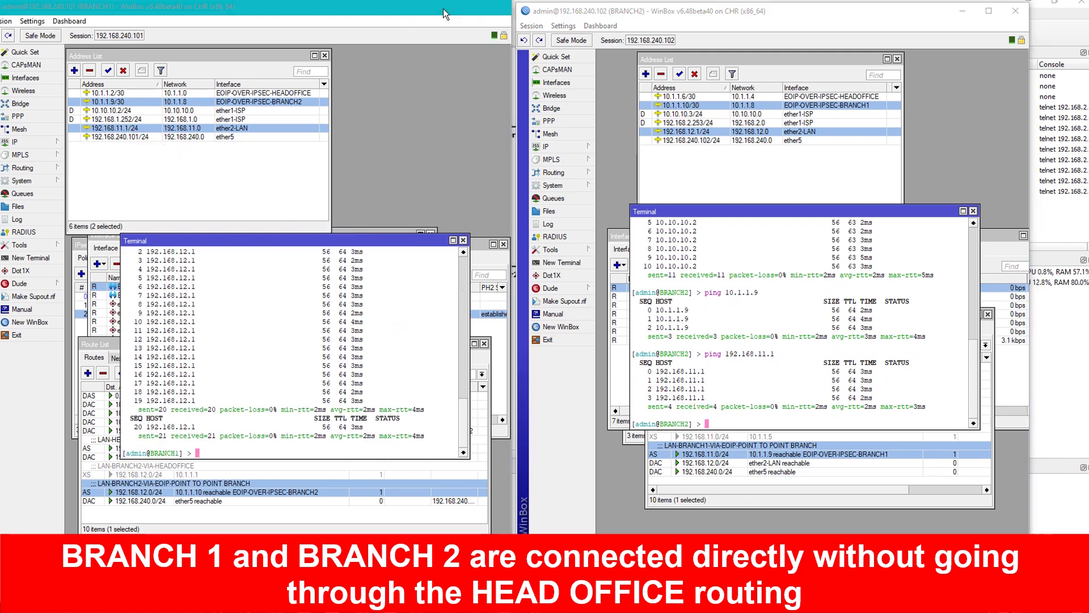
click(964, 17)
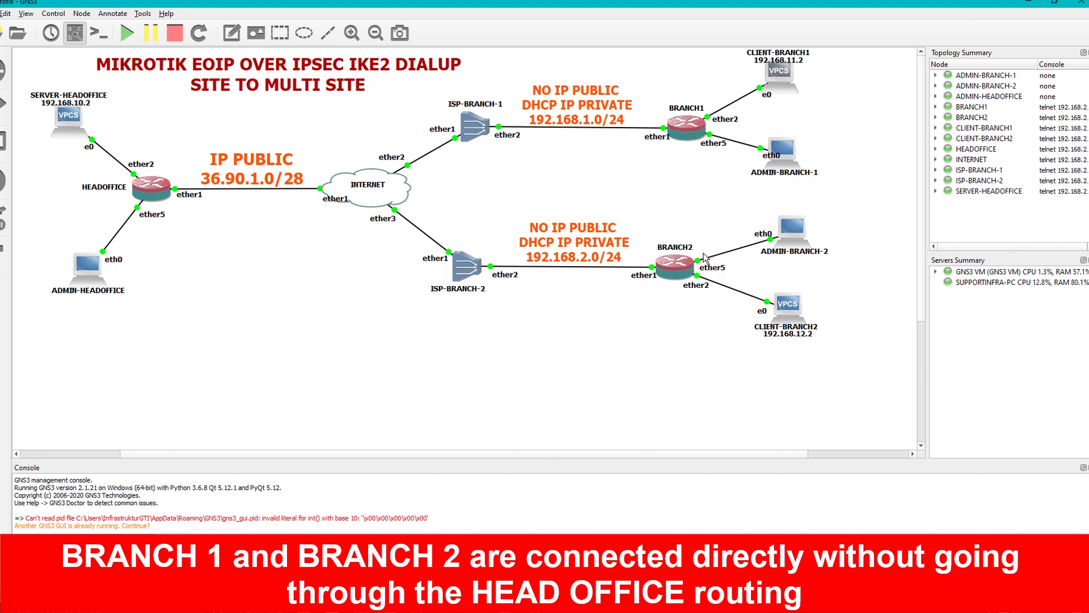
Move the CLIENT-BRANCH1 terminal to the lower left and ping 192.168.12.2 from it.
click(759, 389)
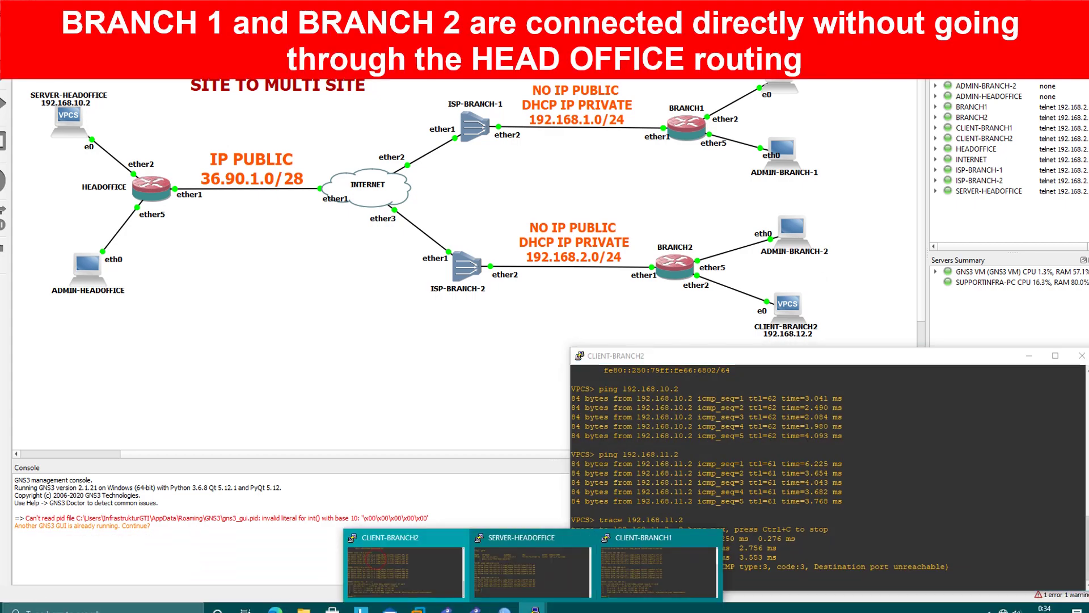
click(634, 583)
drag(713, 115, 179, 357)
click(636, 407)
click(393, 470)
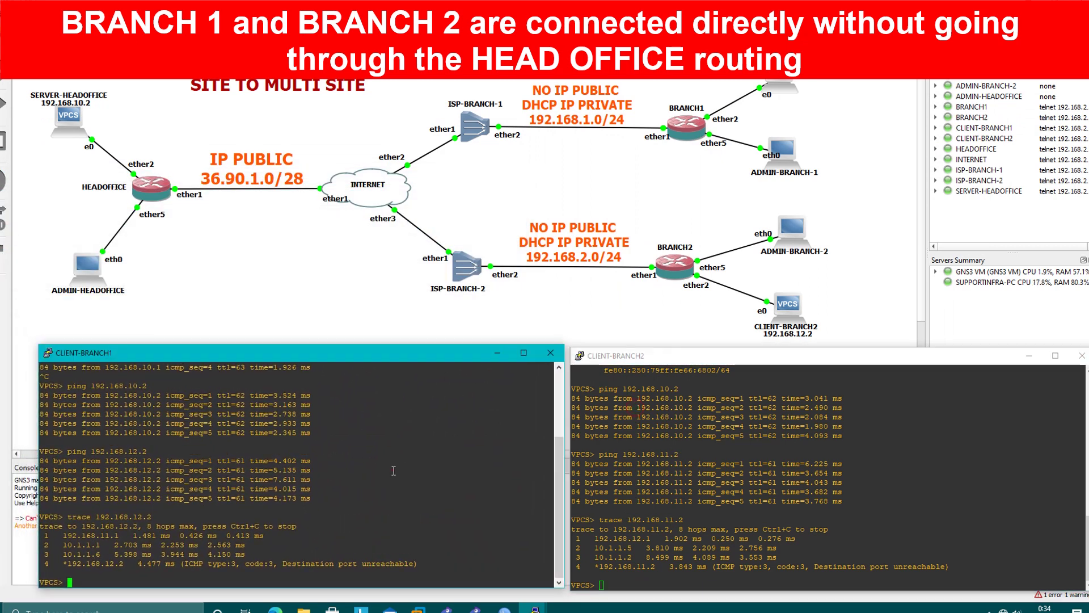
text(ping 192.168.12.2)
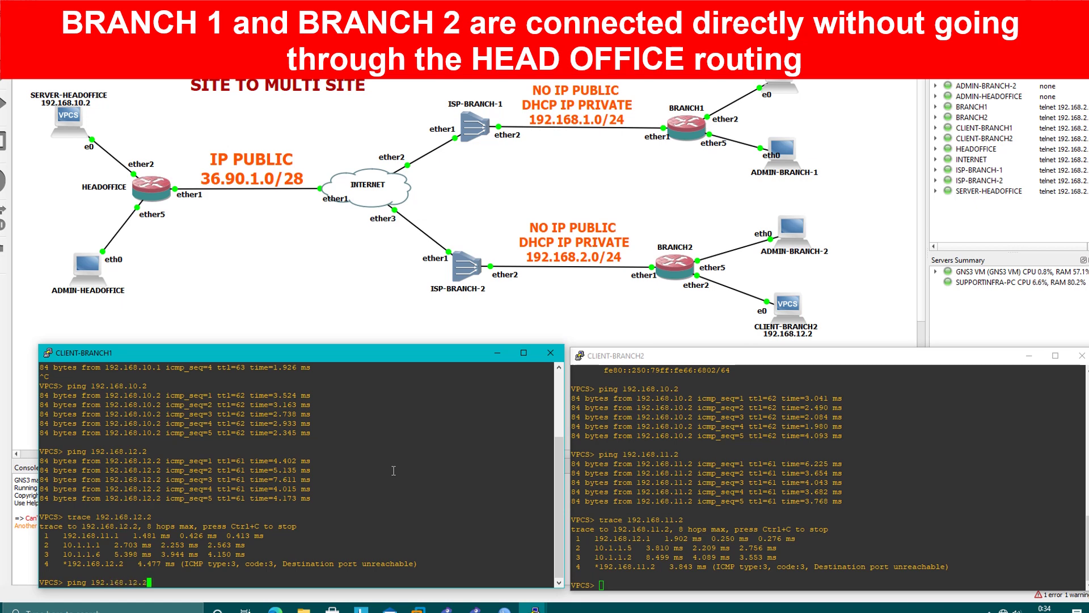
key(Return)
key(ctrl+c)
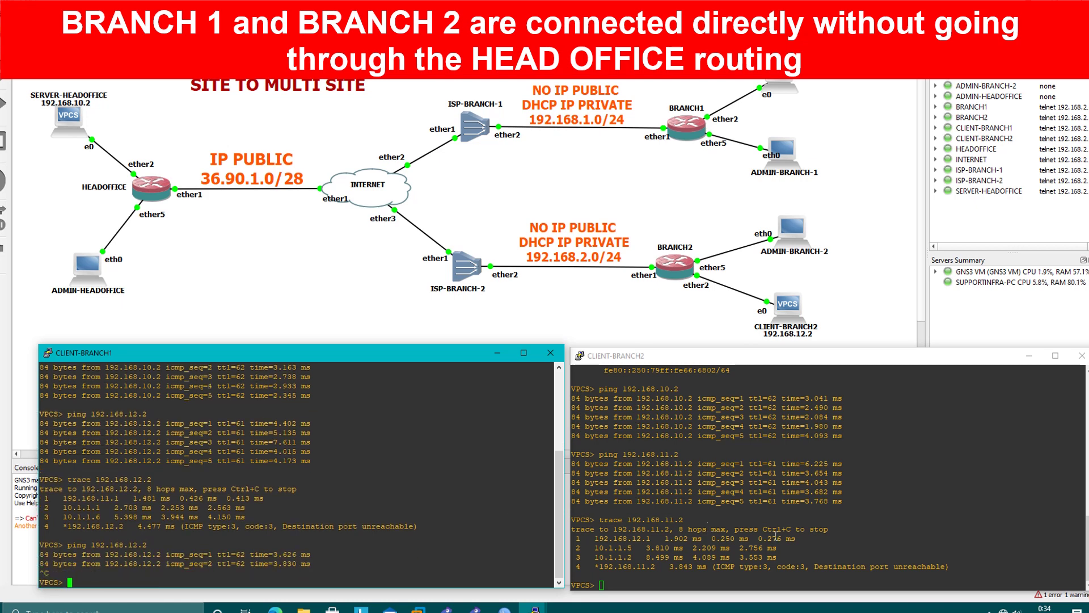
Ping 192.168.11.2 from CLIENT-BRANCH2, stopping after two replies.
click(777, 536)
text(ping 1)
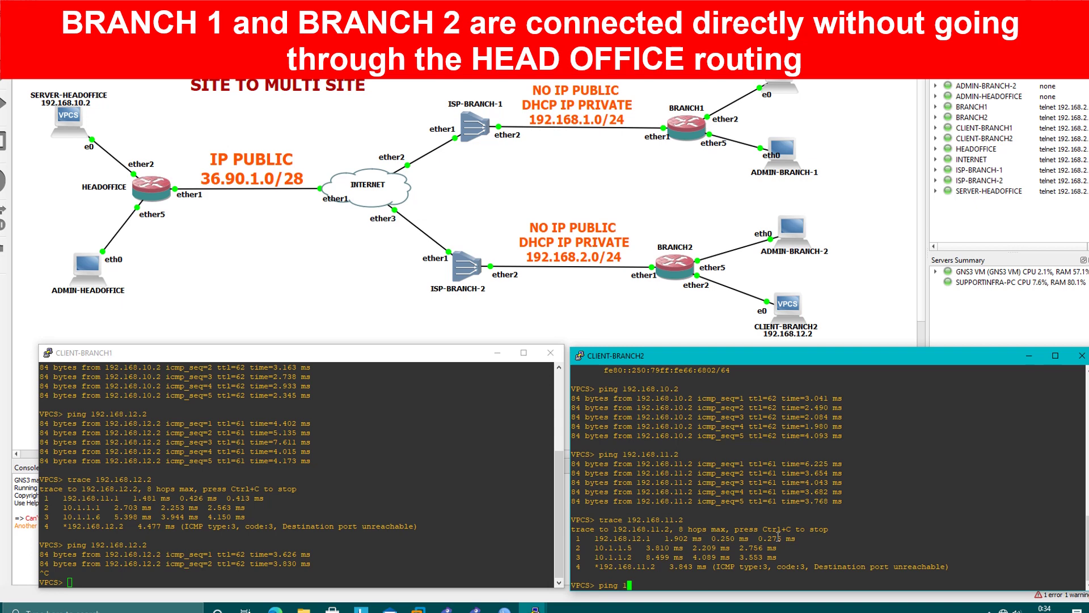
text(92.168.11.2)
key(Return)
key(ctrl+c)
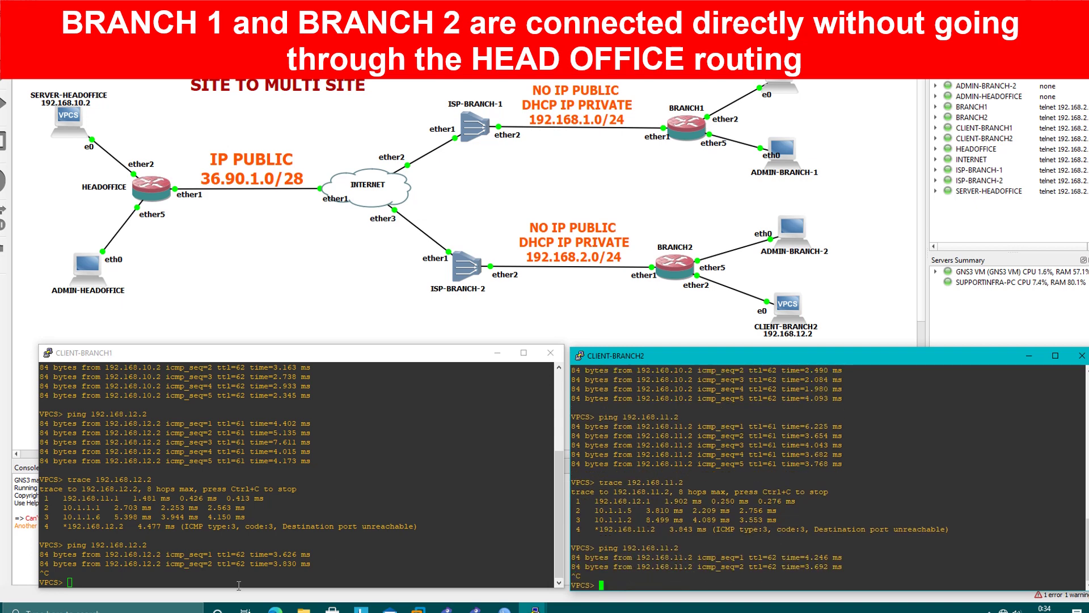
Trace 192.168.12.2 from CLIENT-BRANCH1 and 192.168.11.2 from CLIENT-BRANCH2.
click(331, 562)
key(Up)
key(Up)
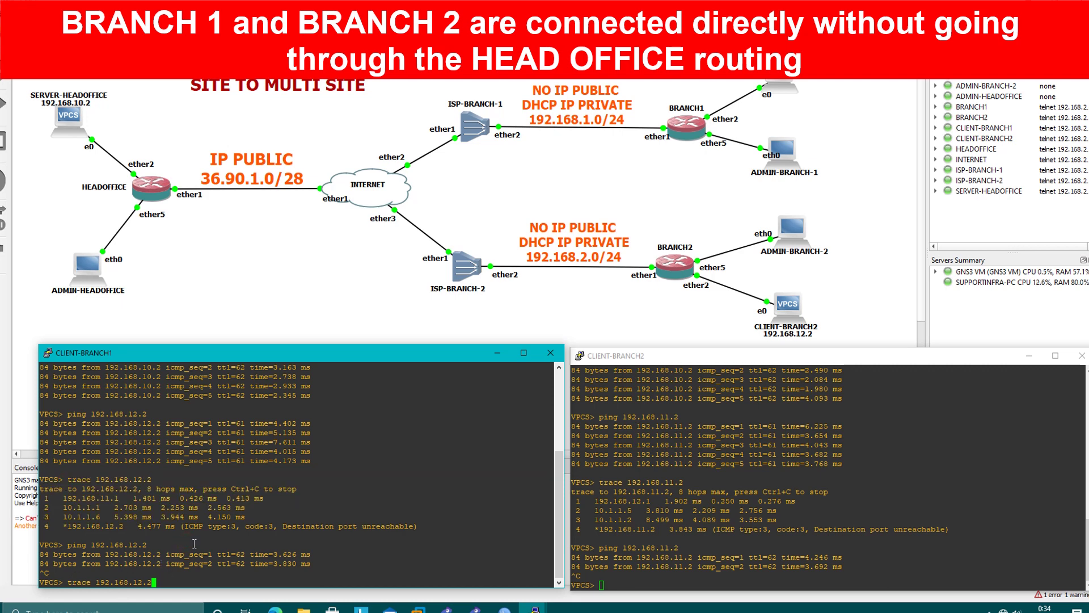
key(Return)
click(693, 497)
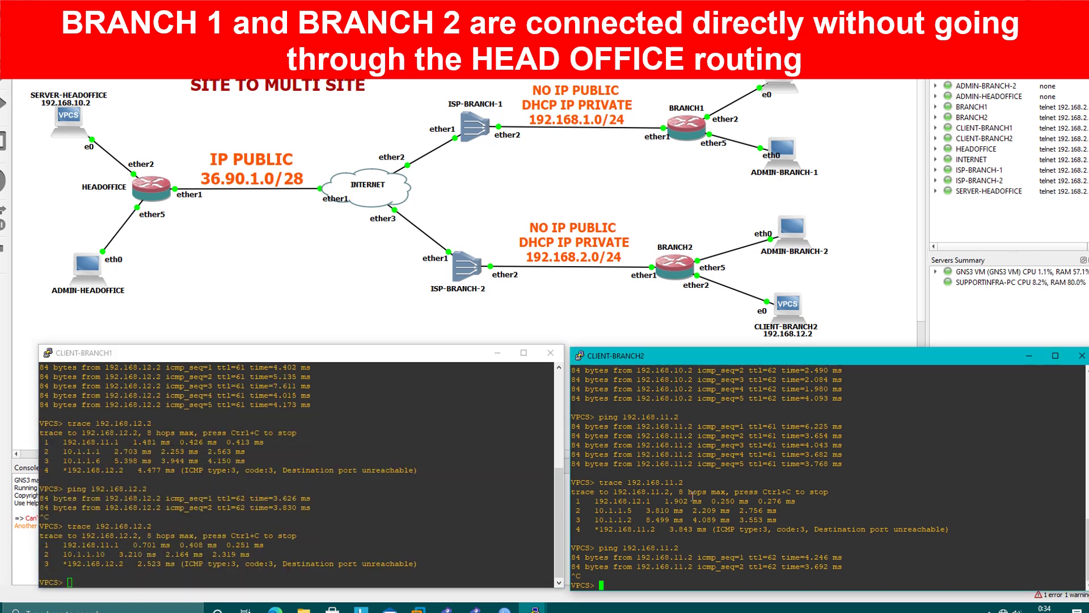
text(trace 192.168.11.2)
key(Return)
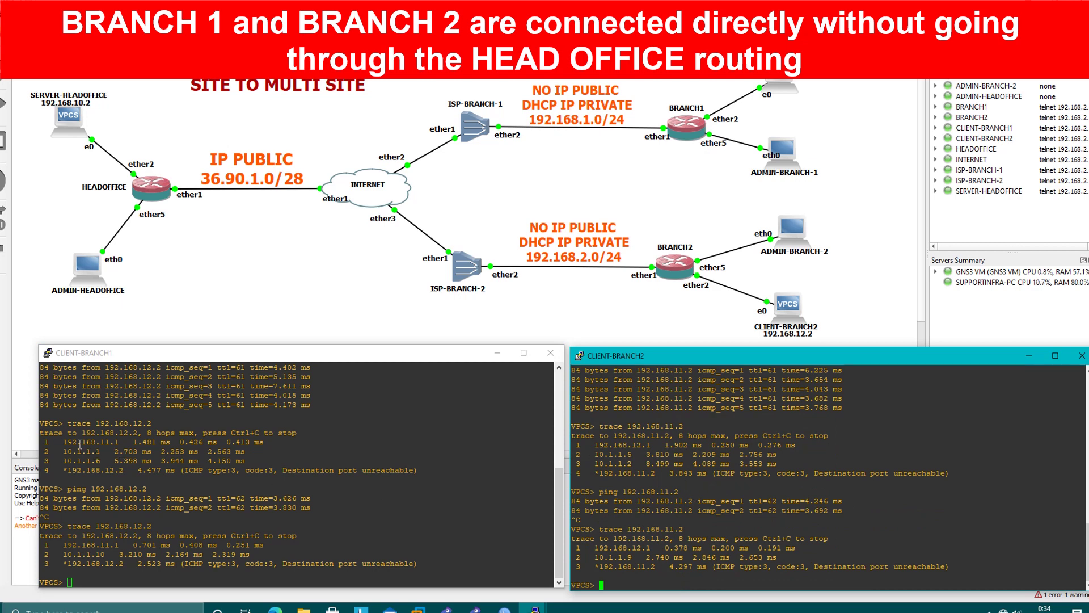
Highlight the earlier and new trace hops in CLIENT-BRANCH1 for comparison.
drag(71, 421, 158, 423)
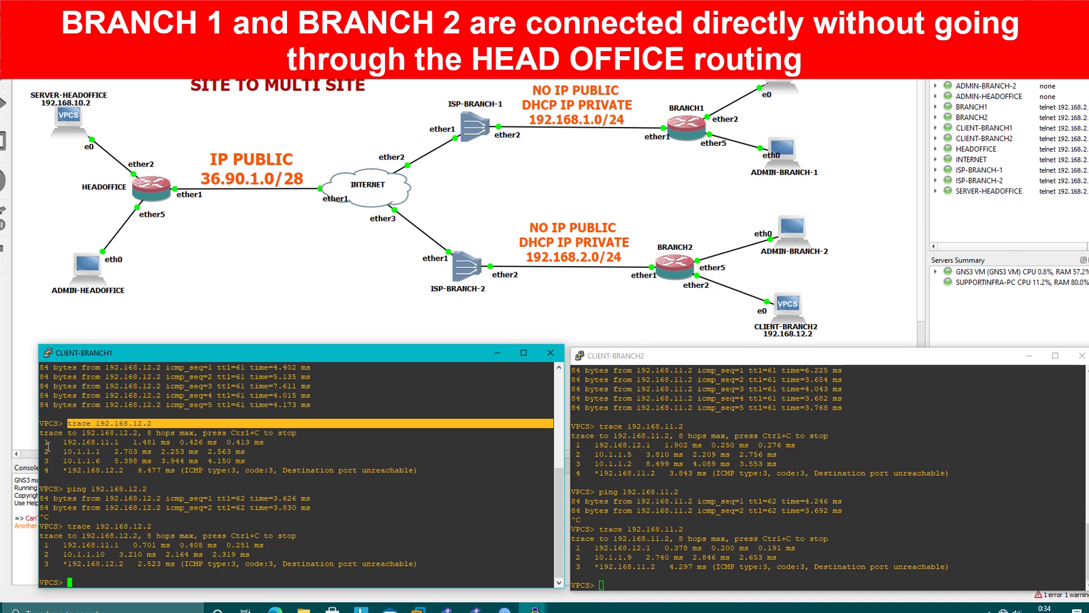
mouse_move(48, 446)
mouse_down()
mouse_move(53, 470)
mouse_move(114, 469)
mouse_move(89, 452)
mouse_move(106, 452)
mouse_move(79, 461)
mouse_move(102, 463)
mouse_up()
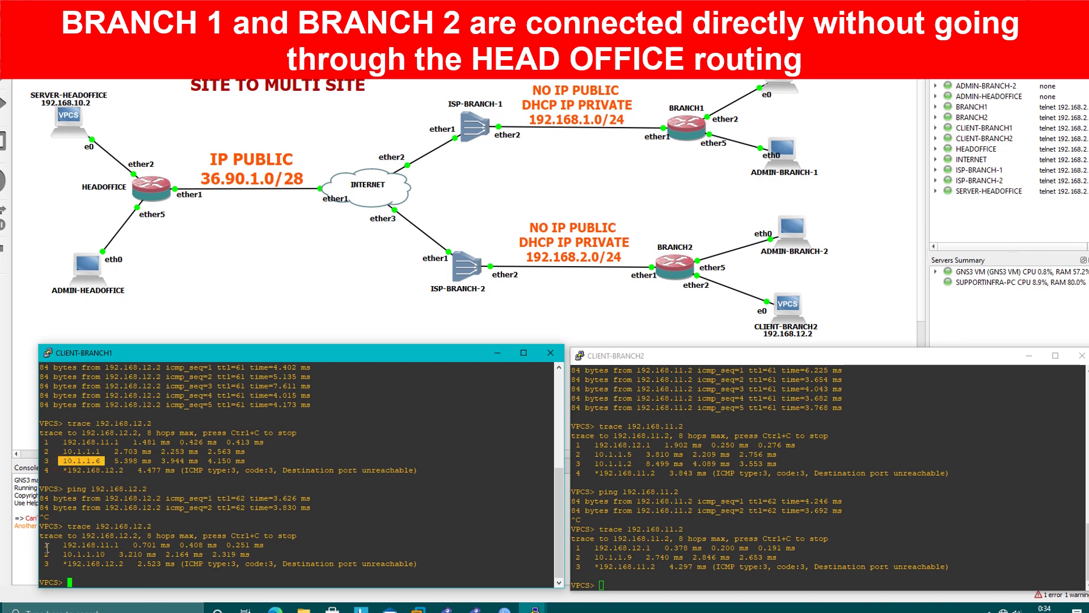
mouse_move(47, 546)
mouse_down()
mouse_move(121, 561)
mouse_move(60, 555)
mouse_move(95, 554)
mouse_up()
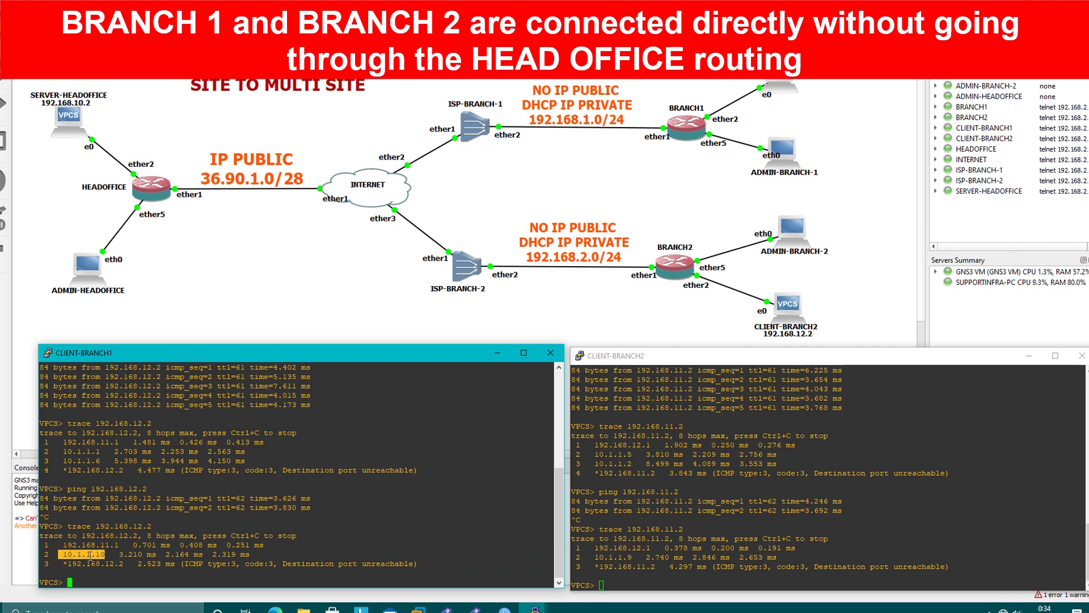
click(504, 608)
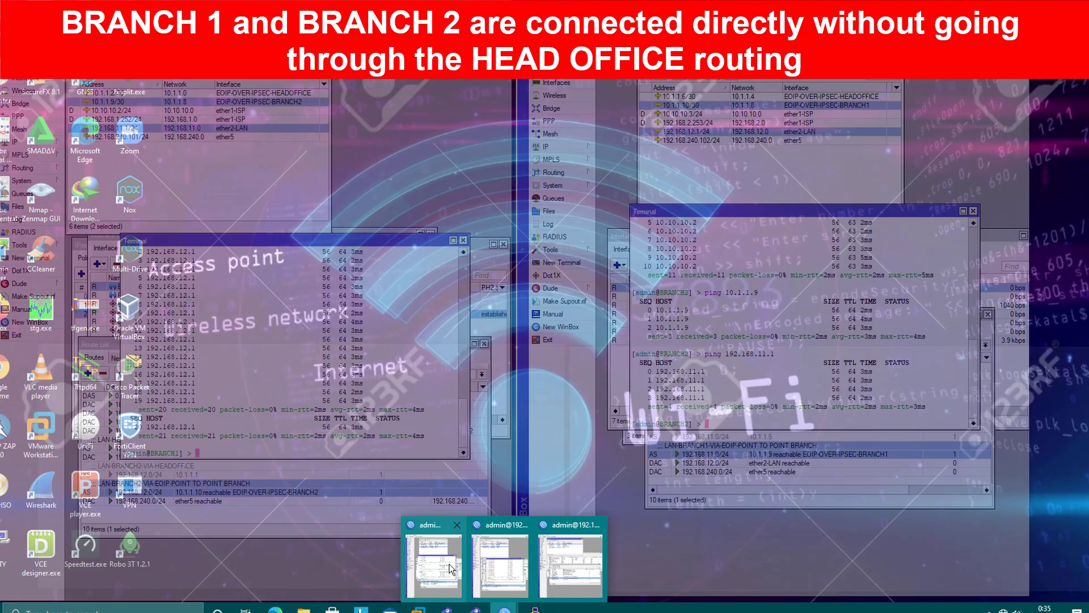
Show BRANCH2's 10.1.1.10/30 tunnel address and highlight the CLIENT-BRANCH1 trace through it.
click(571, 562)
click(813, 106)
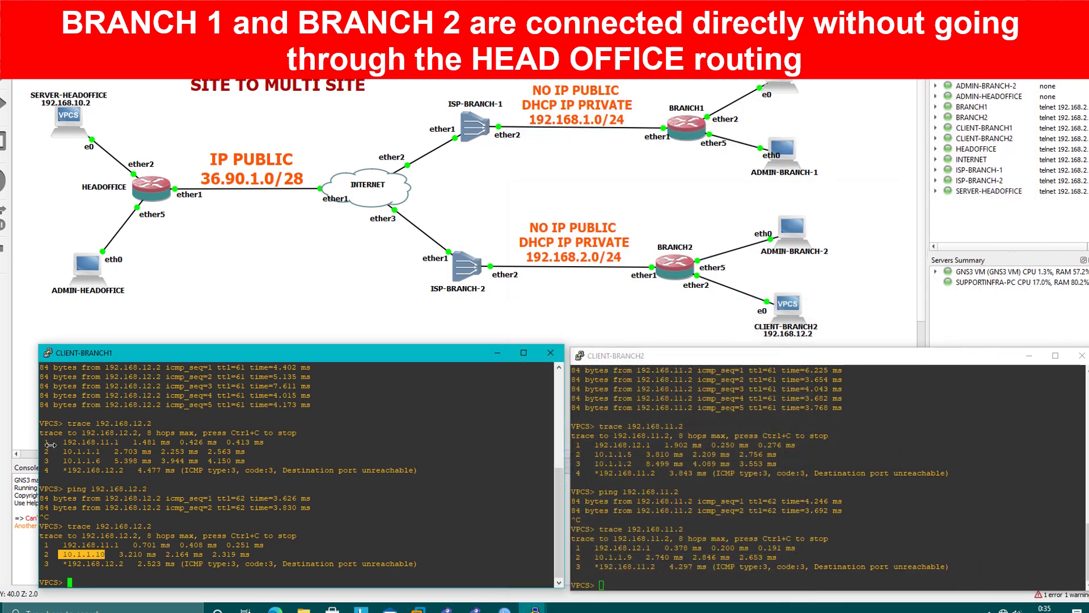
drag(63, 426, 112, 472)
drag(53, 526, 150, 561)
Highlight the CLIENT-BRANCH2 trace hops, singling out the 10.1.1.9 hop.
click(634, 479)
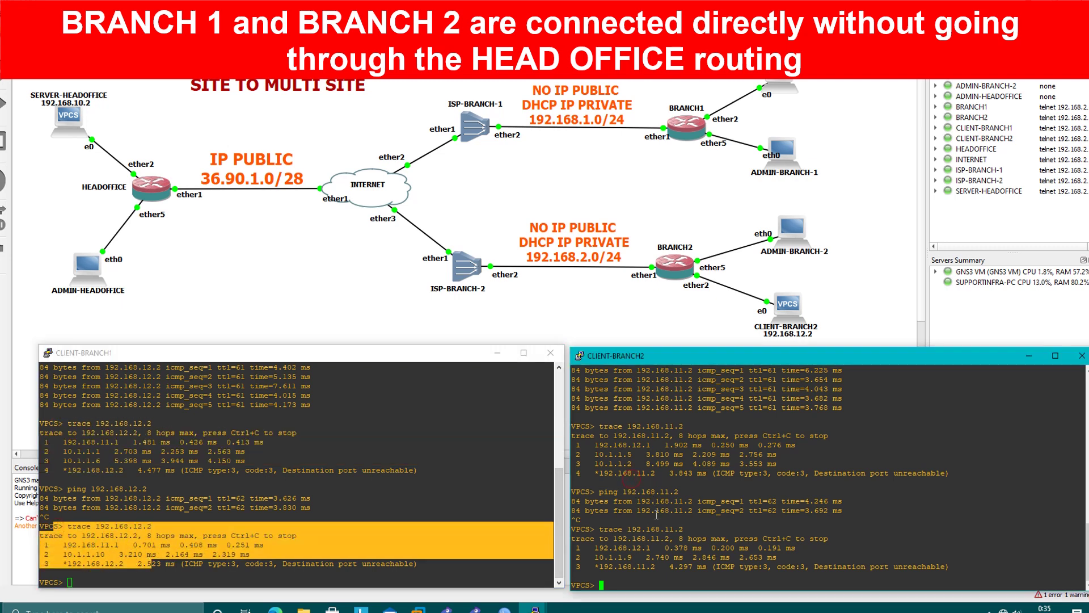
click(370, 475)
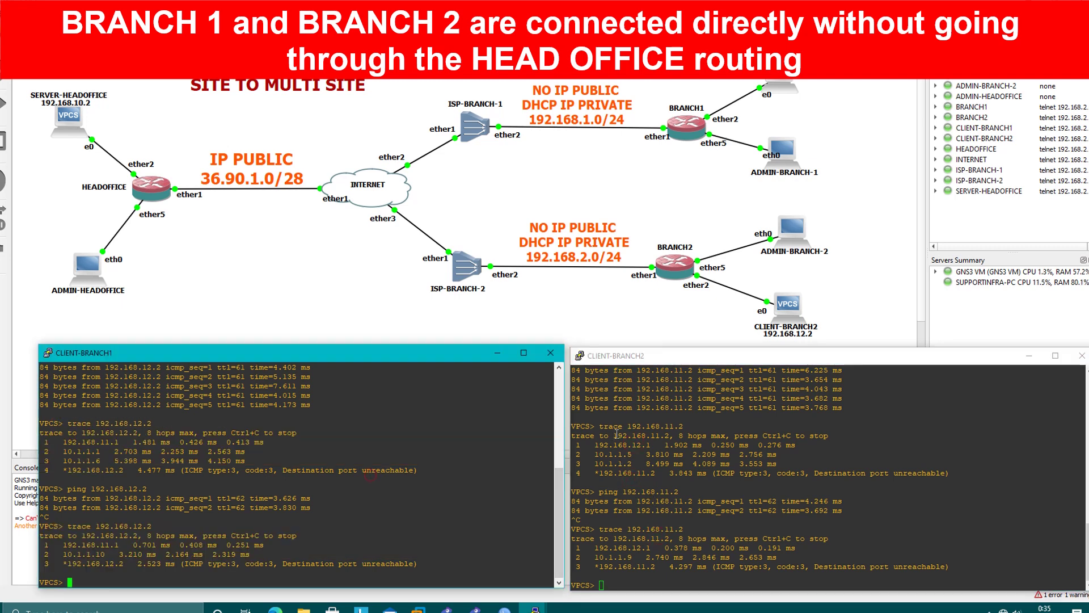
mouse_move(591, 427)
mouse_down()
mouse_move(611, 429)
mouse_move(654, 472)
mouse_move(633, 455)
mouse_move(596, 462)
mouse_move(635, 463)
mouse_up()
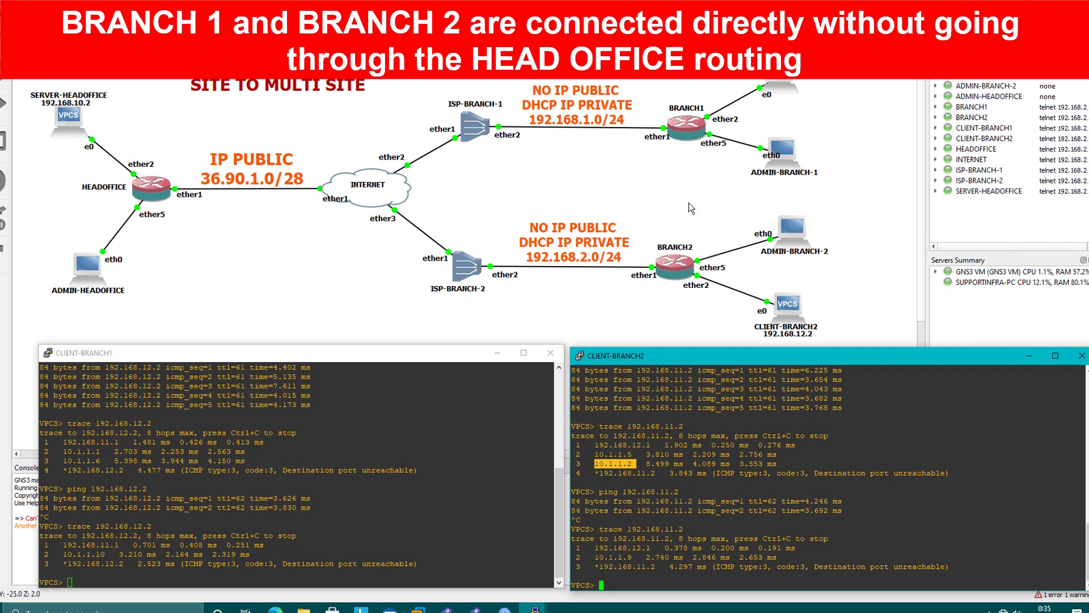
mouse_move(581, 551)
mouse_down()
mouse_move(584, 561)
mouse_move(666, 568)
mouse_up()
click(585, 560)
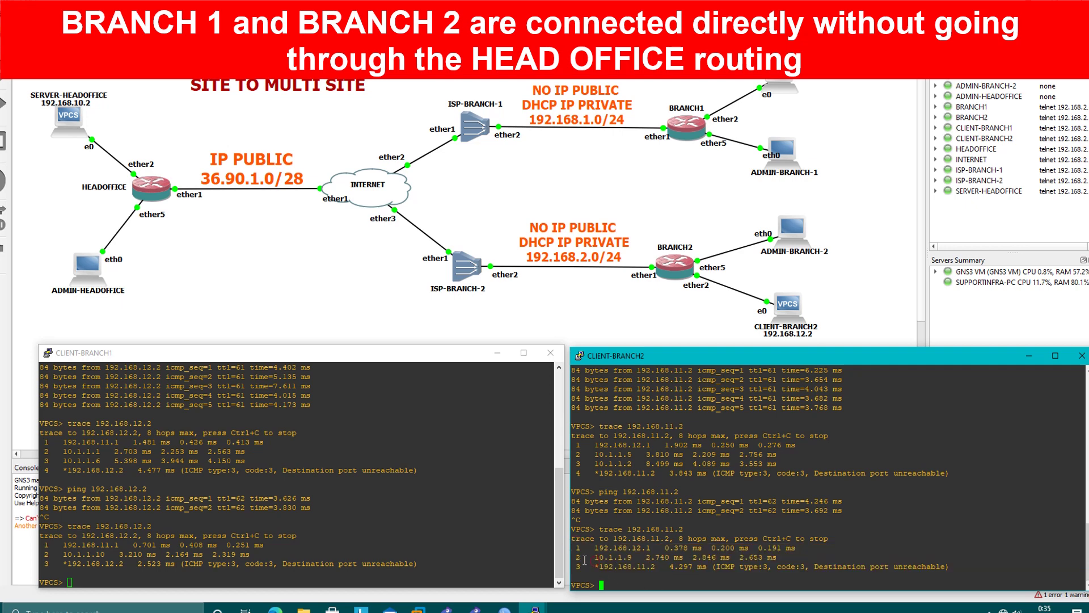
drag(575, 557, 636, 558)
Show BRANCH1's 10.1.1.9/30 tunnel address in its WinBox window.
click(505, 609)
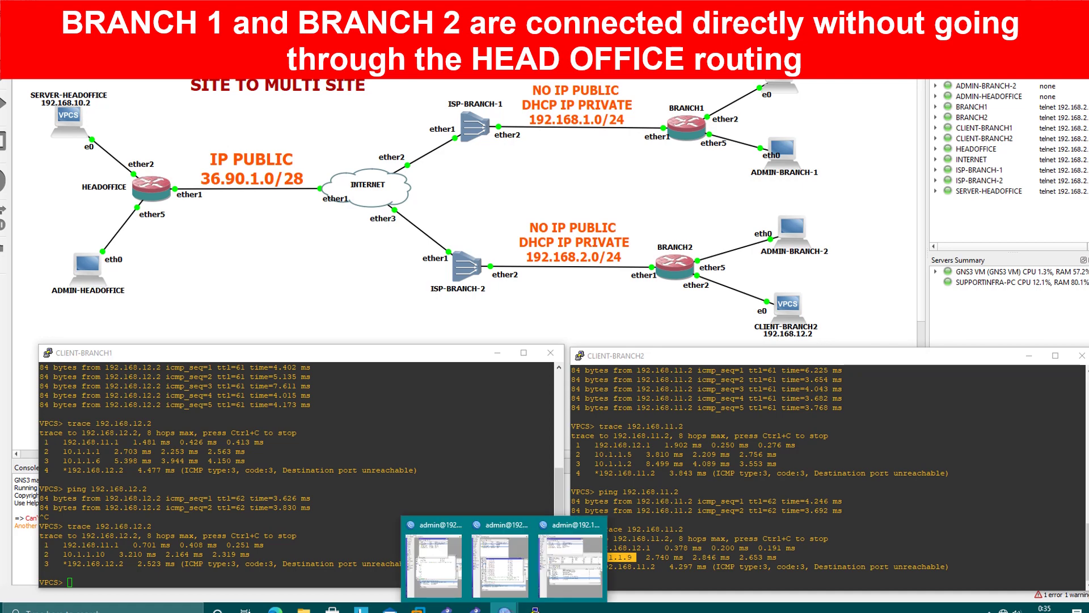
mouse_move(513, 580)
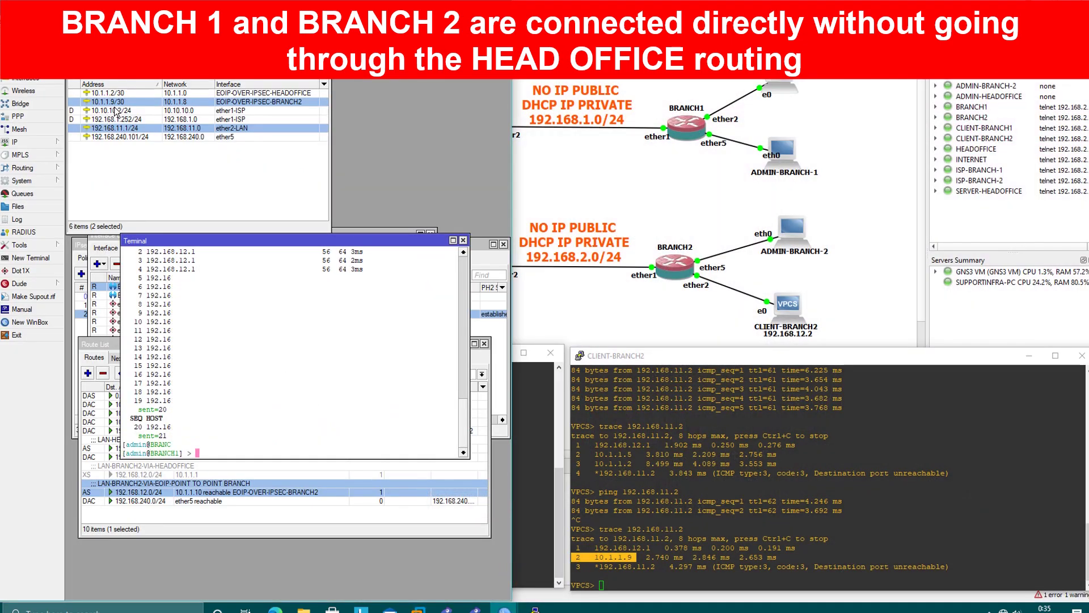
click(105, 102)
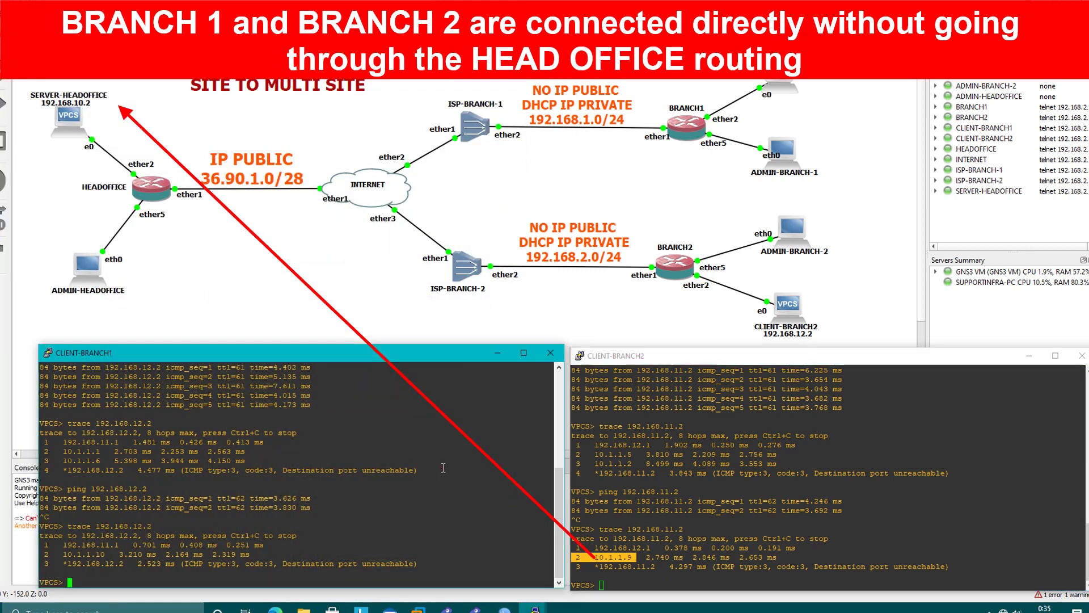
Minimize the CLIENT-BRANCH1 and CLIENT-BRANCH2 terminals to reveal the topology.
click(491, 360)
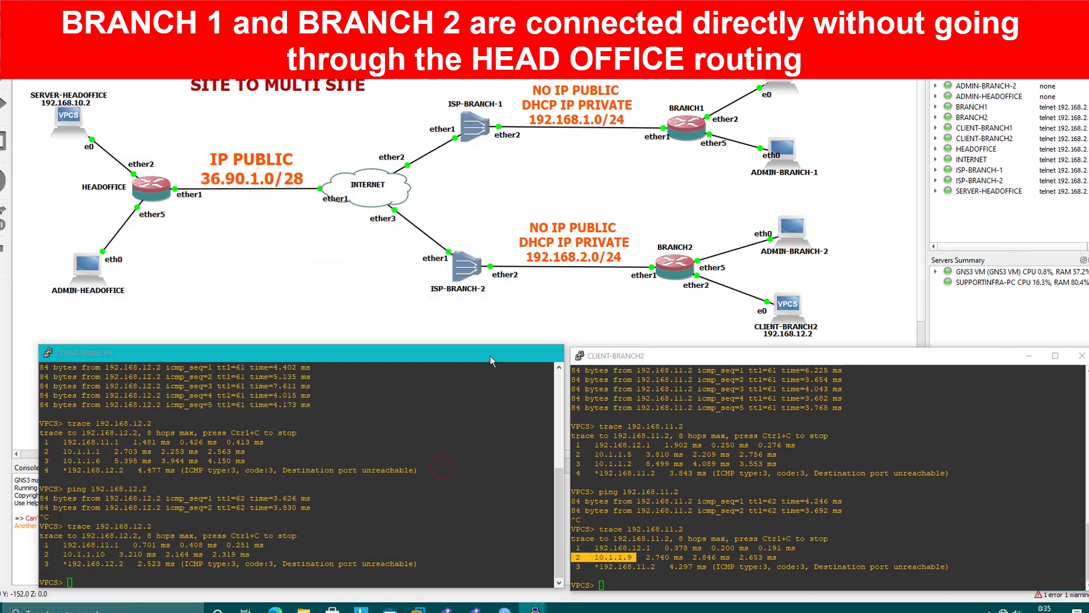
click(492, 357)
click(1028, 355)
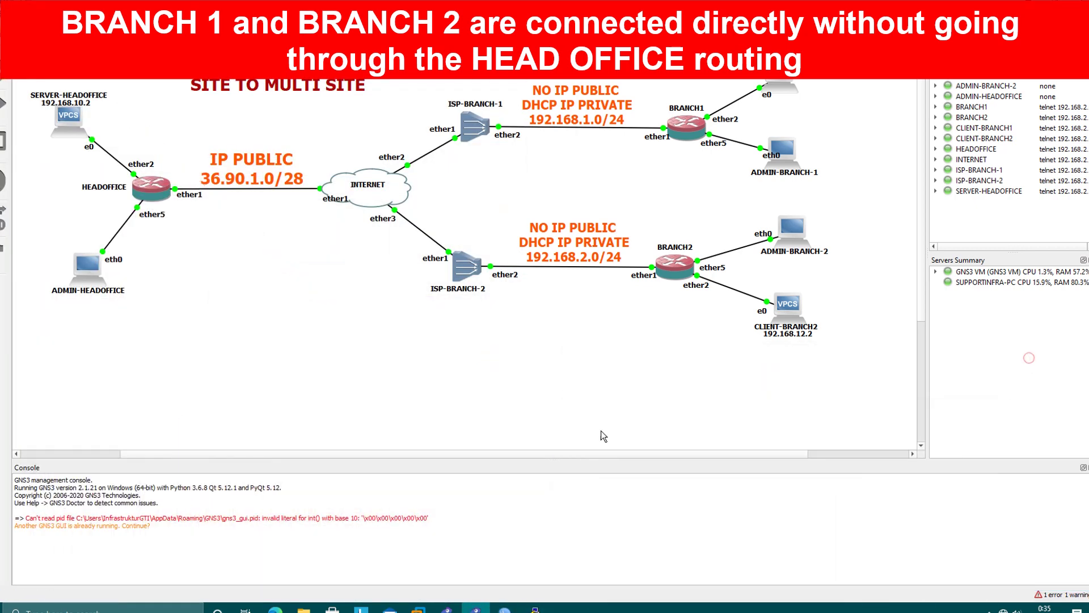
click(553, 408)
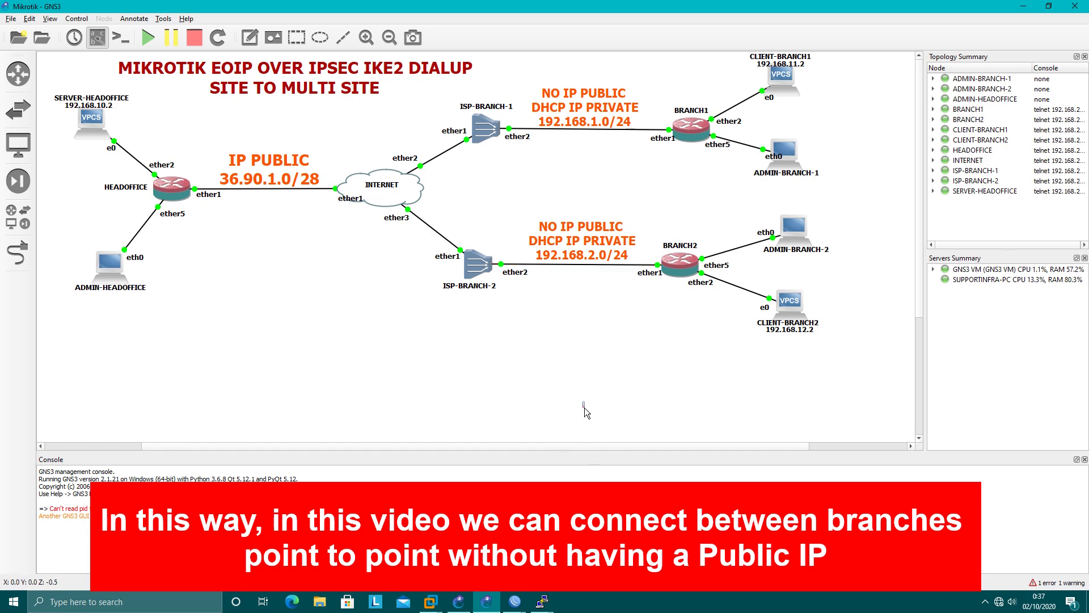
Minimize the GNS3 window to the desktop and expand the hidden tray icons.
click(1023, 6)
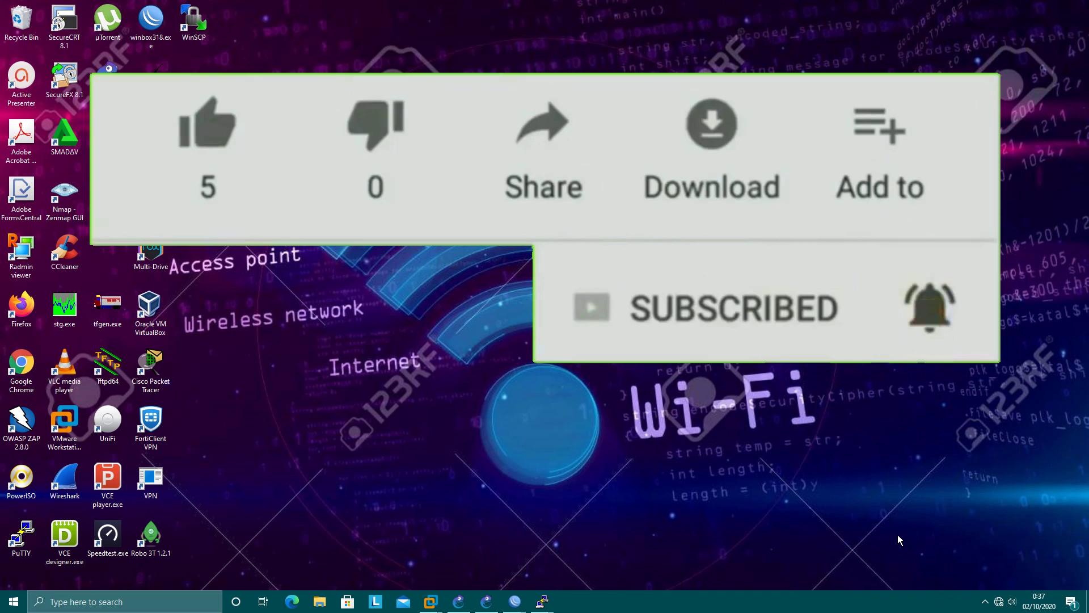
click(985, 601)
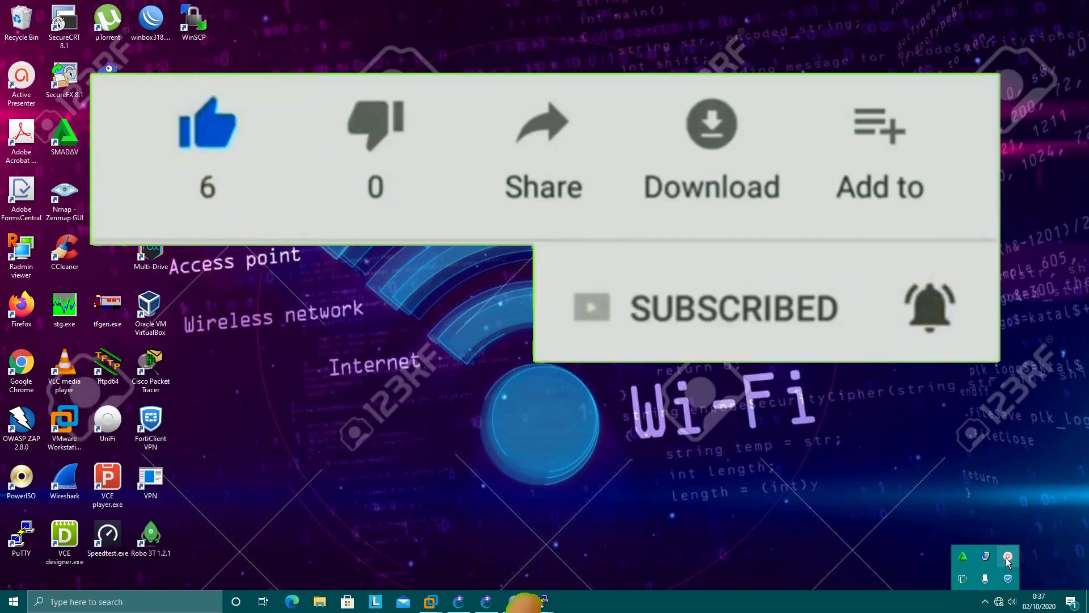
click(1007, 557)
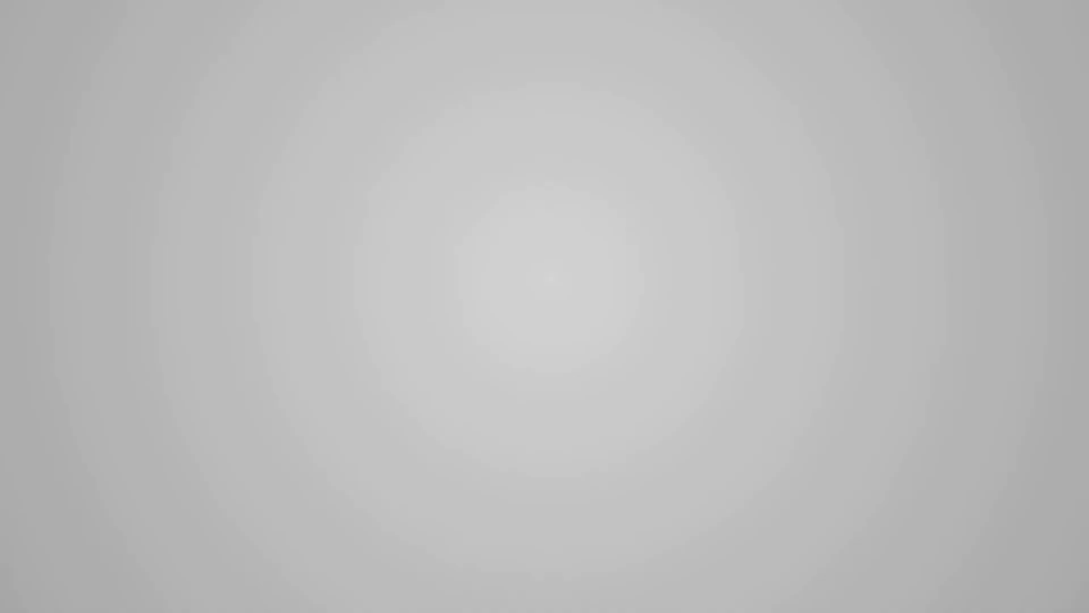